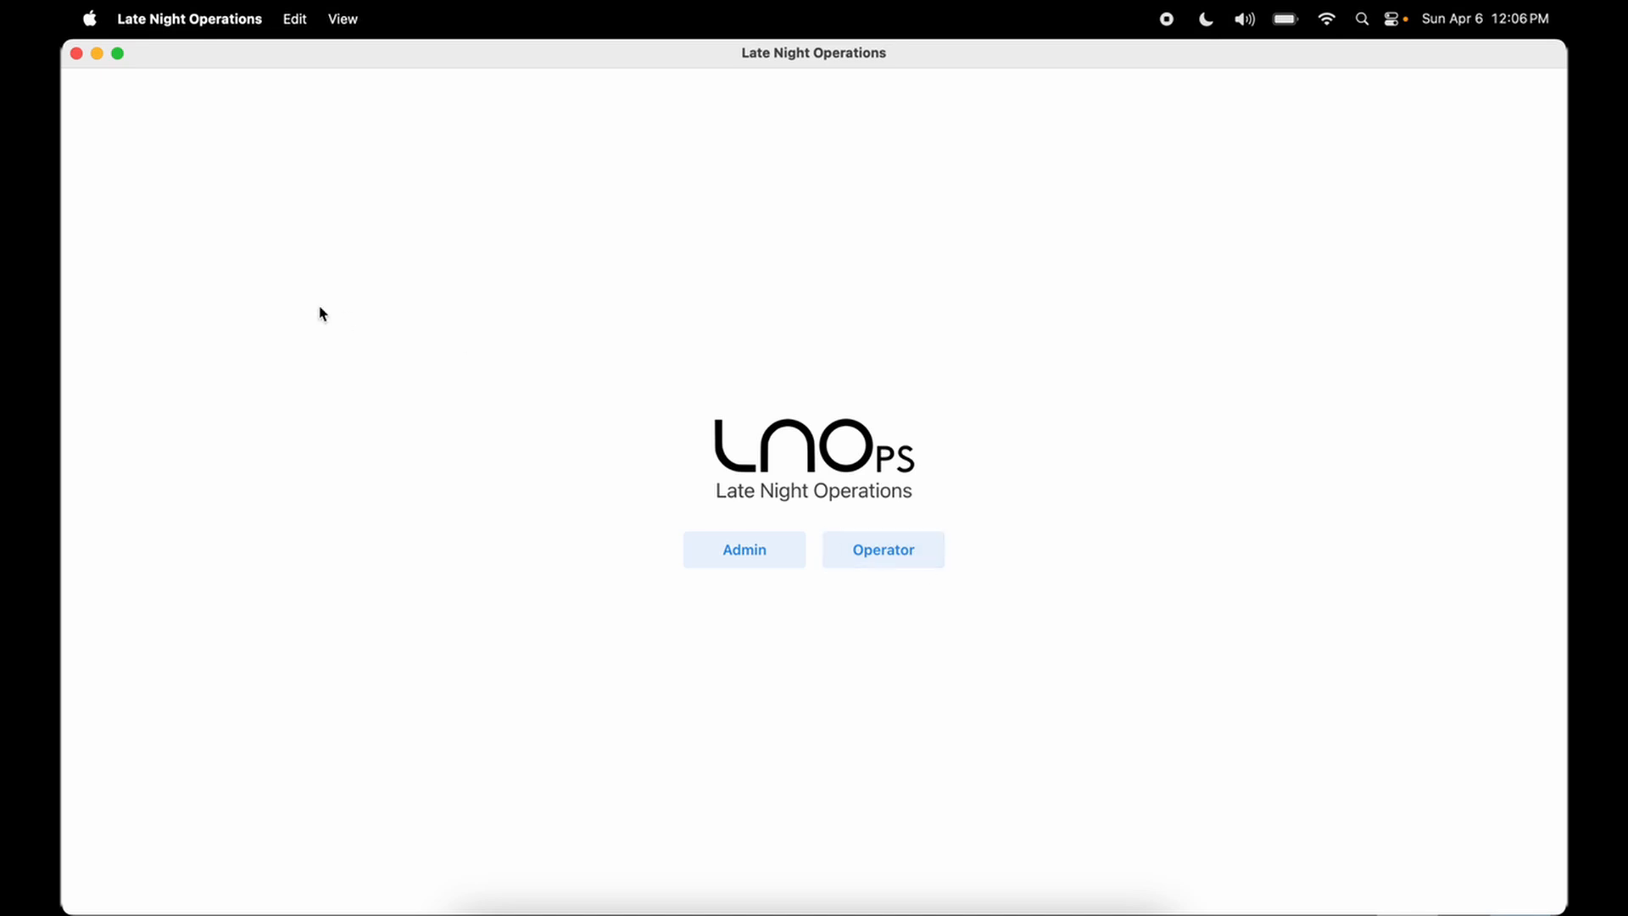
{"action": "left_click", "coordinate": [195, 24]}
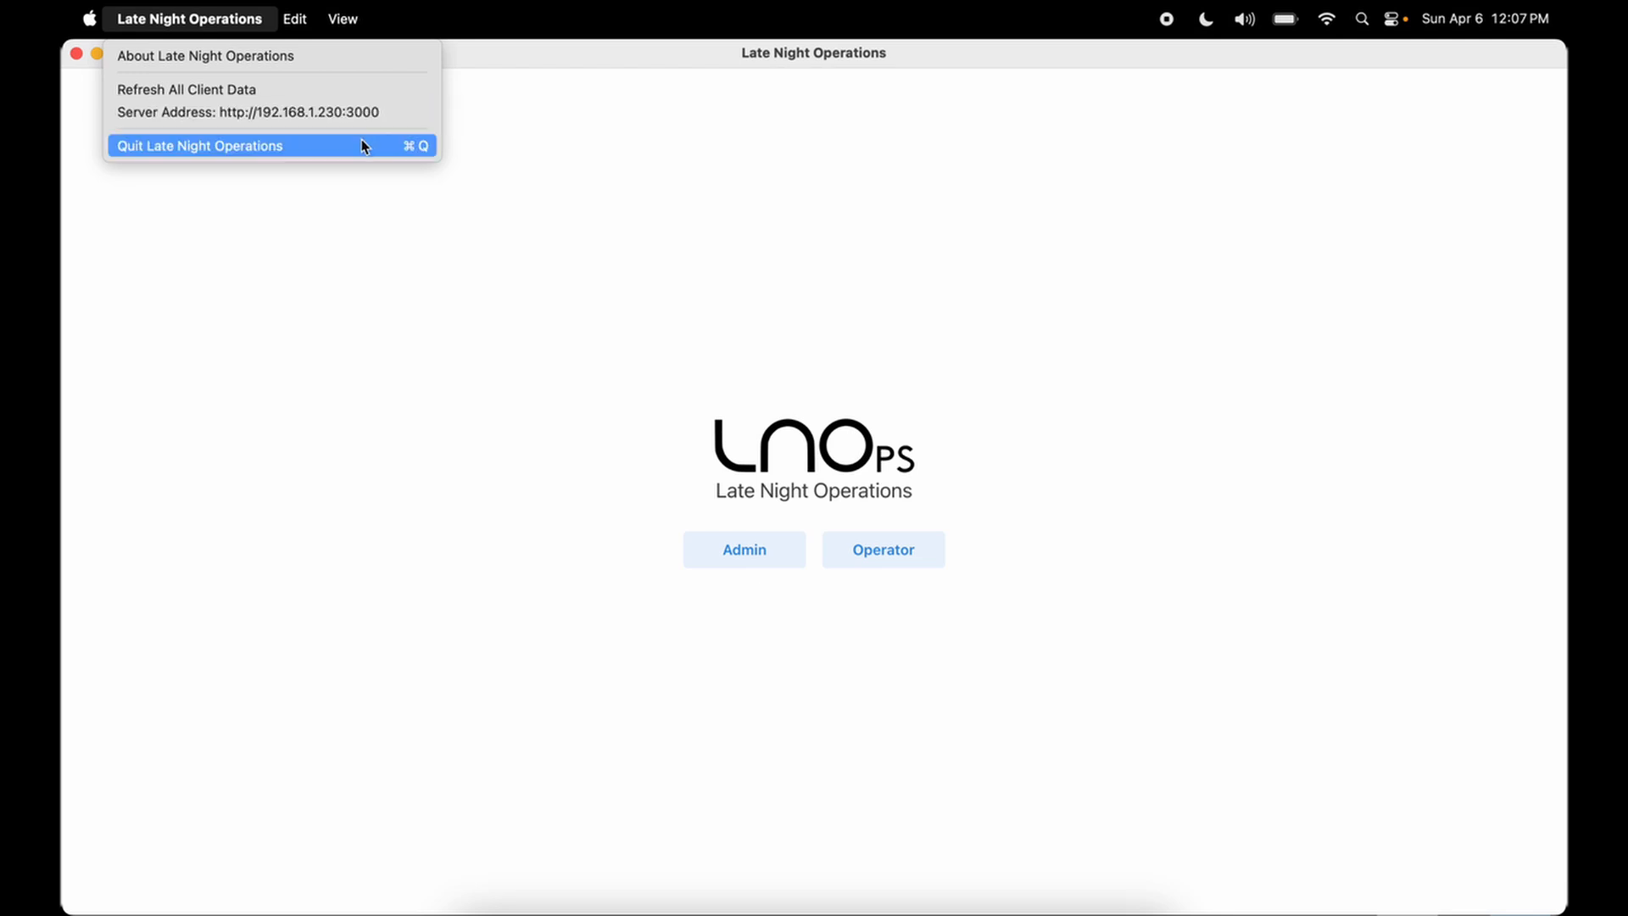
{"action": "mouse_move", "coordinate": [307, 25]}
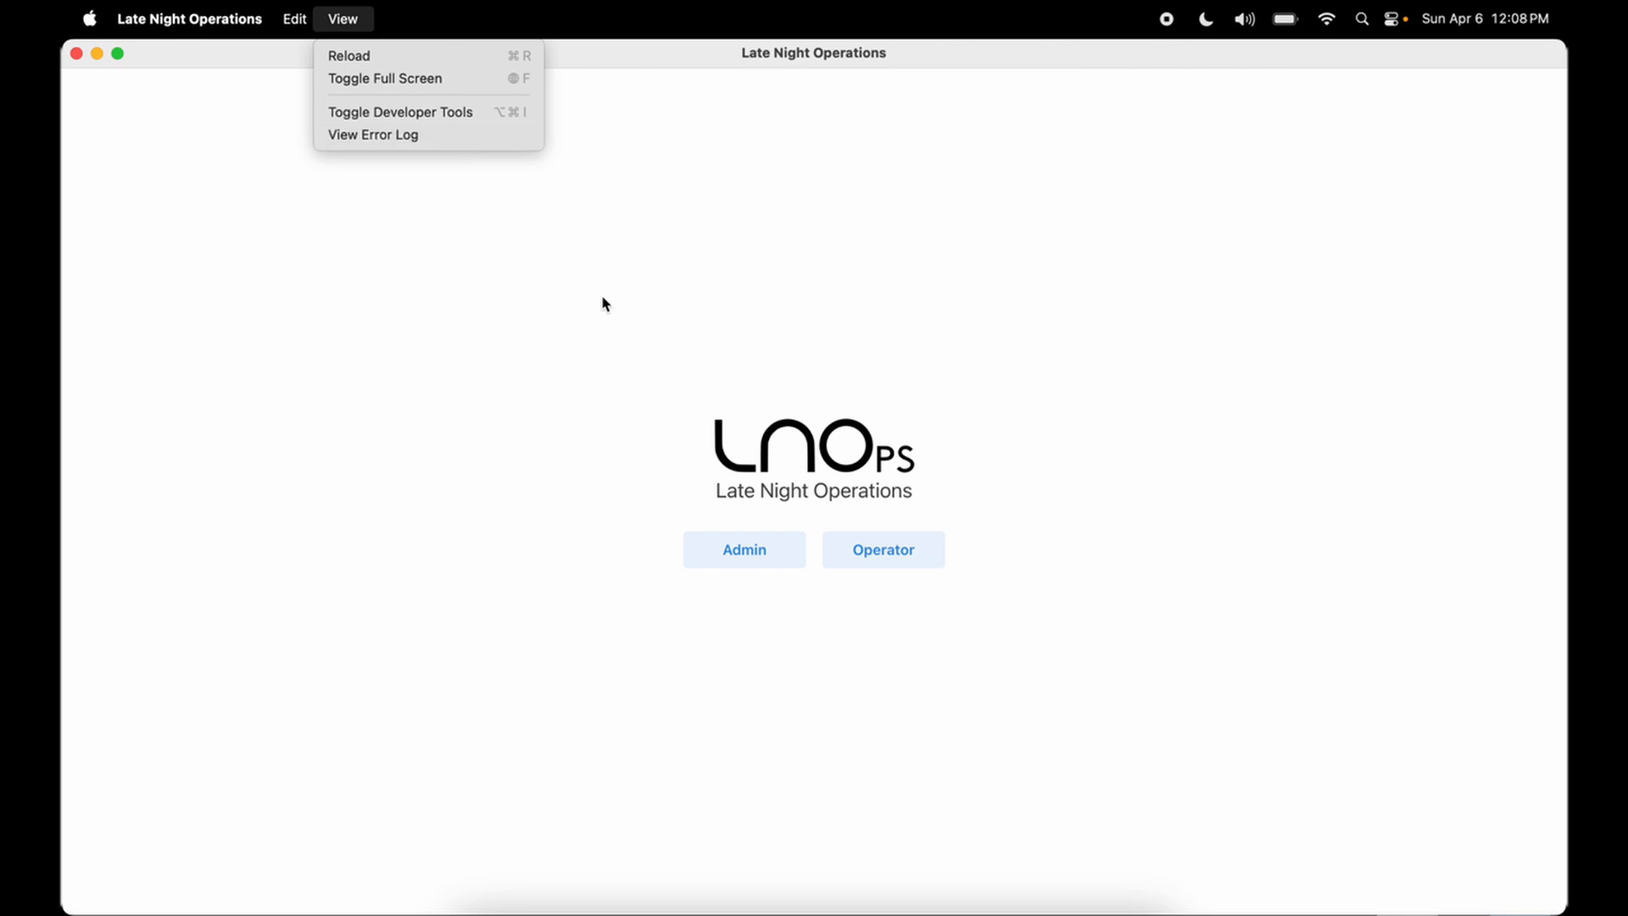
{"action": "left_click", "coordinate": [710, 274]}
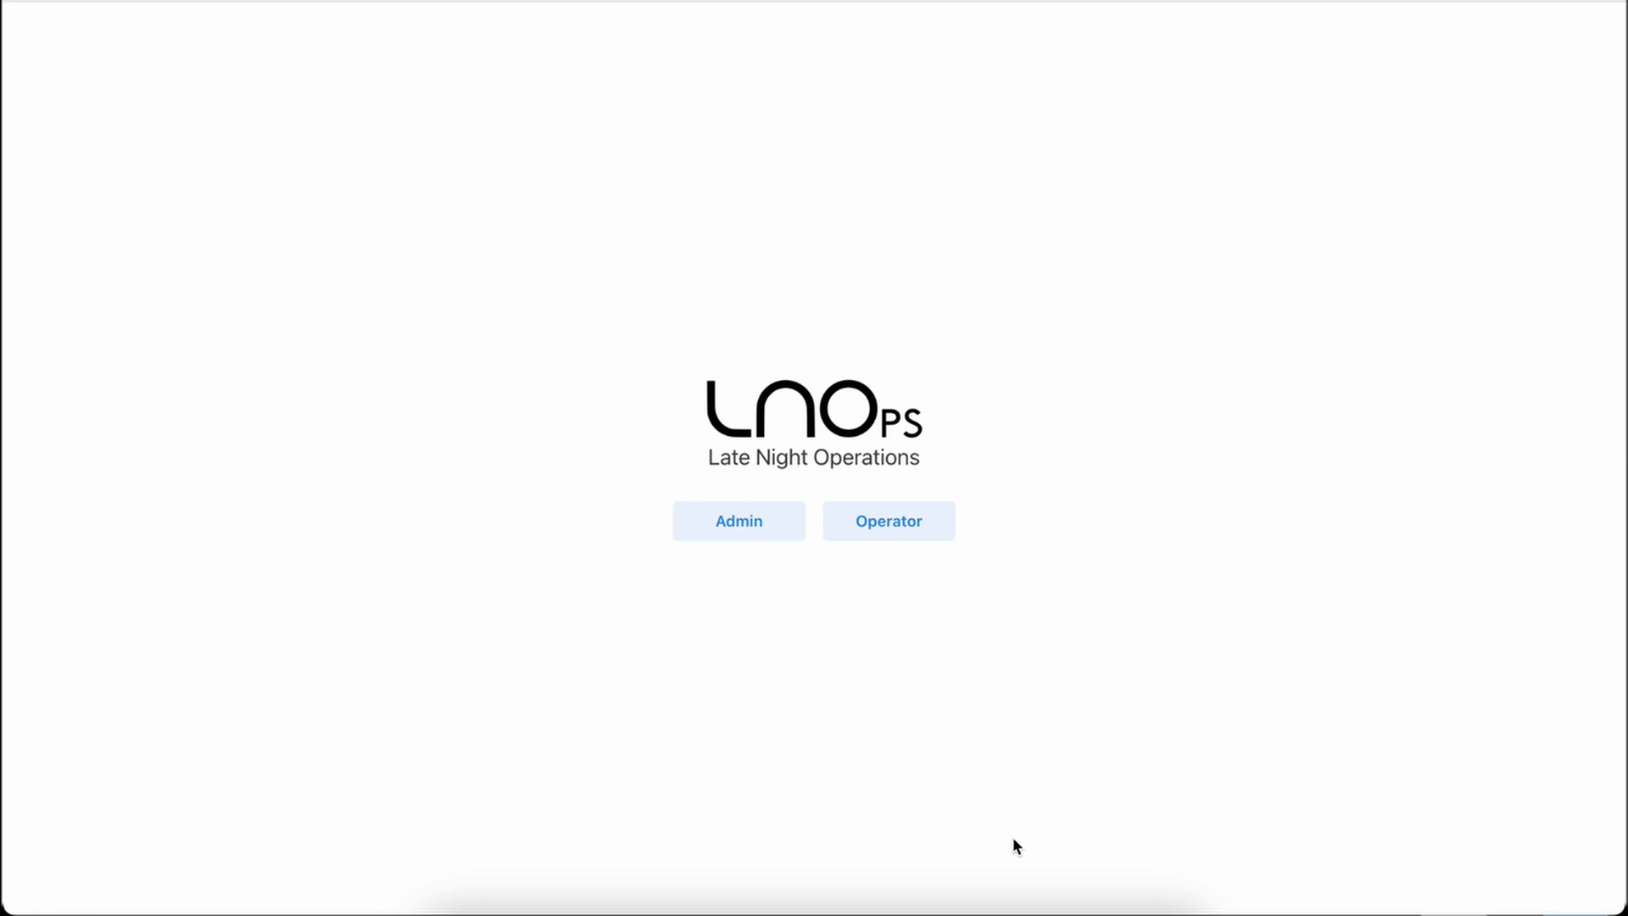
Enter the admin area and review the overview pages for session data and layout management
{"action": "left_click", "coordinate": [754, 528]}
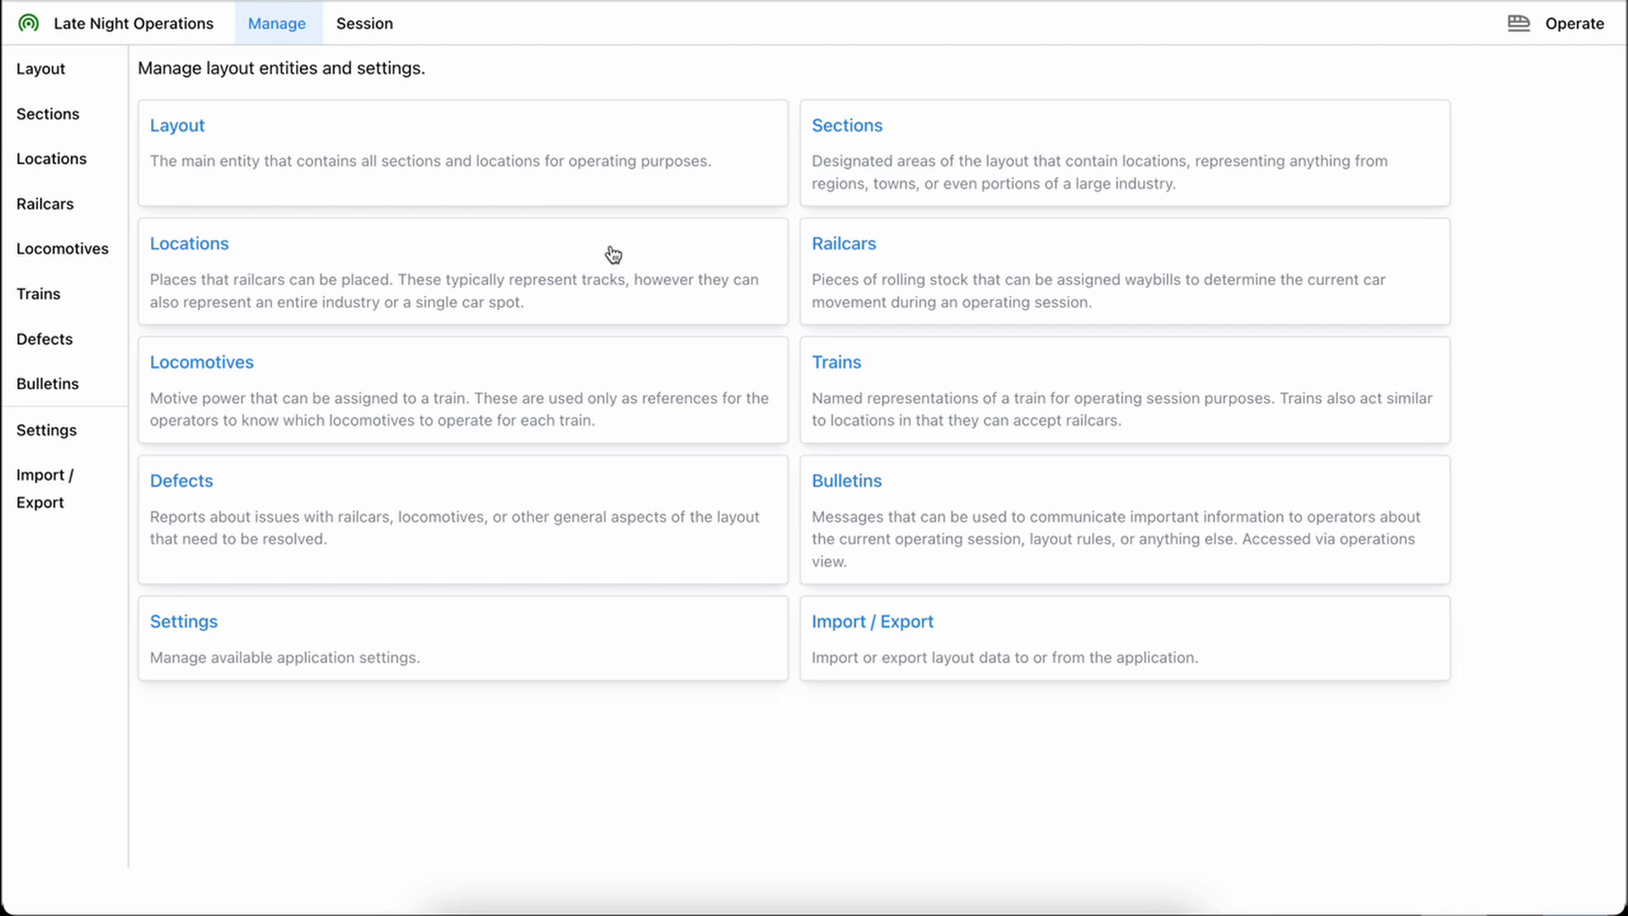
{"action": "left_click", "coordinate": [115, 24]}
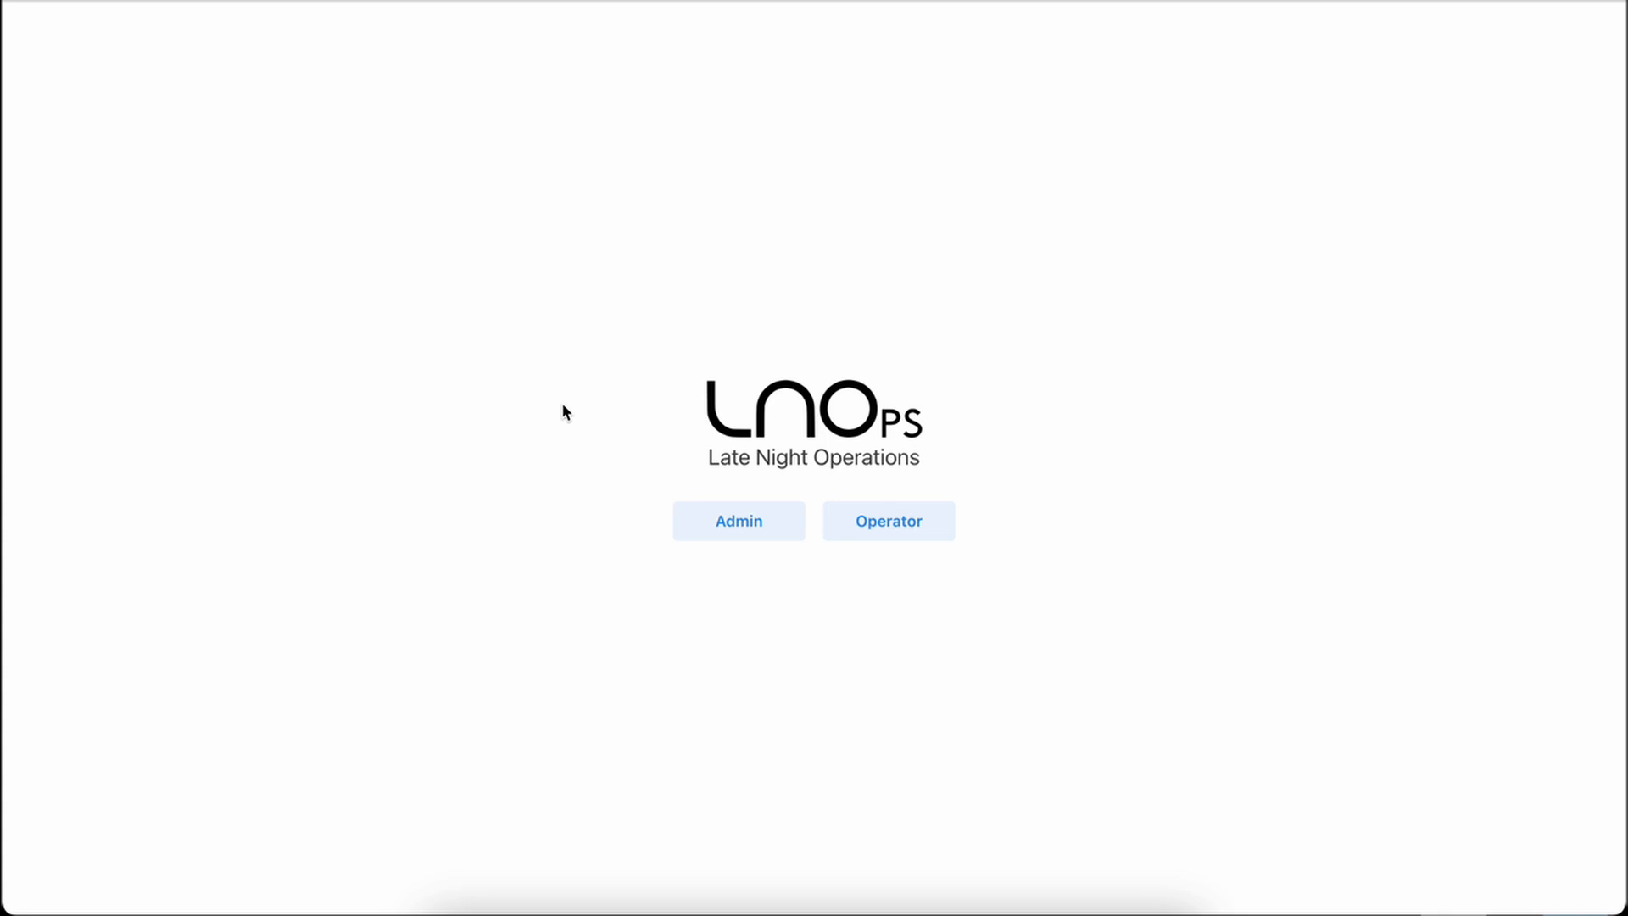
{"action": "left_click", "coordinate": [733, 517]}
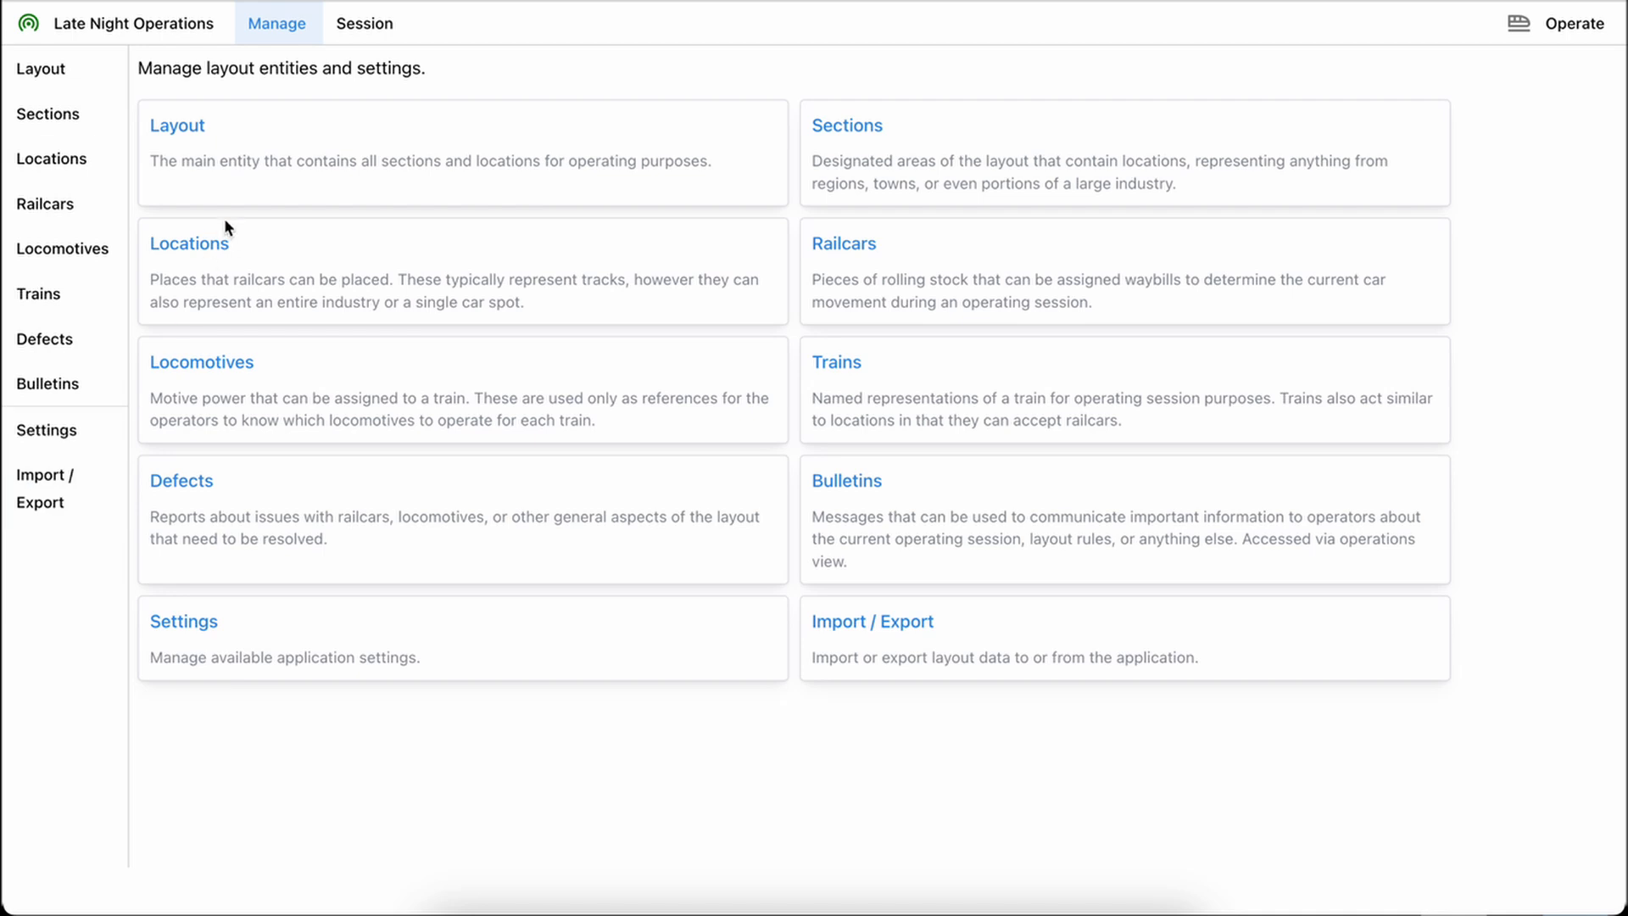
{"action": "left_click", "coordinate": [379, 29]}
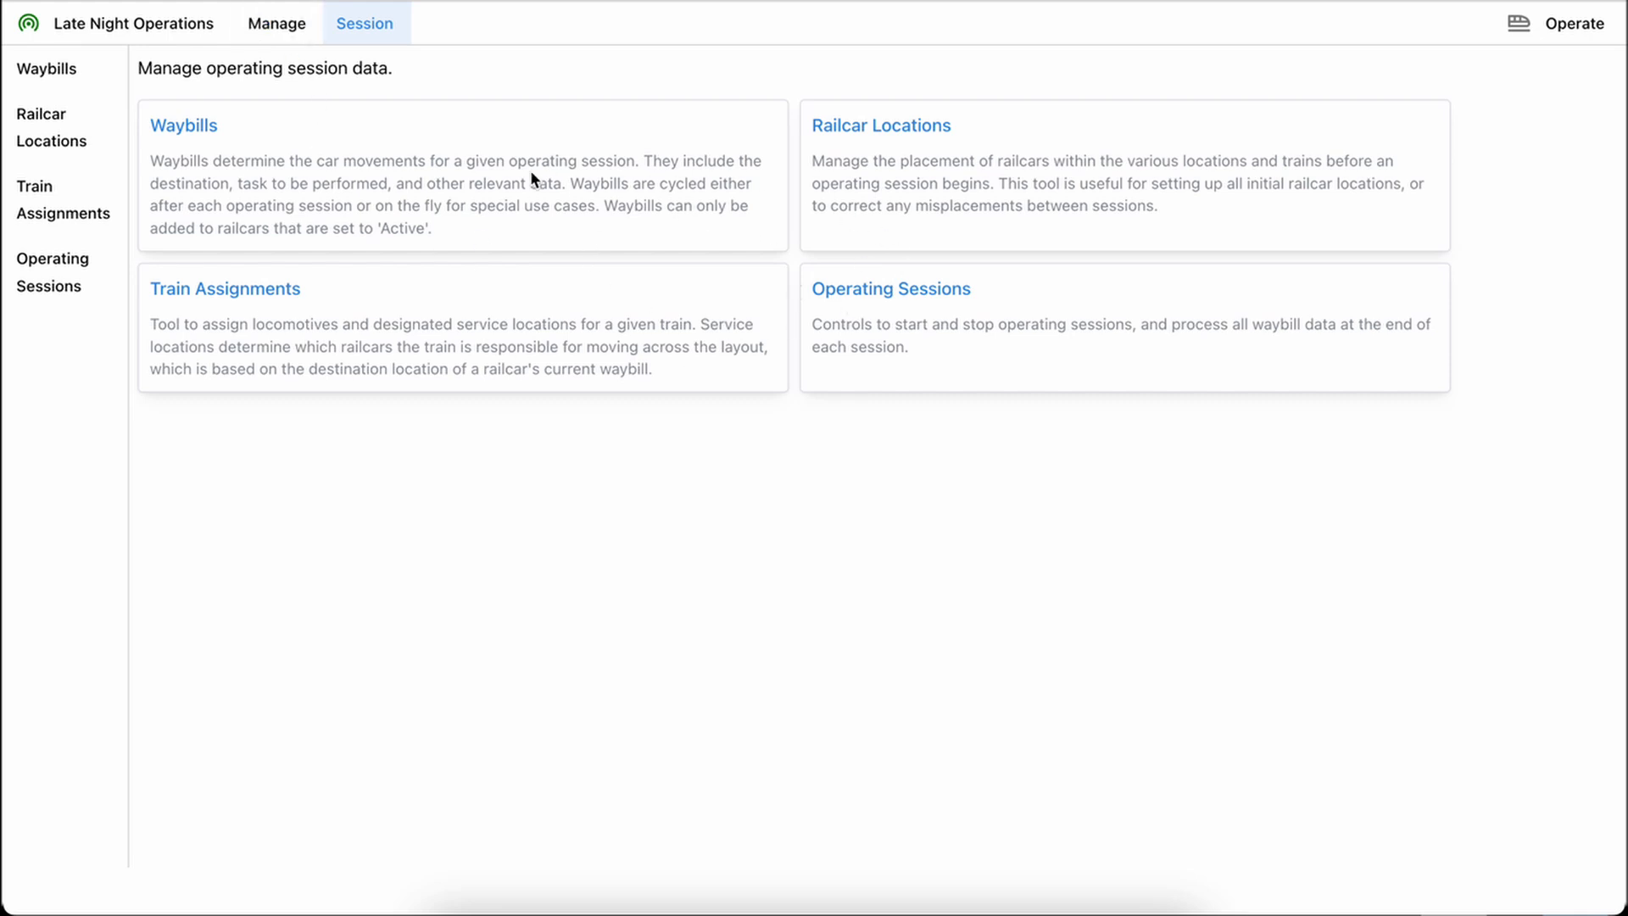
{"action": "left_click", "coordinate": [285, 23]}
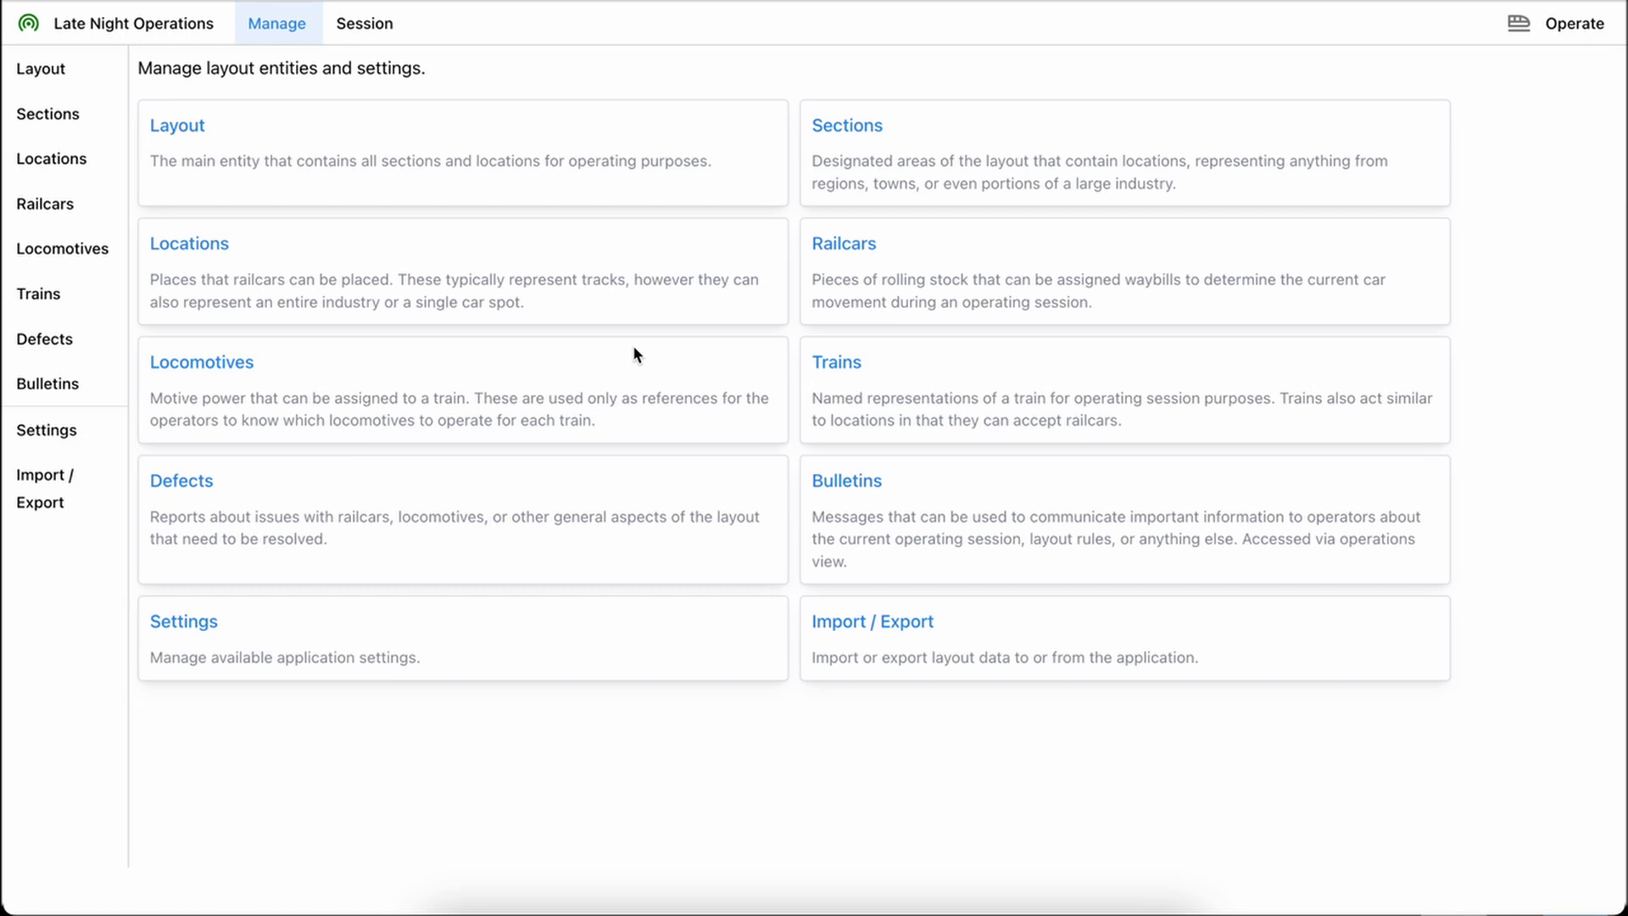
{"action": "key", "text": "Tab"}
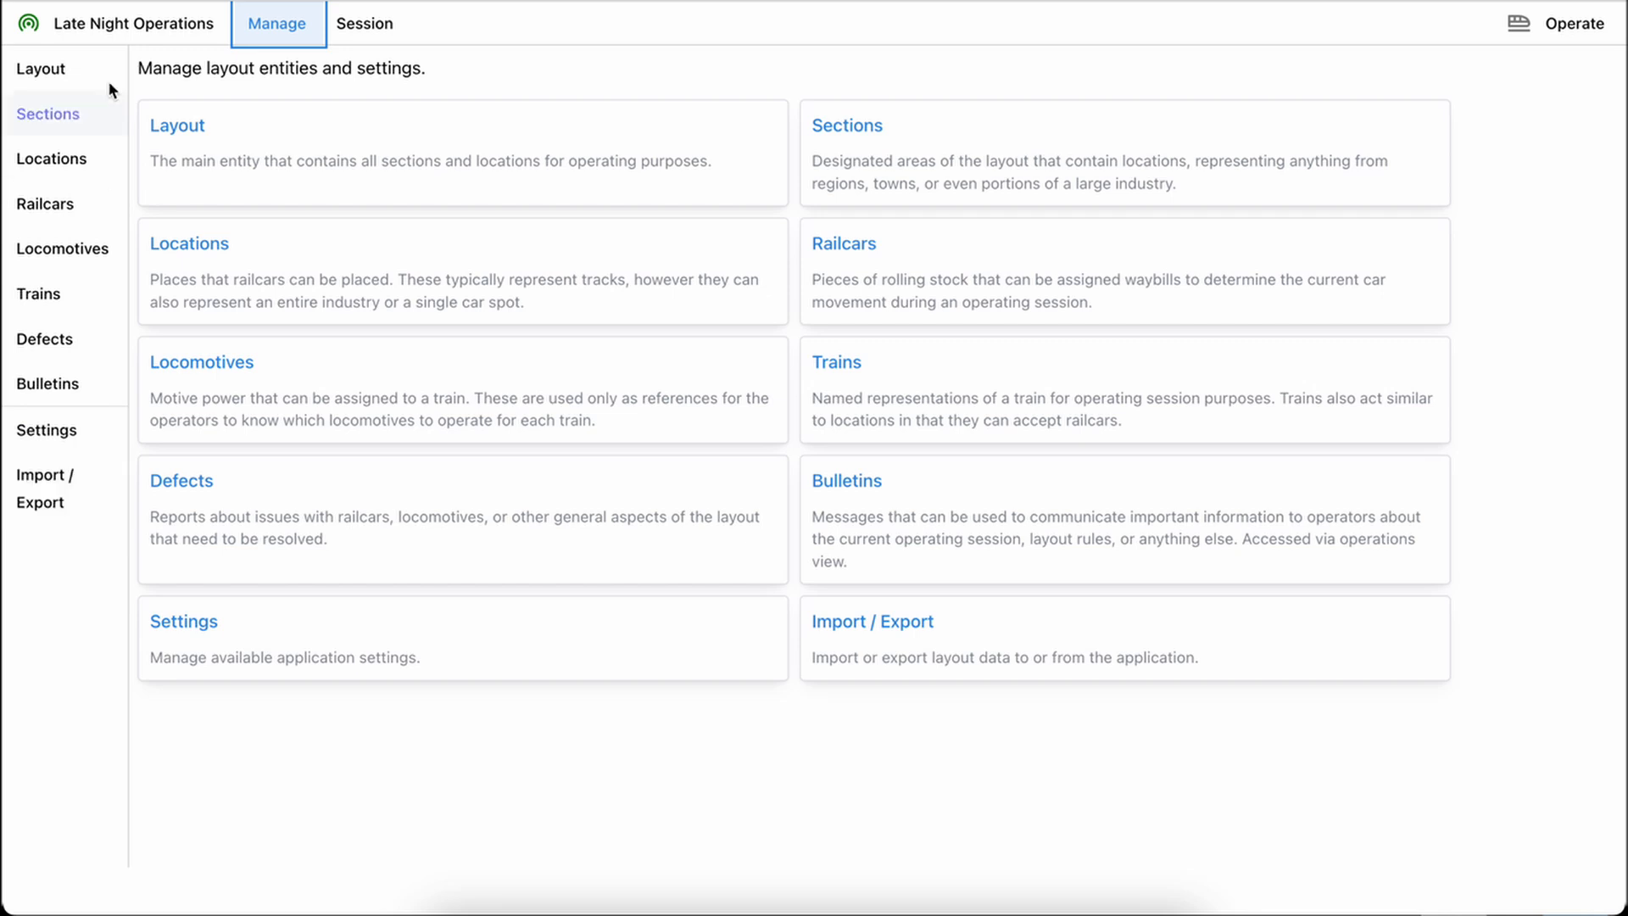
Examine the arrangement of sections and locations in the Hamilton Belt layout and the list of its sections
{"action": "left_click", "coordinate": [69, 65]}
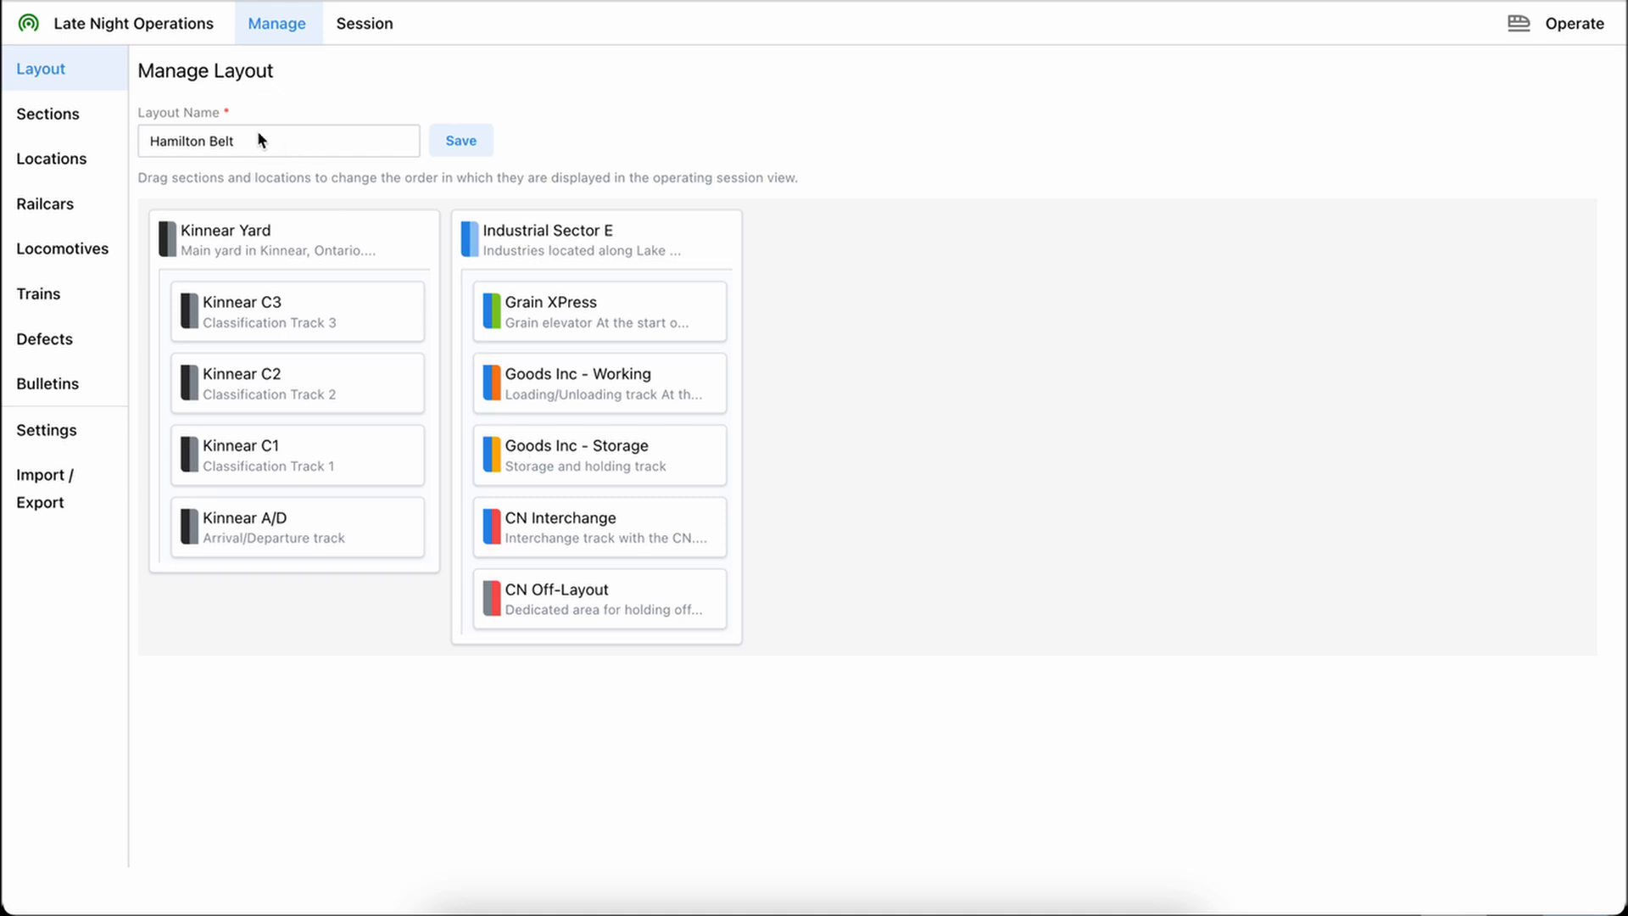
{"action": "mouse_move", "coordinate": [221, 238]}
{"action": "left_mouse_down"}
{"action": "mouse_move", "coordinate": [503, 233]}
{"action": "mouse_move", "coordinate": [207, 234]}
{"action": "left_mouse_up"}
{"action": "mouse_move", "coordinate": [248, 307]}
{"action": "left_mouse_down"}
{"action": "mouse_move", "coordinate": [242, 394]}
{"action": "mouse_move", "coordinate": [240, 313]}
{"action": "left_mouse_up"}
{"action": "left_click", "coordinate": [83, 124]}
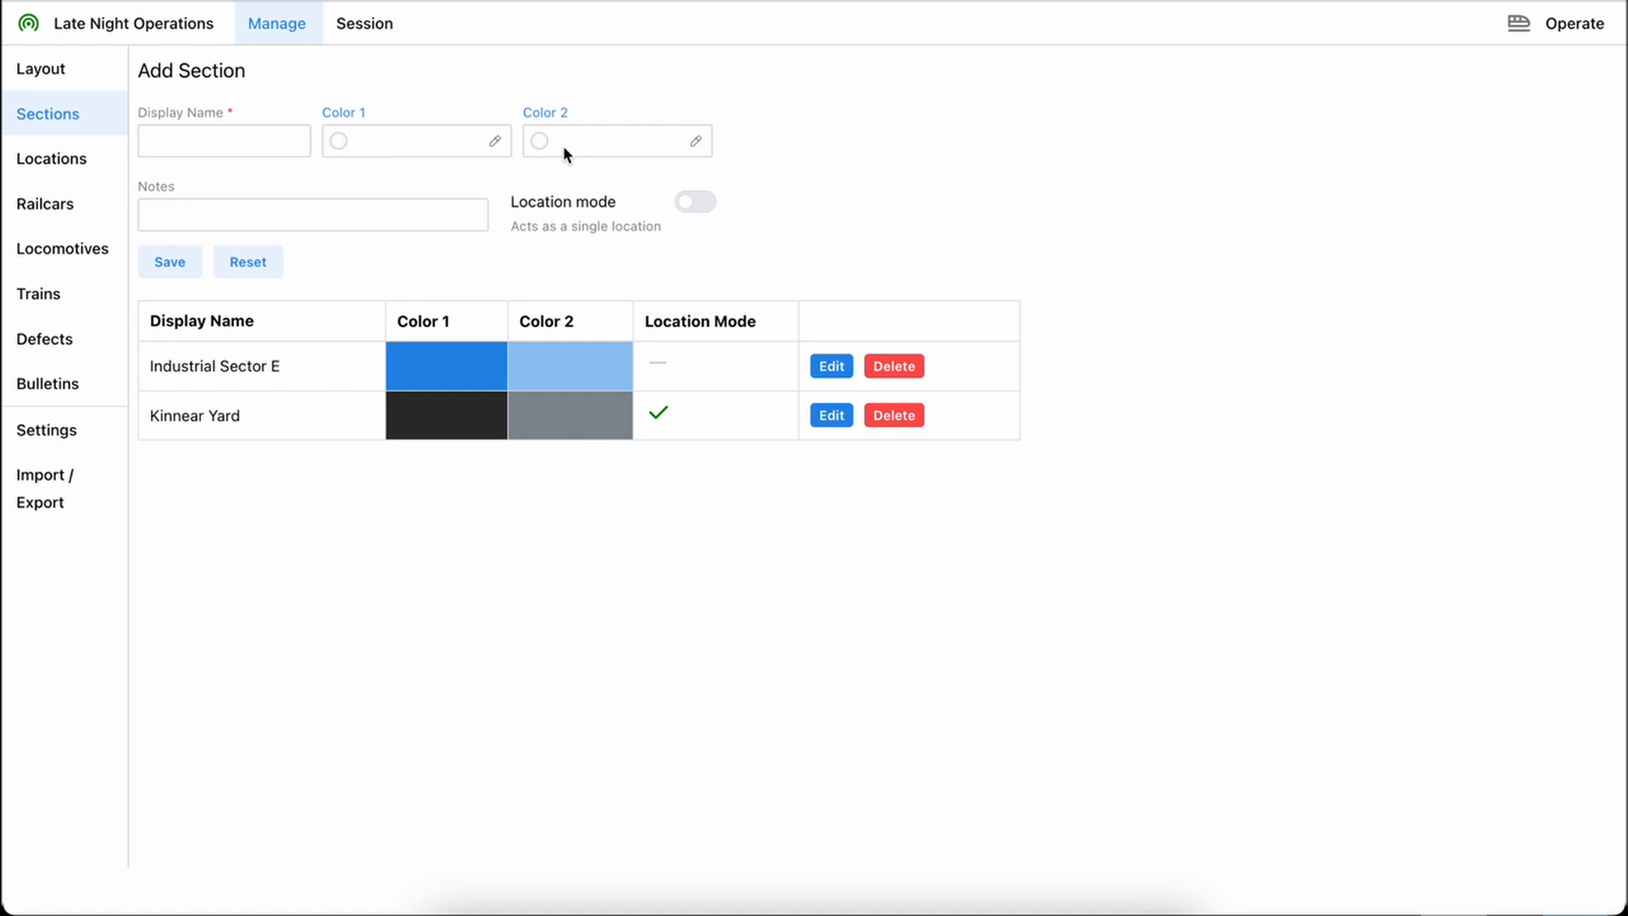
Show the layout's locations sorted by display name in descending order
{"action": "left_click", "coordinate": [61, 155]}
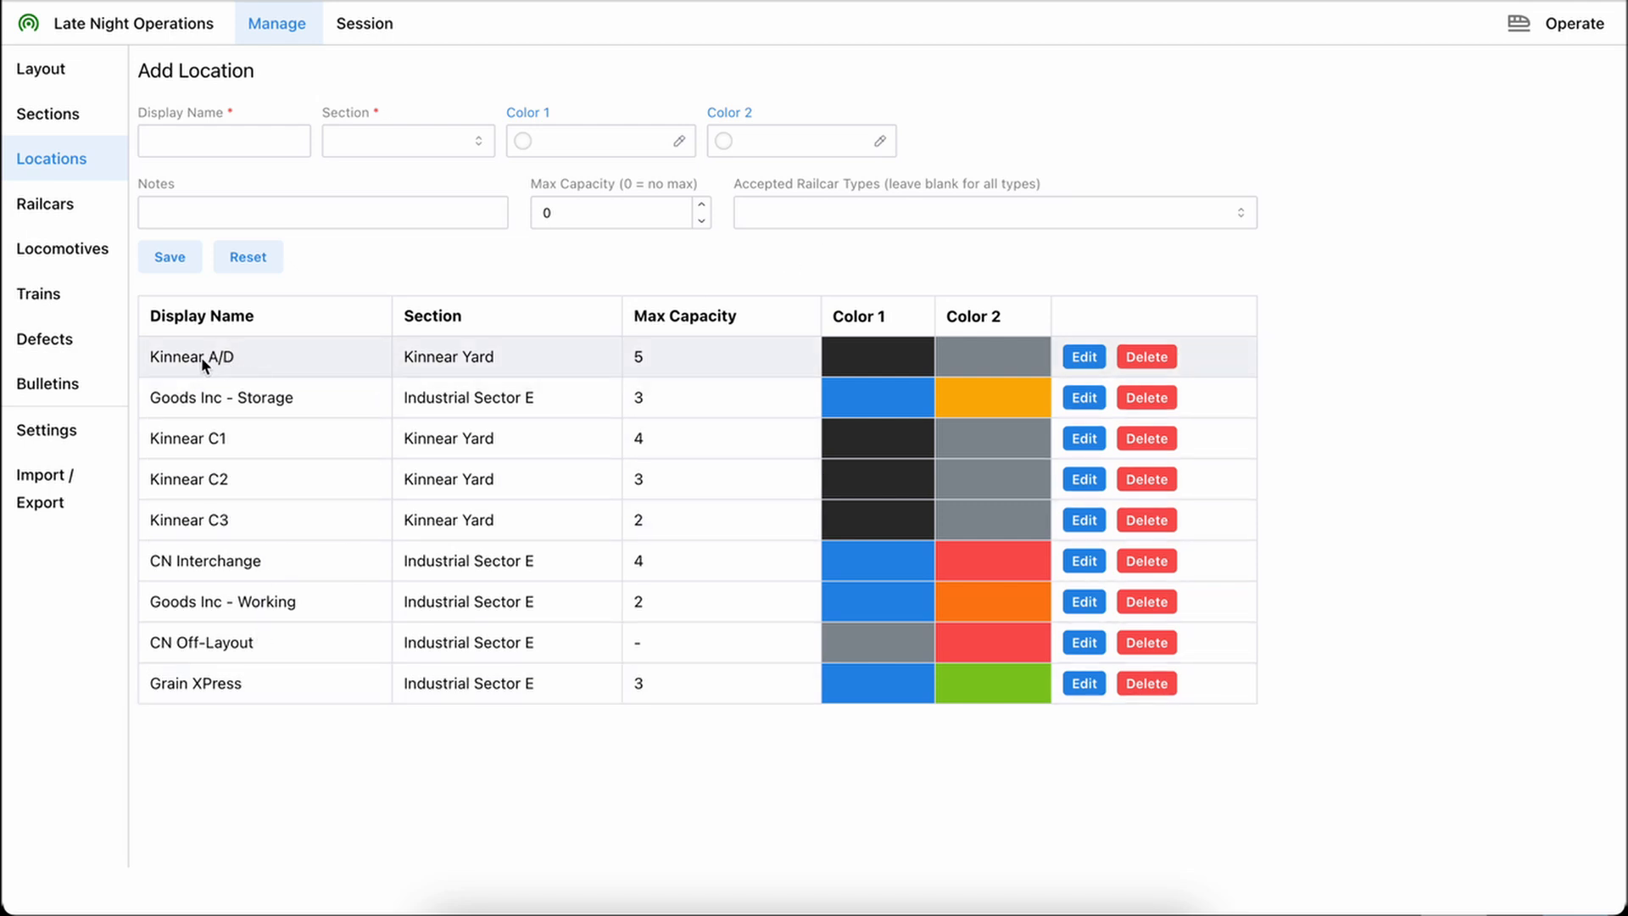
{"action": "left_click", "coordinate": [223, 320]}
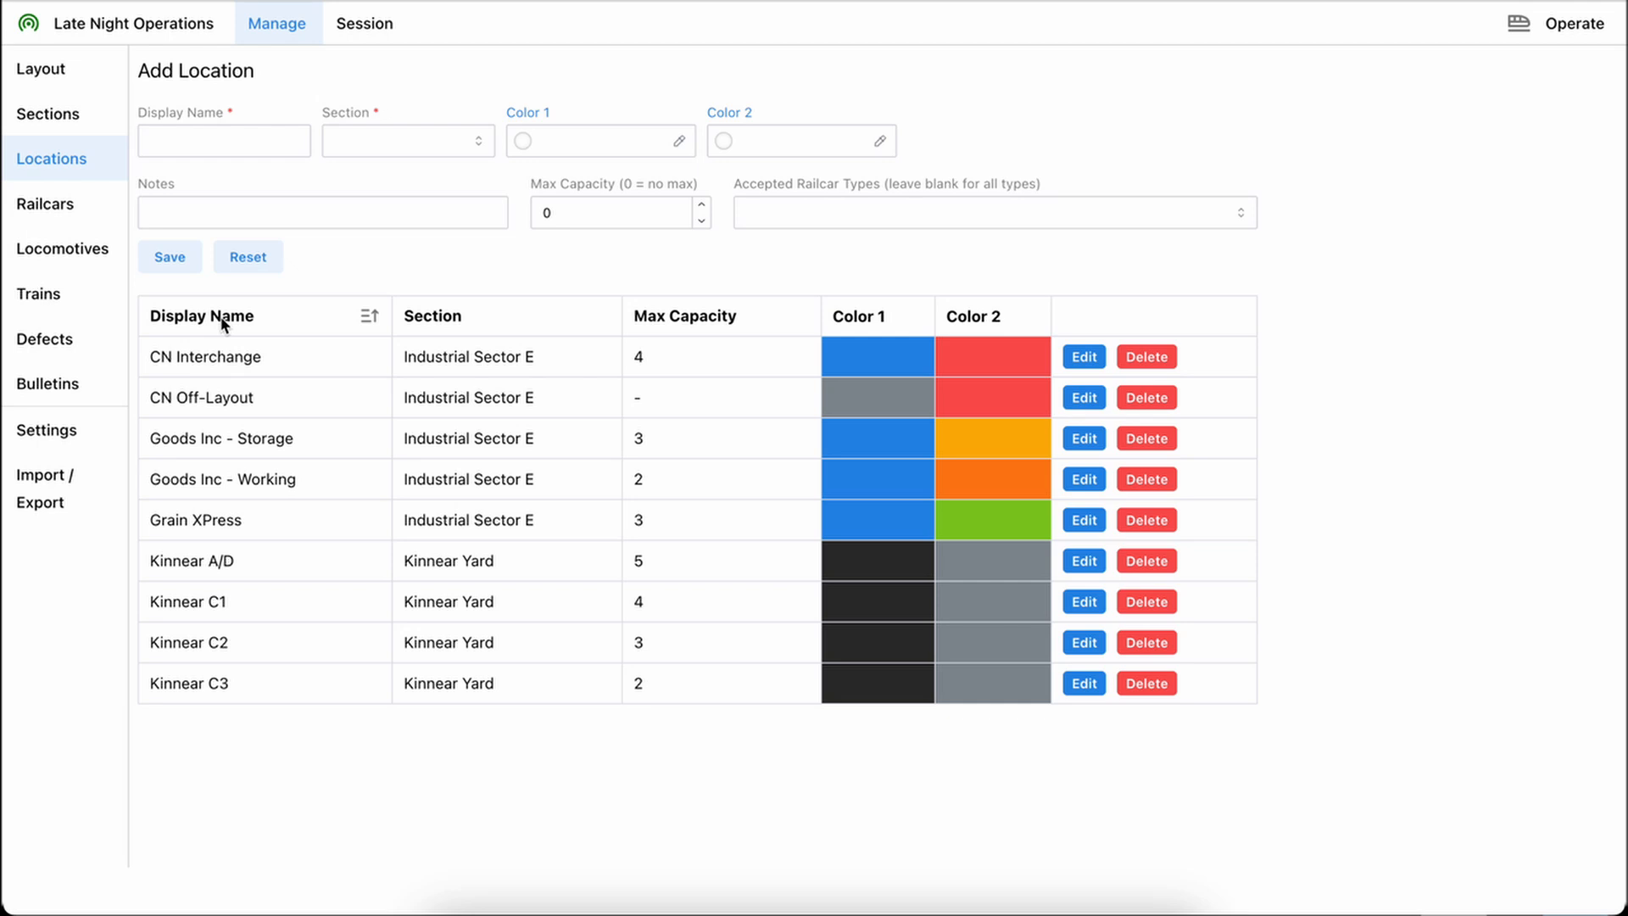
{"action": "left_click", "coordinate": [223, 322]}
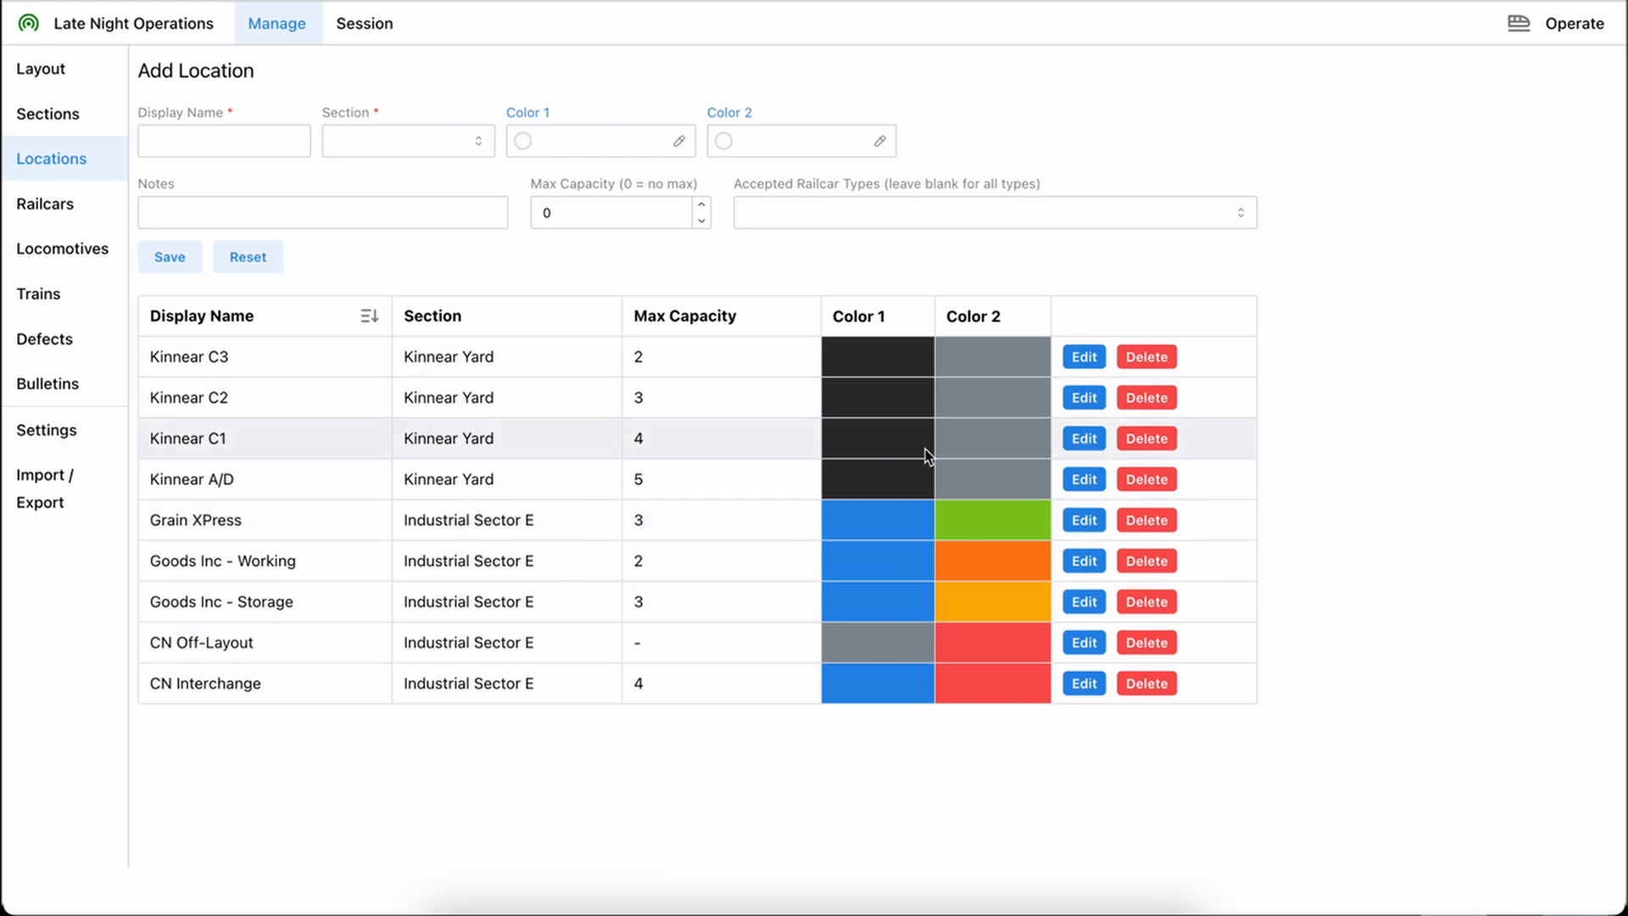
Review the accepted railcar type options and the Grain XPress location's details, and reset the form without saving
{"action": "left_click", "coordinate": [789, 211]}
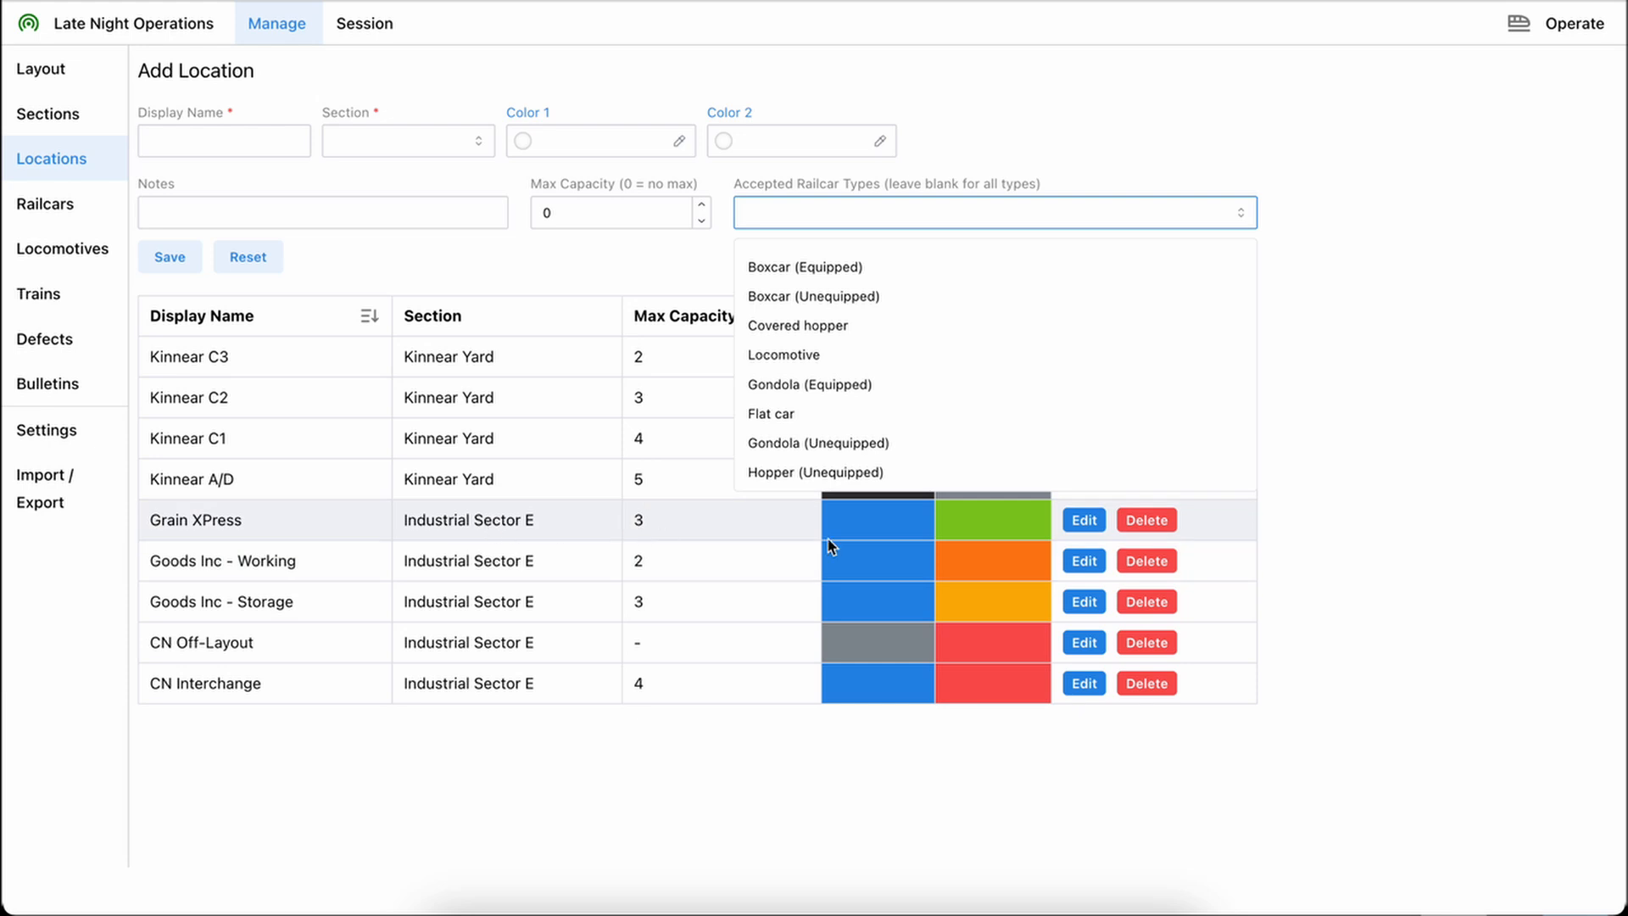
{"action": "left_click", "coordinate": [1092, 524]}
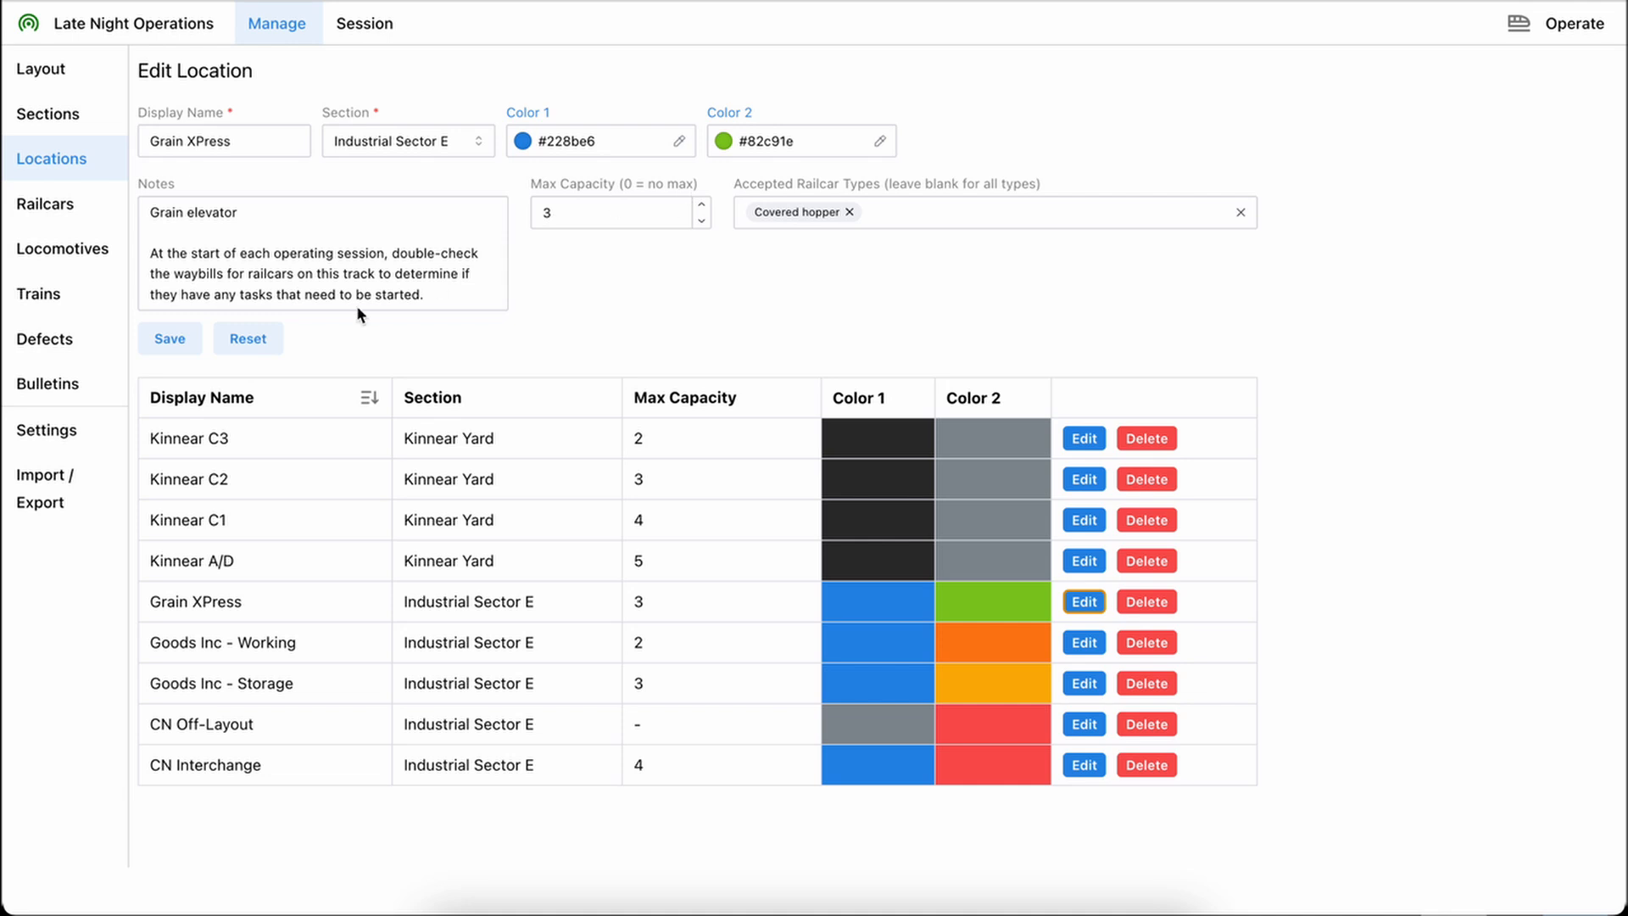
{"action": "left_click", "coordinate": [254, 338]}
Start a new railcar with reporting mark BN and road number 12345, and generate the display name BN12345 from them
{"action": "left_click", "coordinate": [86, 205]}
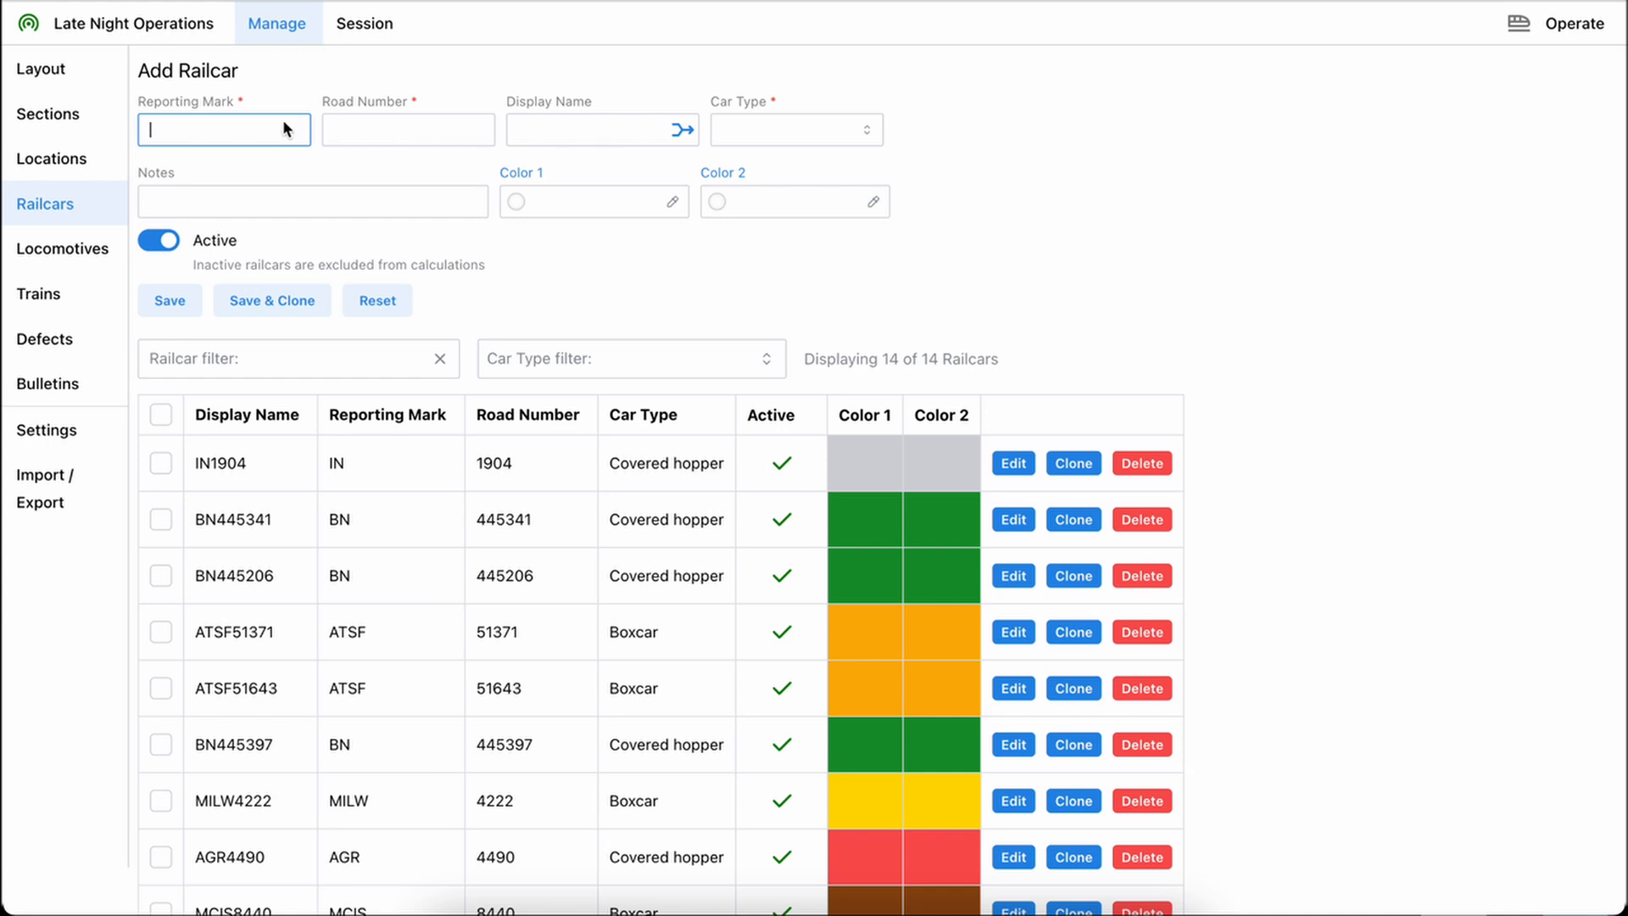
{"action": "type", "text": "BN"}
{"action": "key", "text": "Tab"}
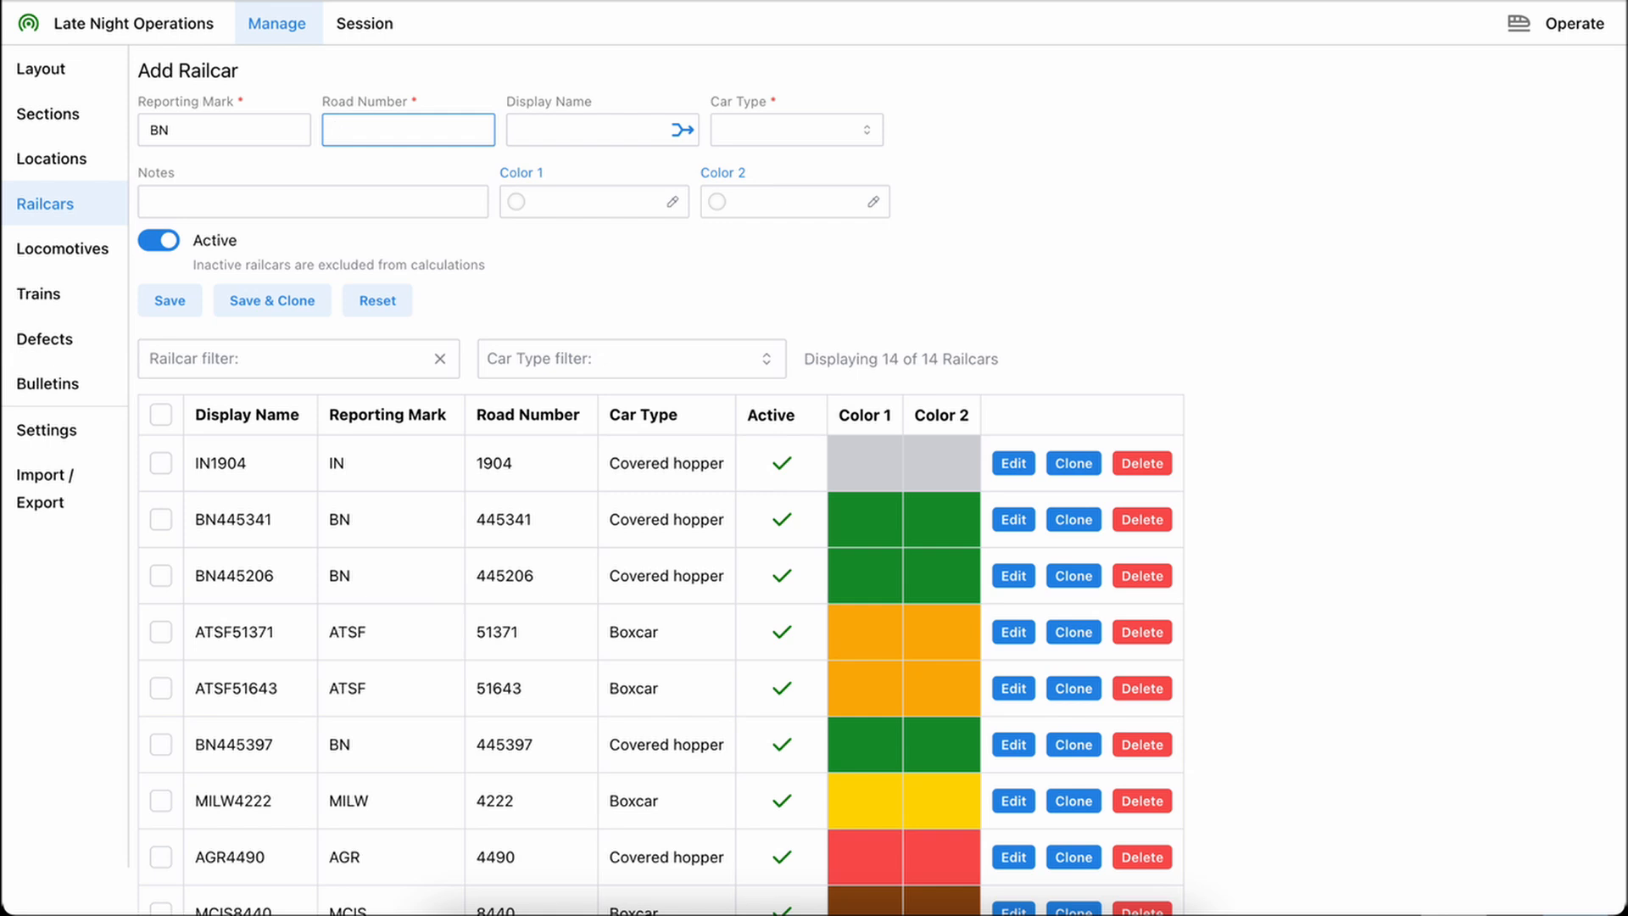
{"action": "type", "text": "12345"}
{"action": "left_click", "coordinate": [585, 124]}
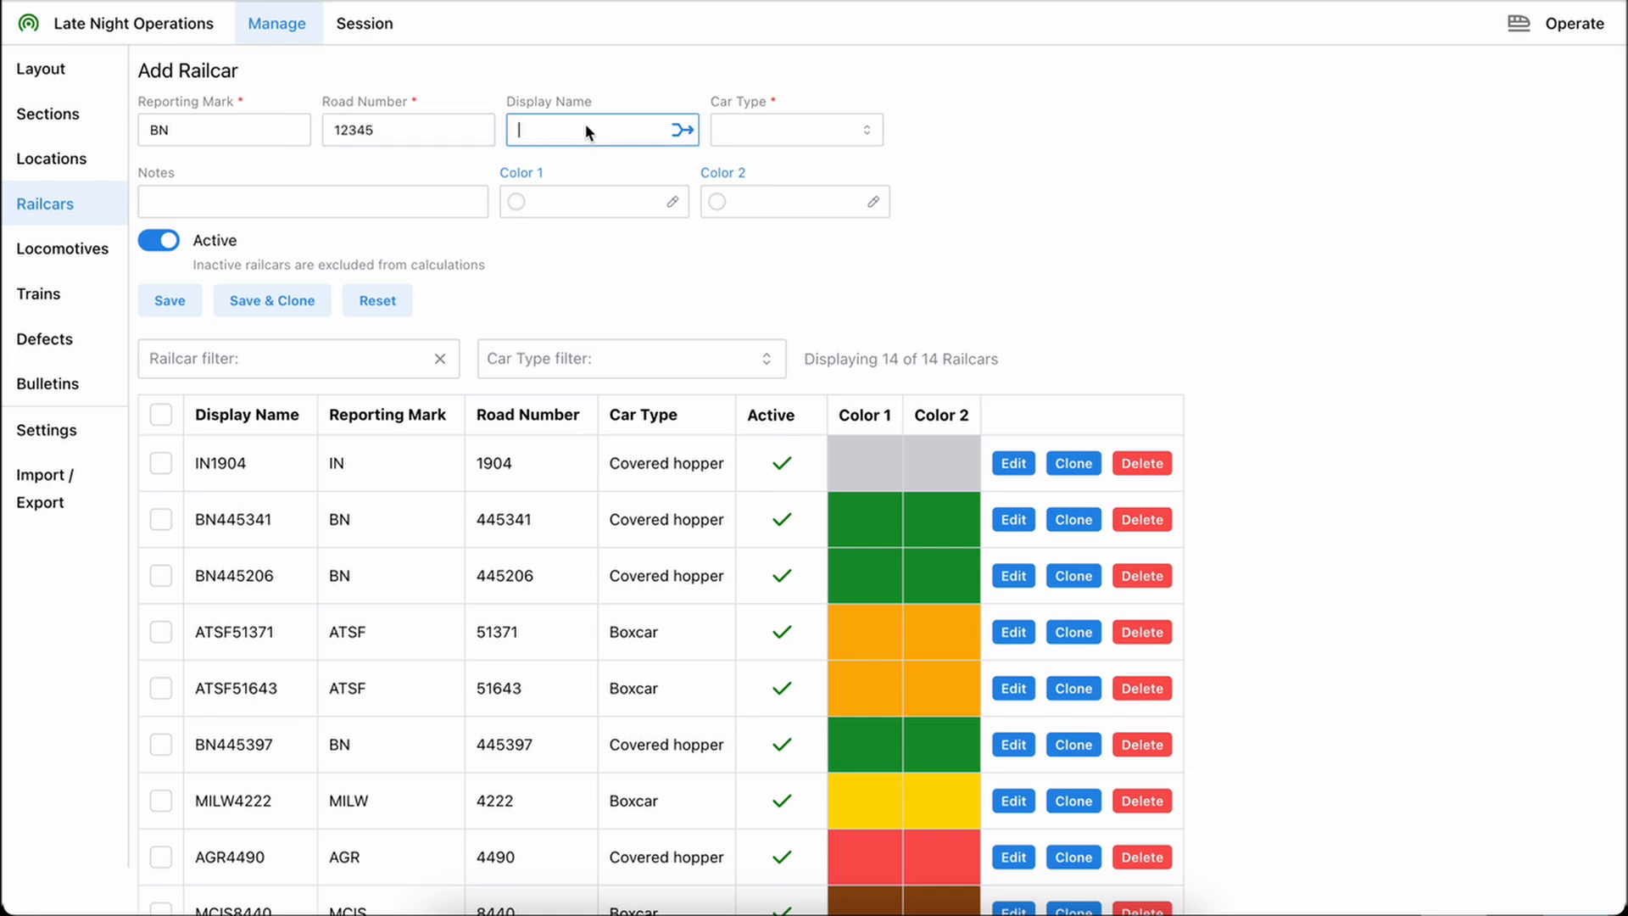
{"action": "left_click", "coordinate": [685, 130]}
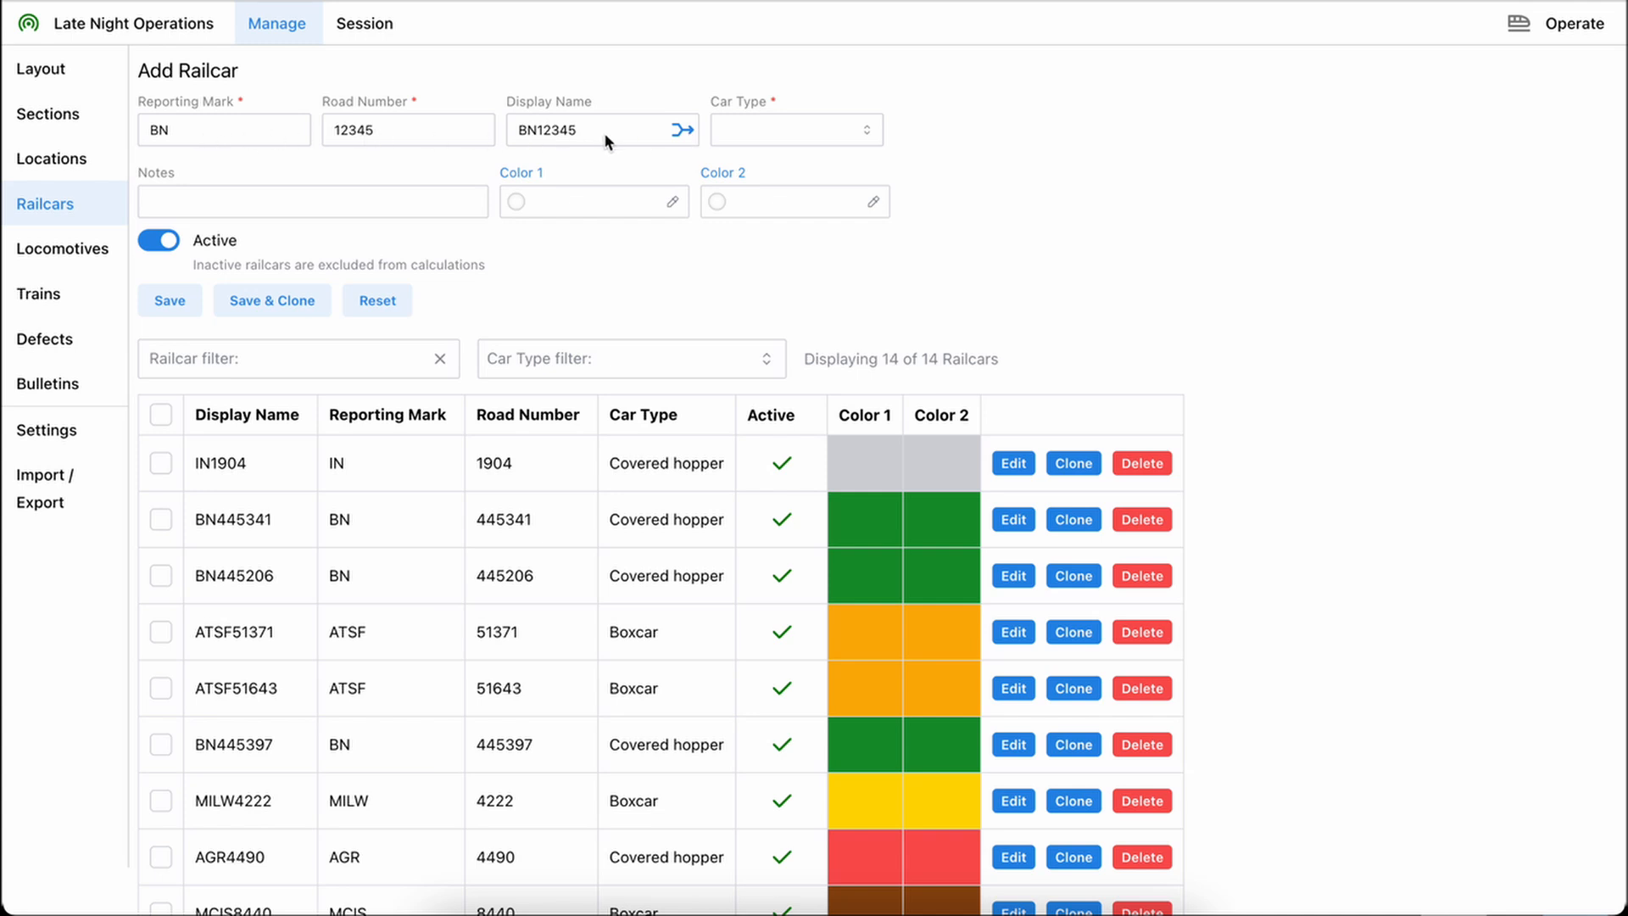
Set the new railcar's car type to Boxcar (Equipped) and leave its notes blank
{"action": "left_click", "coordinate": [800, 137]}
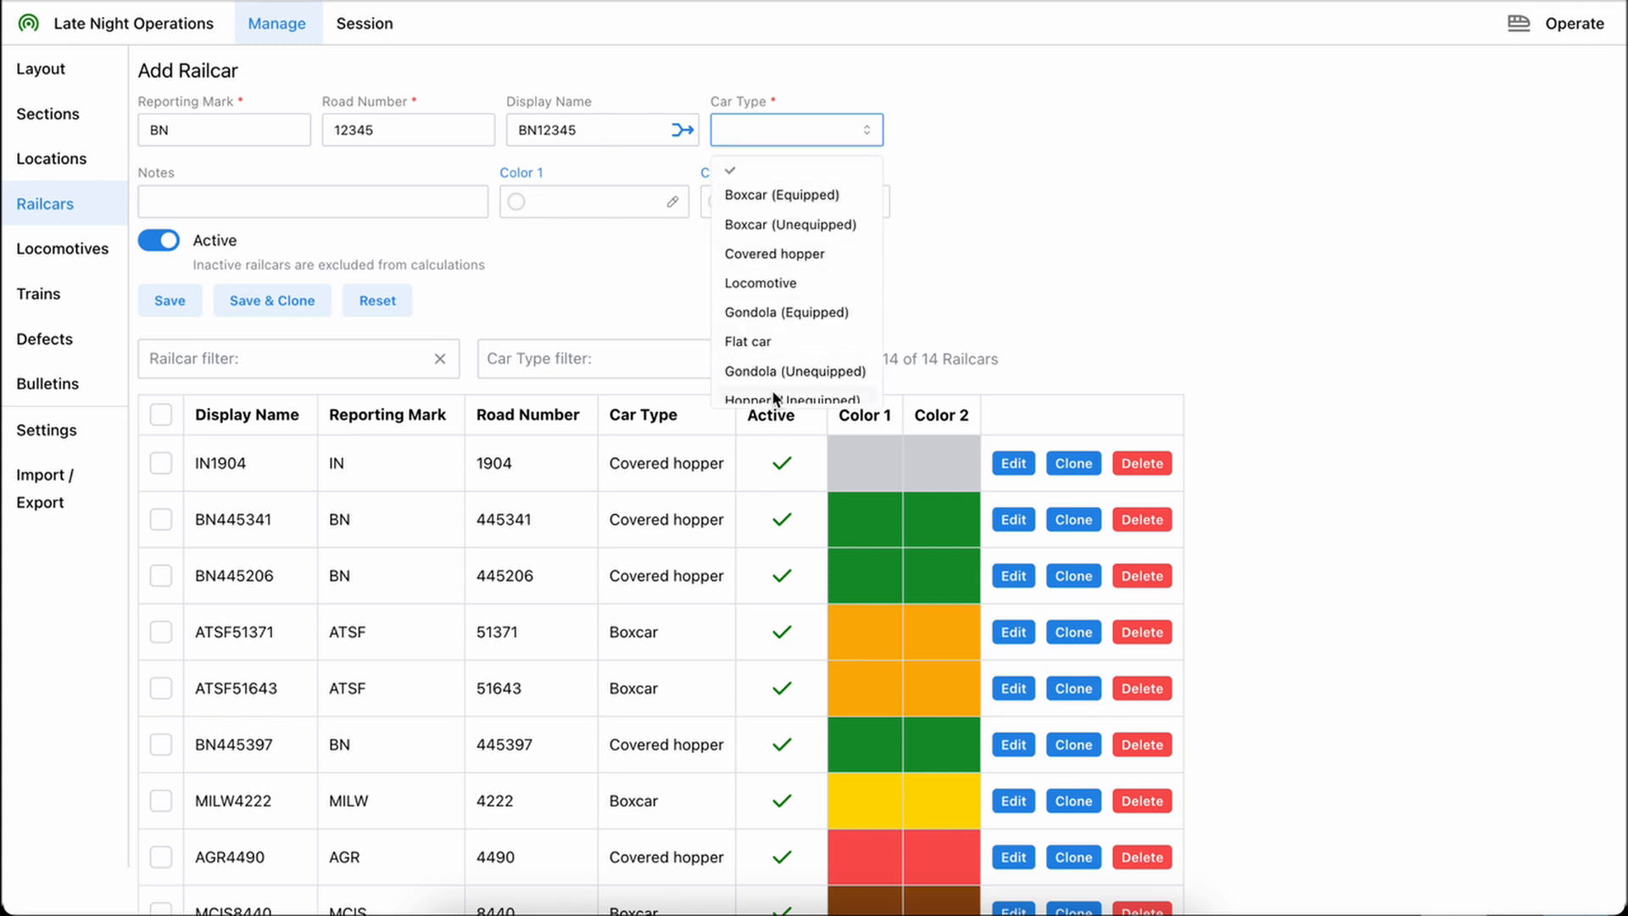
{"action": "scroll", "coordinate": [771, 389], "scroll_direction": "down", "scroll_amount": 5}
{"action": "scroll", "coordinate": [771, 389], "scroll_direction": "up", "scroll_amount": 5}
{"action": "left_click", "coordinate": [756, 195]}
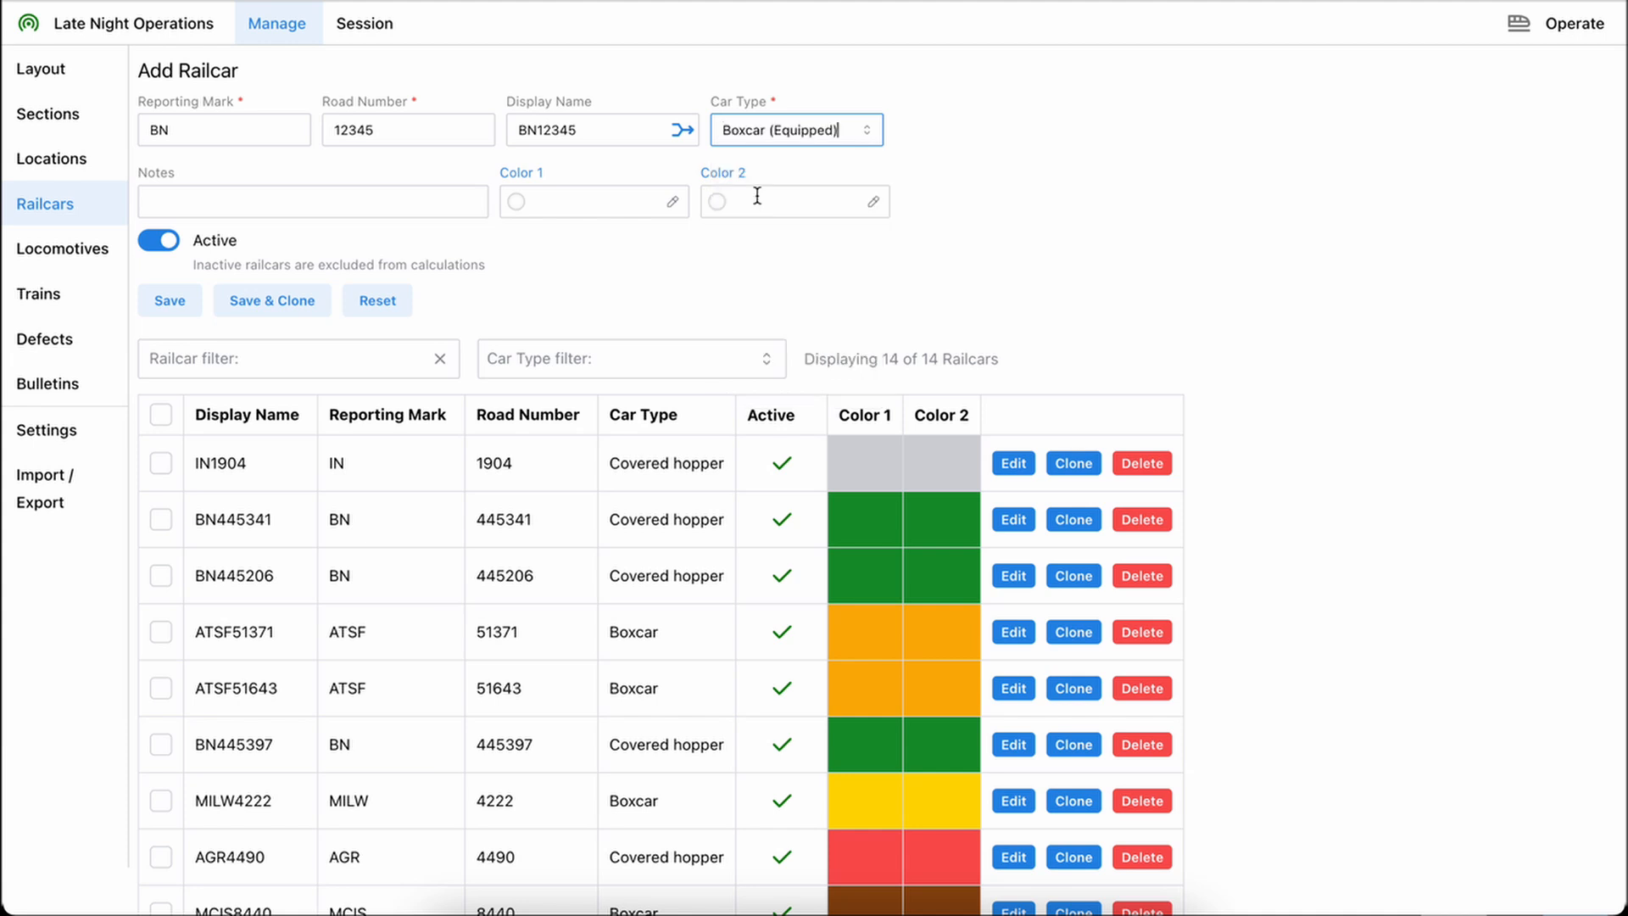
{"action": "left_click", "coordinate": [207, 203]}
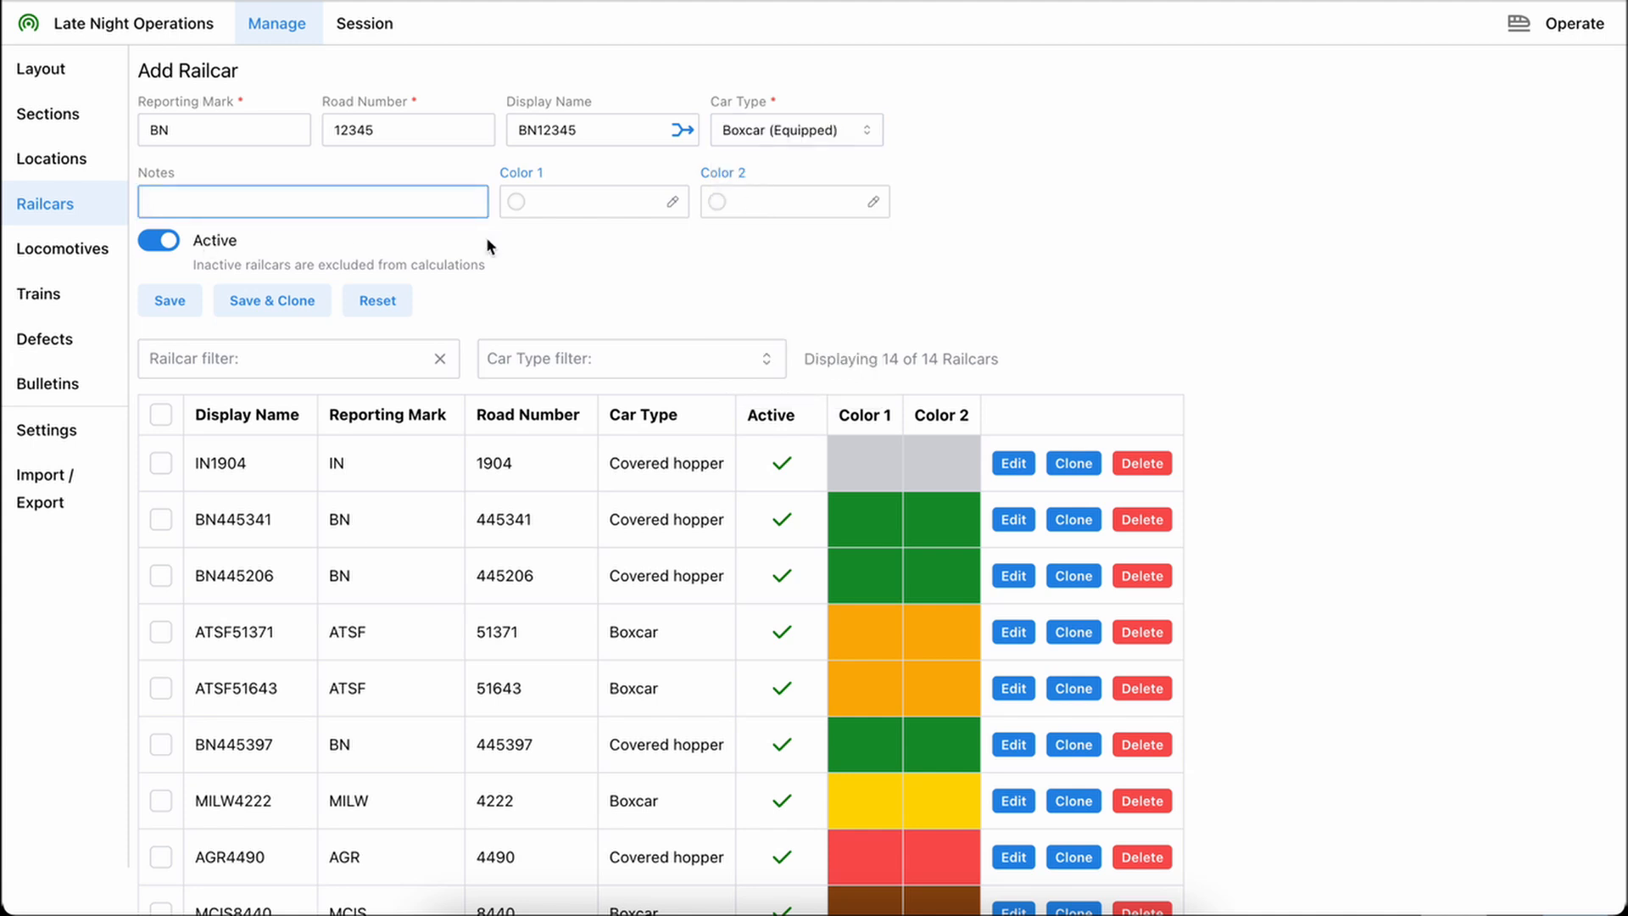
Set the new railcar's Color 1 to dark brown #853c28 and Color 2 to light brown #b36531
{"action": "left_click", "coordinate": [597, 206]}
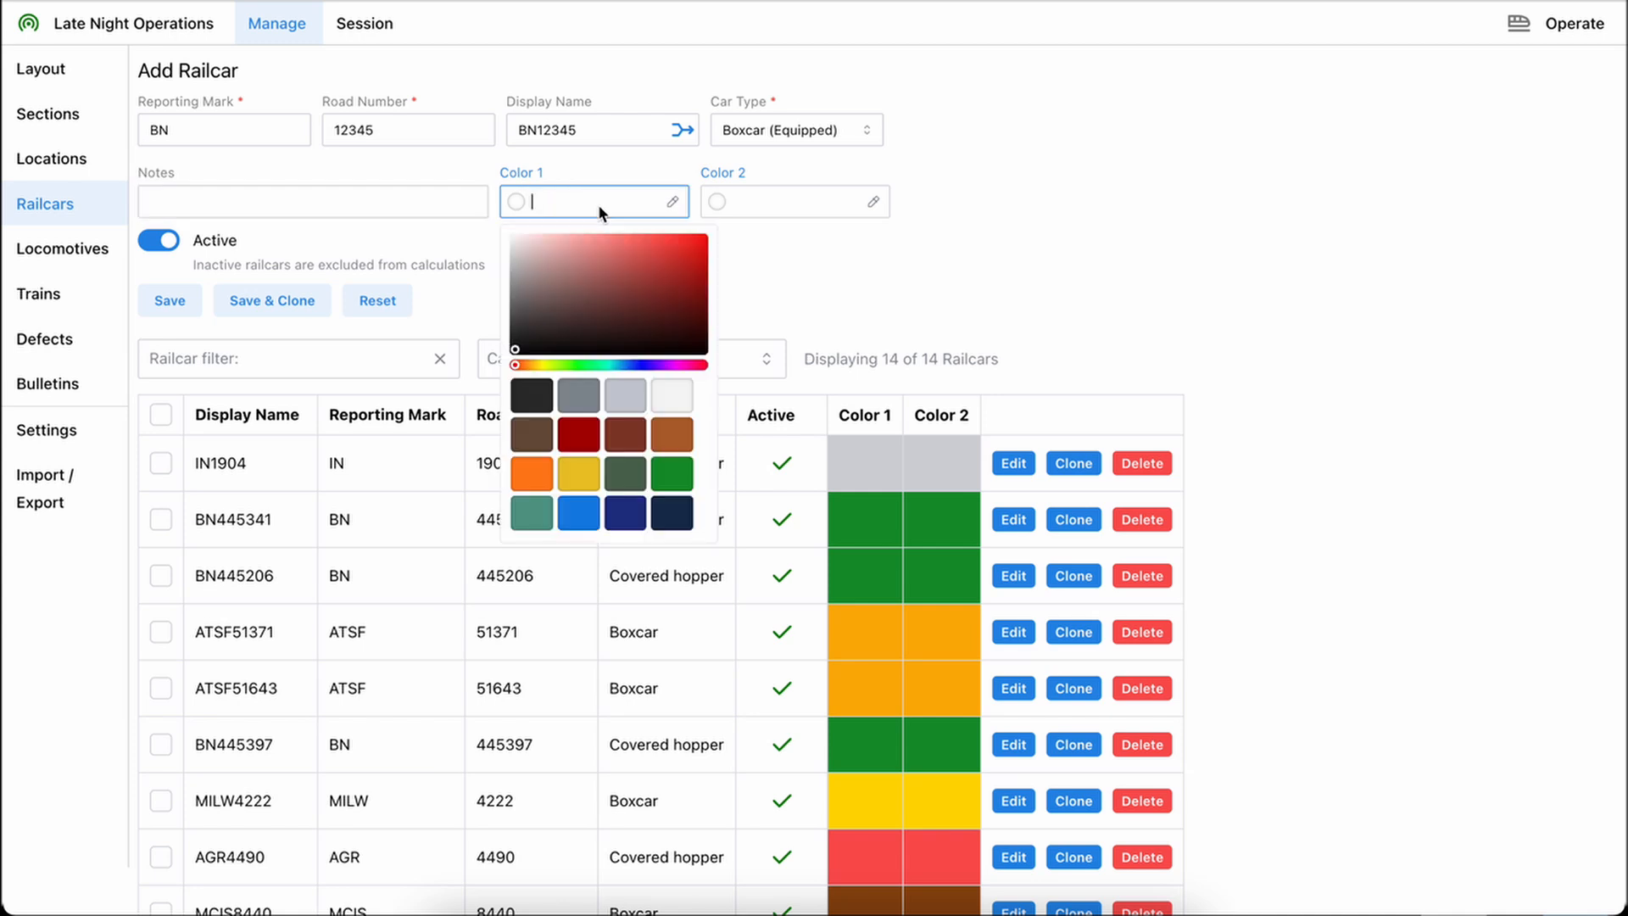
{"action": "left_click", "coordinate": [626, 443]}
{"action": "left_click", "coordinate": [765, 197]}
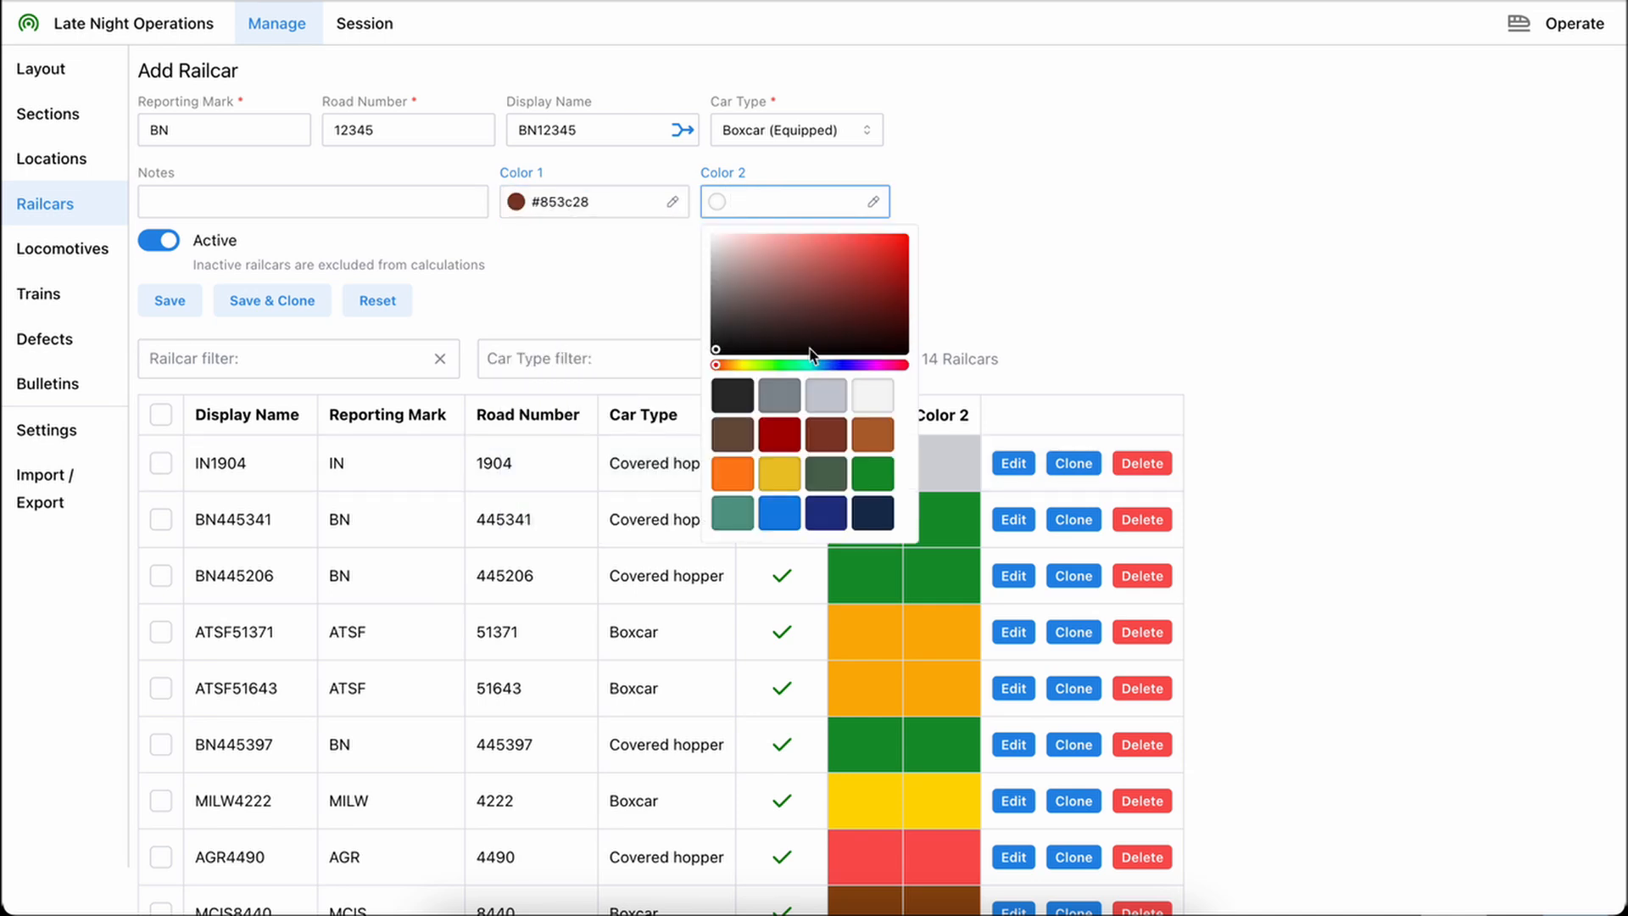
{"action": "left_click", "coordinate": [870, 429]}
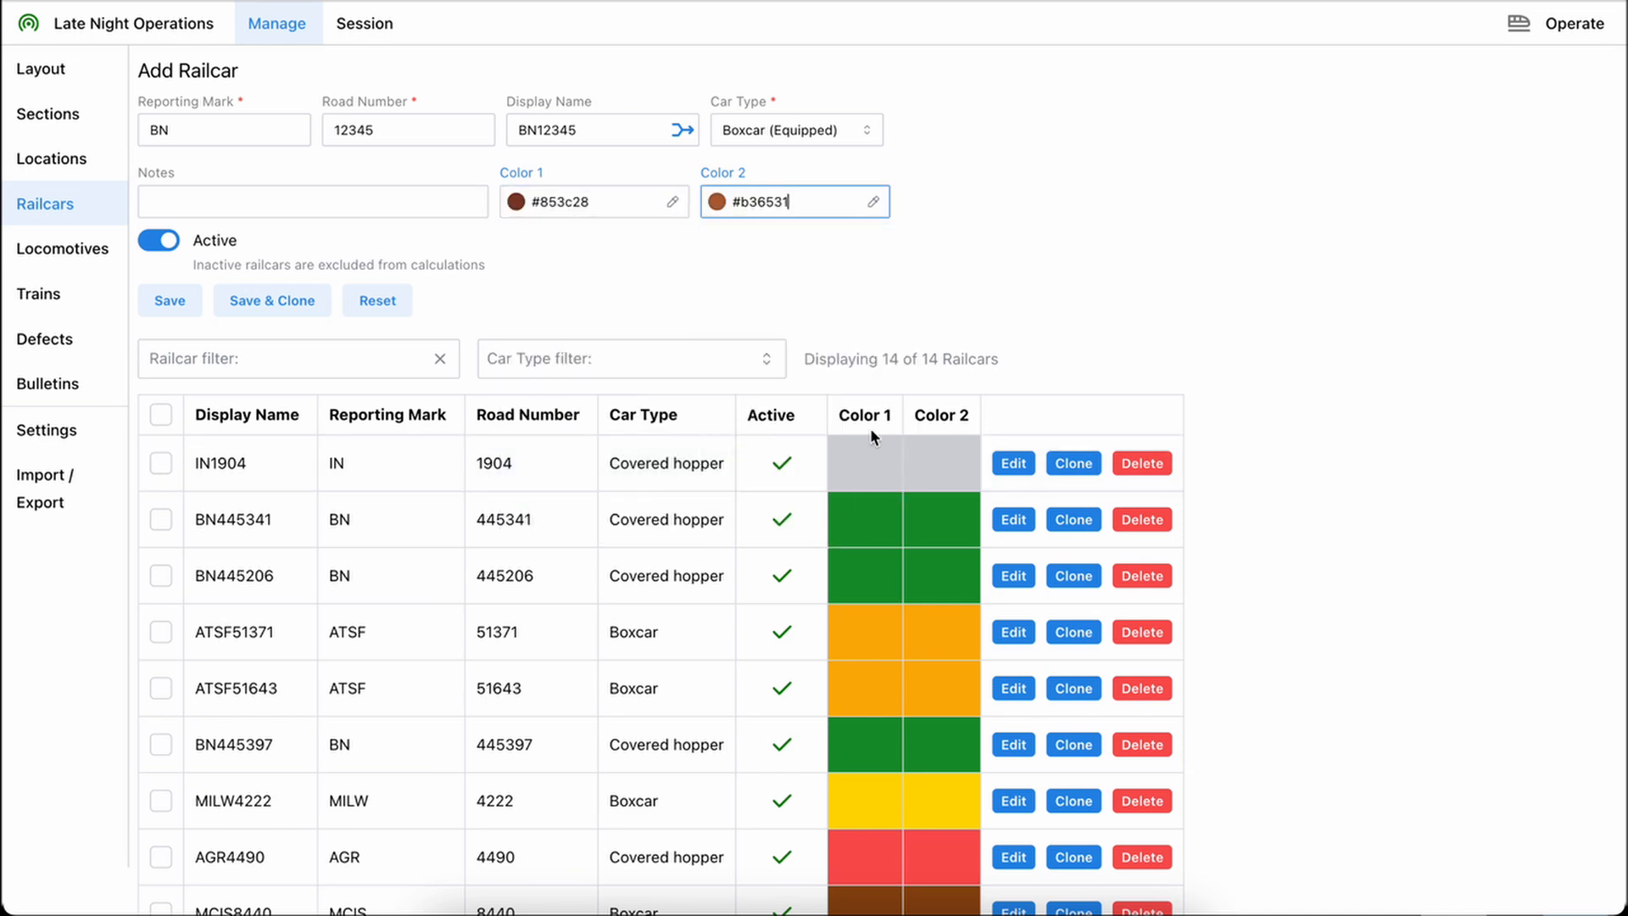
Sample the red #fa5352 from the AGR4490 row for Color 2, and copy Color 1's #853c28 over it
{"action": "left_click", "coordinate": [873, 203]}
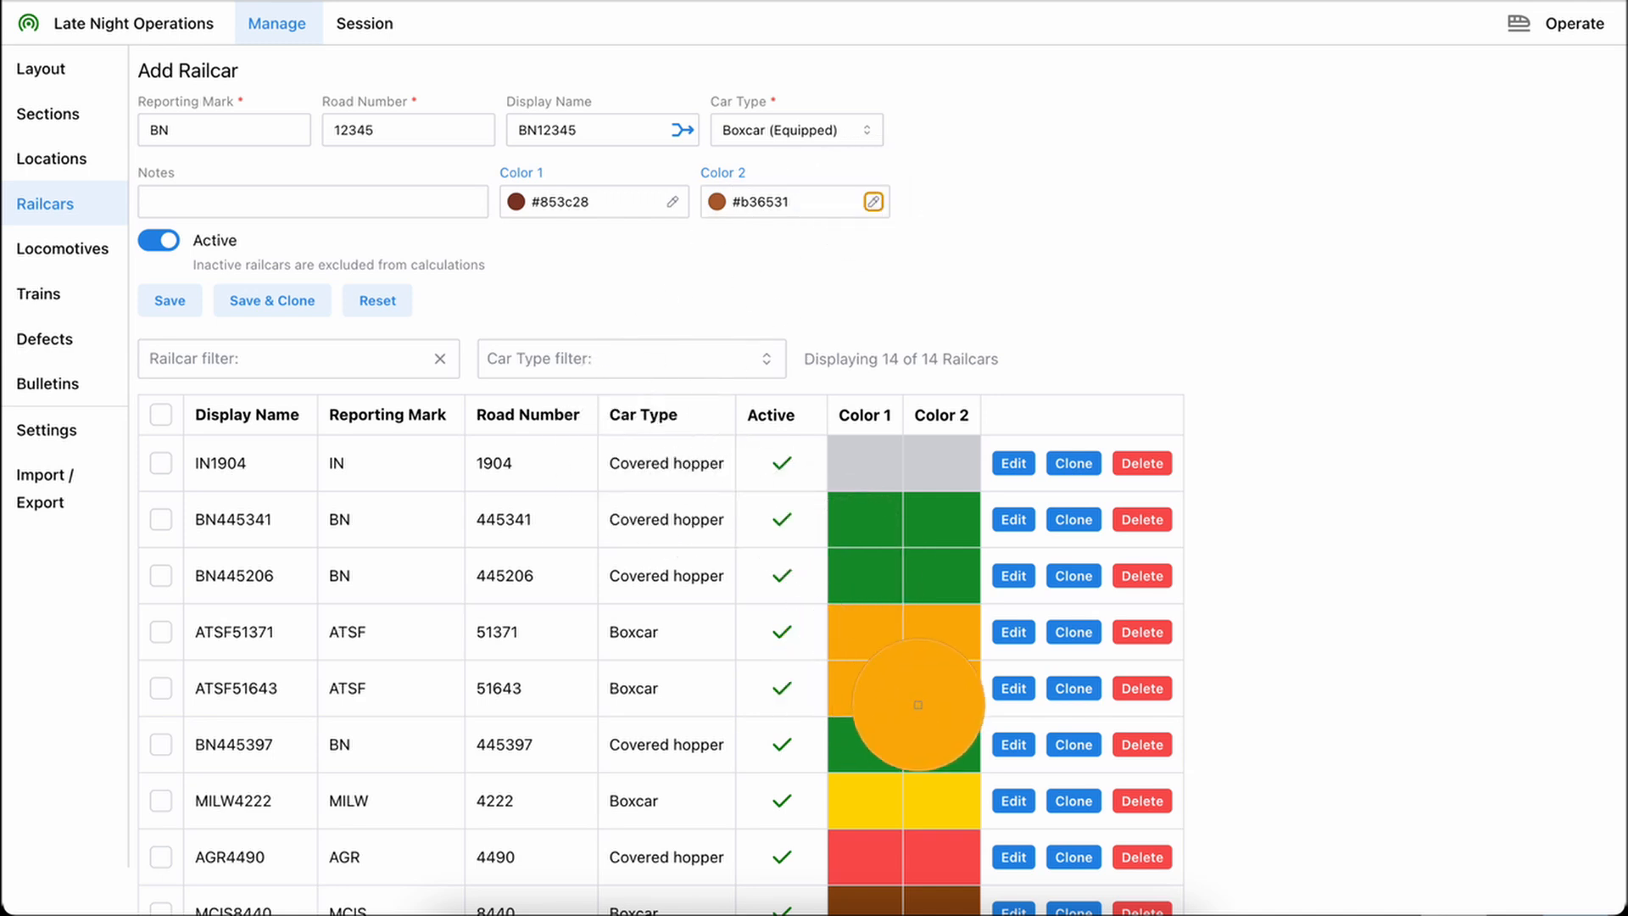
{"action": "left_click", "coordinate": [935, 852]}
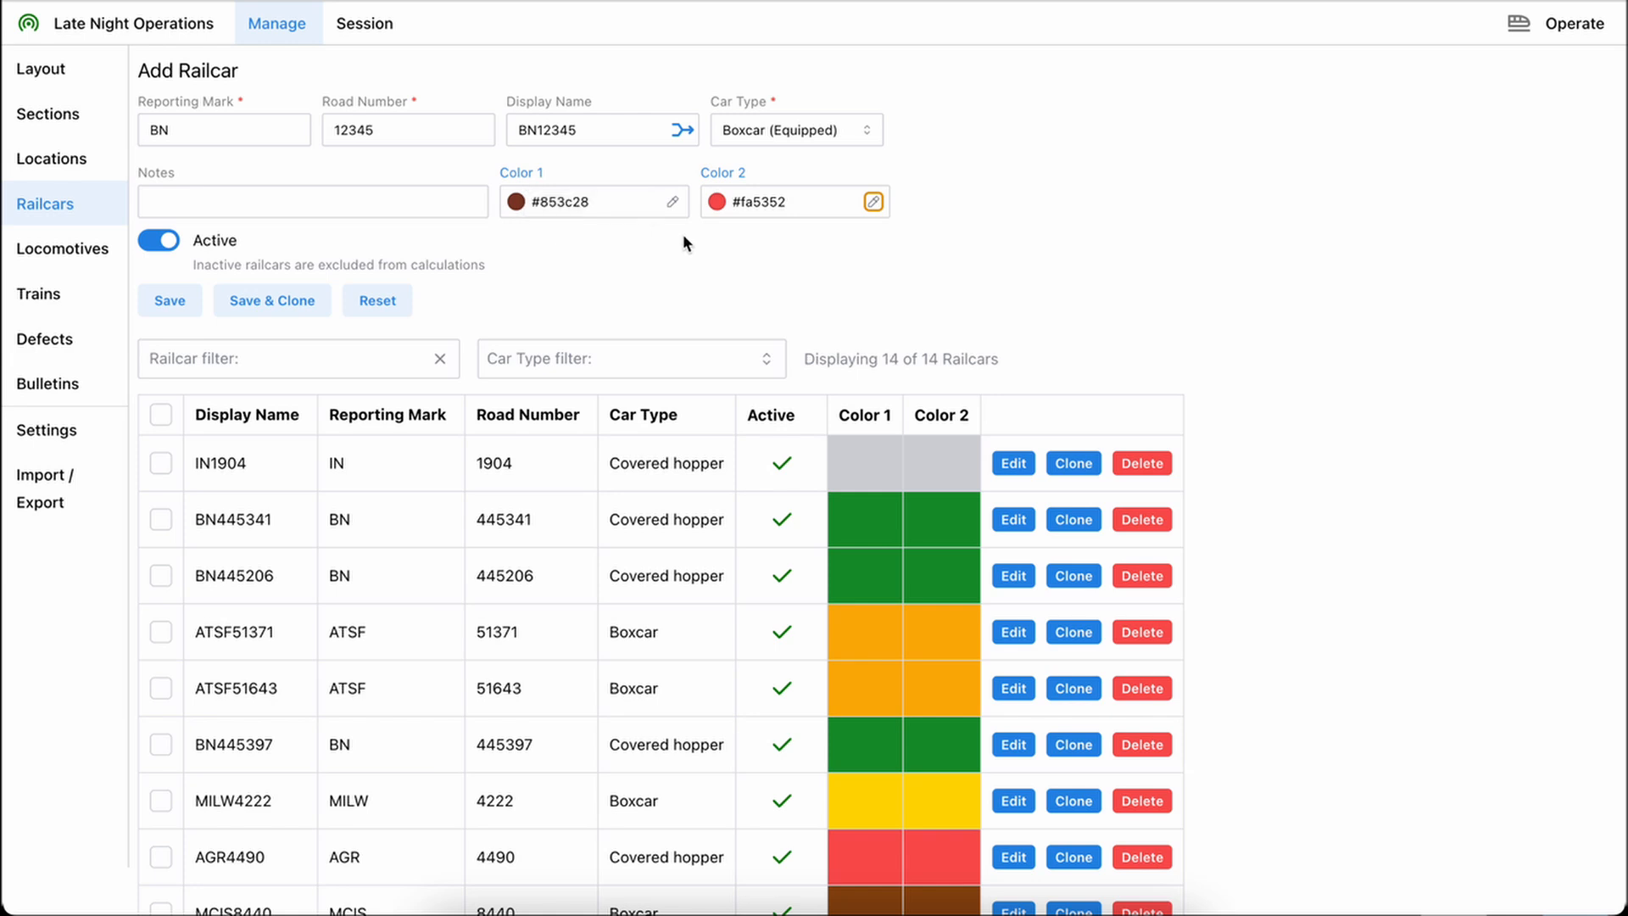
{"action": "left_click", "coordinate": [520, 171]}
Switch the railcar's active status off and on again, and save BN12345 while cloning its details into a new entry
{"action": "left_click", "coordinate": [172, 303]}
{"action": "left_click", "coordinate": [169, 245]}
{"action": "left_click", "coordinate": [161, 240]}
{"action": "left_click", "coordinate": [272, 293]}
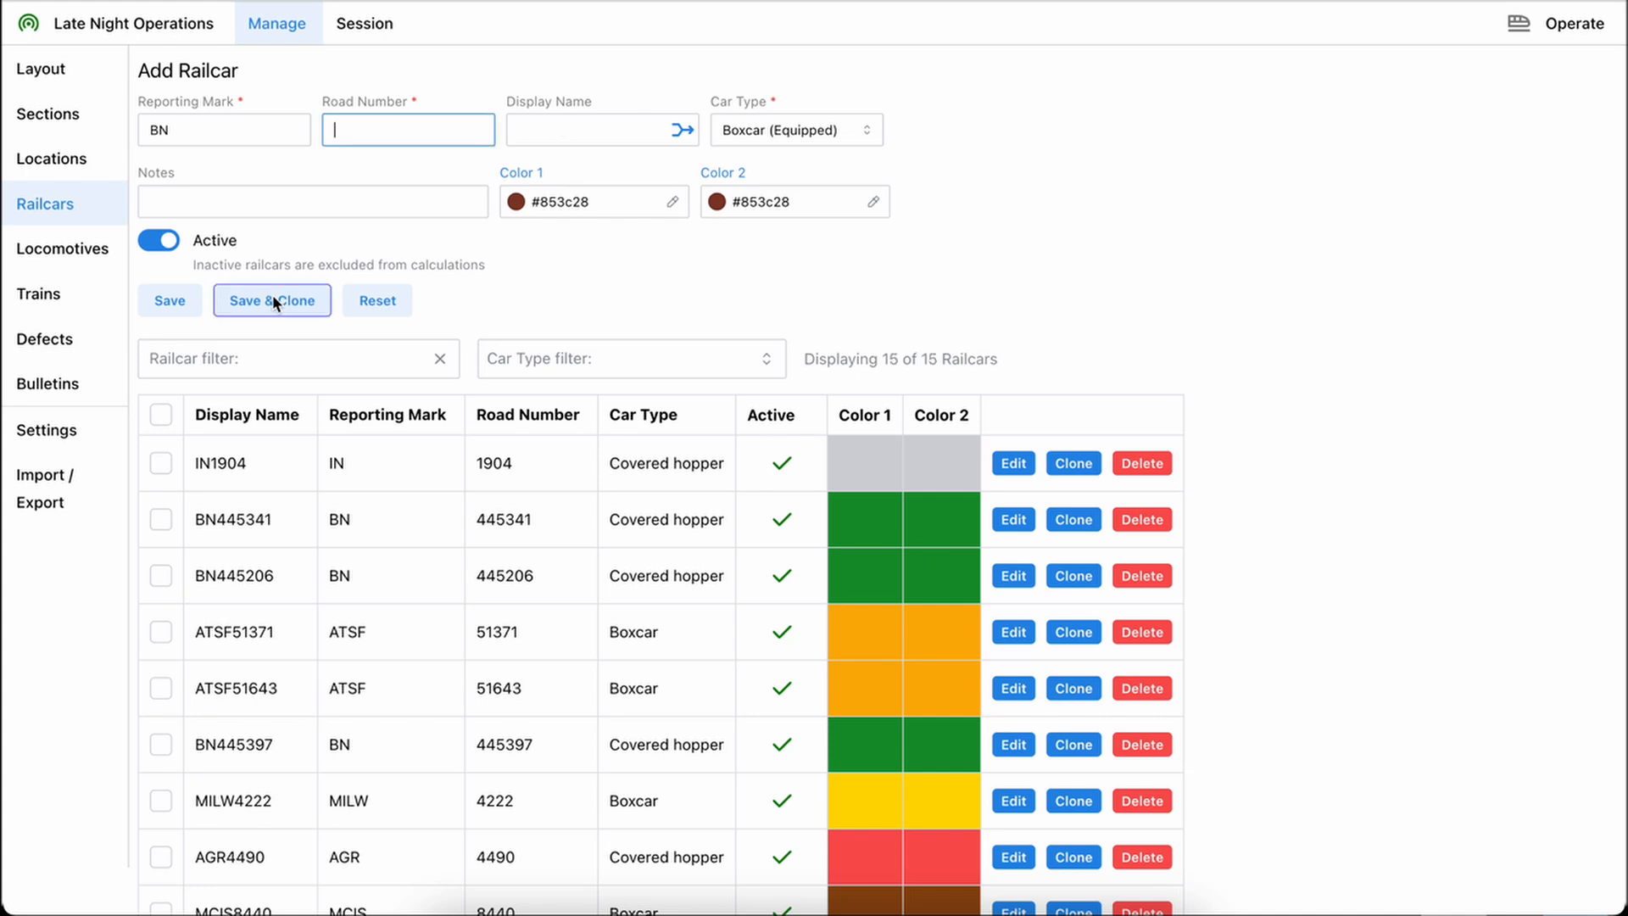
Give the cloned railcar road number 12346 and the generated display name BN12346, and save it
{"action": "left_click", "coordinate": [344, 130]}
{"action": "type", "text": "12346"}
{"action": "left_click", "coordinate": [688, 130]}
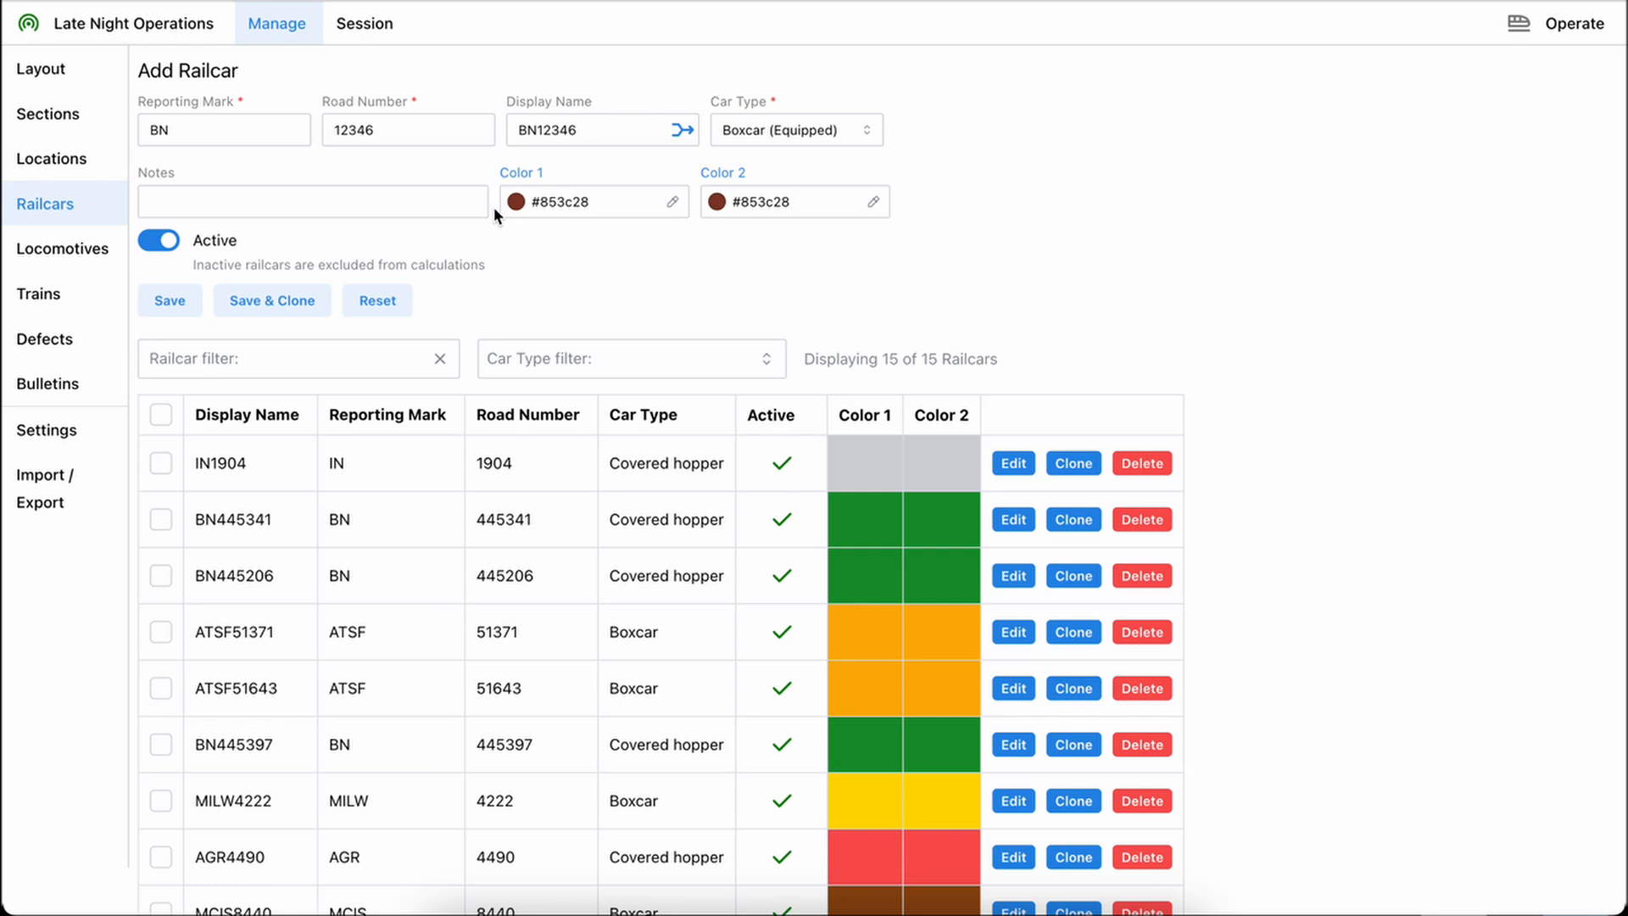
{"action": "left_click", "coordinate": [170, 304]}
Delete the railcars BN12346 and BN12345 from the railcar list, confirming each deletion
{"action": "scroll", "coordinate": [576, 658], "scroll_direction": "down", "scroll_amount": 5}
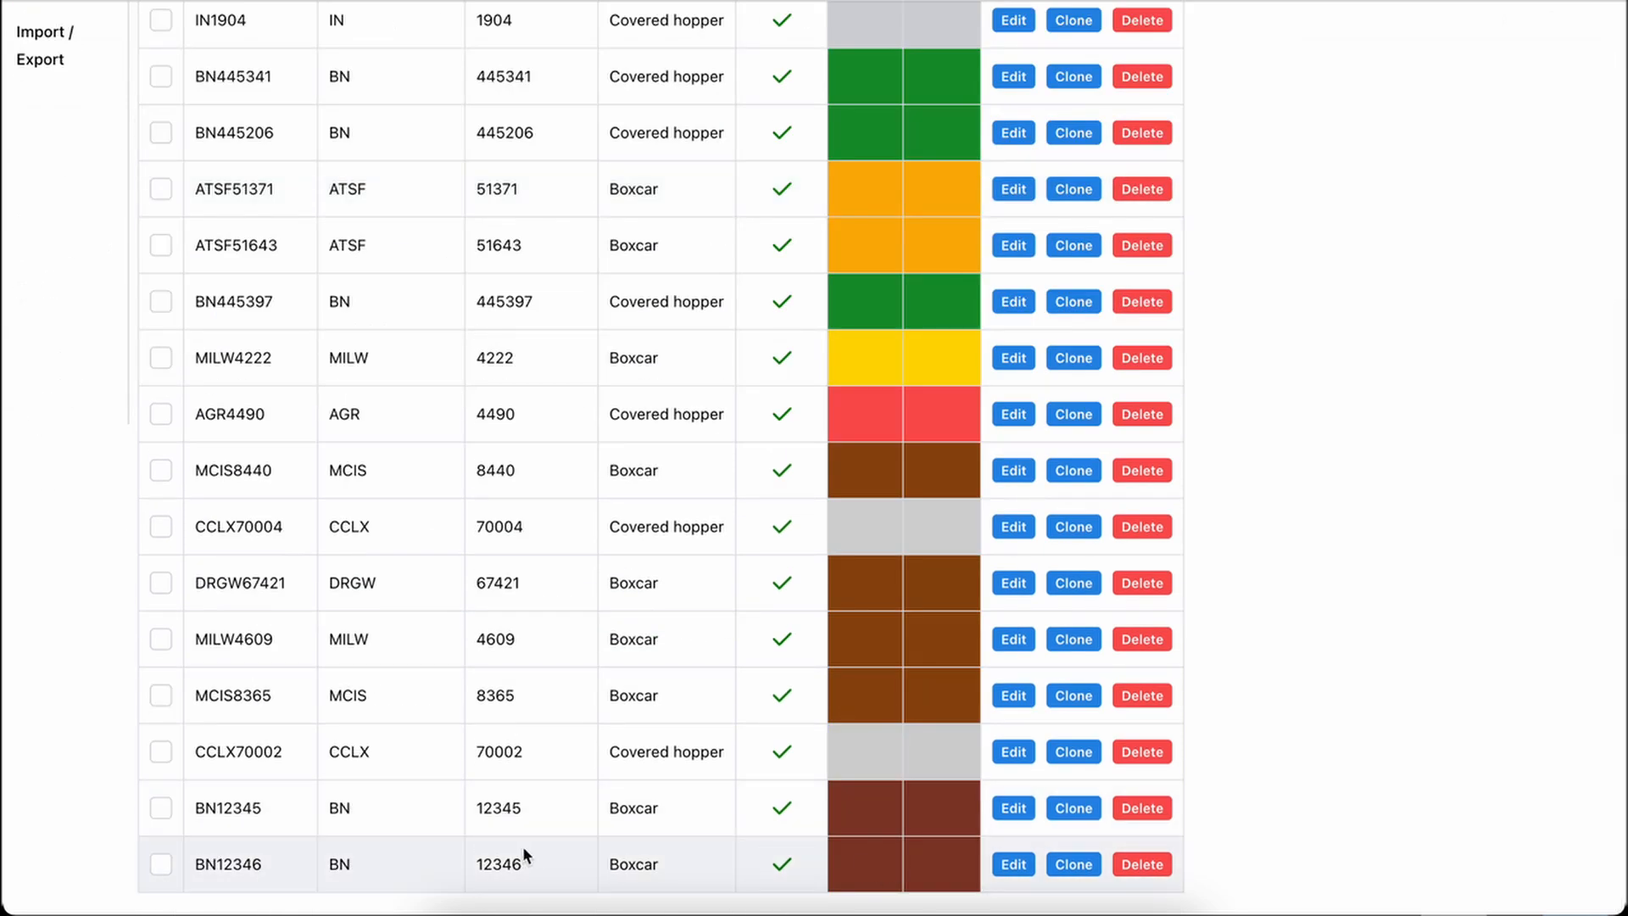
{"action": "left_click", "coordinate": [1141, 864]}
{"action": "left_click", "coordinate": [884, 519]}
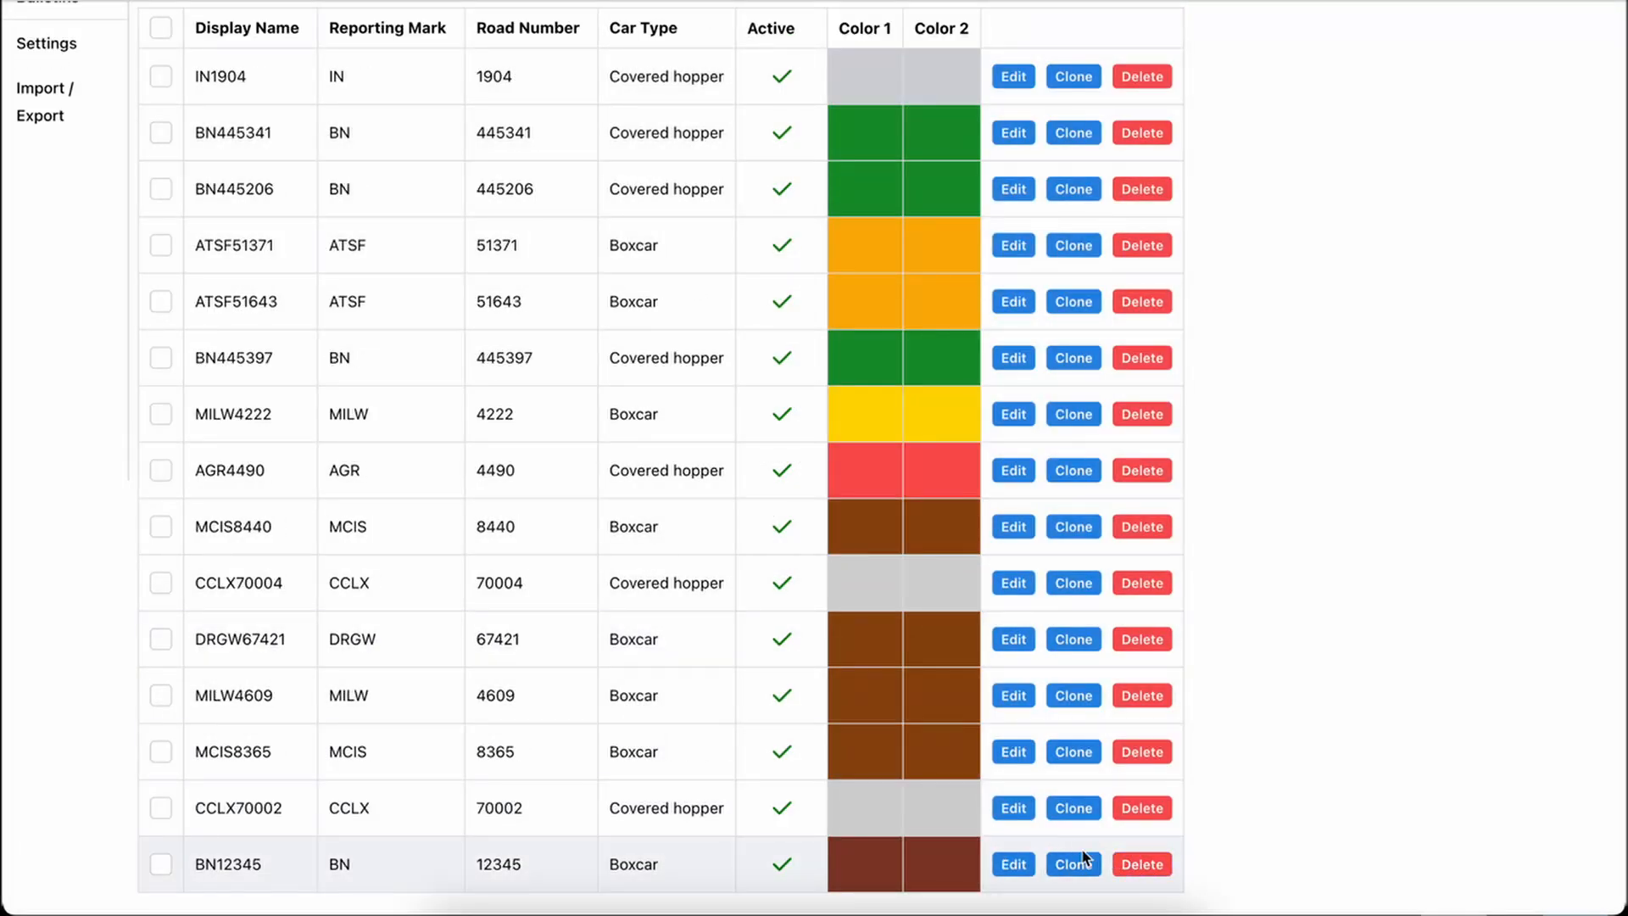
{"action": "left_click", "coordinate": [1144, 864]}
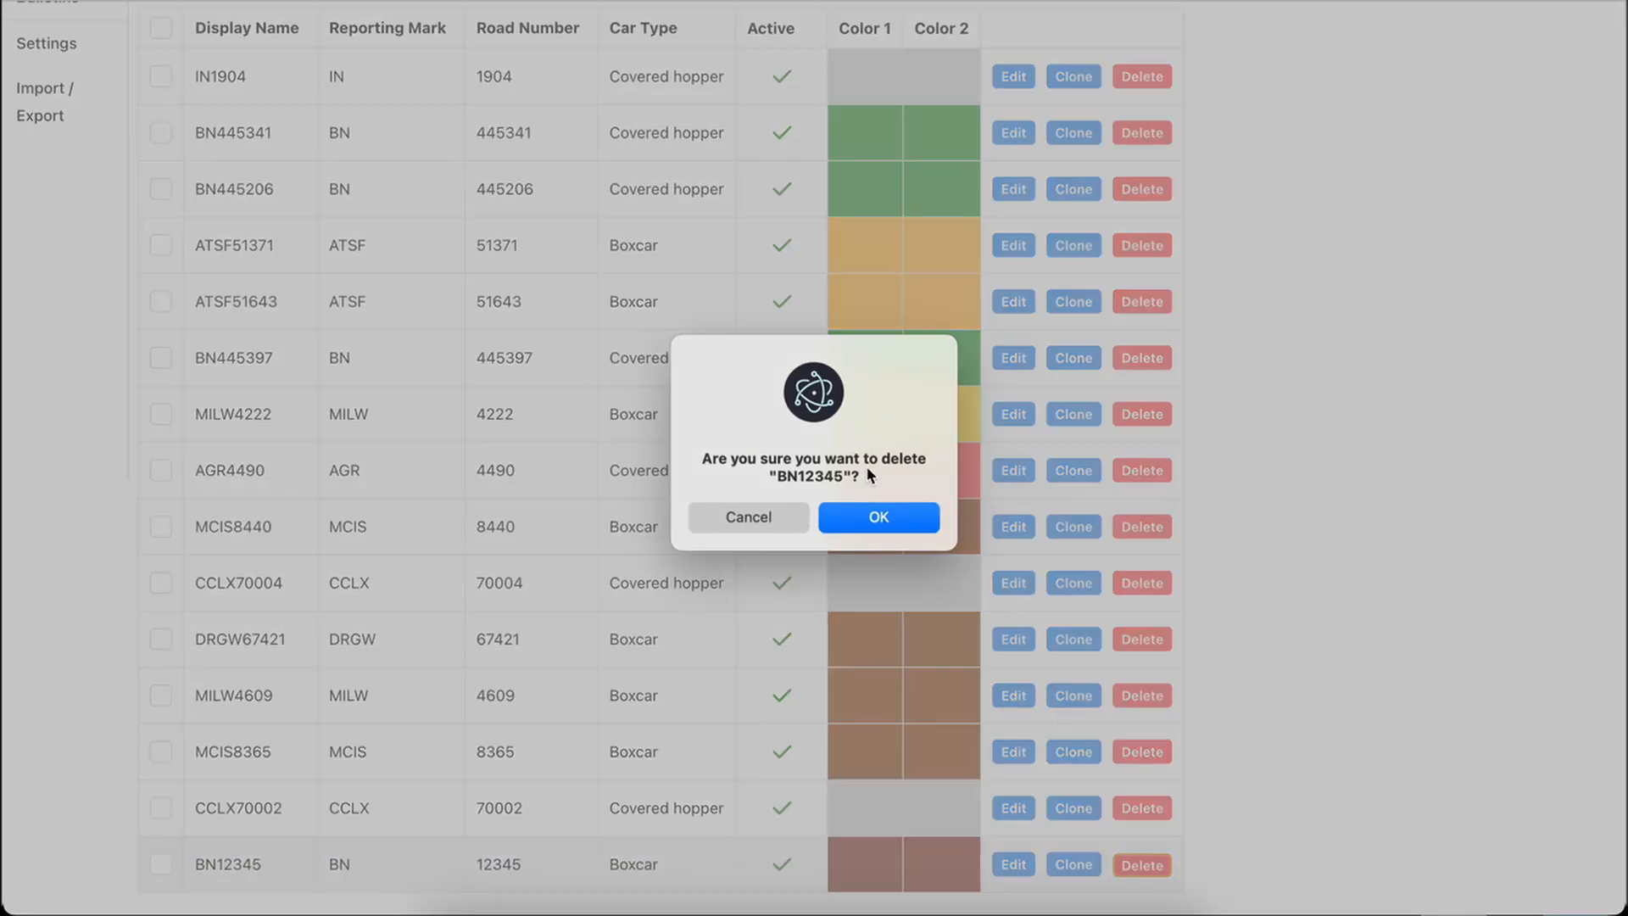
{"action": "left_click", "coordinate": [873, 519]}
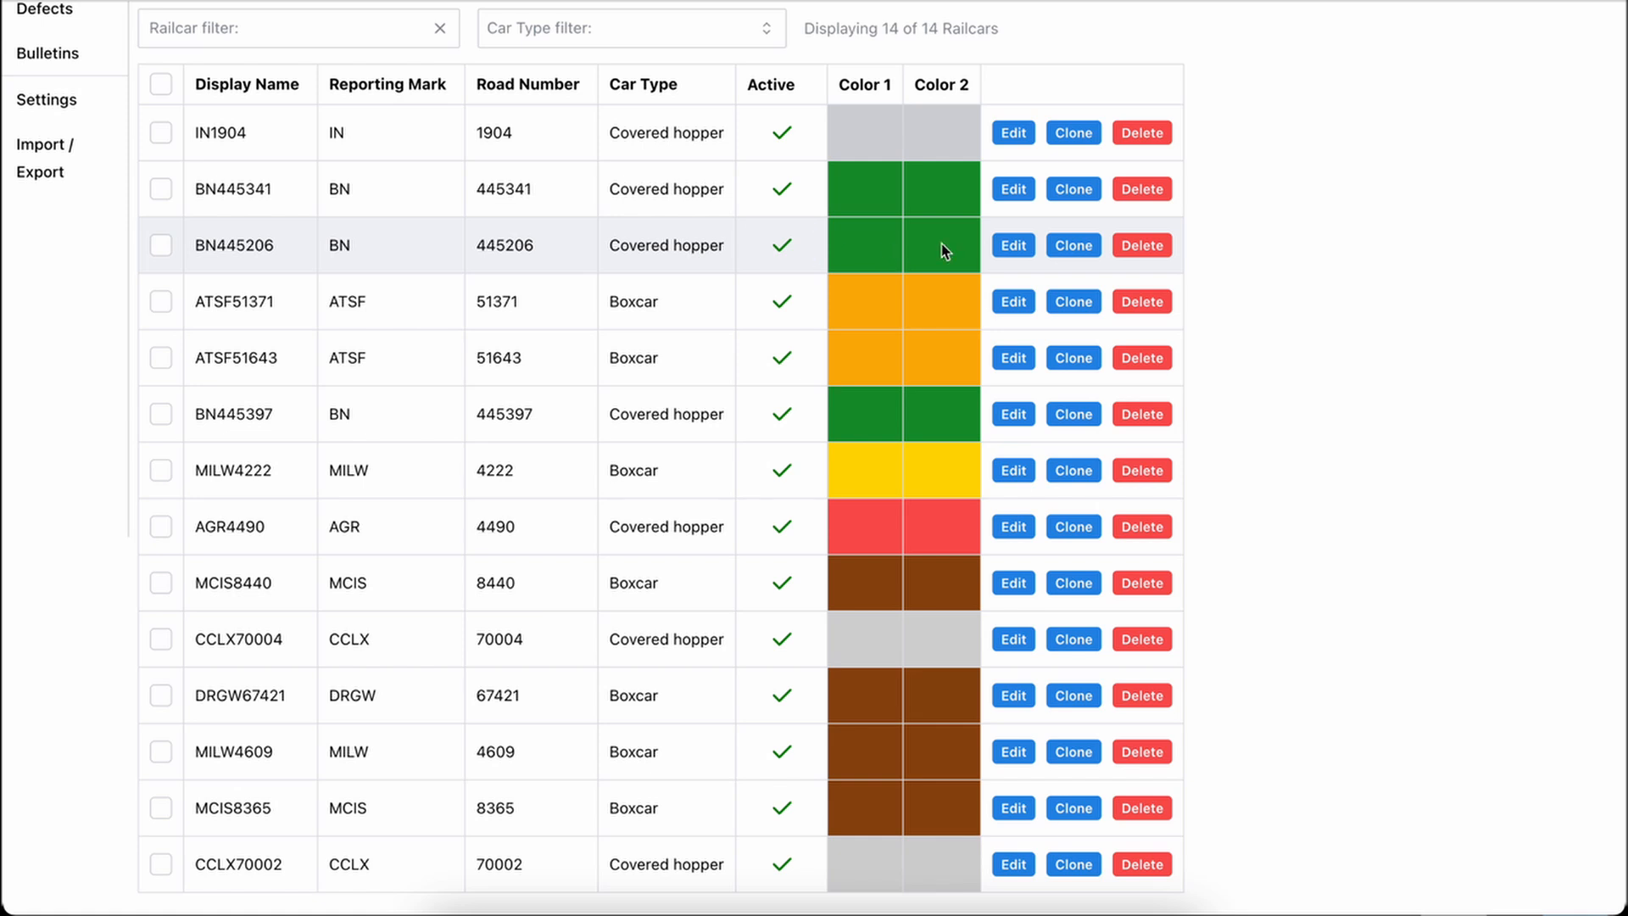
{"action": "scroll", "coordinate": [1025, 248], "scroll_direction": "up", "scroll_amount": 3}
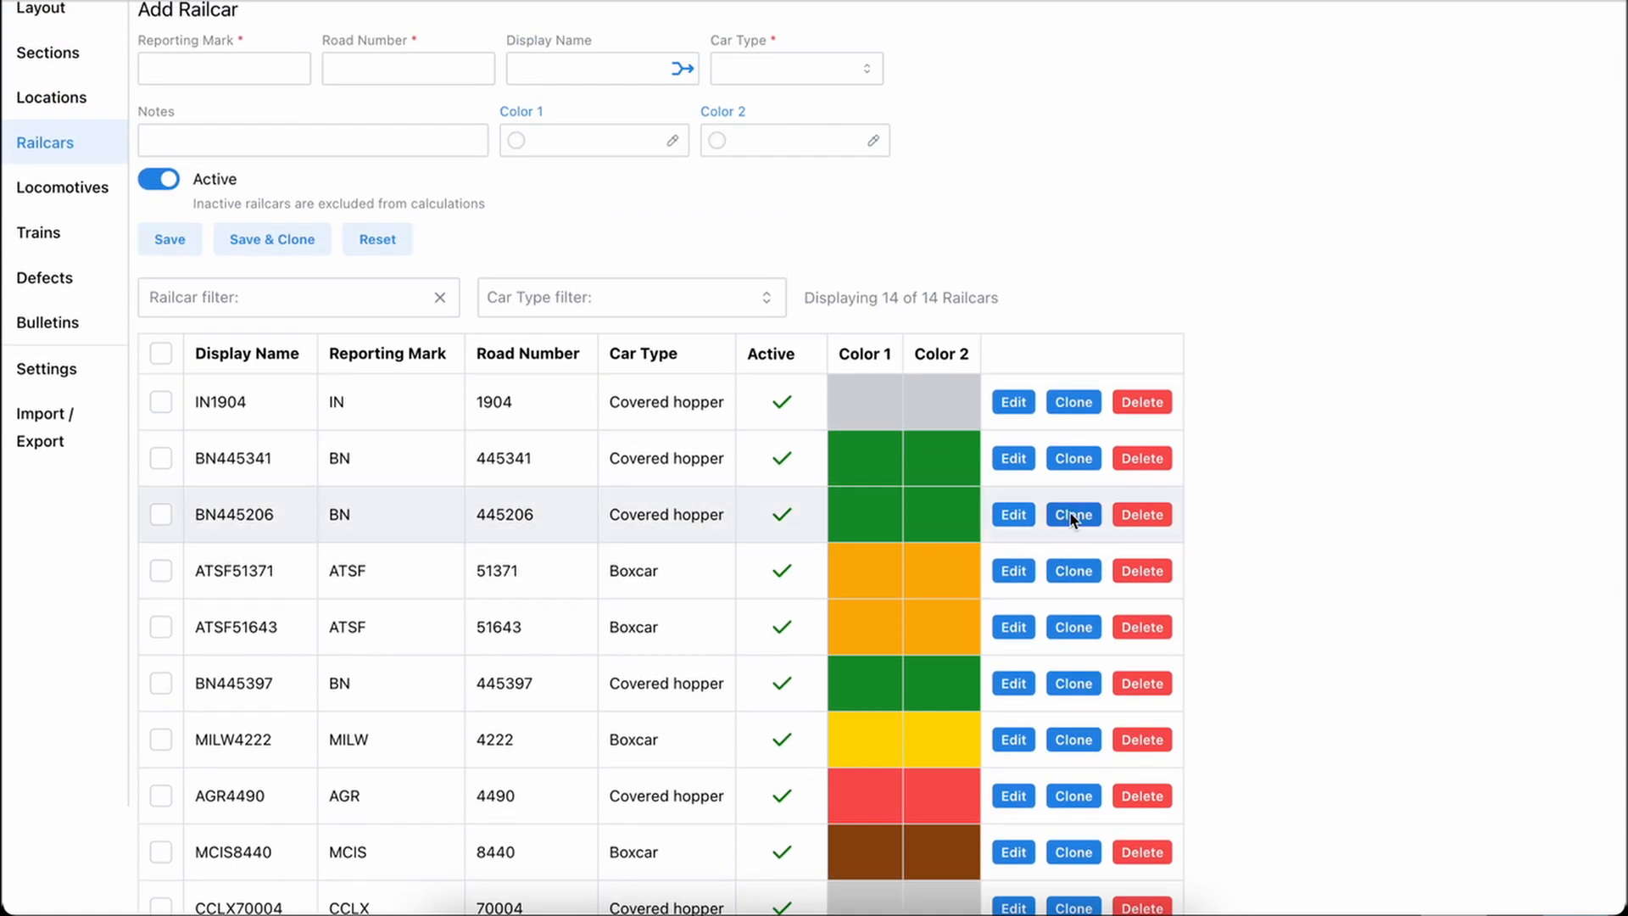
Start a new railcar entry cloned from BN445206, and discard it by resetting the form
{"action": "left_click", "coordinate": [1073, 514]}
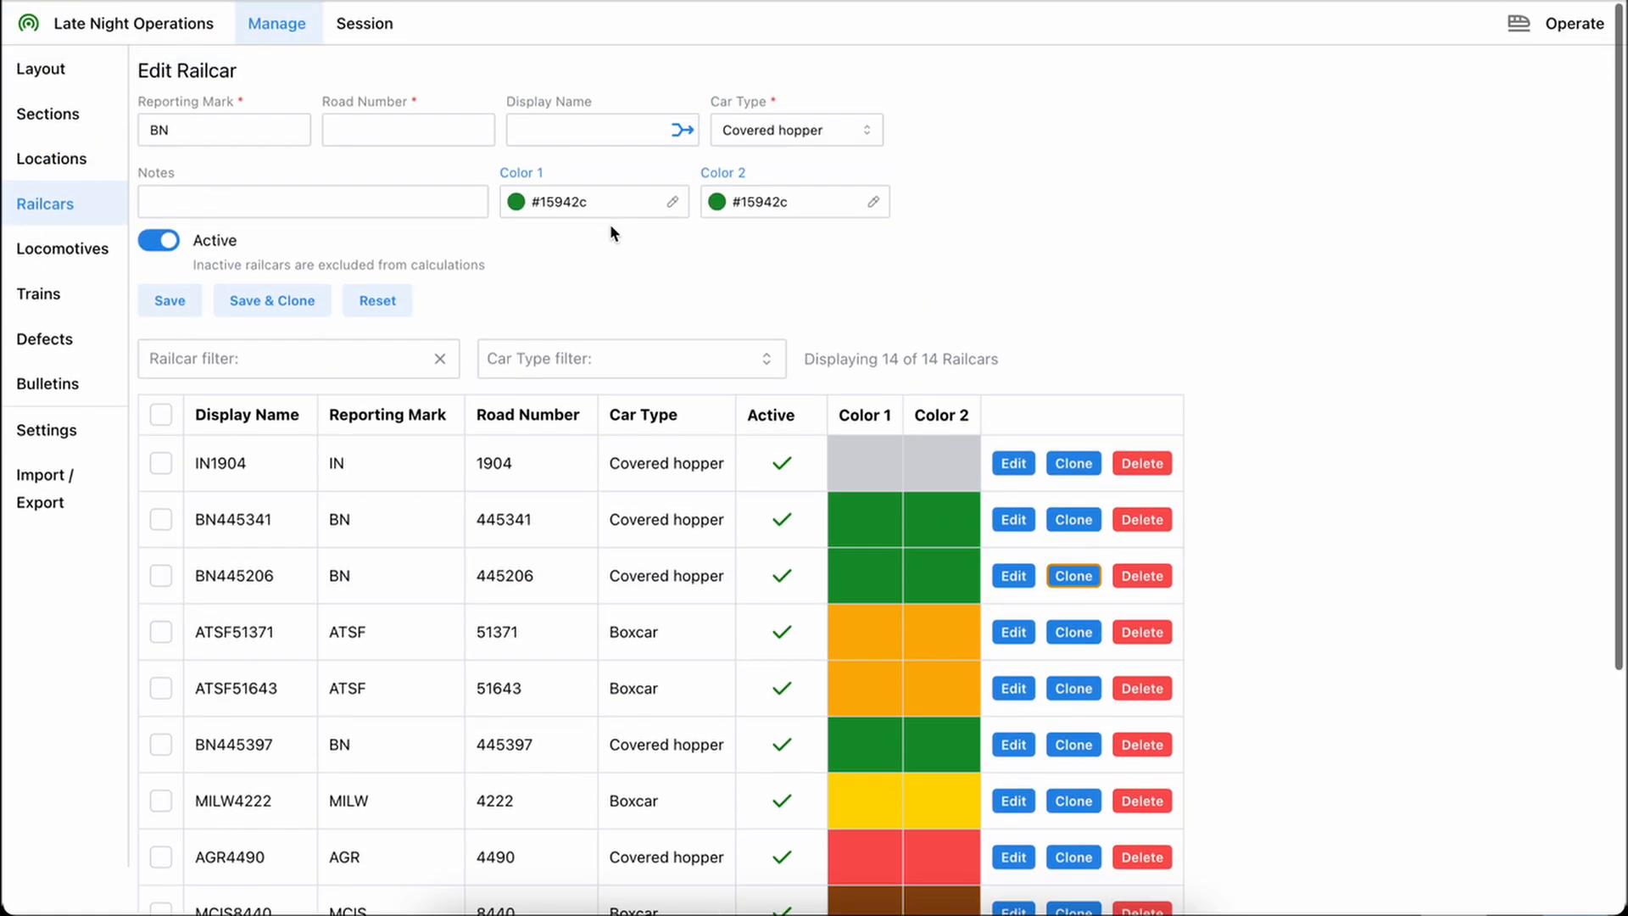
{"action": "left_click", "coordinate": [349, 125]}
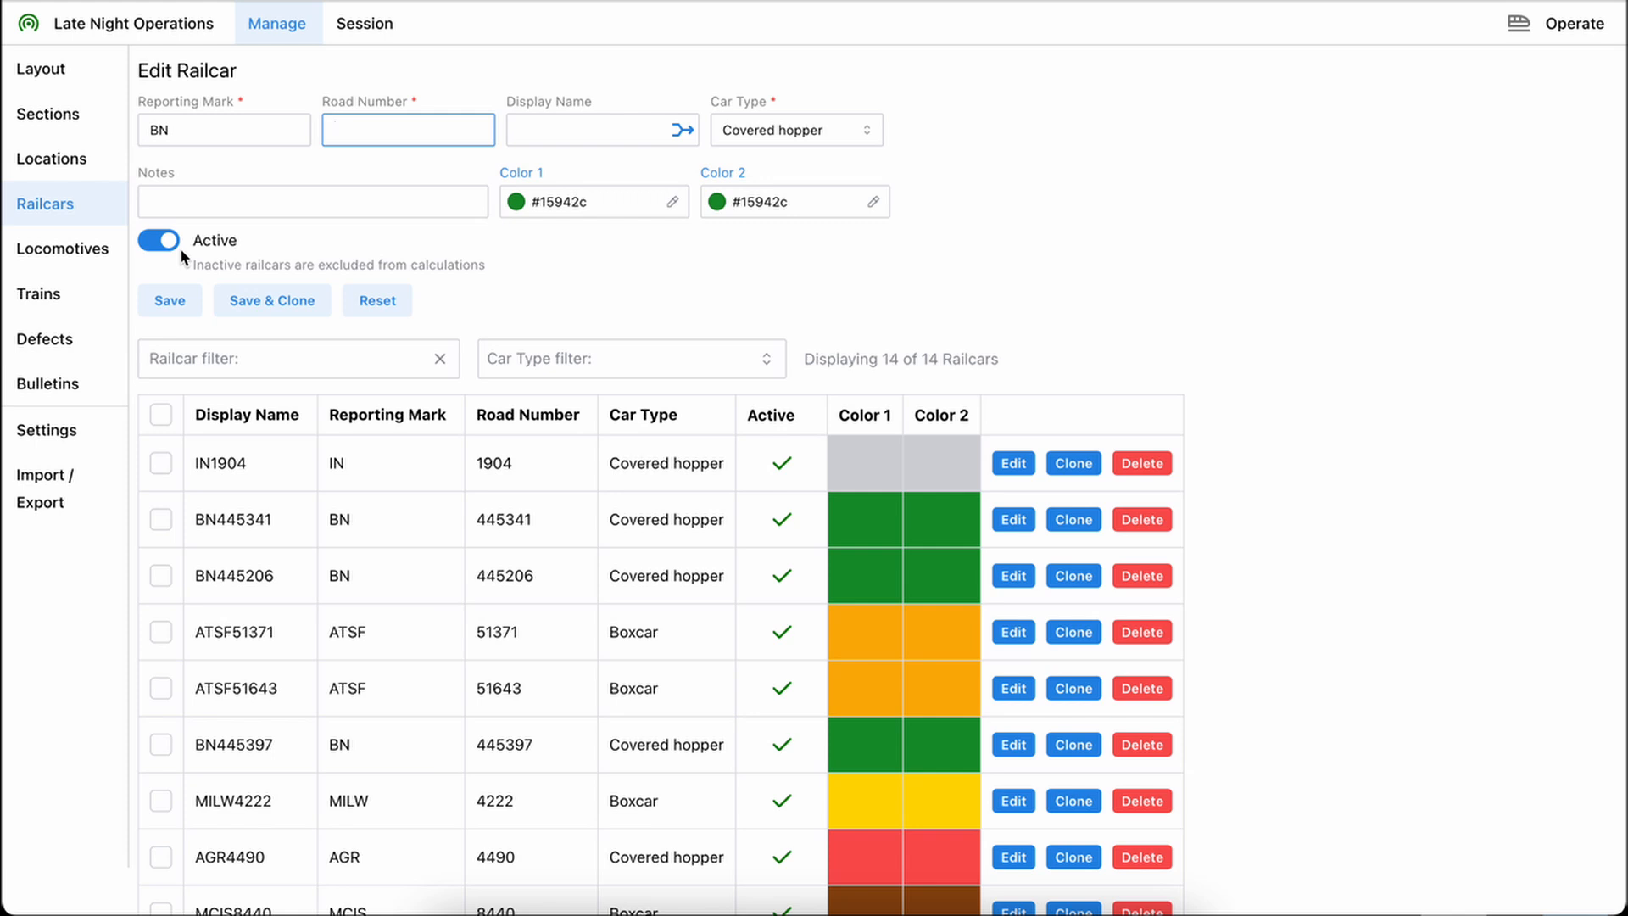
{"action": "left_click", "coordinate": [378, 299]}
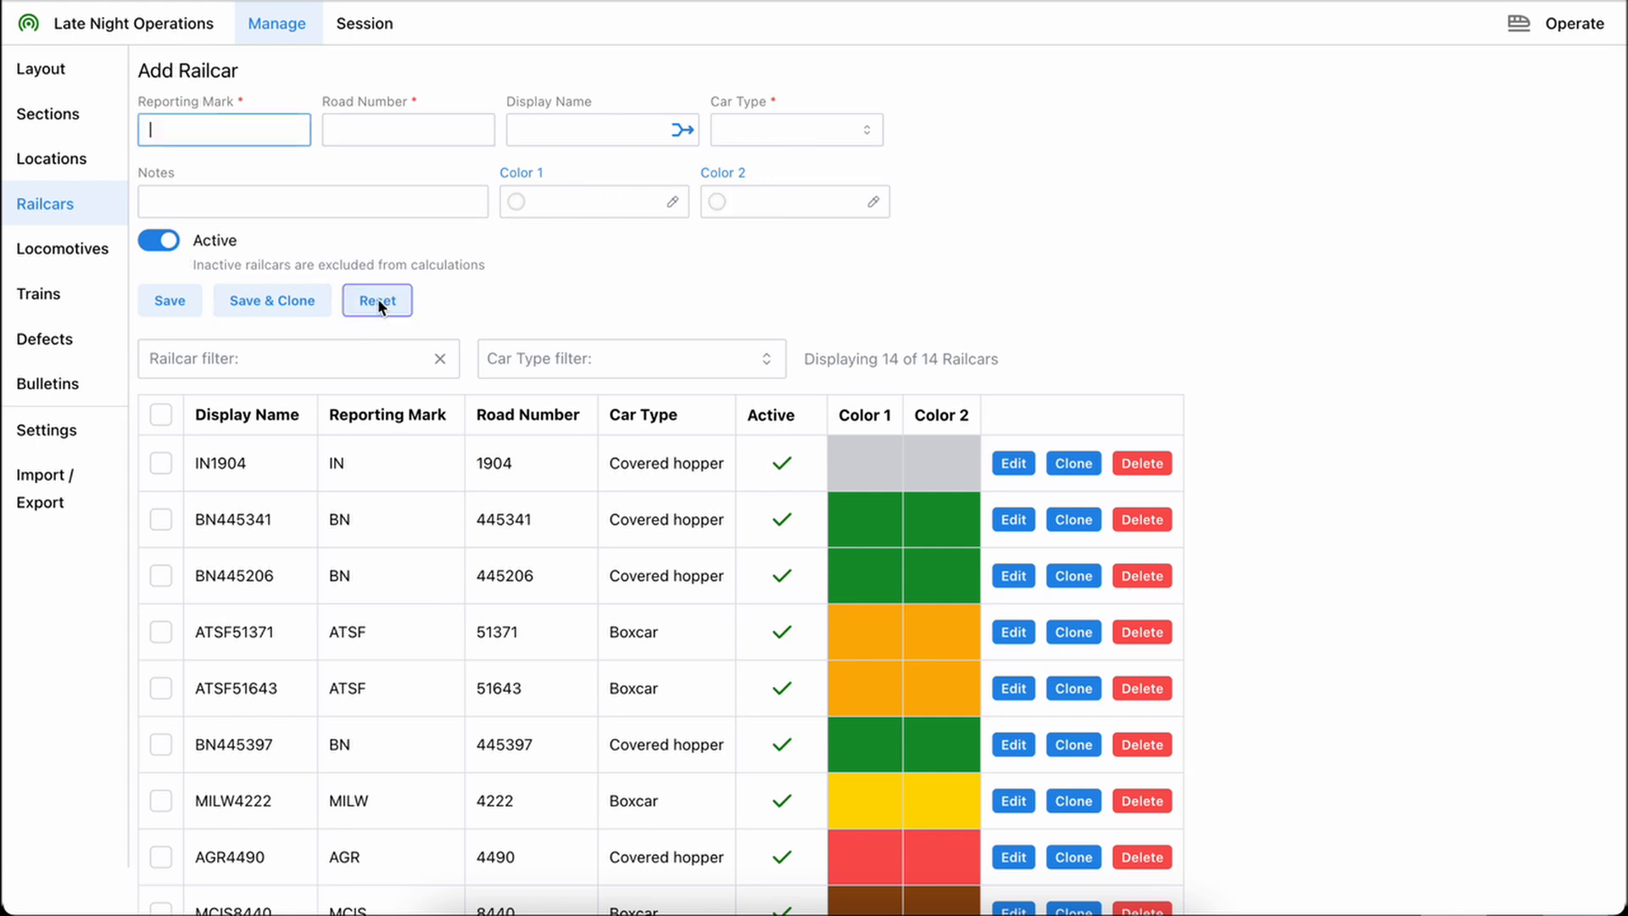
Open locomotive EMDX825's details, examine its model and the available locomotive types, and reset the form without saving
{"action": "left_click", "coordinate": [51, 247]}
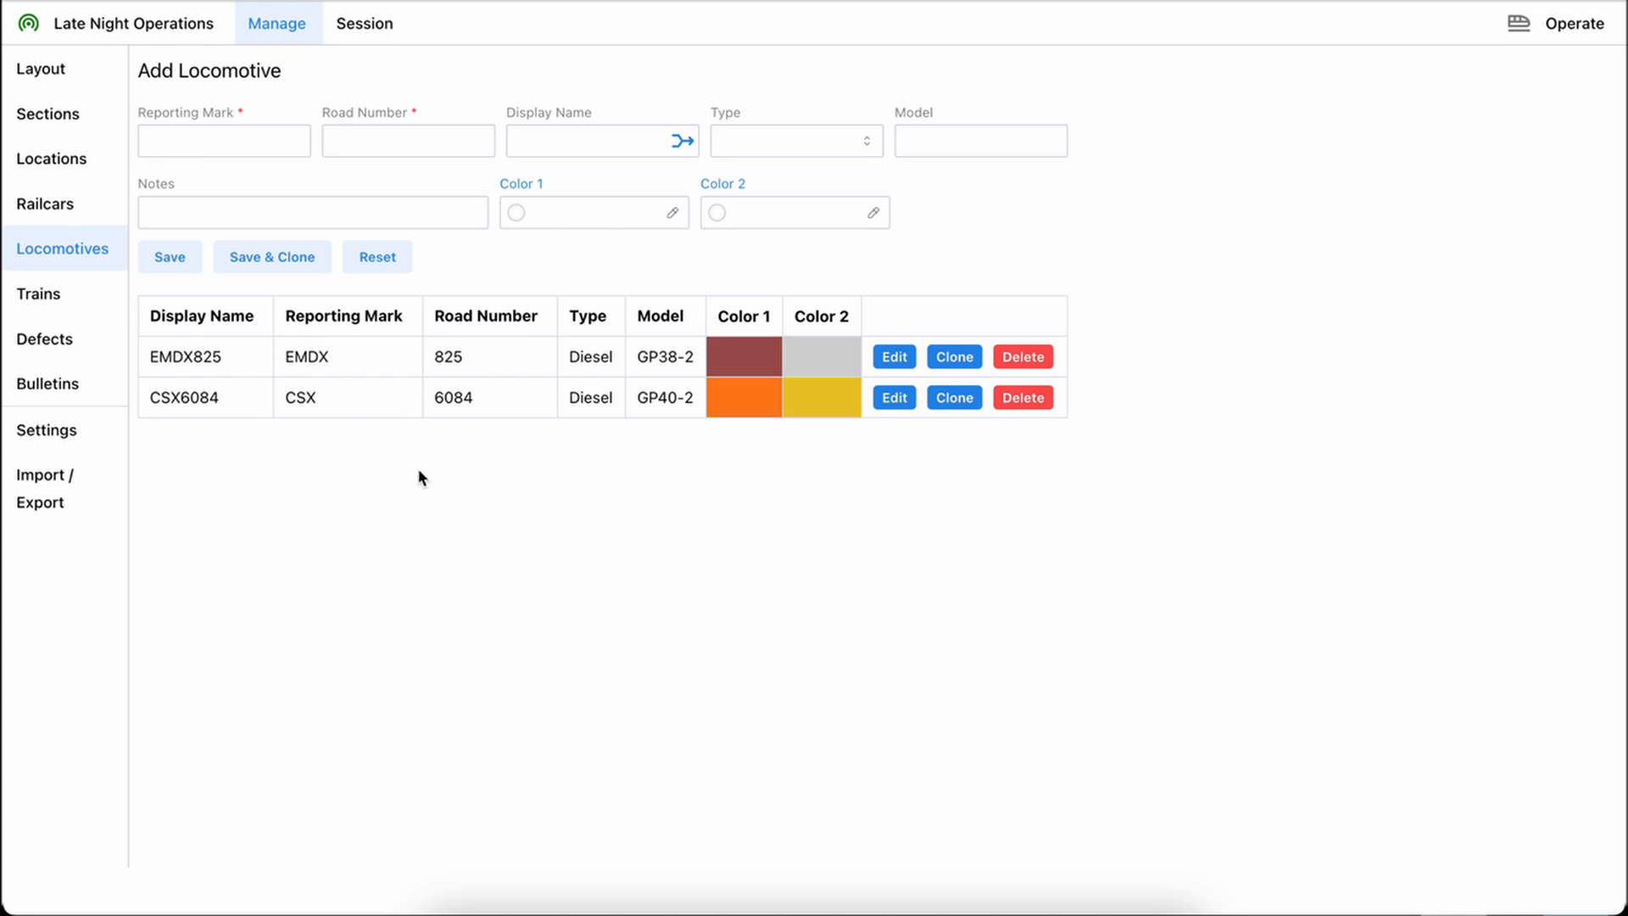
{"action": "left_click", "coordinate": [355, 265]}
{"action": "left_click", "coordinate": [893, 360]}
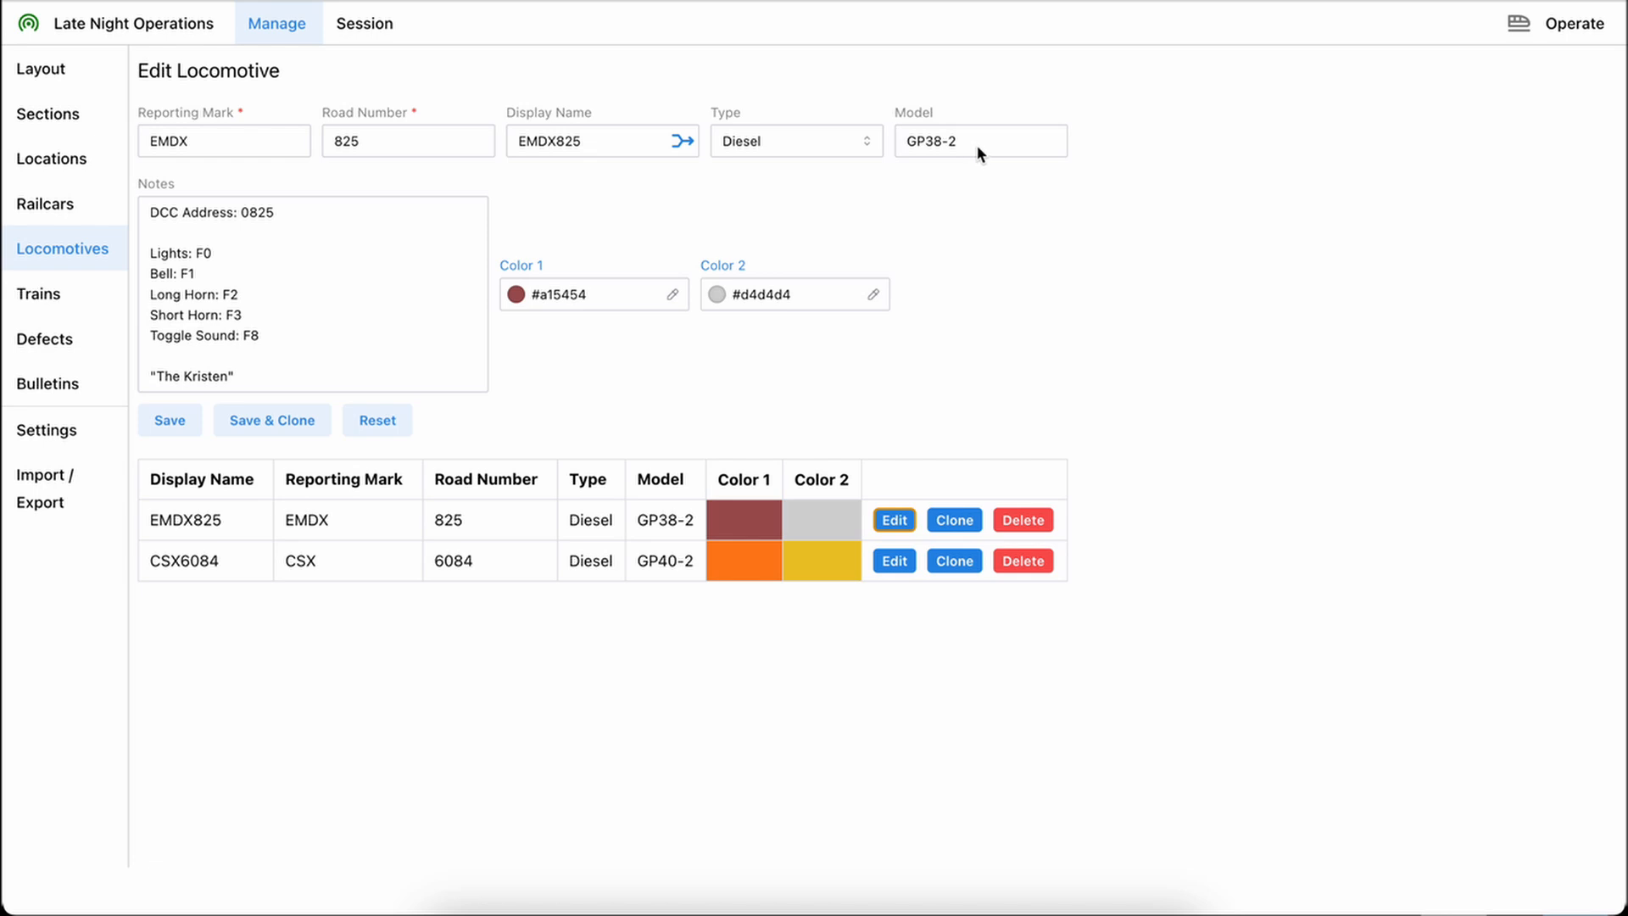
{"action": "left_click_drag", "start_coordinate": [971, 149], "coordinate": [895, 151]}
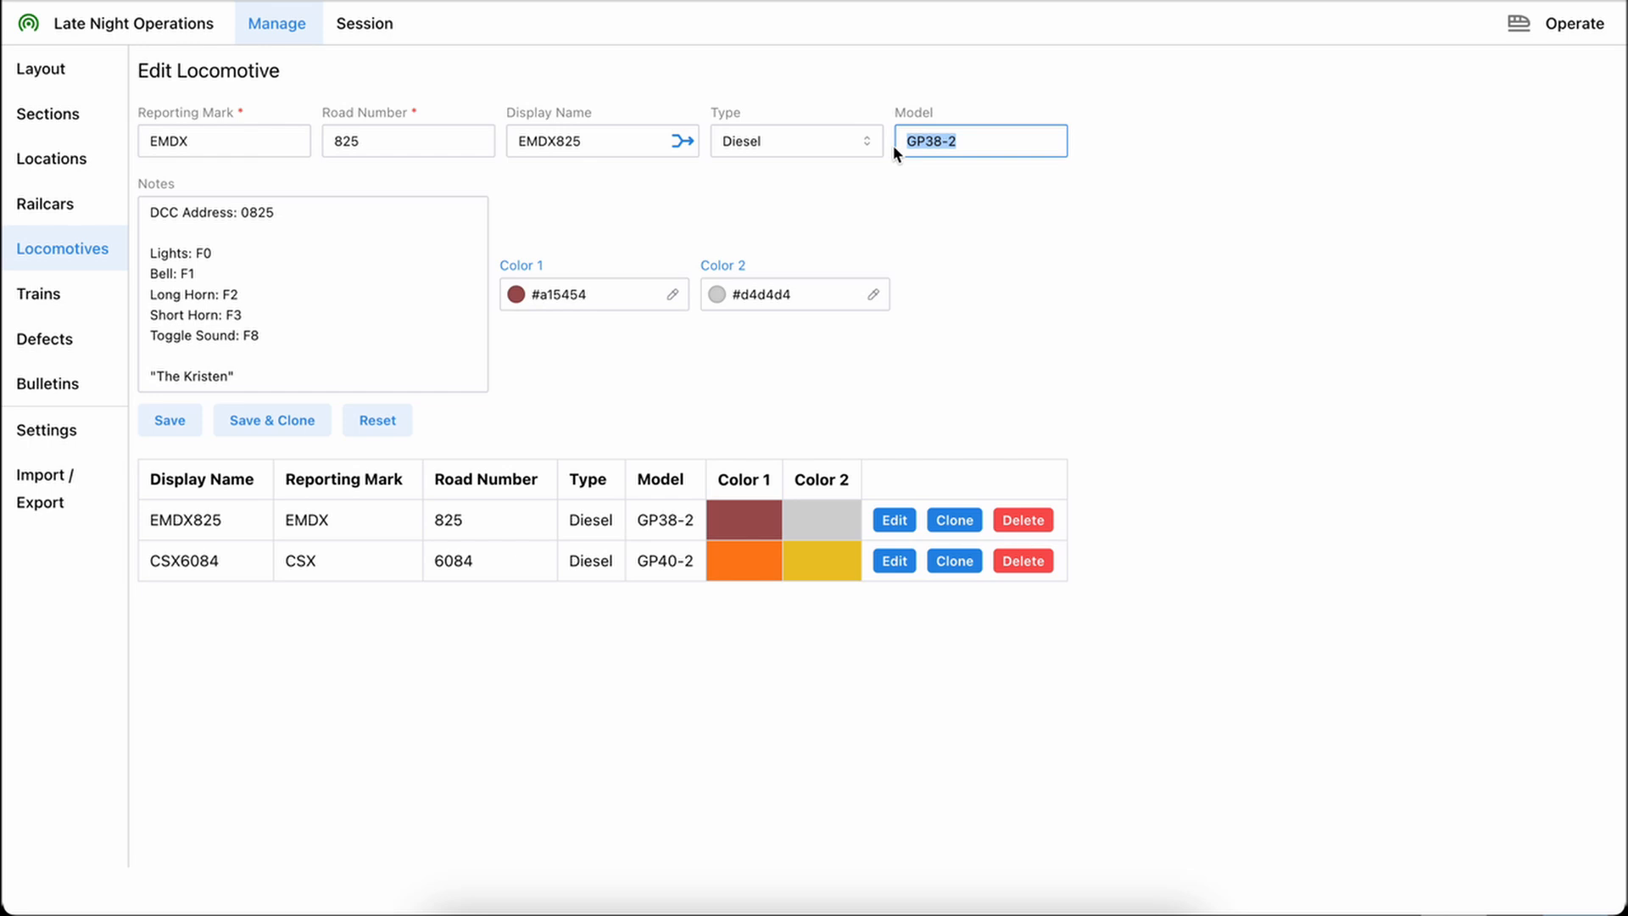
{"action": "left_click", "coordinate": [801, 151]}
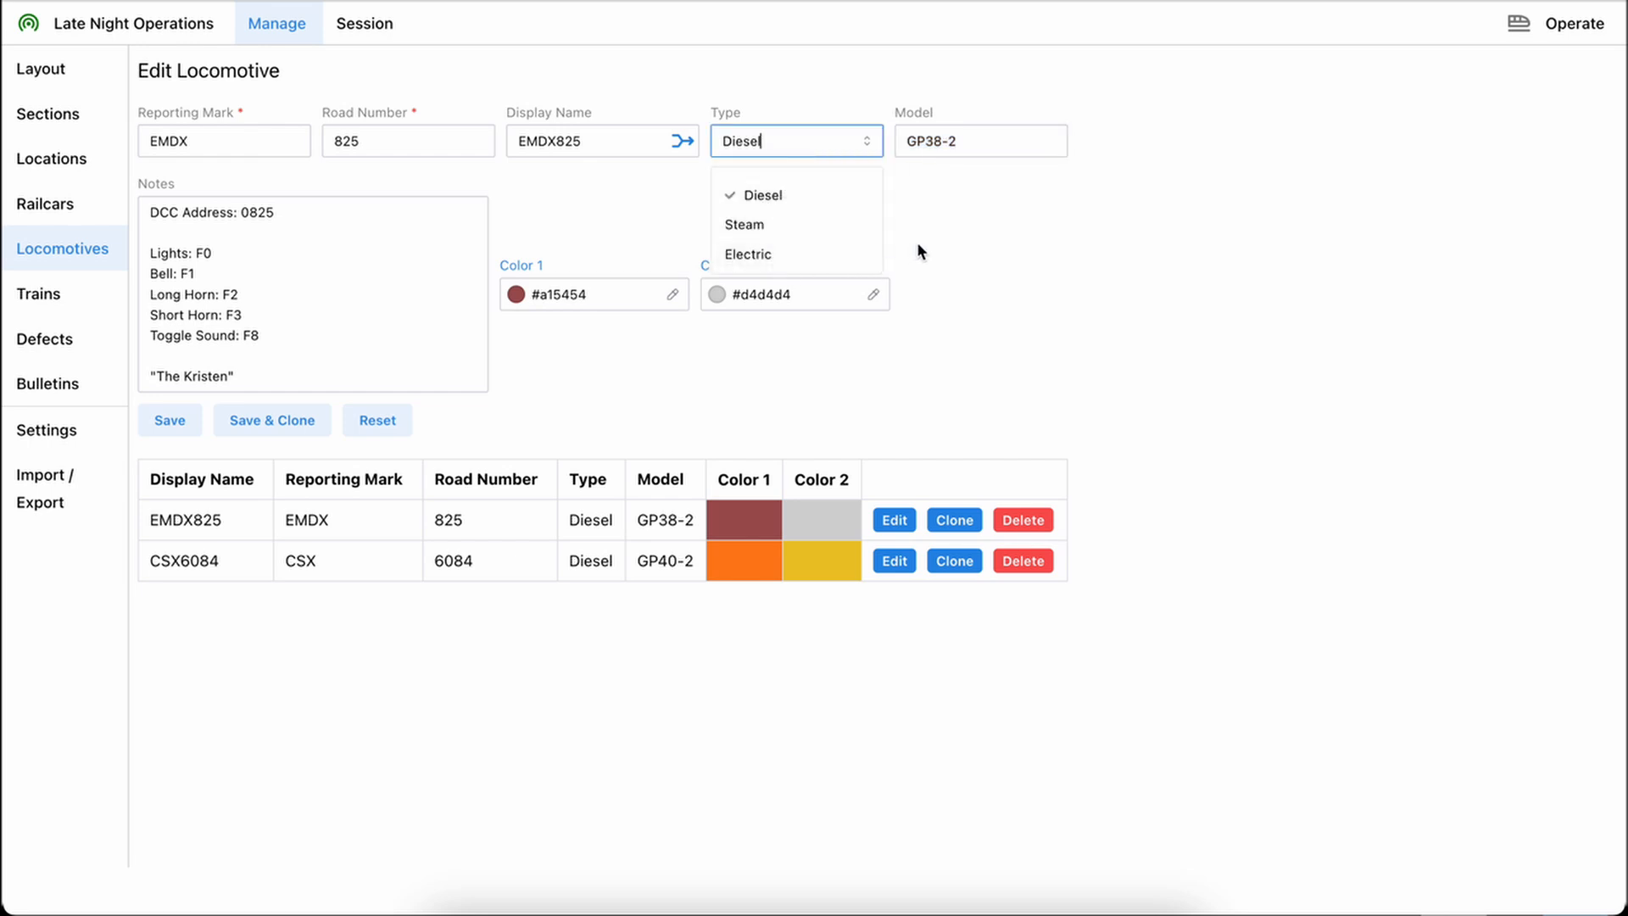
{"action": "left_click", "coordinate": [991, 212]}
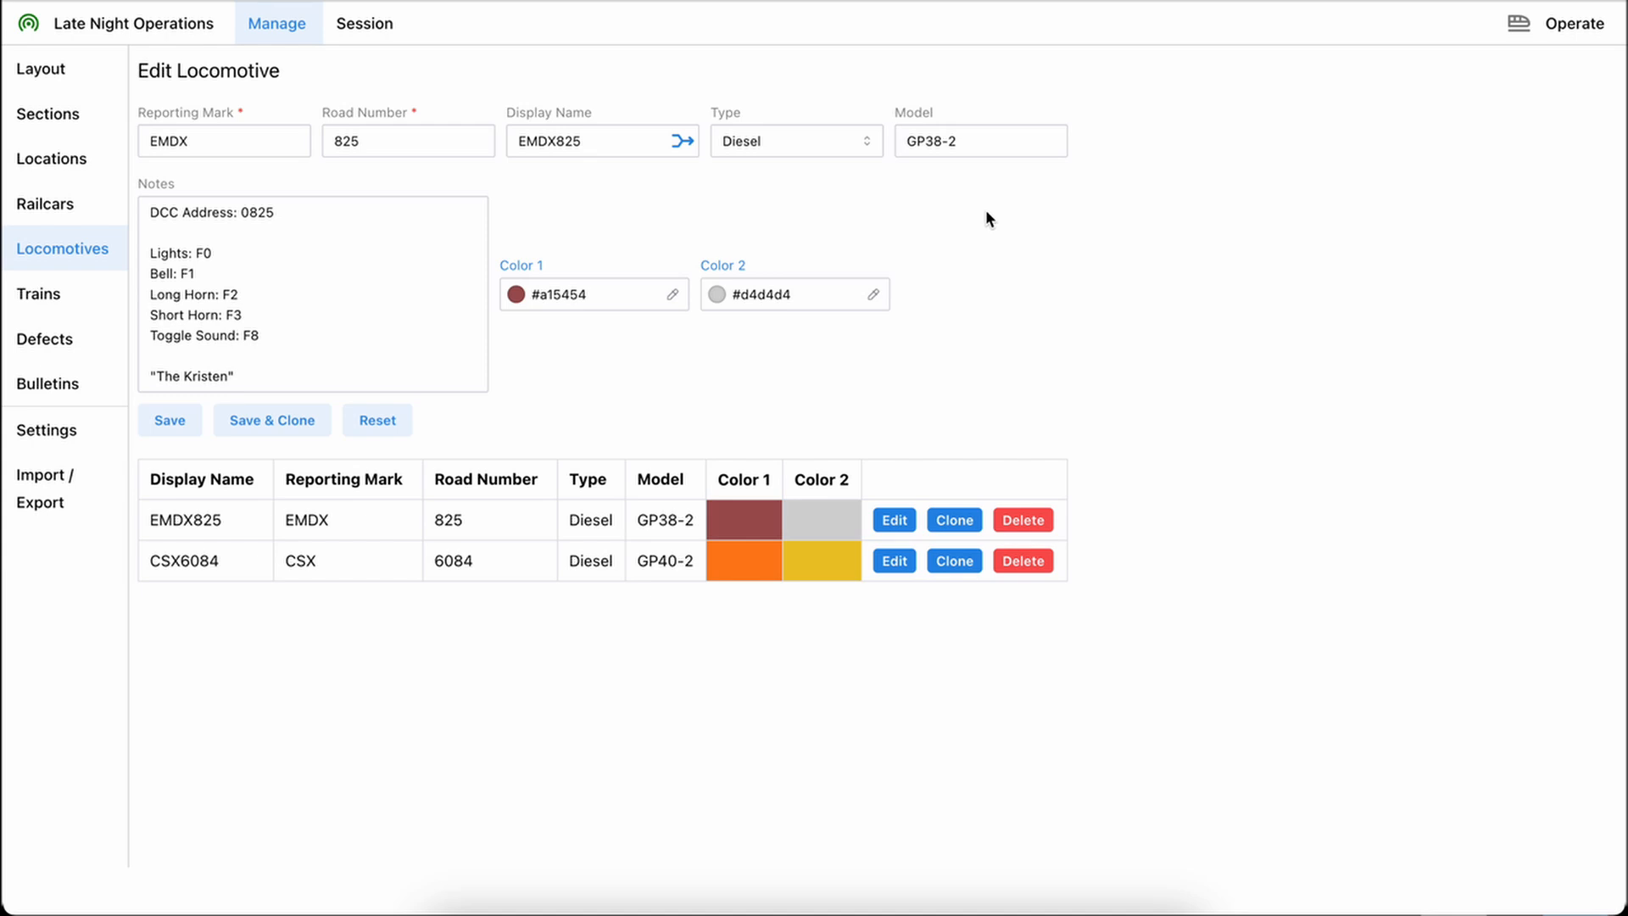
{"action": "left_click", "coordinate": [368, 424]}
{"action": "left_click", "coordinate": [368, 423]}
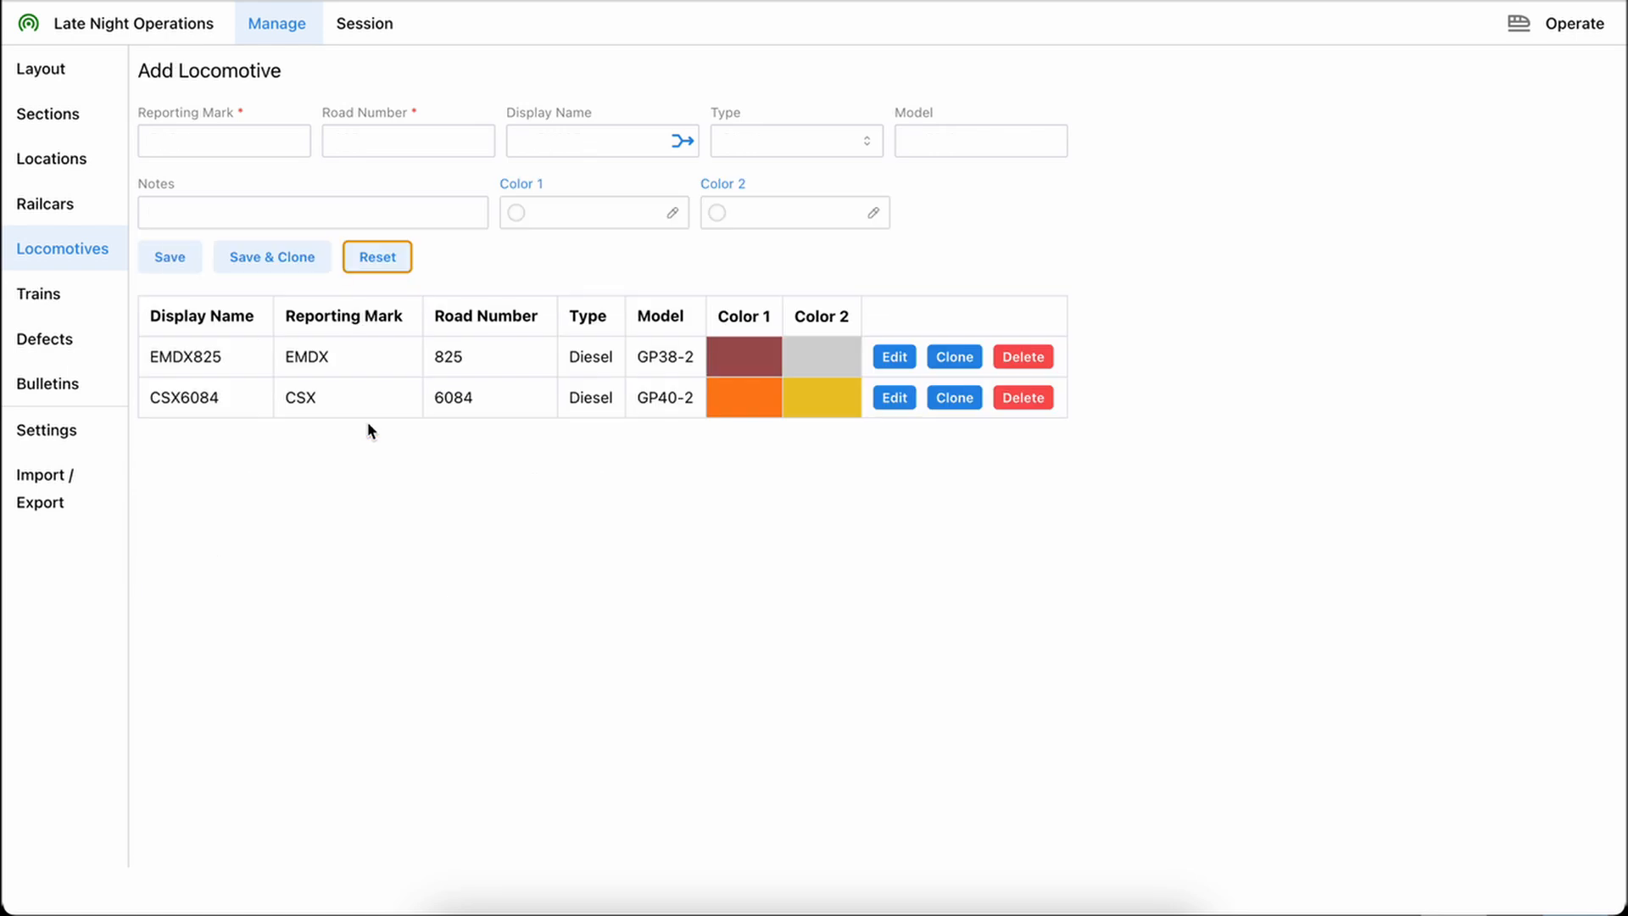
Look over the list of trains and the page for managing reported defects
{"action": "left_click", "coordinate": [39, 293]}
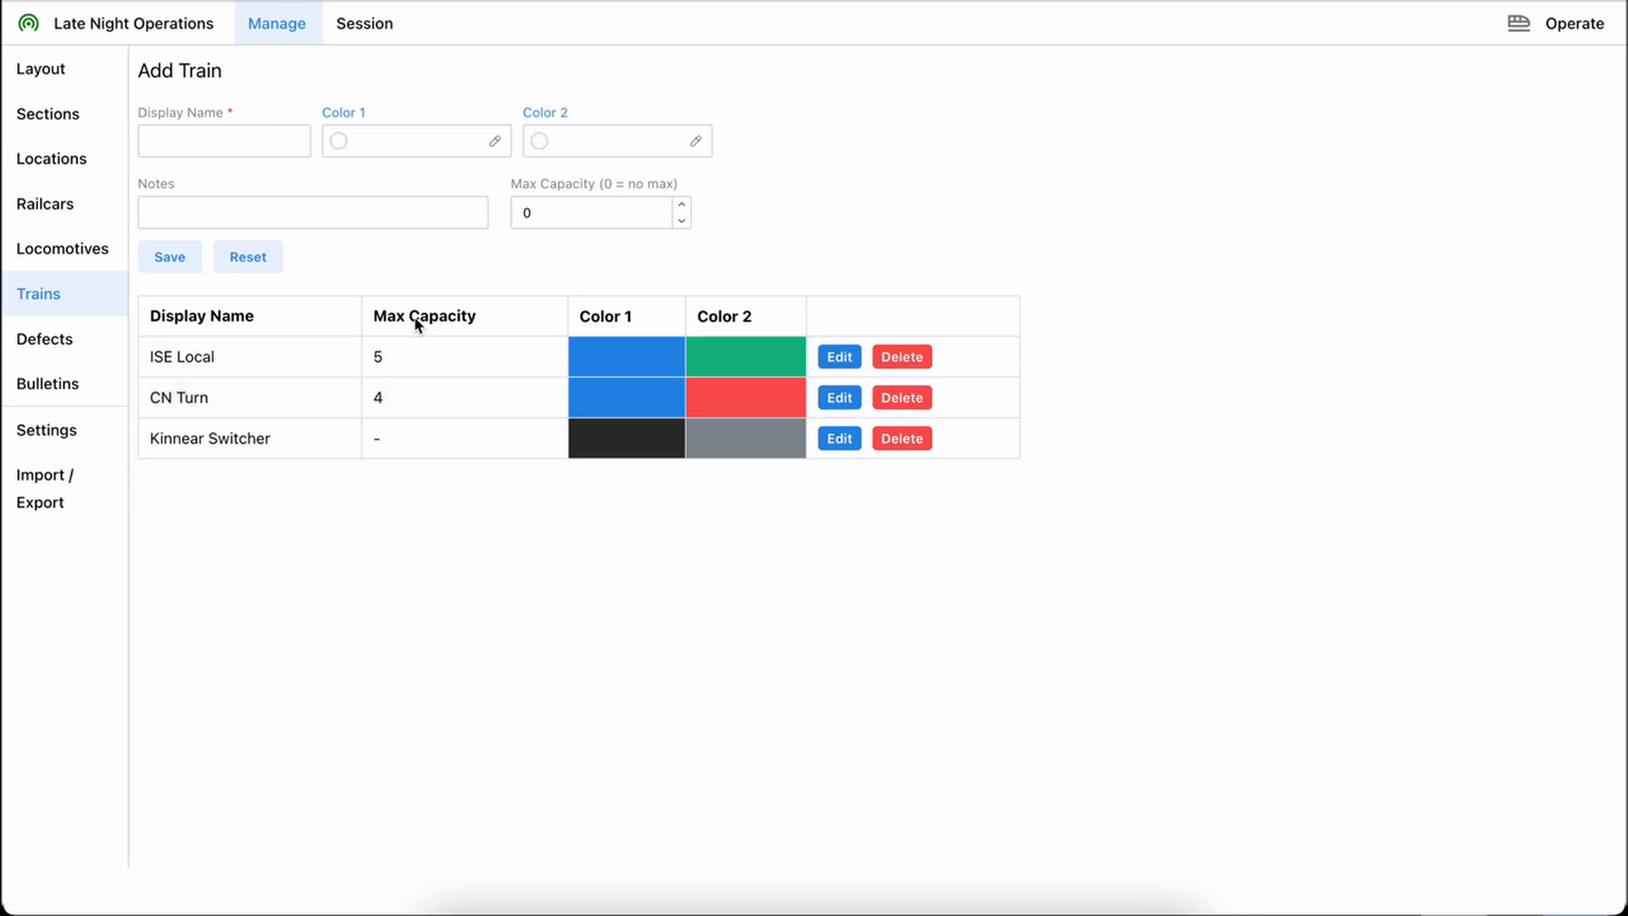
{"action": "left_click", "coordinate": [49, 338]}
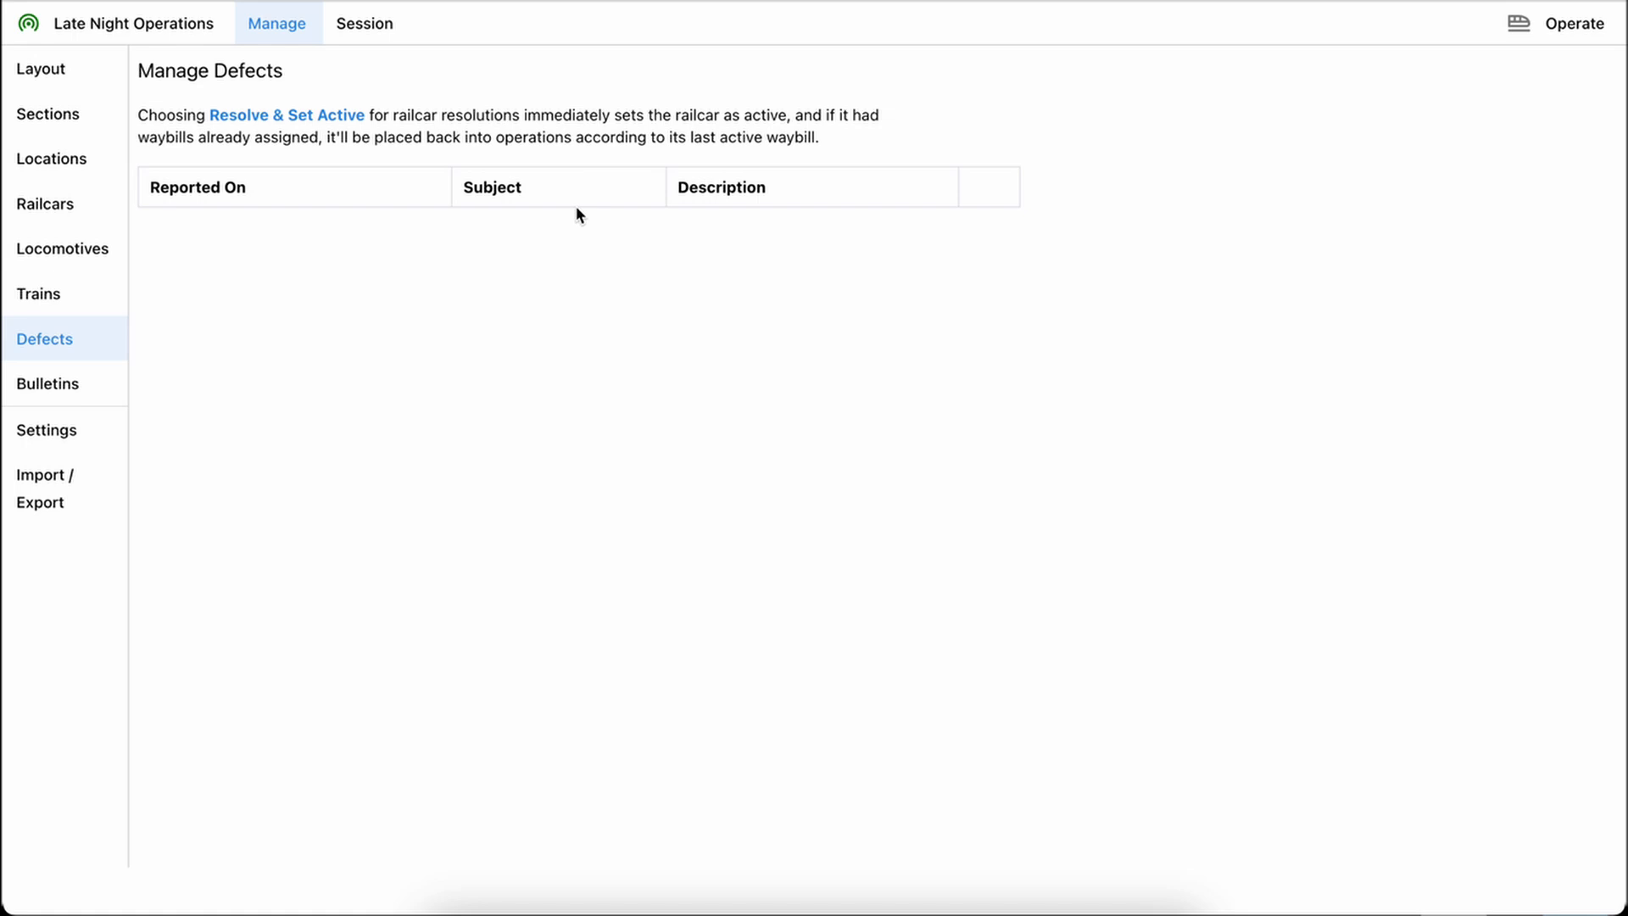
Open the Layout Operations bulletin for editing and read through its rules, controller information and operating tips
{"action": "left_click", "coordinate": [71, 385]}
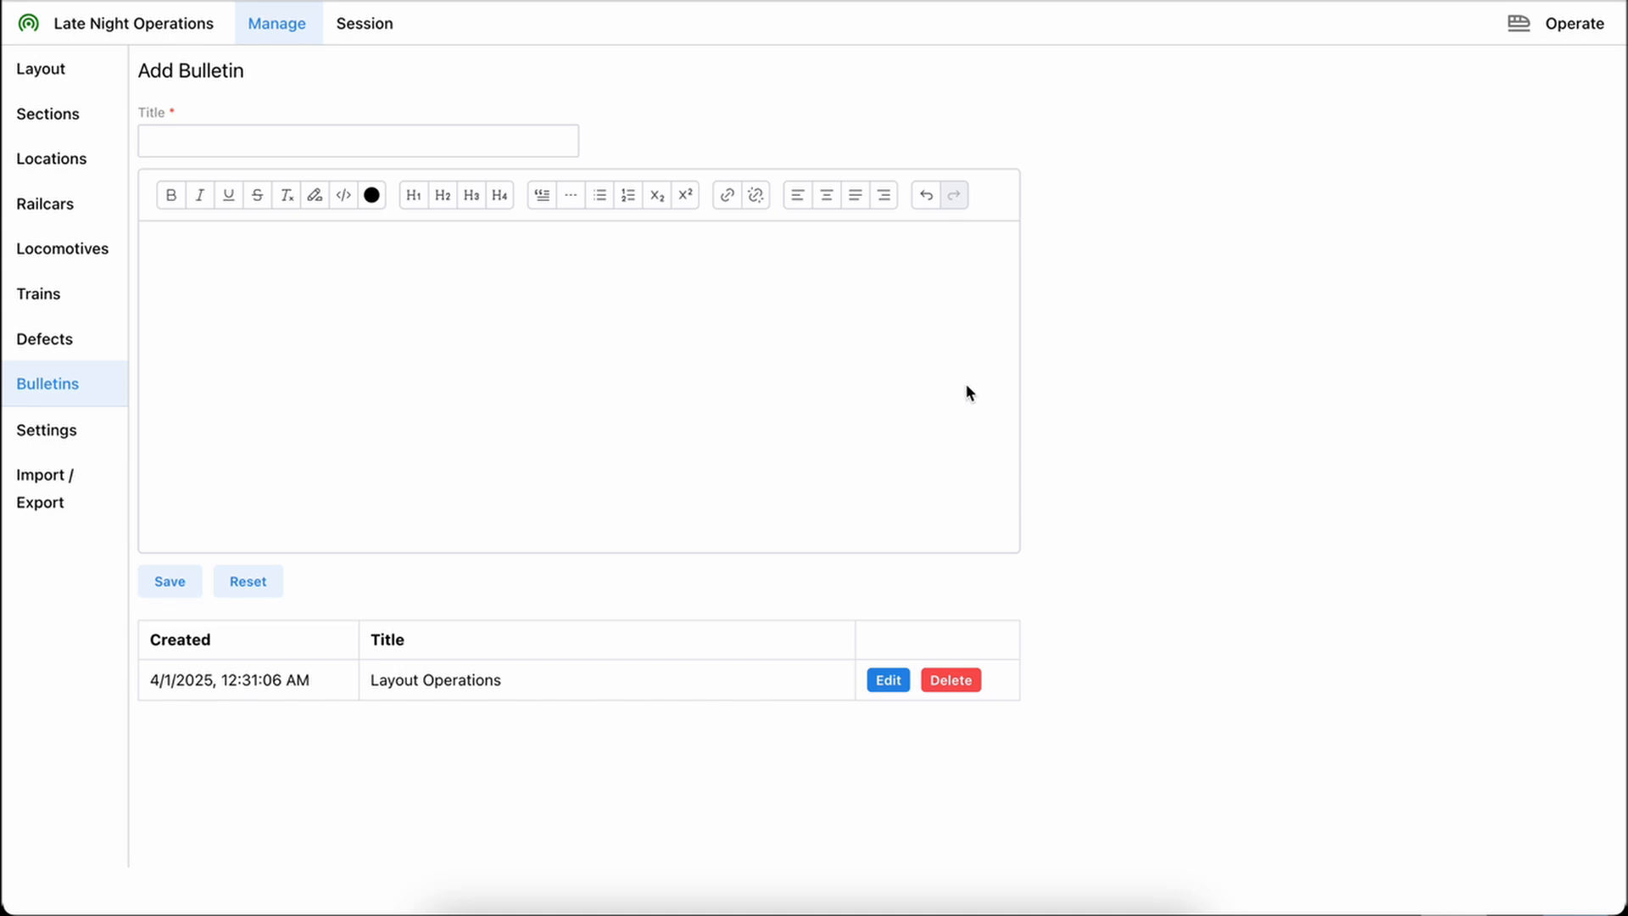
{"action": "left_click", "coordinate": [887, 679]}
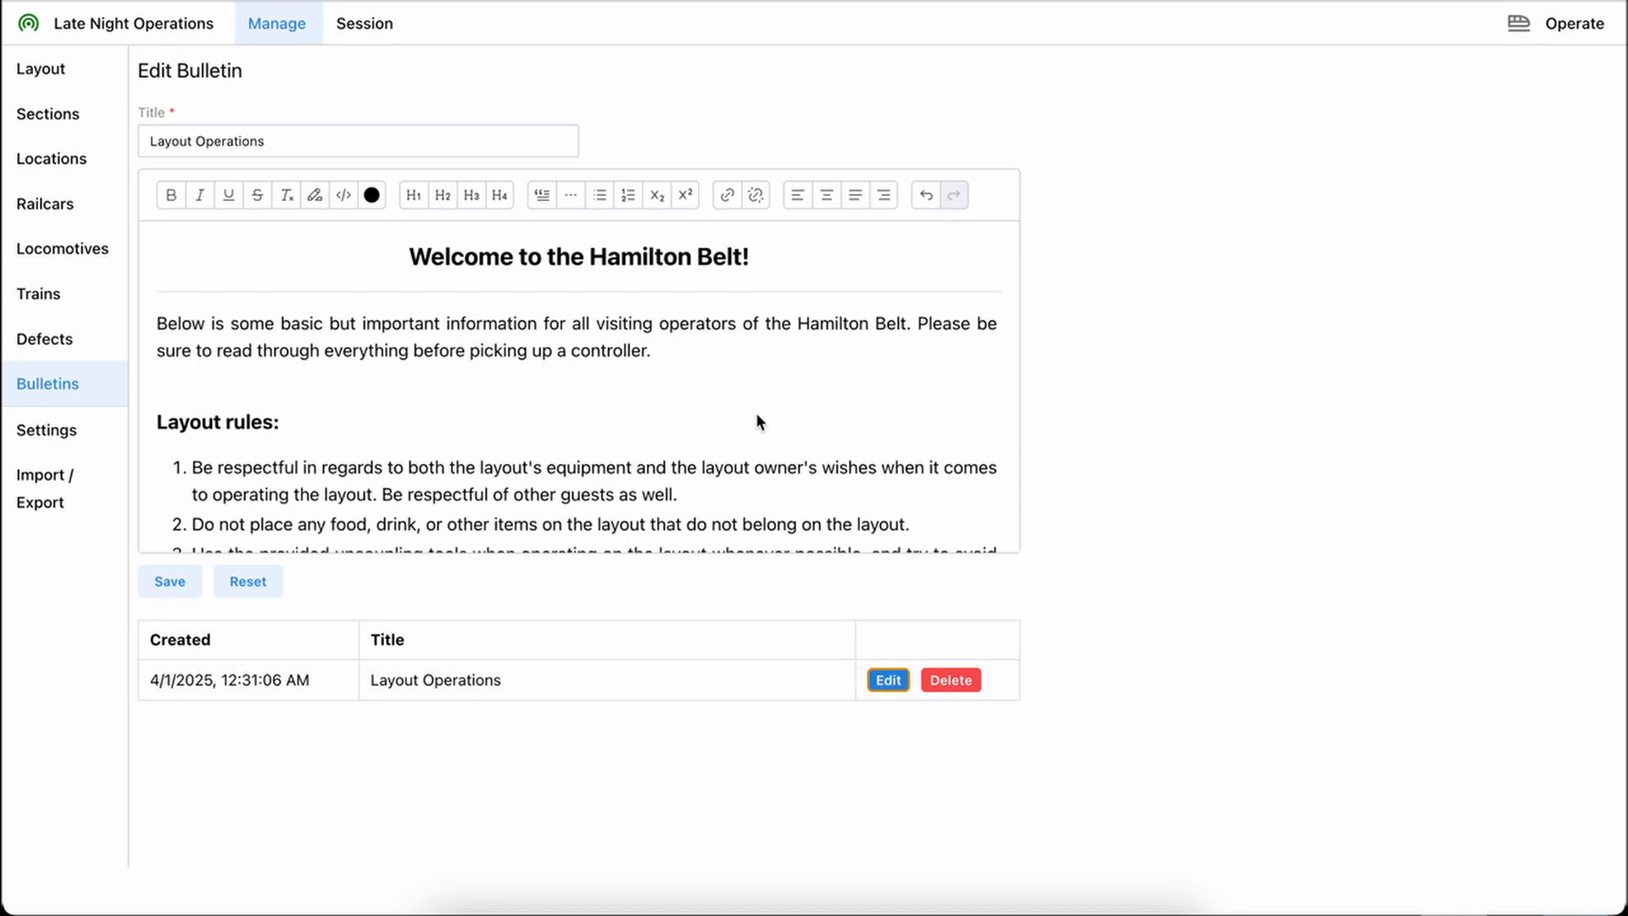
{"action": "scroll", "coordinate": [711, 380], "scroll_direction": "down", "scroll_amount": 3}
{"action": "scroll", "coordinate": [712, 386], "scroll_direction": "up", "scroll_amount": 4}
{"action": "scroll", "coordinate": [712, 385], "scroll_direction": "down", "scroll_amount": 5}
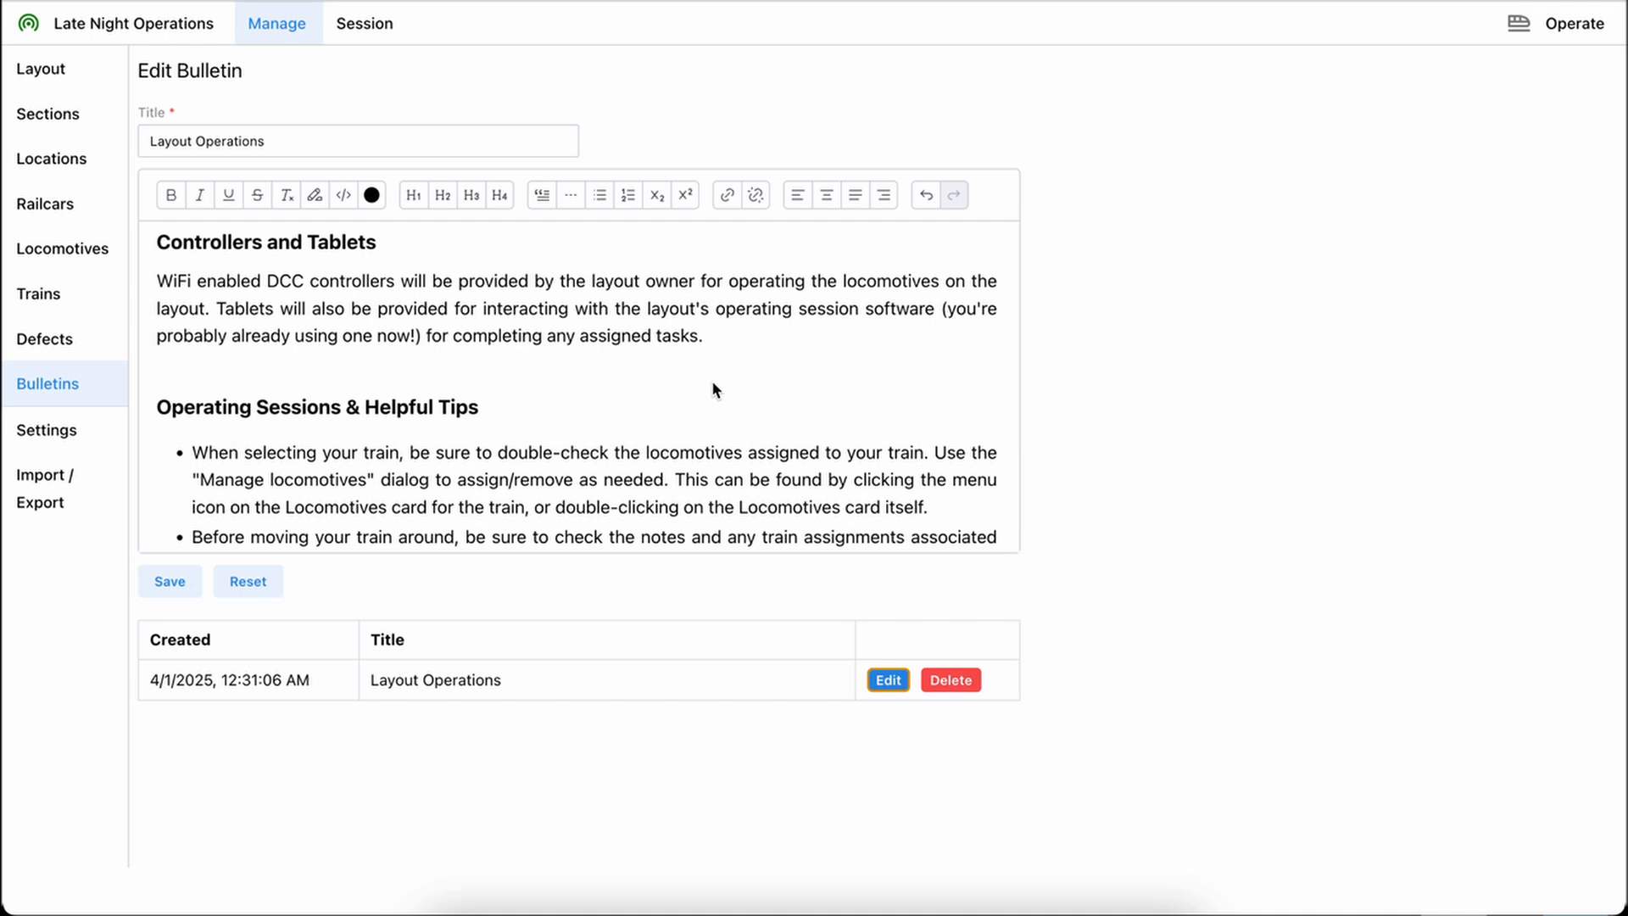
{"action": "scroll", "coordinate": [712, 385], "scroll_direction": "down", "scroll_amount": 3}
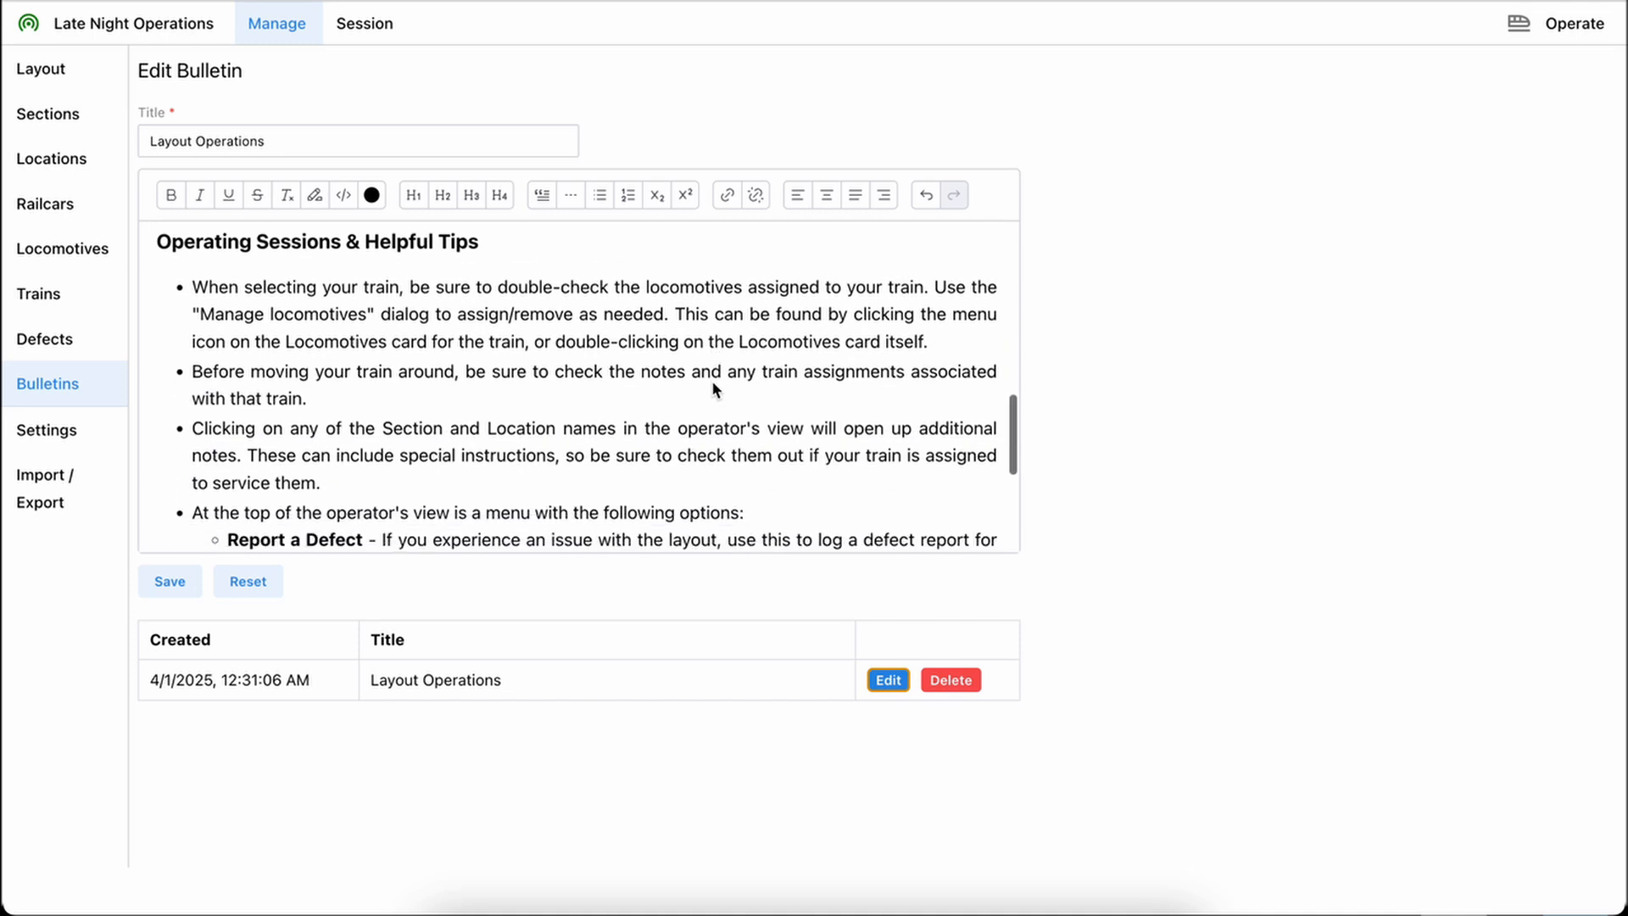
{"action": "scroll", "coordinate": [712, 388], "scroll_direction": "down", "scroll_amount": 2}
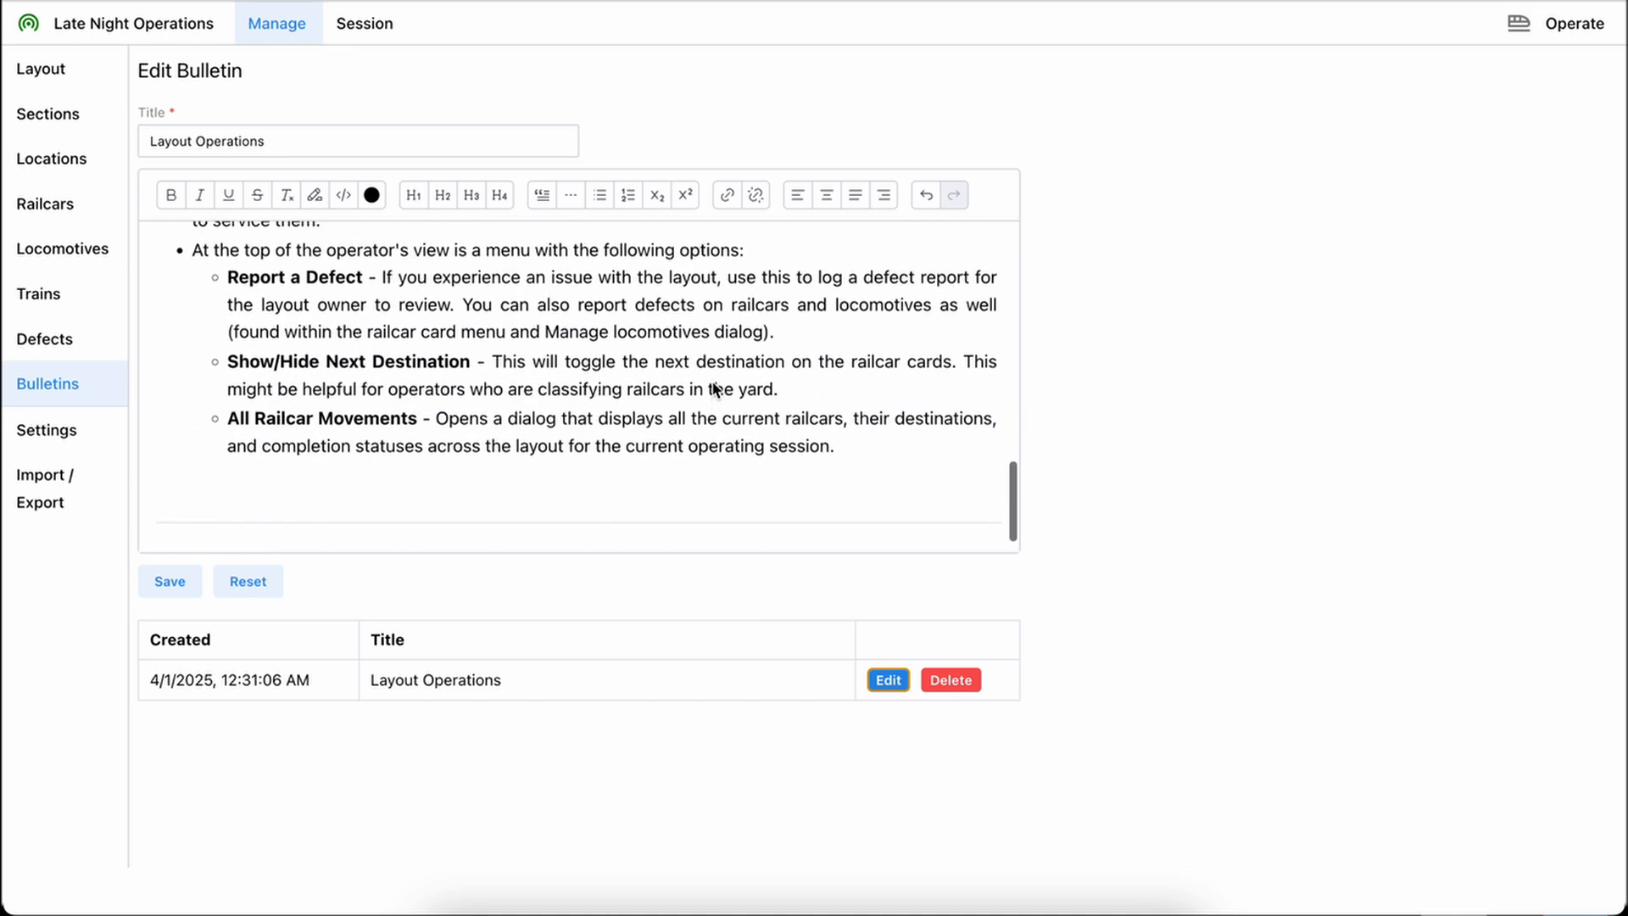
{"action": "scroll", "coordinate": [714, 389], "scroll_direction": "up", "scroll_amount": 10}
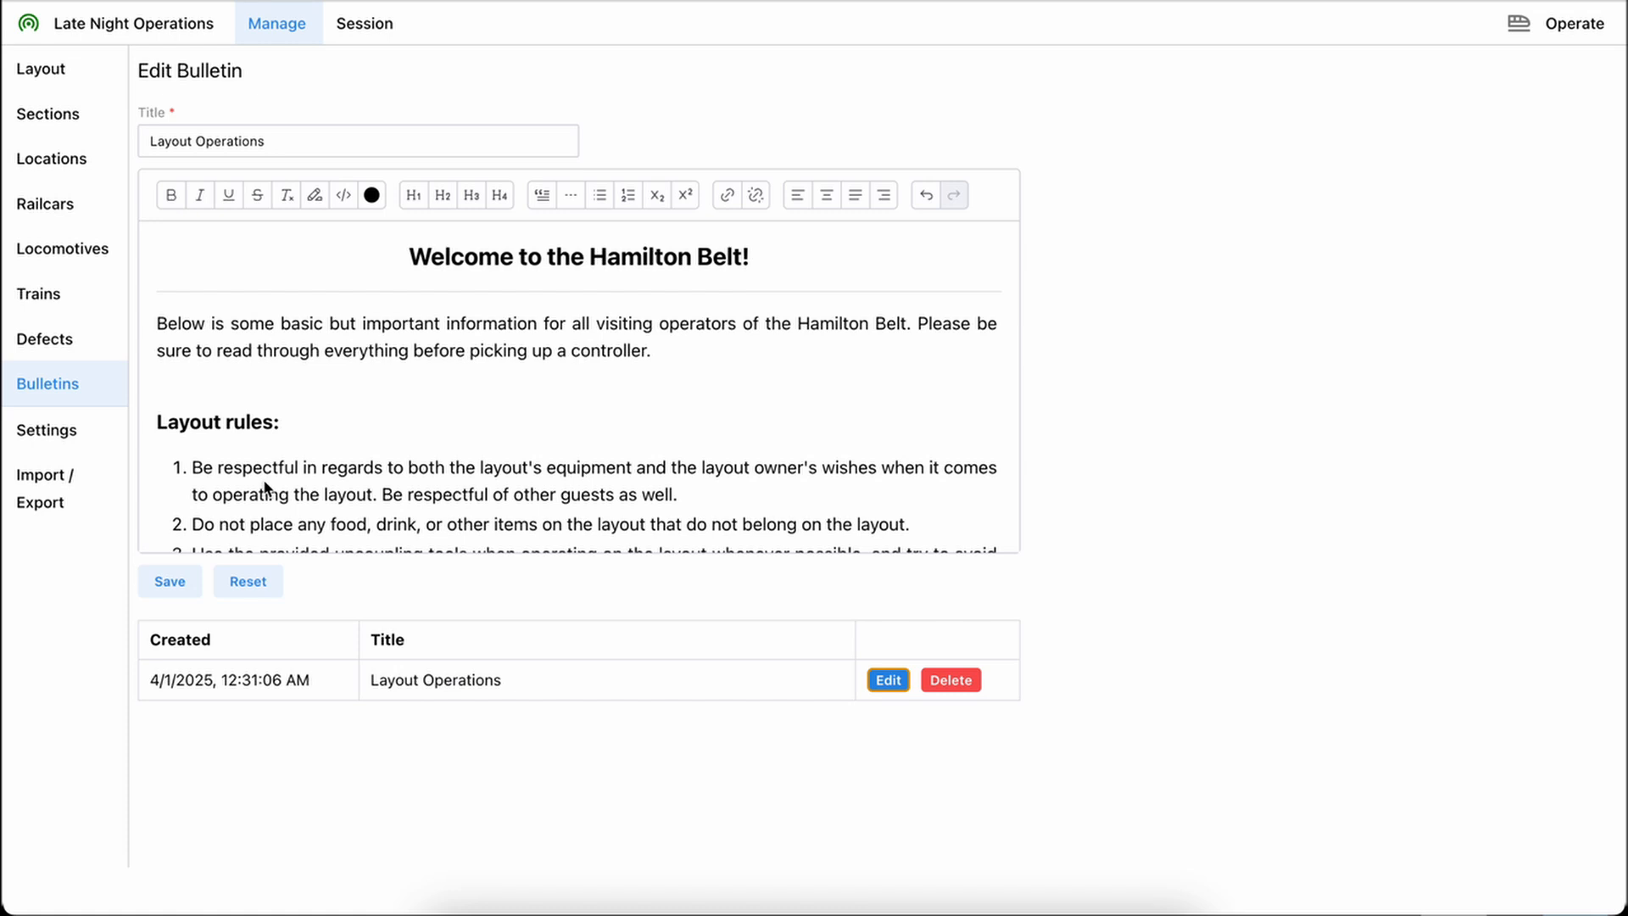
Review the management settings and the data import and export options, including those for the whole database
{"action": "left_click", "coordinate": [61, 431]}
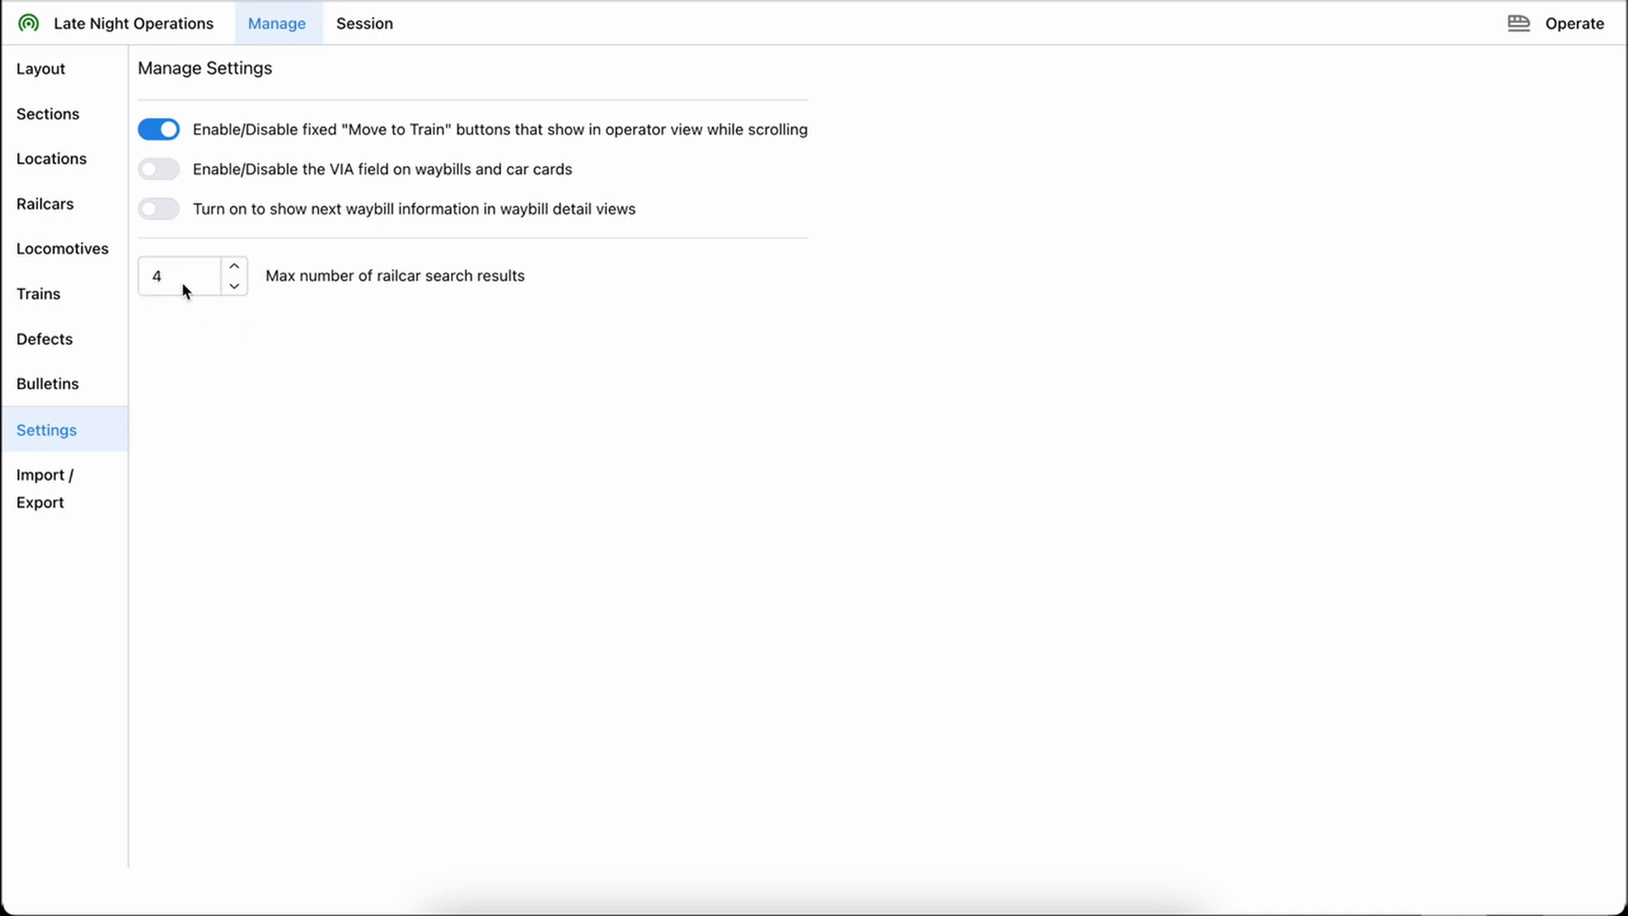
{"action": "left_click", "coordinate": [39, 488]}
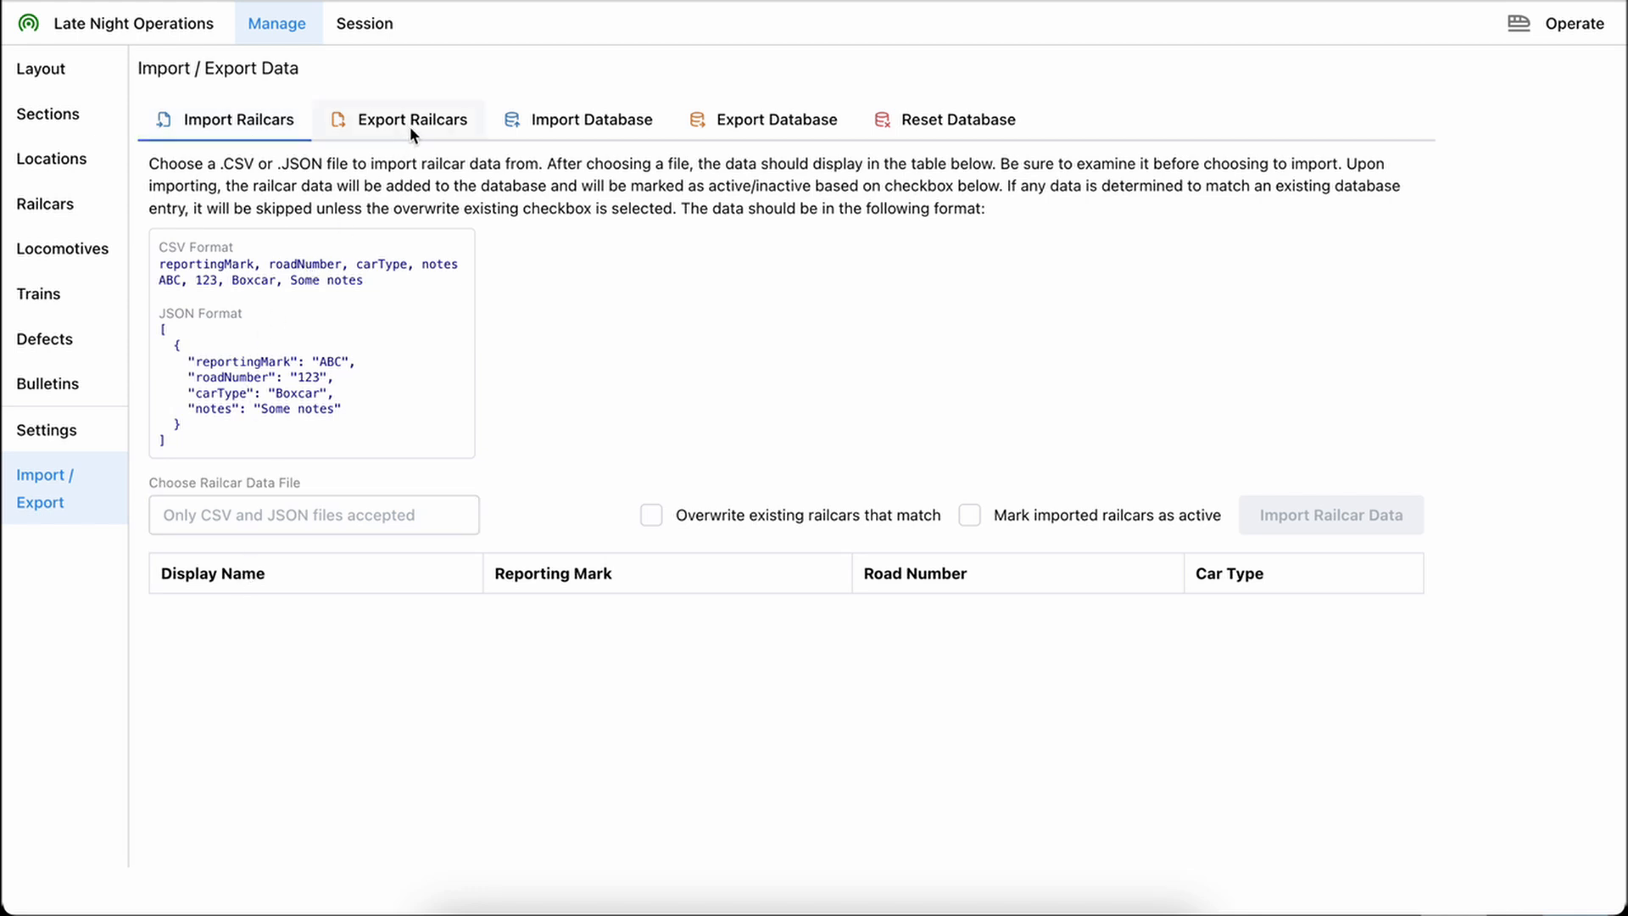
{"action": "left_click", "coordinate": [589, 127]}
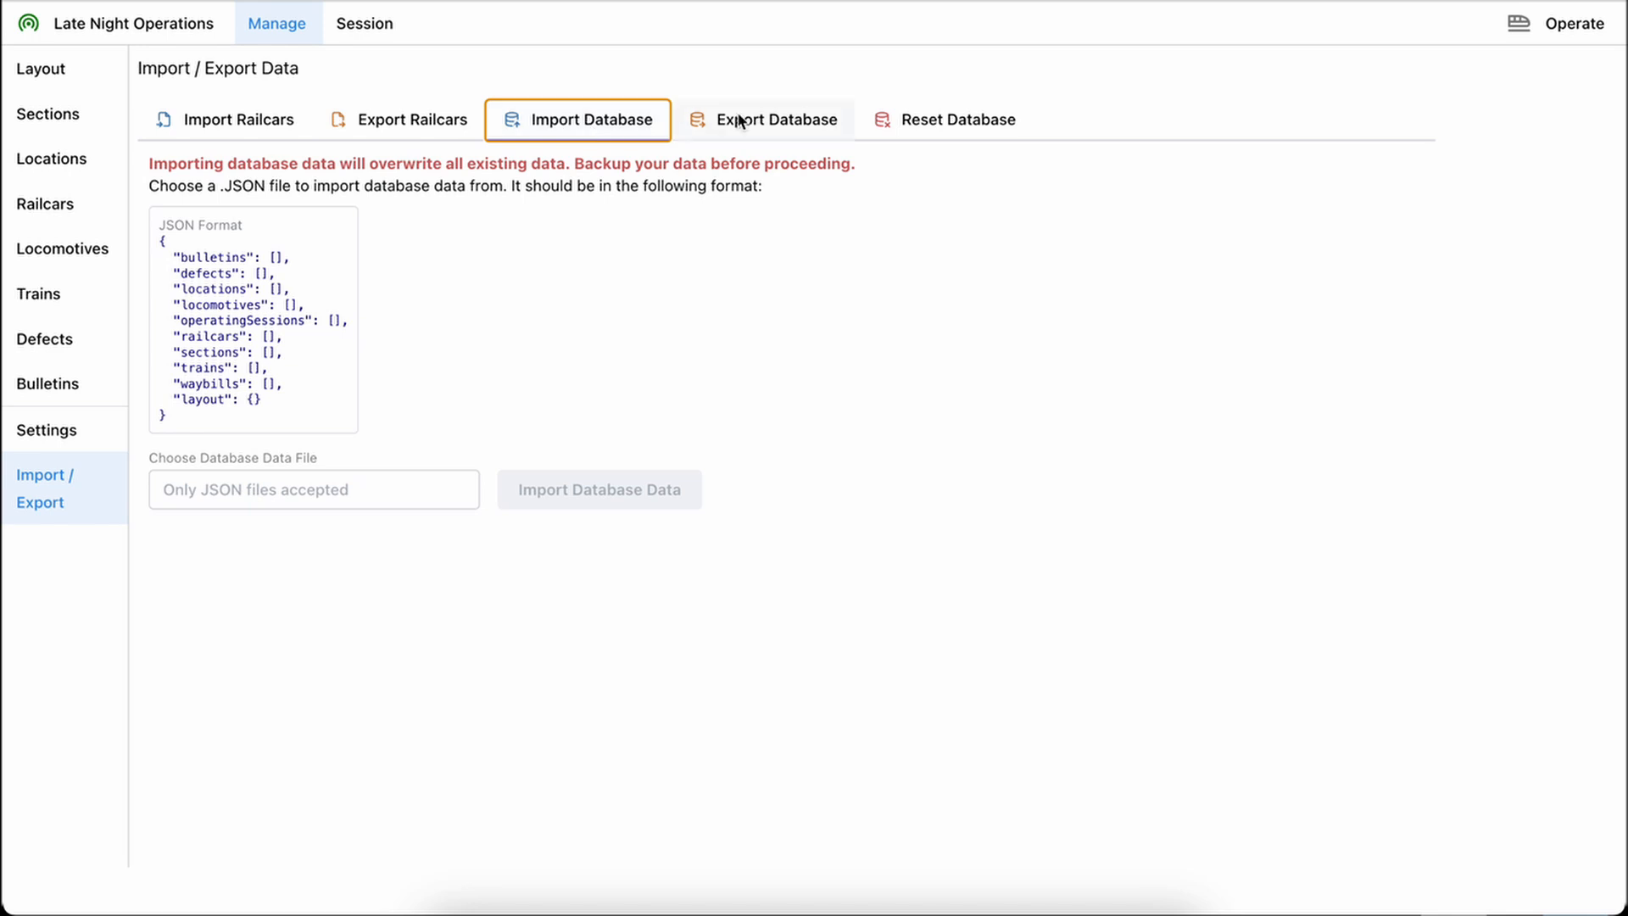
{"action": "left_click", "coordinate": [767, 121]}
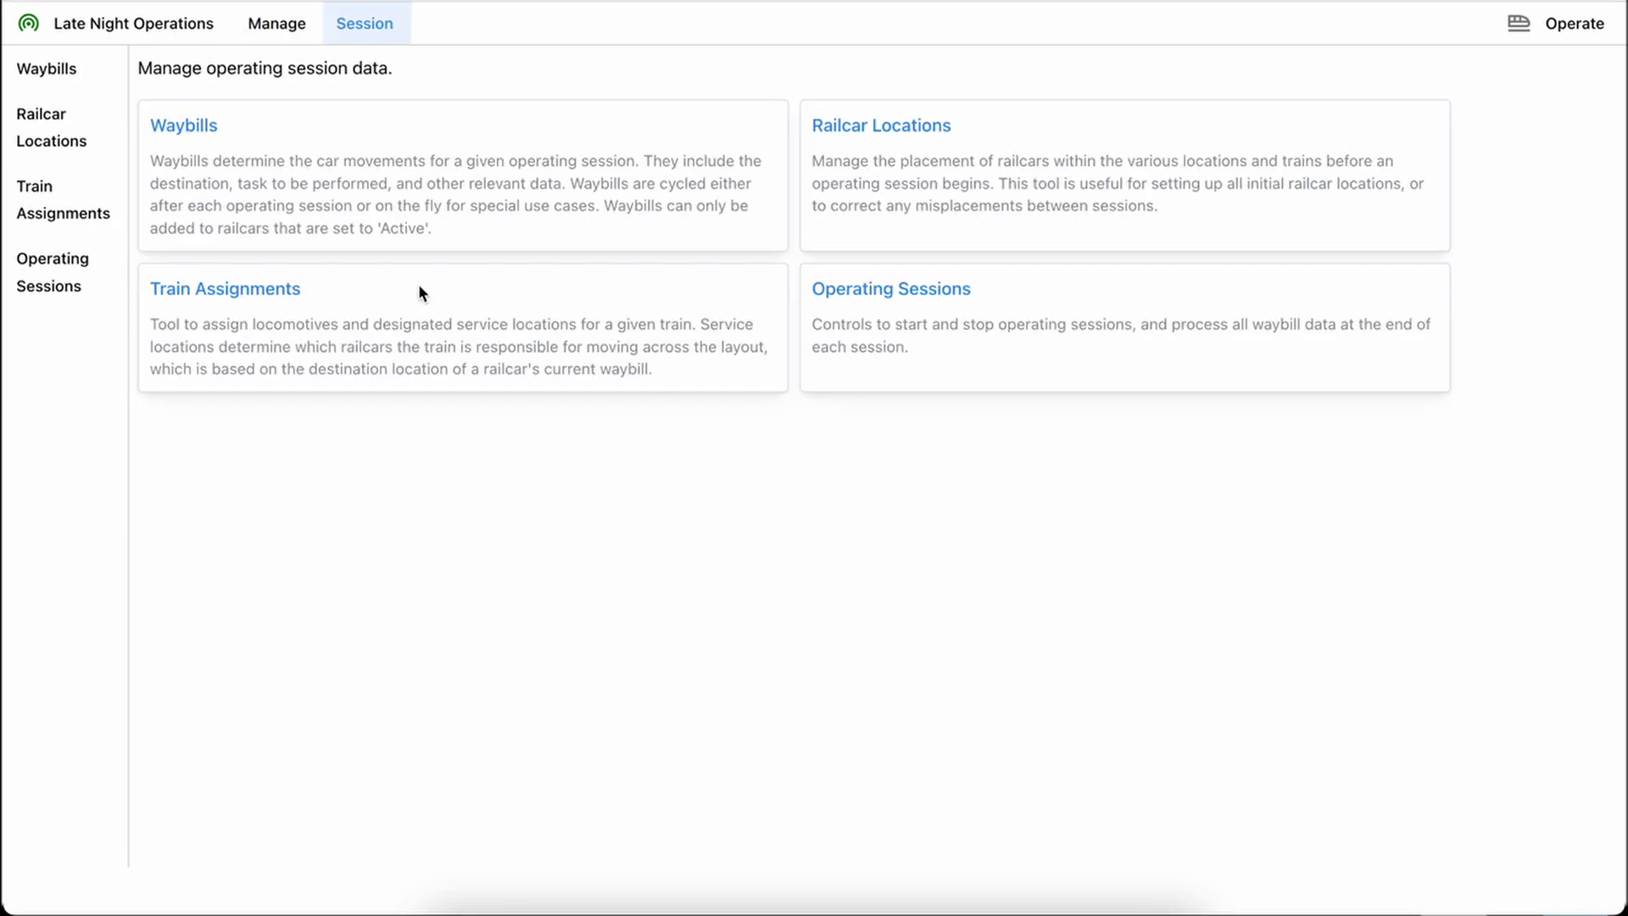
Open the session's waybills and search the railcars for "mil" and for "covered", clearing the search after each
{"action": "left_click", "coordinate": [219, 156]}
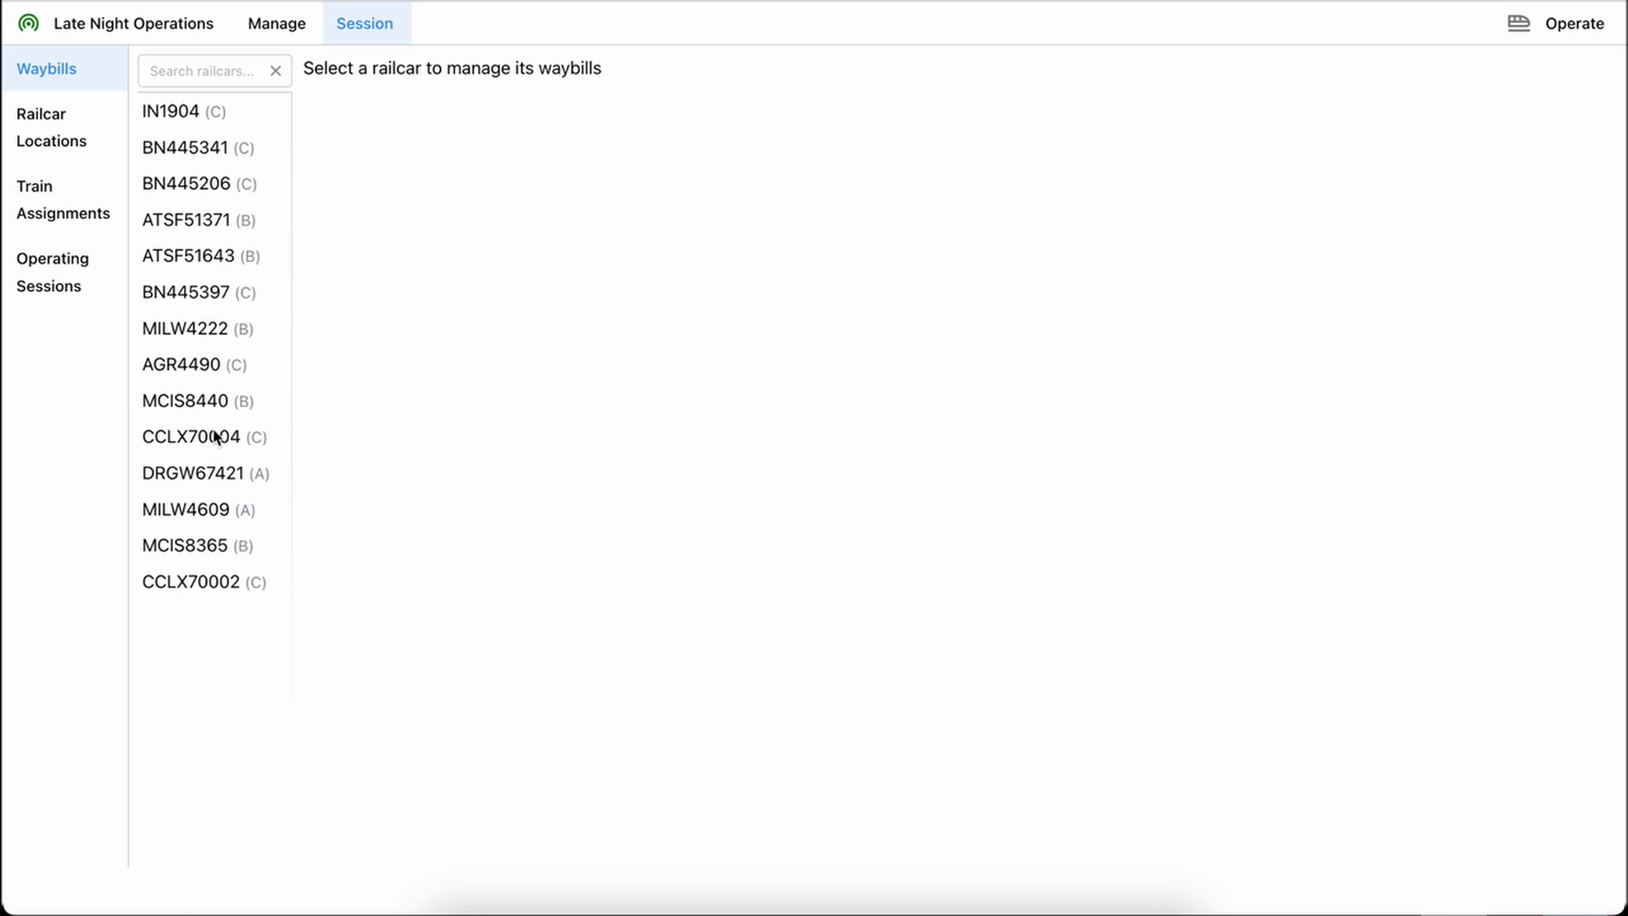
{"action": "left_click", "coordinate": [205, 73]}
{"action": "type", "text": "mil"}
{"action": "key", "text": "BackSpace"}
{"action": "key", "text": "BackSpace"}
{"action": "key", "text": "BackSpace"}
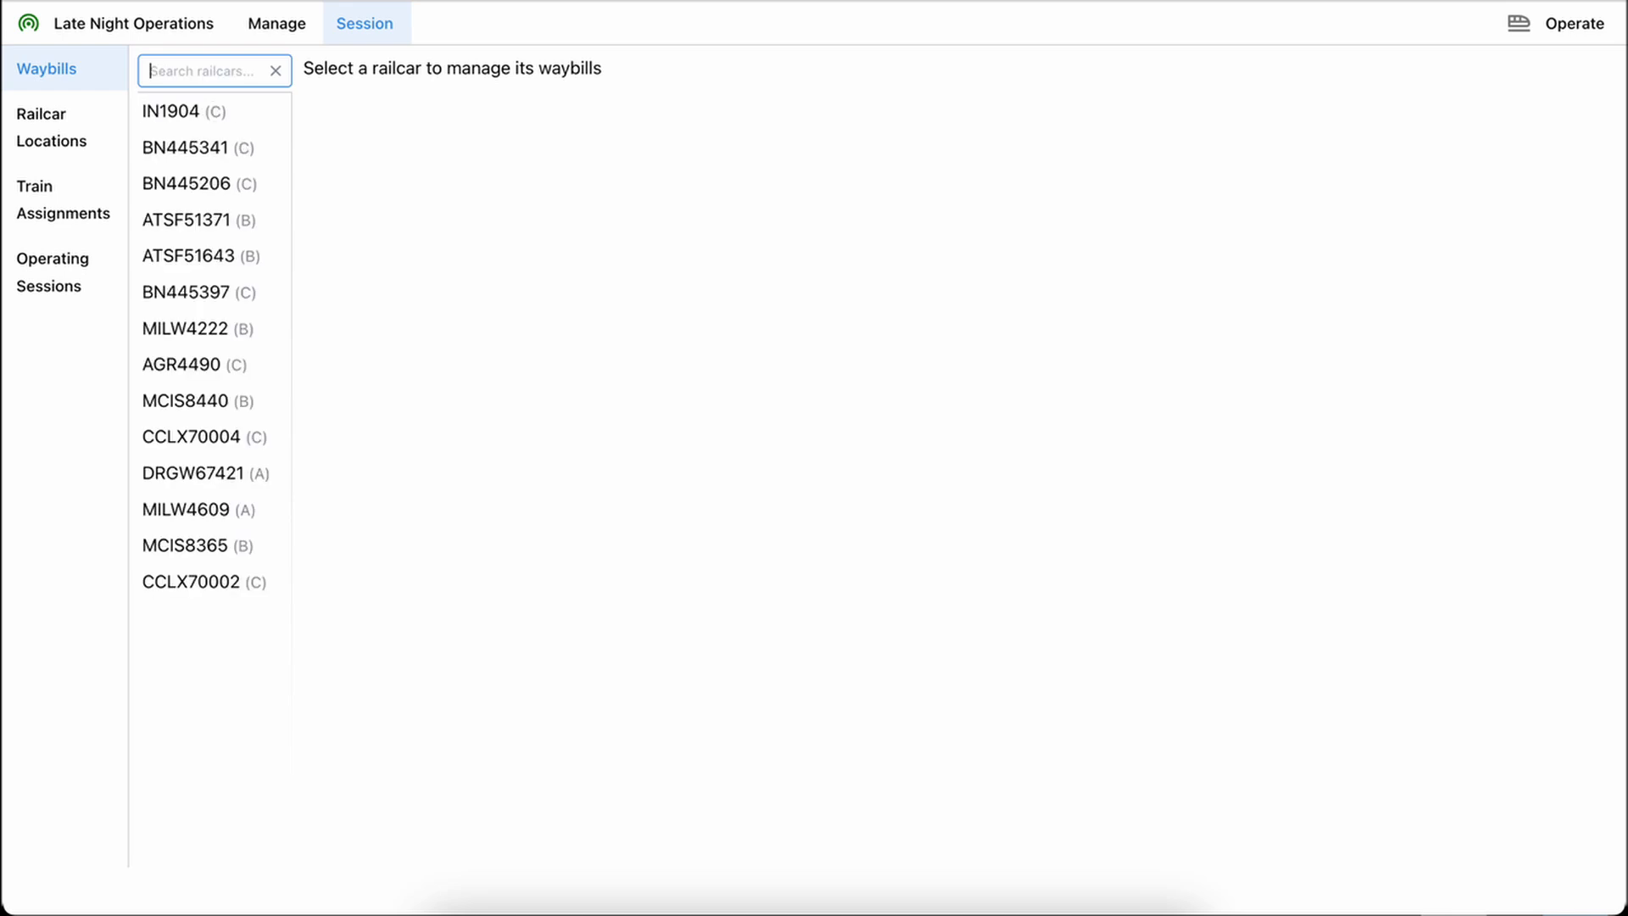
{"action": "type", "text": "covered"}
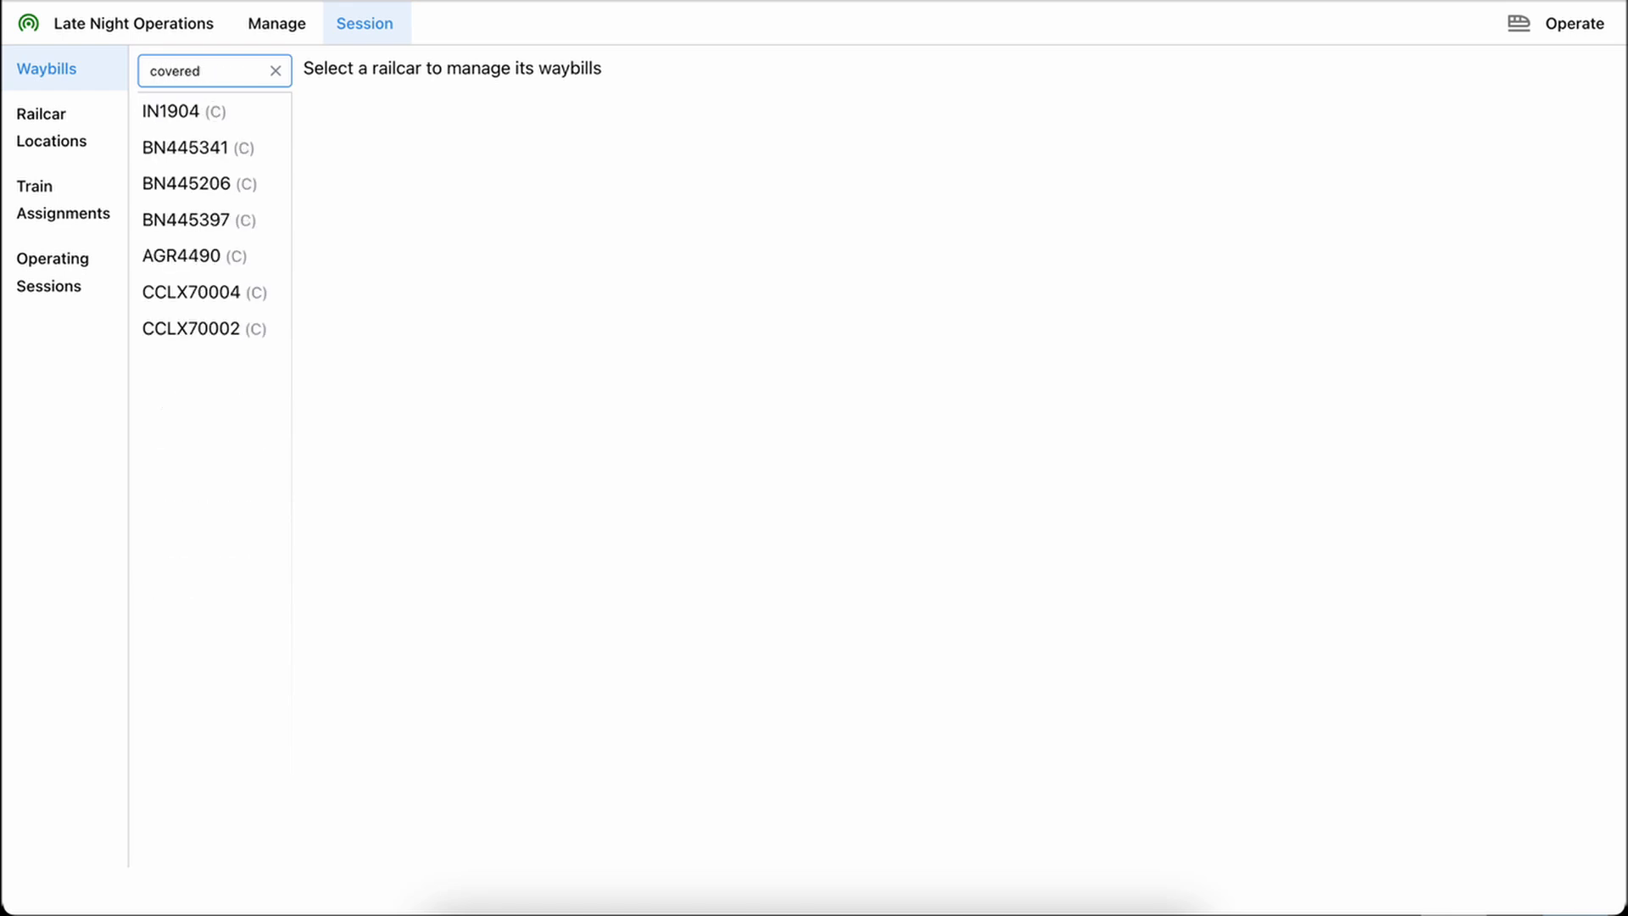
{"action": "key", "text": "BackSpace"}
{"action": "key", "text": "BackSpace"}
{"action": "key", "text": "BackSpace"}
{"action": "key", "text": "BackSpace"}
{"action": "key", "text": "BackSpace"}
{"action": "key", "text": "BackSpace"}
{"action": "key", "text": "BackSpace"}
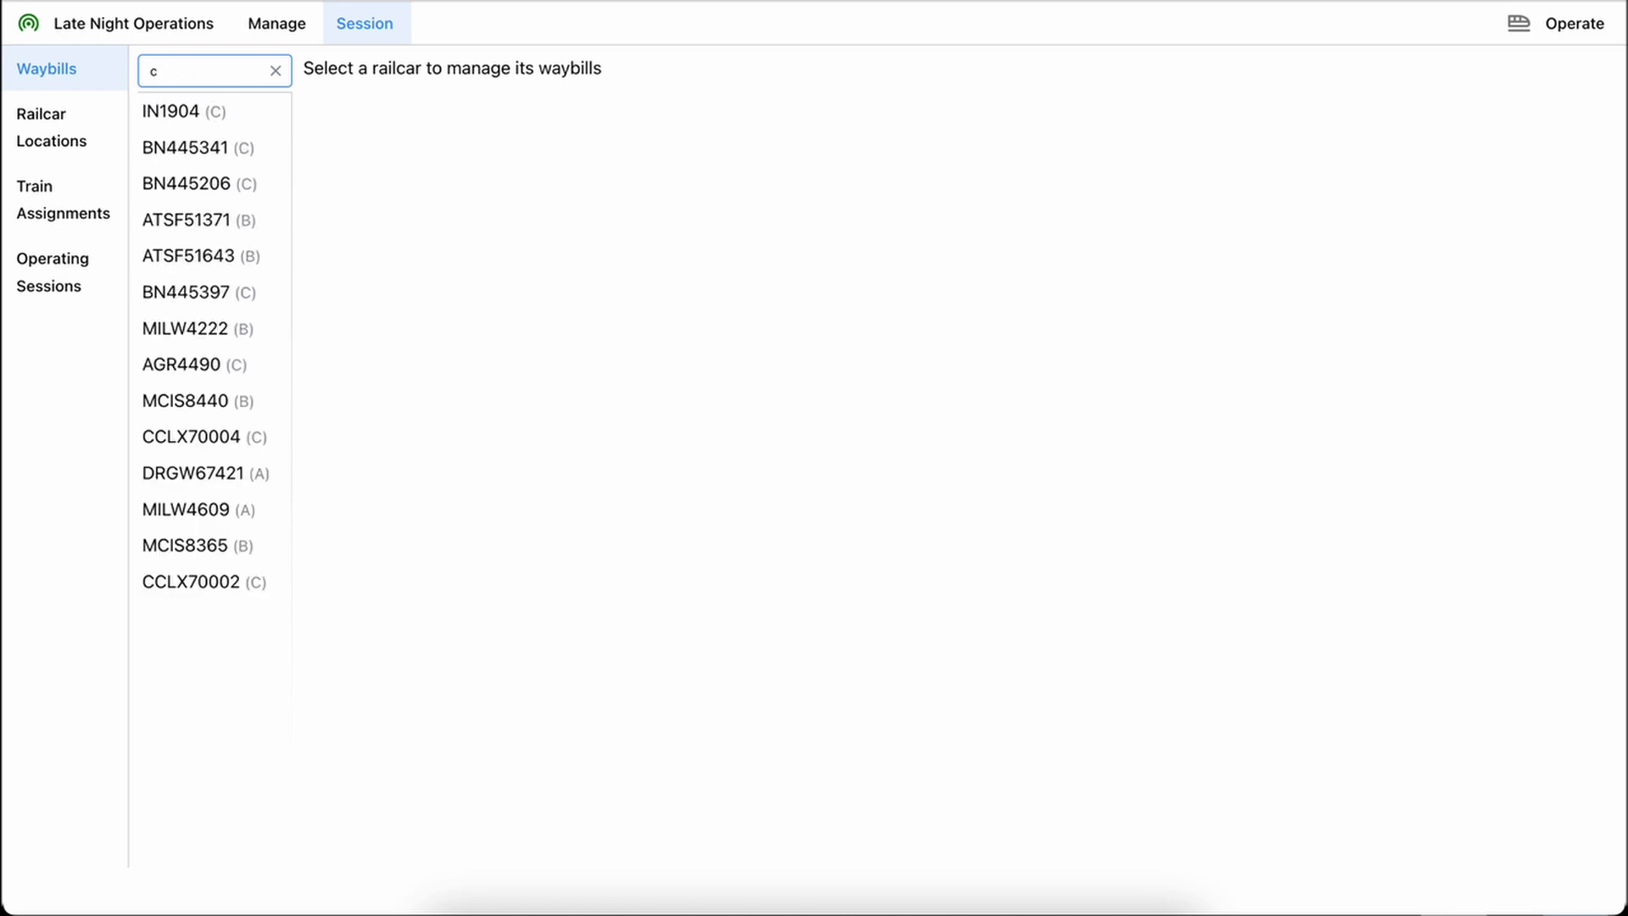
Open railcar IN1904's waybills, cycle them forward, and cycle them back to their original order
{"action": "left_click", "coordinate": [200, 111]}
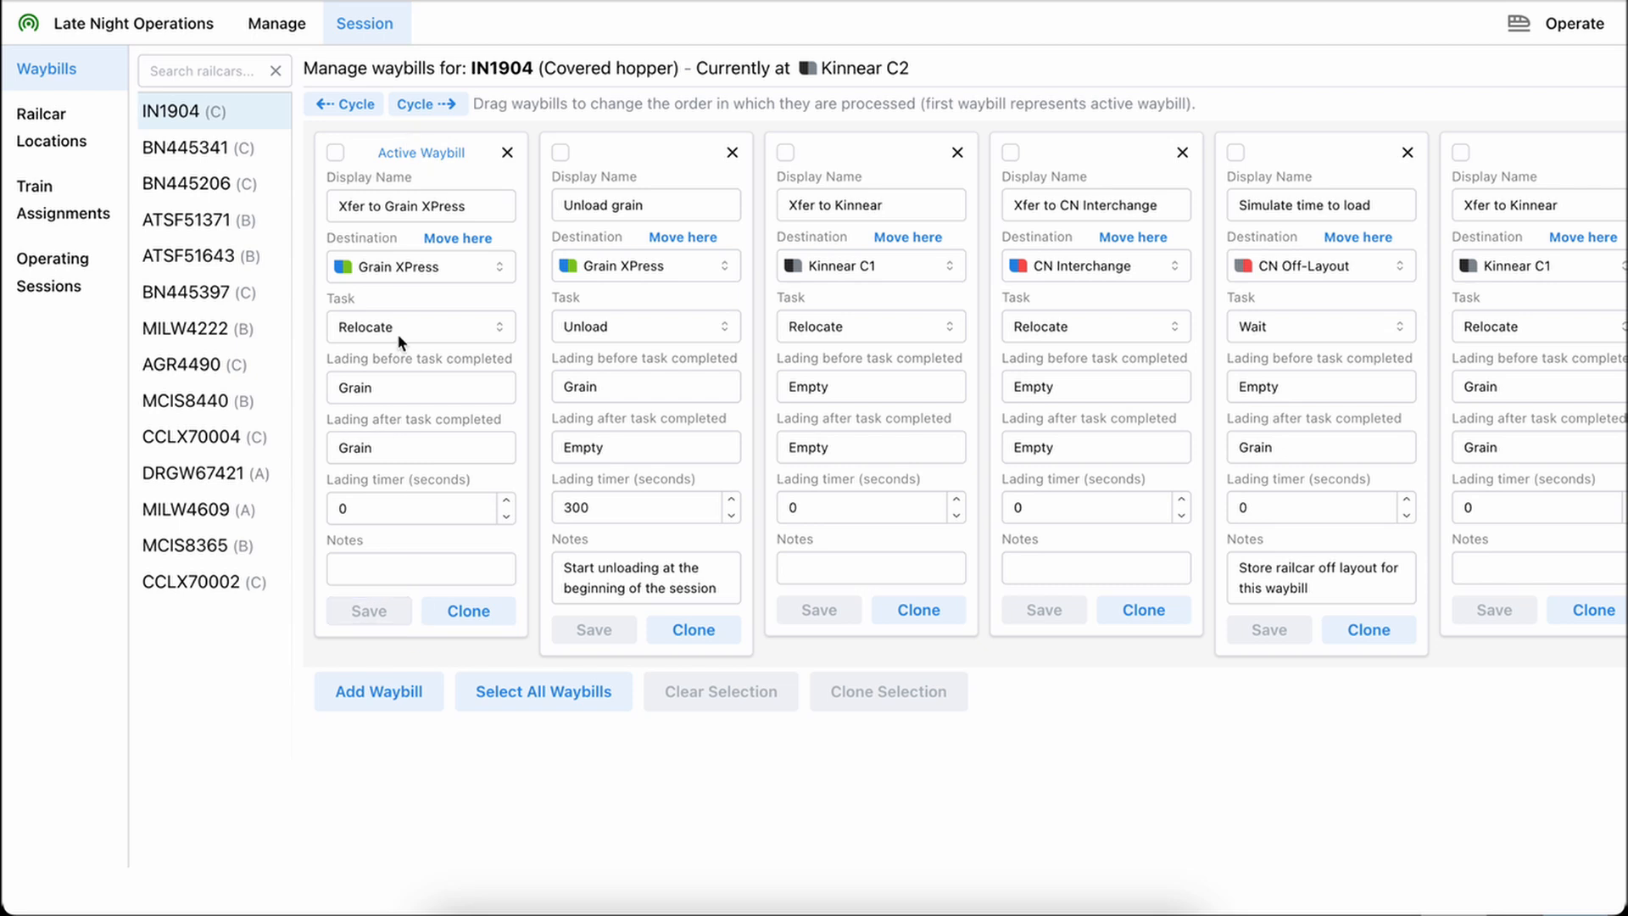
{"action": "left_click", "coordinate": [395, 609]}
{"action": "mouse_move", "coordinate": [412, 153]}
{"action": "left_mouse_down"}
{"action": "mouse_move", "coordinate": [400, 164]}
{"action": "mouse_move", "coordinate": [653, 163]}
{"action": "mouse_move", "coordinate": [416, 160]}
{"action": "mouse_move", "coordinate": [444, 159]}
{"action": "left_mouse_up"}
{"action": "left_click", "coordinate": [419, 104]}
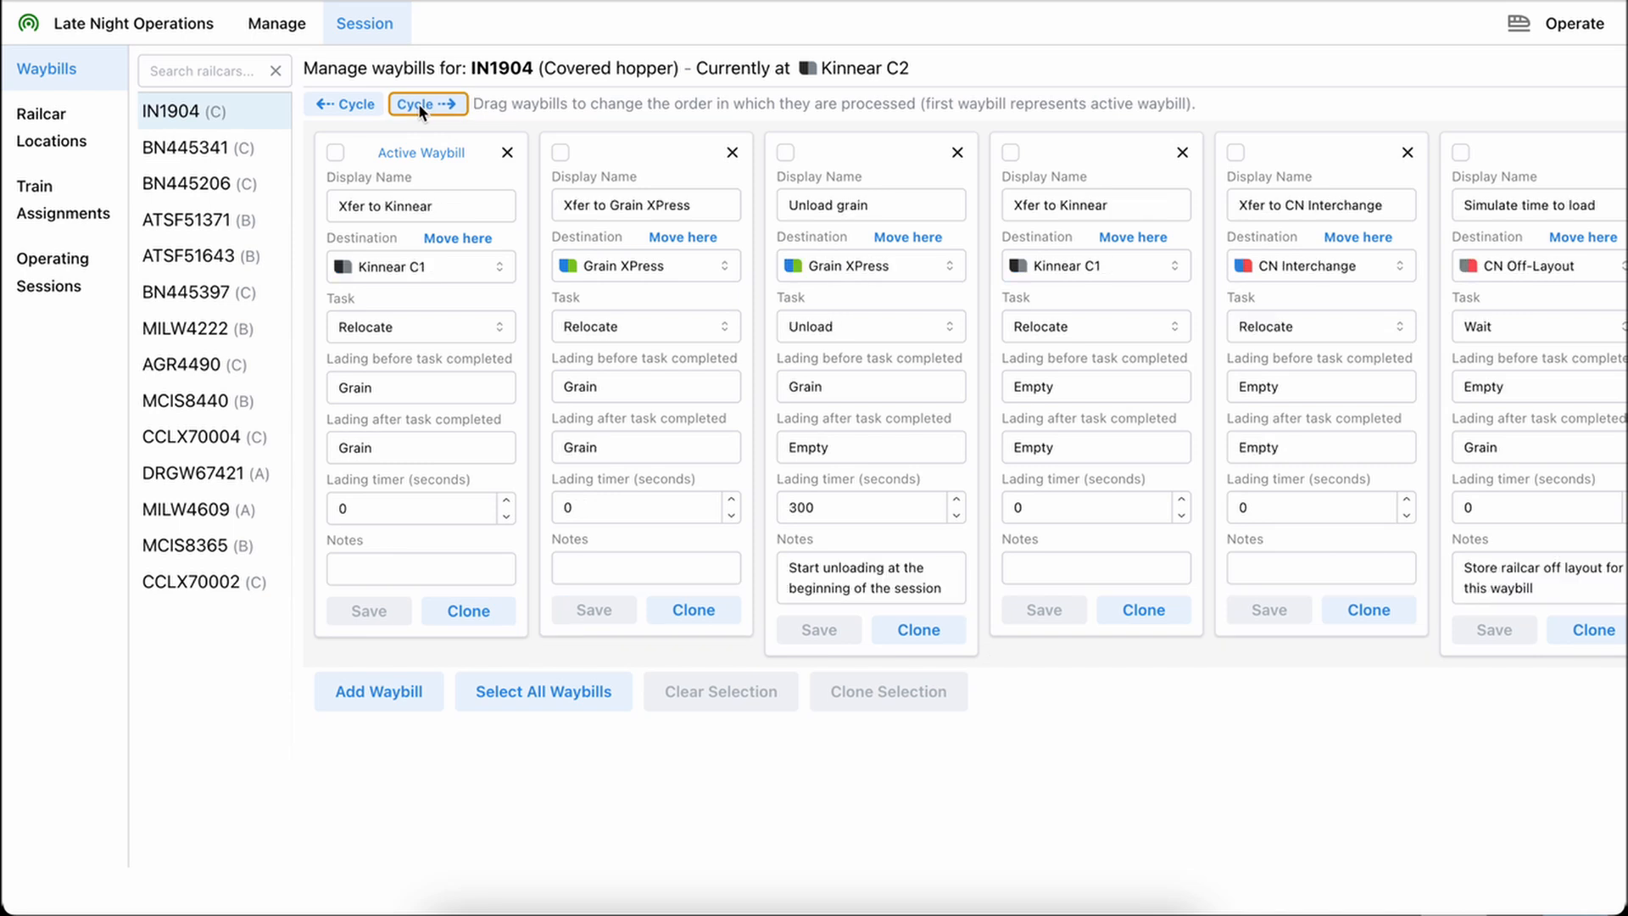
{"action": "left_click", "coordinate": [419, 104]}
{"action": "left_click", "coordinate": [348, 105]}
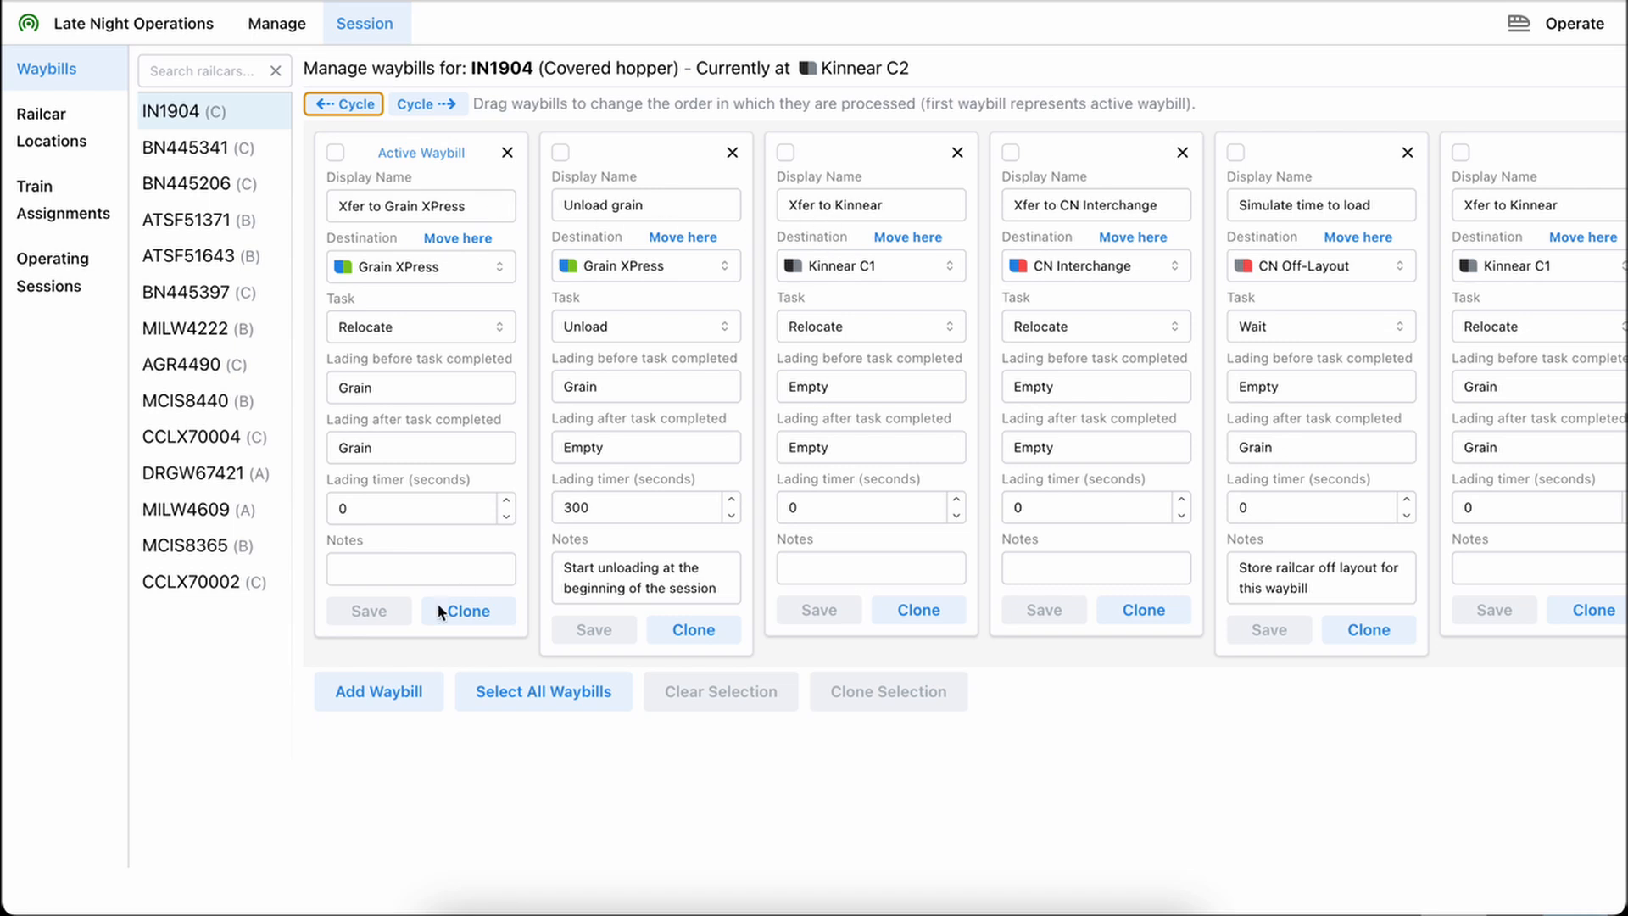
Select all of IN1904's waybills, view the options for cloning them to other railcars, then close the dialog and clear the selection
{"action": "left_click", "coordinate": [473, 611]}
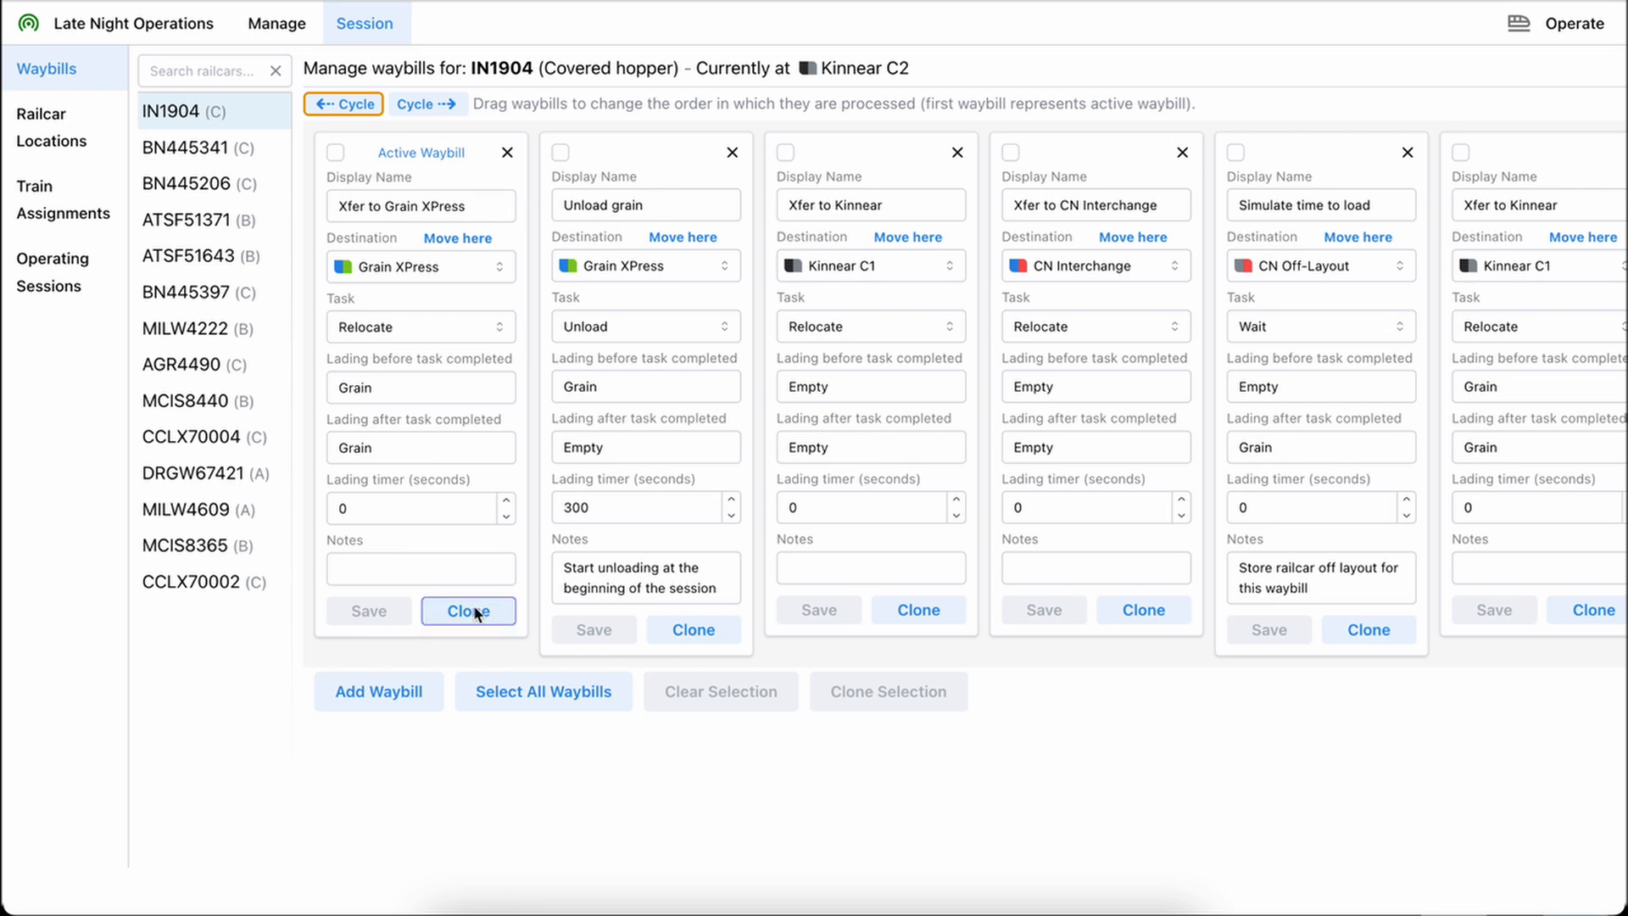
{"action": "left_click", "coordinate": [585, 685]}
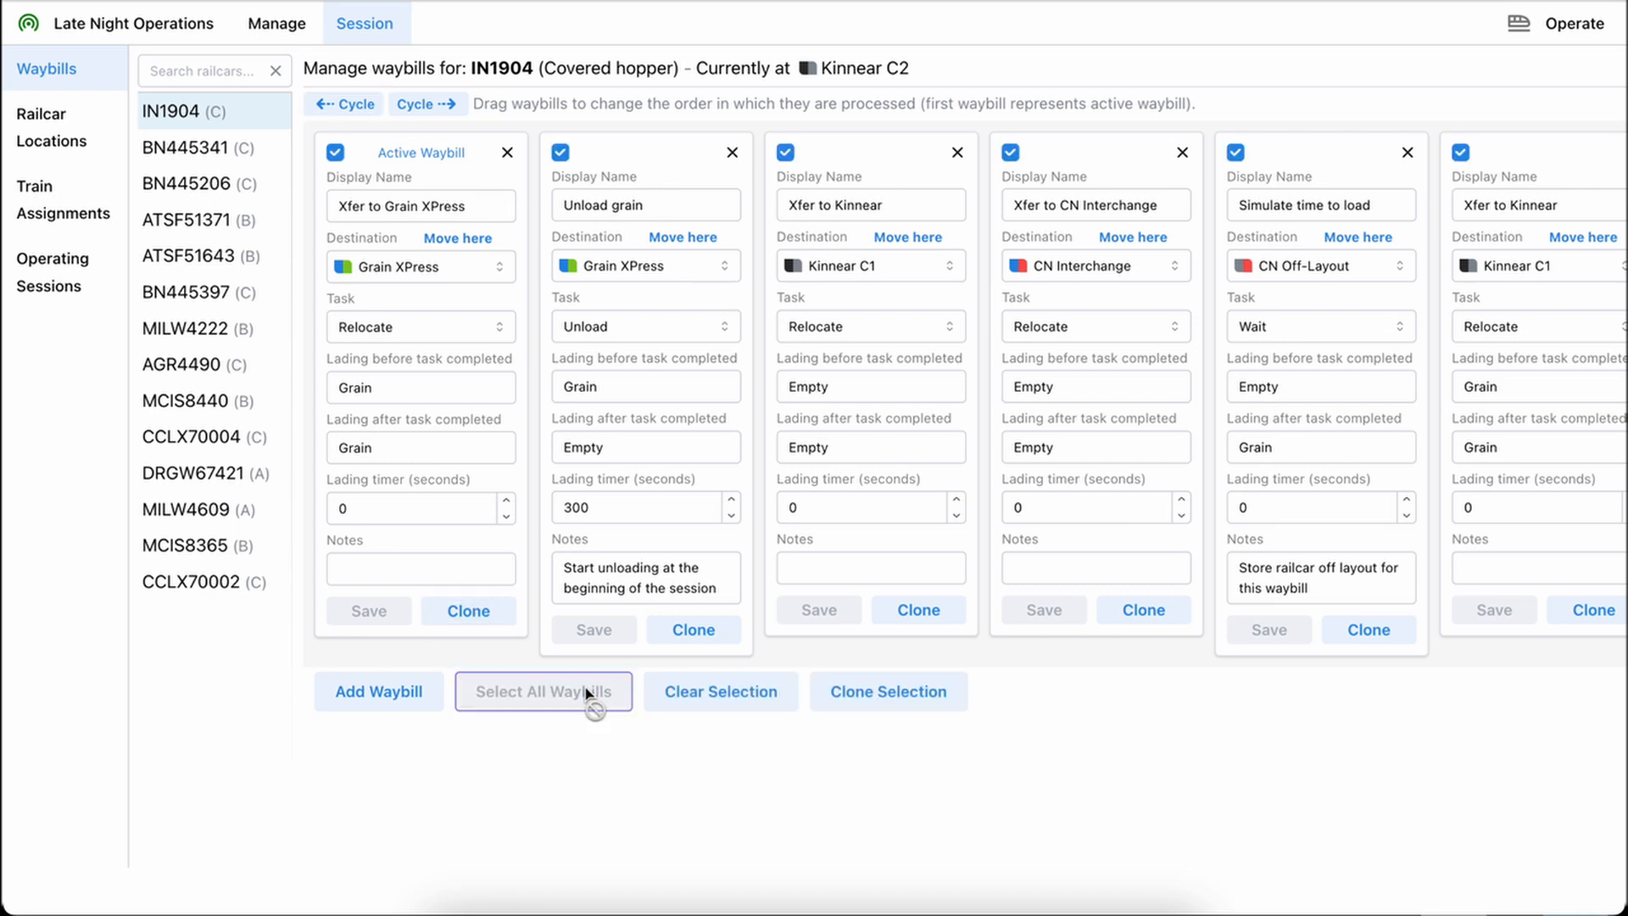
{"action": "left_click", "coordinate": [837, 692]}
{"action": "left_click", "coordinate": [774, 173]}
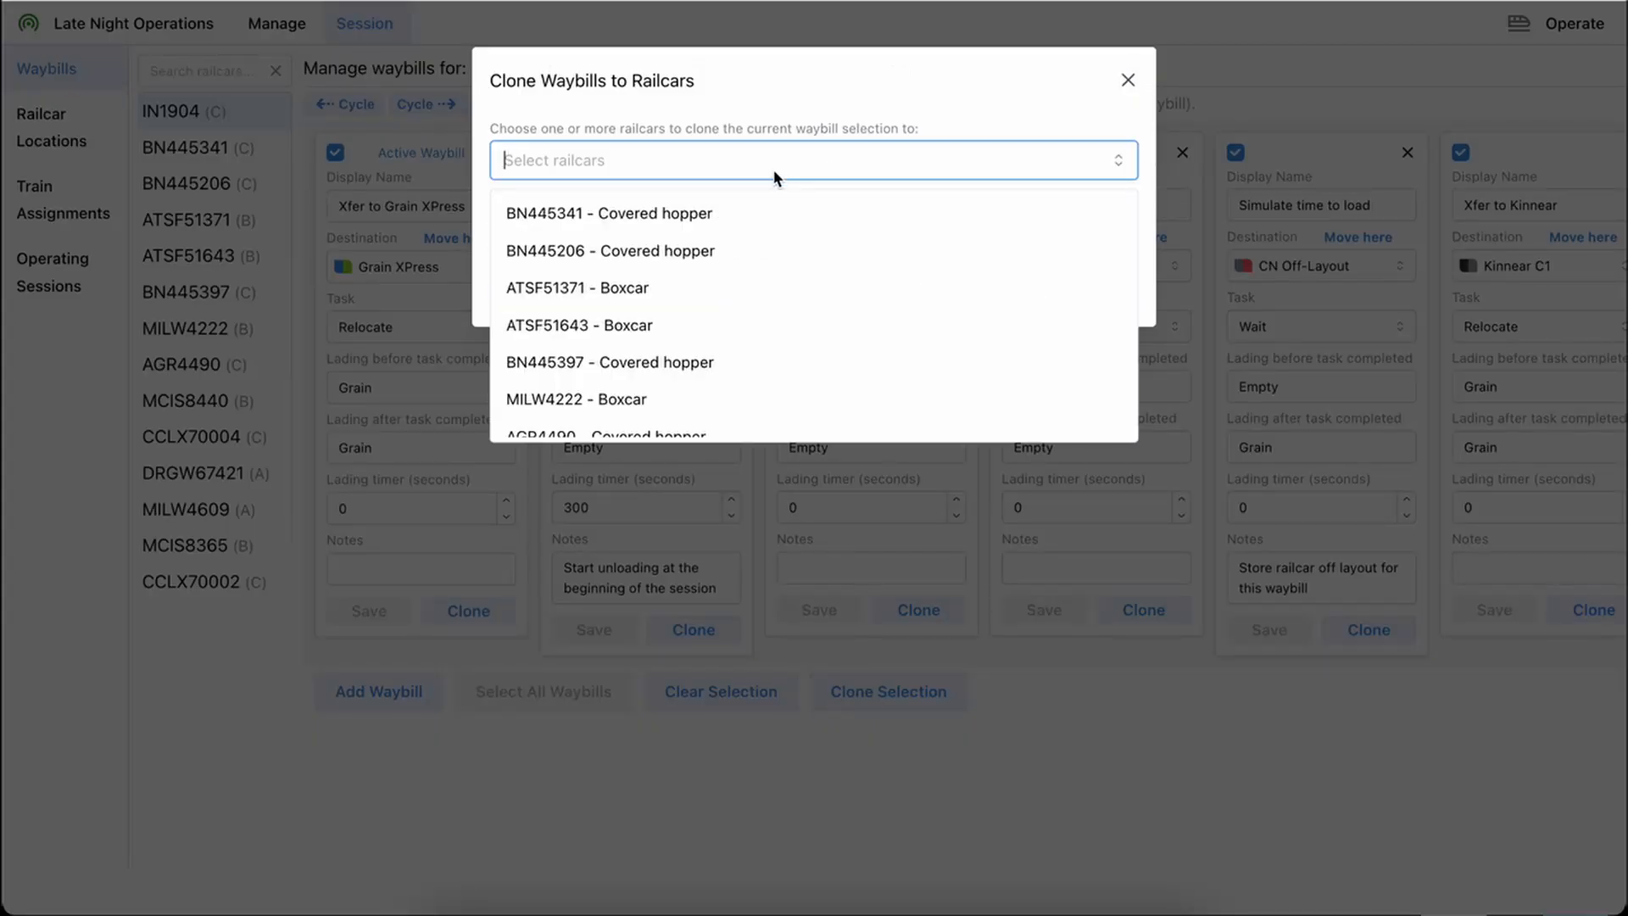
{"action": "left_click", "coordinate": [843, 82]}
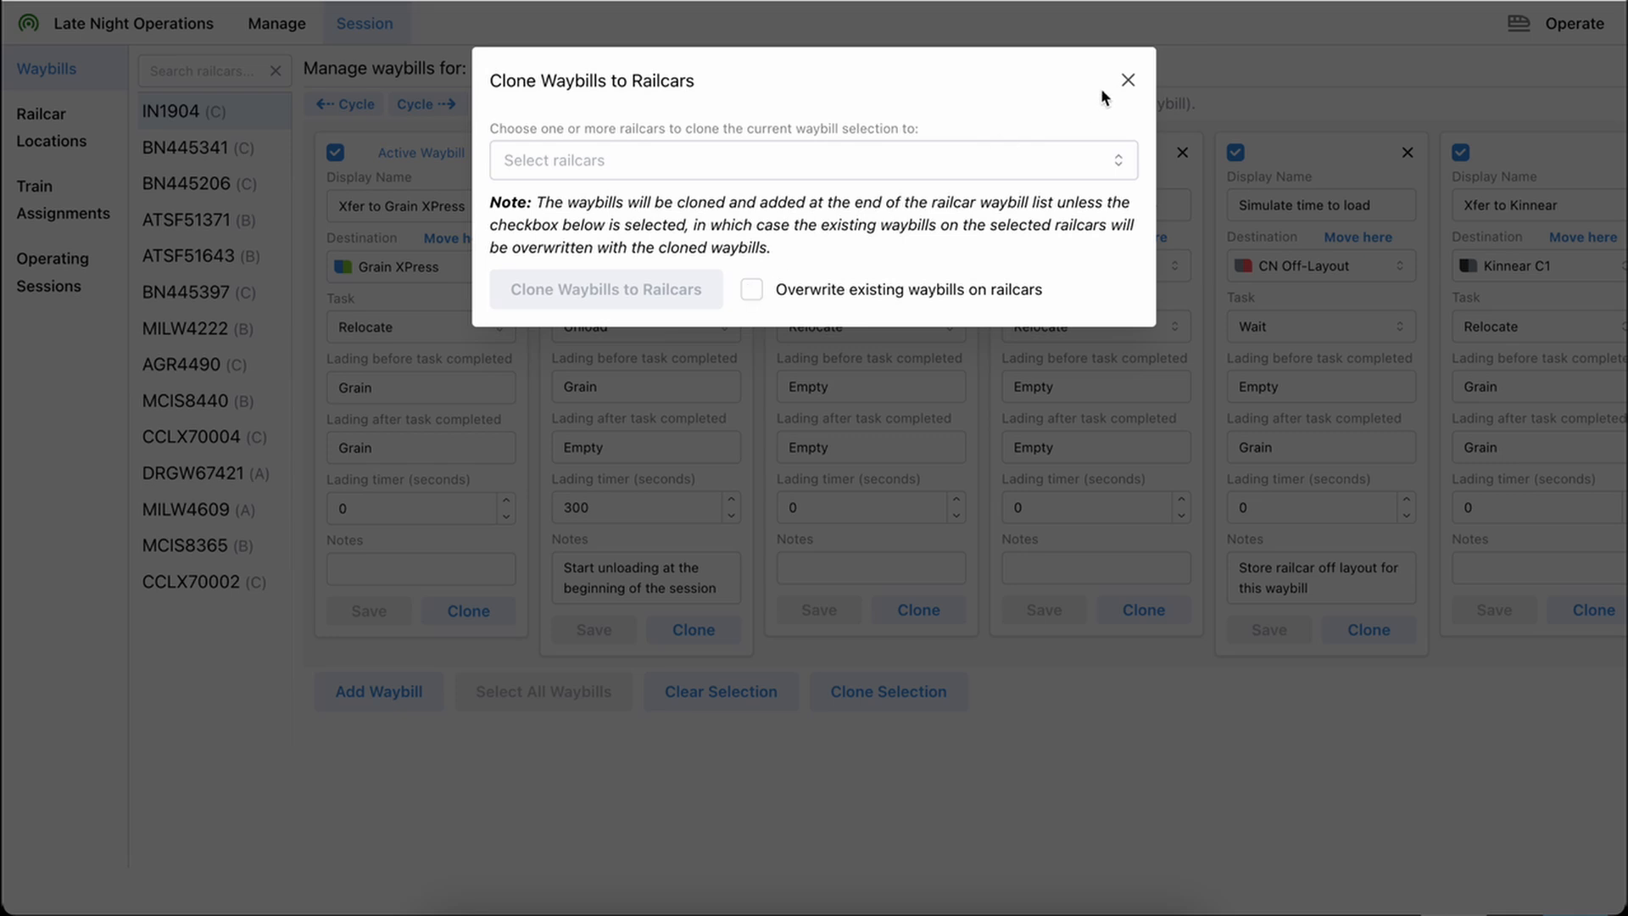
{"action": "left_click", "coordinate": [1128, 79]}
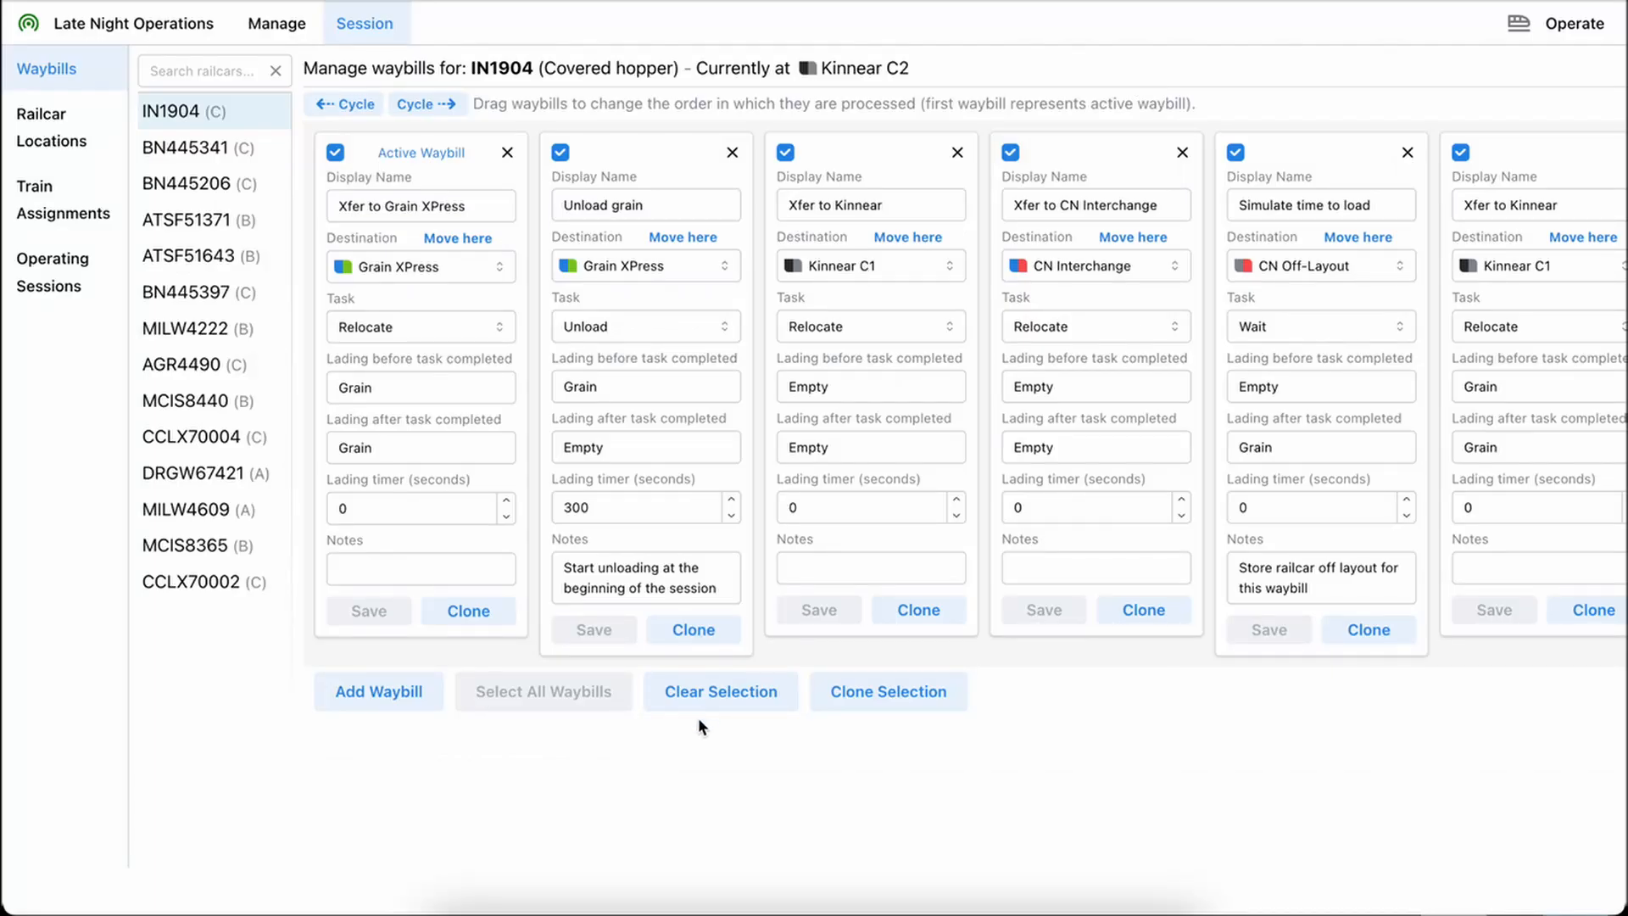
{"action": "left_click", "coordinate": [716, 691]}
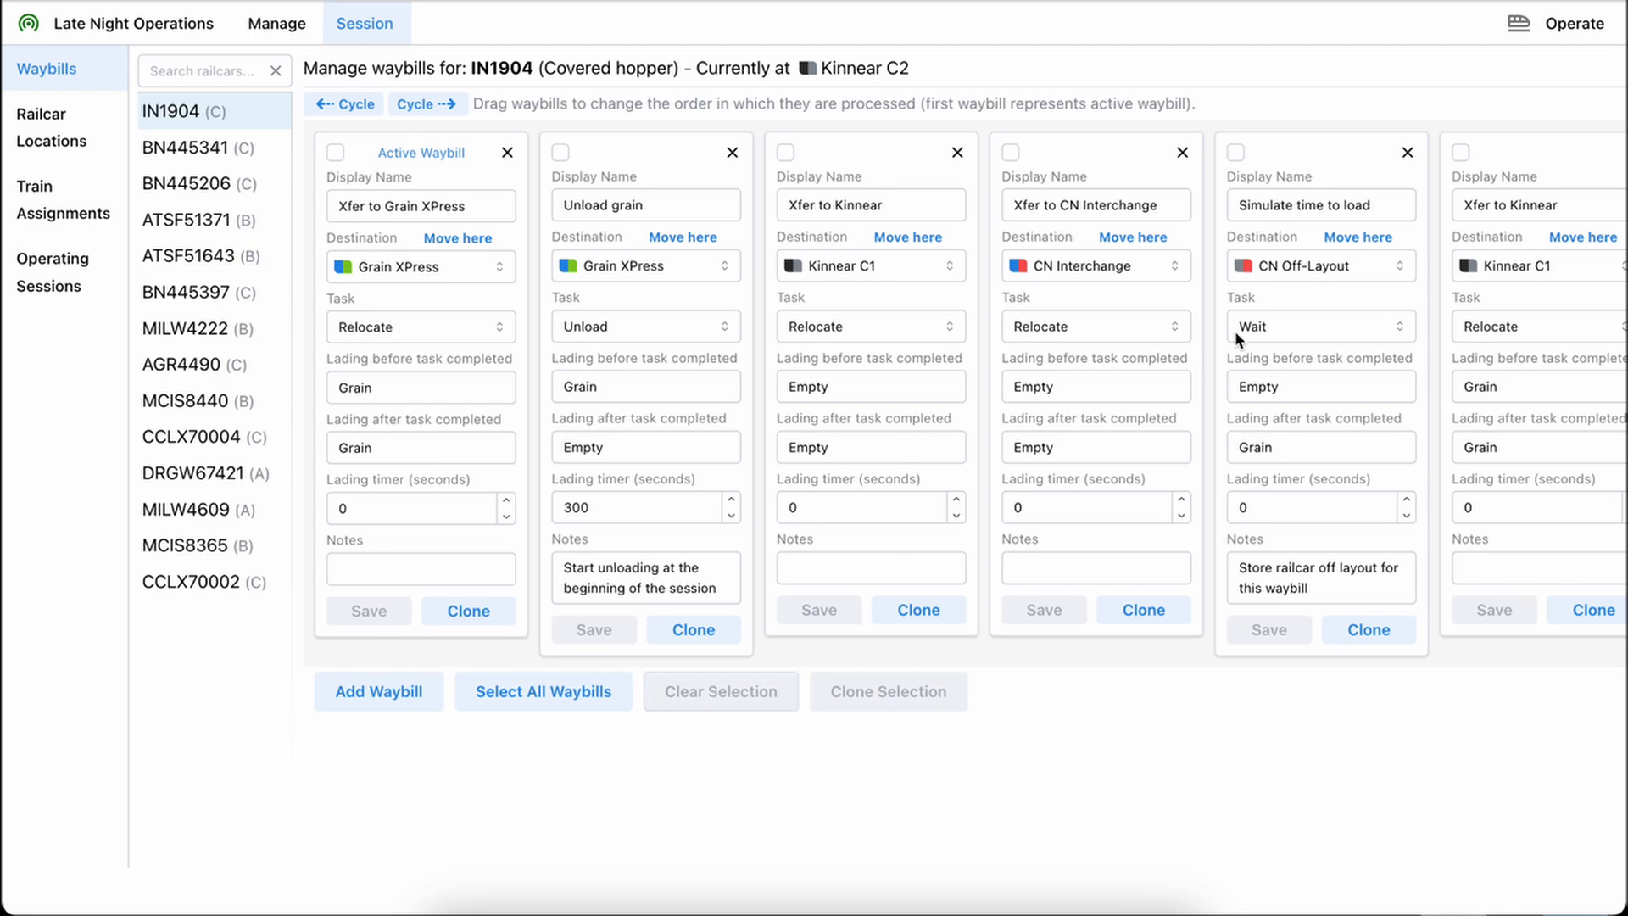
Clone railcar BN445206 as a new BN railcar with road number 111111 and save it
{"action": "left_click", "coordinate": [271, 20]}
{"action": "left_click", "coordinate": [36, 207]}
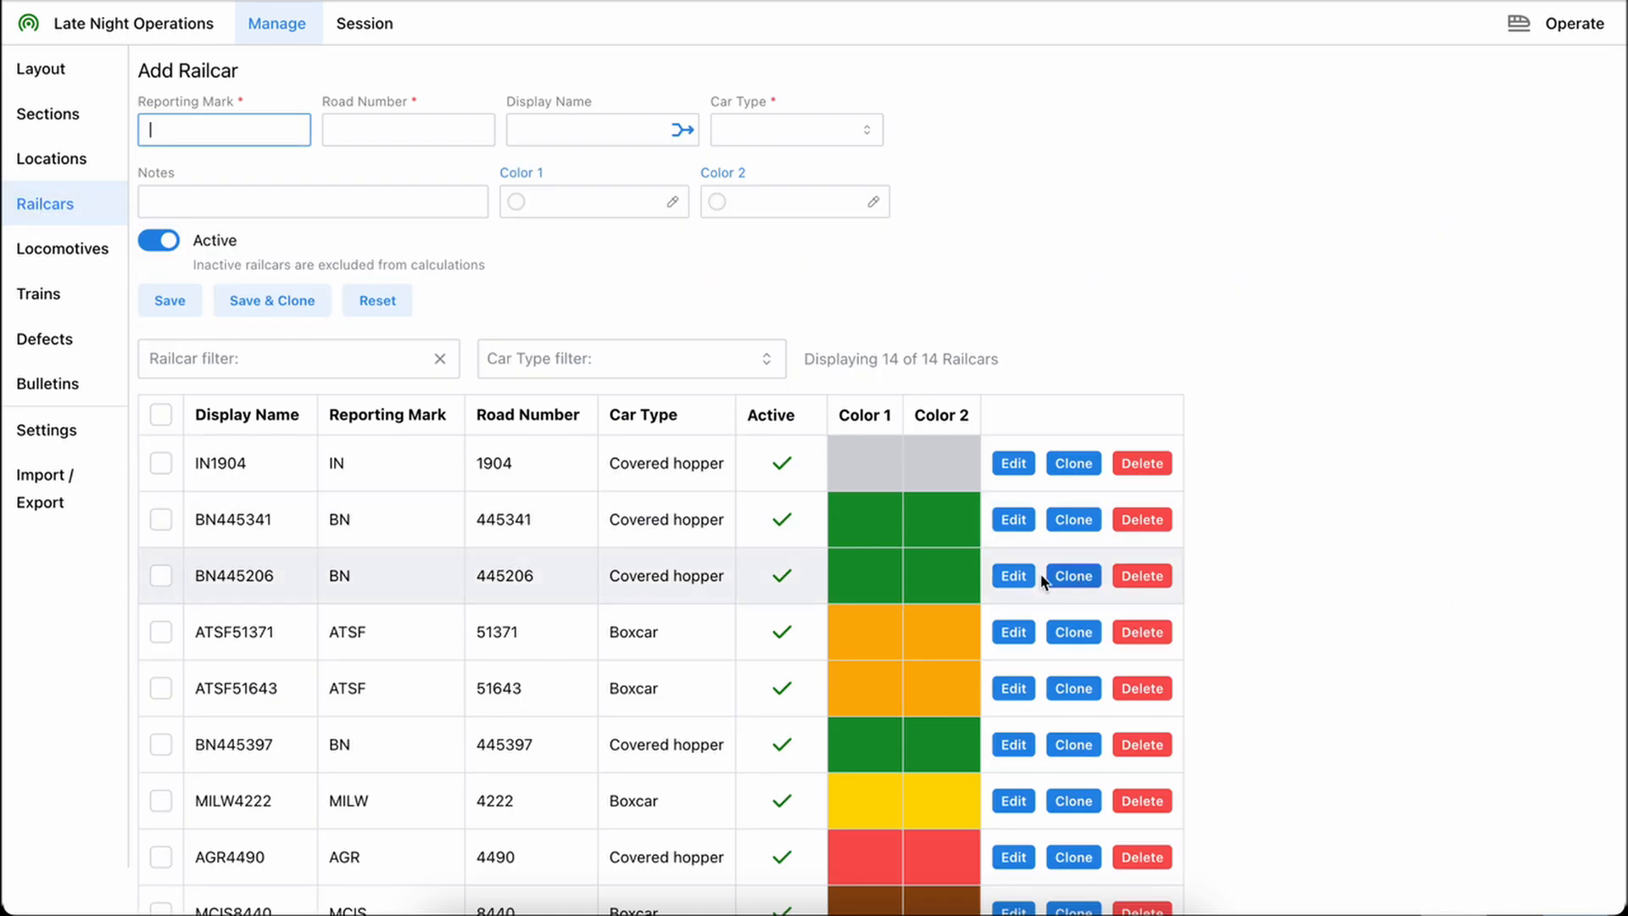
{"action": "left_click", "coordinate": [1074, 577]}
{"action": "left_click", "coordinate": [407, 134]}
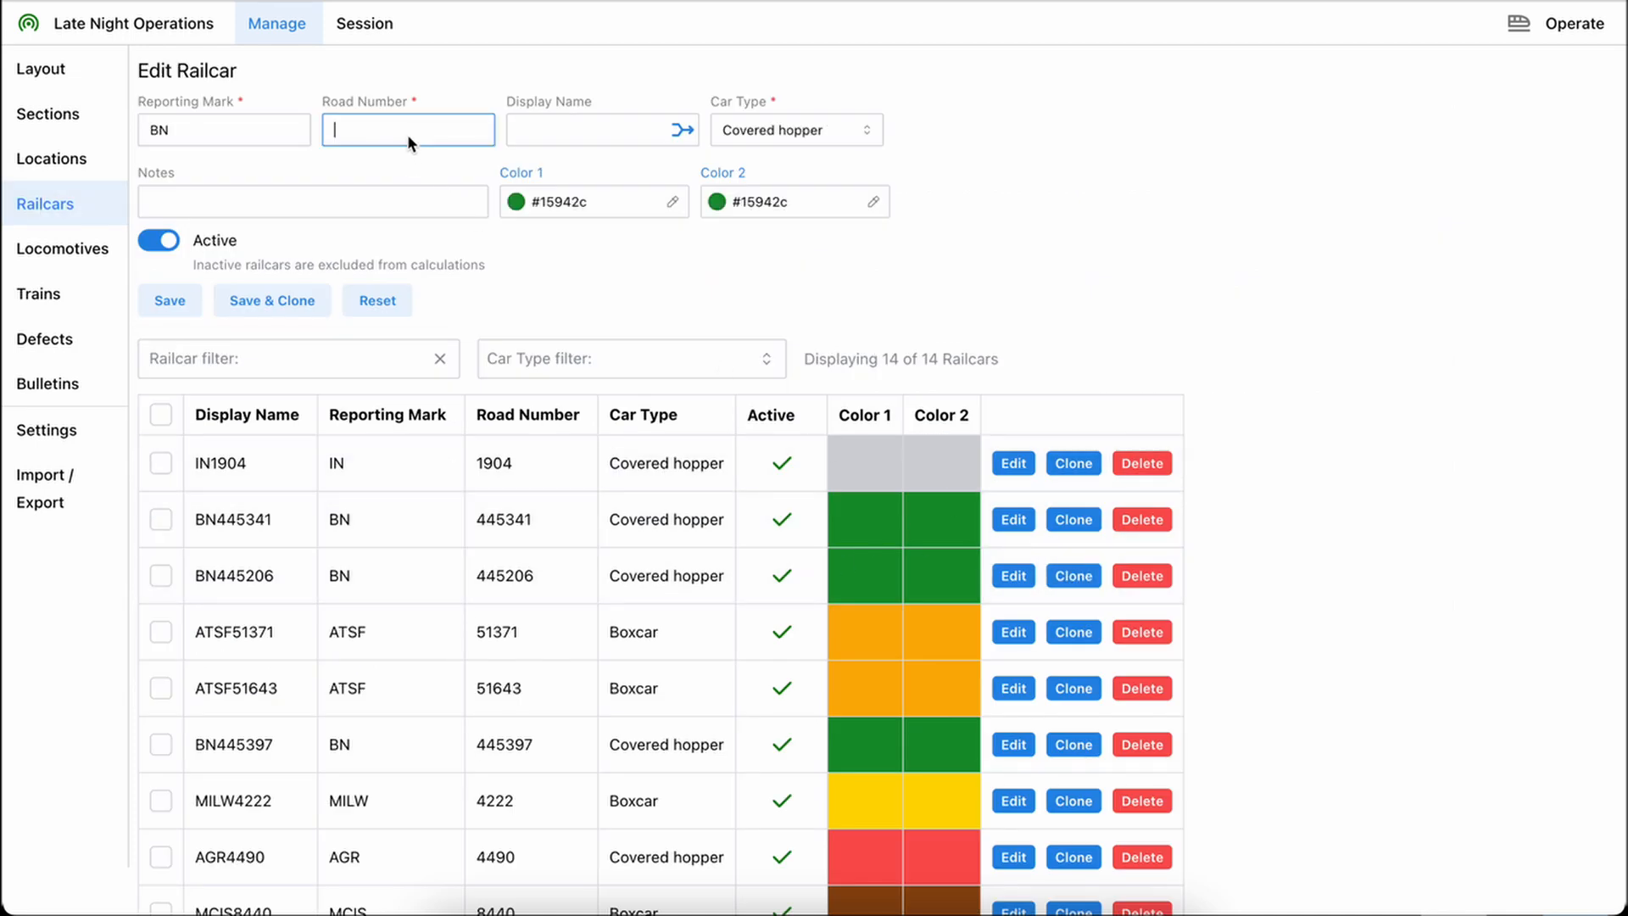
{"action": "type", "text": "111111"}
{"action": "left_click", "coordinate": [682, 129]}
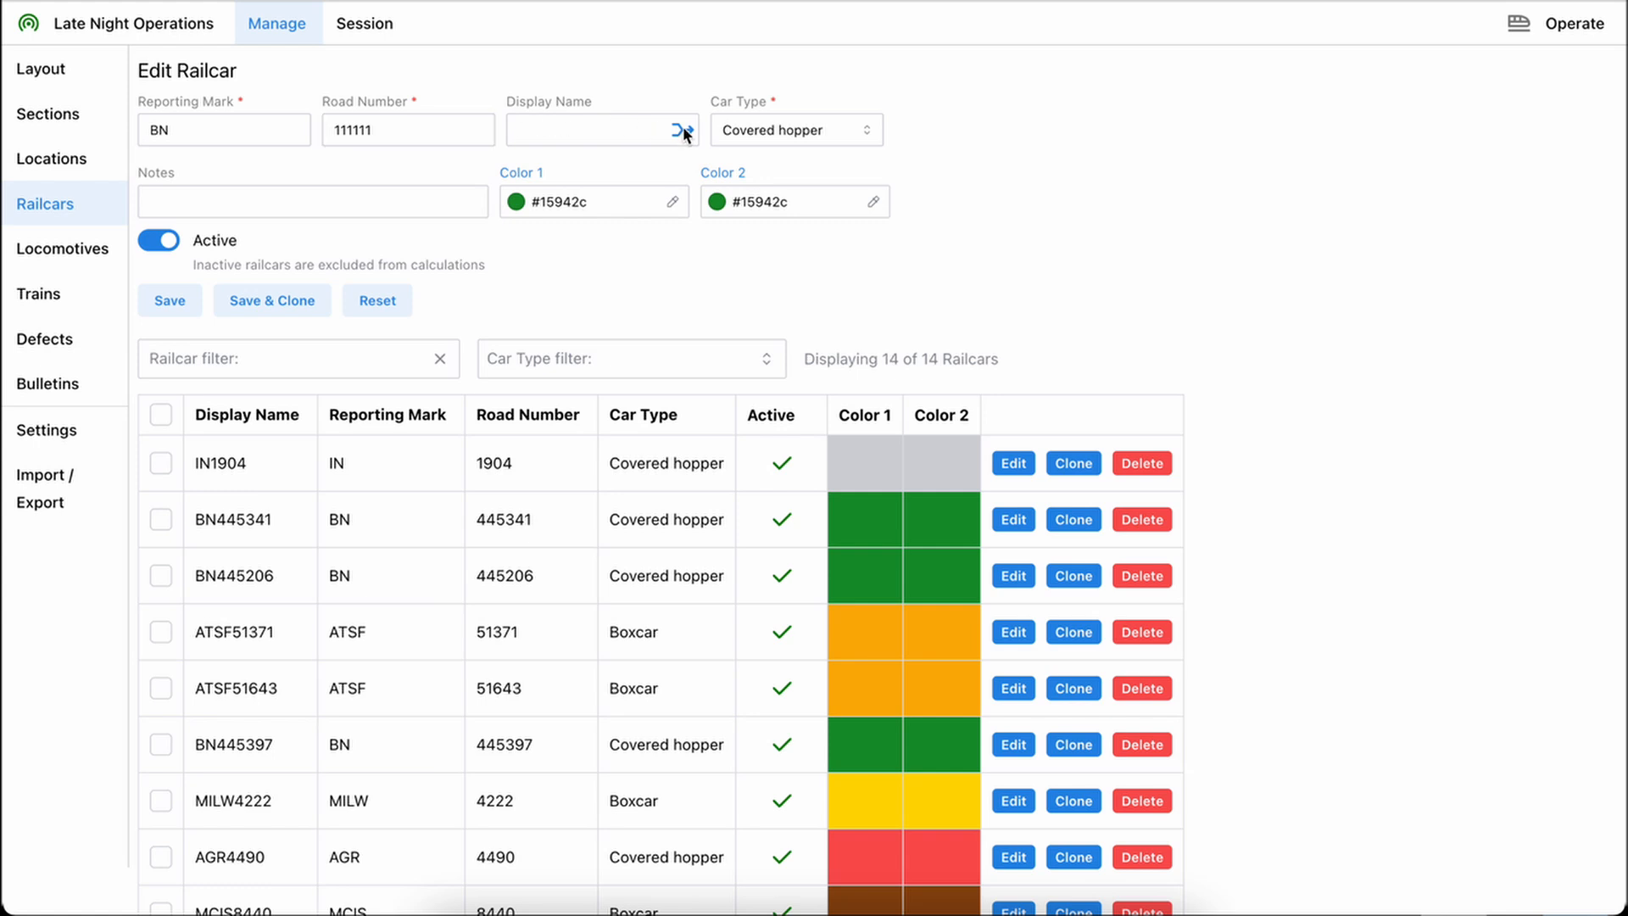
{"action": "left_click", "coordinate": [170, 300]}
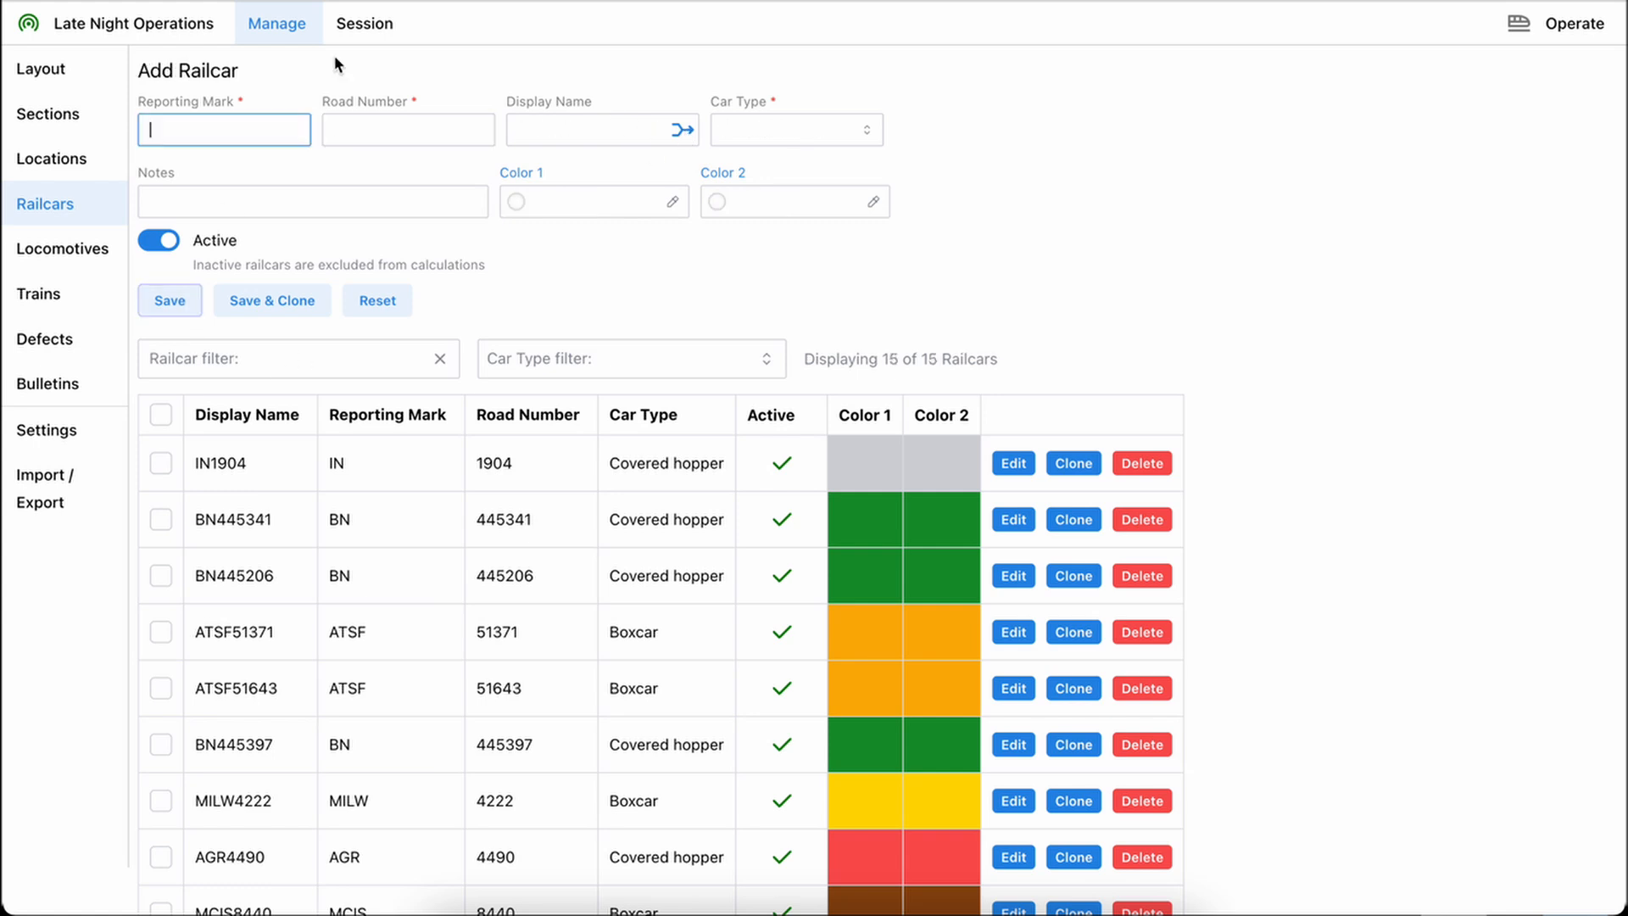
Add a session waybill for railcar BN111111 named "Xfer Interchange" with CN Interchange as its destination
{"action": "left_click", "coordinate": [366, 22]}
{"action": "left_click", "coordinate": [73, 71]}
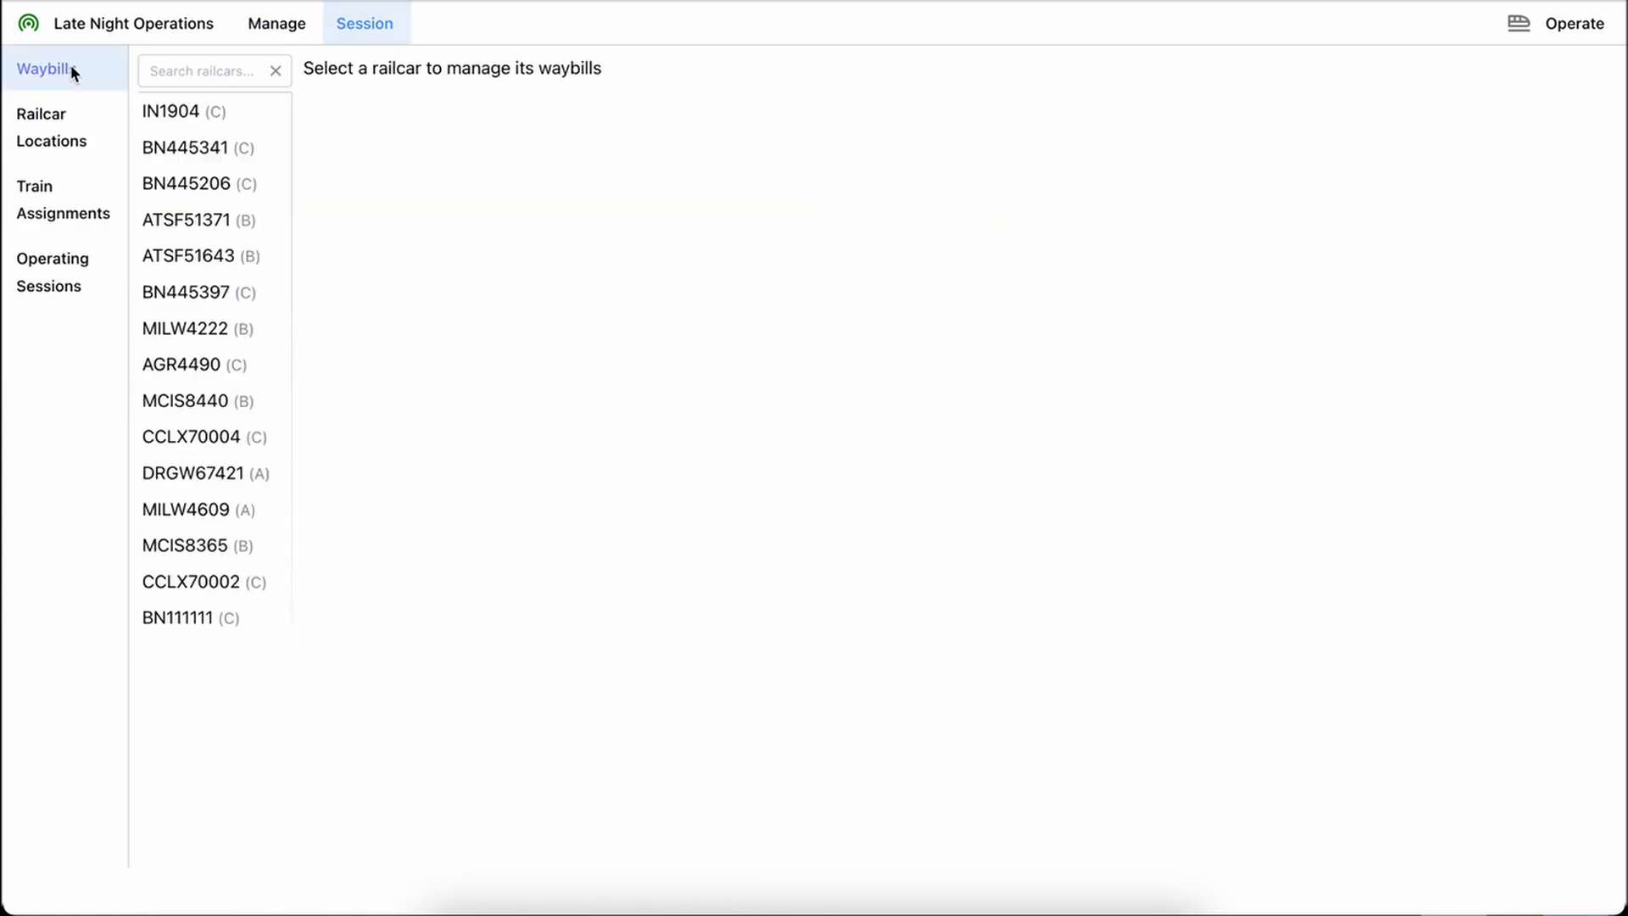
{"action": "left_click", "coordinate": [196, 615]}
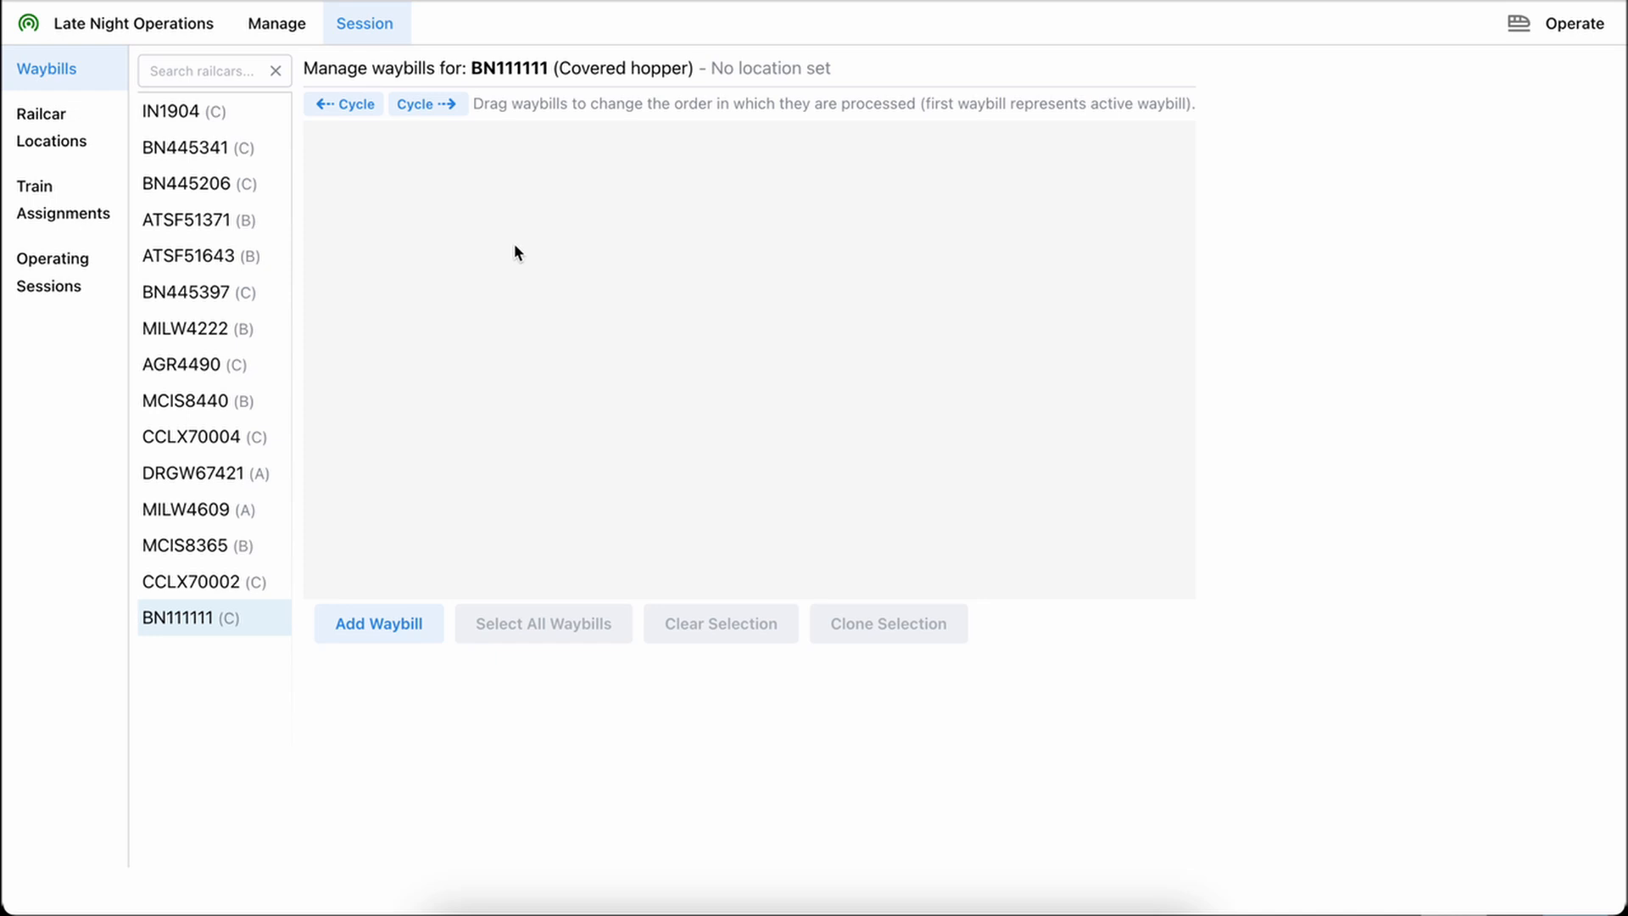
{"action": "left_click", "coordinate": [398, 623]}
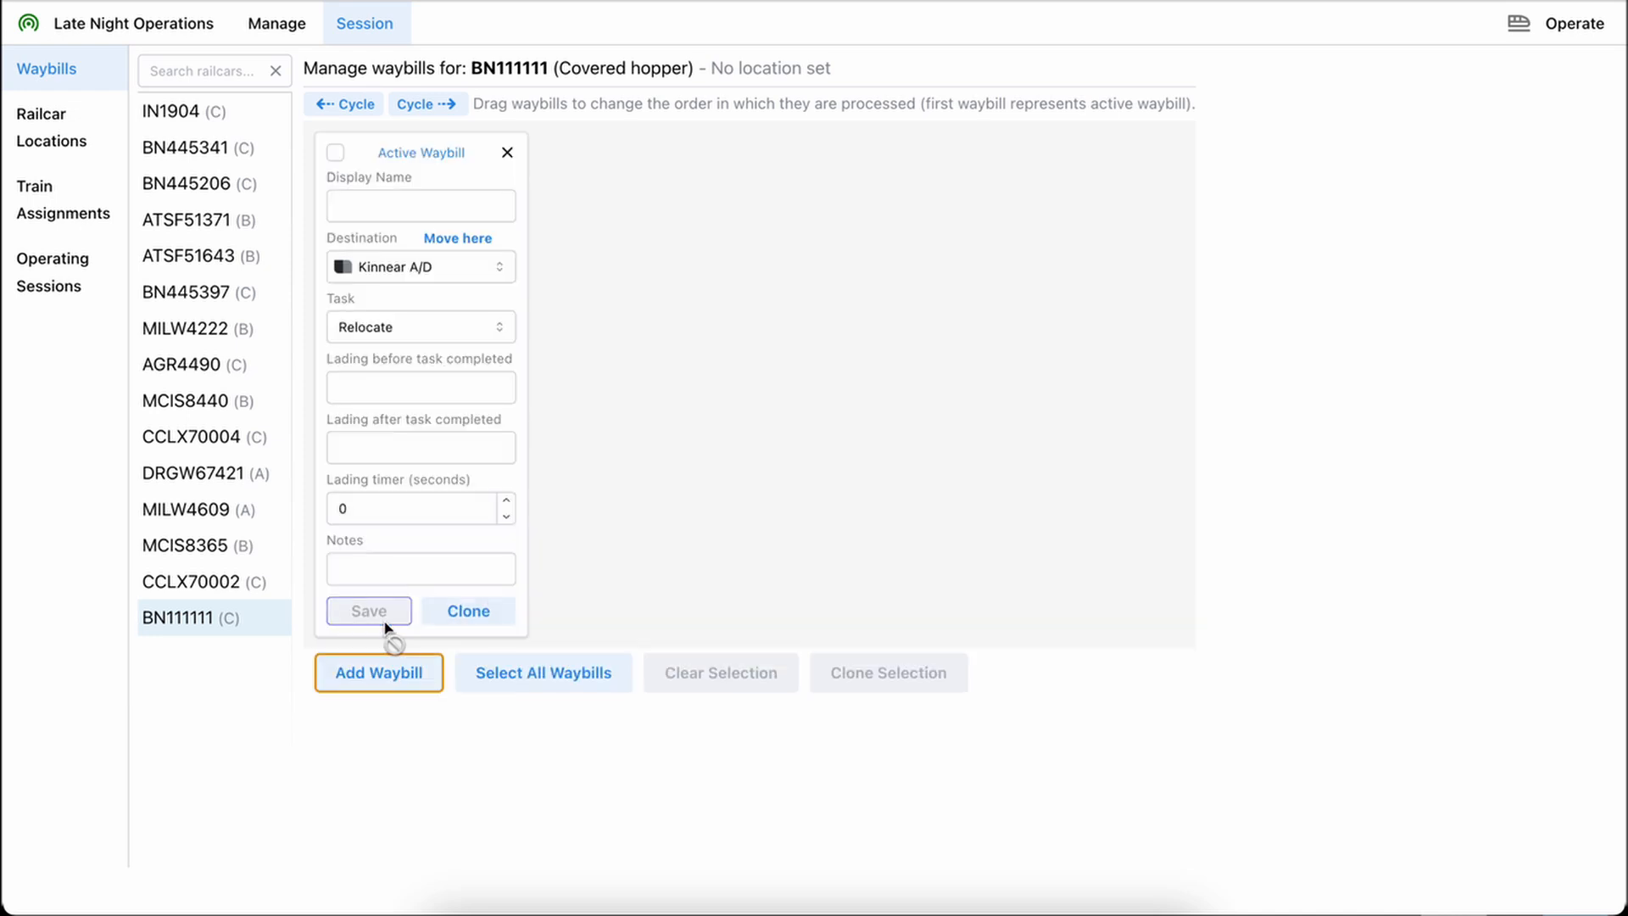
{"action": "left_click", "coordinate": [386, 207]}
{"action": "type", "text": "Xfer"}
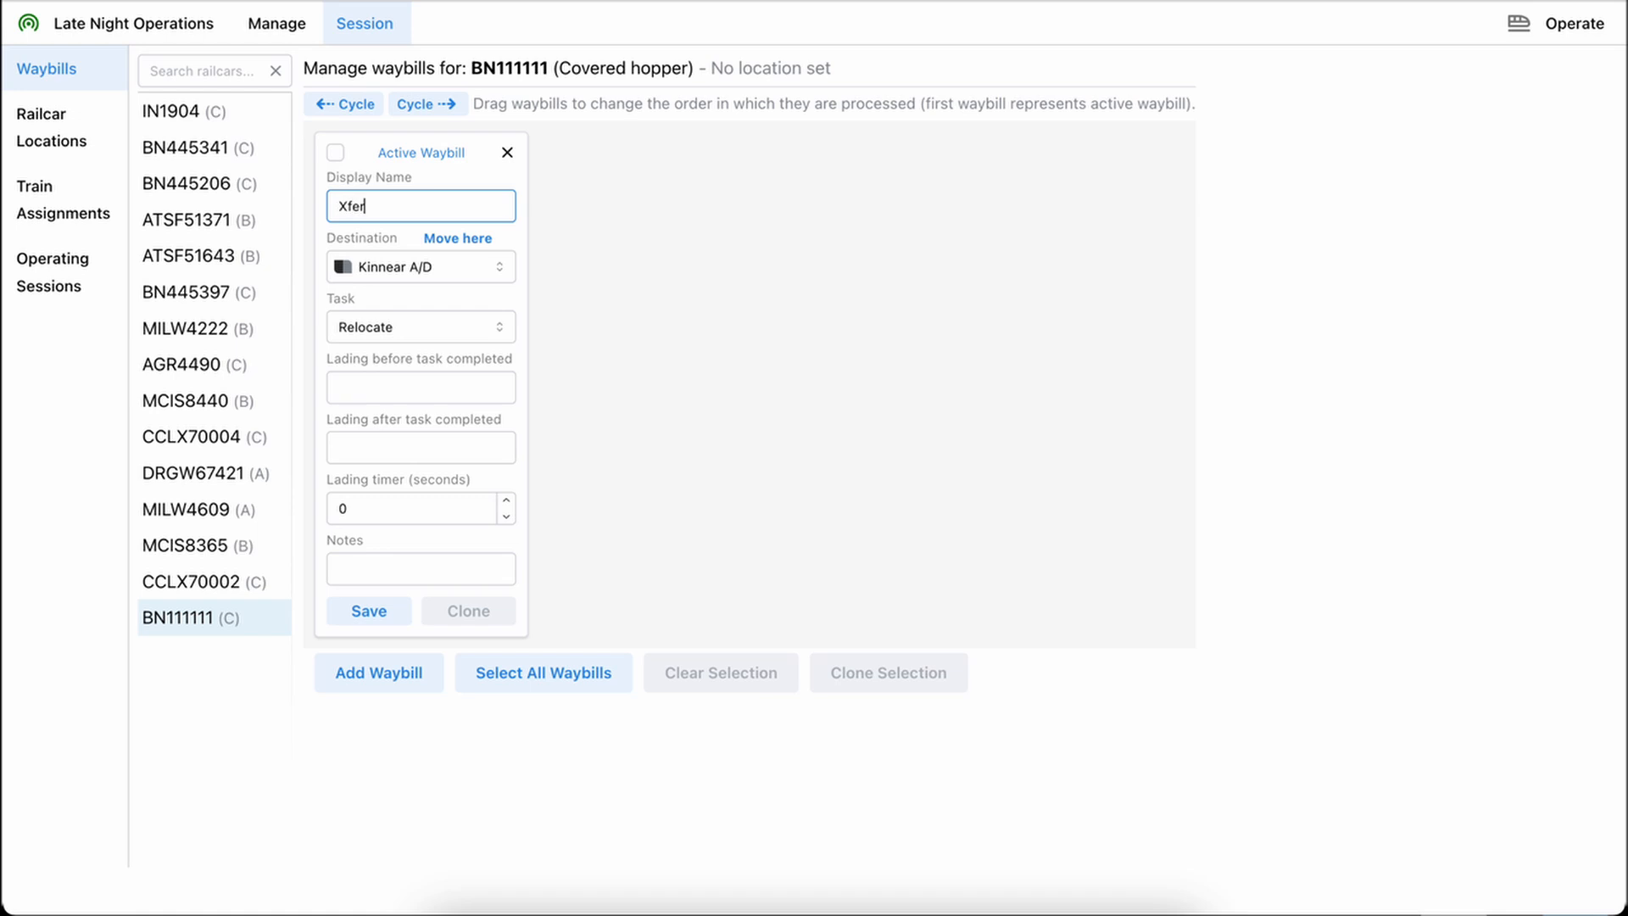
{"action": "type", "text": " Interchange"}
{"action": "left_click", "coordinate": [395, 268]}
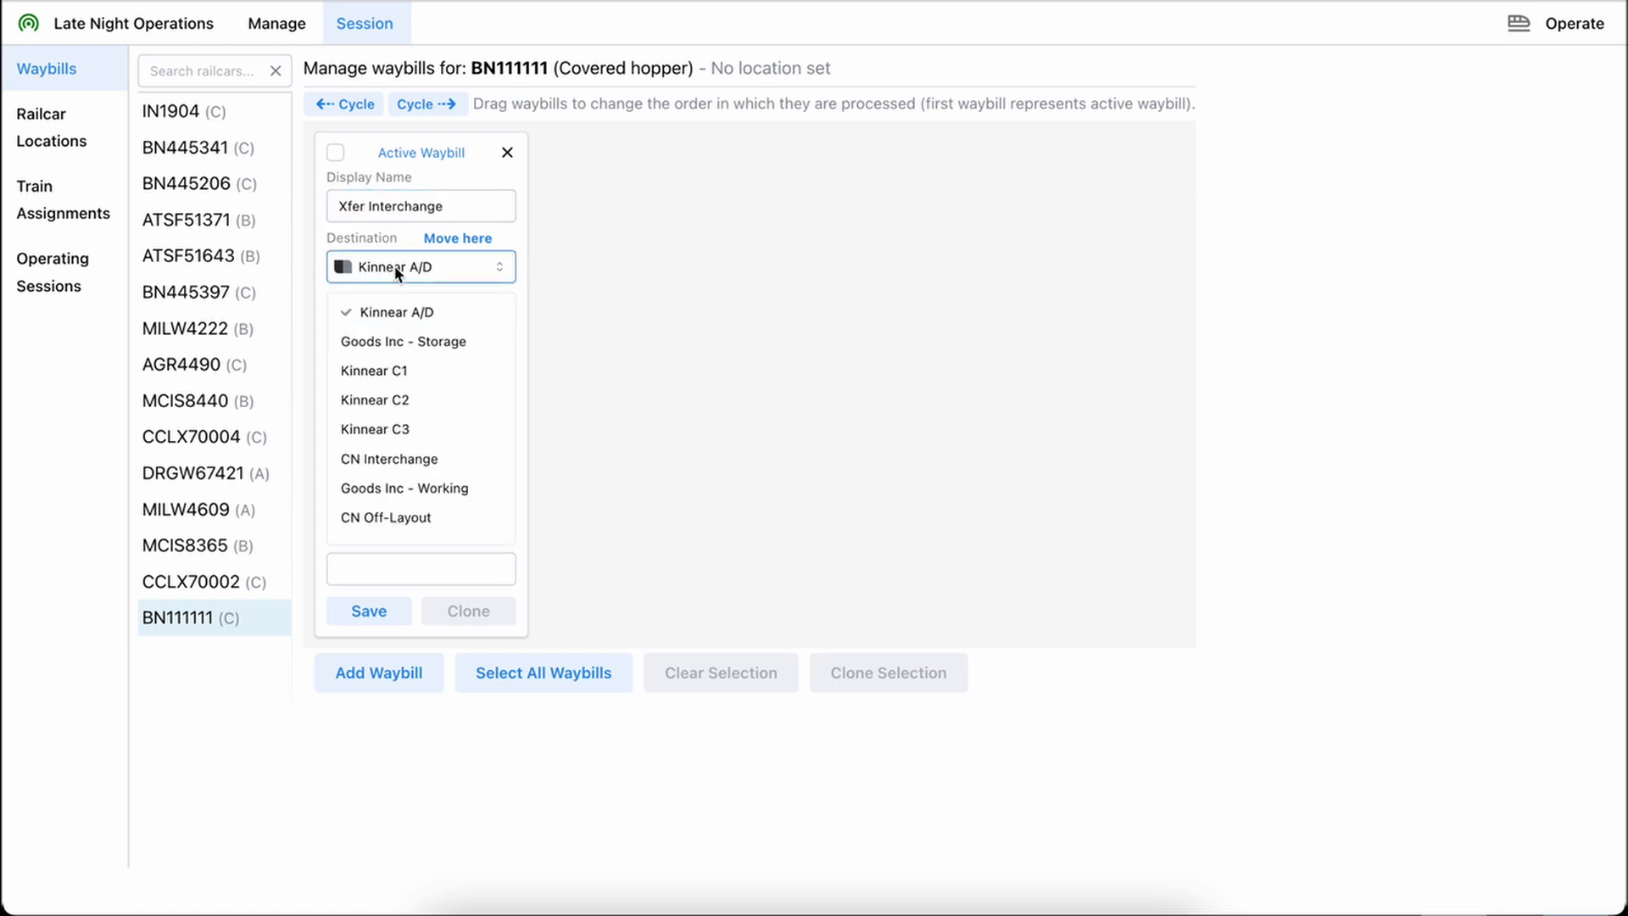
{"action": "left_click", "coordinate": [386, 458]}
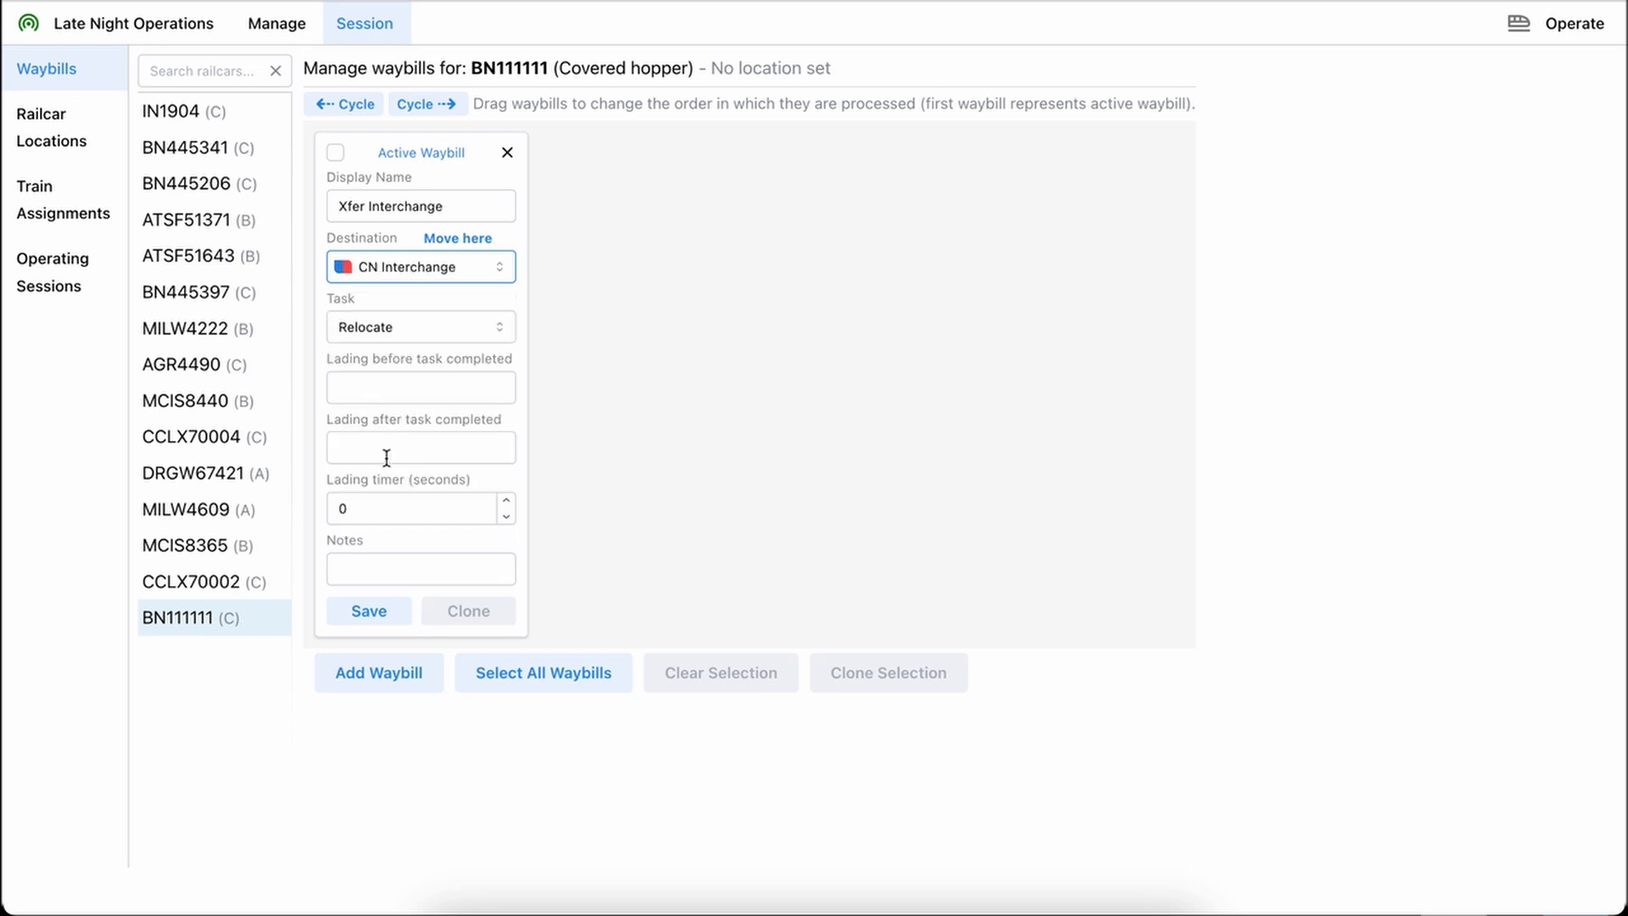
Keep the waybill's task as Relocate, set the lading before and after completion to "Empty", and save the waybill
{"action": "left_click", "coordinate": [412, 325]}
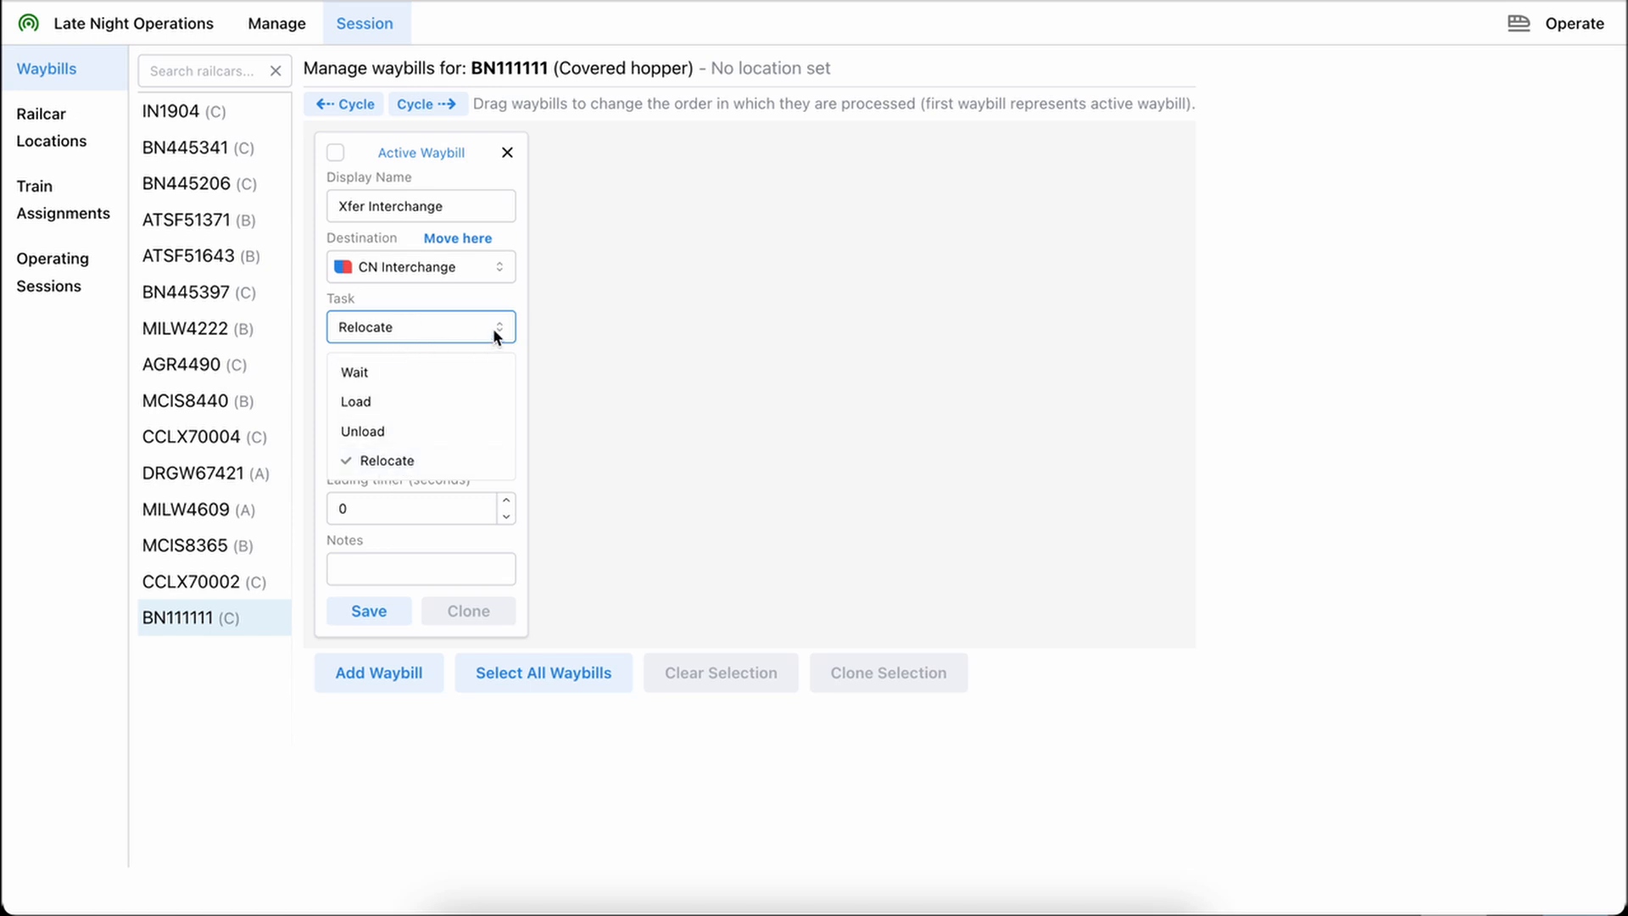
{"action": "left_click", "coordinate": [524, 315]}
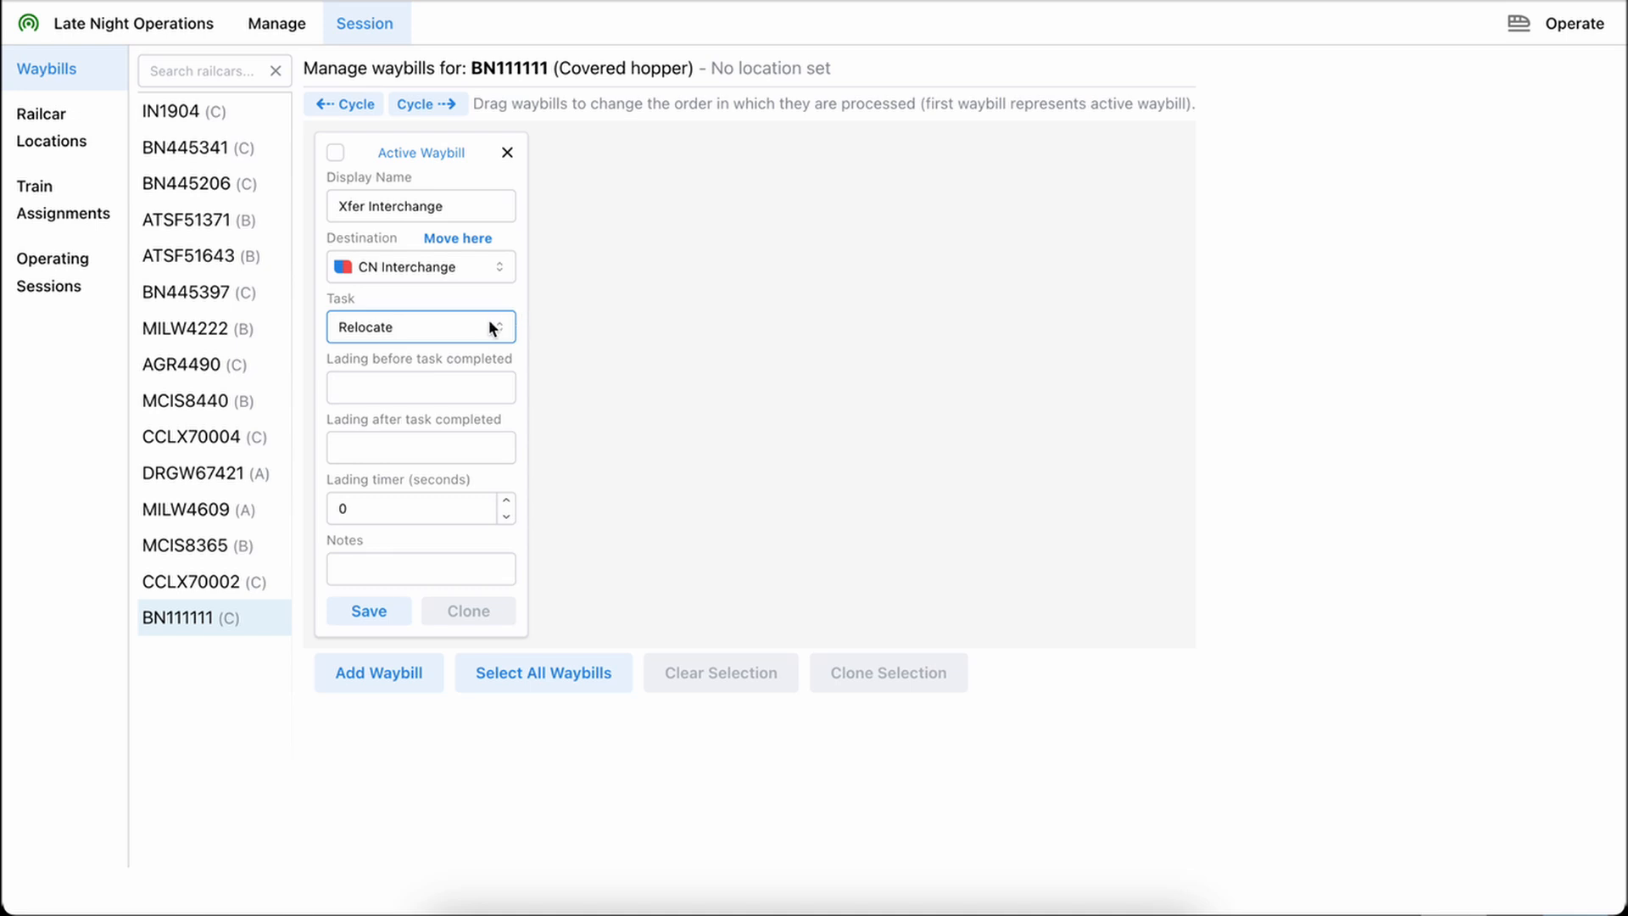
{"action": "left_click", "coordinate": [378, 390]}
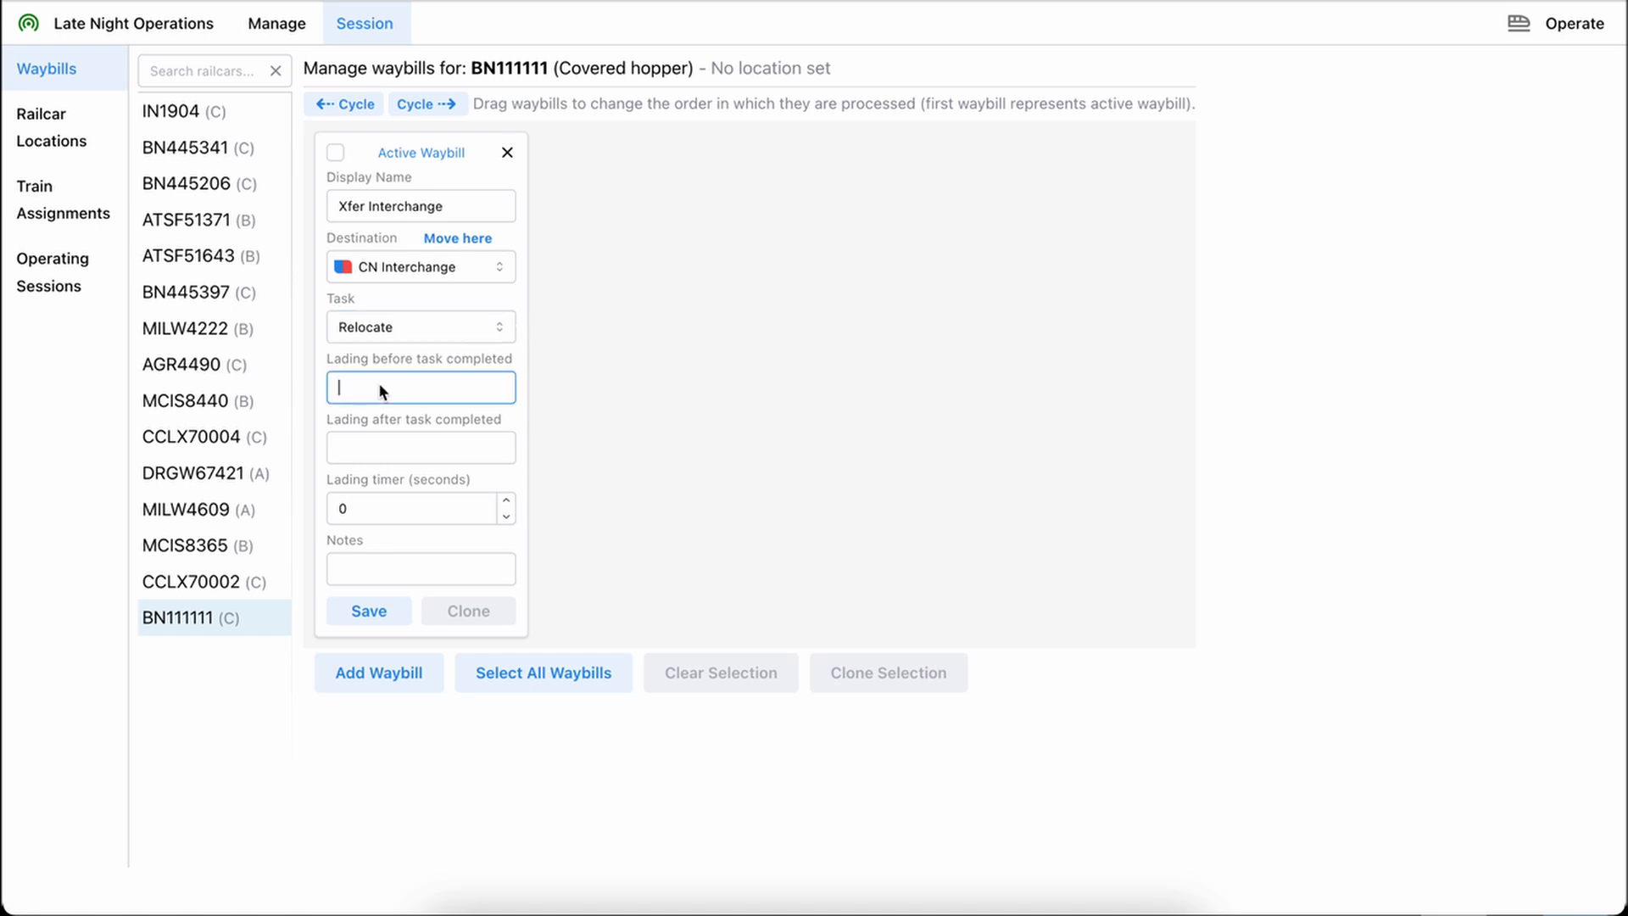
{"action": "type", "text": "Empty"}
{"action": "left_click", "coordinate": [387, 444]}
{"action": "type", "text": "Empty"}
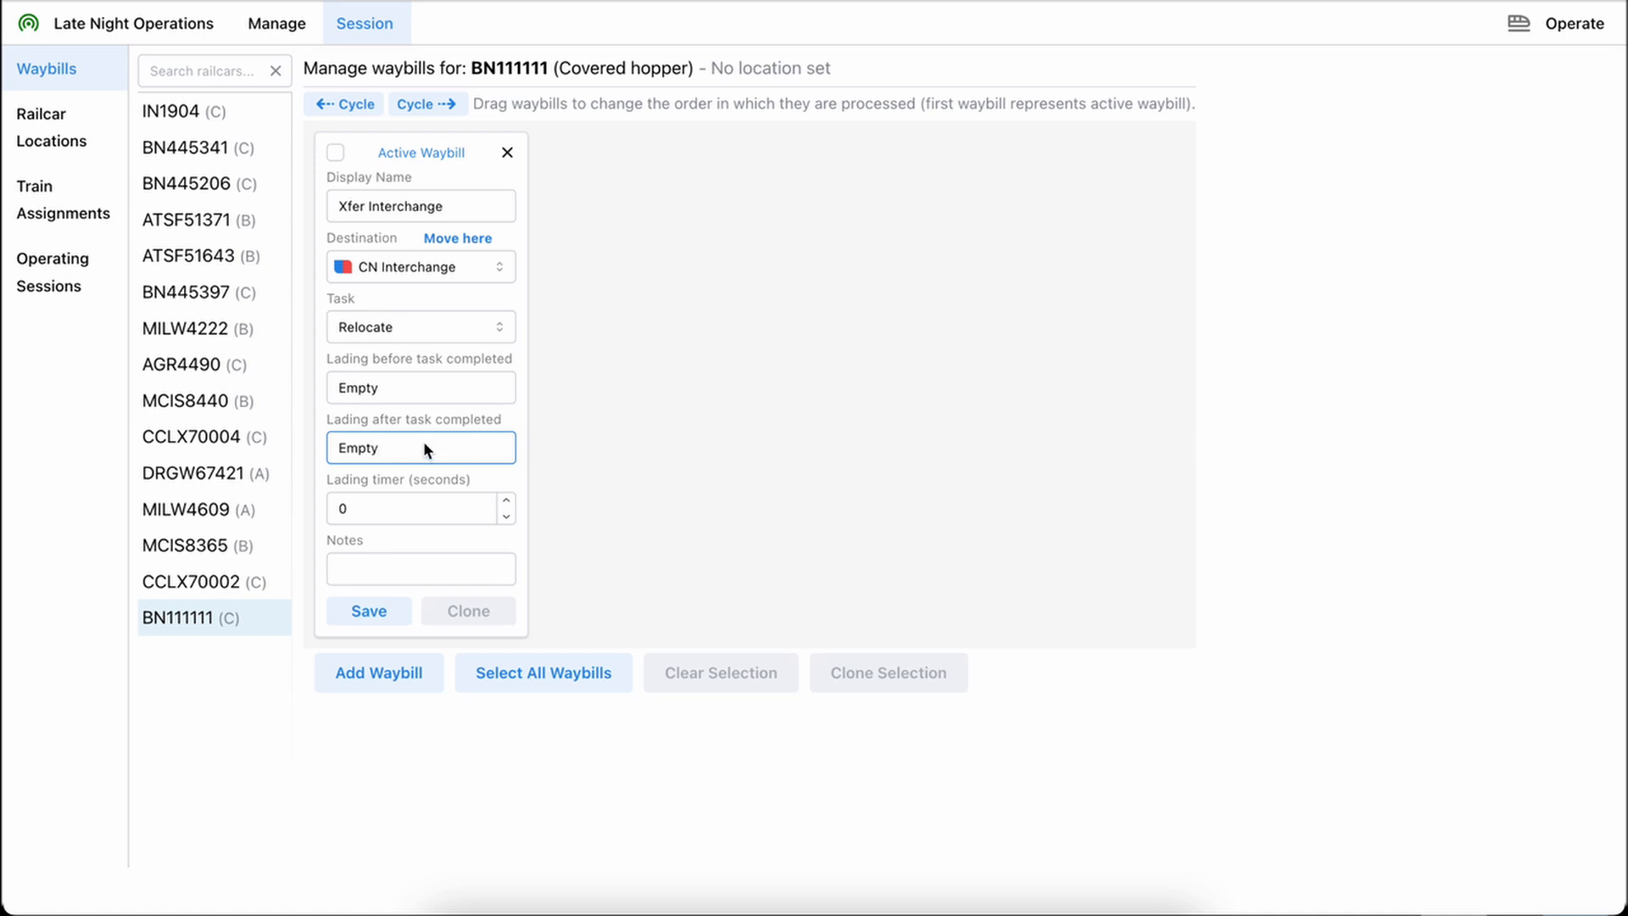
{"action": "left_click", "coordinate": [341, 441]}
{"action": "left_click", "coordinate": [380, 513]}
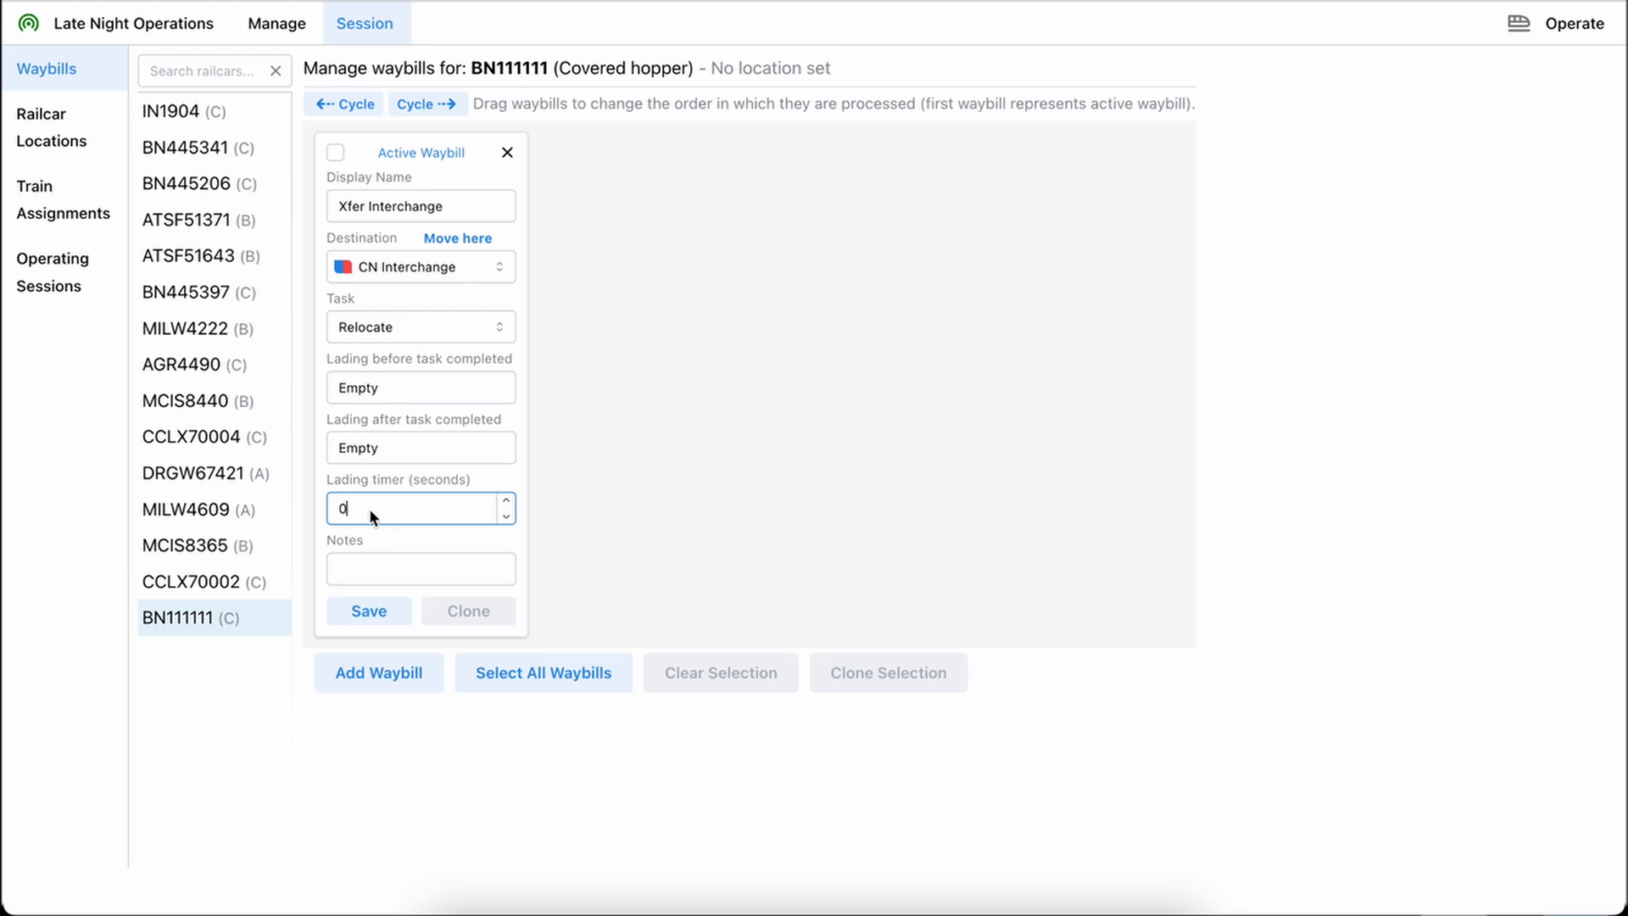
{"action": "double_click", "coordinate": [340, 507]}
{"action": "left_click", "coordinate": [373, 565]}
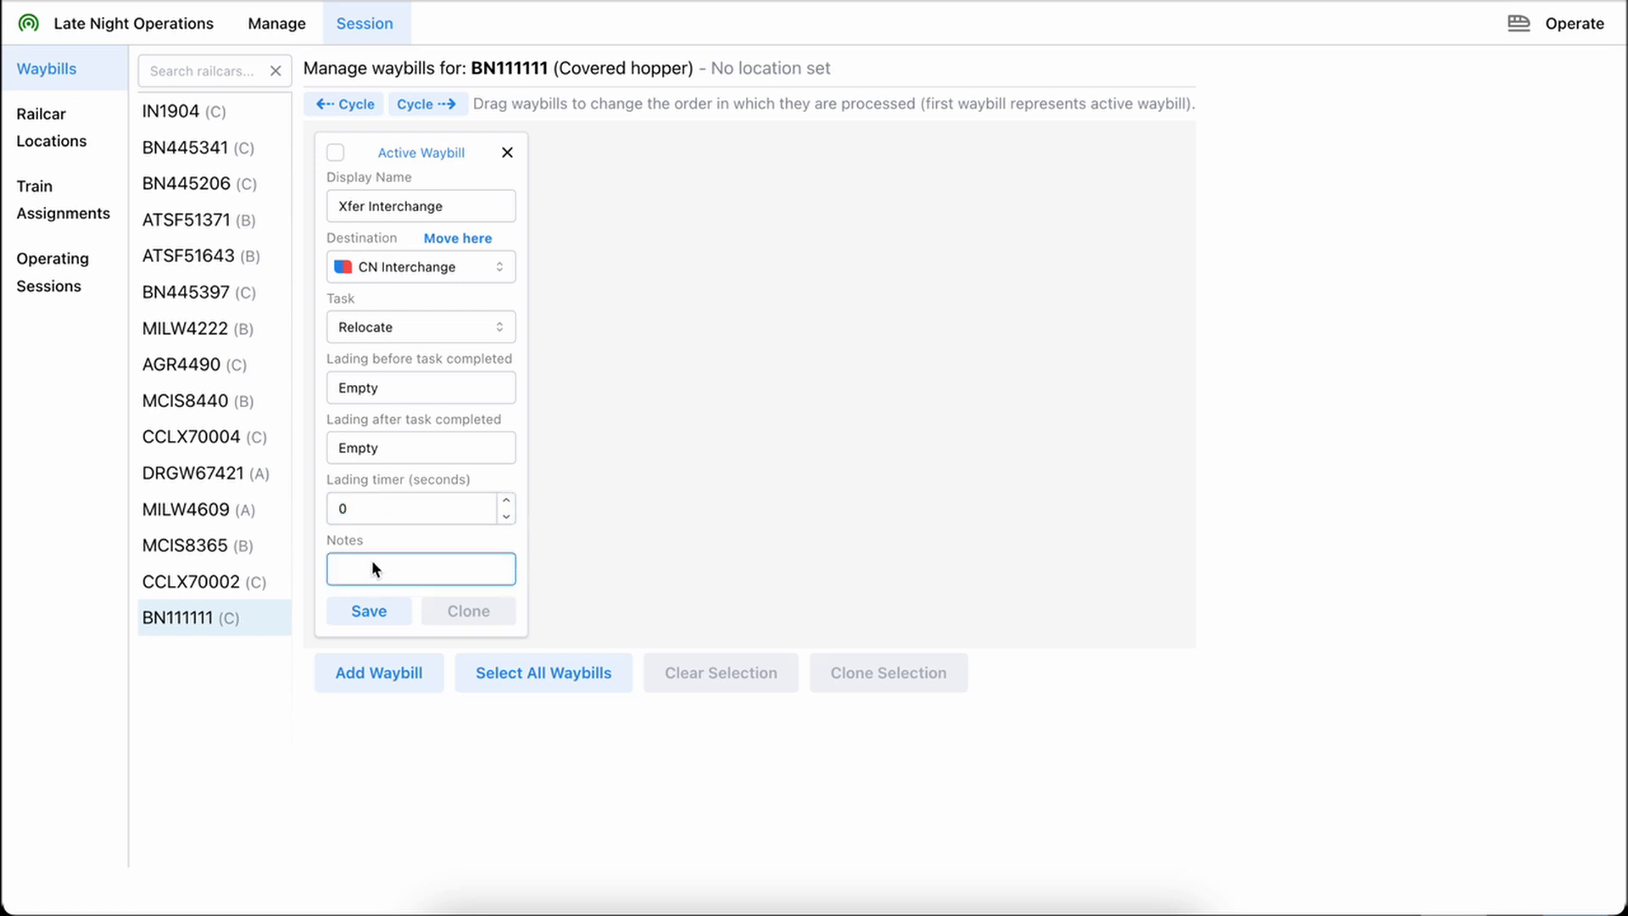
{"action": "left_click", "coordinate": [368, 610]}
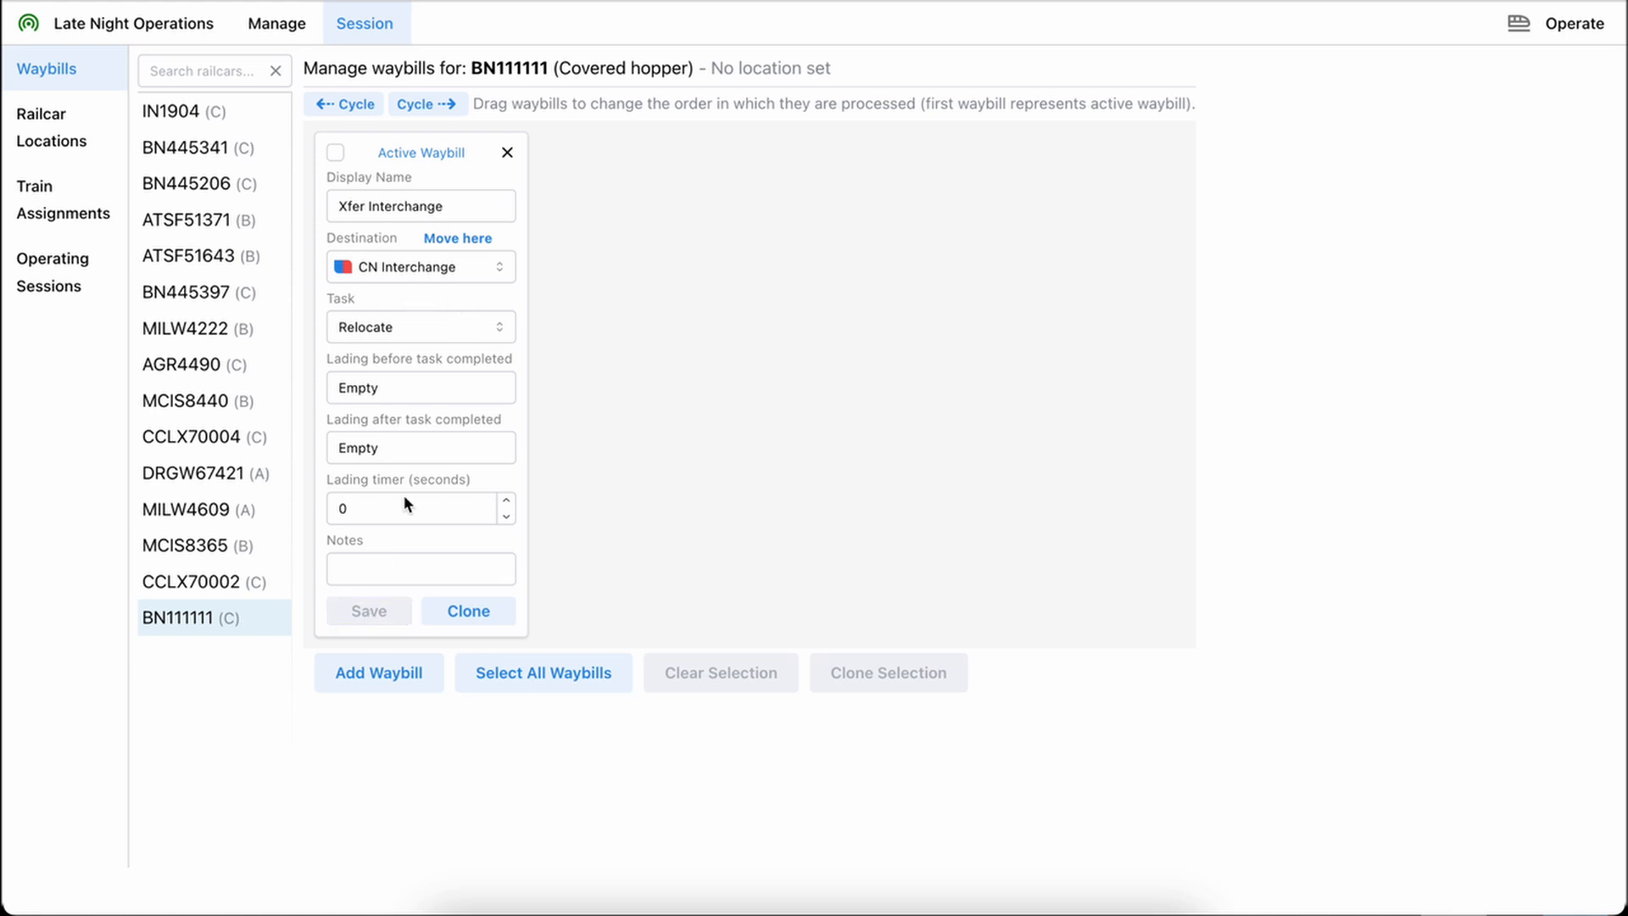
Clone the Xfer Interchange waybill, rename the copy "Xfer Kinnear", set its destination to Kinnear A/D, and save it
{"action": "left_click", "coordinate": [492, 614]}
{"action": "double_click", "coordinate": [615, 206]}
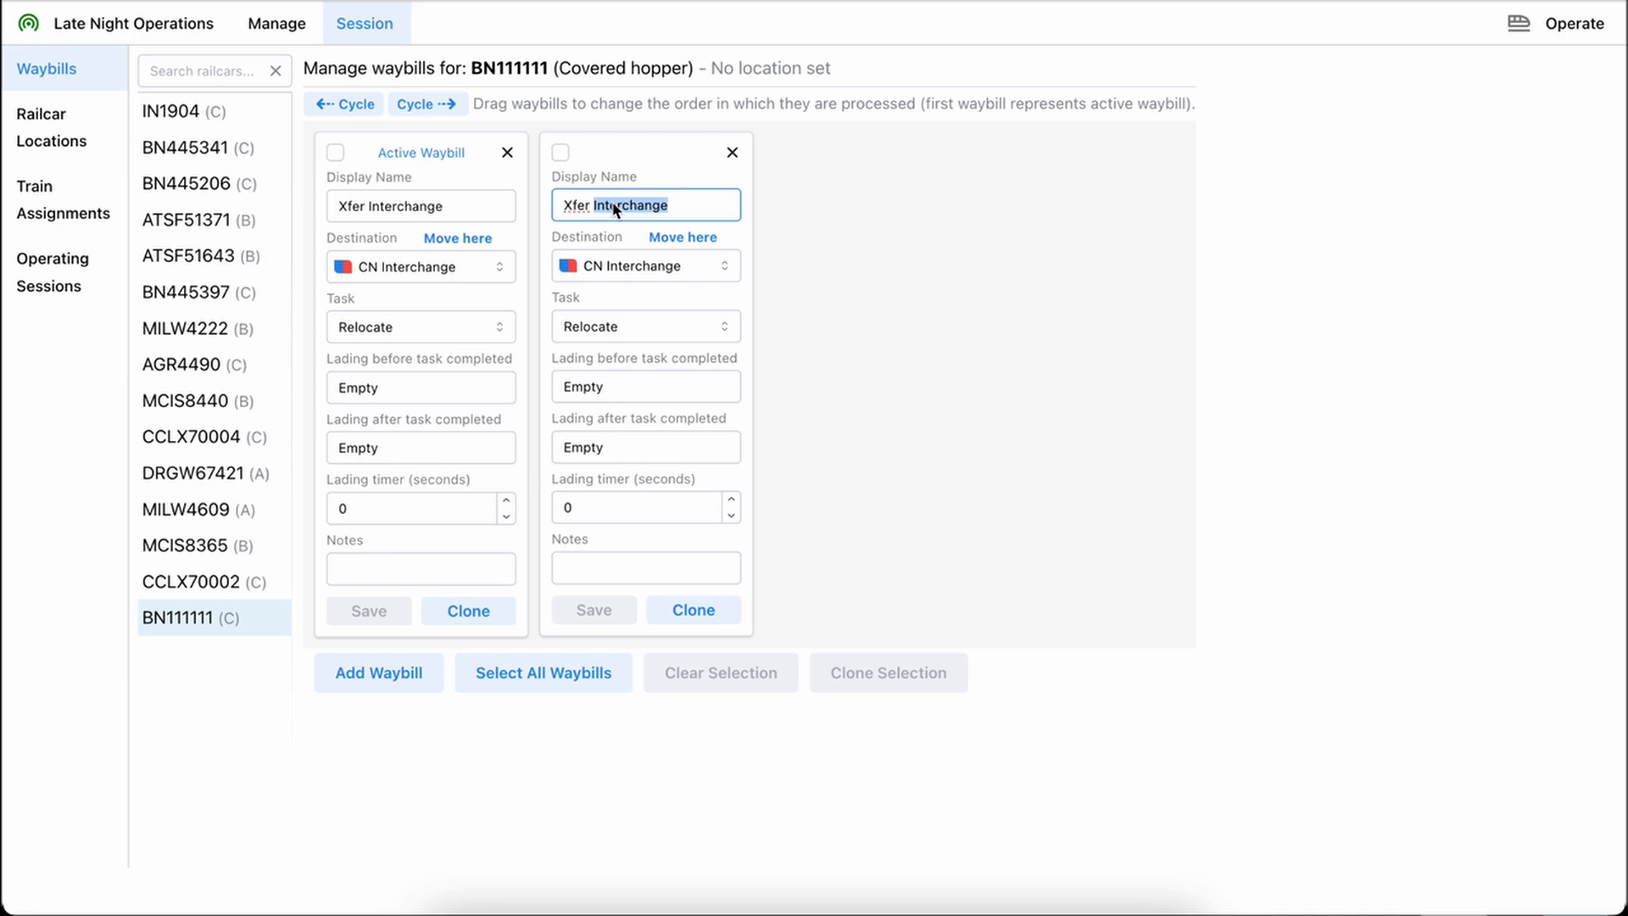
{"action": "type", "text": "Kinnear"}
{"action": "left_click", "coordinate": [668, 269]}
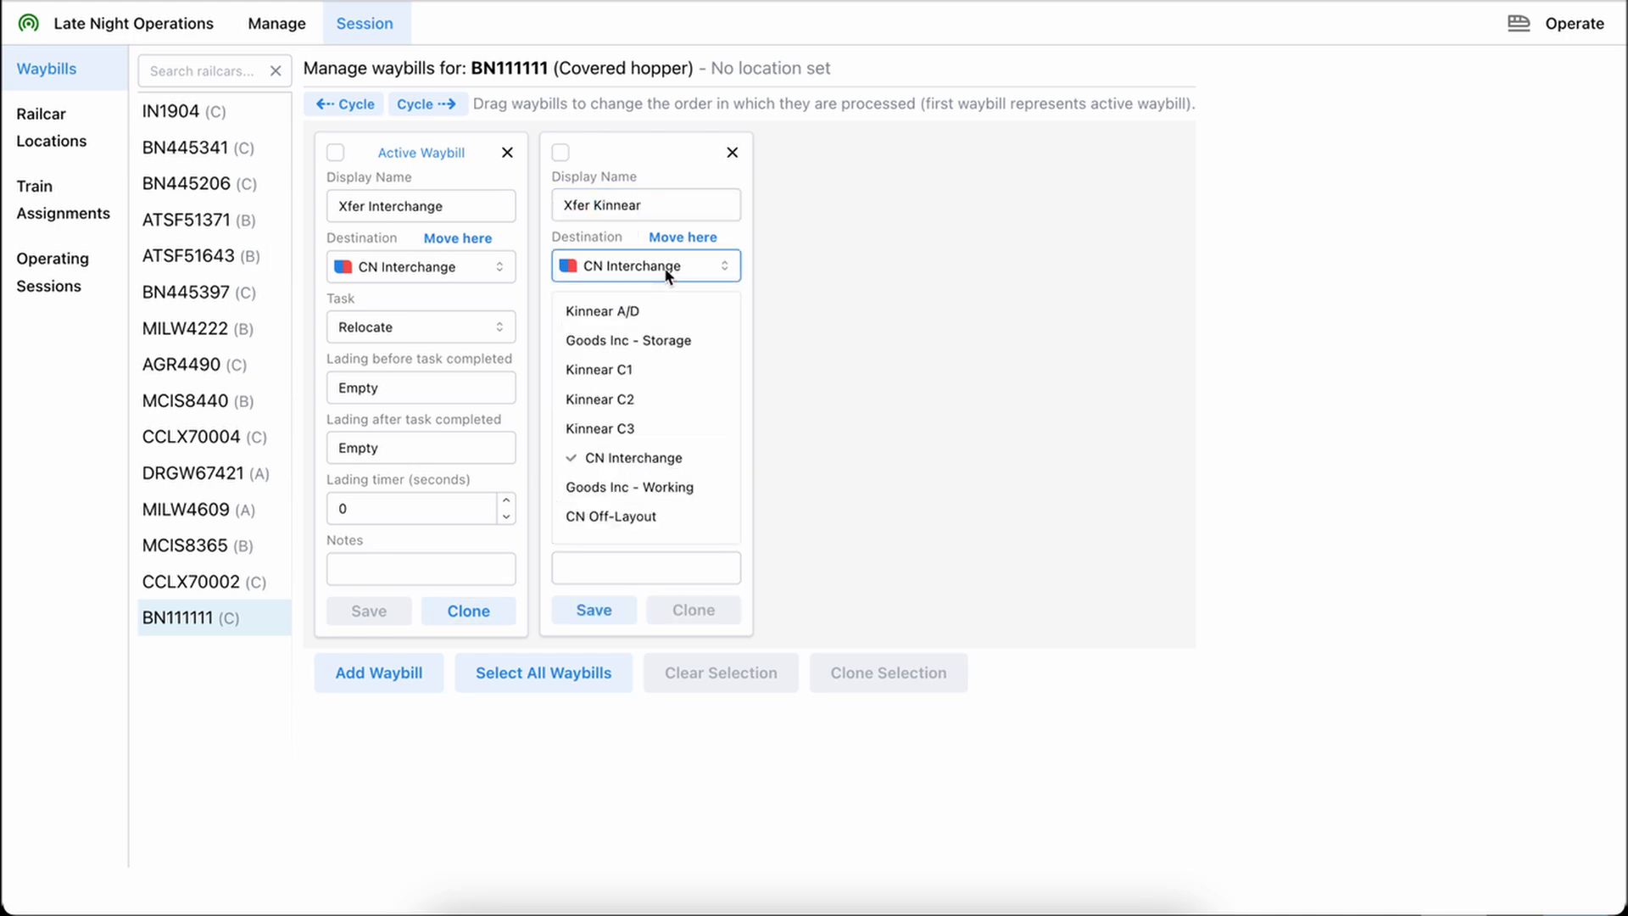
{"action": "left_click", "coordinate": [655, 311]}
{"action": "left_click", "coordinate": [591, 612]}
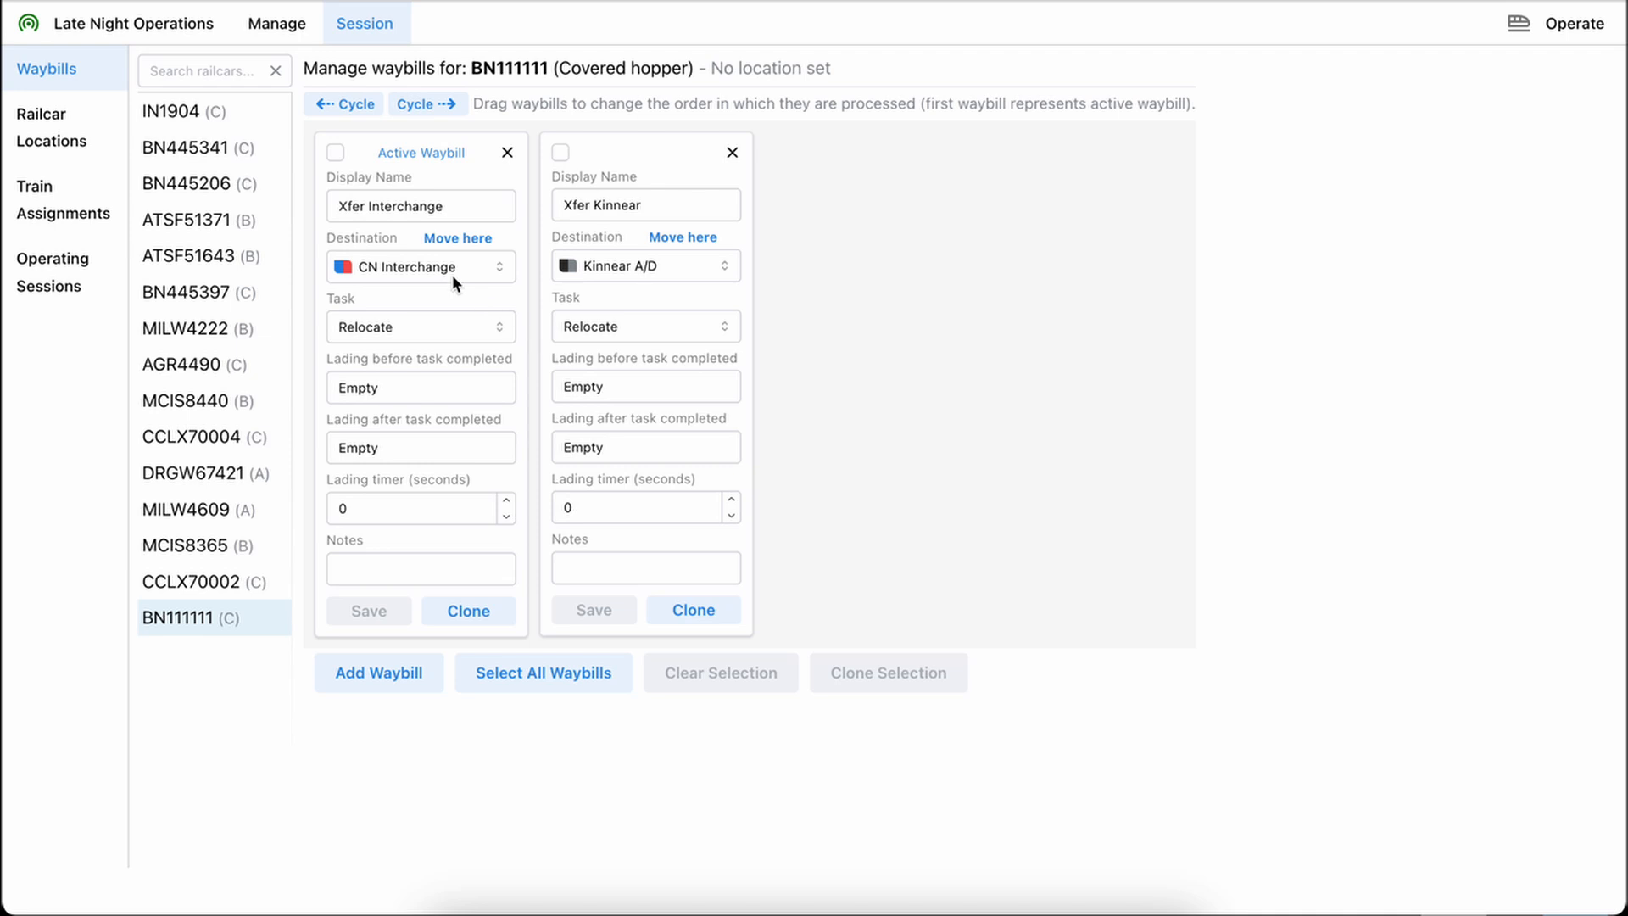
Clone all of railcar BN445341's waybills to BN111111, overwriting its existing waybills
{"action": "left_click", "coordinate": [201, 154]}
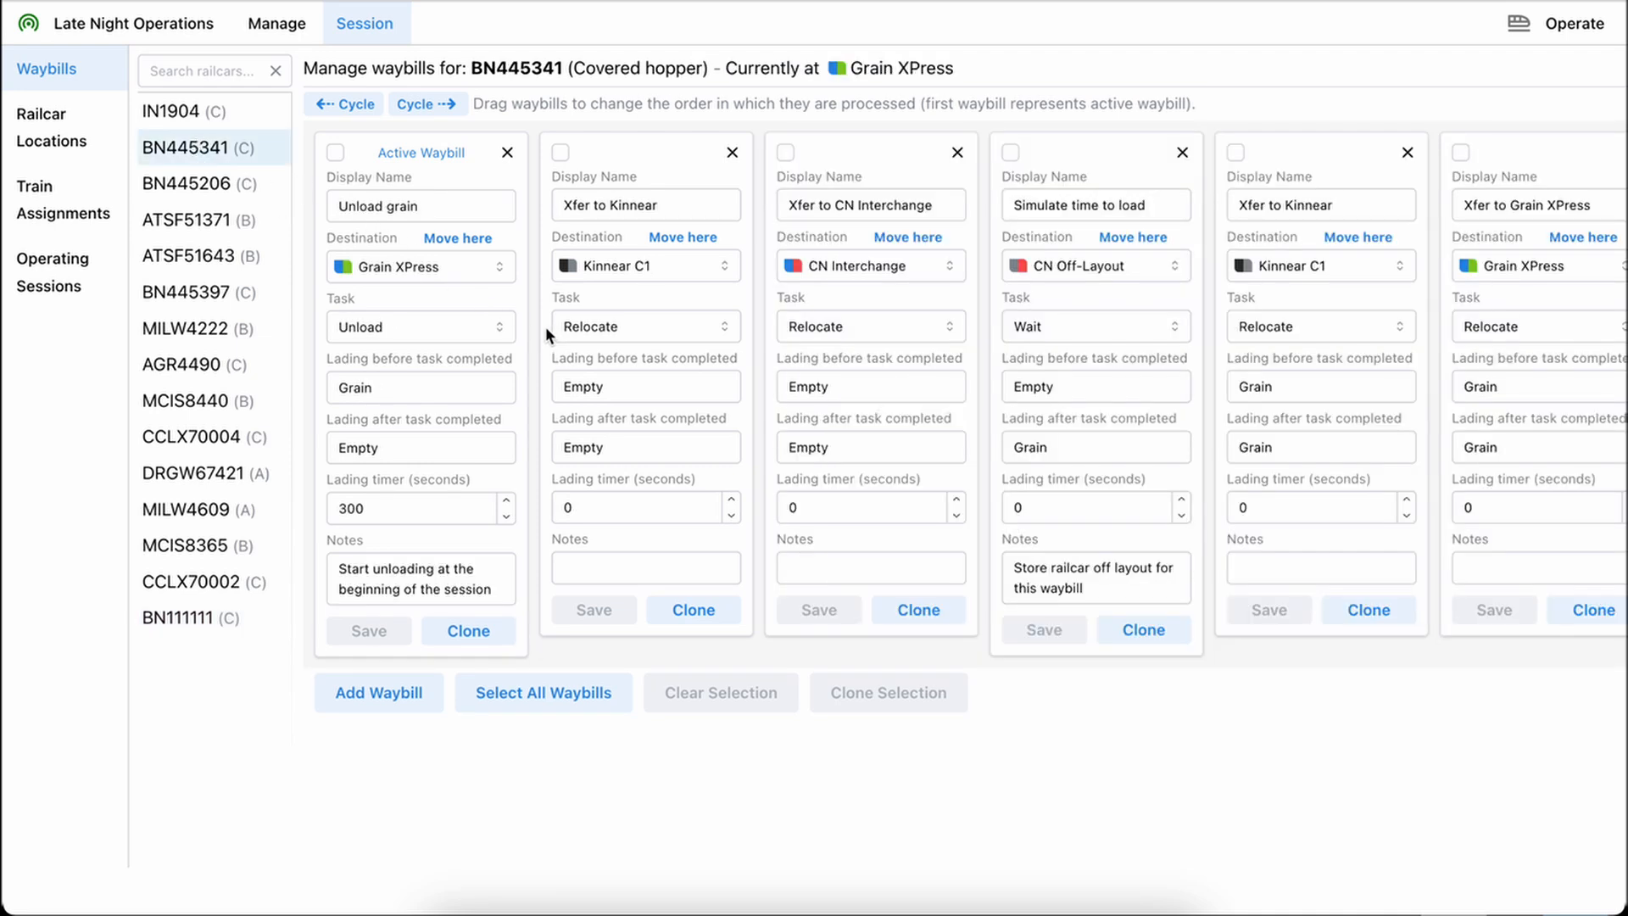
{"action": "left_click", "coordinate": [526, 694]}
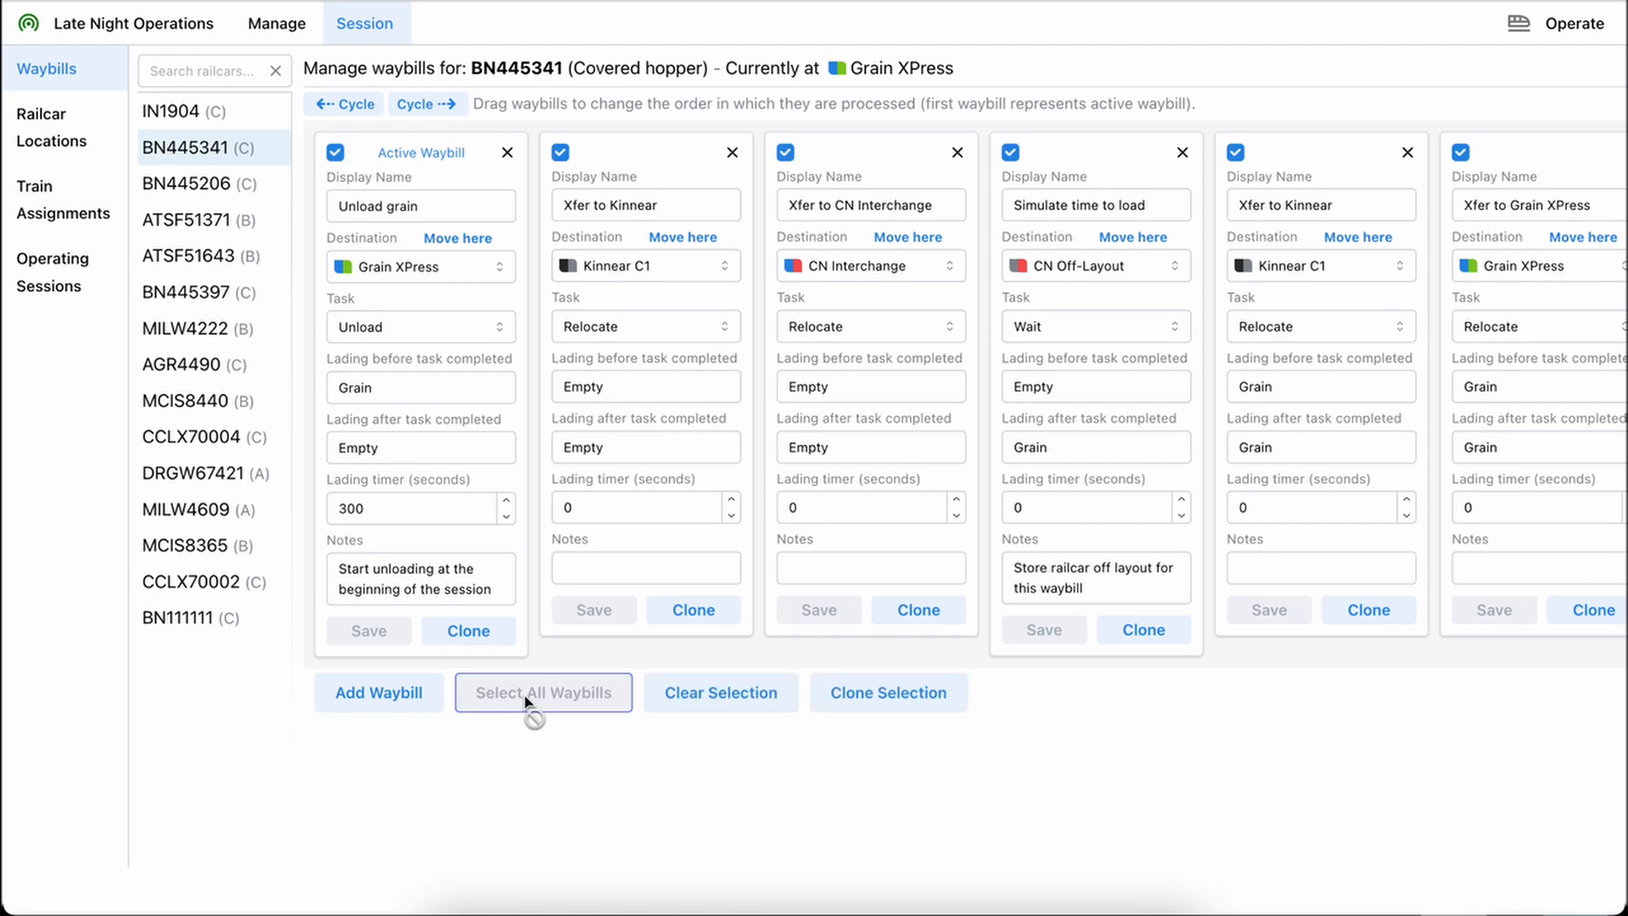
{"action": "left_click", "coordinate": [880, 690]}
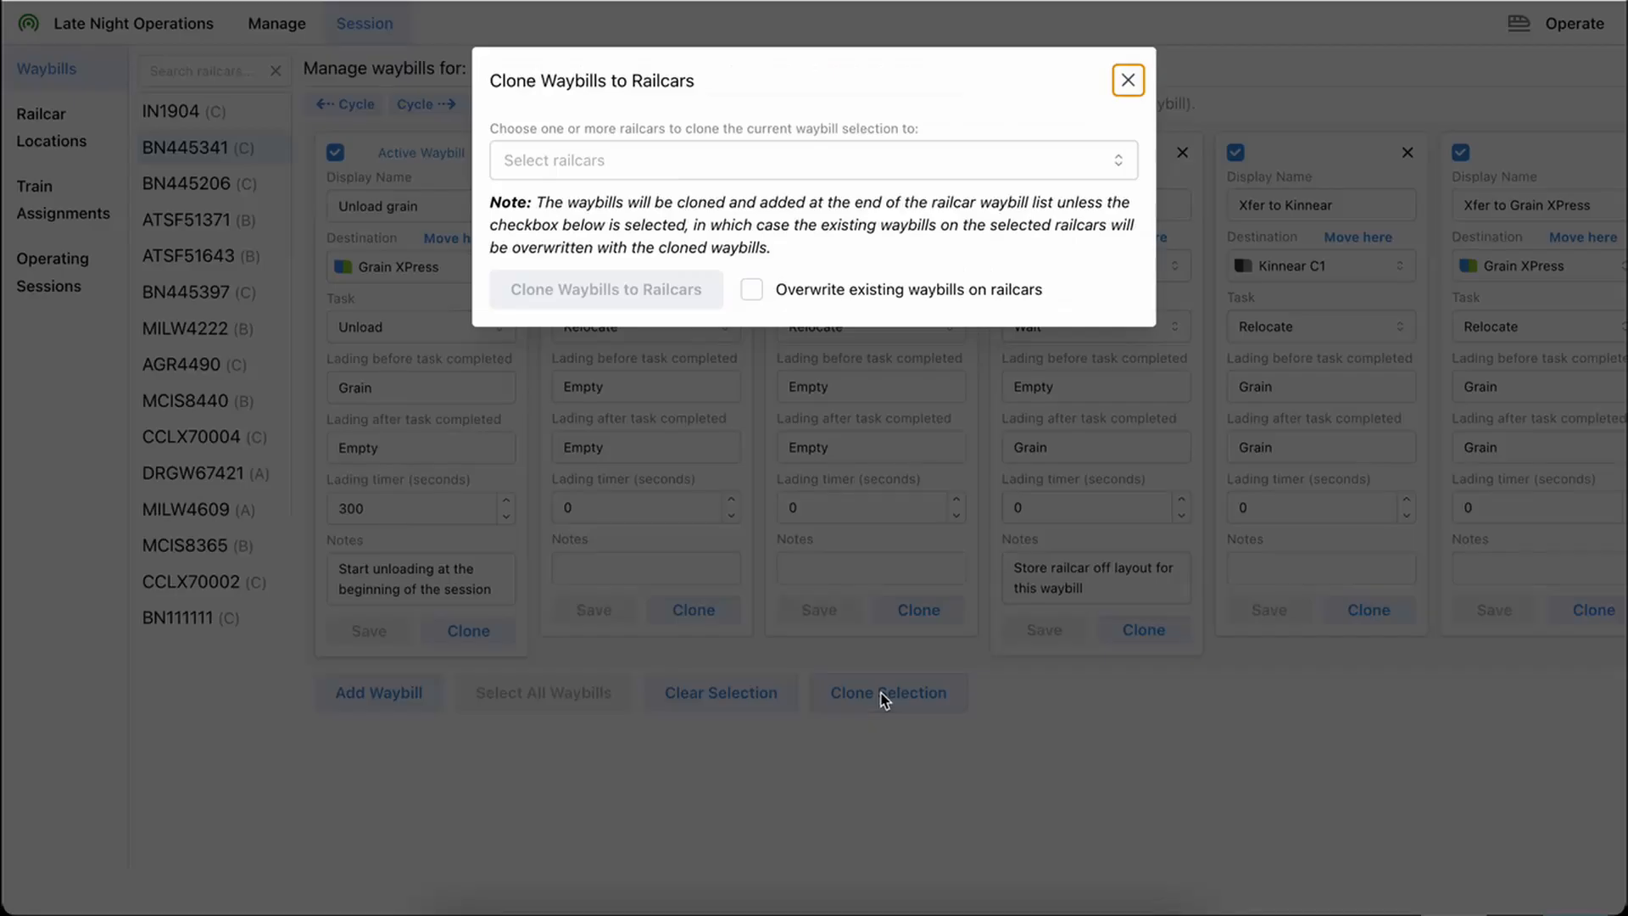
{"action": "left_click", "coordinate": [739, 169]}
{"action": "type", "text": "111"}
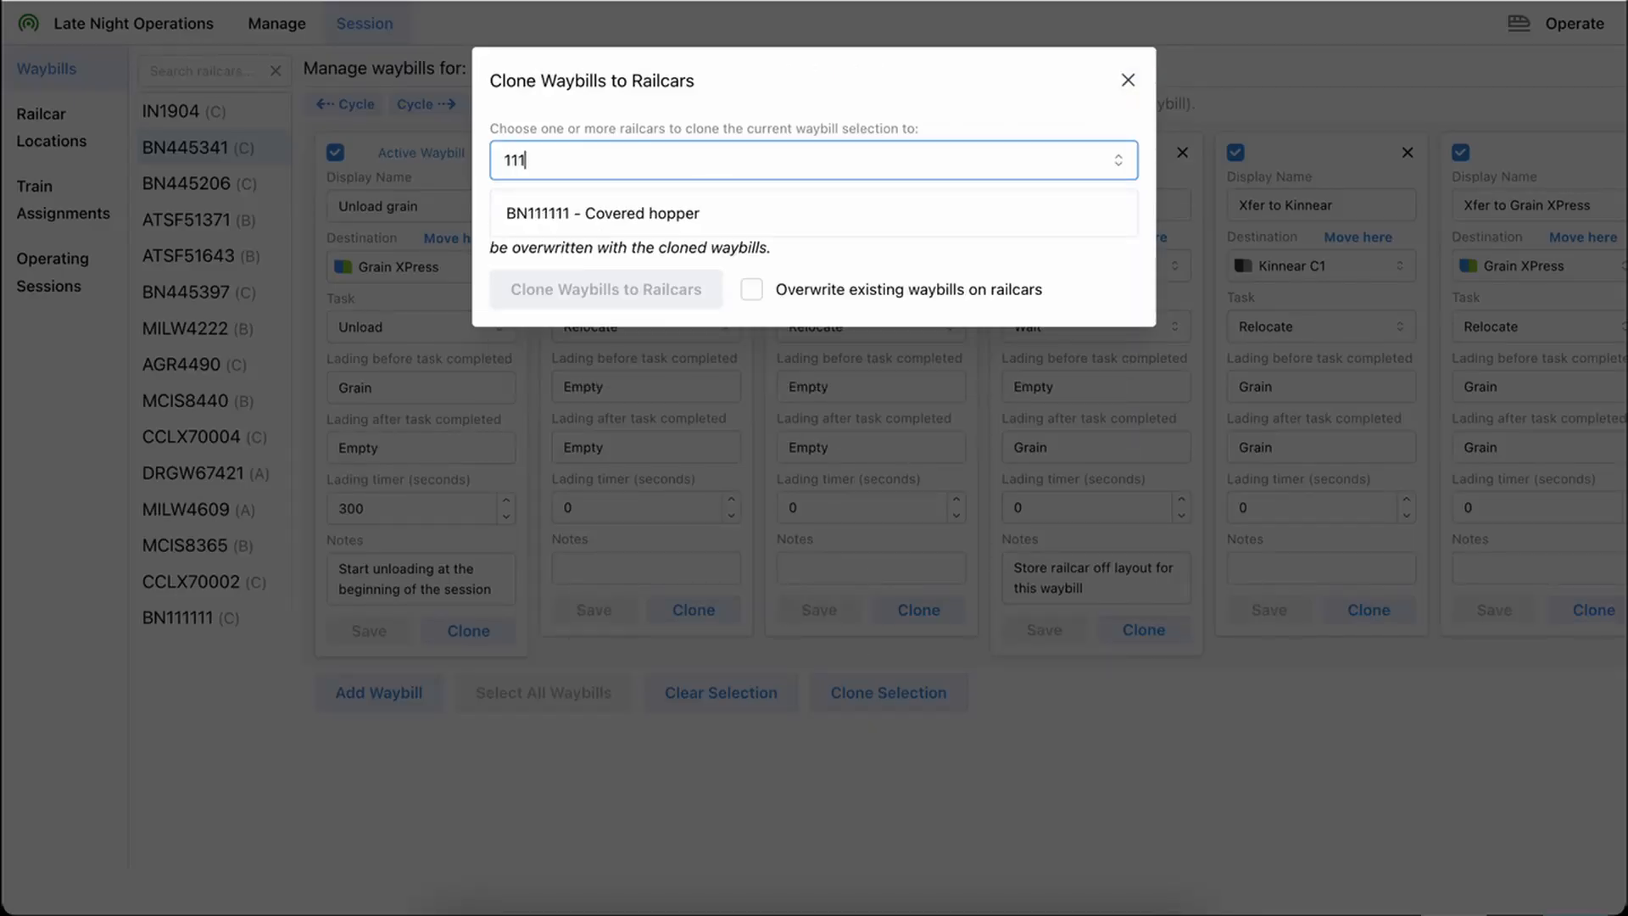
{"action": "left_click", "coordinate": [672, 217]}
{"action": "left_click", "coordinate": [887, 91]}
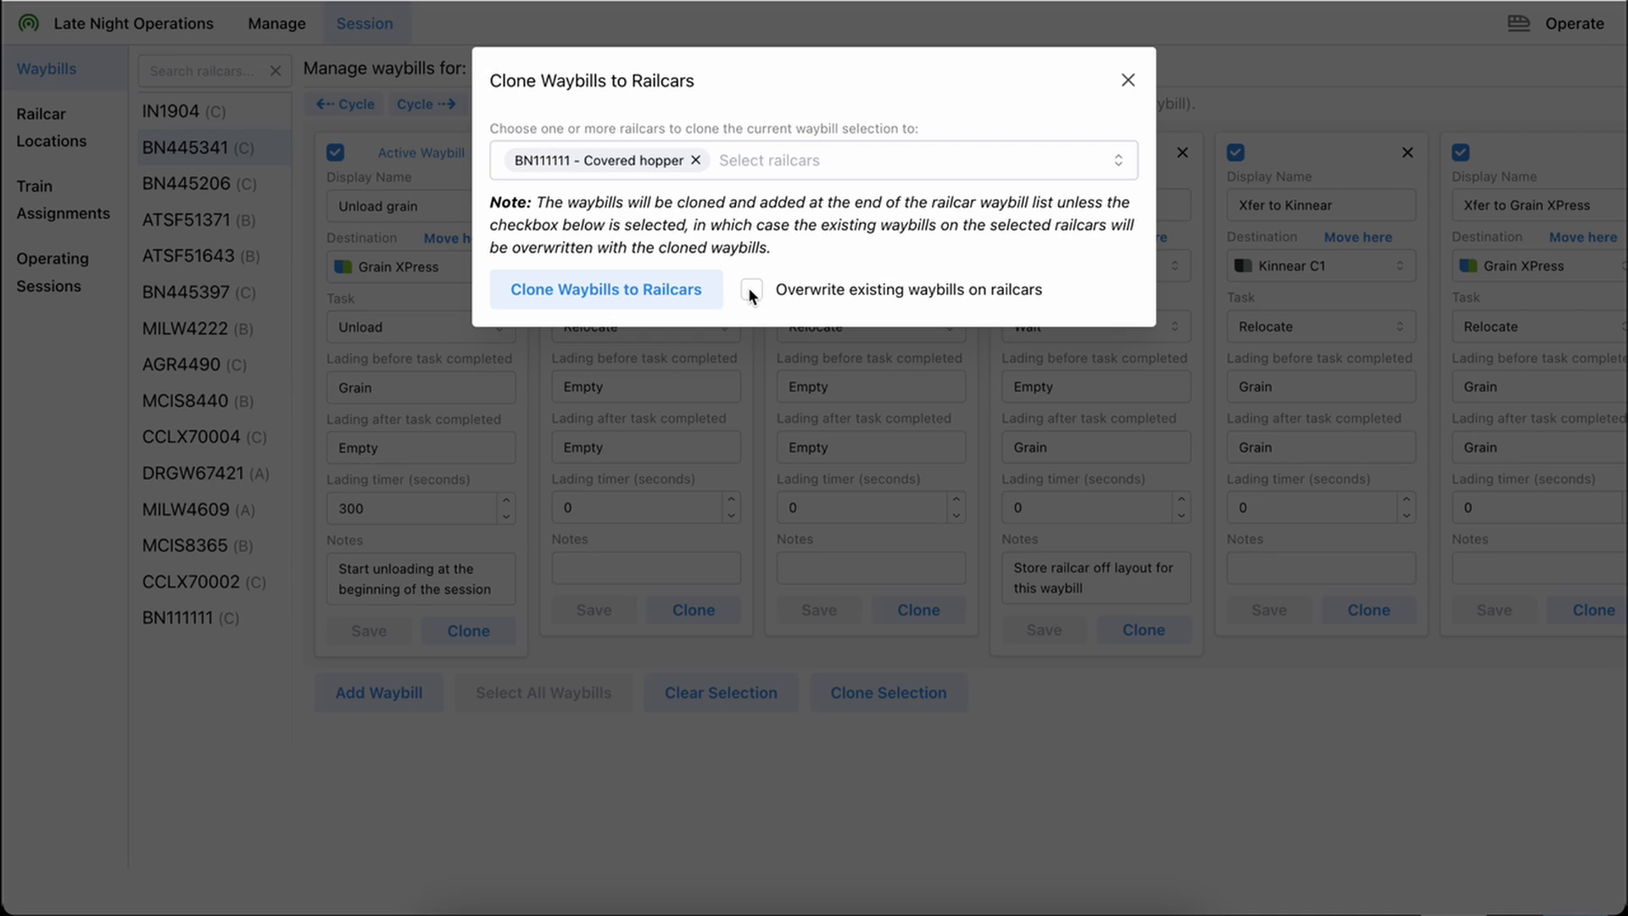
{"action": "left_click", "coordinate": [595, 286]}
Open BN111111's waybills and cycle them back two places so that Xfer to CN Interchange is the active waybill
{"action": "left_click", "coordinate": [195, 619]}
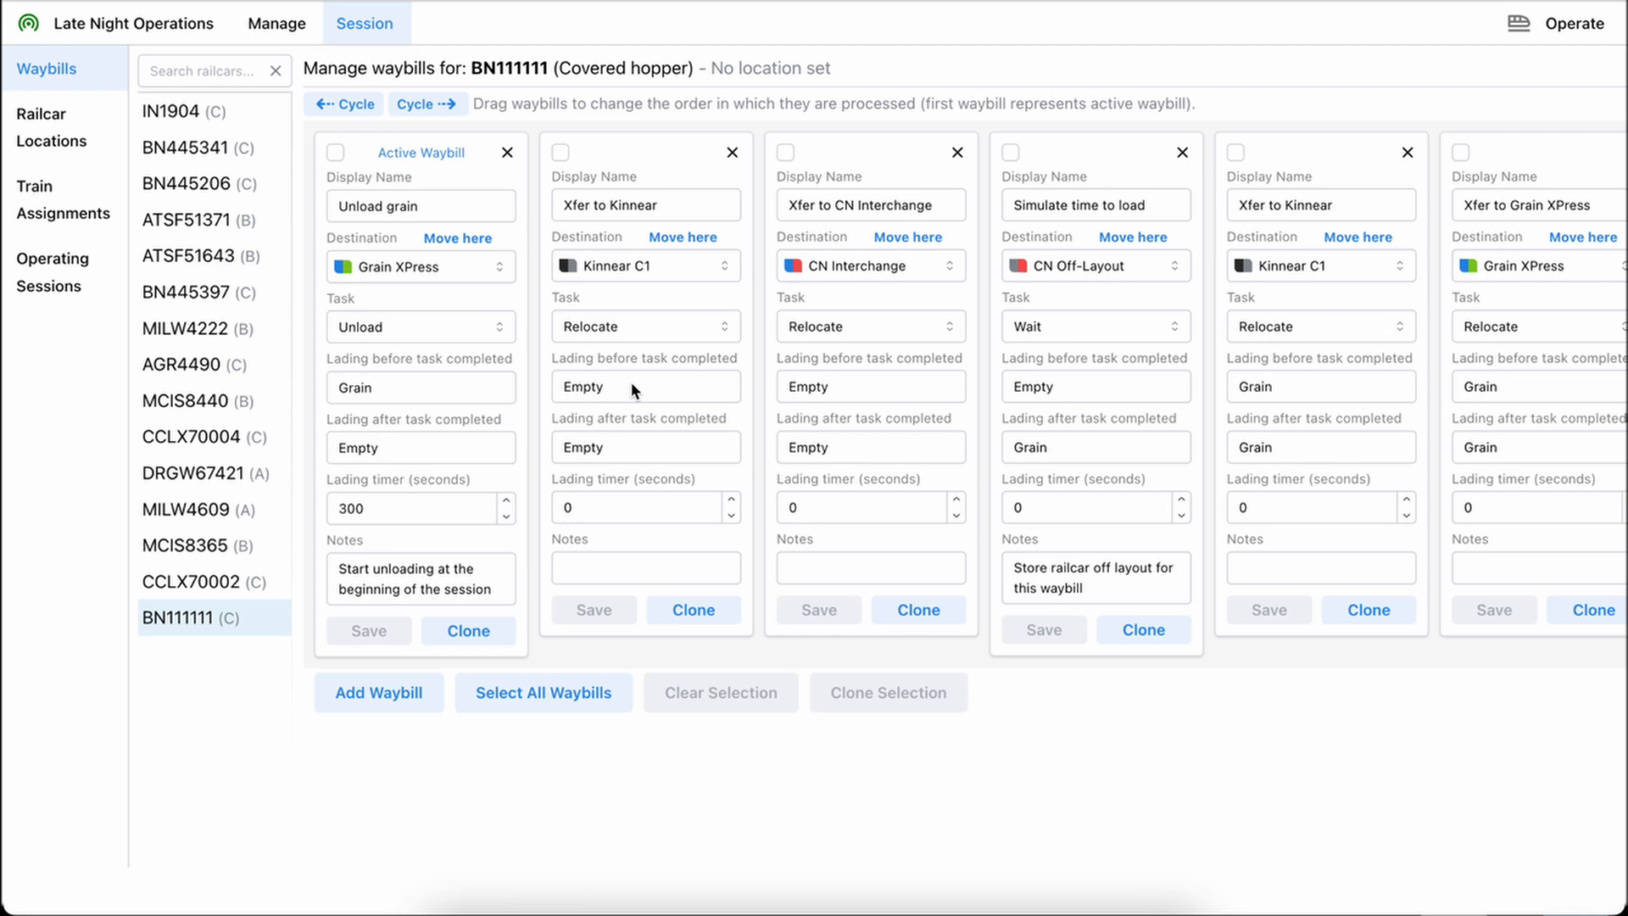
{"action": "left_click", "coordinate": [356, 105]}
{"action": "left_click", "coordinate": [356, 105]}
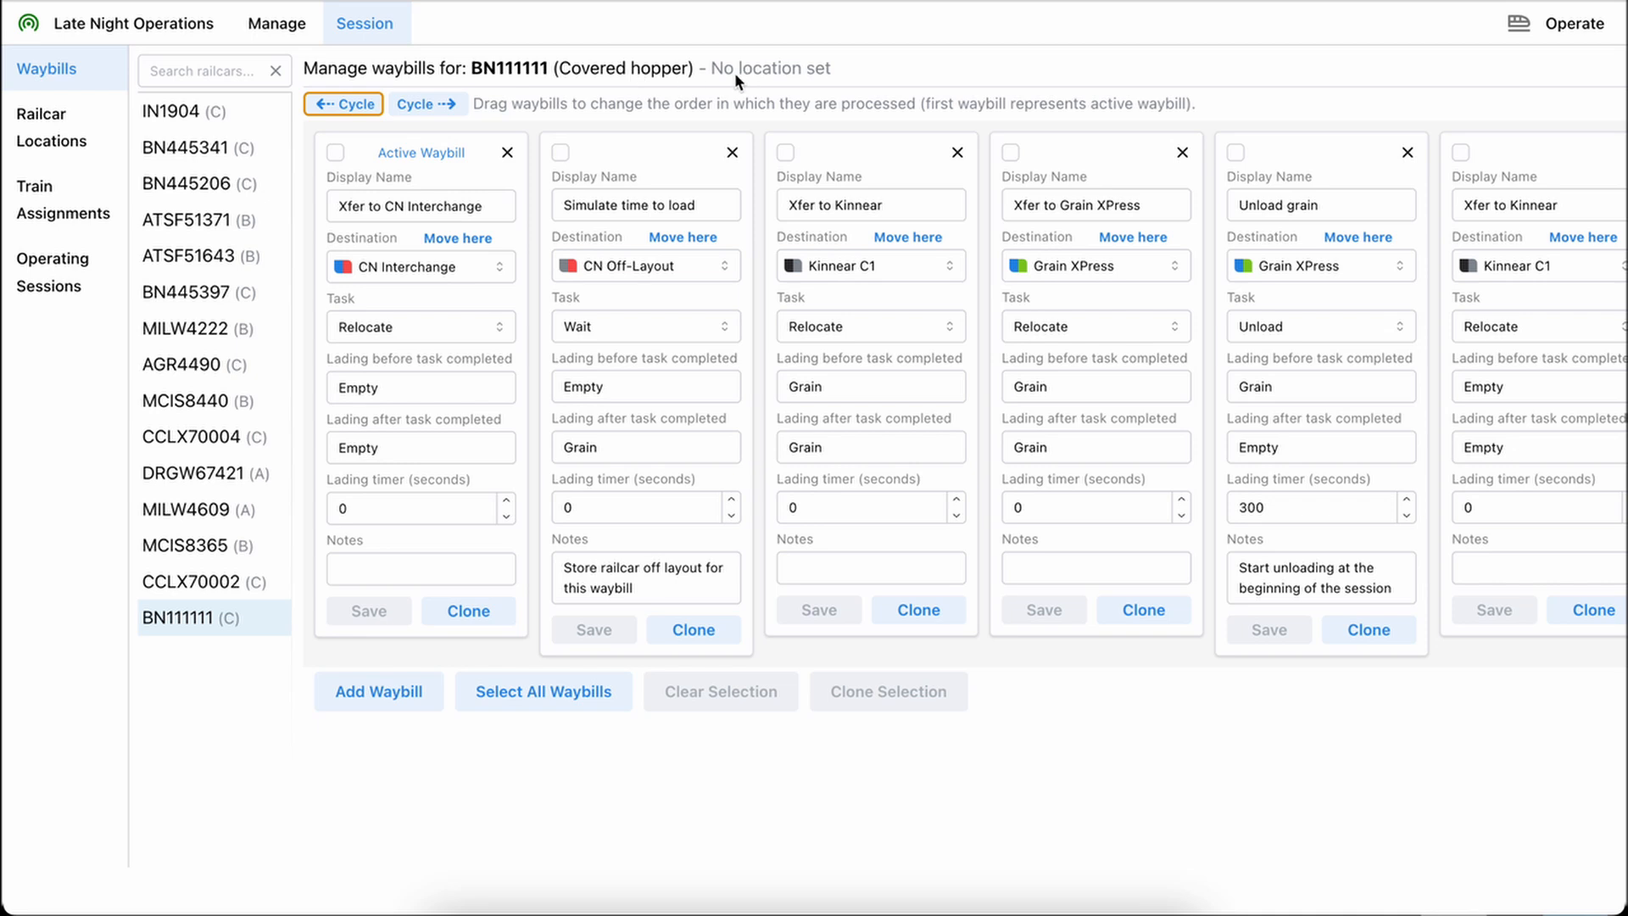
Check BN445341's current location for comparison, and move BN111111 to Kinnear C1, the destination of its last waybill
{"action": "left_click", "coordinate": [243, 146]}
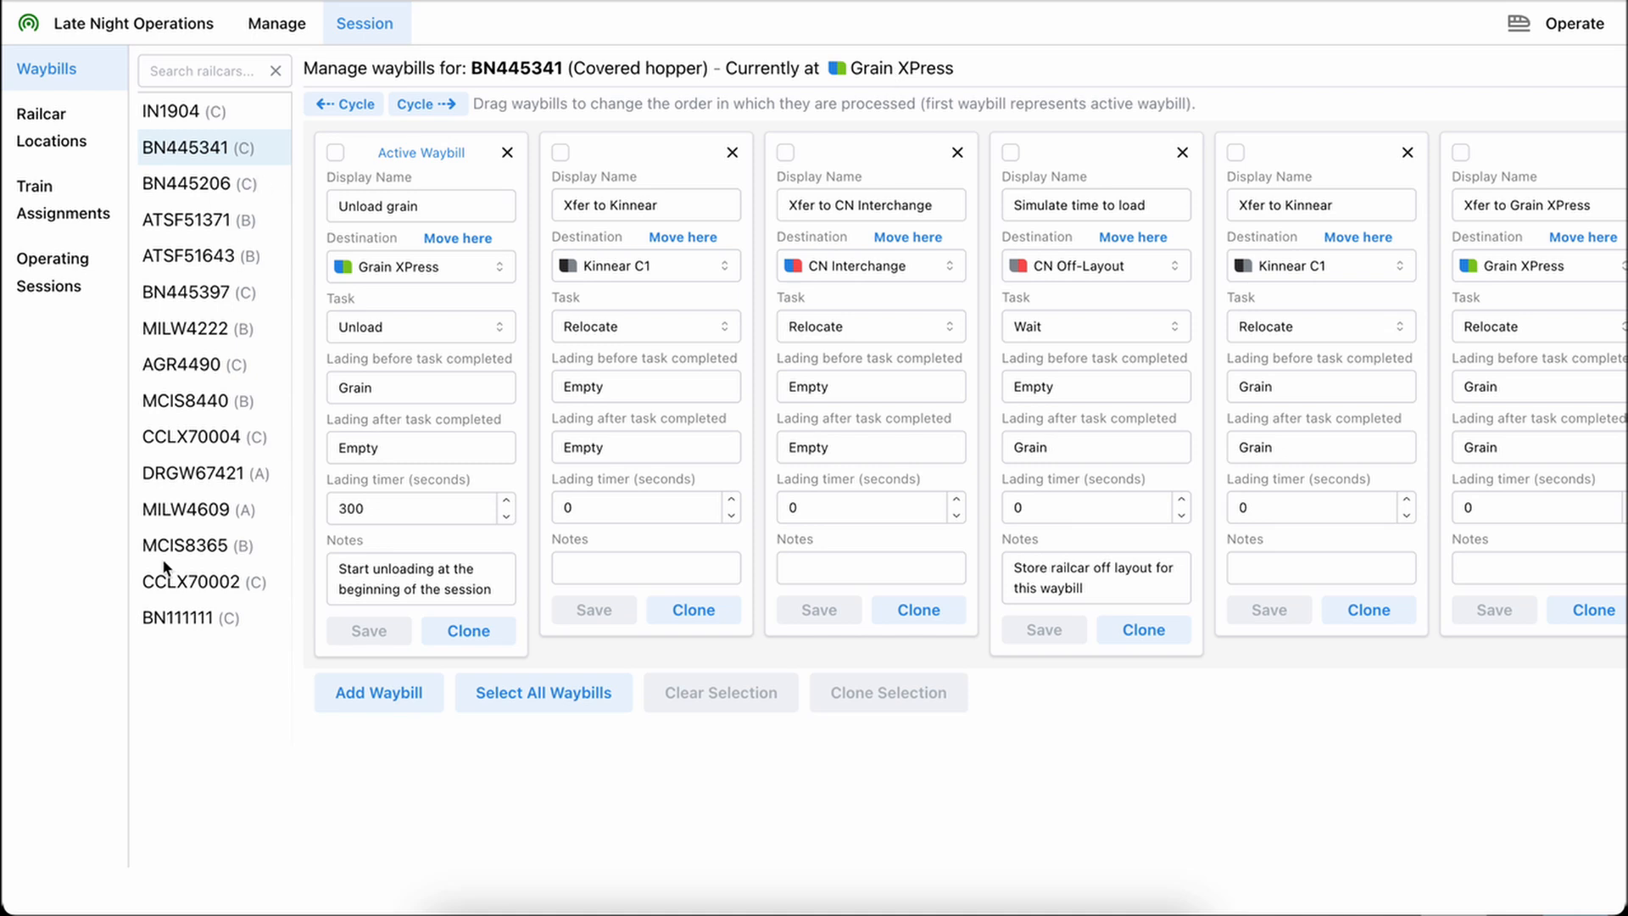
{"action": "left_click", "coordinate": [178, 619]}
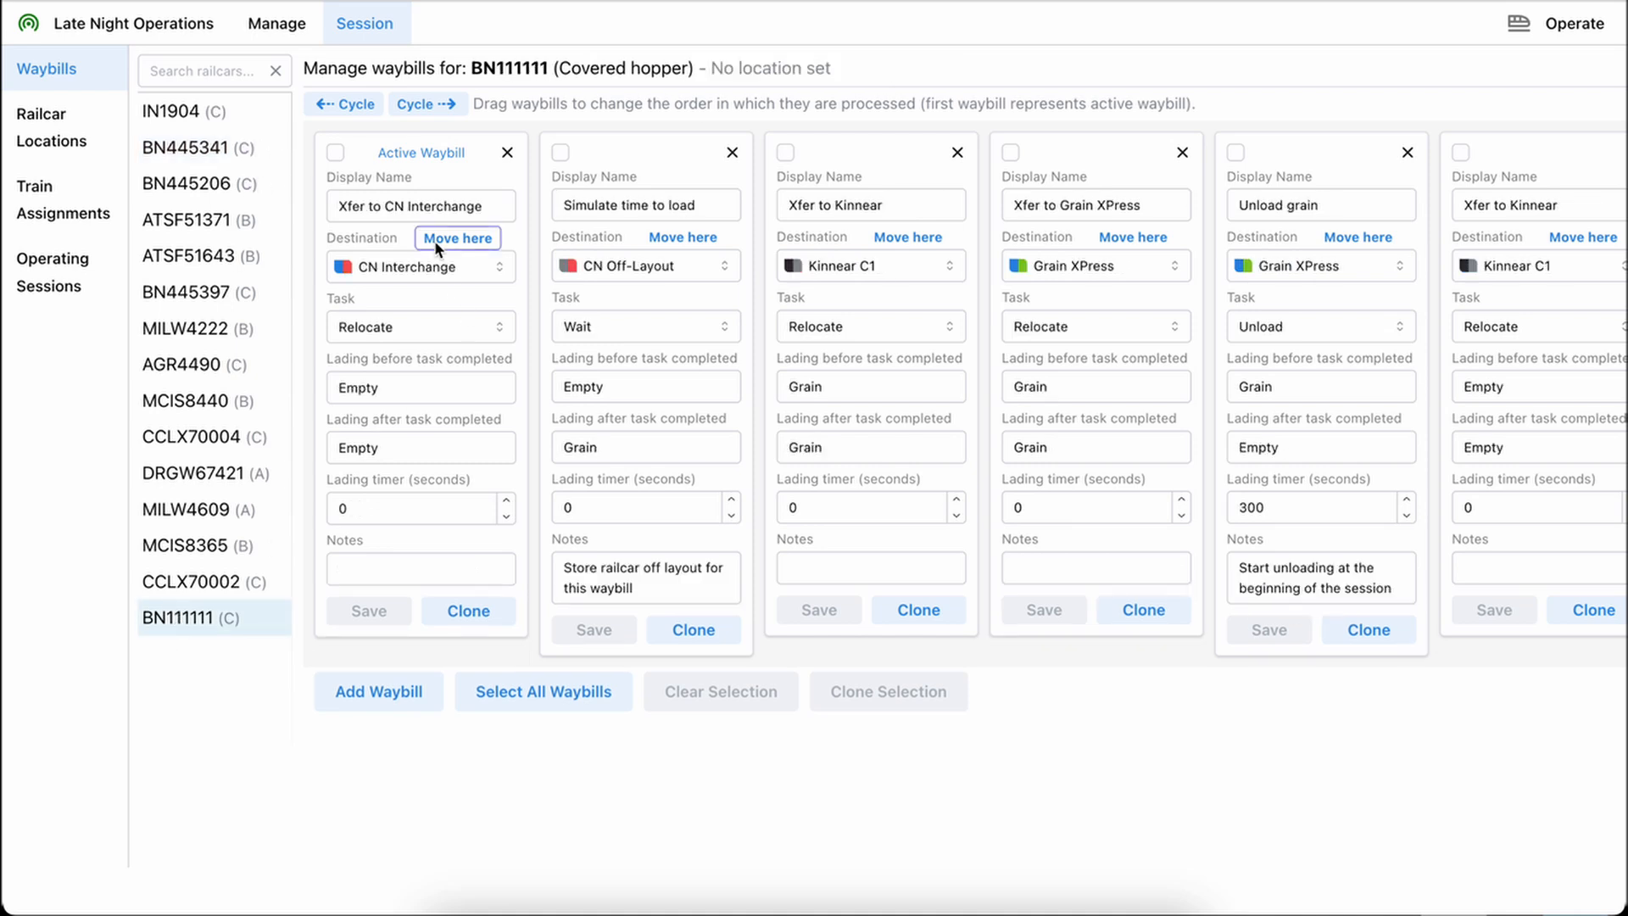
{"action": "scroll", "coordinate": [758, 244], "scroll_direction": "right", "scroll_amount": 1}
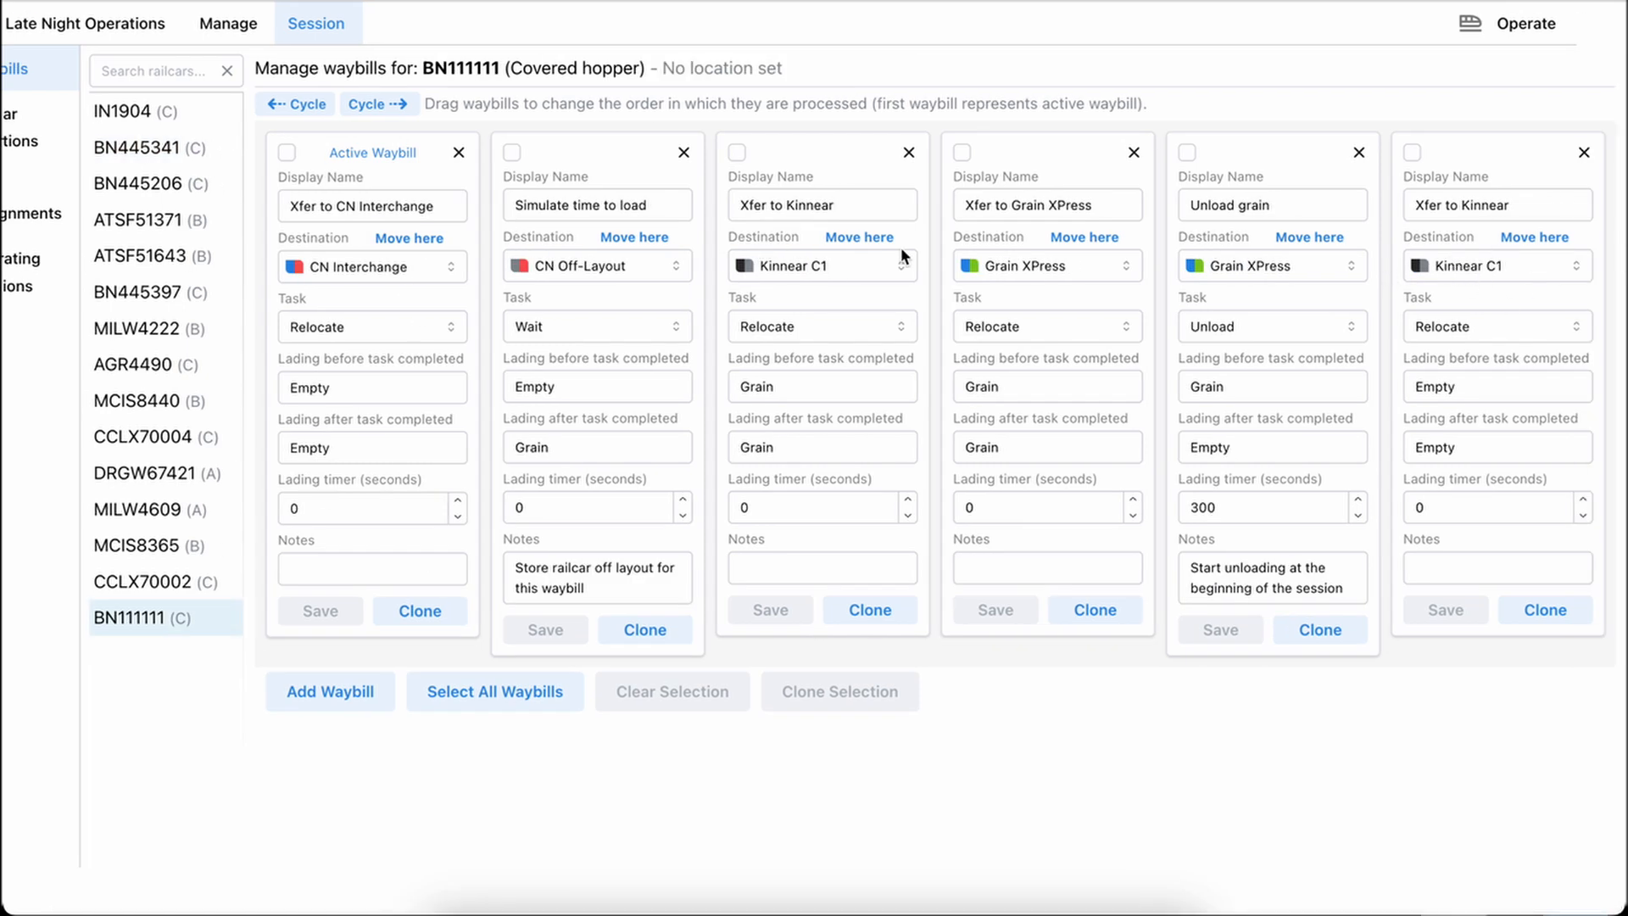
{"action": "scroll", "coordinate": [678, 250], "scroll_direction": "left", "scroll_amount": 1}
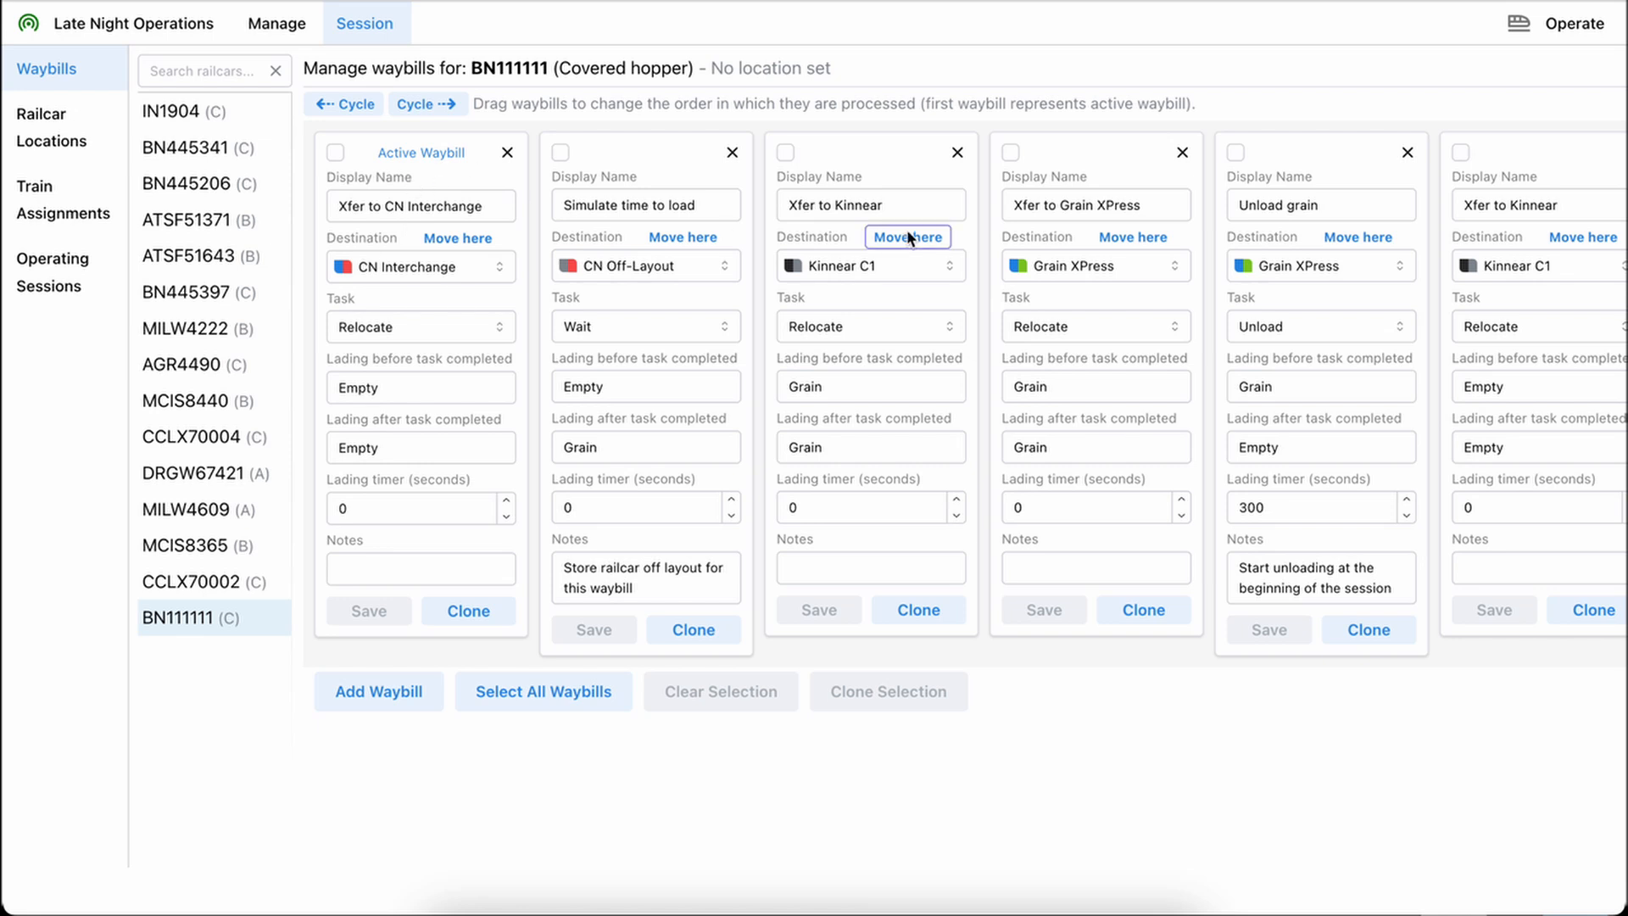
{"action": "scroll", "coordinate": [907, 229], "scroll_direction": "right", "scroll_amount": 1}
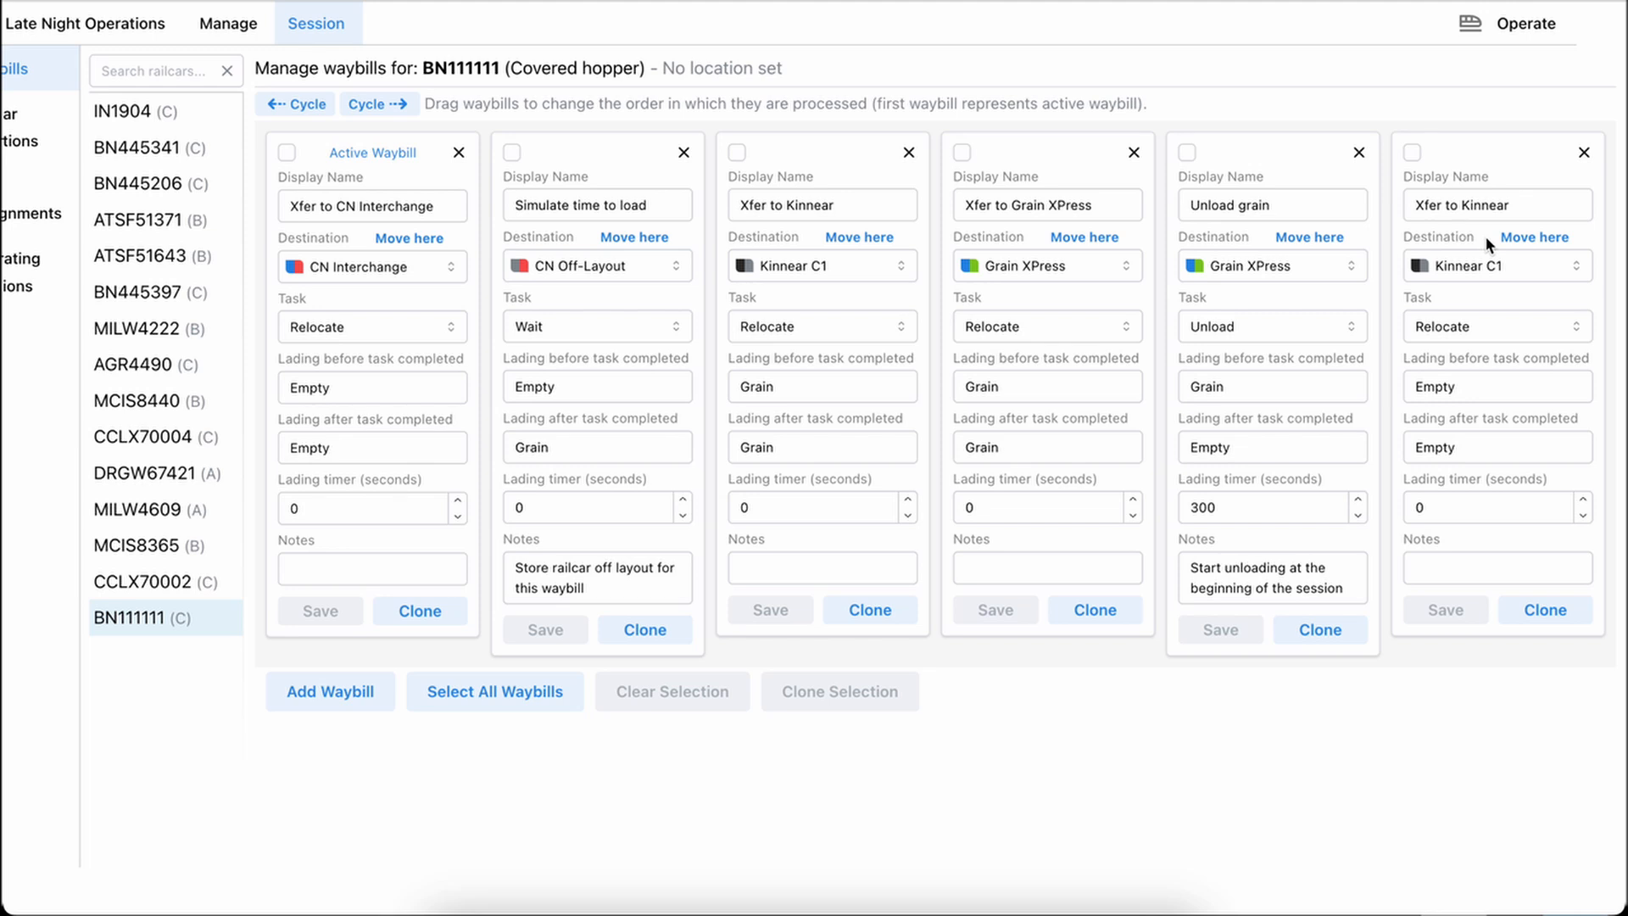
{"action": "left_click_drag", "start_coordinate": [1411, 154], "coordinate": [1472, 153]}
{"action": "left_click", "coordinate": [1533, 239]}
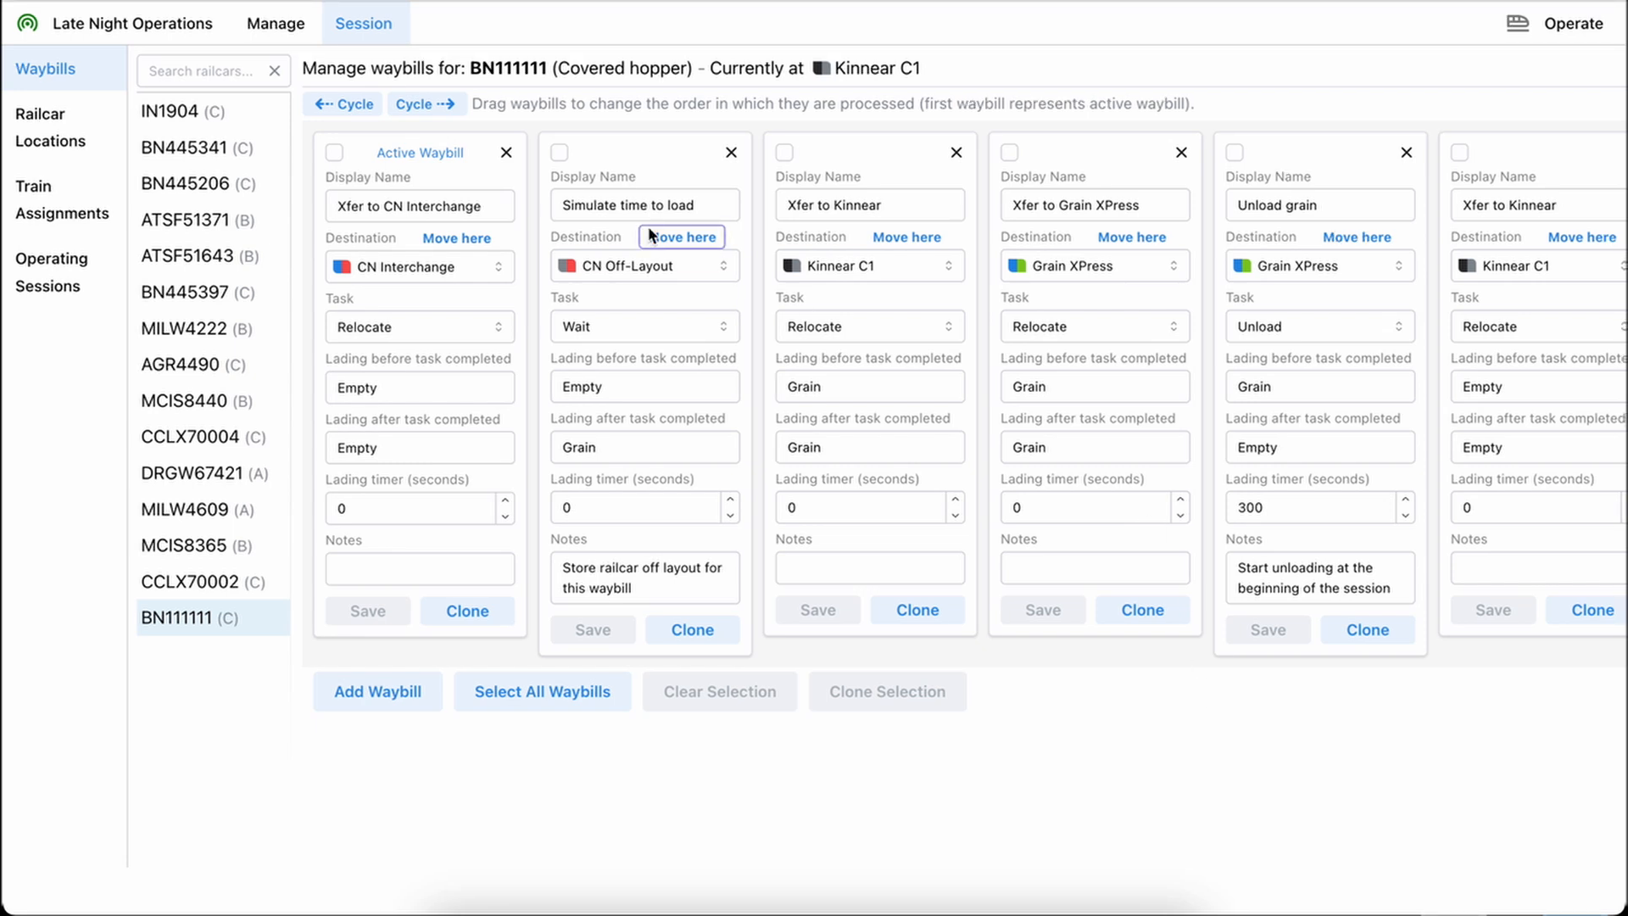
Delete BN111111's third, fourth and fifth waybills: the grain-loaded Xfer to Kinnear, Xfer to Grain XPress and Unload grain
{"action": "scroll", "coordinate": [648, 225], "scroll_direction": "right", "scroll_amount": 1}
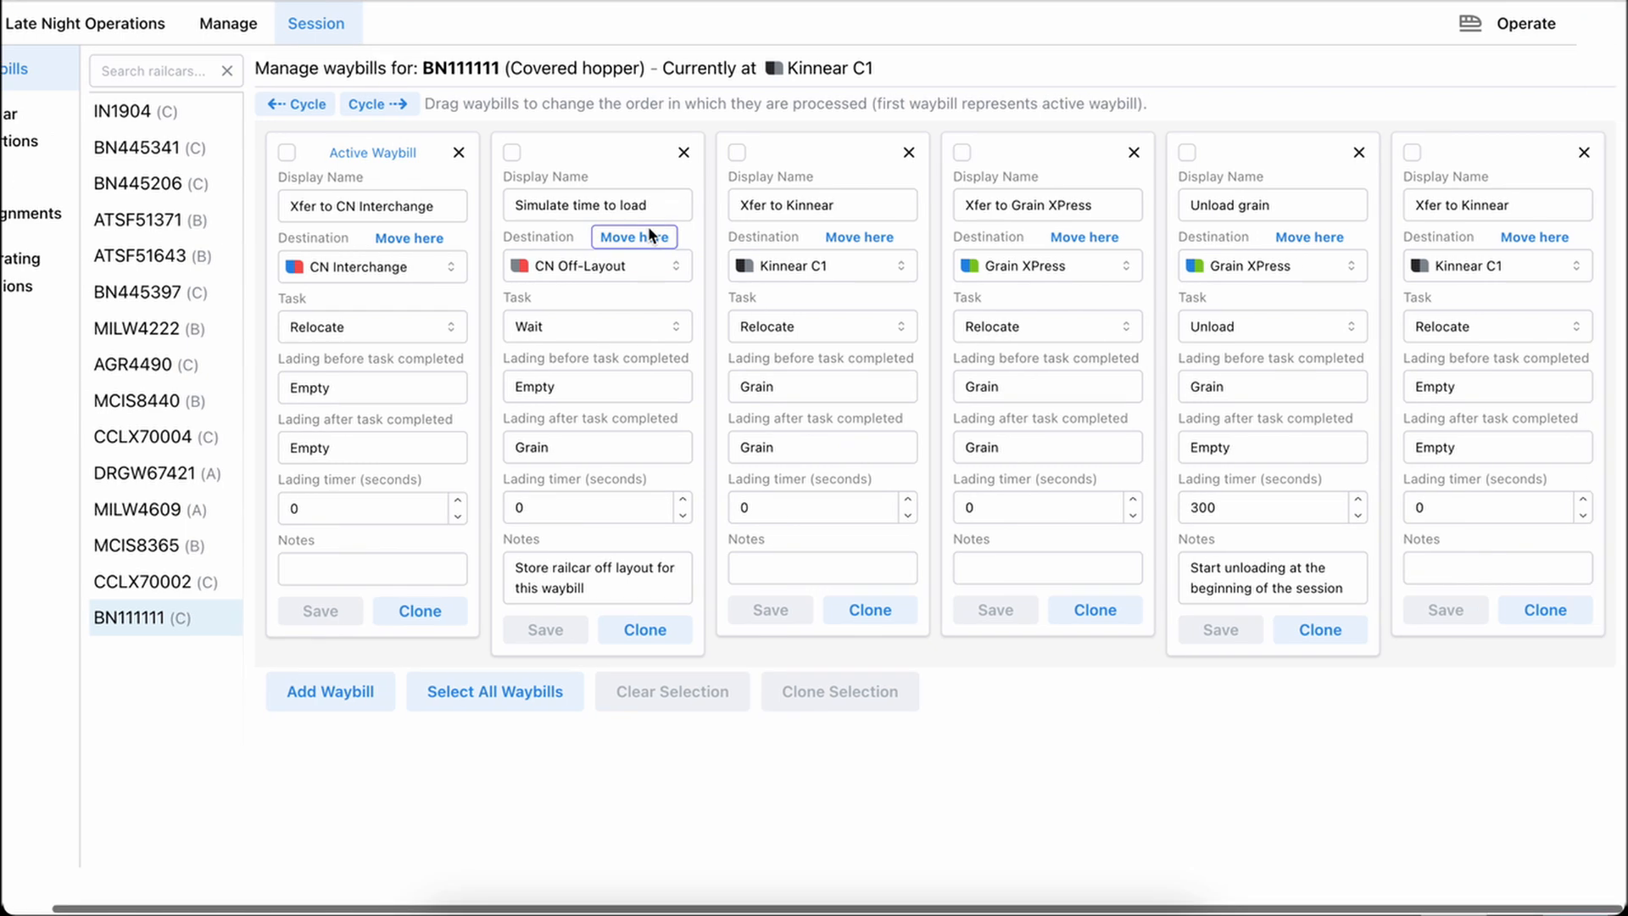
{"action": "left_click", "coordinate": [908, 151]}
{"action": "left_click", "coordinate": [957, 152]}
{"action": "left_click", "coordinate": [957, 152]}
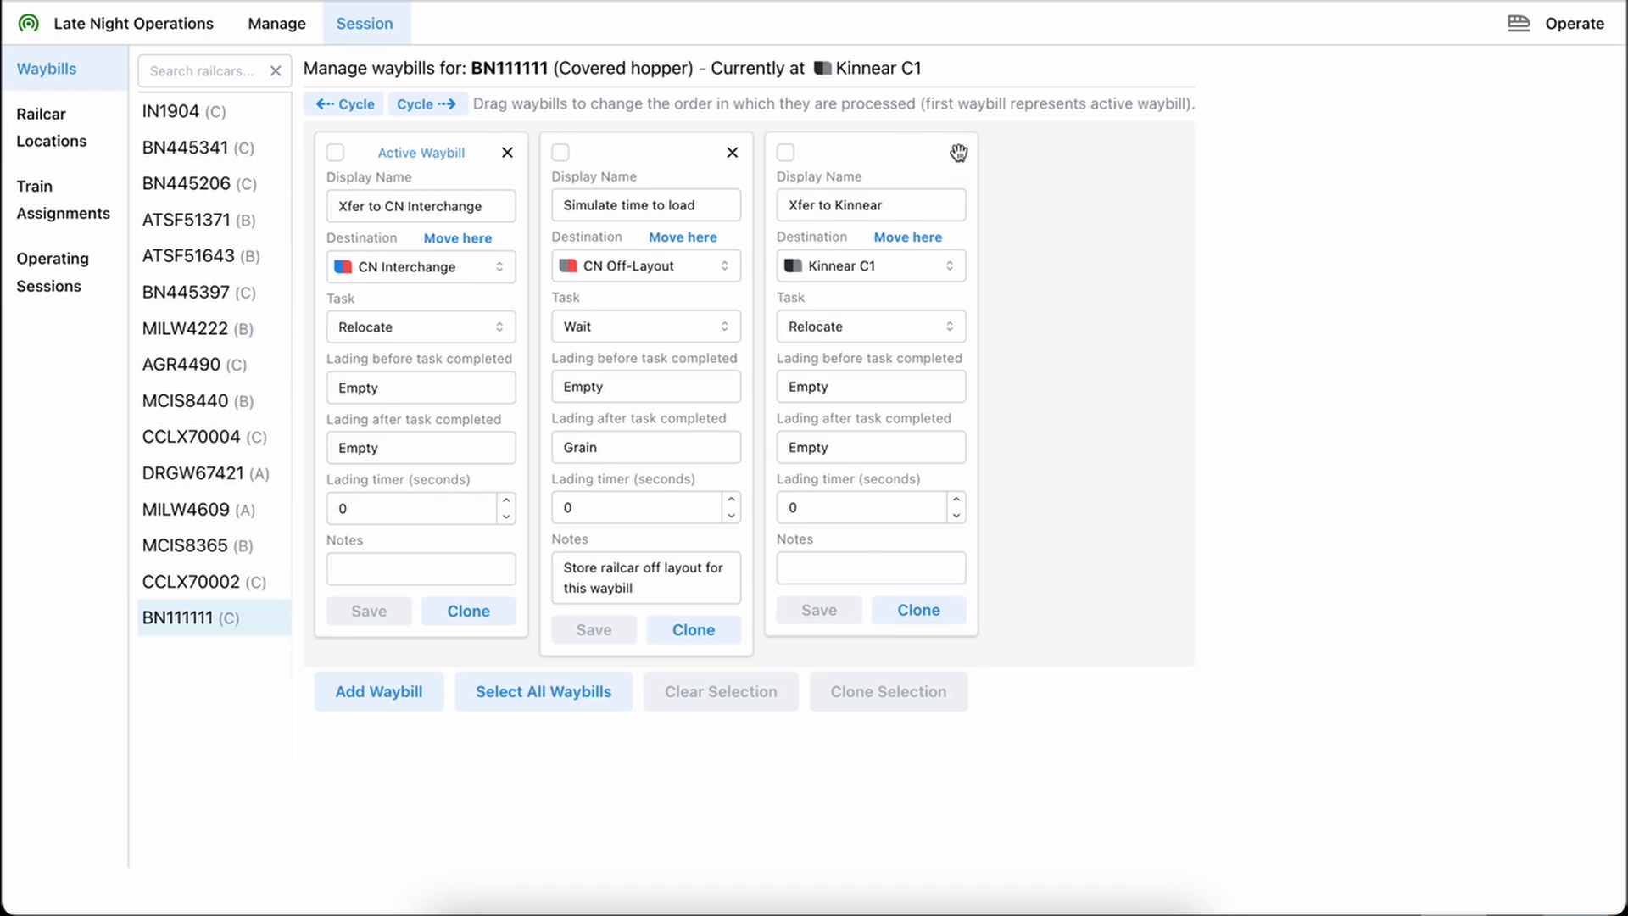
Delete all of BN111111's remaining waybills: Xfer to CN Interchange, Simulate time to load and Xfer to Kinnear
{"action": "left_click", "coordinate": [582, 697]}
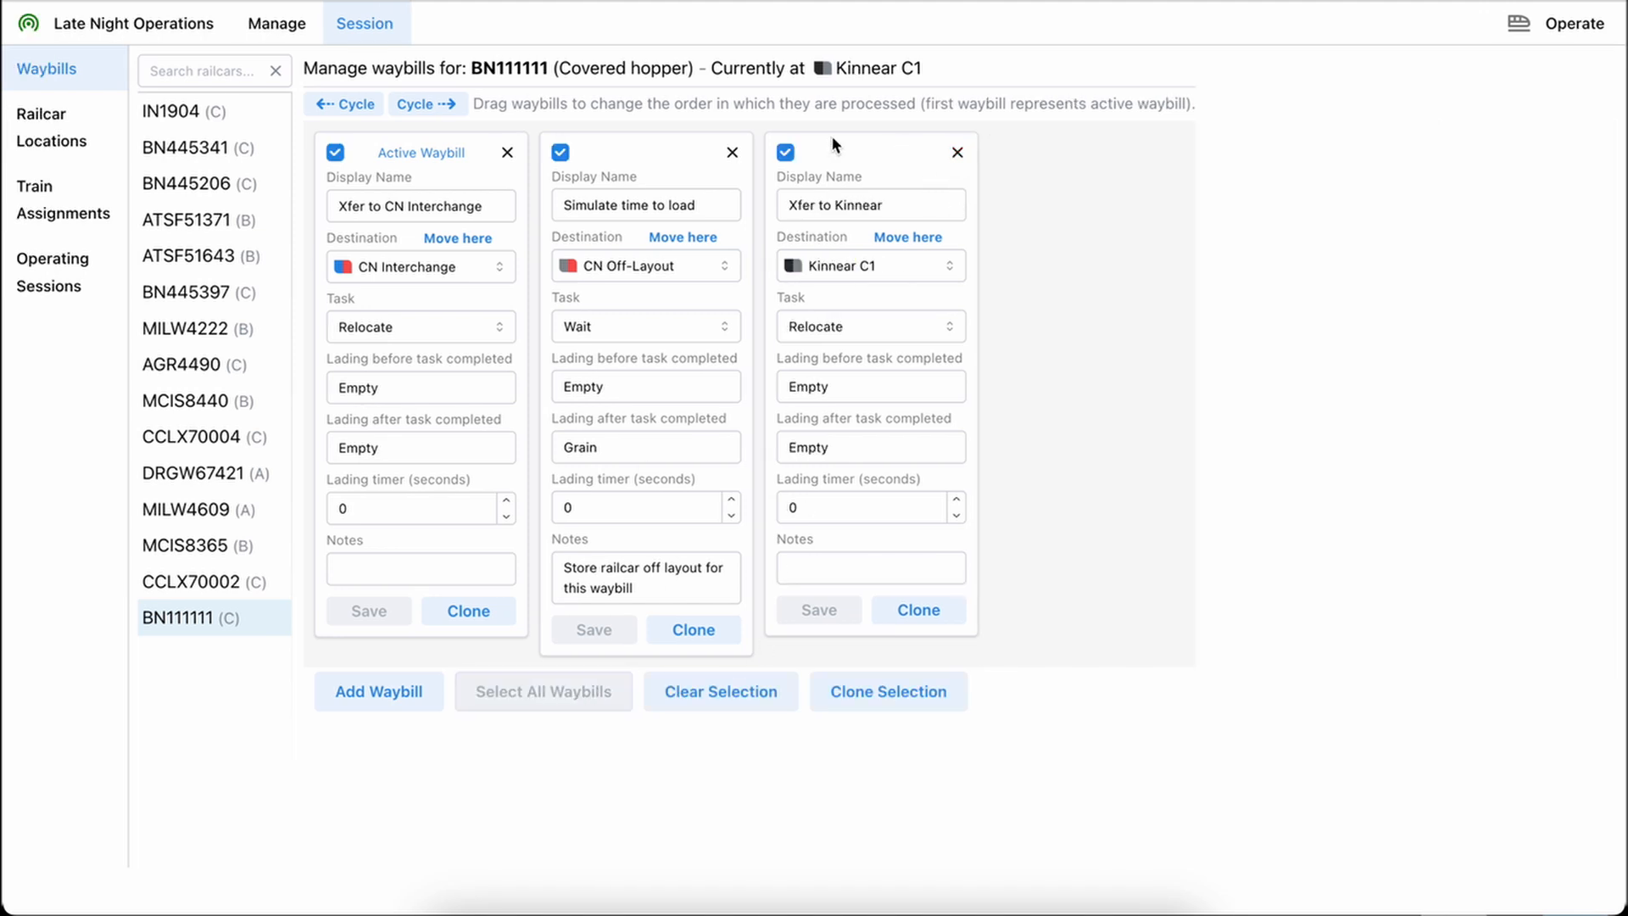
{"action": "left_click", "coordinate": [734, 152]}
{"action": "left_click", "coordinate": [873, 516]}
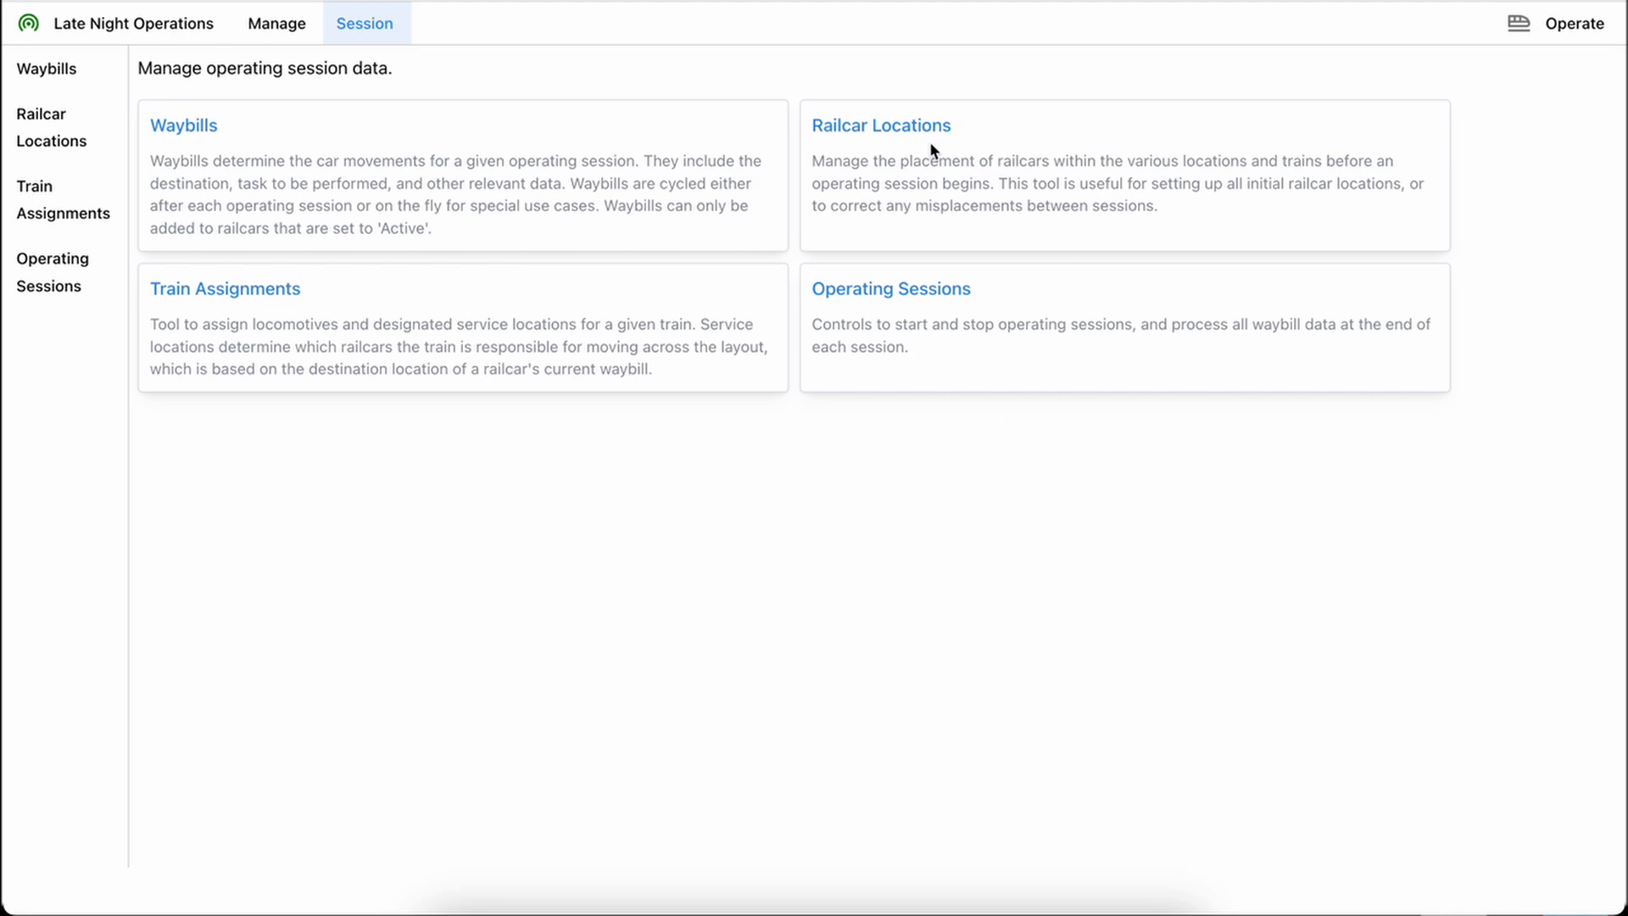
Open Railcar Locations, look through the selectable locations and trains, and list the railcars with no location set
{"action": "left_click", "coordinate": [900, 137]}
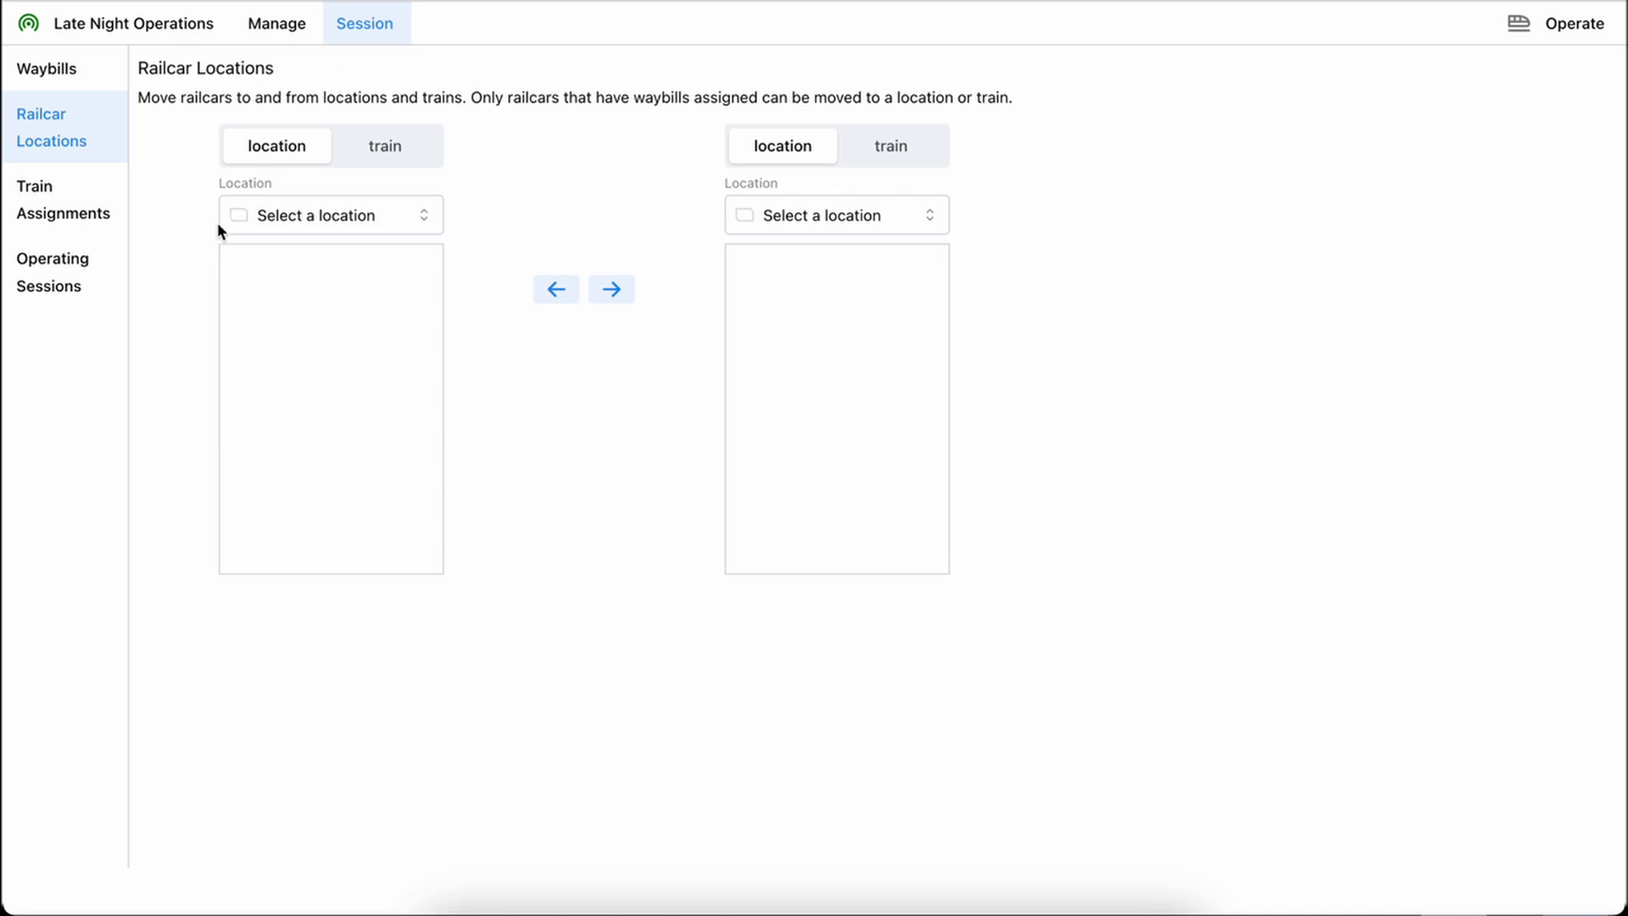
{"action": "left_click", "coordinate": [307, 217]}
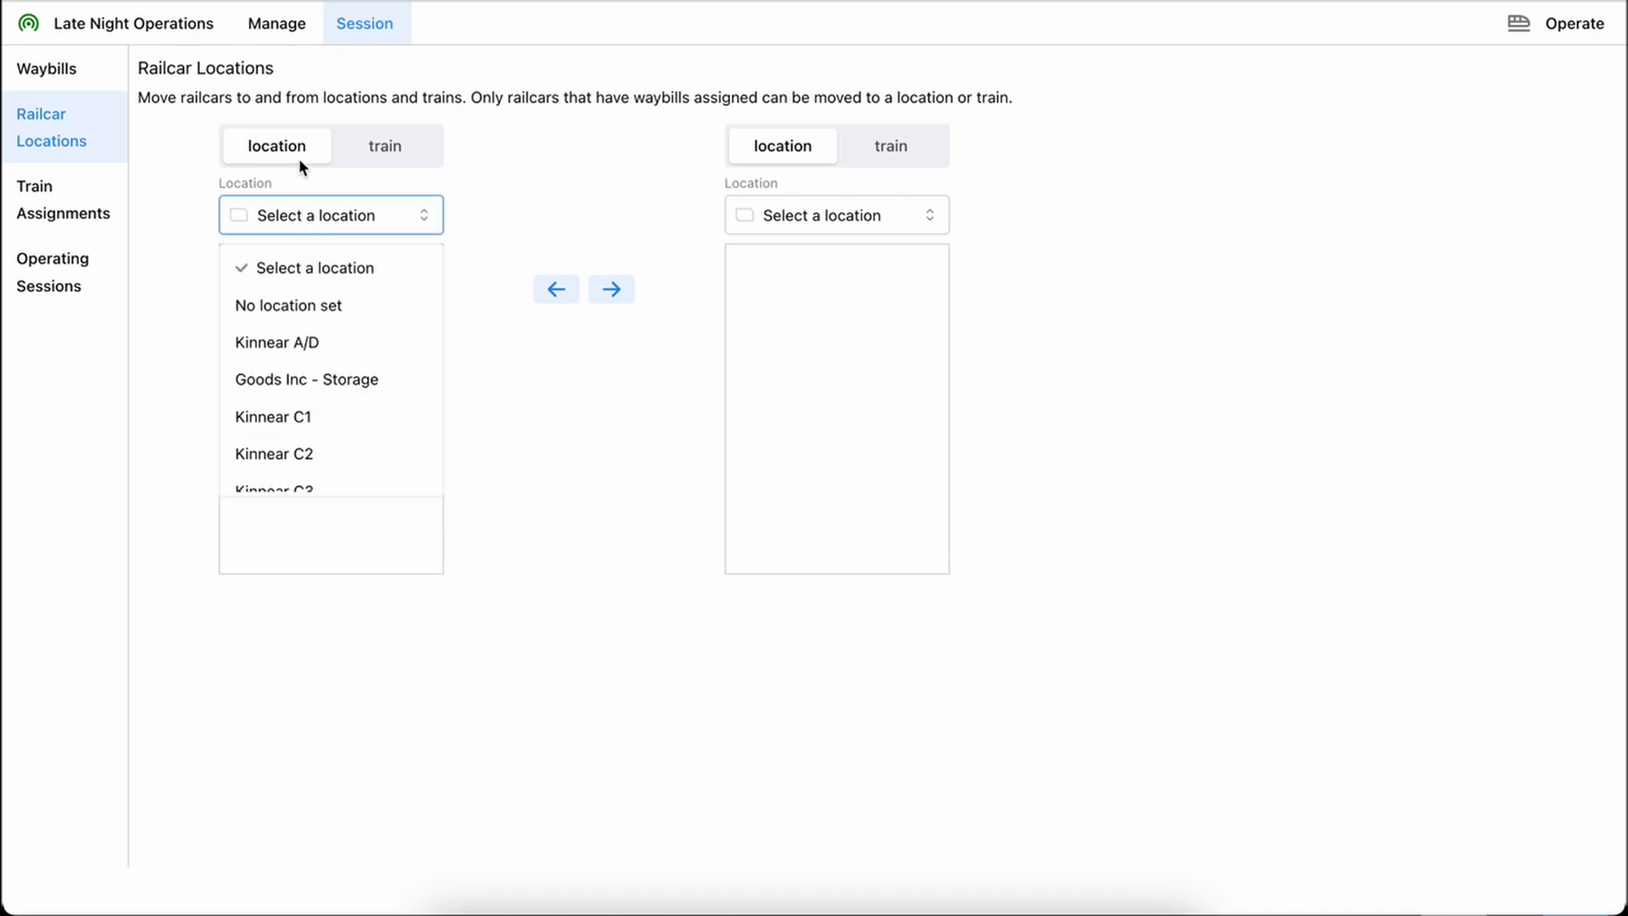
{"action": "left_click", "coordinate": [393, 148]}
{"action": "left_click", "coordinate": [343, 227]}
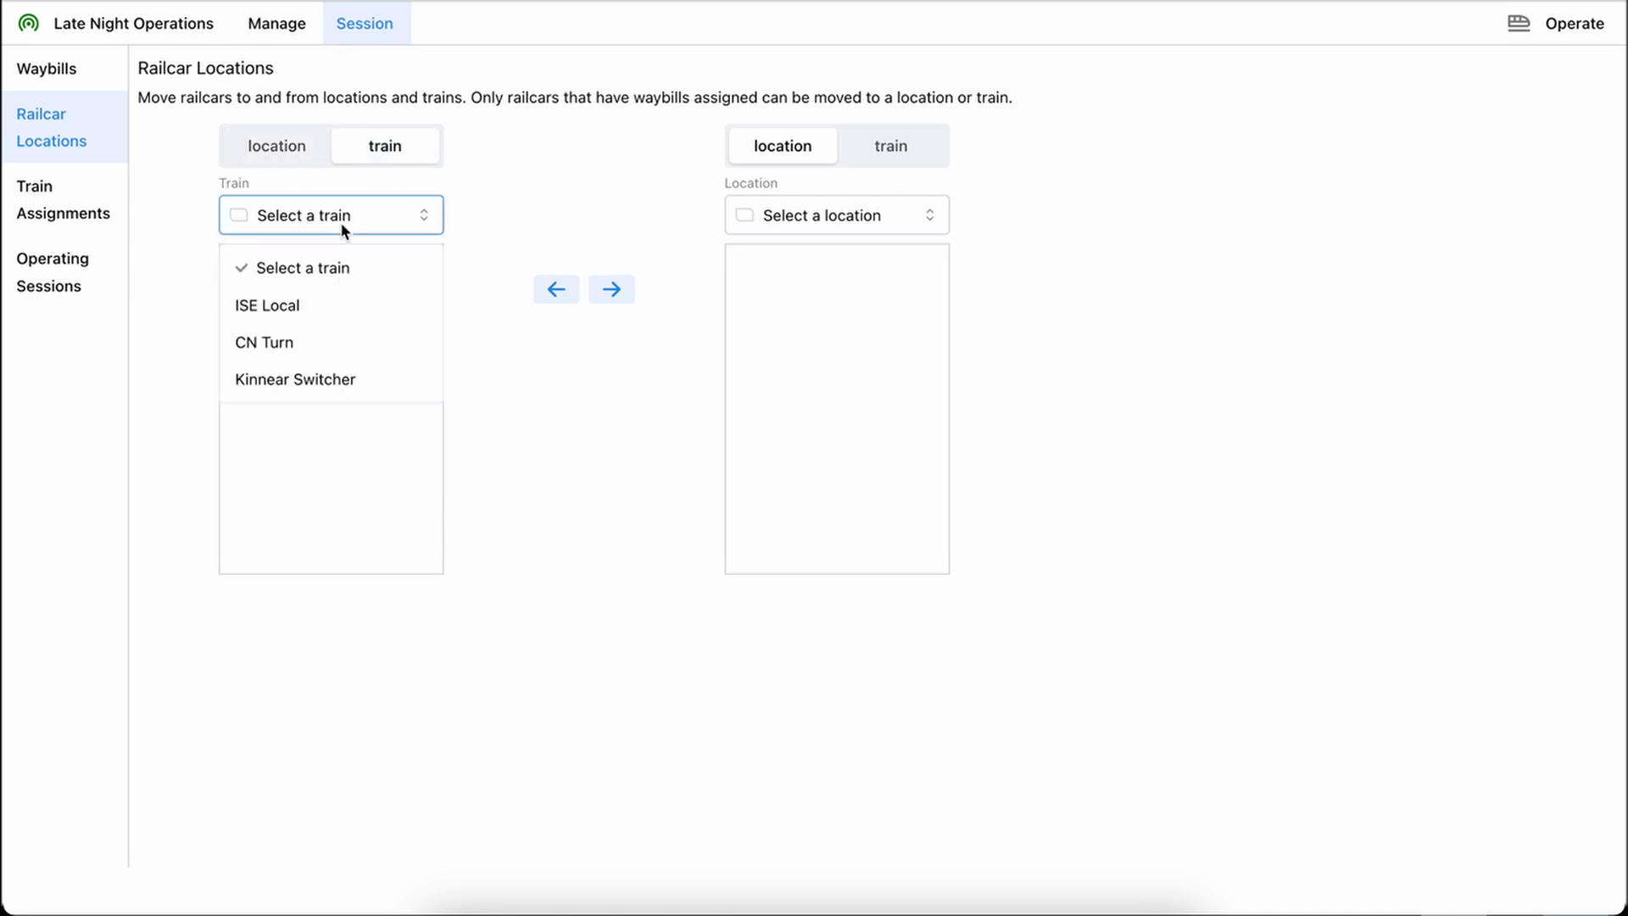
{"action": "left_click", "coordinate": [296, 150]}
{"action": "left_click", "coordinate": [323, 222]}
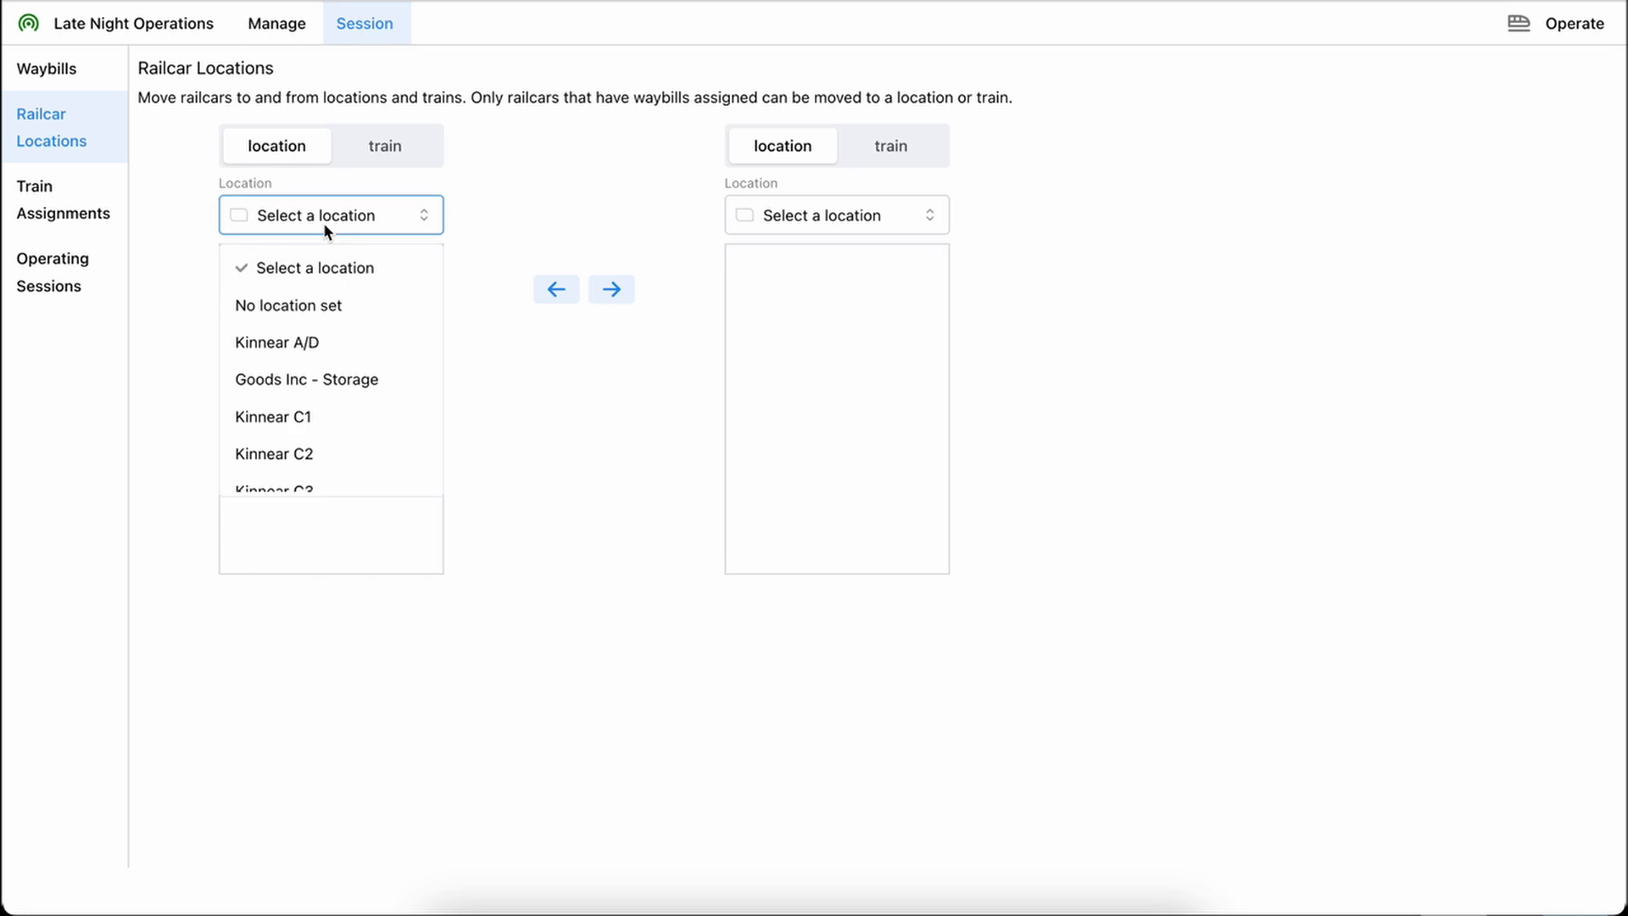
{"action": "left_click", "coordinate": [303, 307]}
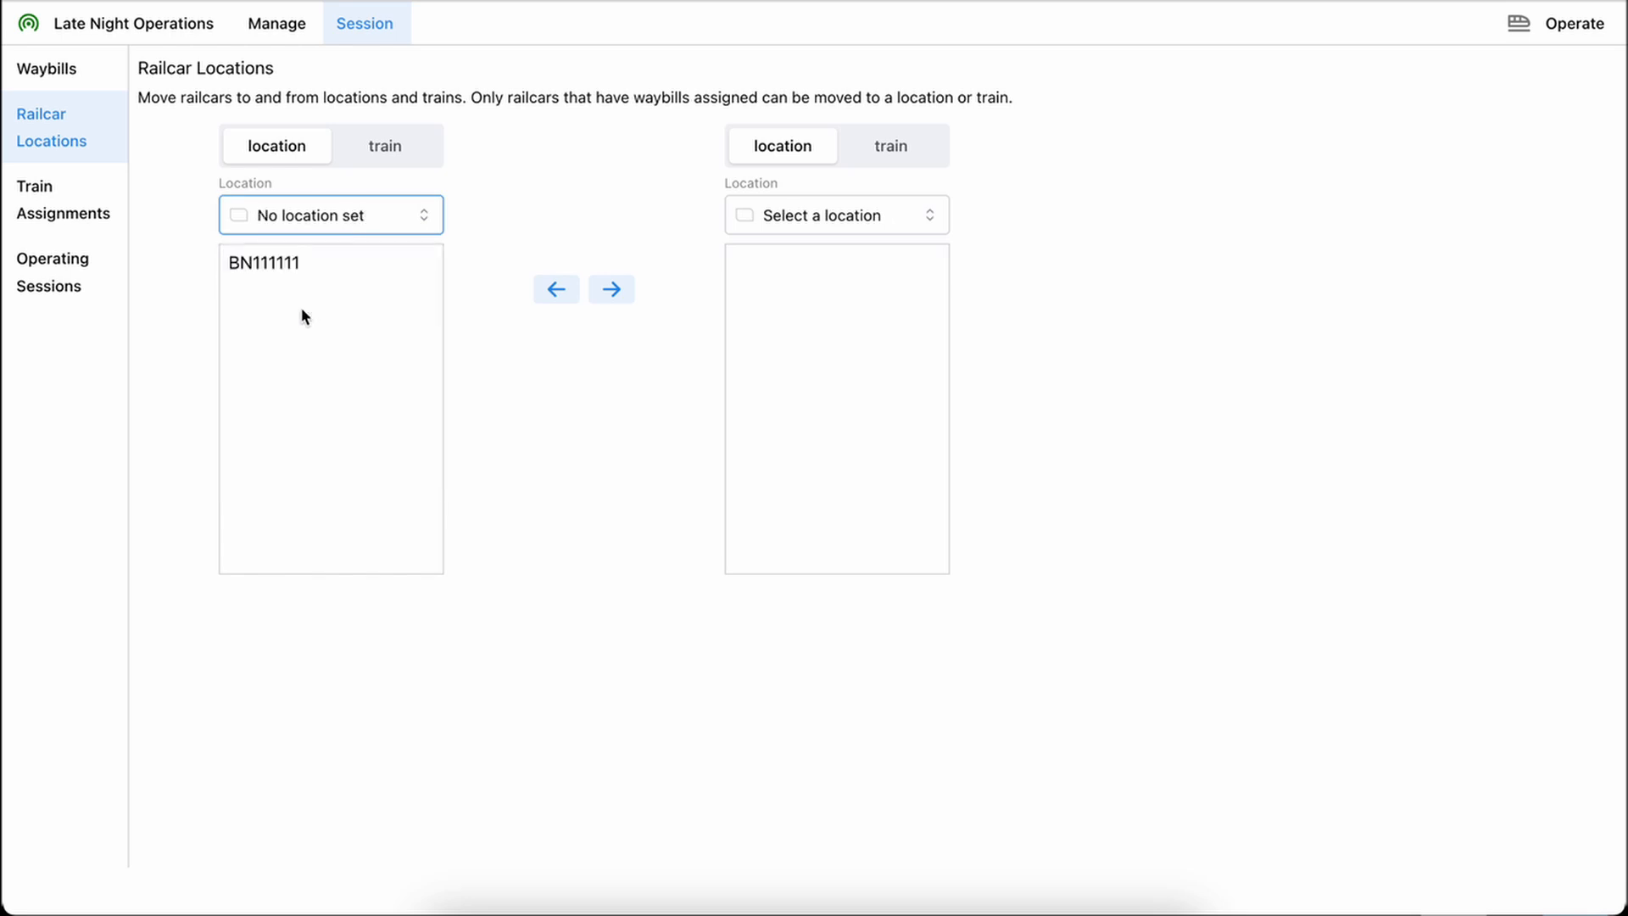
Move railcar BN111111 from No location set to Grain XPress
{"action": "left_click", "coordinate": [305, 262]}
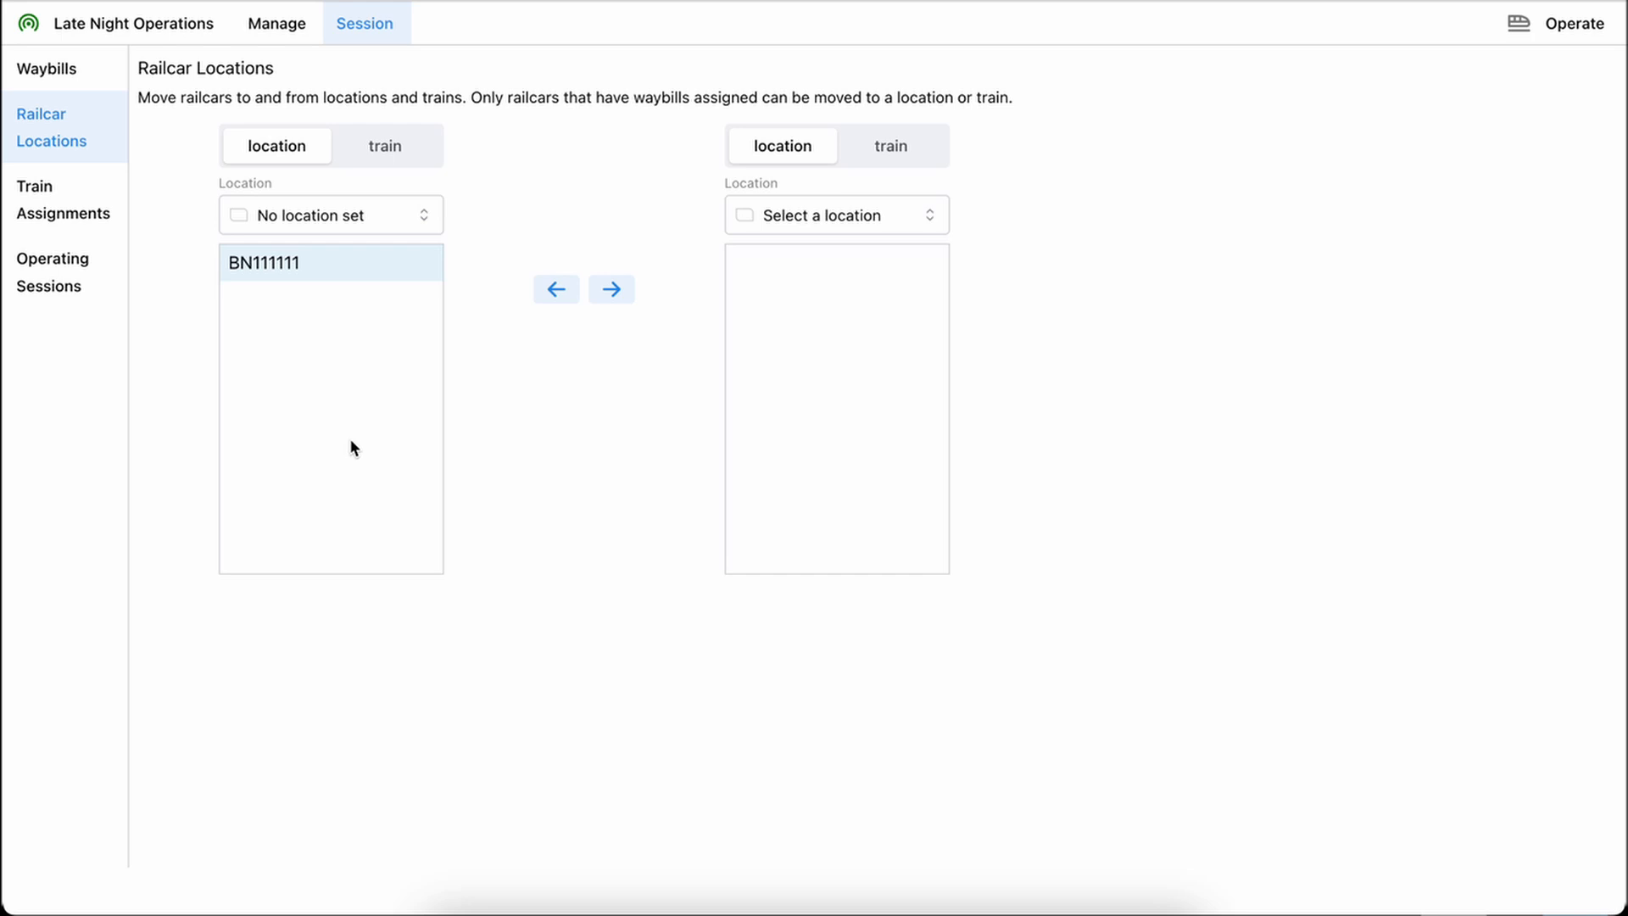
{"action": "left_click", "coordinate": [863, 215]}
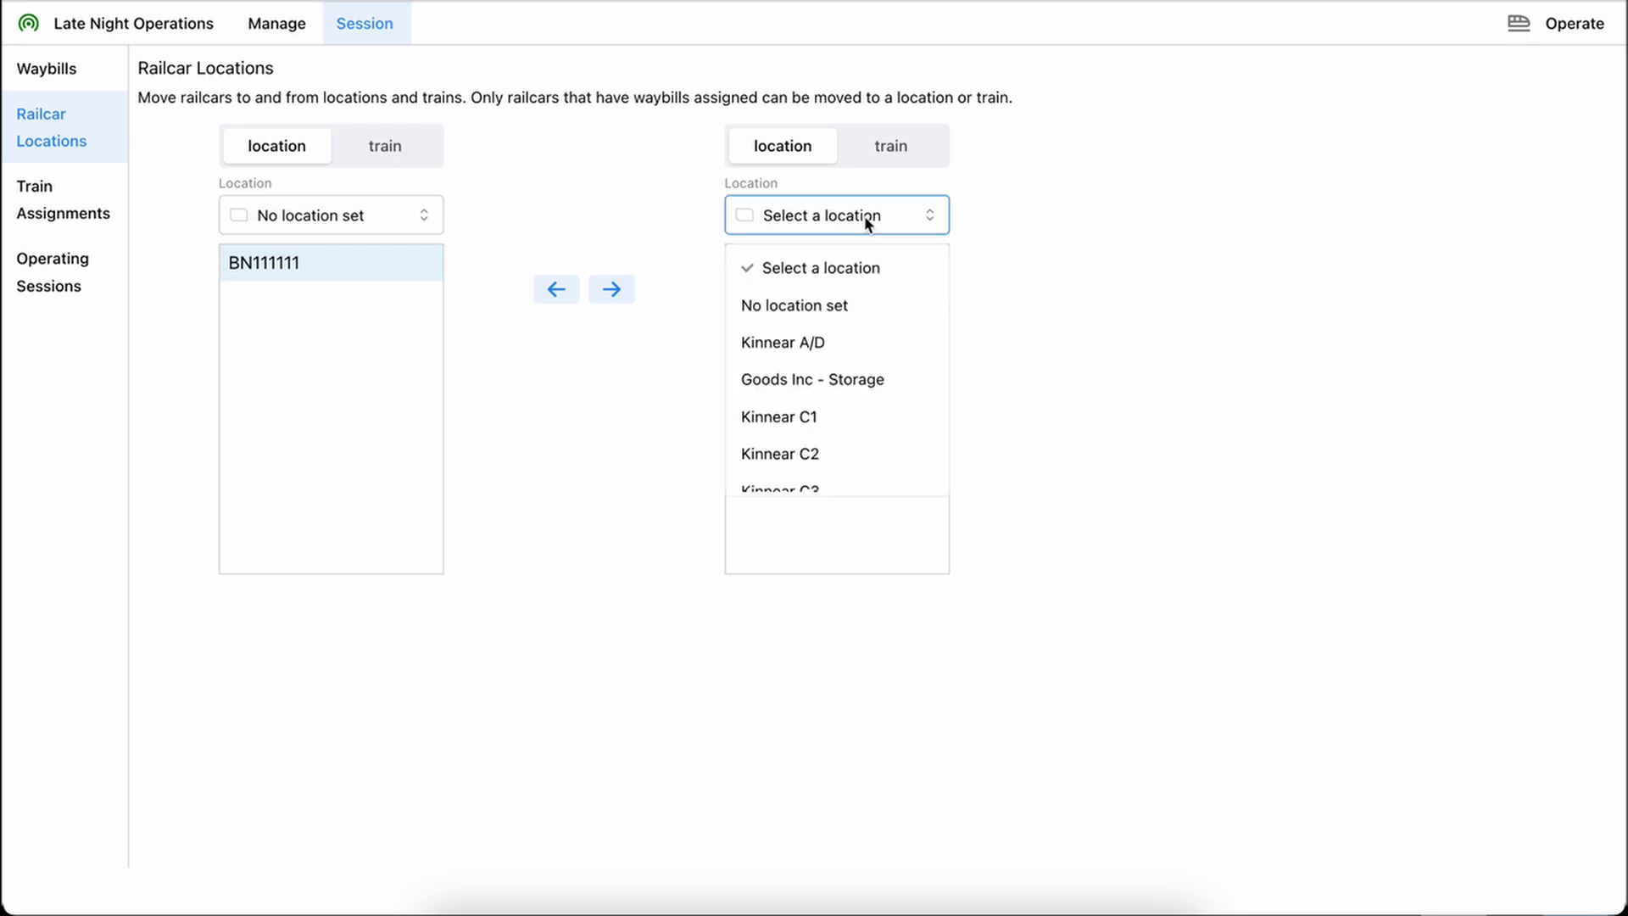
{"action": "left_click", "coordinate": [852, 342]}
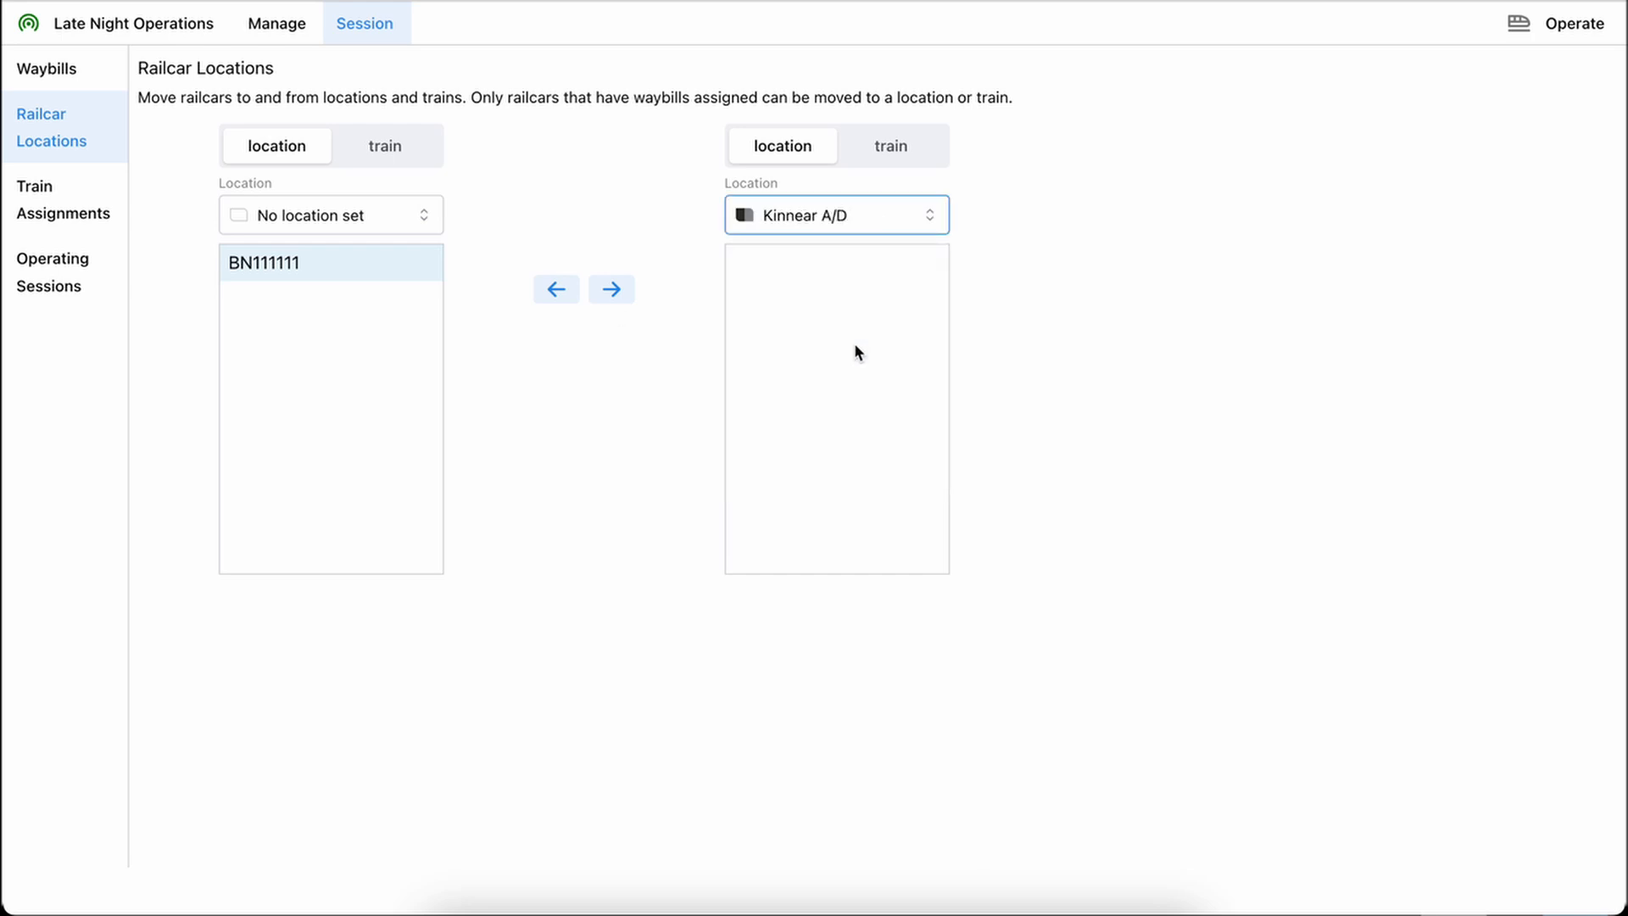
{"action": "left_click", "coordinate": [821, 222]}
{"action": "scroll", "coordinate": [817, 420], "scroll_direction": "down", "scroll_amount": 3}
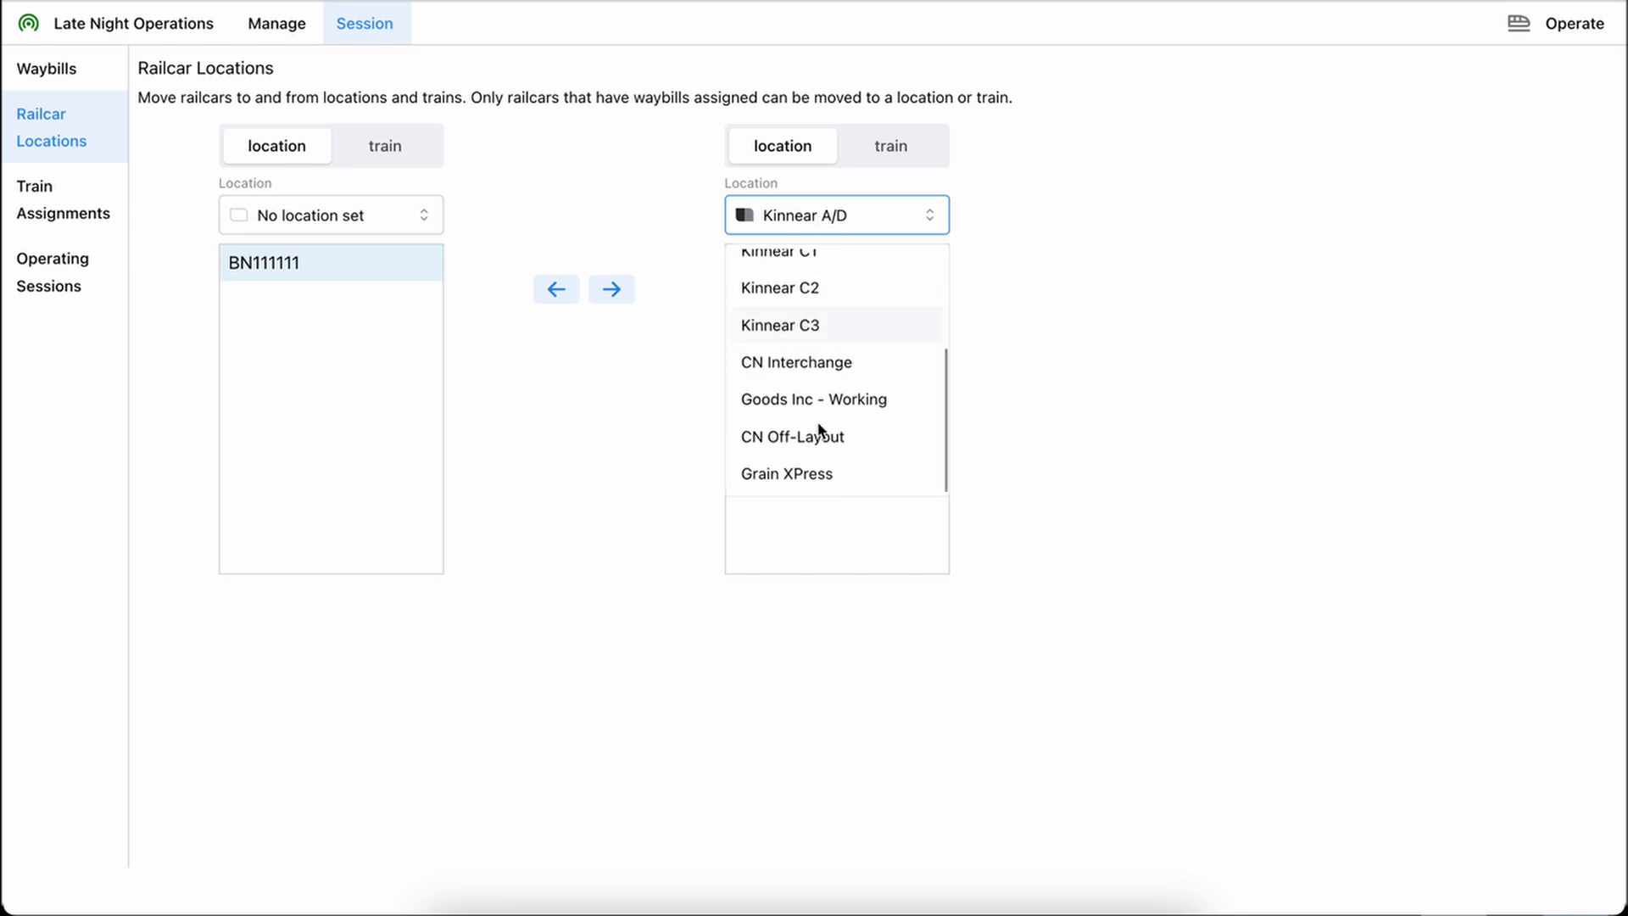
{"action": "left_click", "coordinate": [810, 472]}
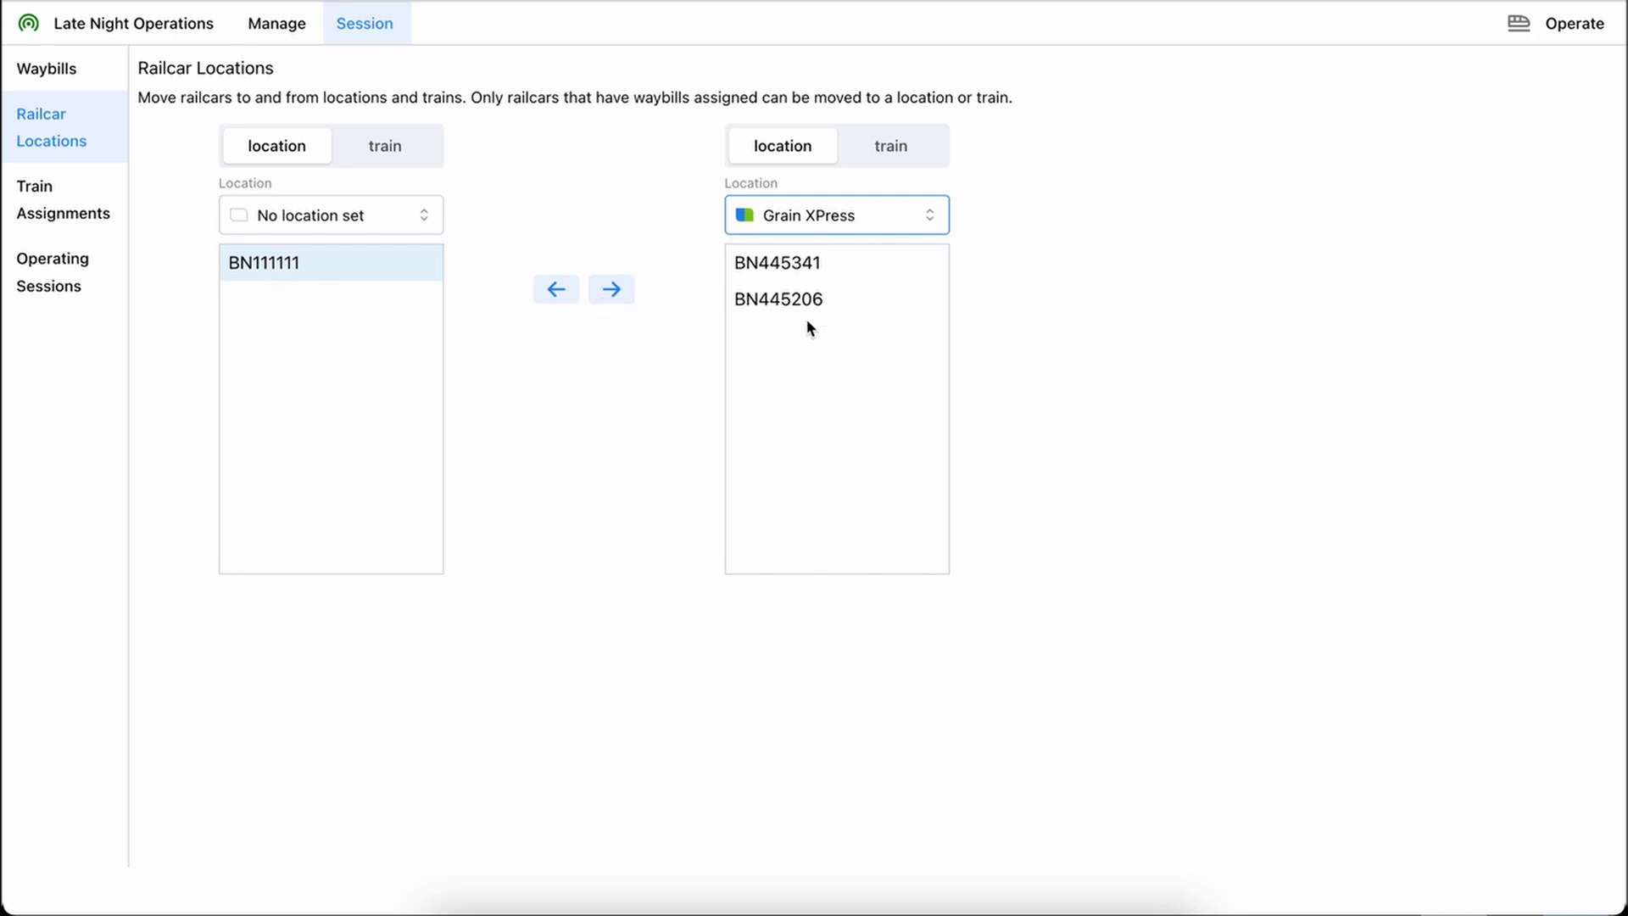
{"action": "left_click", "coordinate": [613, 292]}
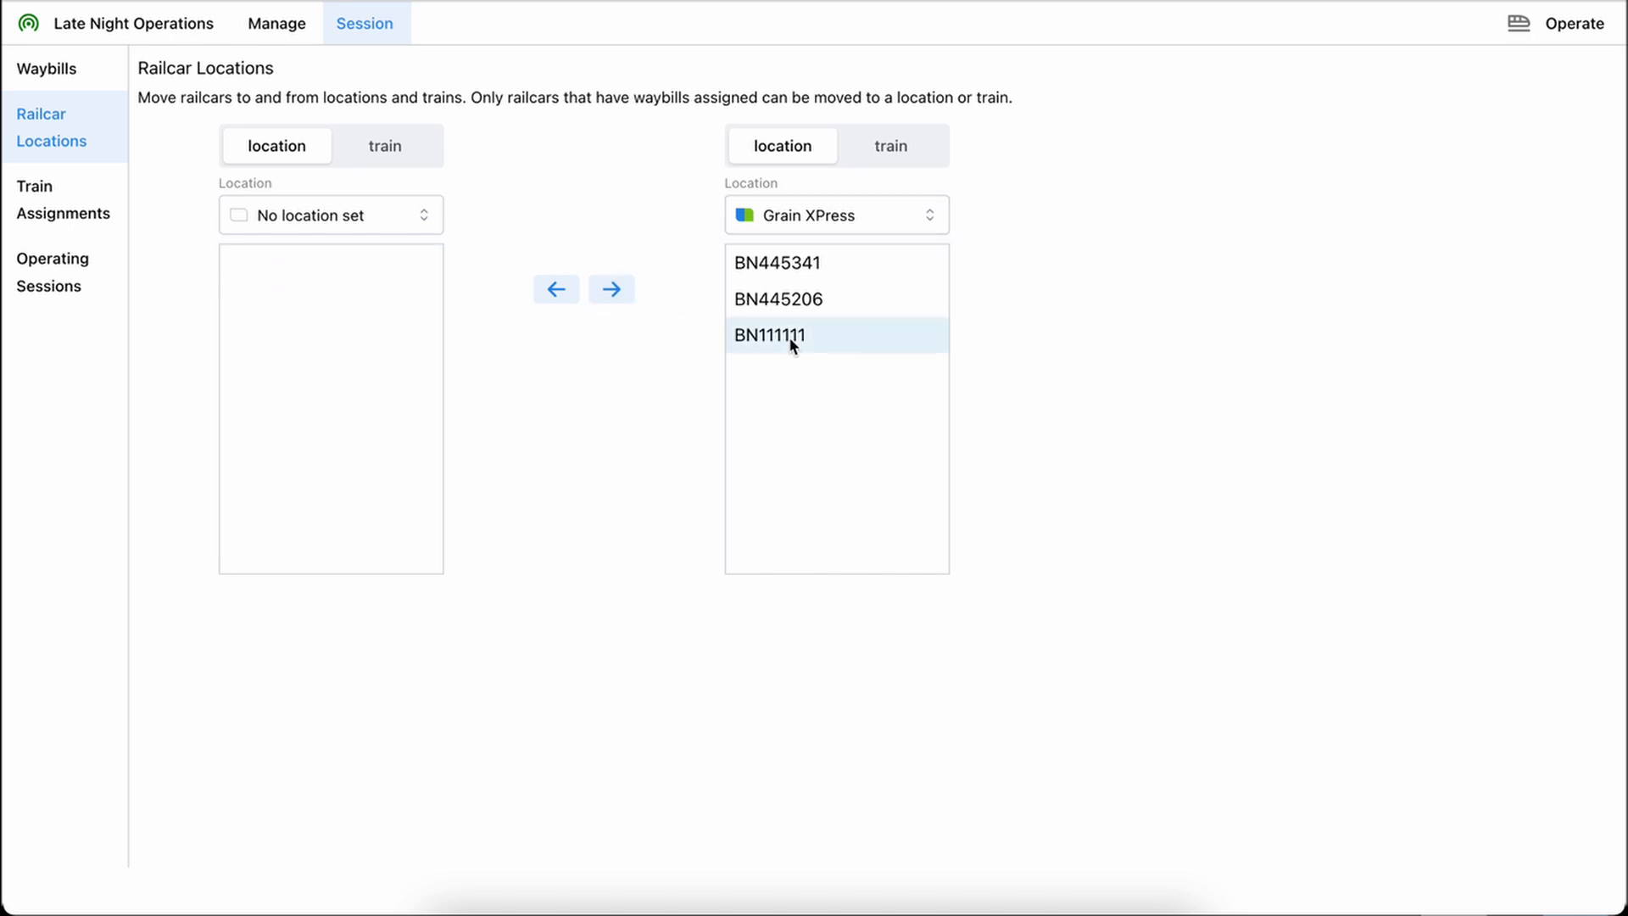
Return BN111111 from Grain XPress to No location set and open its waybills
{"action": "left_click", "coordinate": [558, 294]}
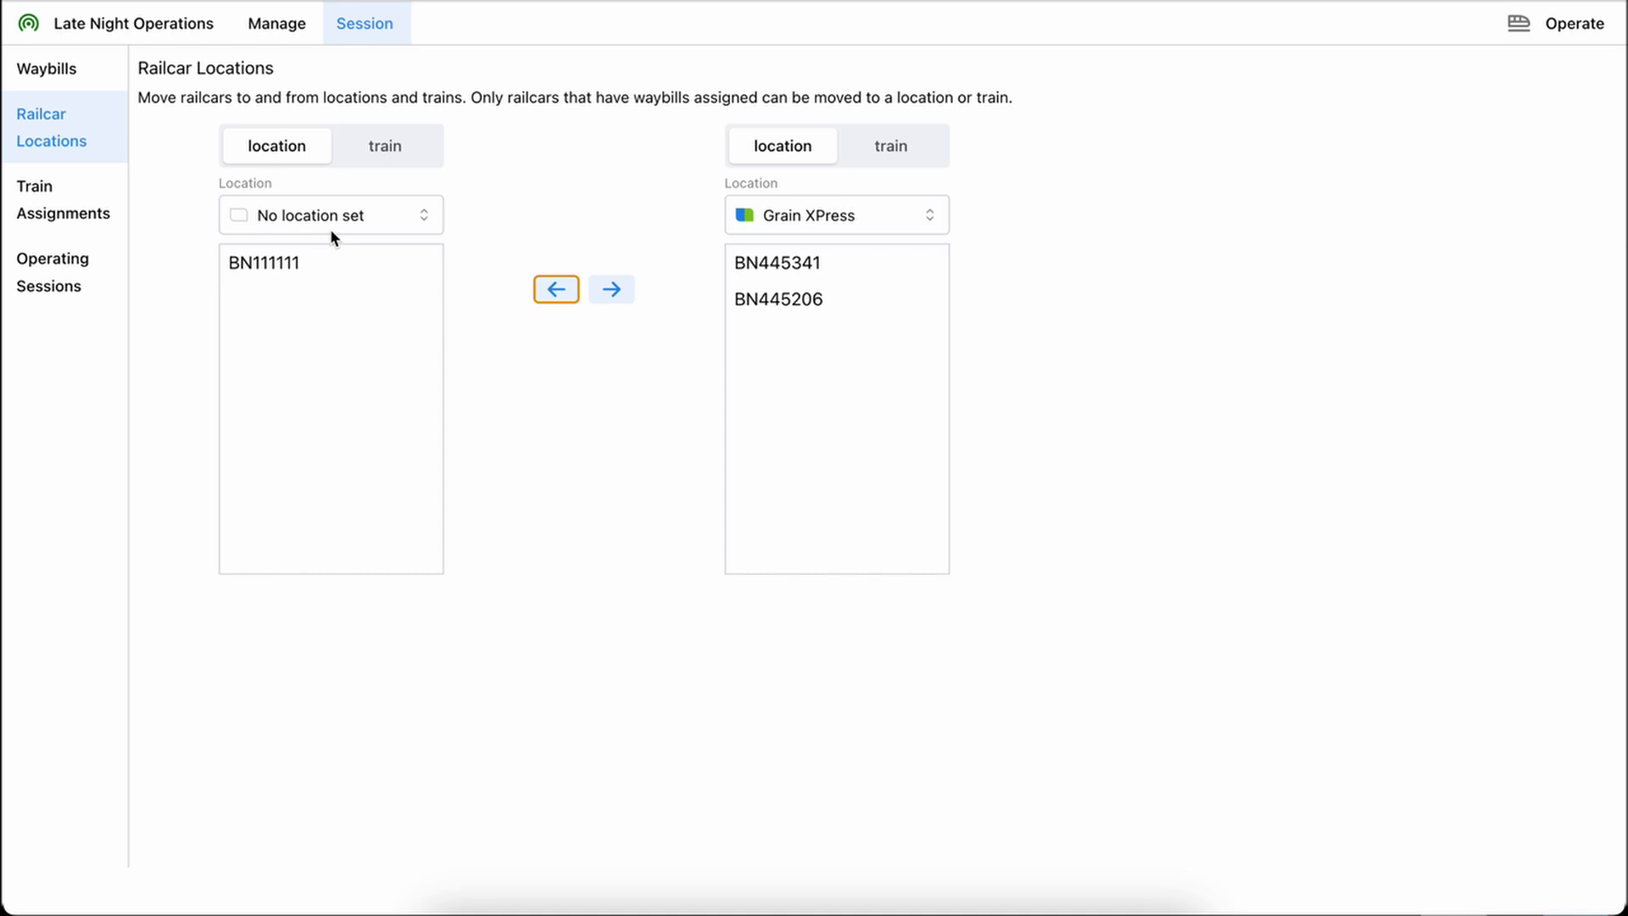
{"action": "left_click", "coordinate": [67, 68]}
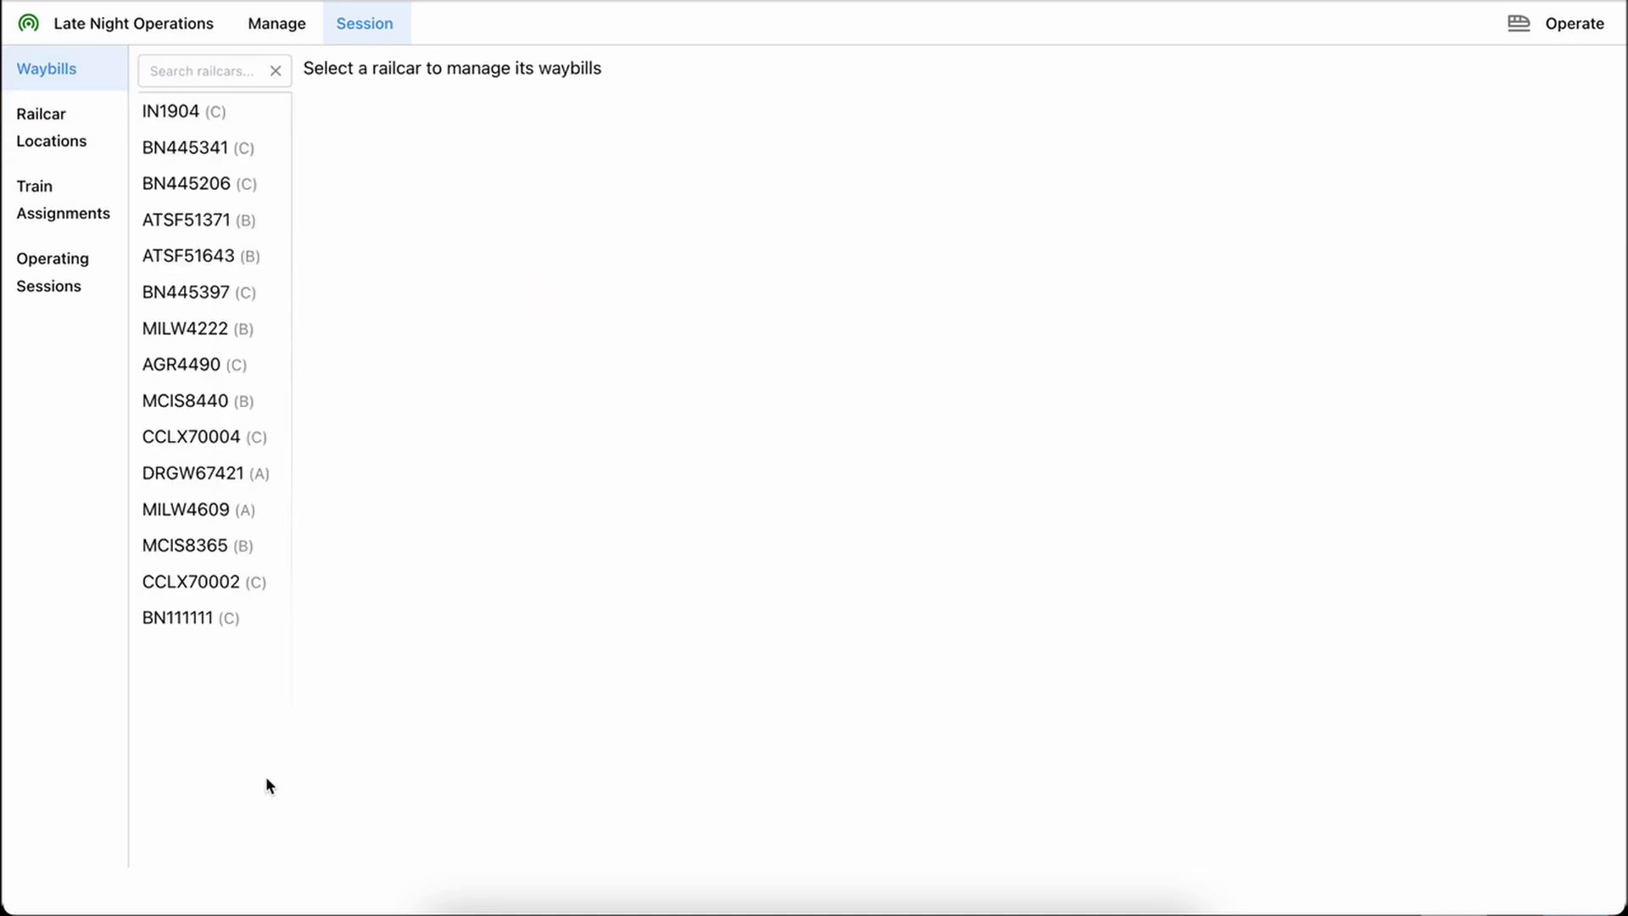
{"action": "left_click", "coordinate": [204, 621]}
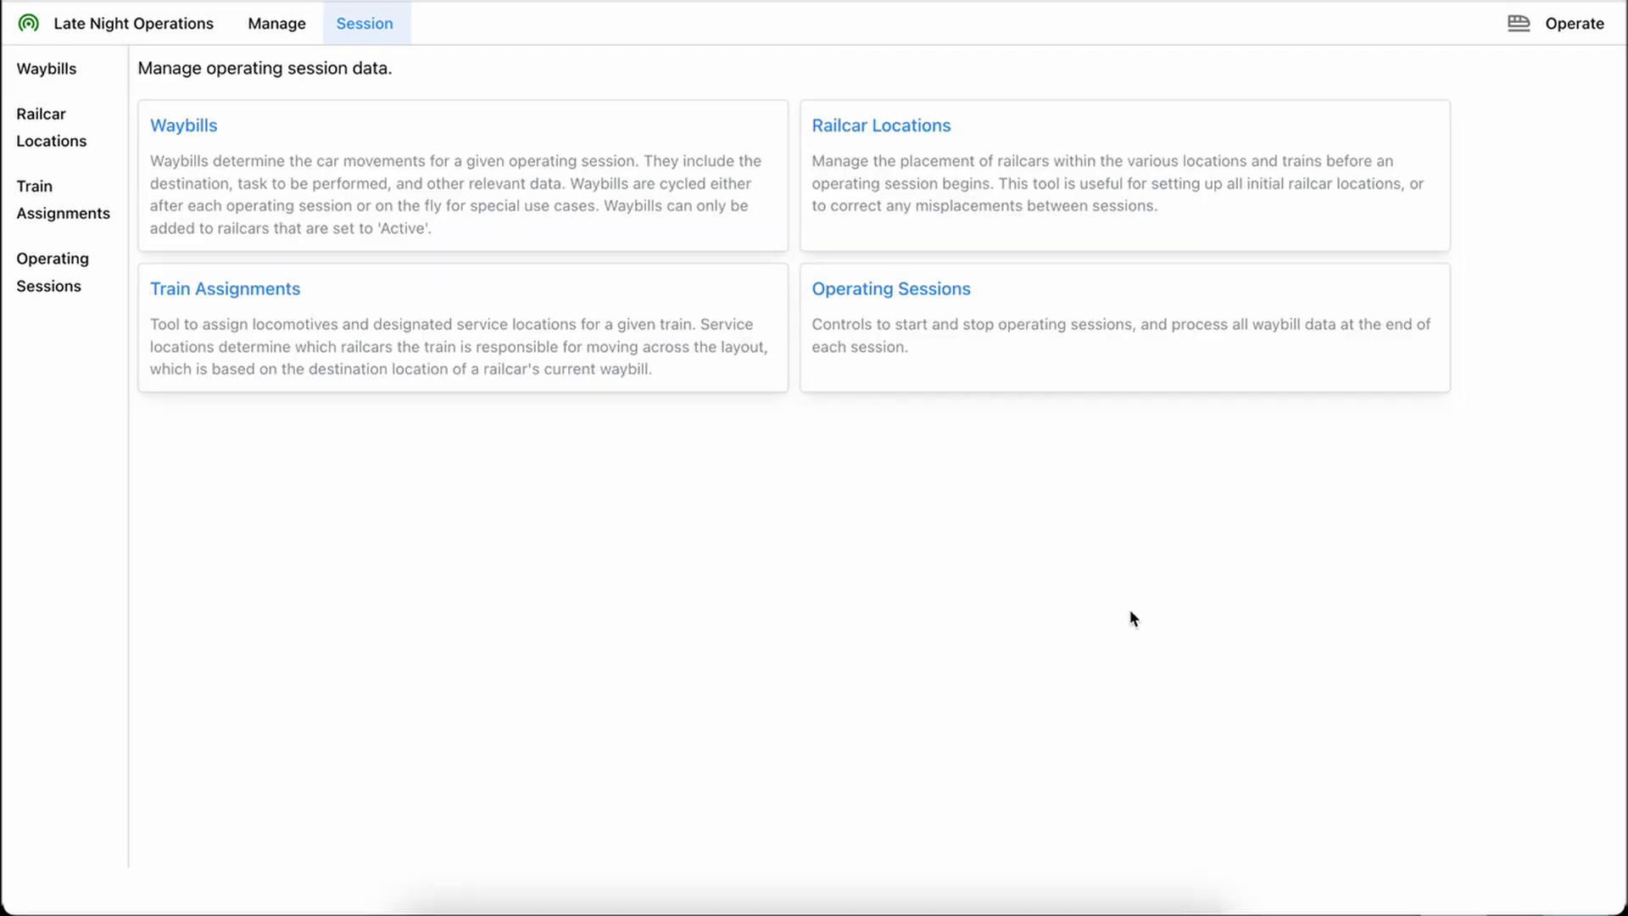
In Train Assignments, give Kinnear Switcher the general service locations Kinnear C1, Kinnear C2 and Kinnear C3, and clear them again
{"action": "left_click", "coordinate": [252, 295]}
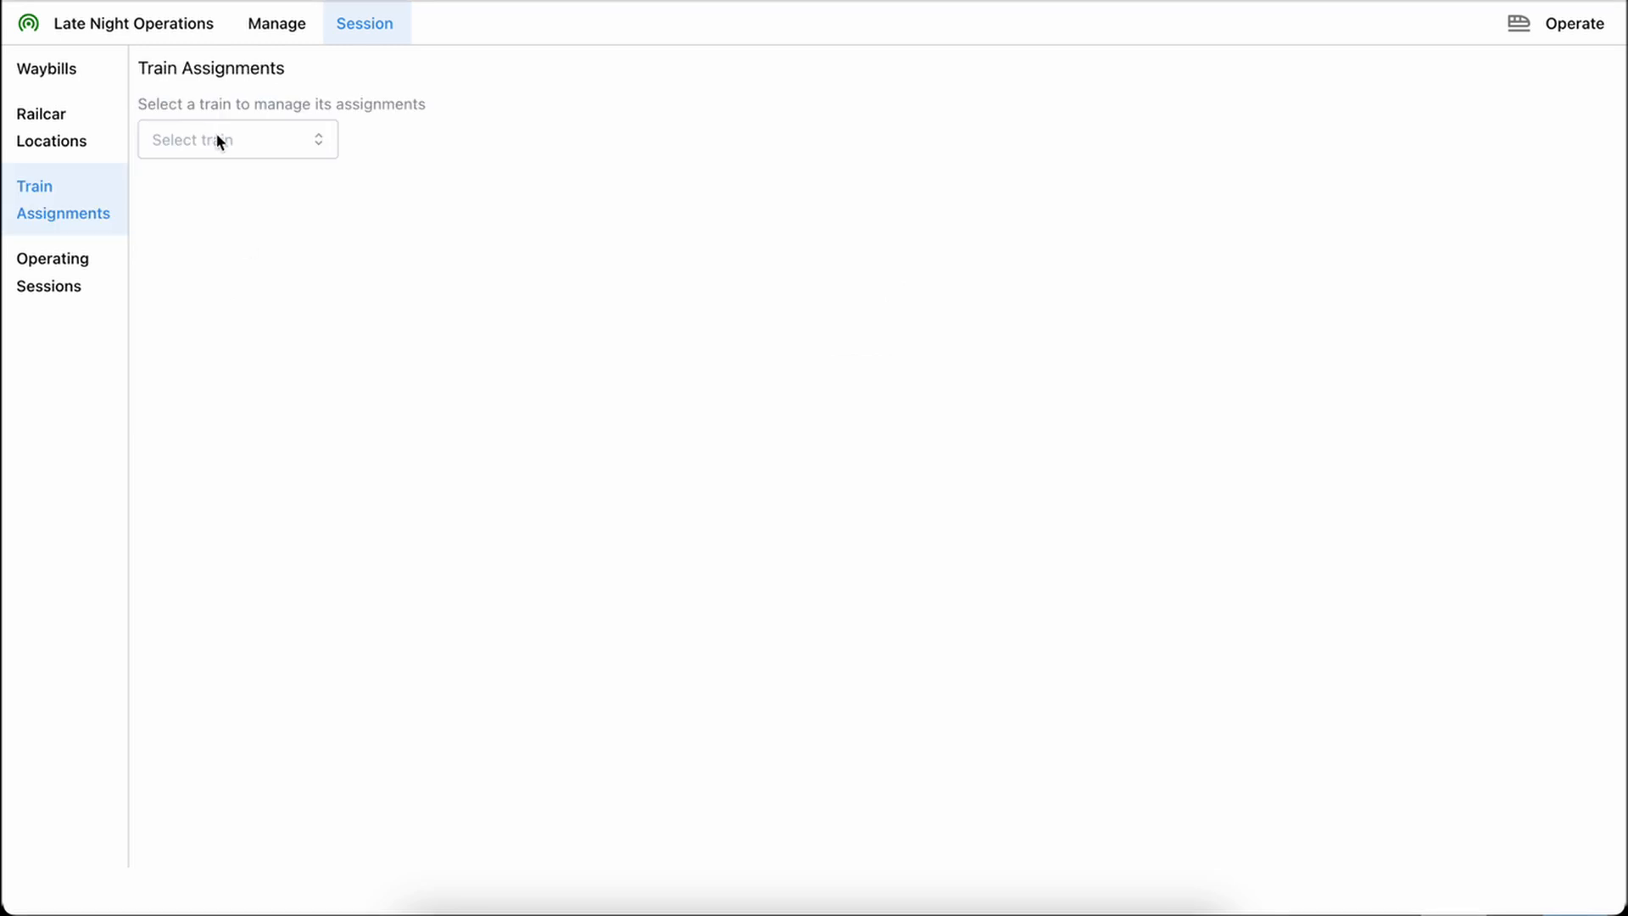
{"action": "left_click", "coordinate": [217, 137]}
{"action": "left_click", "coordinate": [222, 270]}
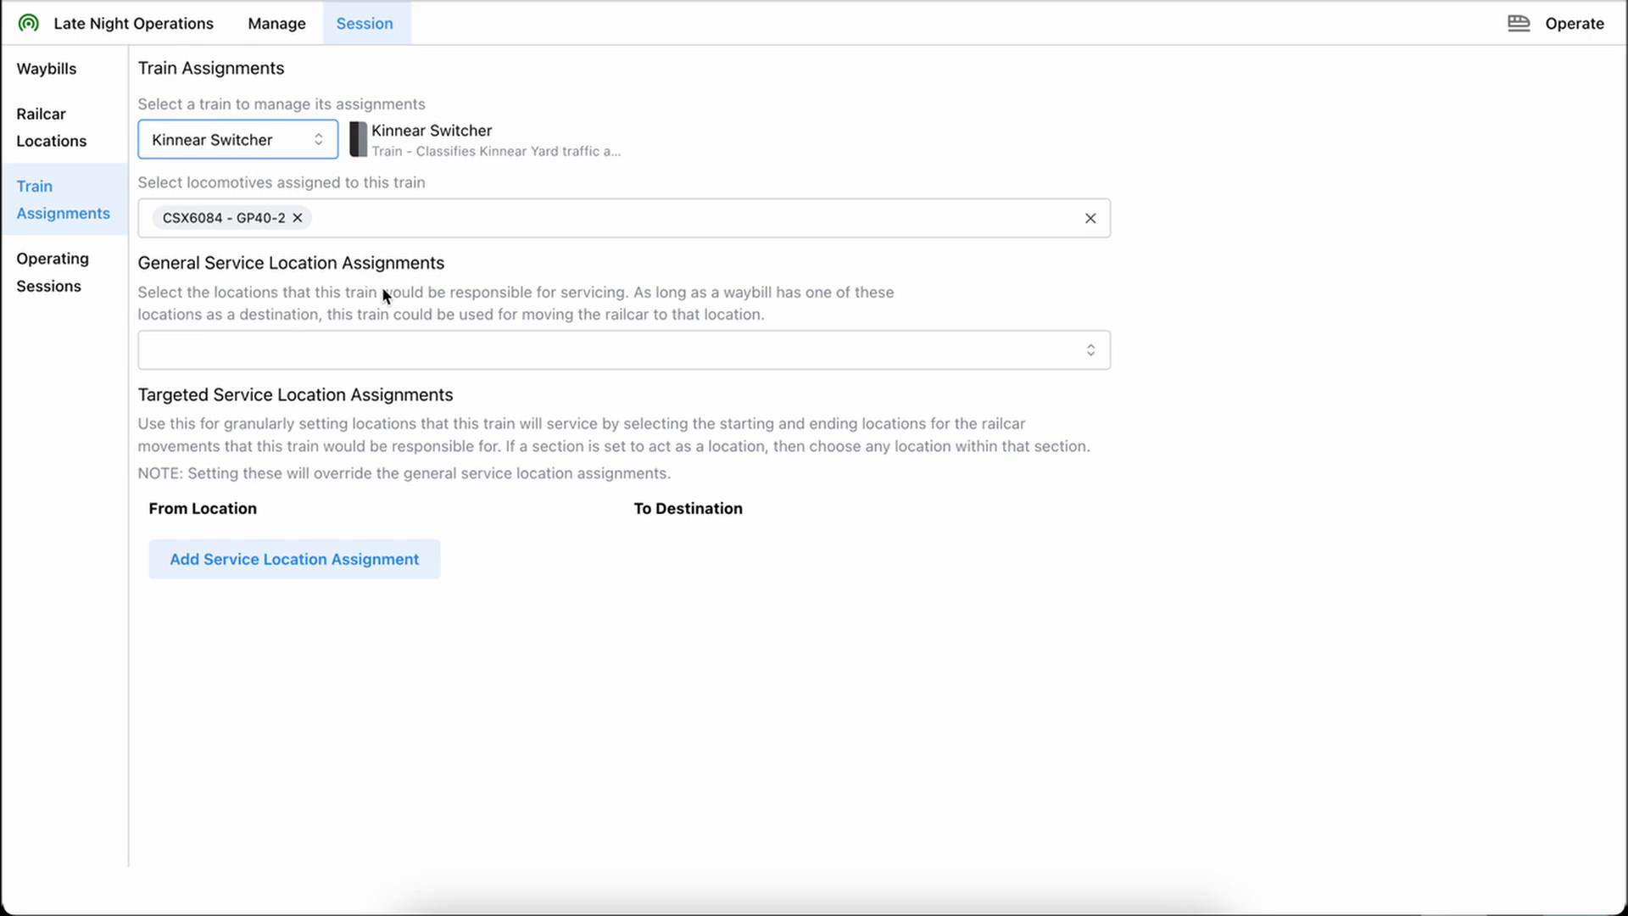
{"action": "left_click", "coordinate": [334, 350]}
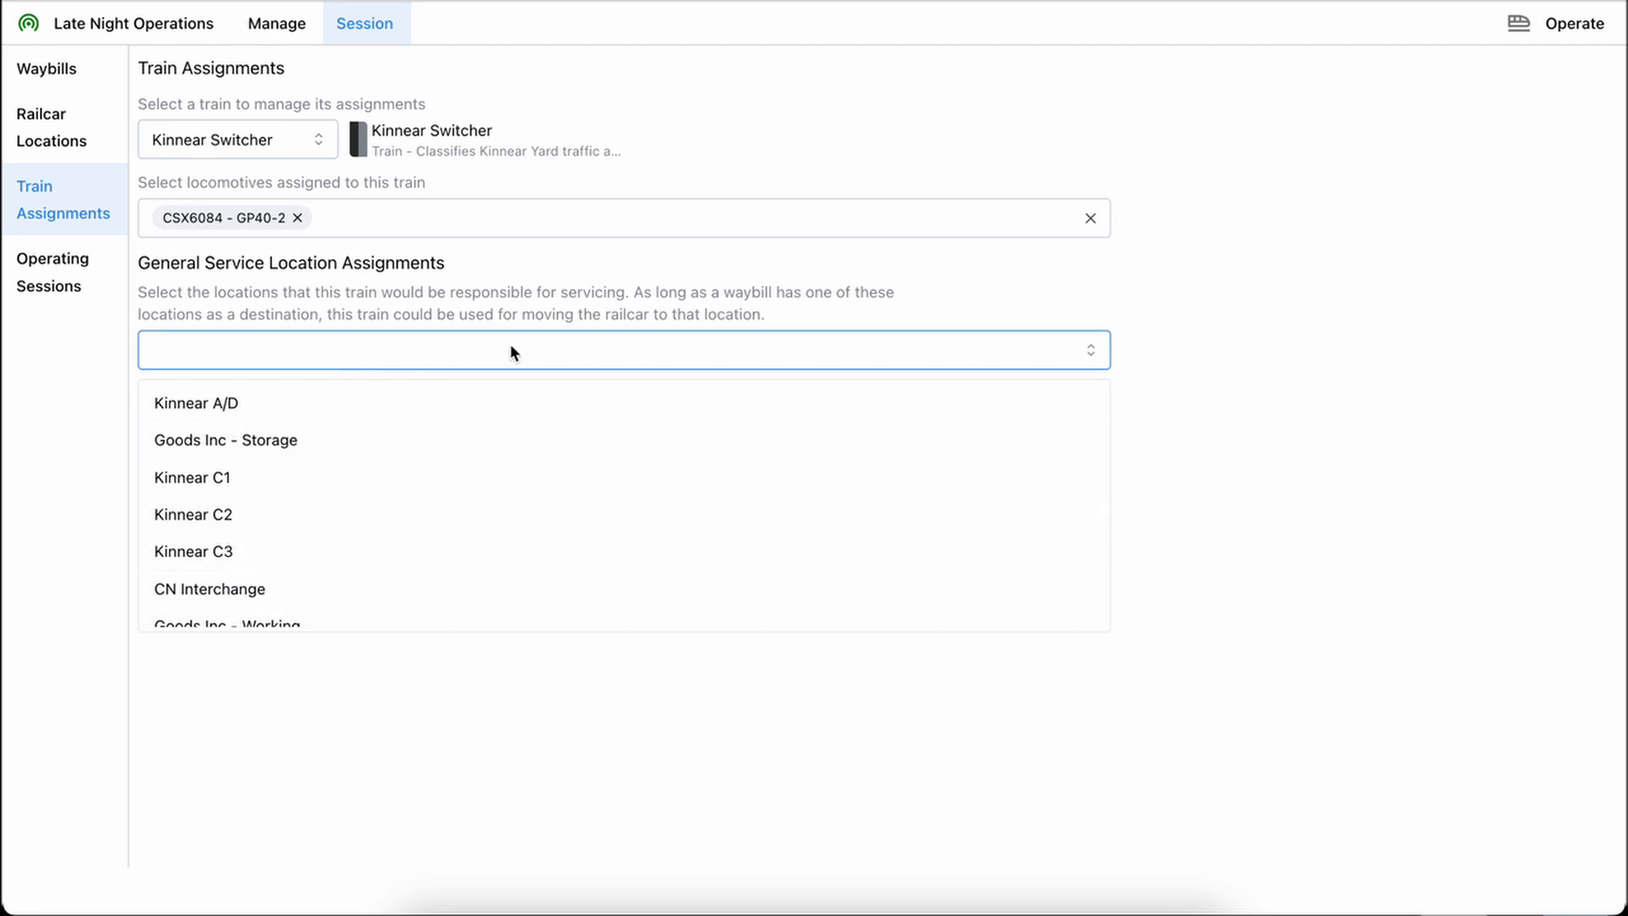
{"action": "left_click", "coordinate": [373, 477]}
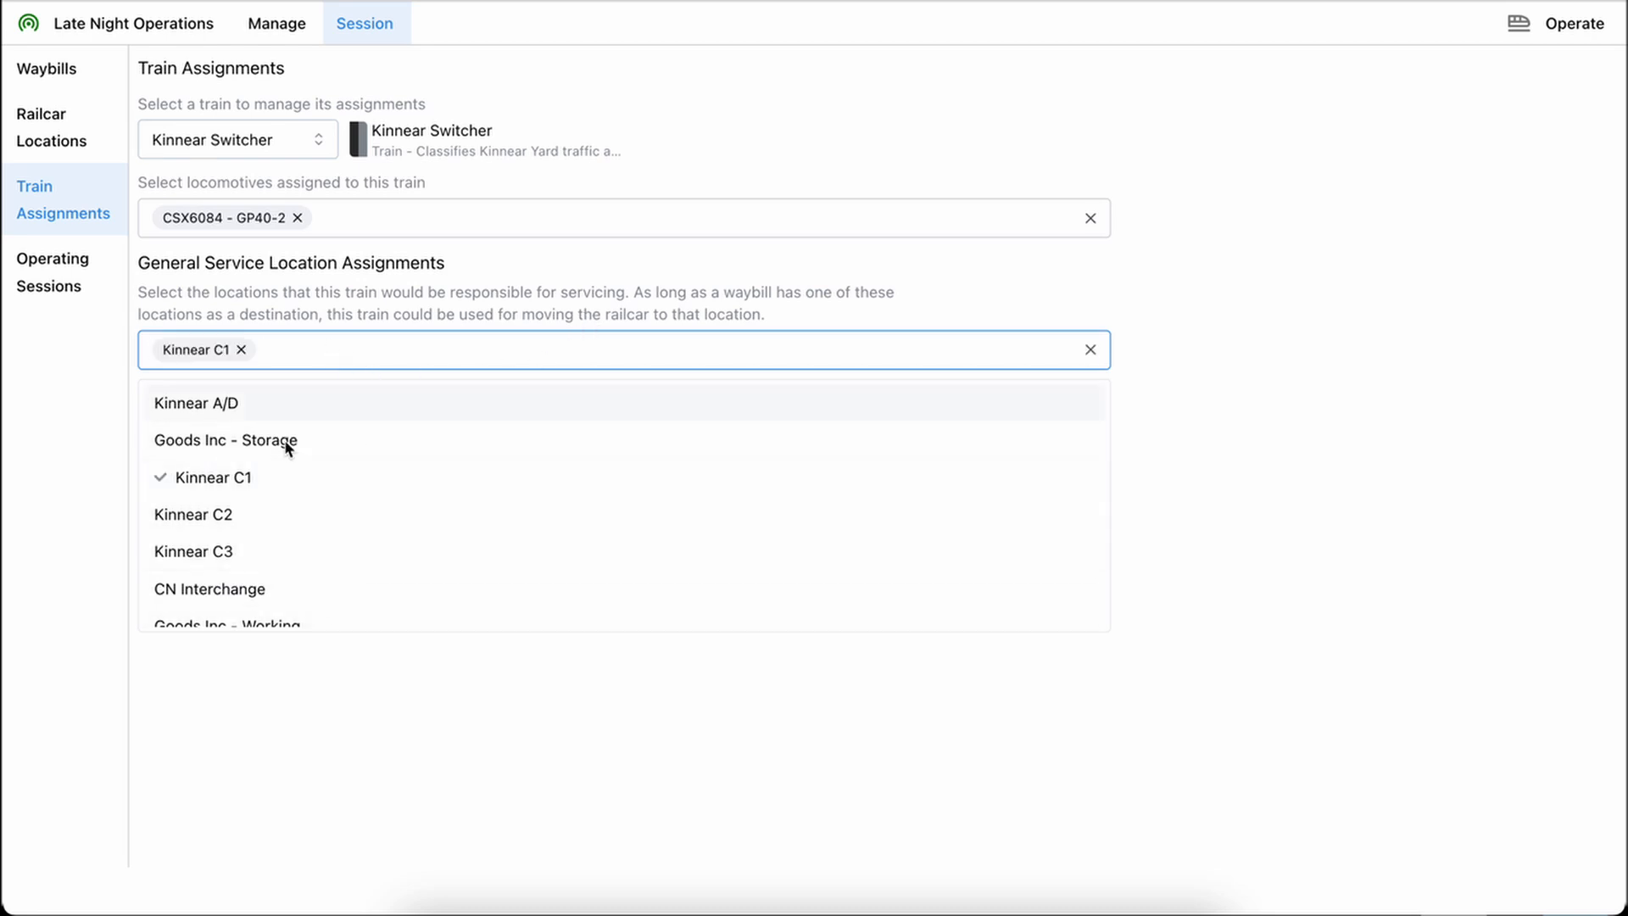
{"action": "left_click", "coordinate": [219, 515]}
{"action": "left_click", "coordinate": [222, 551]}
{"action": "left_click", "coordinate": [556, 319]}
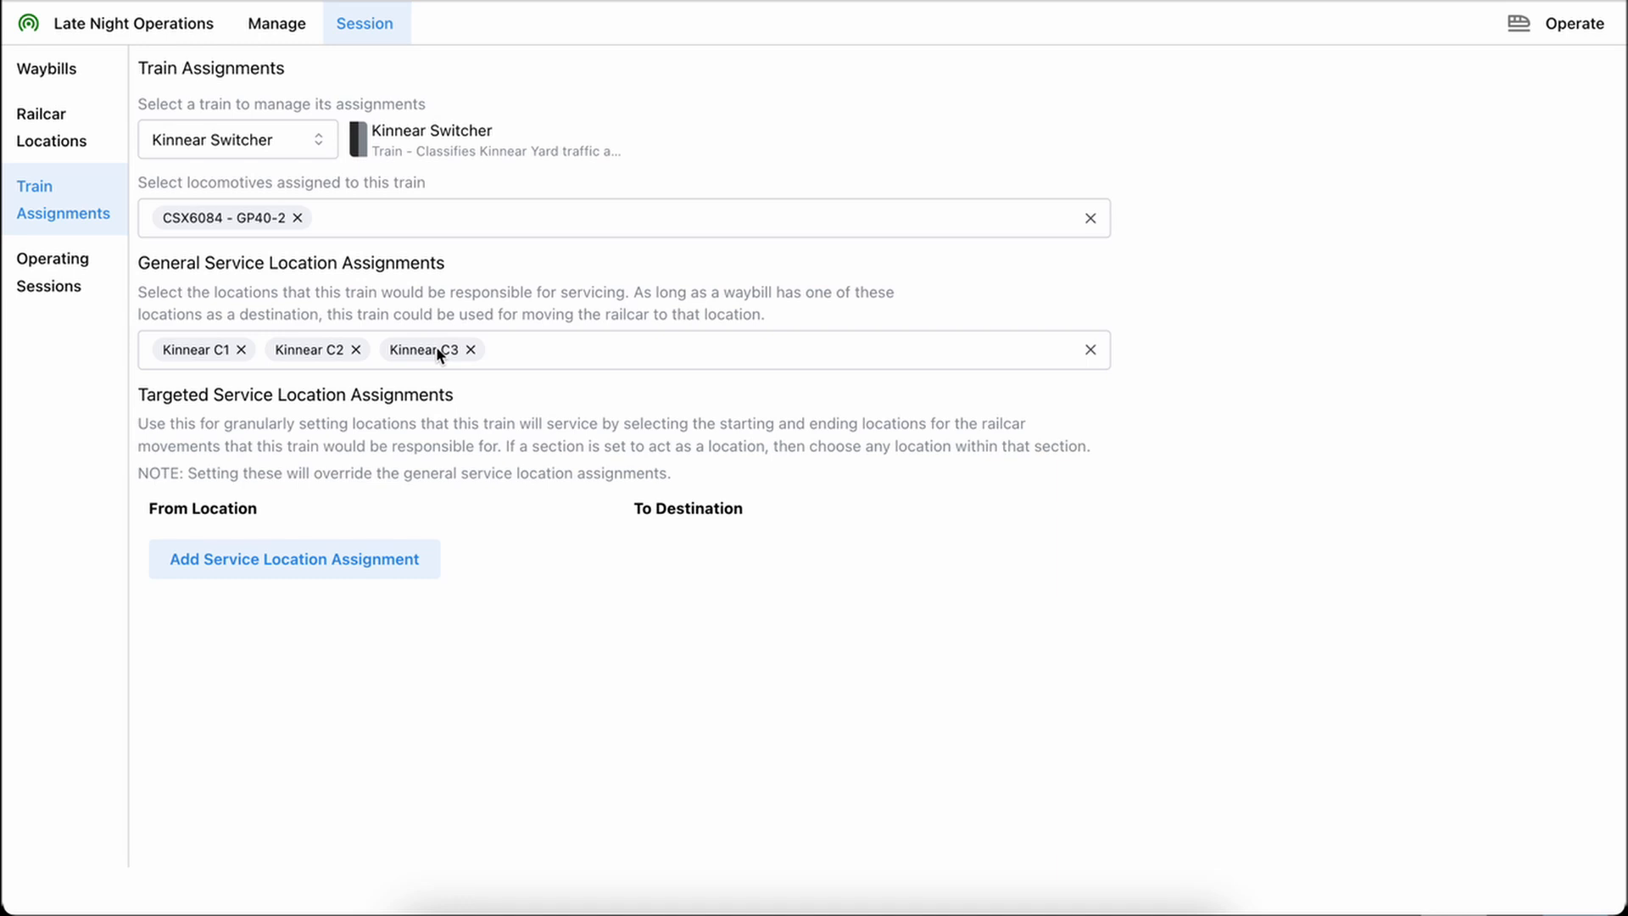
{"action": "left_click", "coordinate": [1092, 350]}
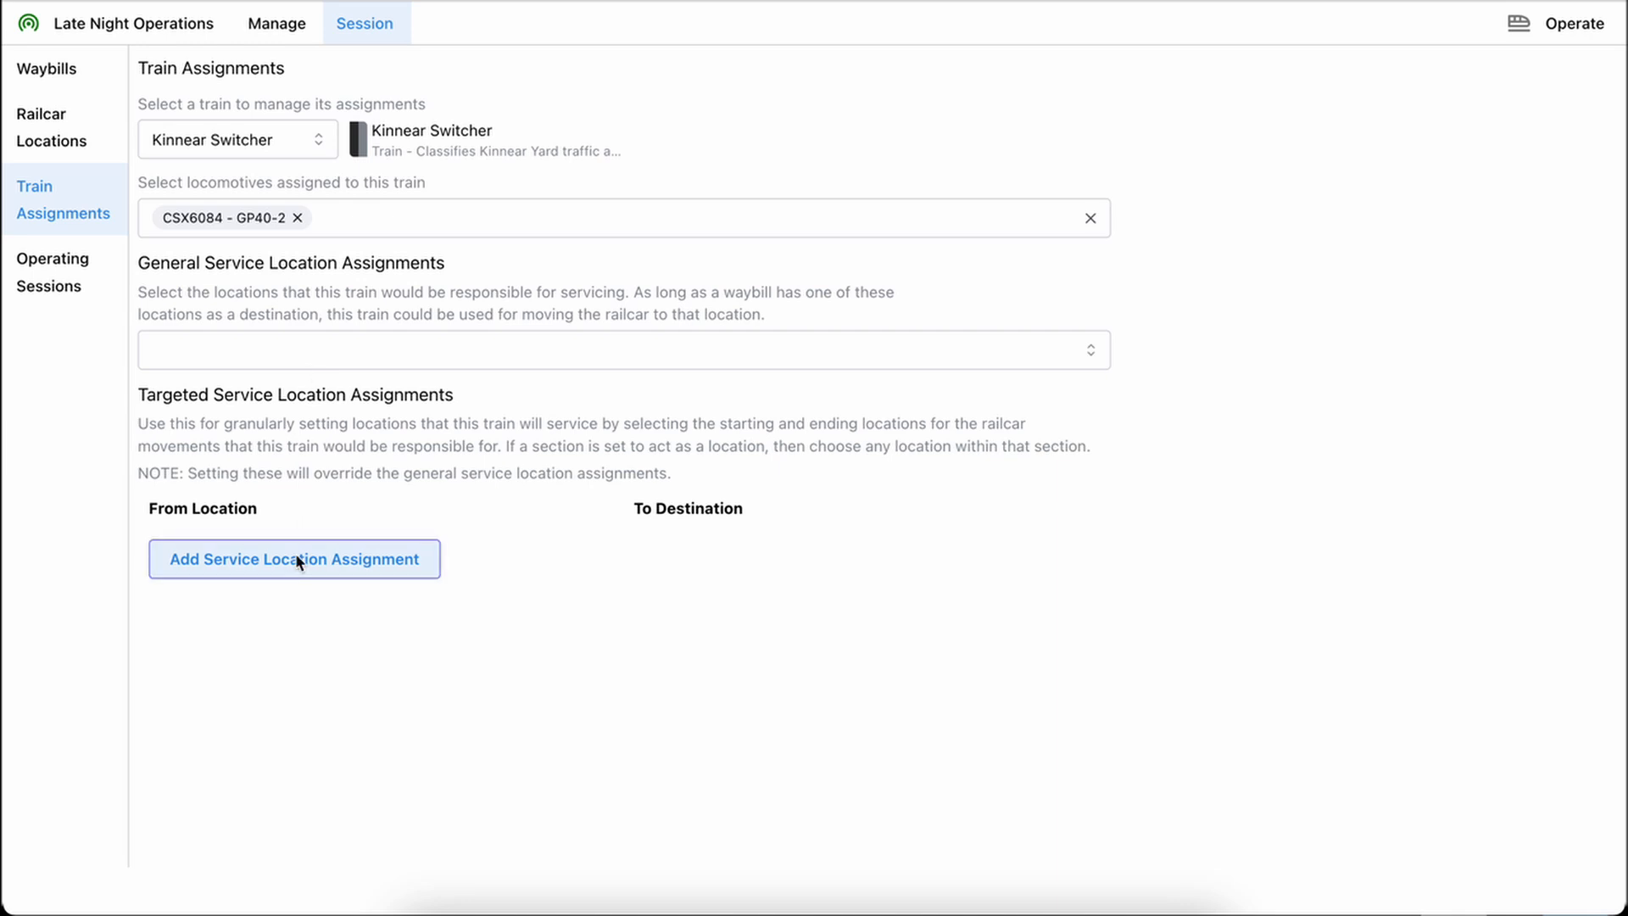
Add a targeted service location assignment from Kinnear C1 to Goods Inc - Working for train CN Turn, and delete it again
{"action": "left_click", "coordinate": [242, 147]}
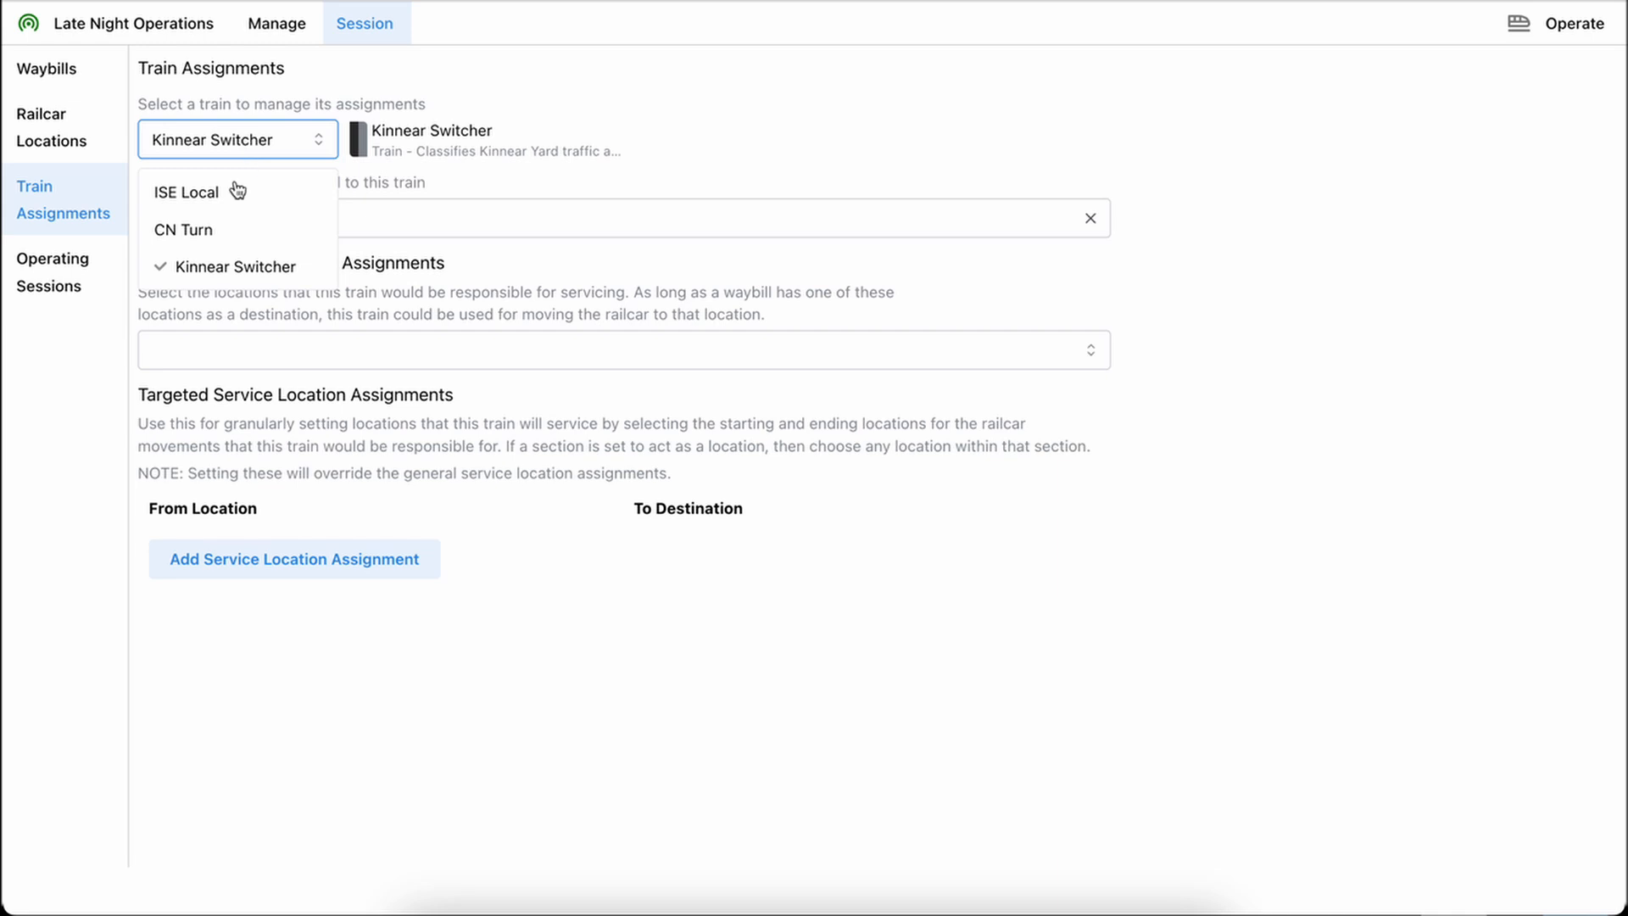
{"action": "left_click", "coordinate": [226, 233]}
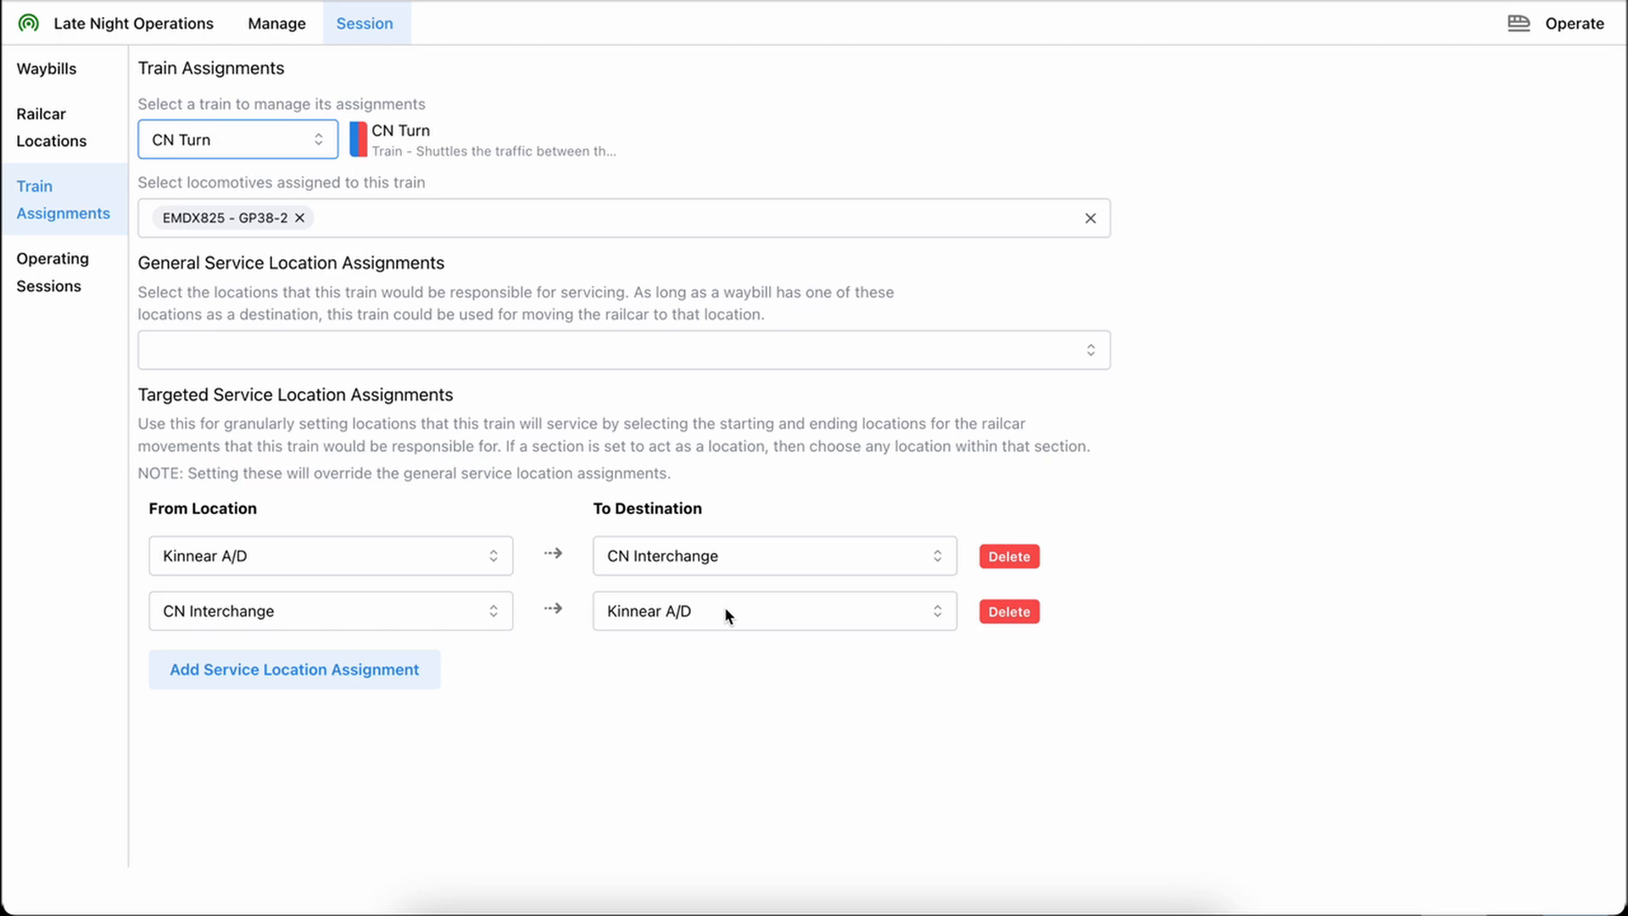
{"action": "left_click", "coordinate": [374, 669]}
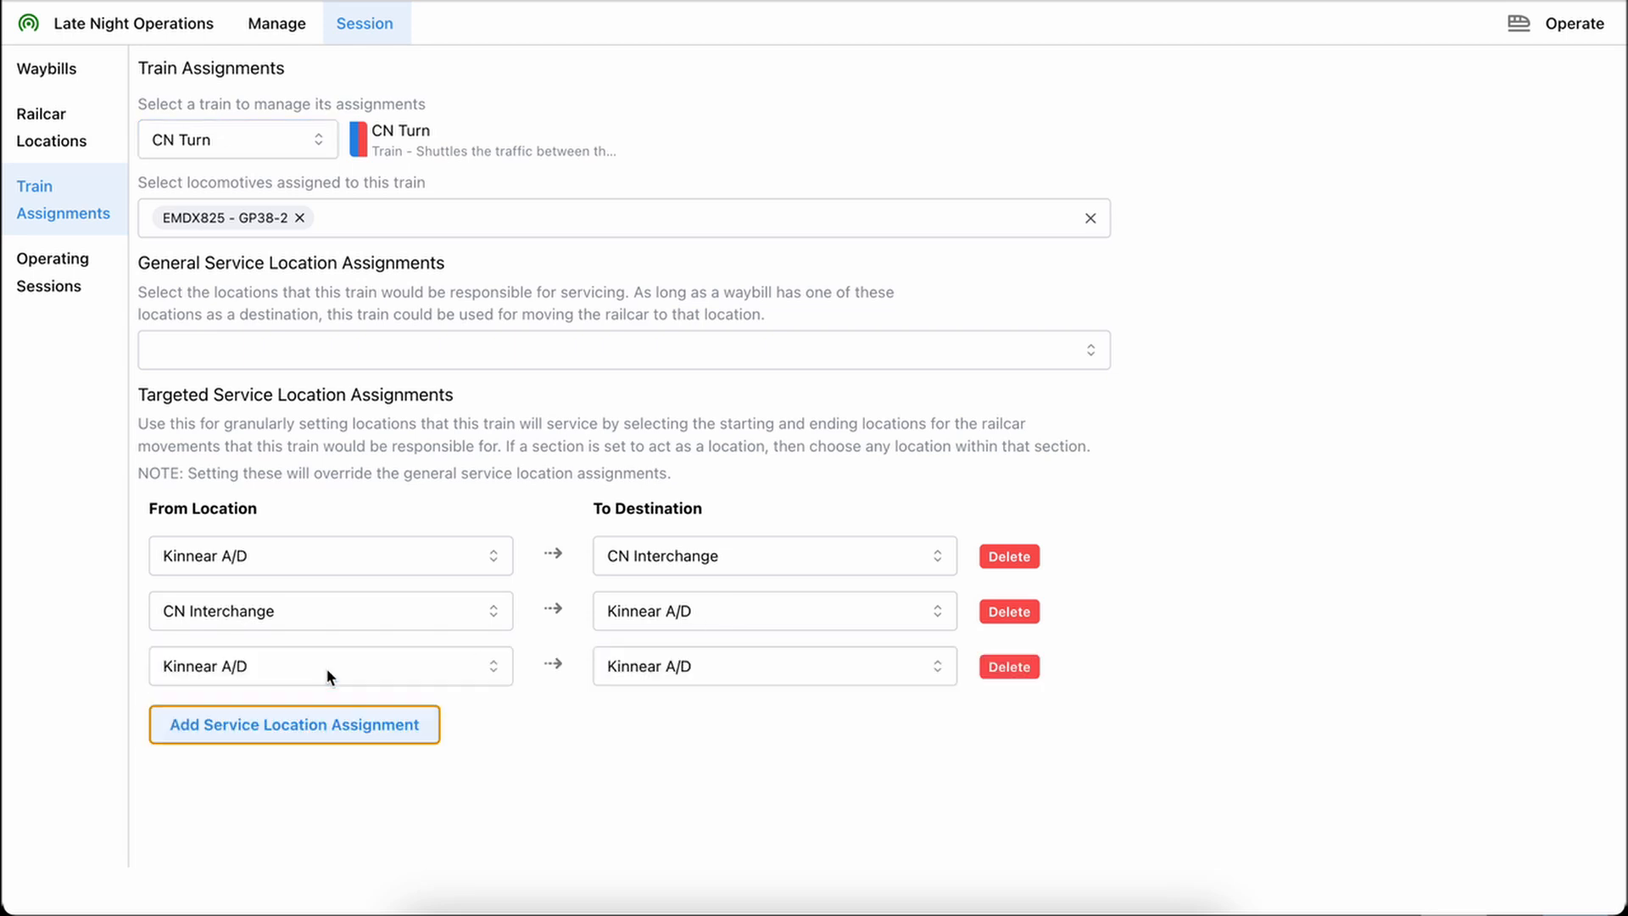
{"action": "left_click", "coordinate": [293, 669]}
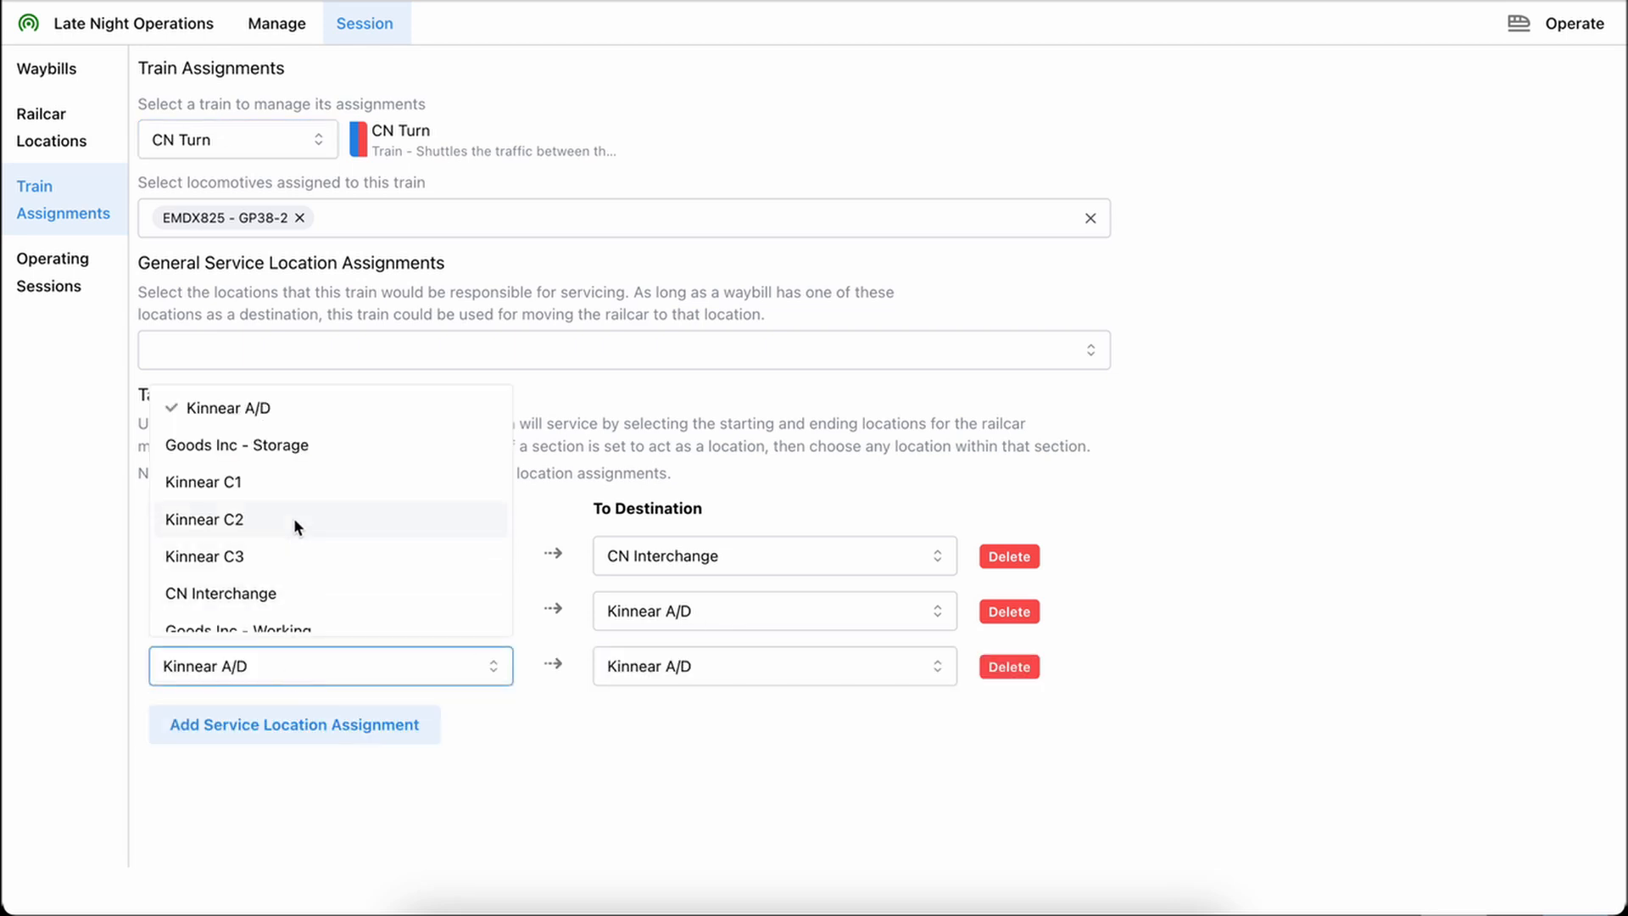
{"action": "left_click", "coordinate": [286, 481]}
{"action": "left_click", "coordinate": [732, 670]}
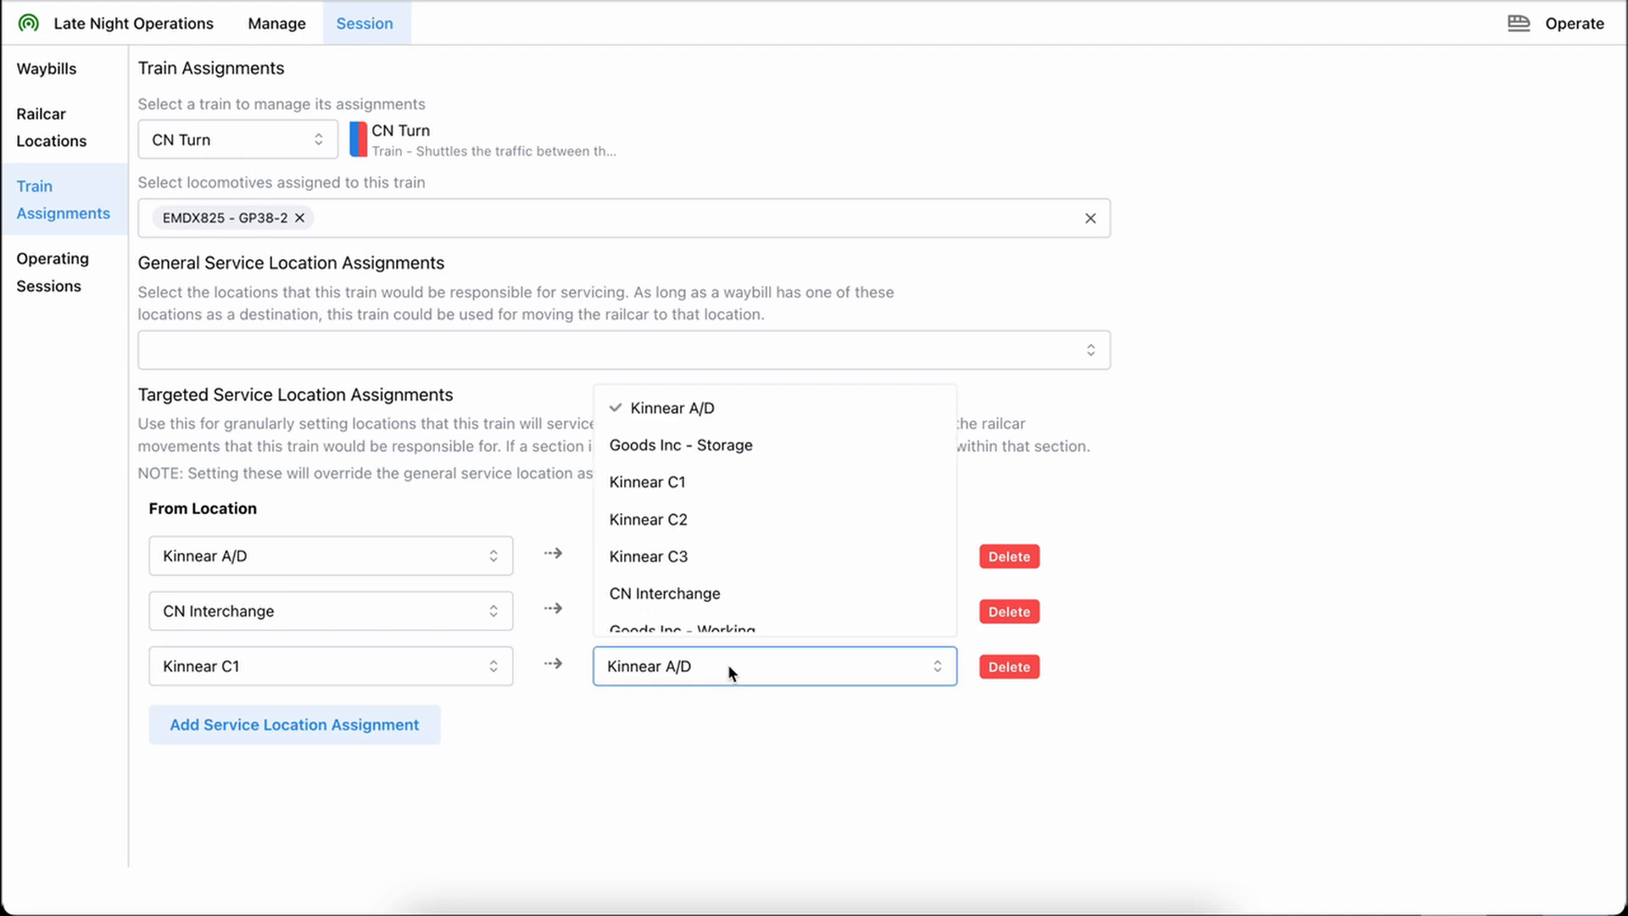
{"action": "scroll", "coordinate": [721, 504], "scroll_direction": "down", "scroll_amount": 2}
{"action": "left_click", "coordinate": [697, 539]}
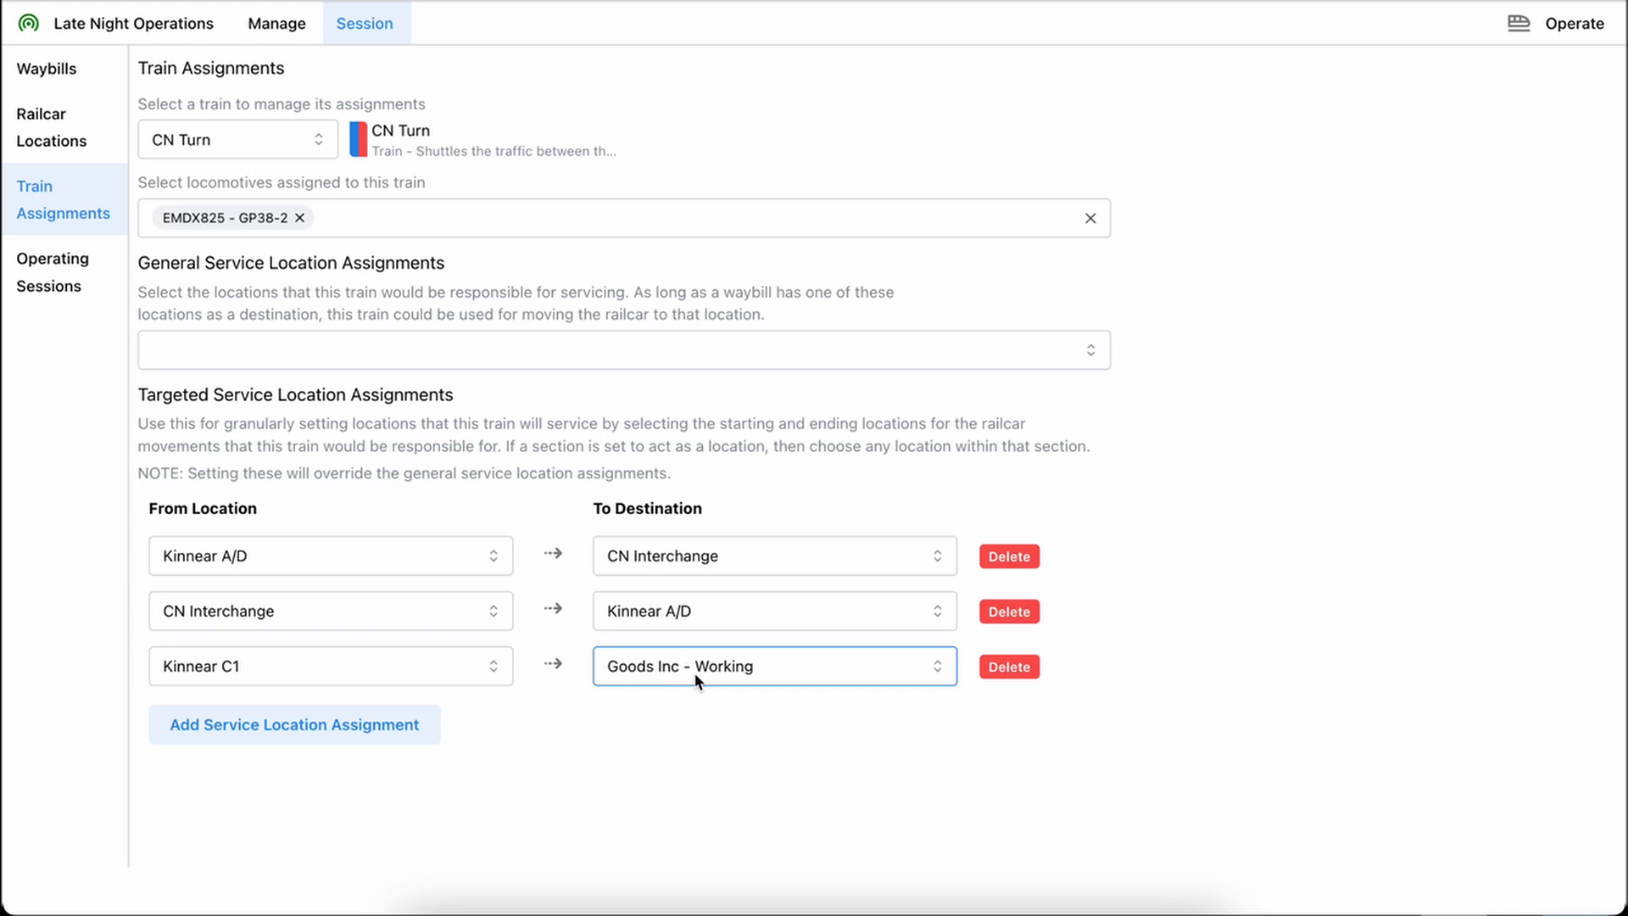
{"action": "left_click", "coordinate": [1002, 668]}
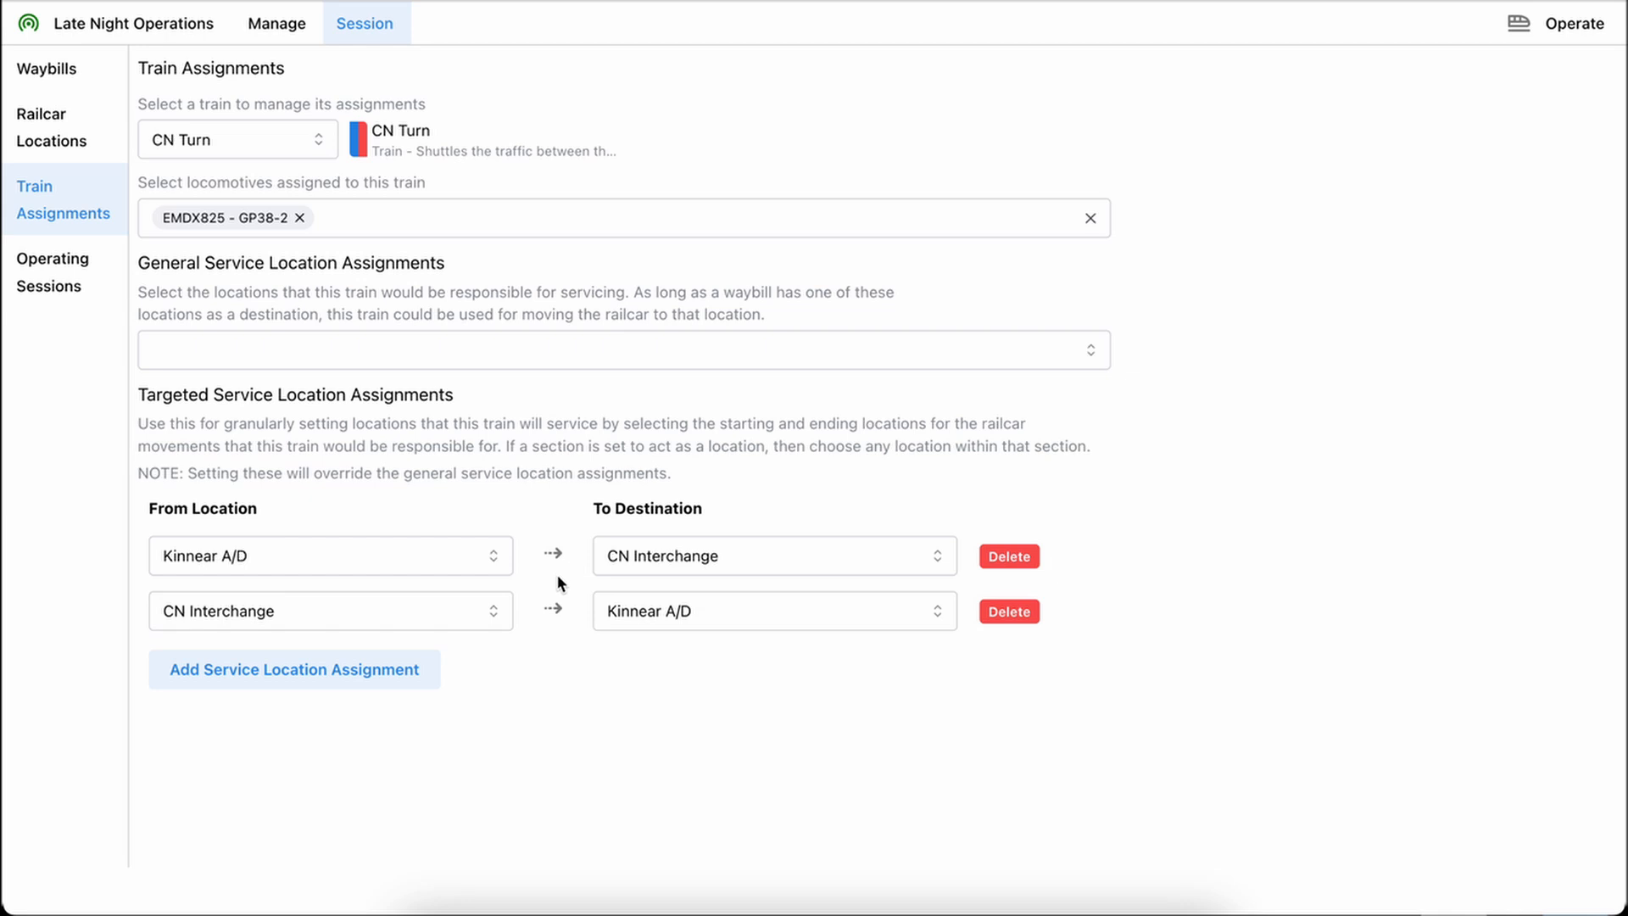
View the ISE Local train's assignments and open the Operating Sessions page
{"action": "left_click", "coordinate": [200, 144]}
{"action": "left_click", "coordinate": [222, 188]}
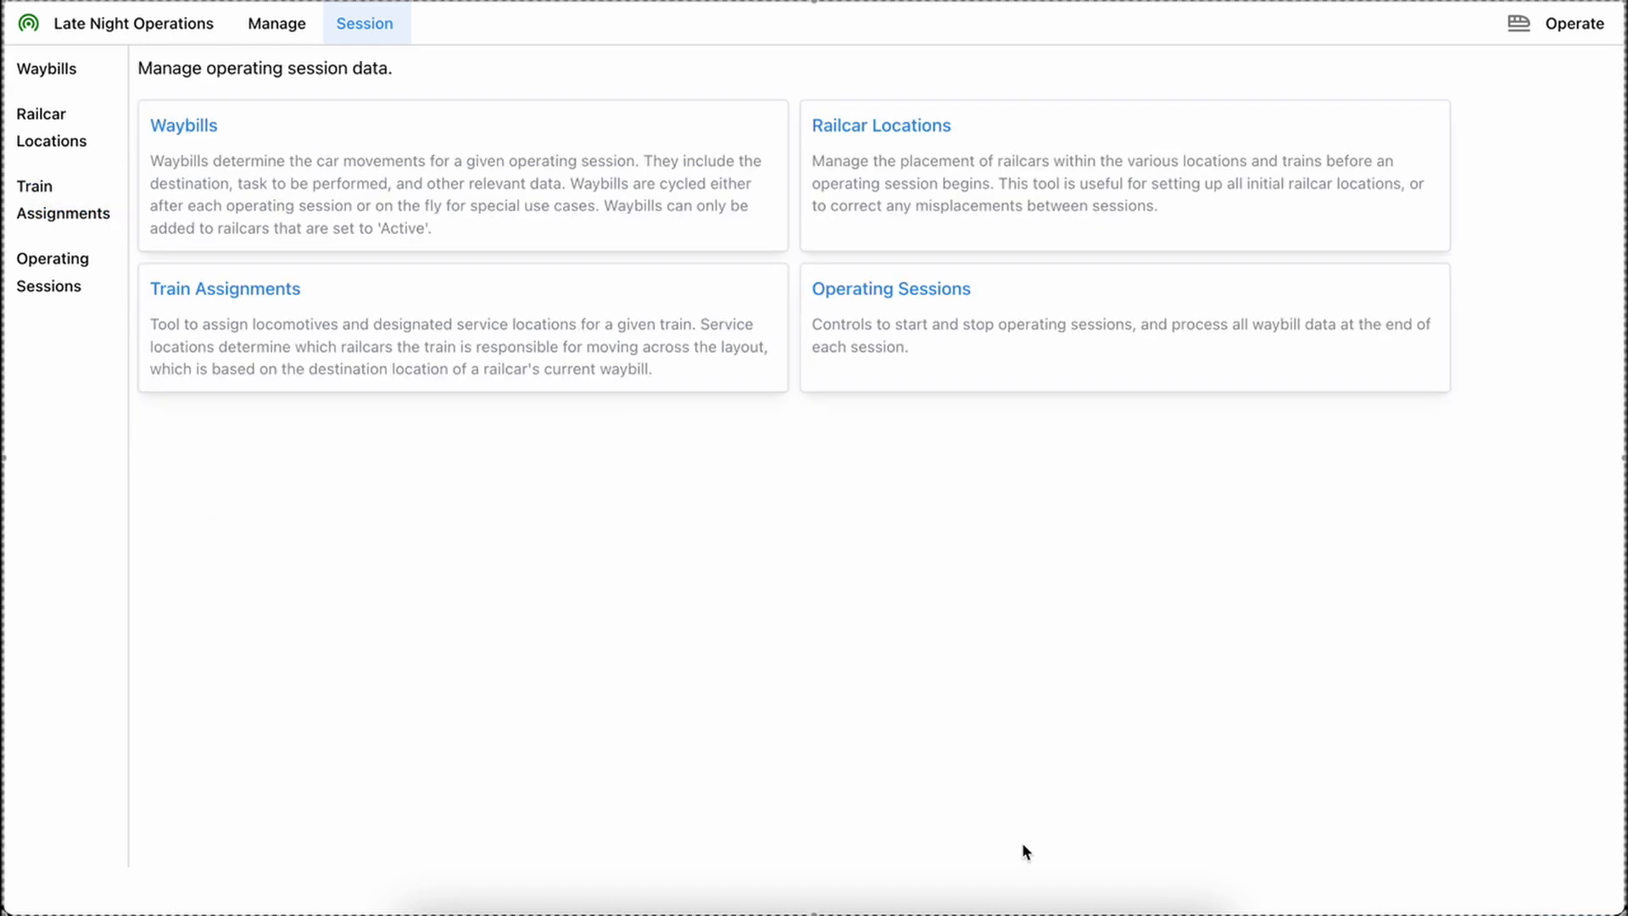
{"action": "left_click", "coordinate": [904, 298]}
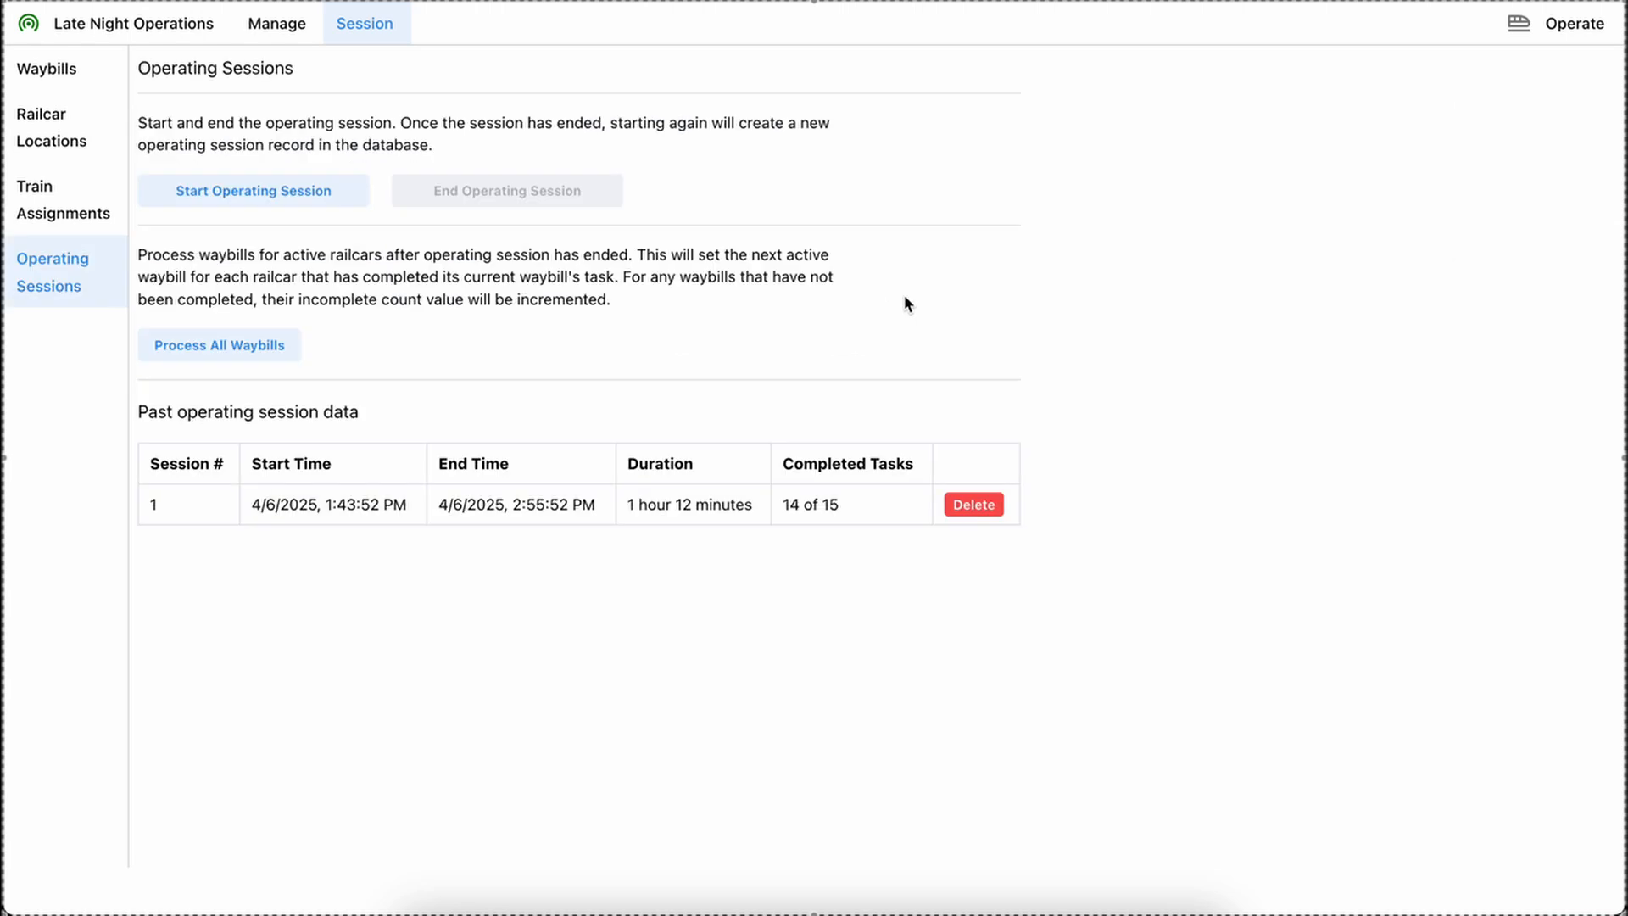
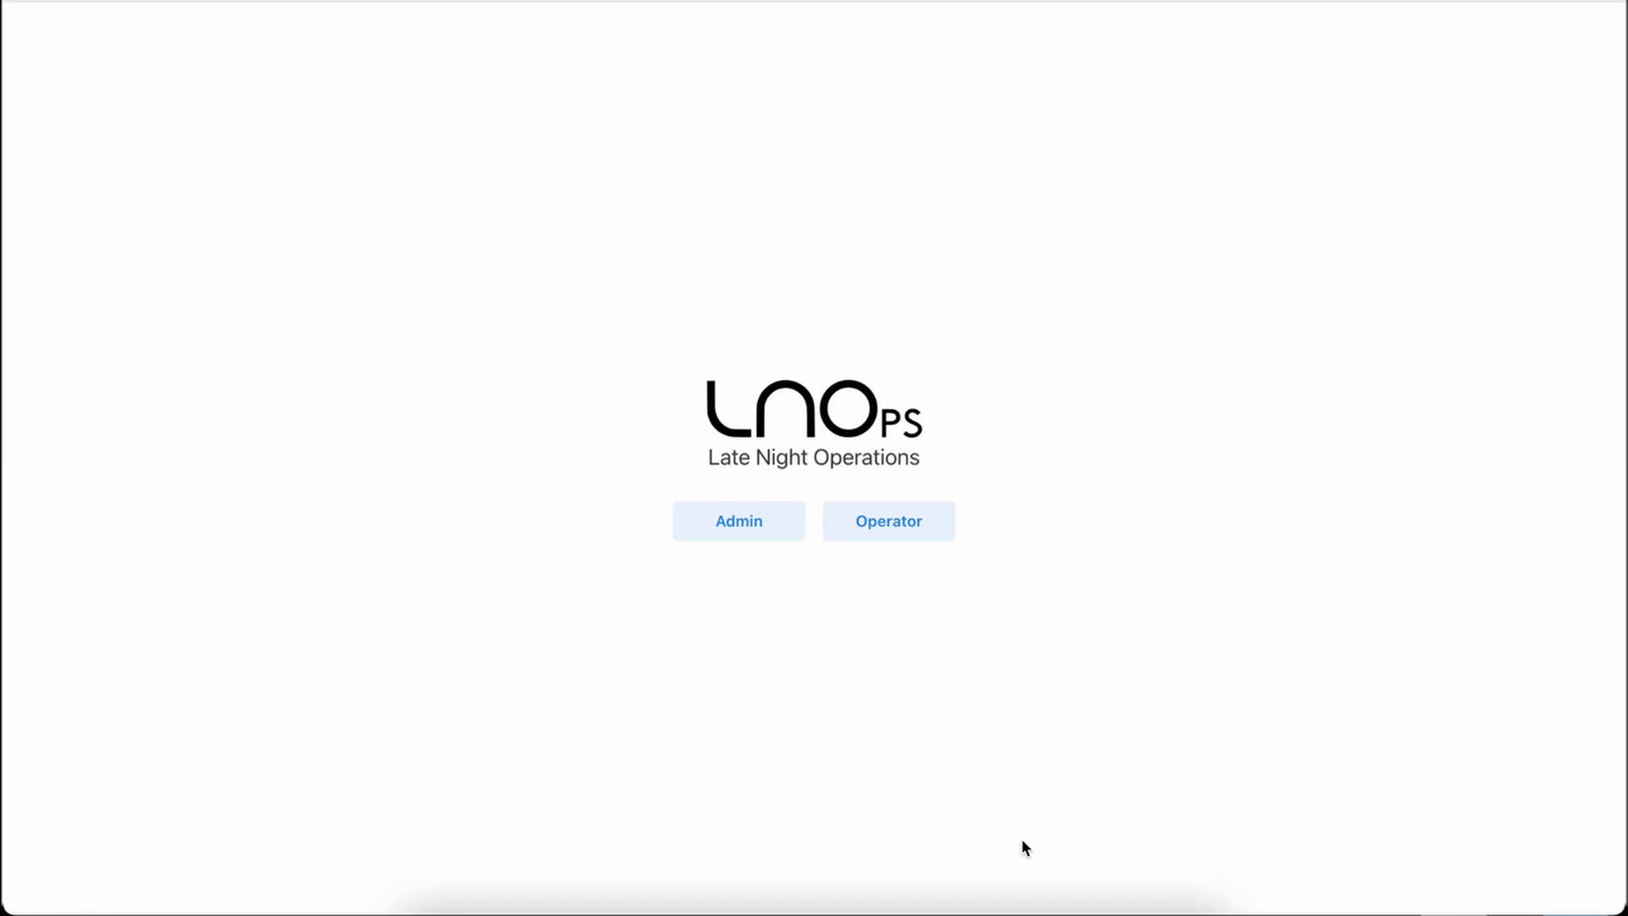
Open the Operator area, return to the home page and back, and read the layout bulletin before closing it
{"action": "left_click", "coordinate": [888, 519]}
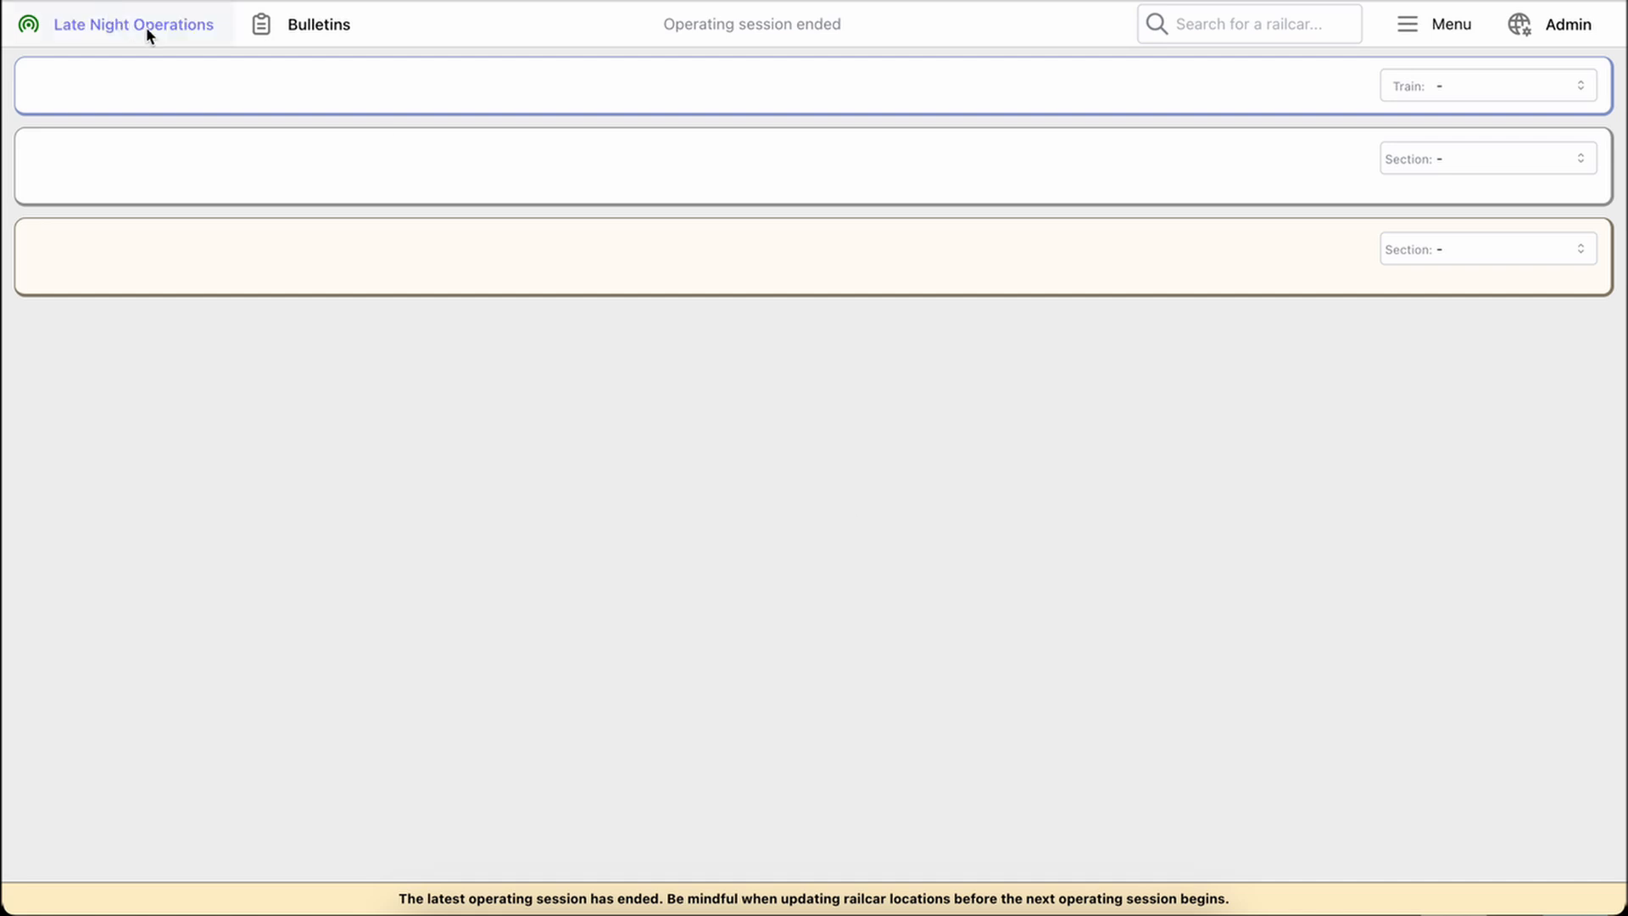
{"action": "left_click", "coordinate": [146, 27]}
{"action": "left_click", "coordinate": [892, 506]}
{"action": "left_click", "coordinate": [311, 27]}
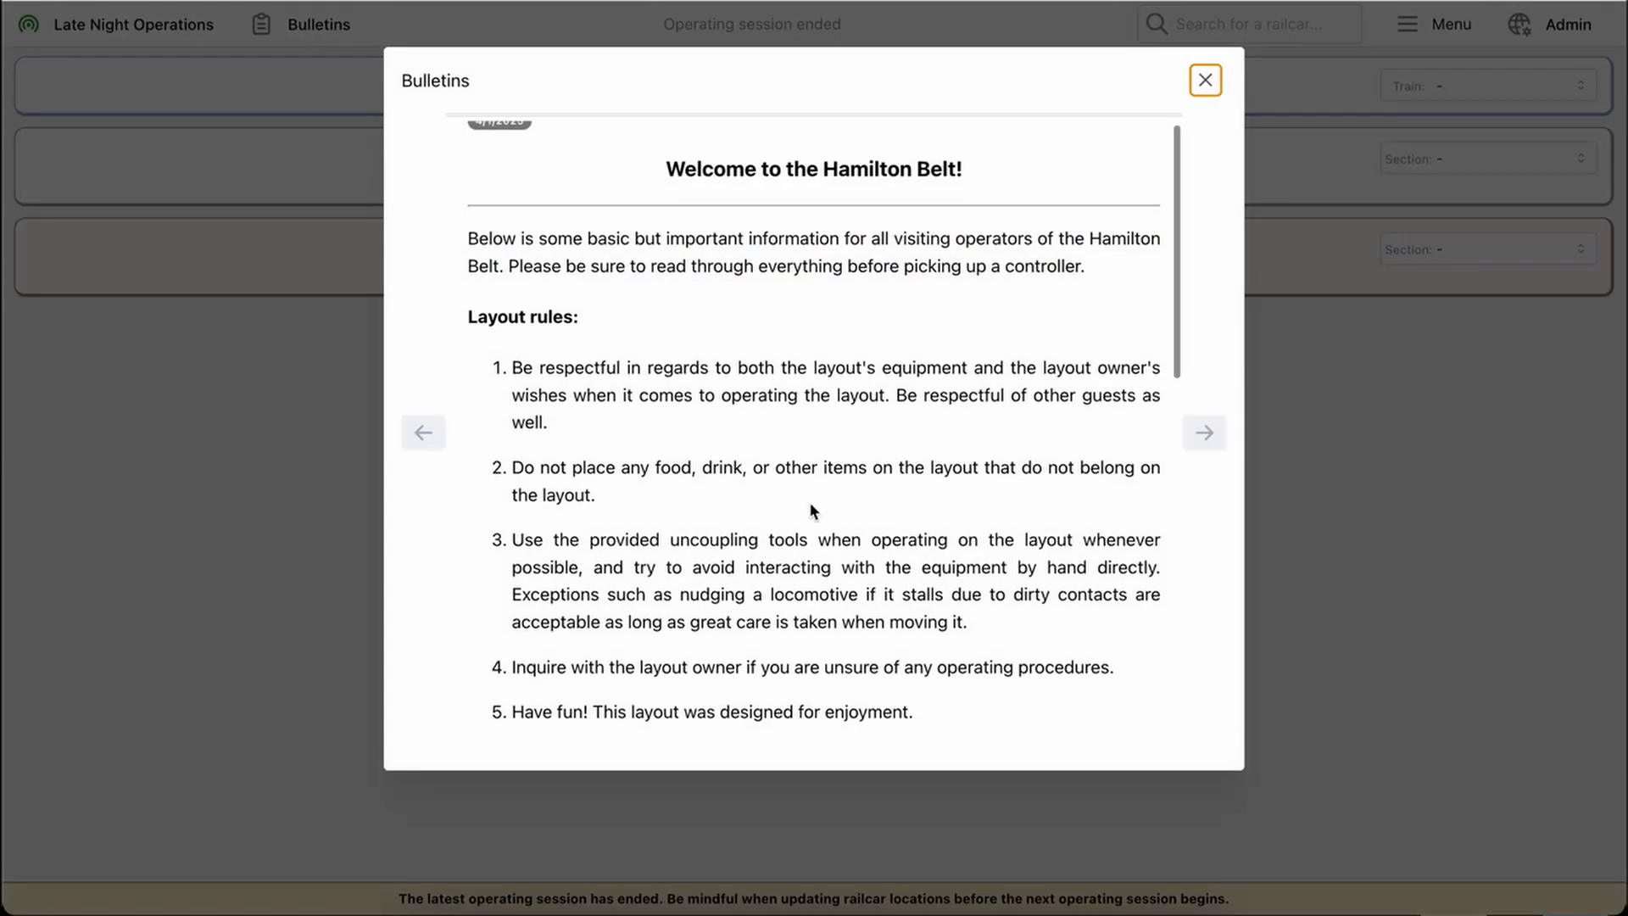
{"action": "scroll", "coordinate": [812, 510], "scroll_direction": "down", "scroll_amount": 4}
{"action": "scroll", "coordinate": [812, 510], "scroll_direction": "up", "scroll_amount": 5}
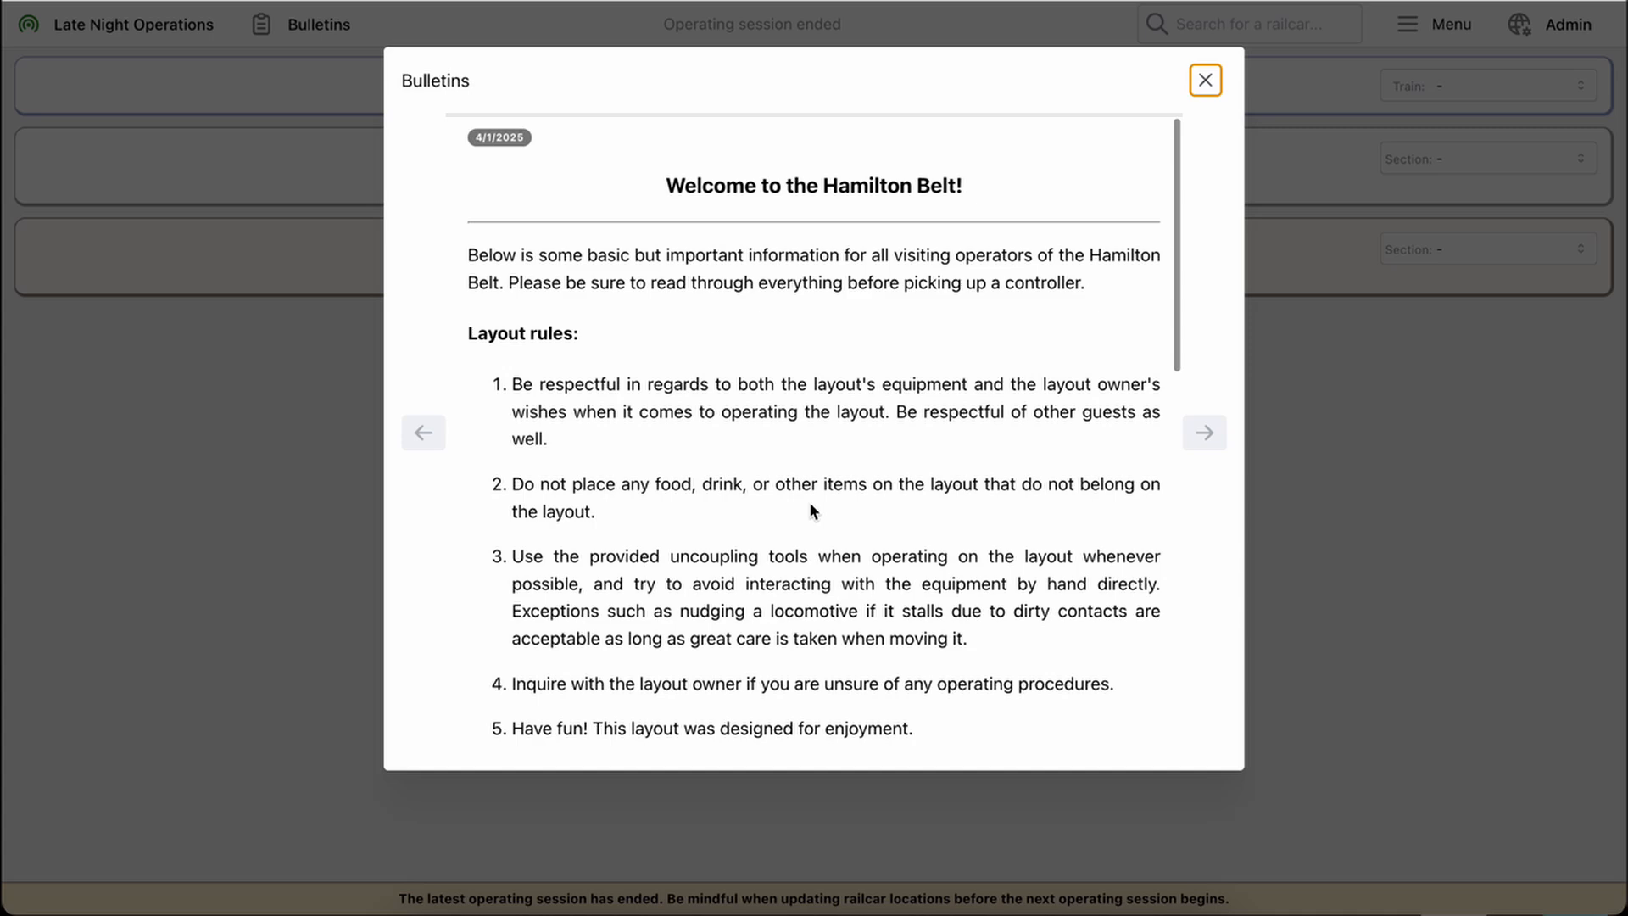
{"action": "left_click", "coordinate": [1206, 80]}
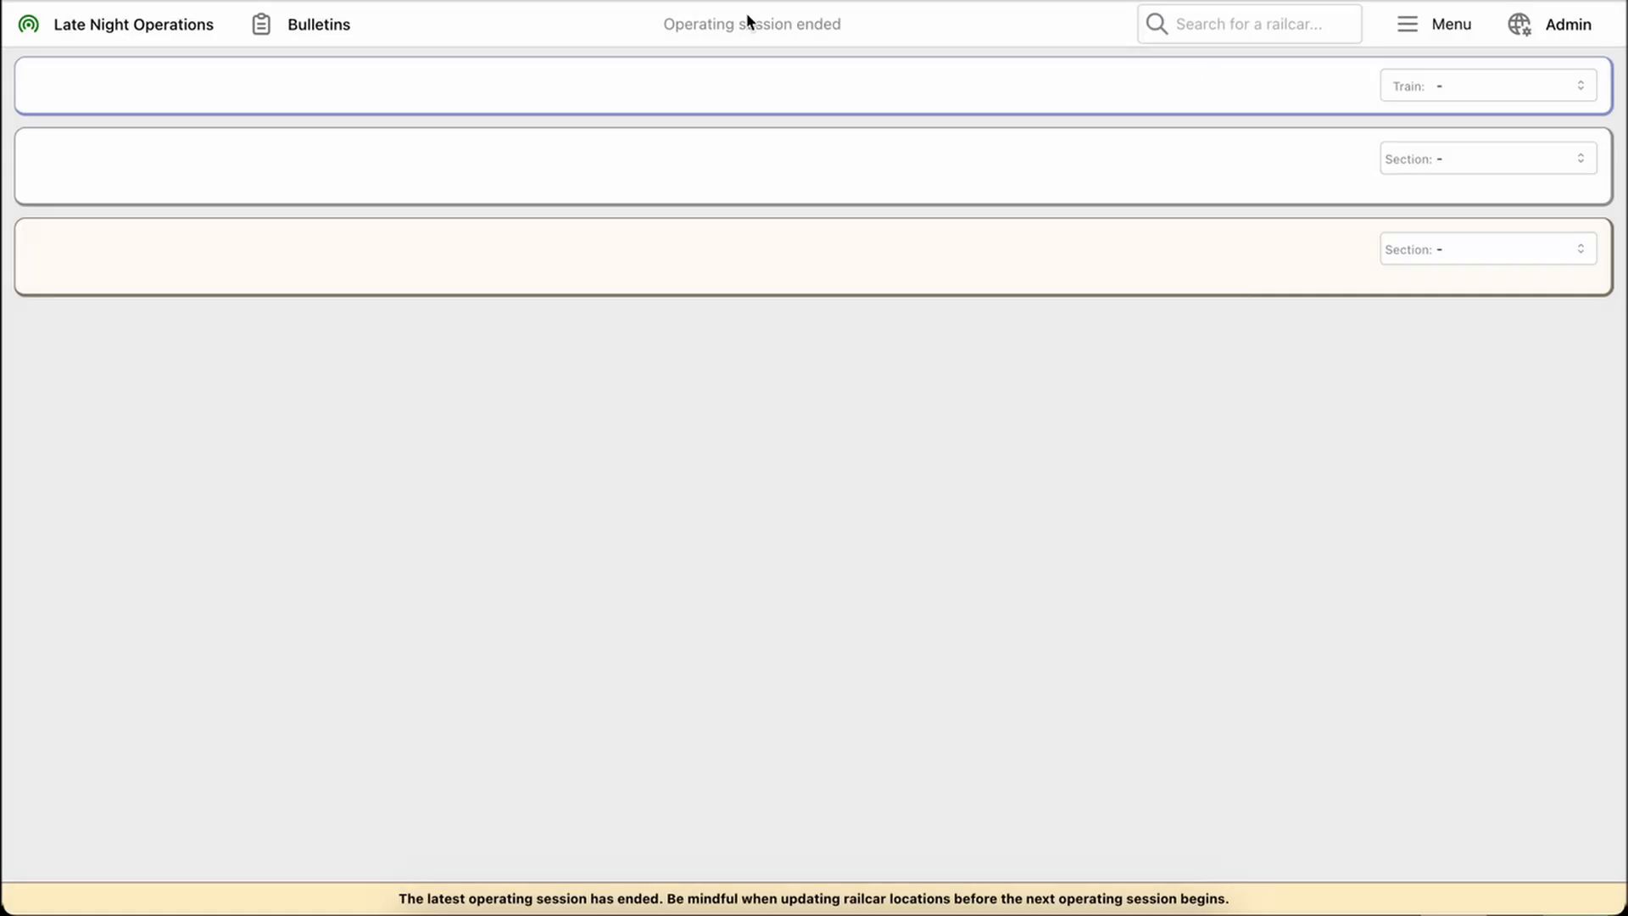
View the operator menu's actions and display options, and close it again
{"action": "triple_click", "coordinate": [892, 21]}
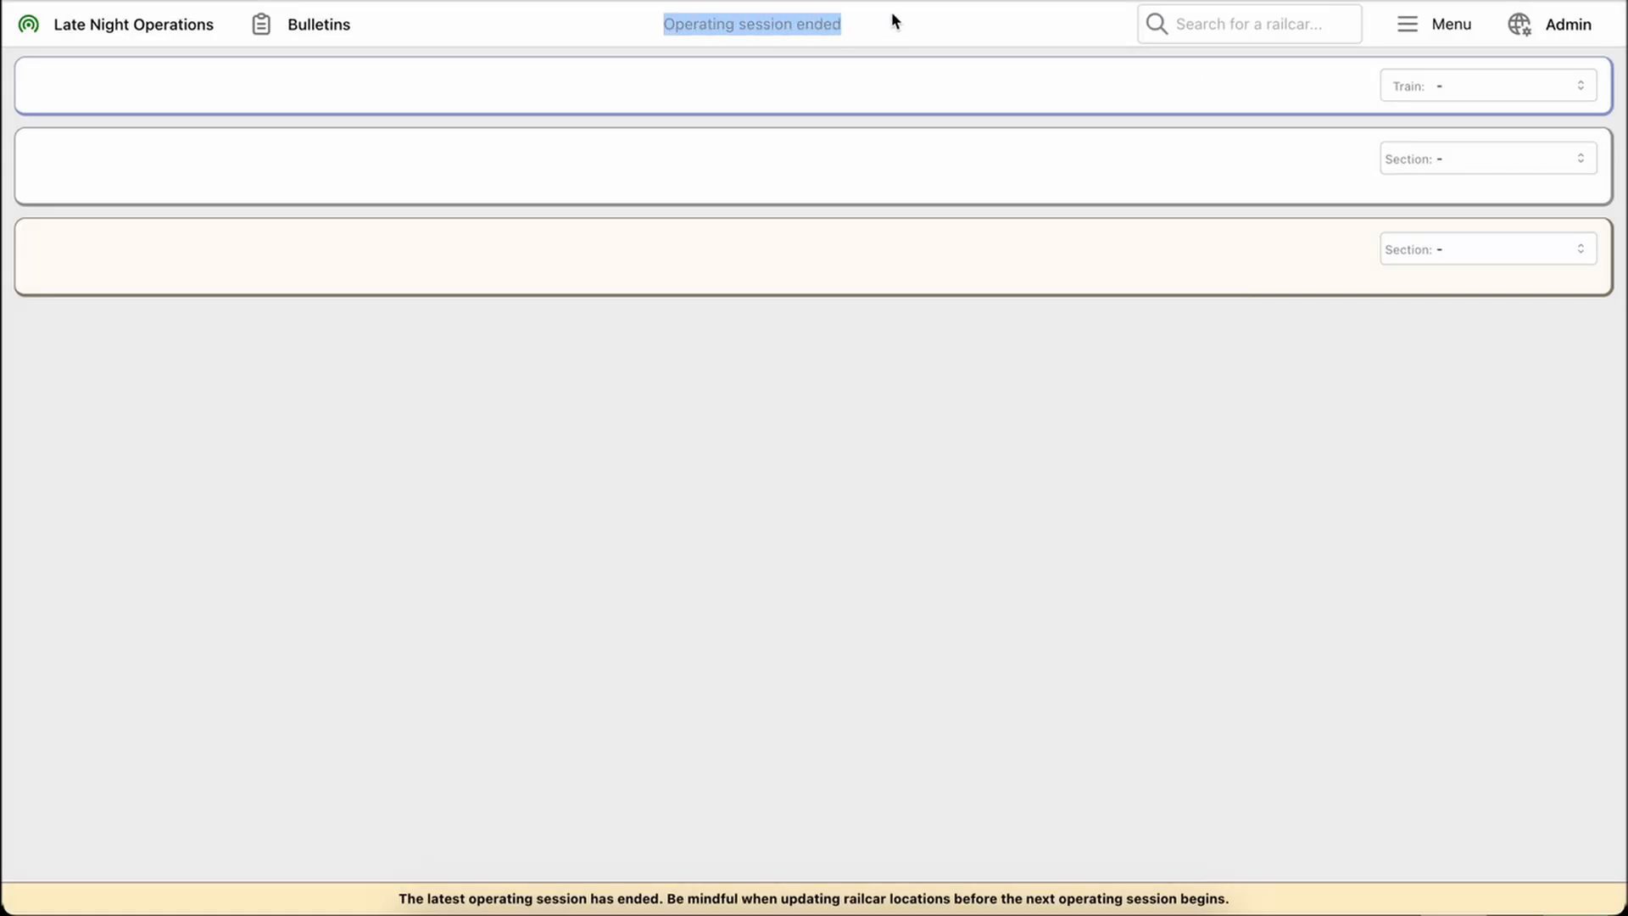
{"action": "left_click", "coordinate": [892, 14]}
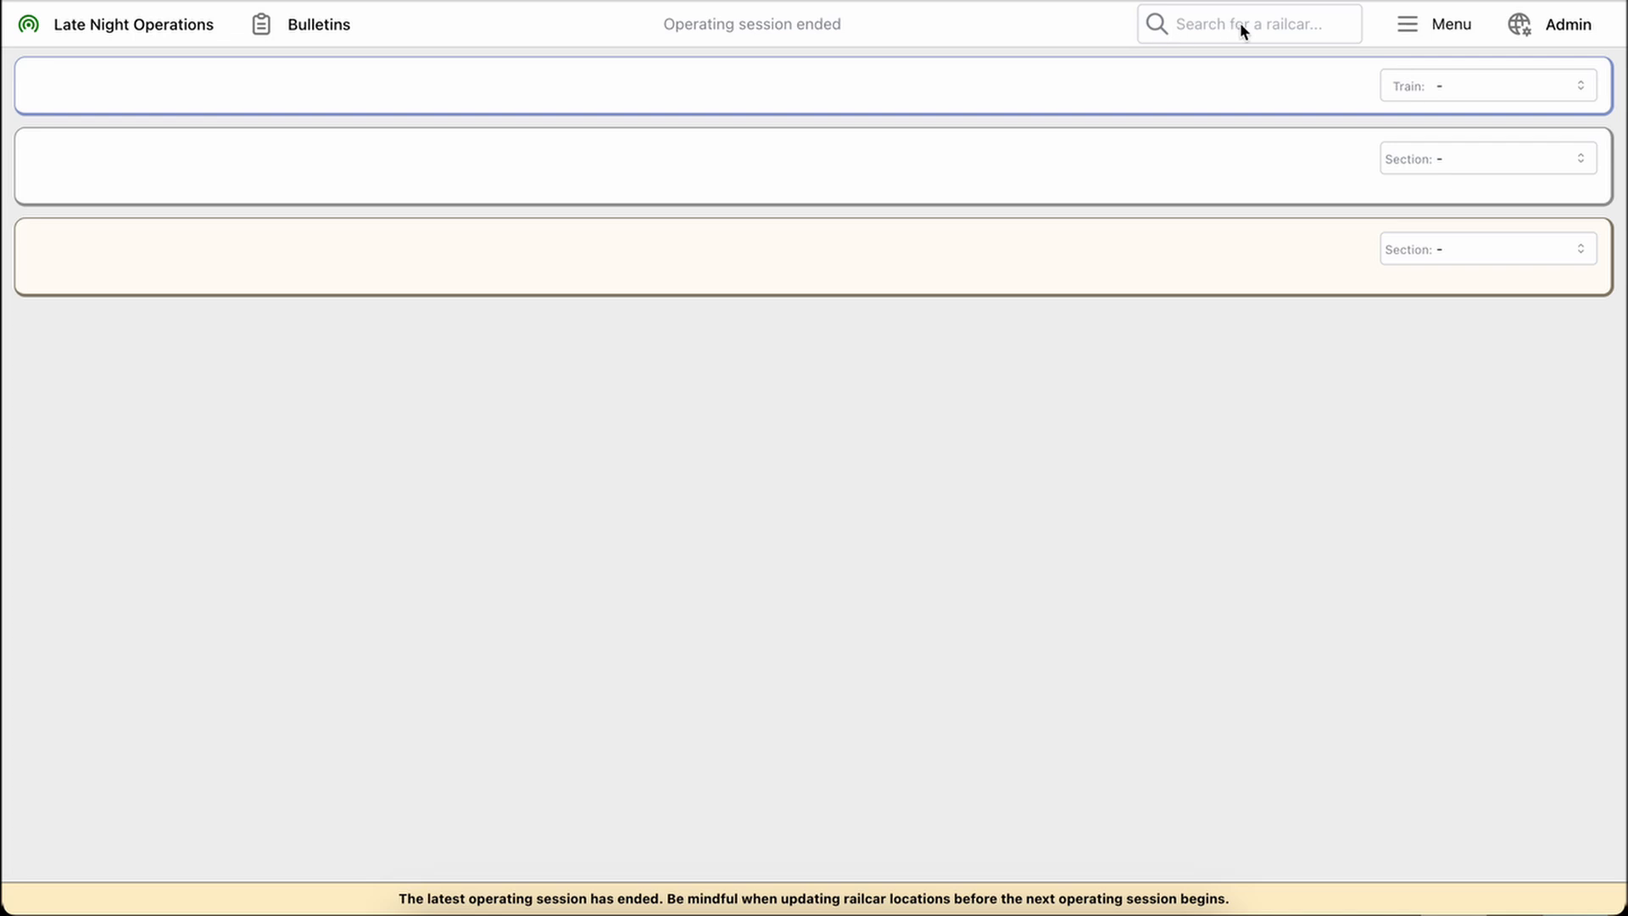
{"action": "left_click", "coordinate": [1449, 27]}
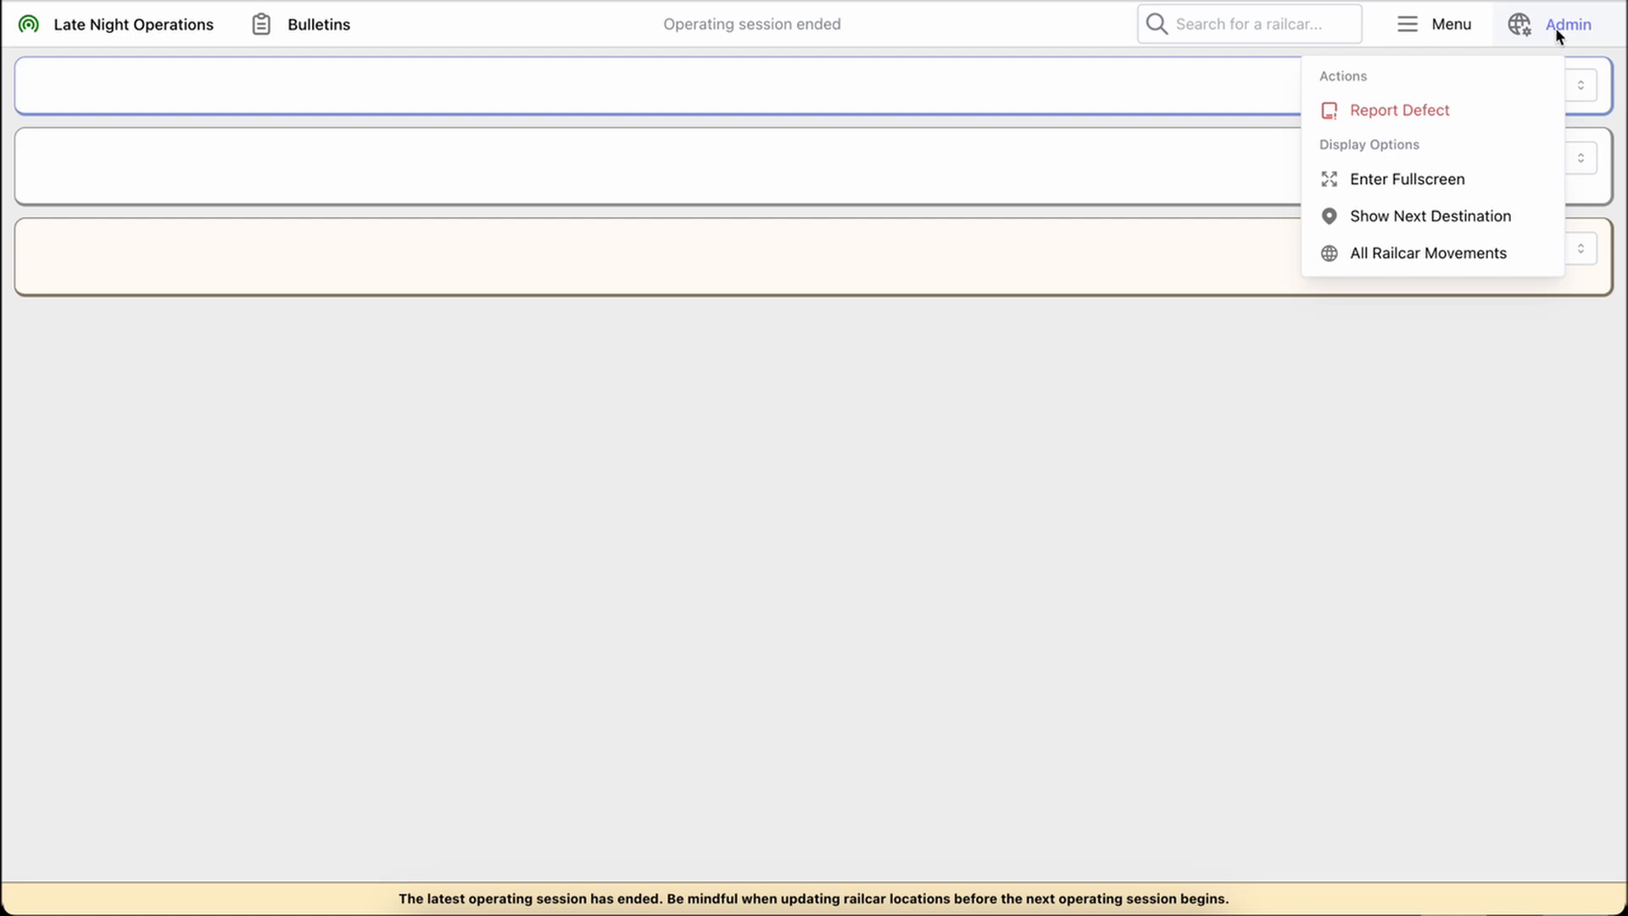
{"action": "left_click", "coordinate": [1224, 449]}
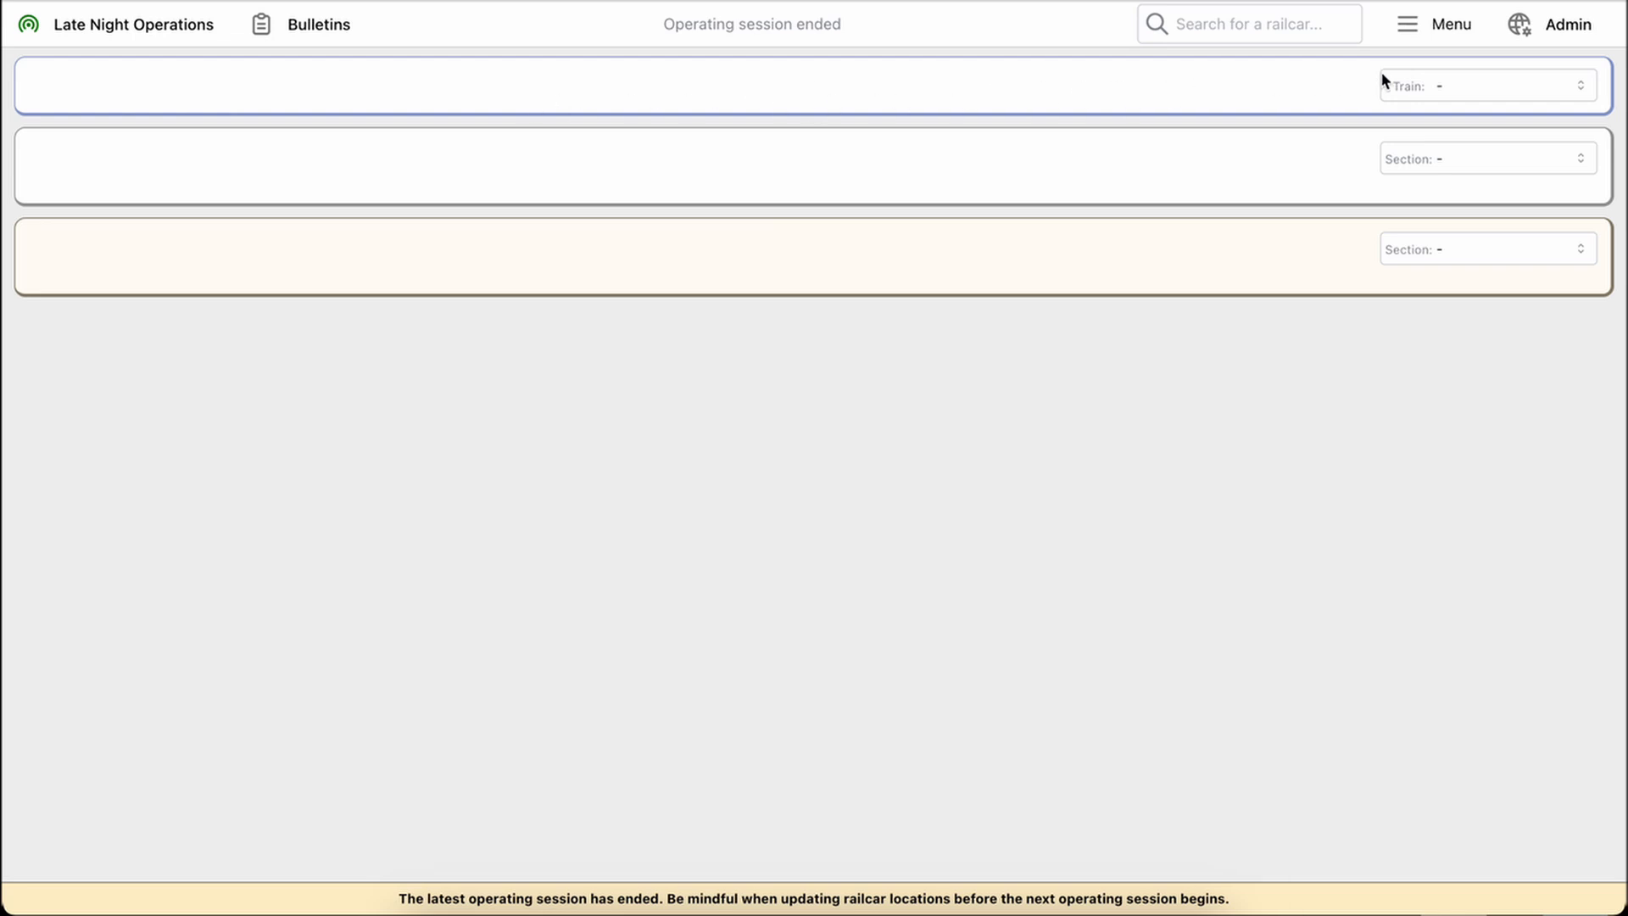
Show the CN Turn train and view the details of its locomotive EMDX825
{"action": "left_click", "coordinate": [1493, 86]}
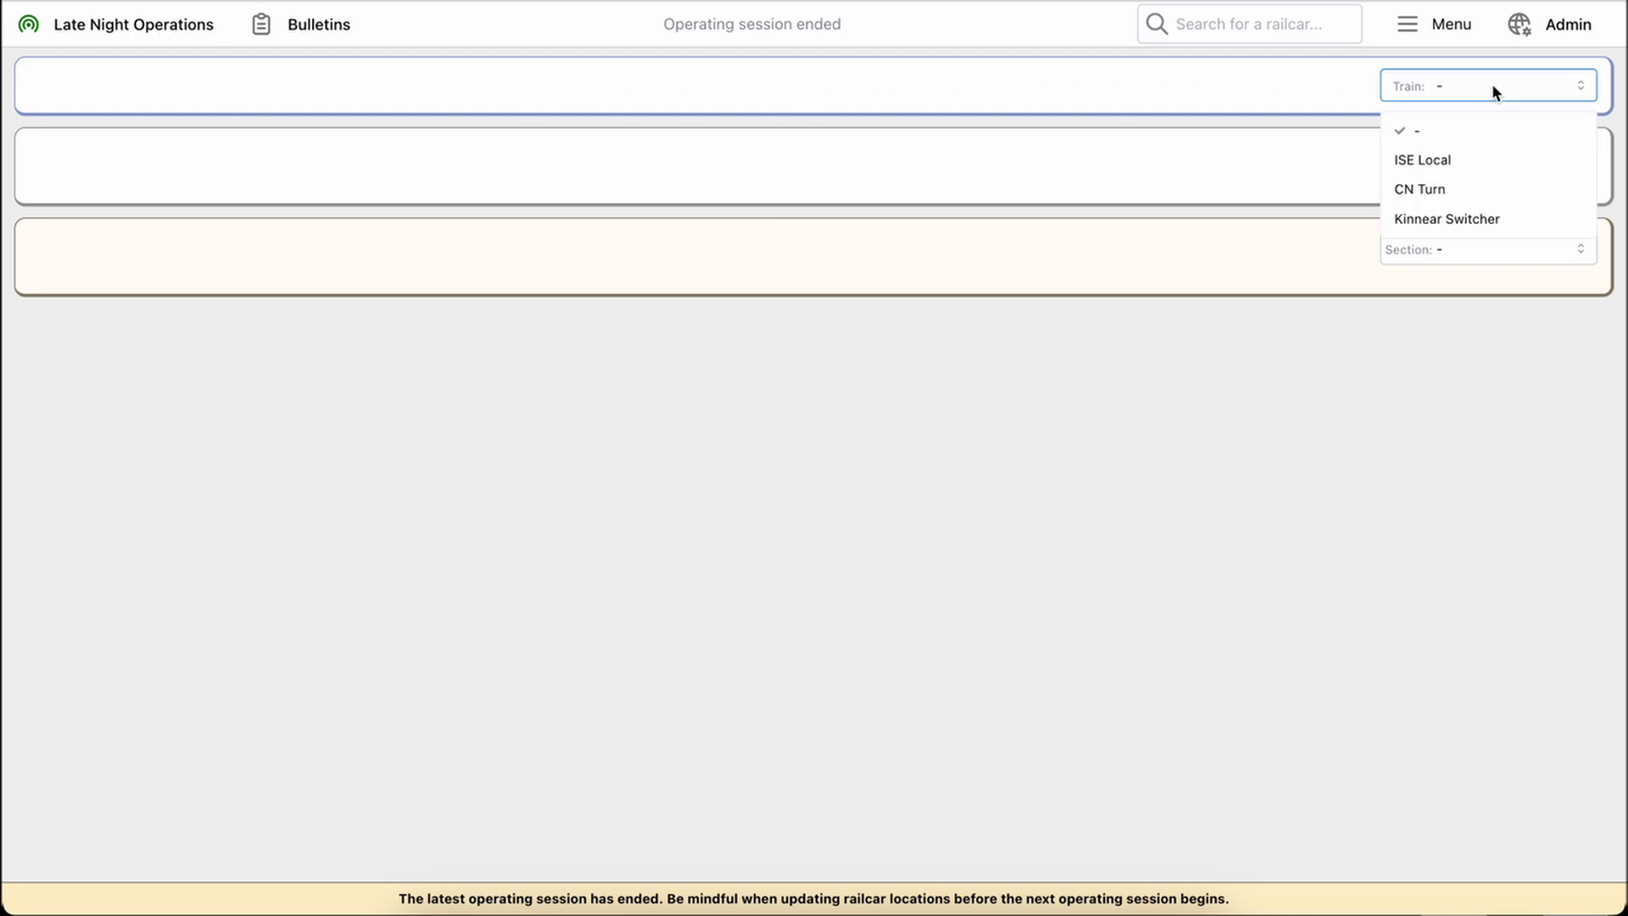
{"action": "left_click", "coordinate": [1467, 189]}
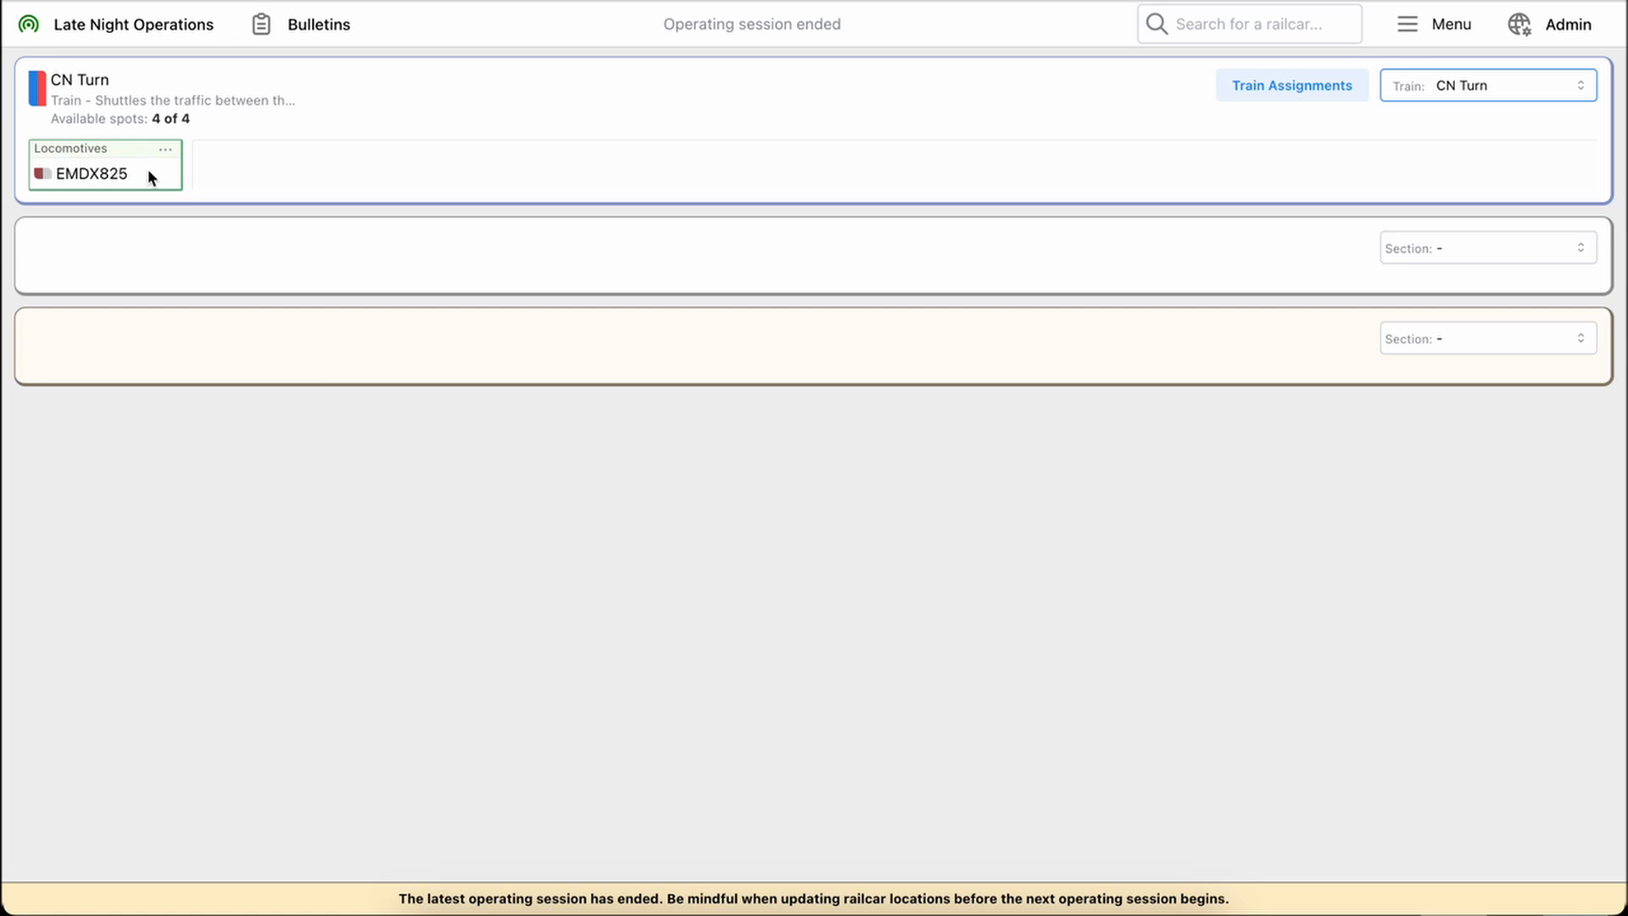
{"action": "left_click", "coordinate": [167, 150]}
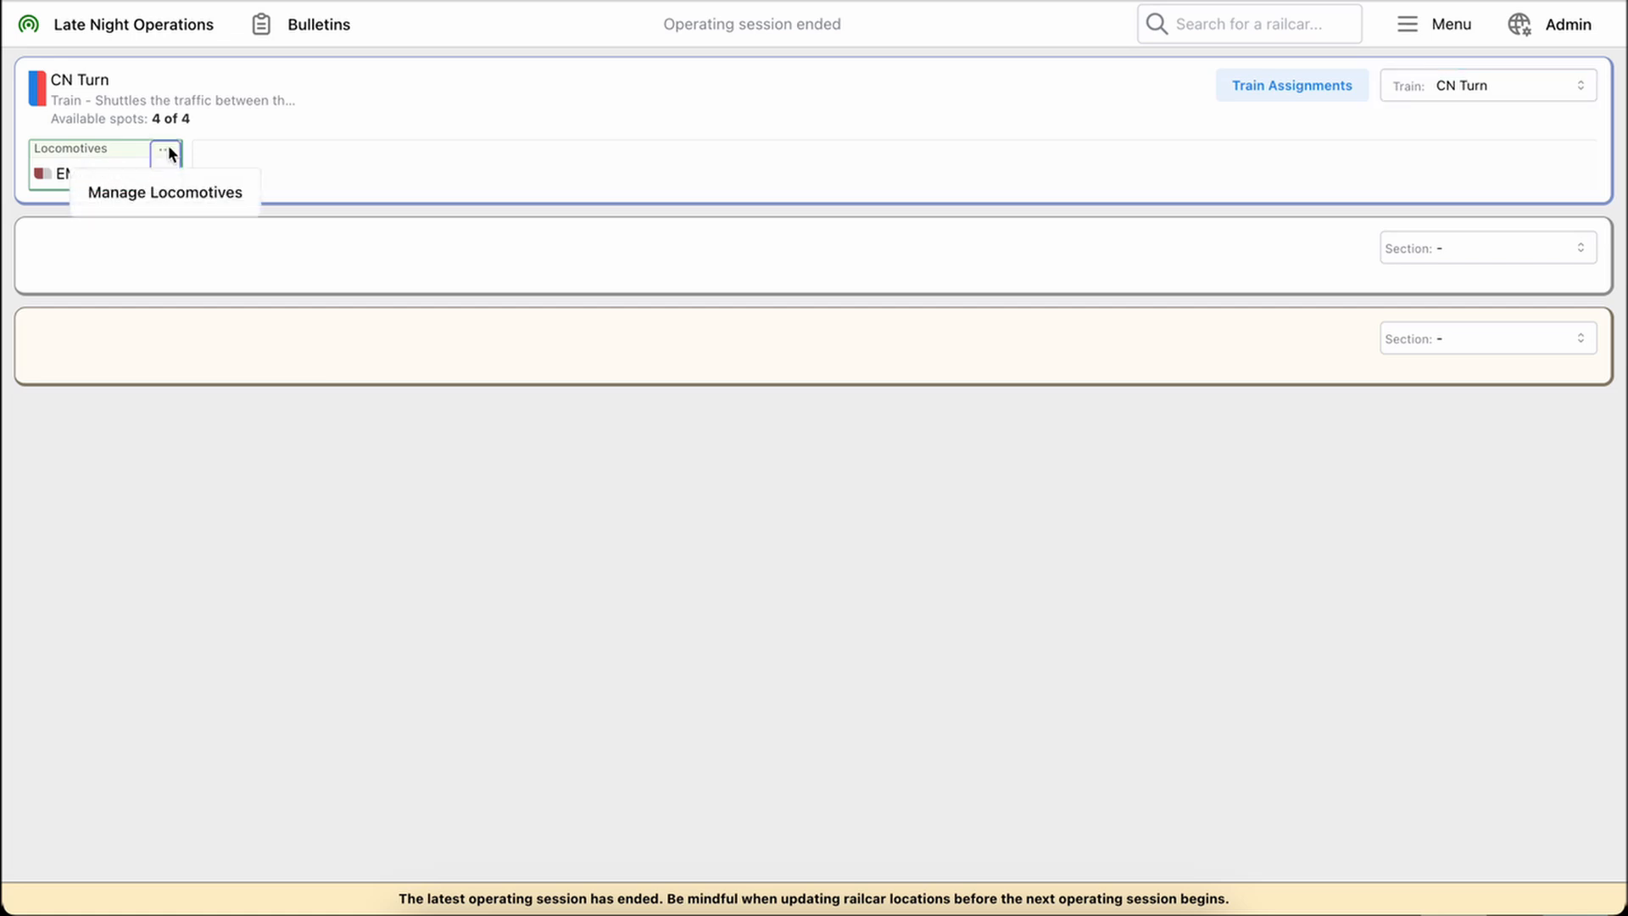
{"action": "left_click", "coordinate": [191, 194]}
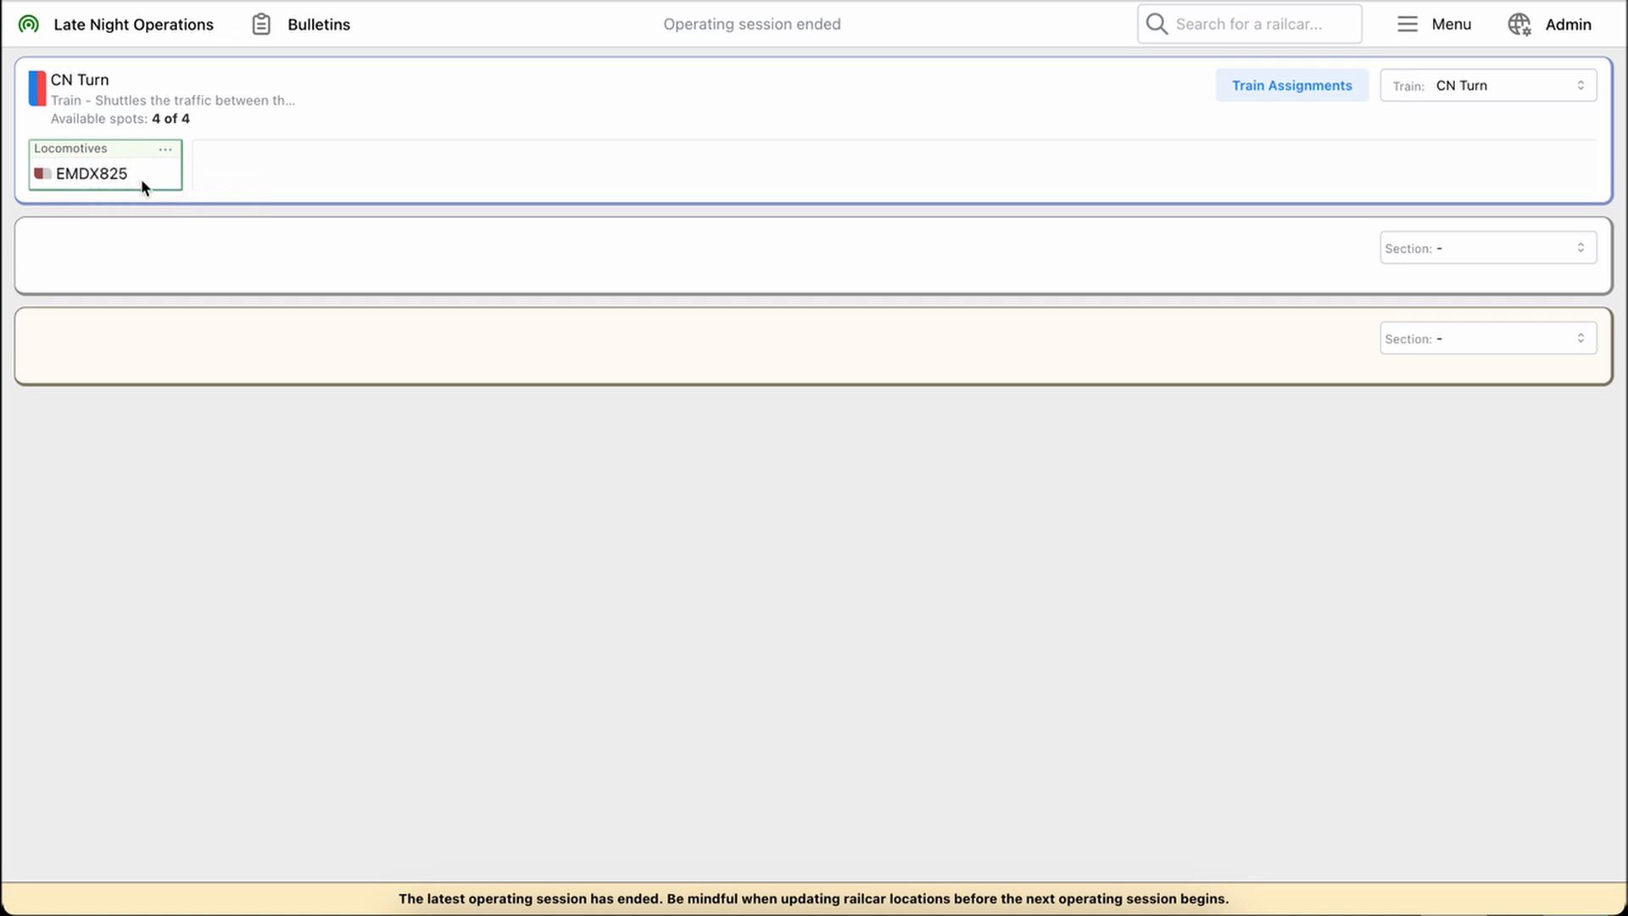
{"action": "left_click", "coordinate": [141, 176]}
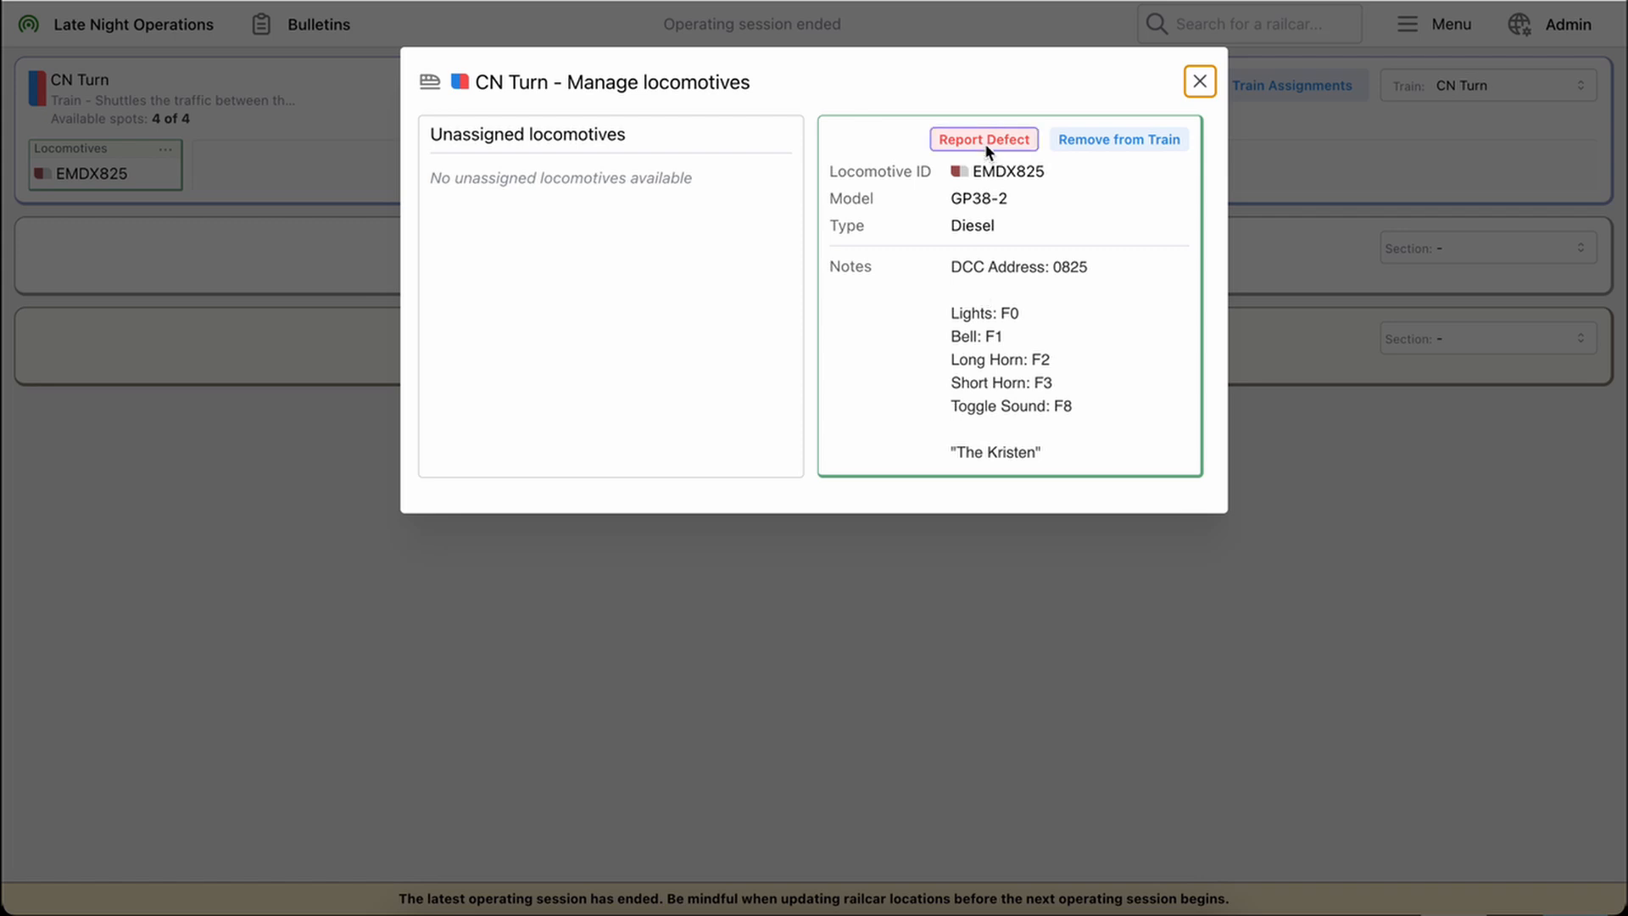
{"action": "left_click", "coordinate": [764, 597]}
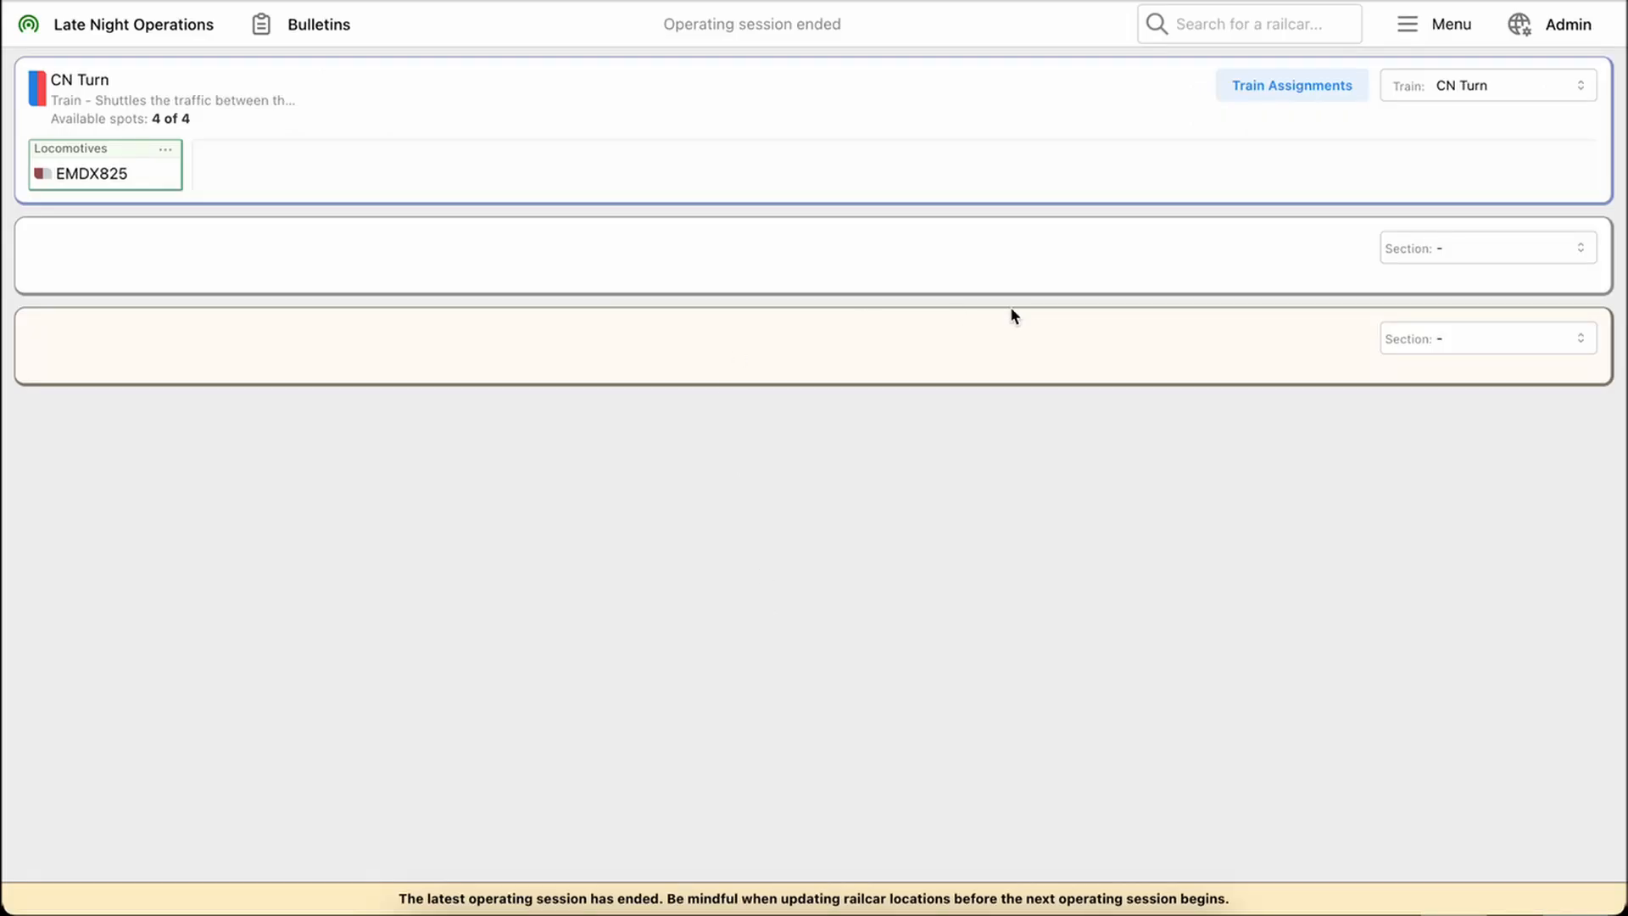
Show the Kinnear Yard section below the train and view its full description
{"action": "left_click", "coordinate": [1478, 251]}
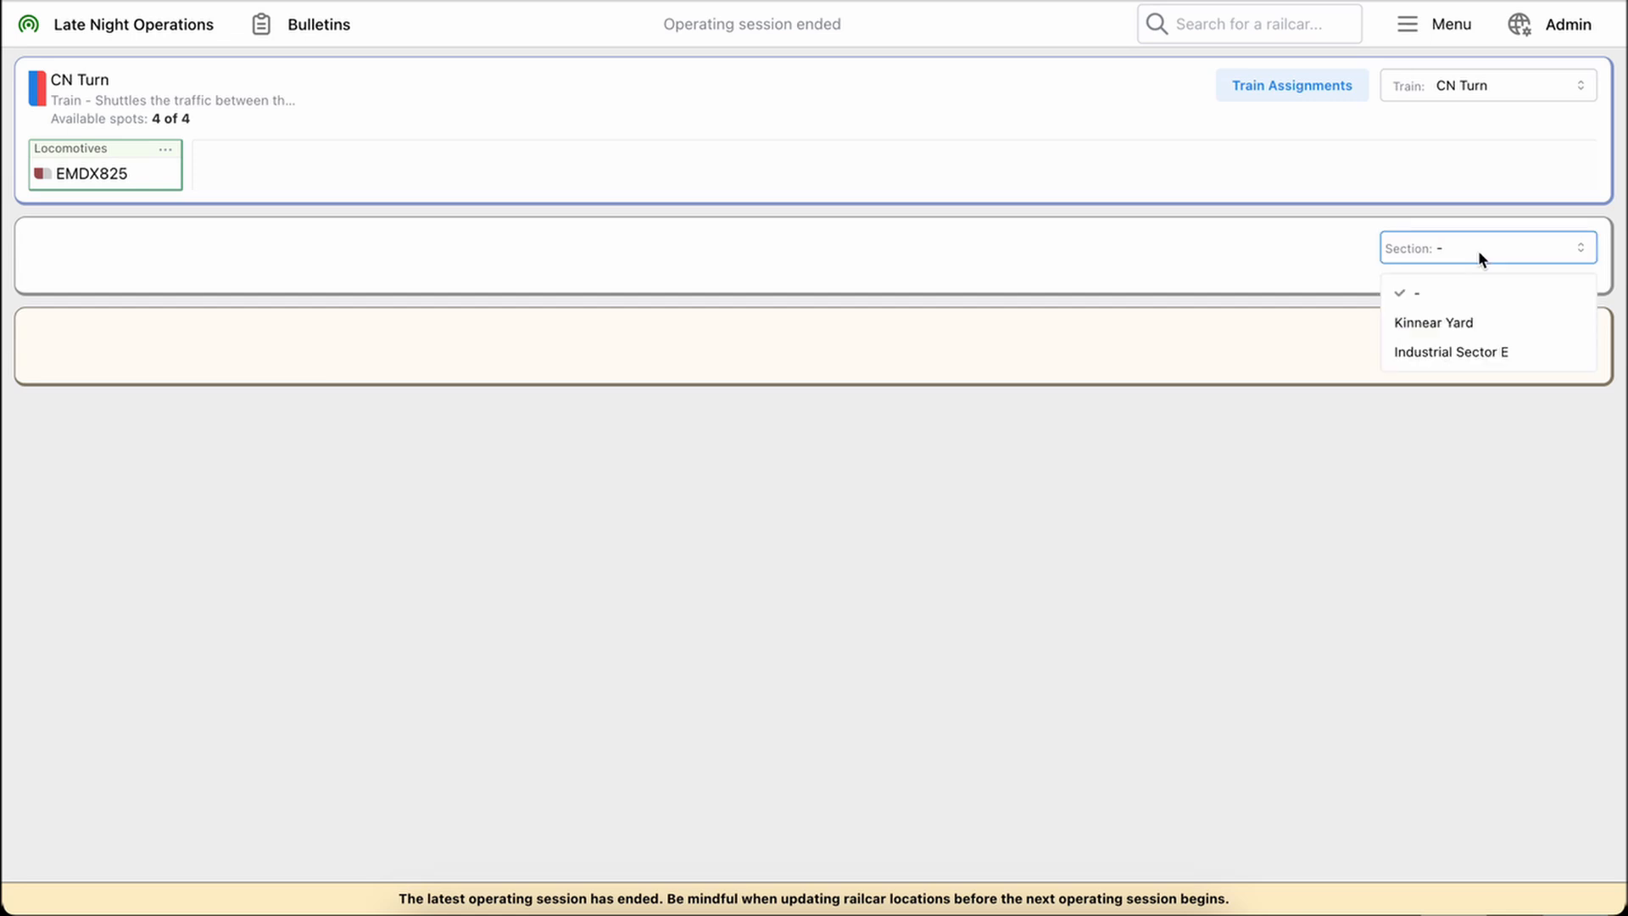
{"action": "left_click", "coordinate": [1448, 327]}
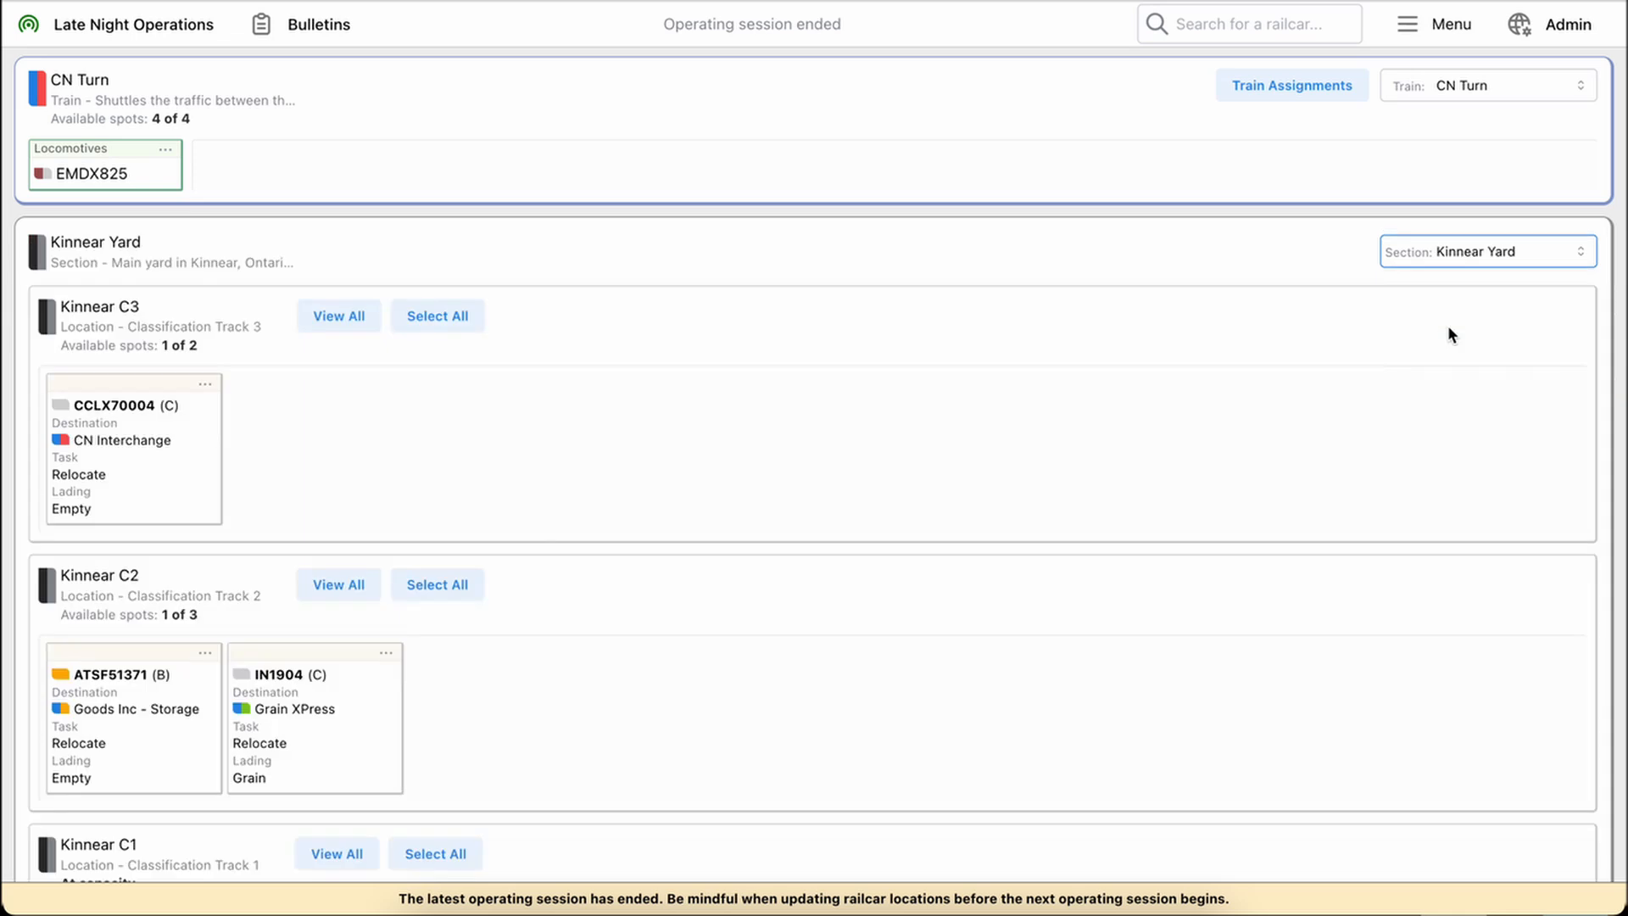
{"action": "left_click", "coordinate": [109, 247]}
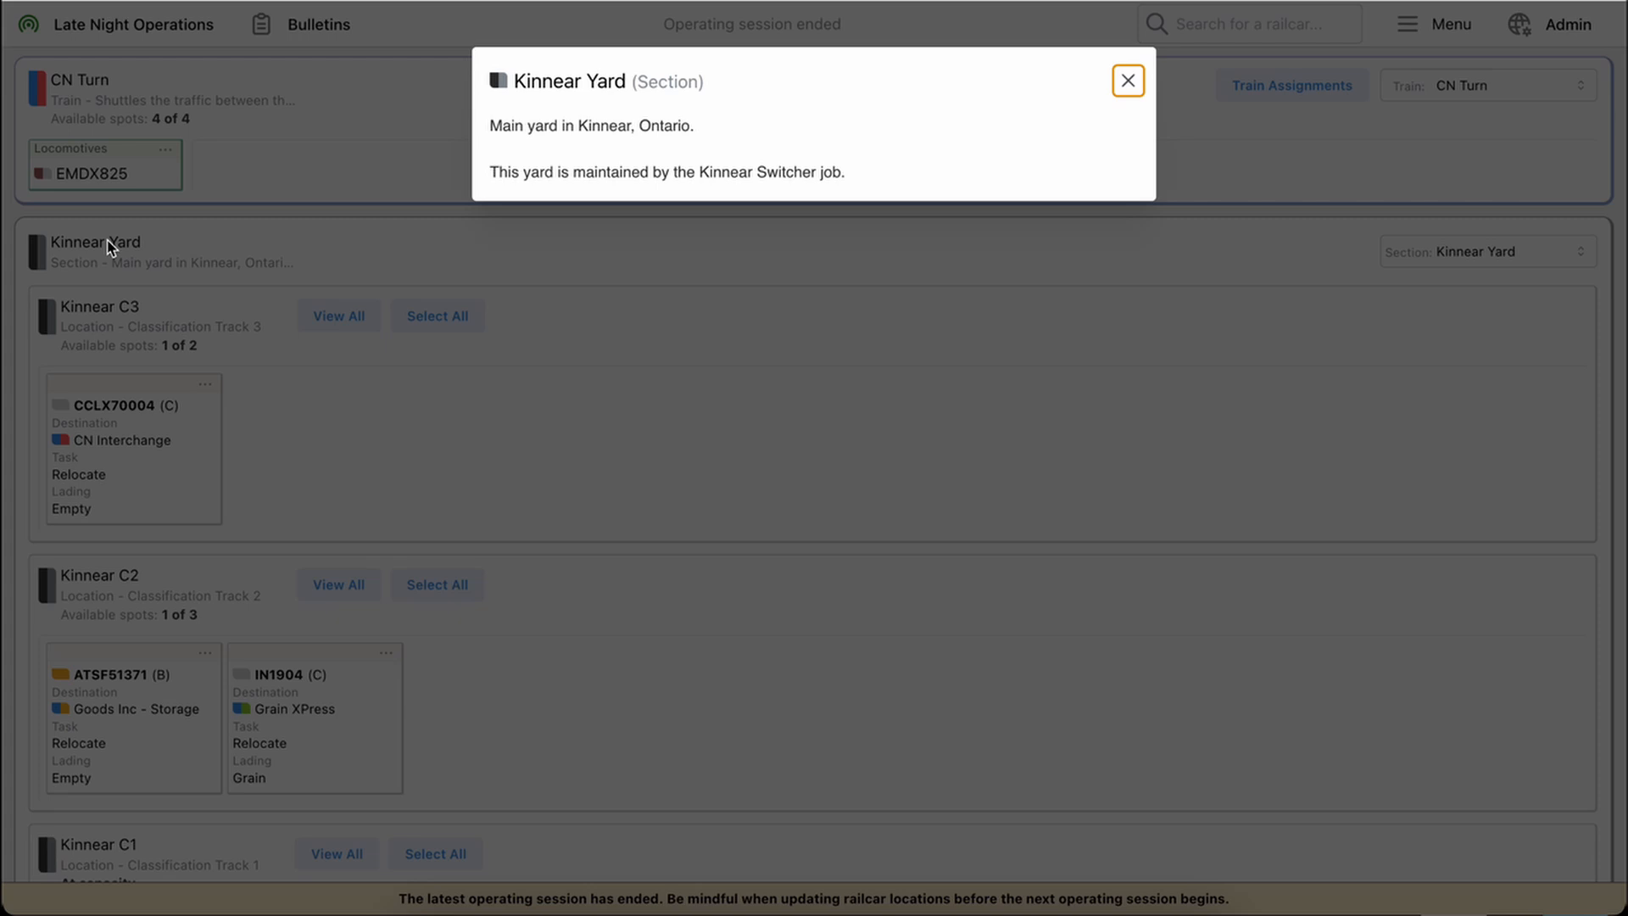
{"action": "left_click", "coordinate": [722, 315]}
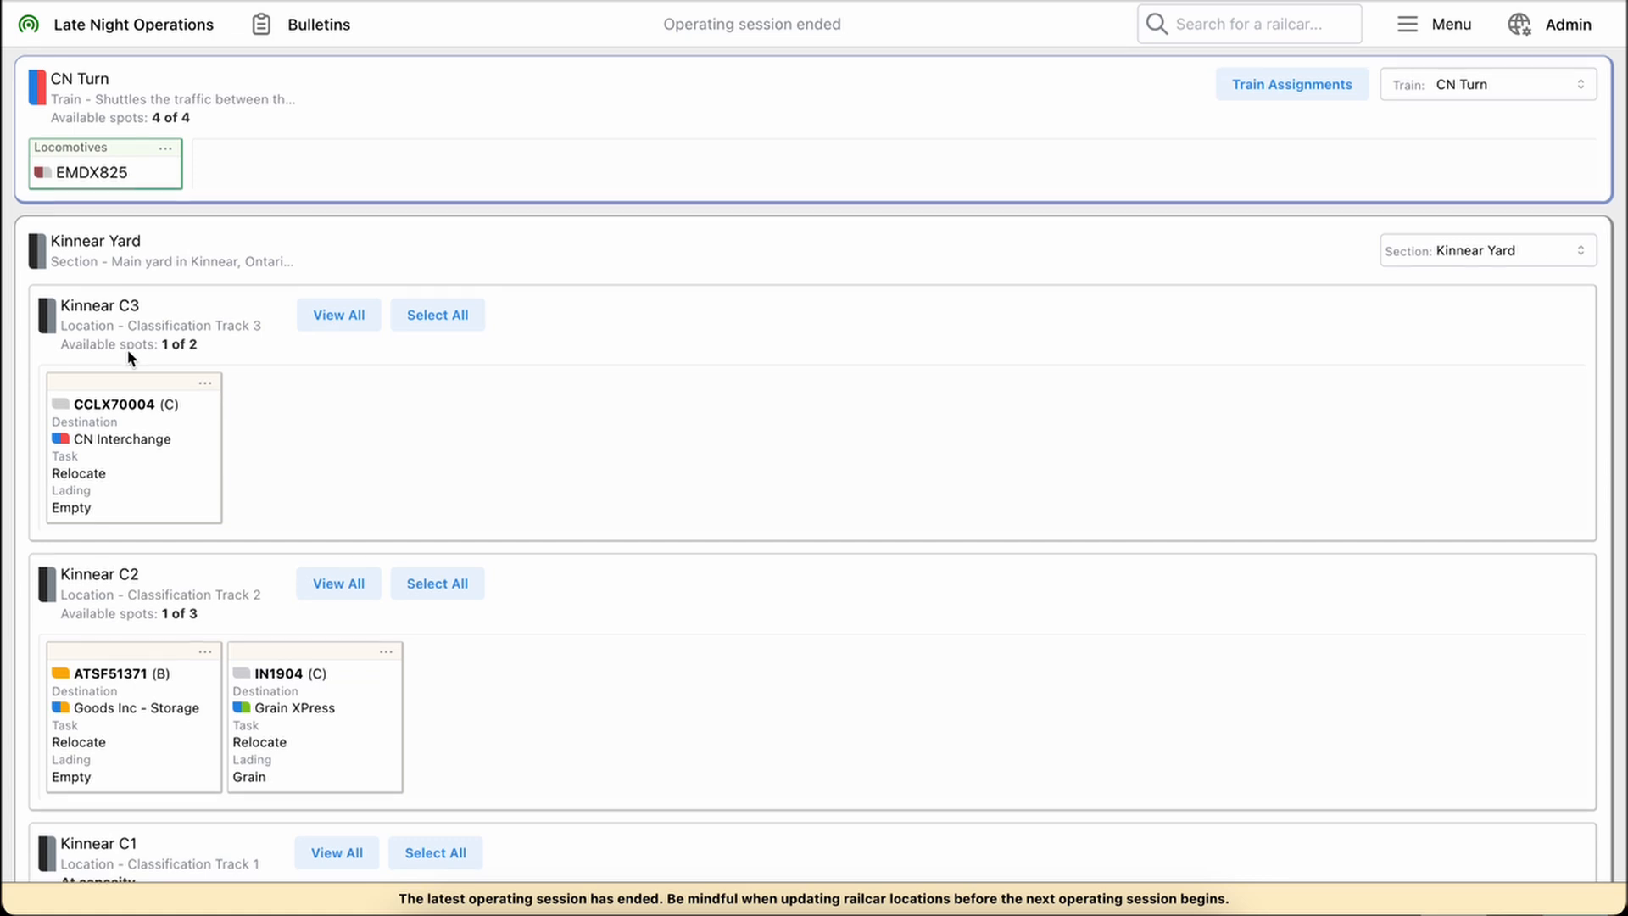
Review the Kinnear Yard locations and their railcar cards, and view the description of Kinnear C1
{"action": "scroll", "coordinate": [127, 349], "scroll_direction": "down", "scroll_amount": 5}
{"action": "scroll", "coordinate": [127, 349], "scroll_direction": "up", "scroll_amount": 5}
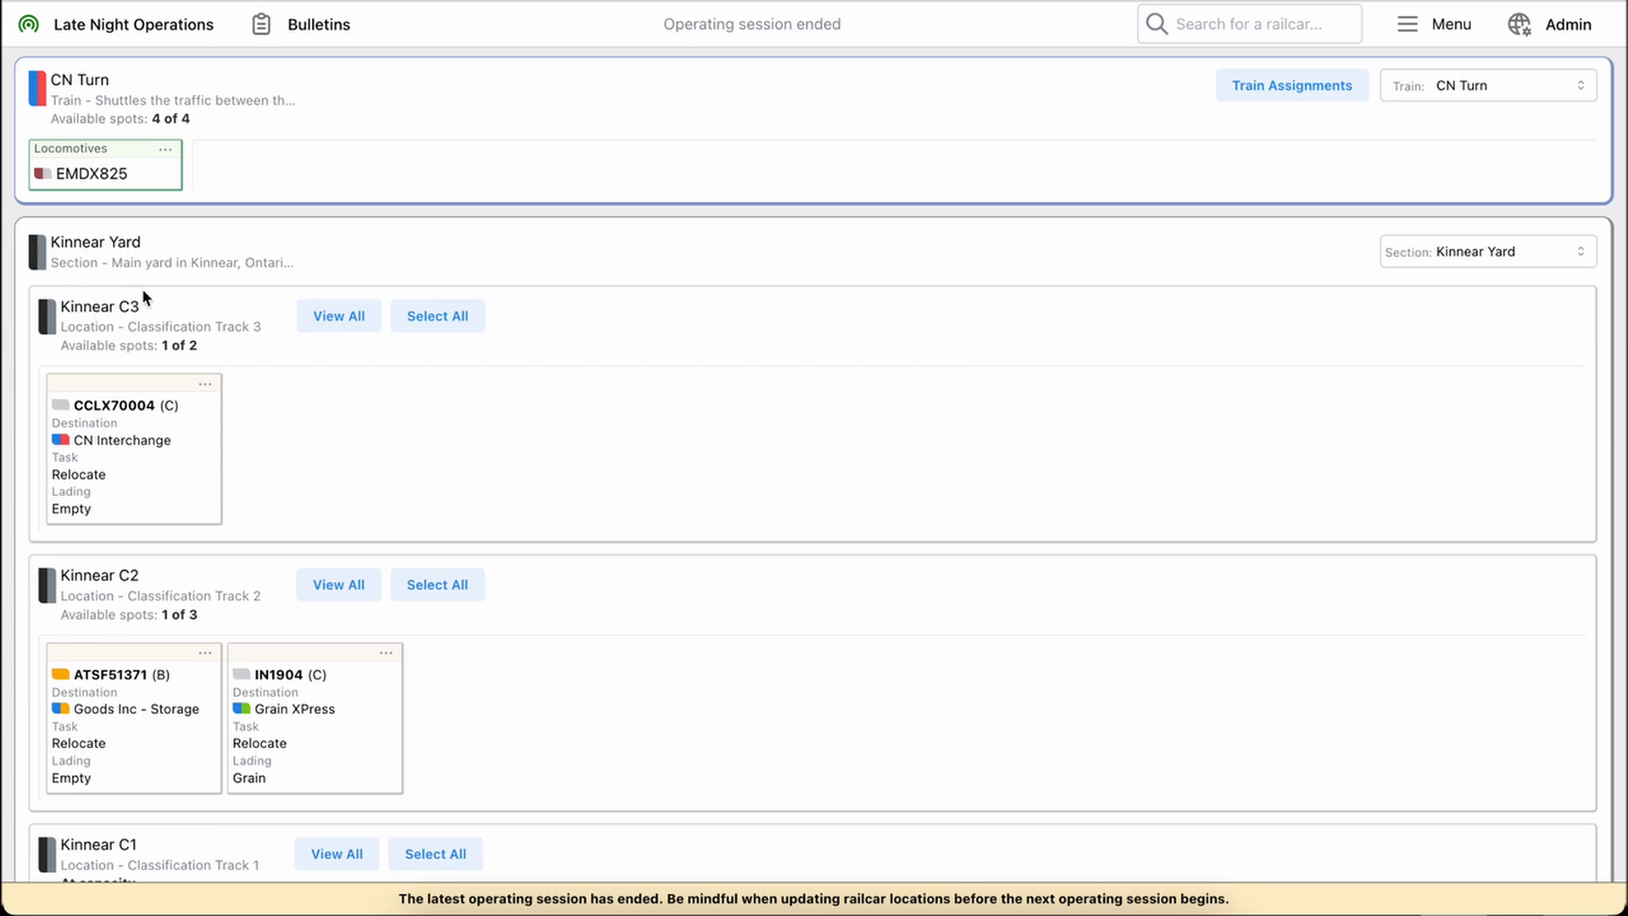
{"action": "scroll", "coordinate": [176, 414], "scroll_direction": "down", "scroll_amount": 5}
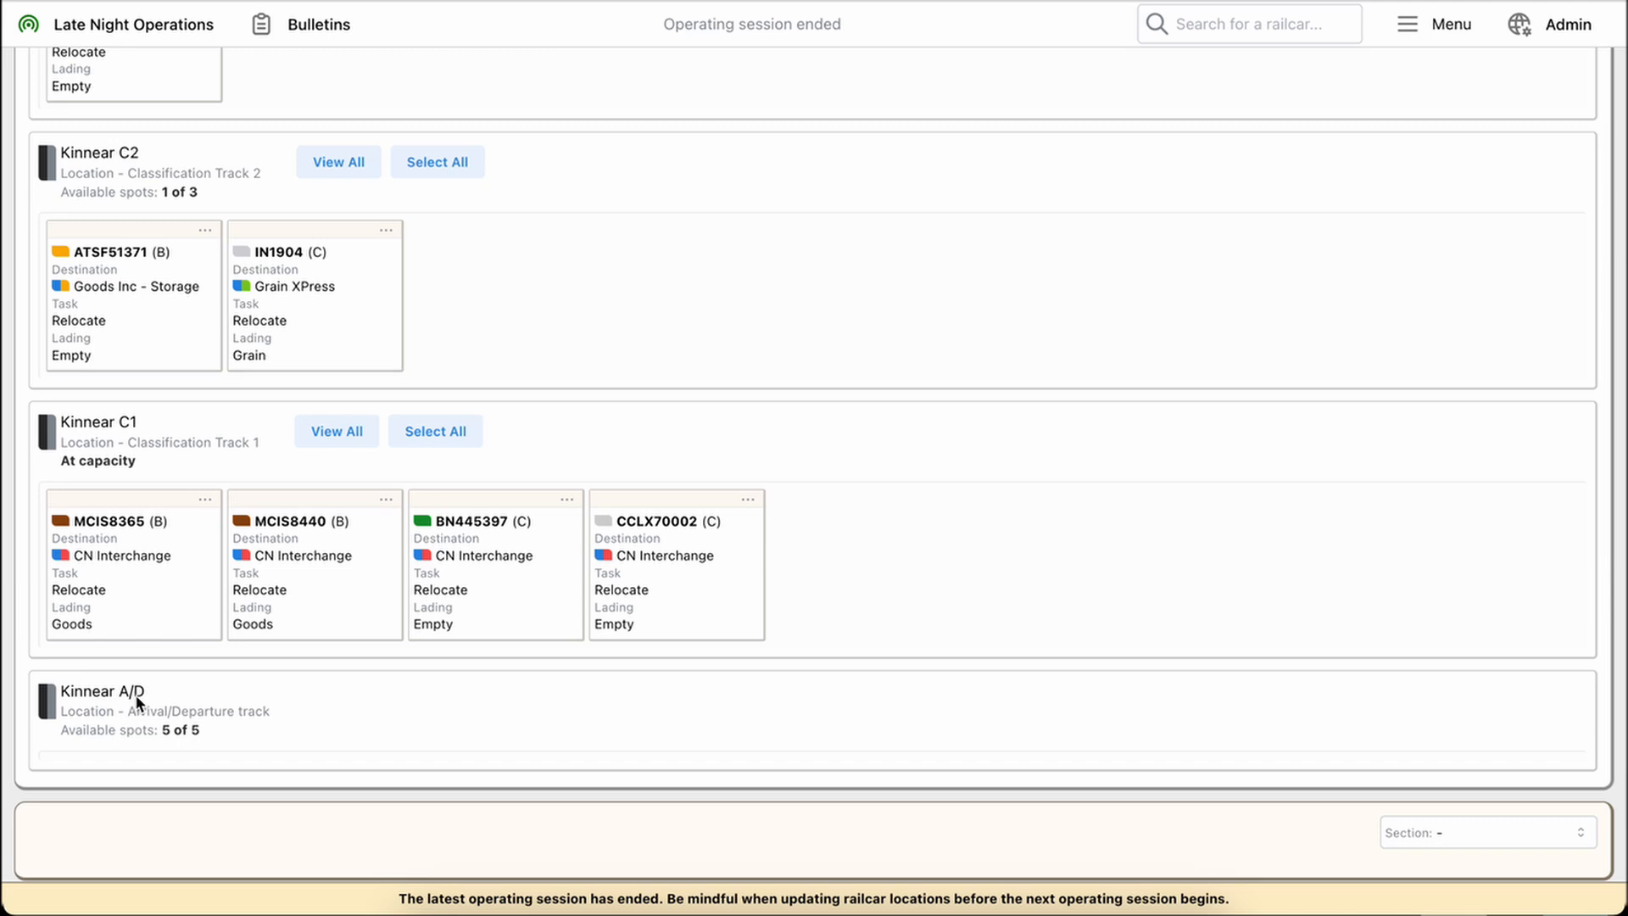
{"action": "left_click", "coordinate": [120, 440]}
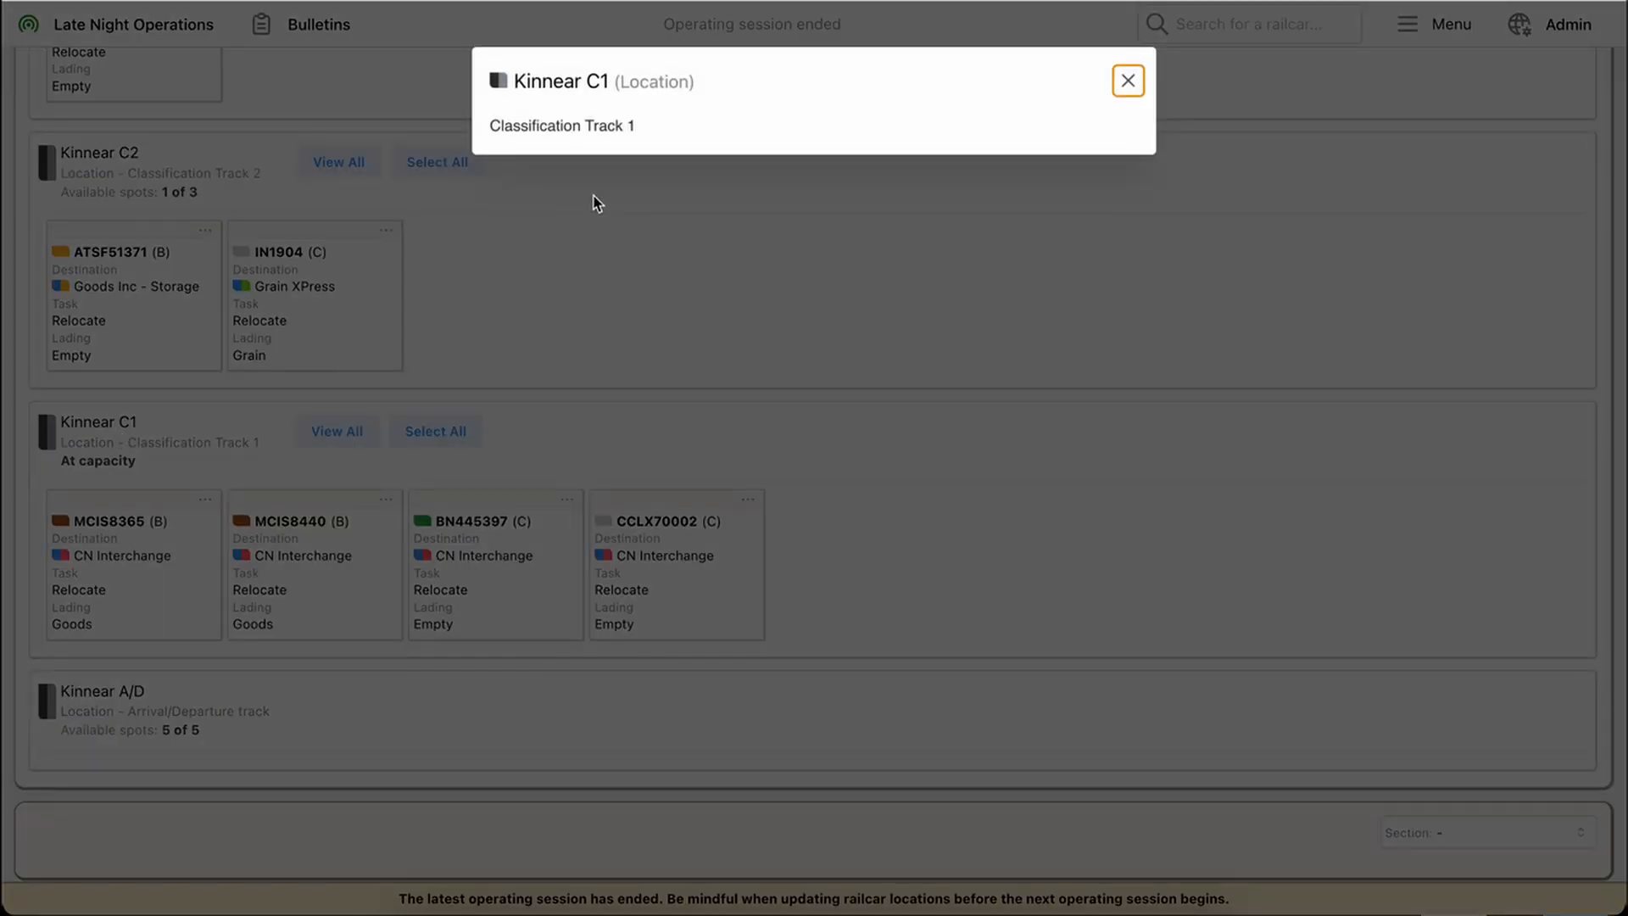
{"action": "left_click", "coordinate": [582, 276]}
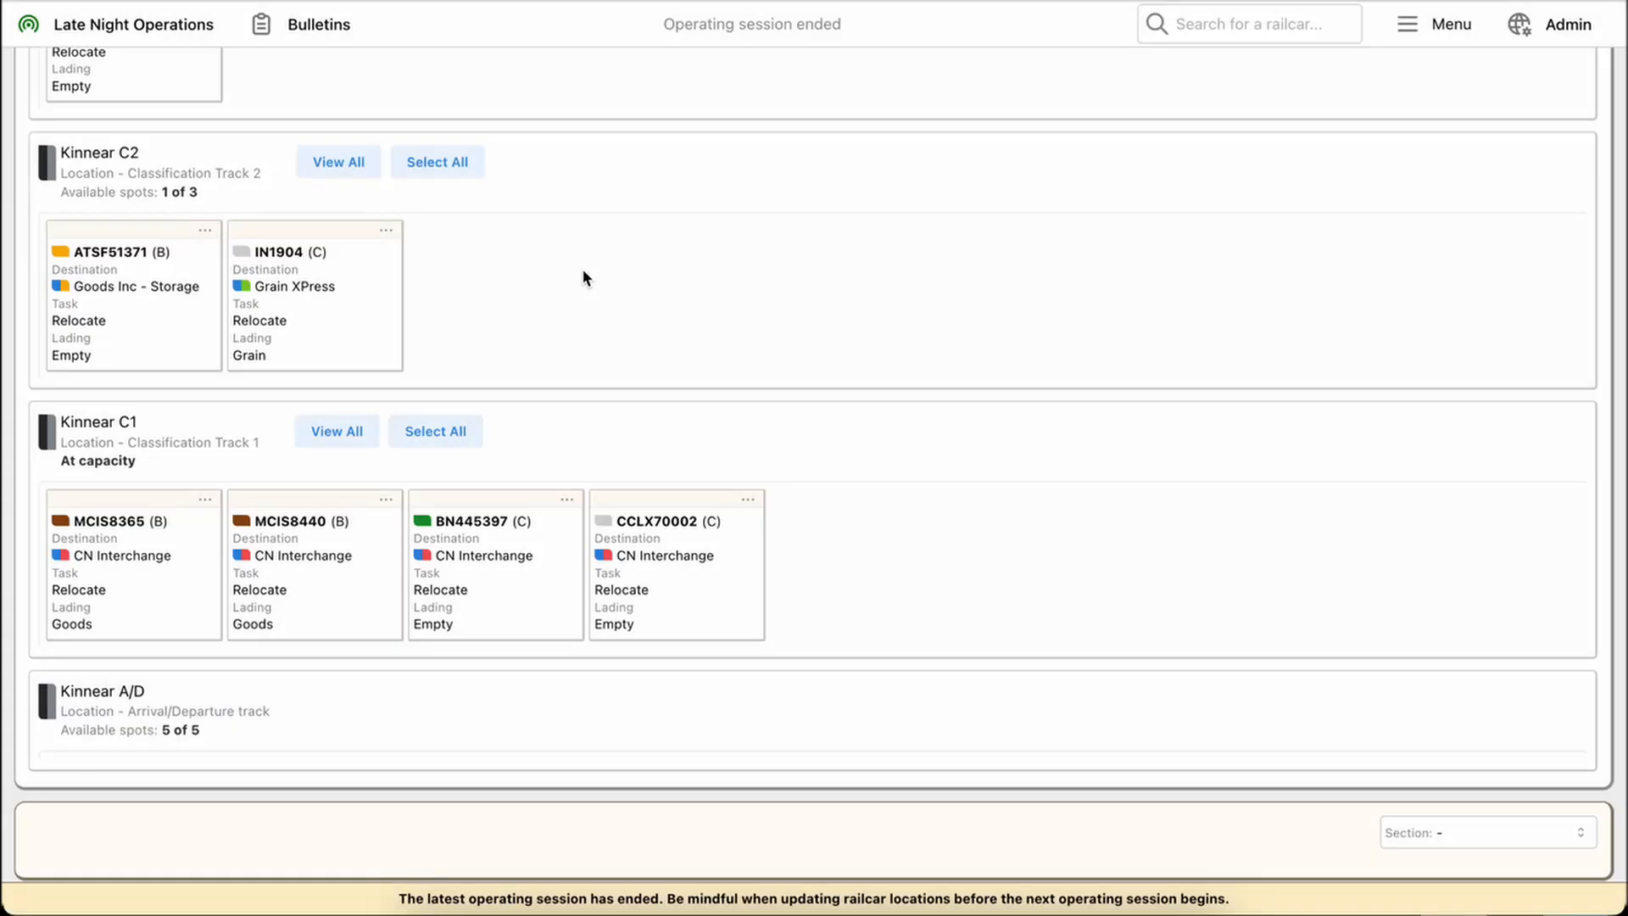
{"action": "scroll", "coordinate": [582, 276], "scroll_direction": "up", "scroll_amount": 3}
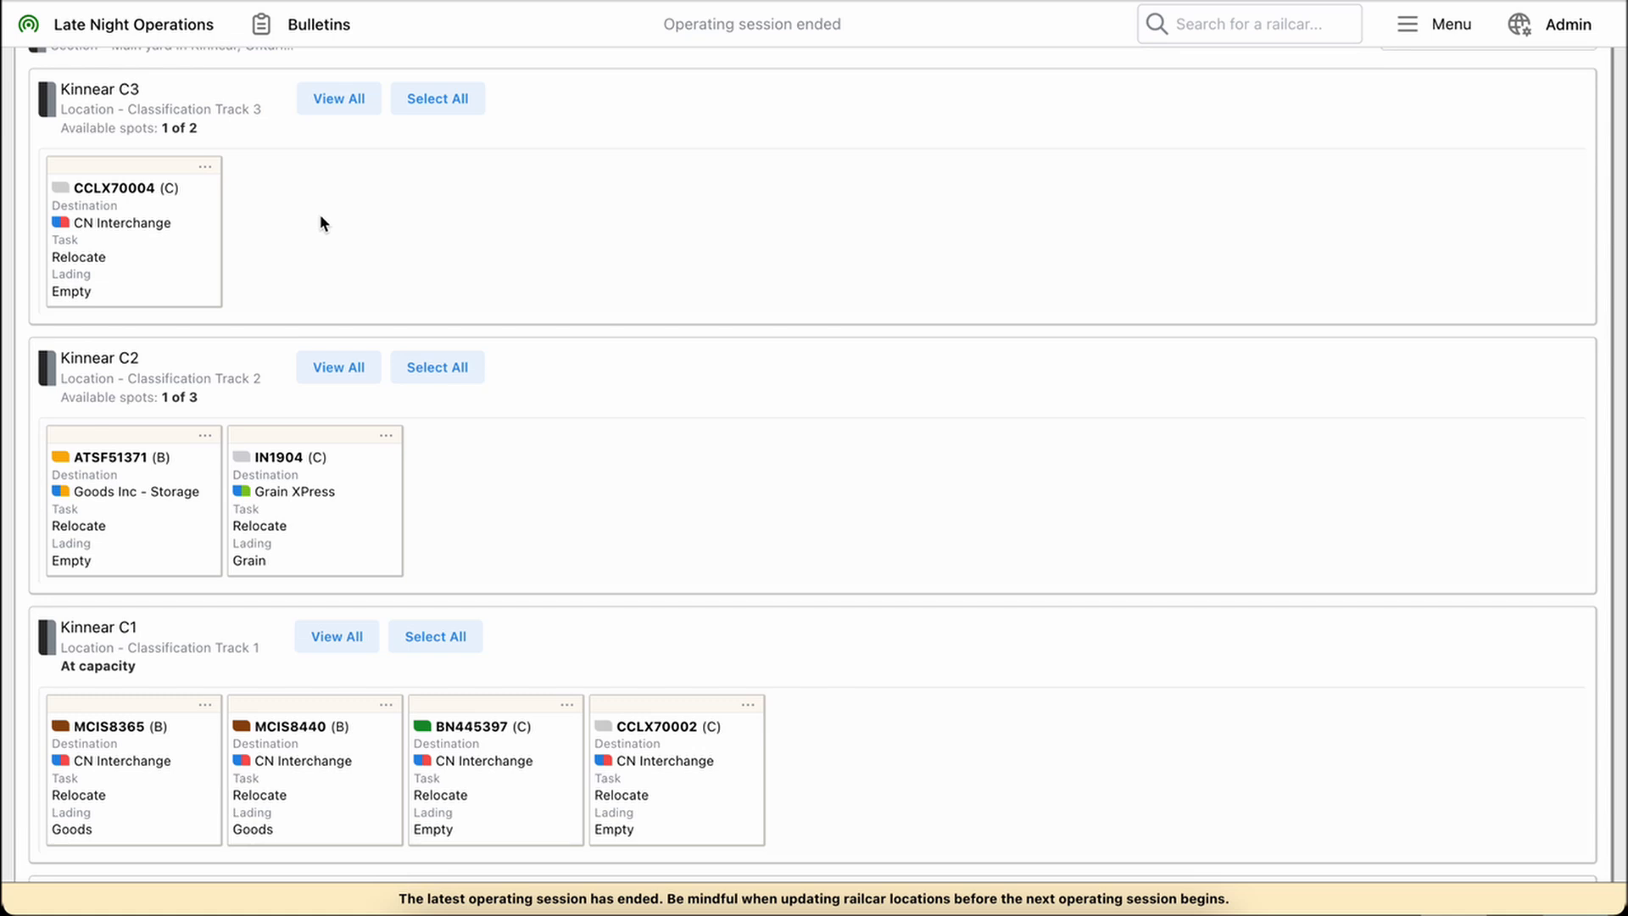
{"action": "scroll", "coordinate": [319, 214], "scroll_direction": "up", "scroll_amount": 2}
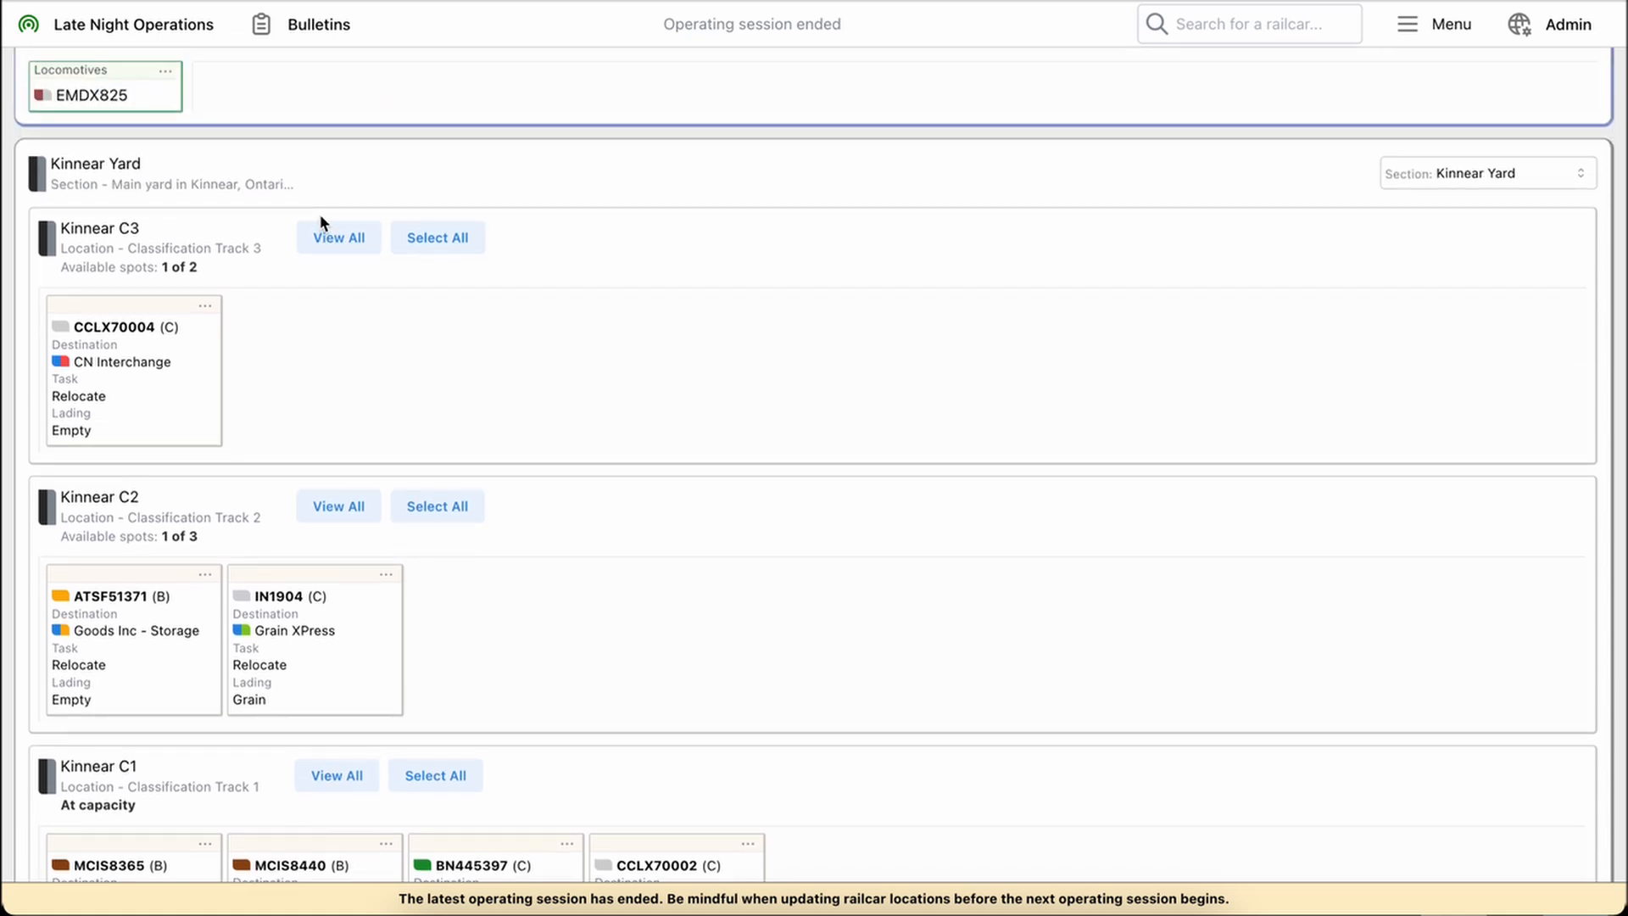
{"action": "scroll", "coordinate": [319, 214], "scroll_direction": "up", "scroll_amount": 1}
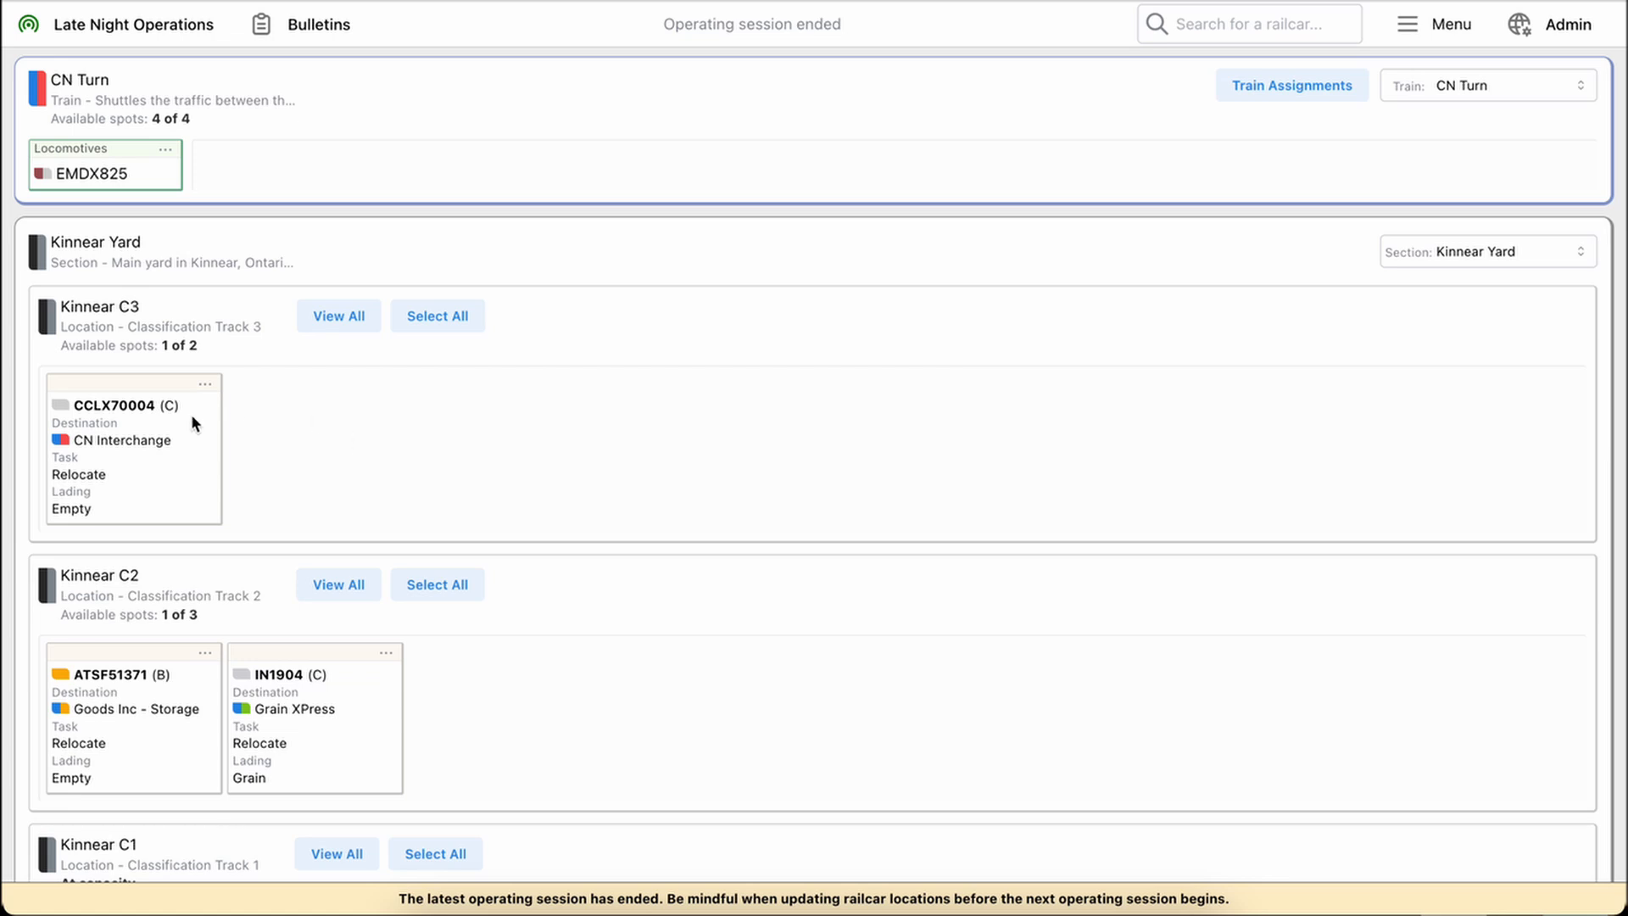
In Kinnear C1, select railcars MCIS8365, MCIS8440 and BN445397 individually, and deselect the last two
{"action": "scroll", "coordinate": [210, 693], "scroll_direction": "down", "scroll_amount": 3}
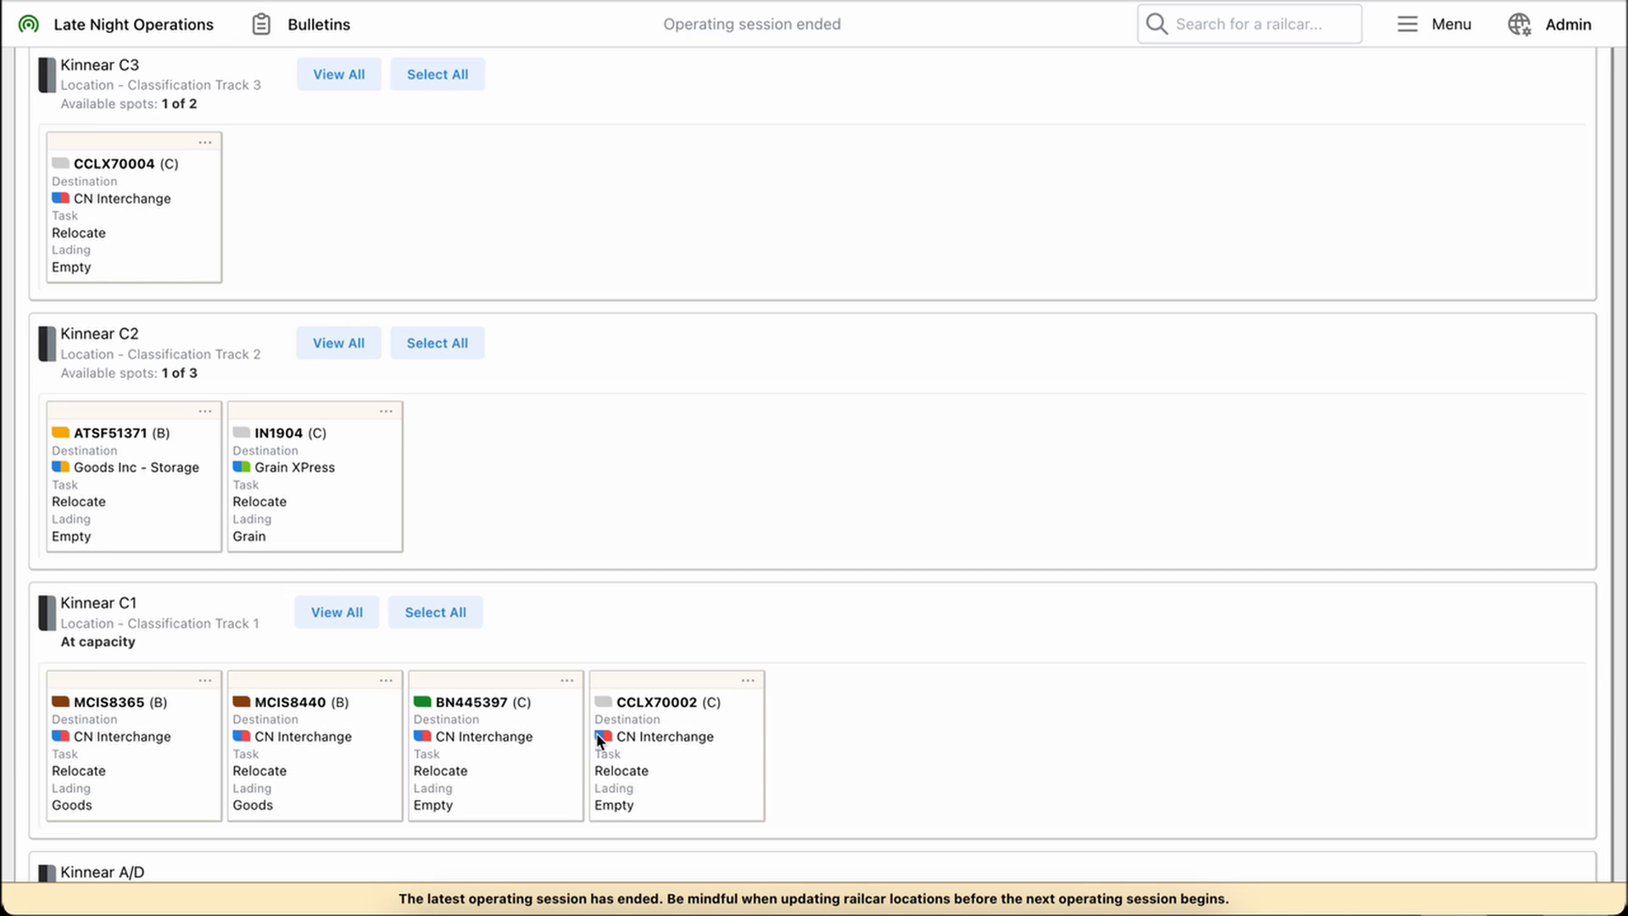
{"action": "left_click", "coordinate": [131, 761]}
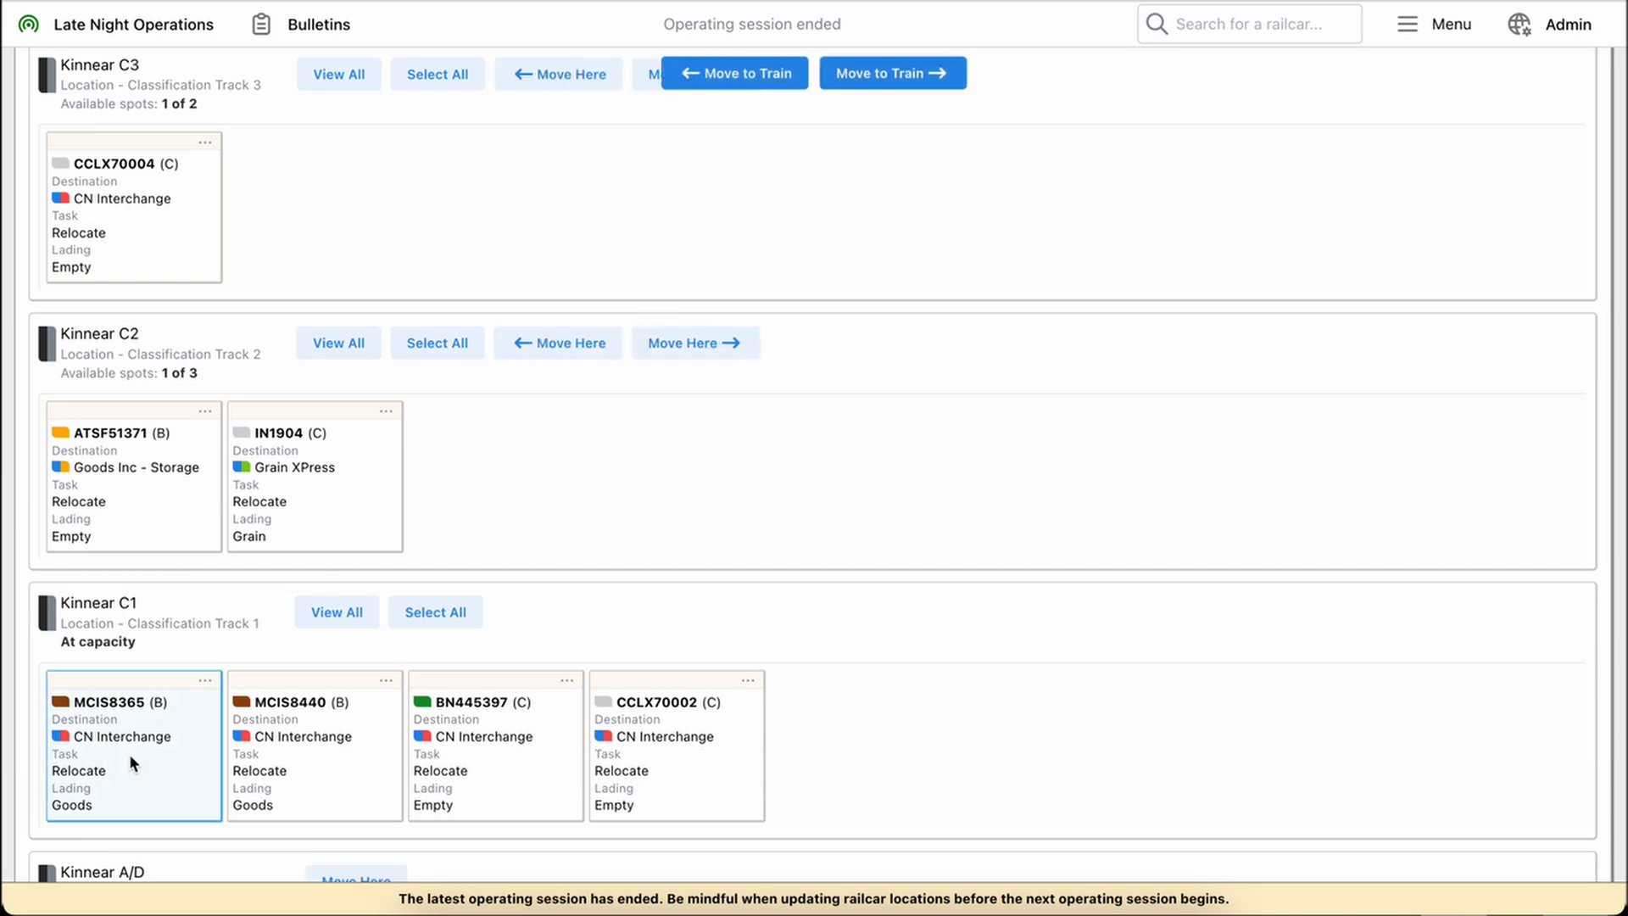
{"action": "left_click", "coordinate": [320, 763]}
{"action": "left_click", "coordinate": [532, 756]}
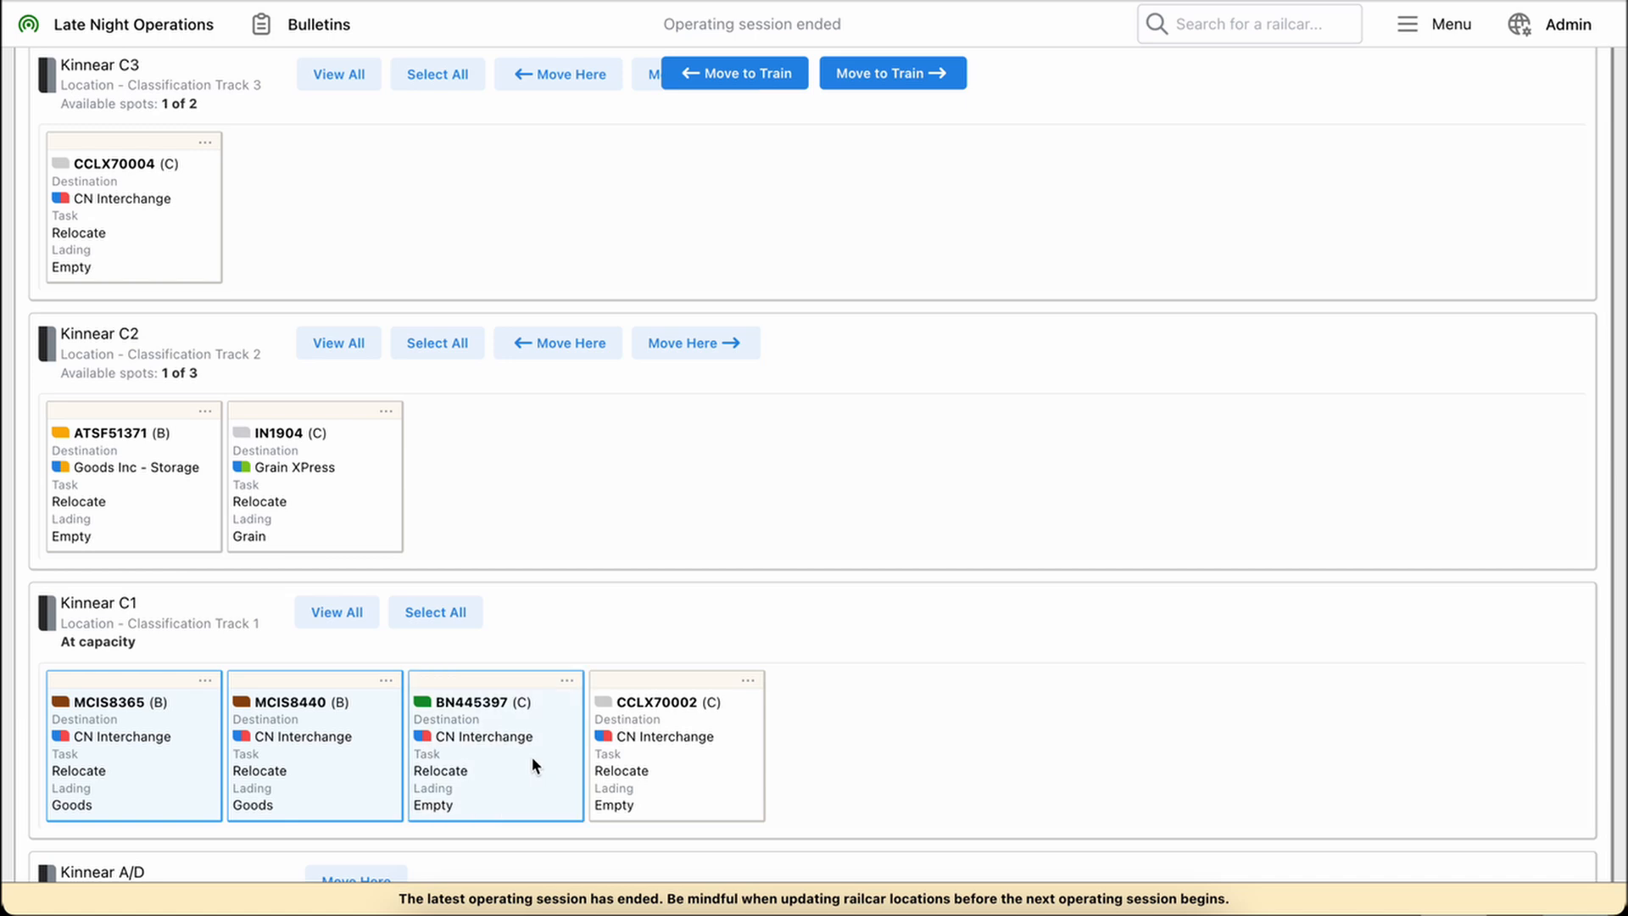
{"action": "left_click", "coordinate": [531, 756]}
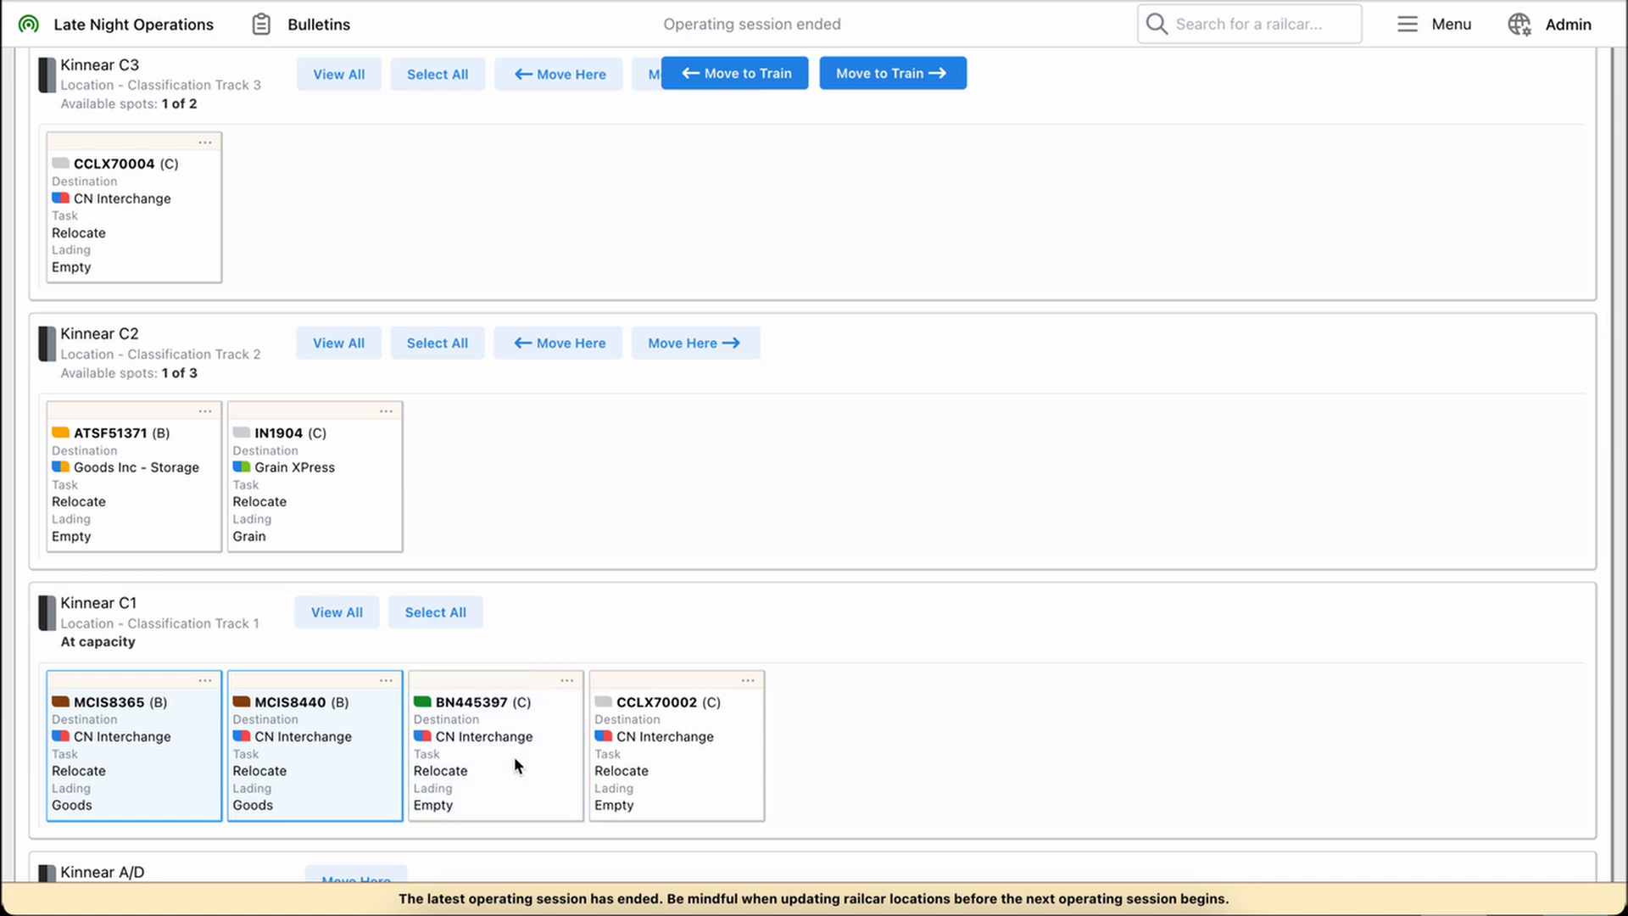
Select all railcars in Kinnear C1 and move them to the CN Turn train
{"action": "left_click", "coordinate": [460, 615]}
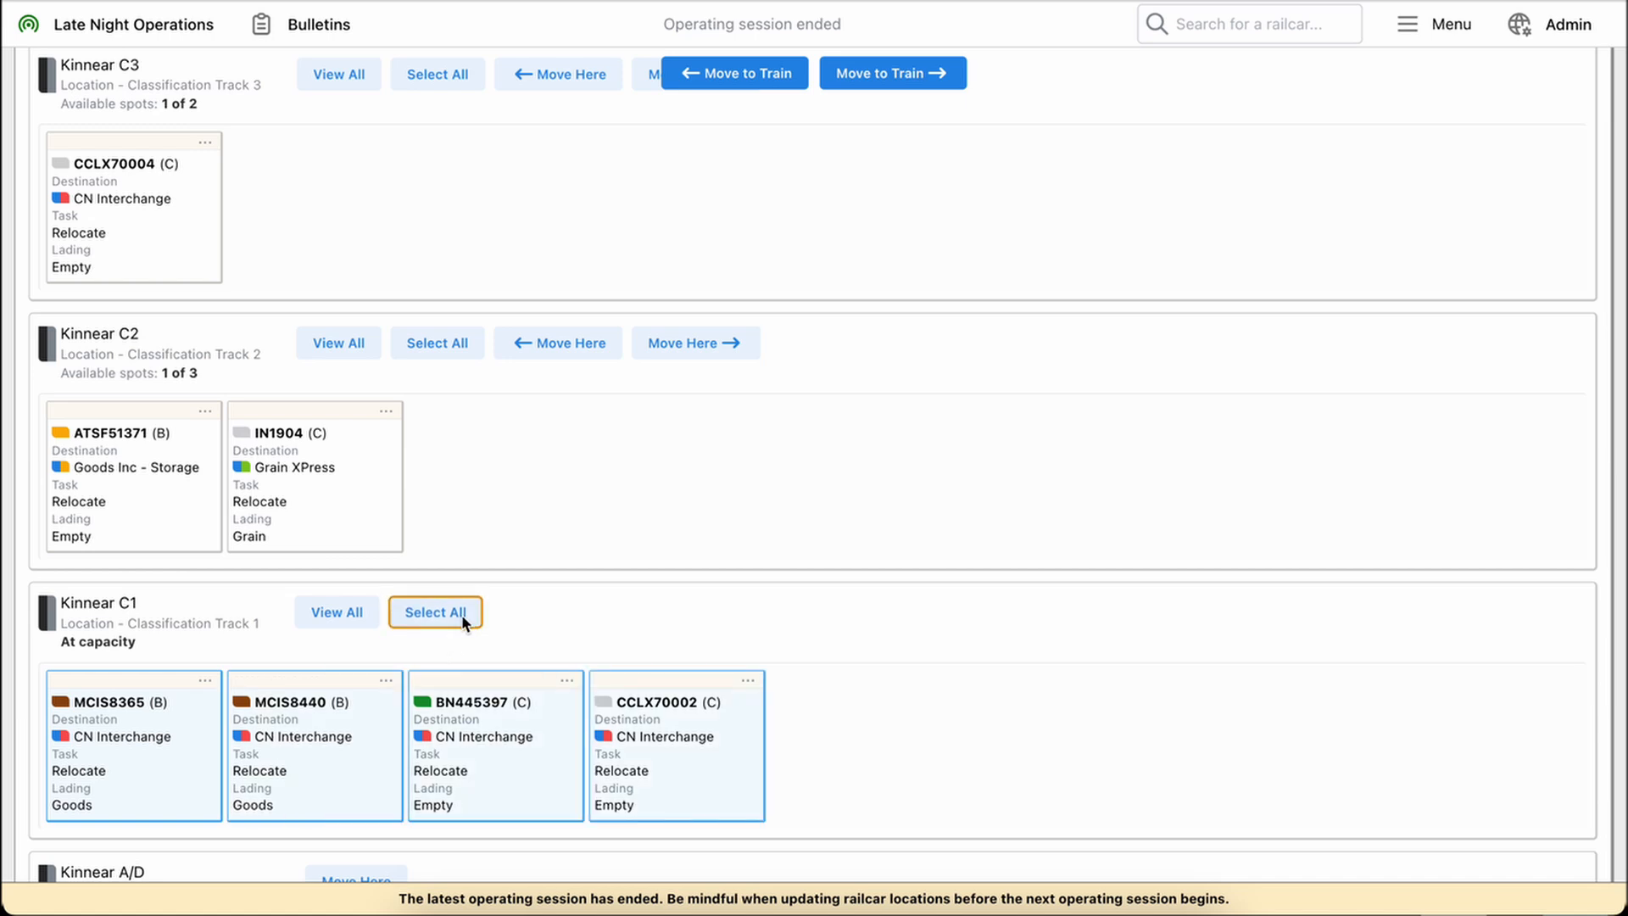
{"action": "scroll", "coordinate": [631, 364], "scroll_direction": "up", "scroll_amount": 3}
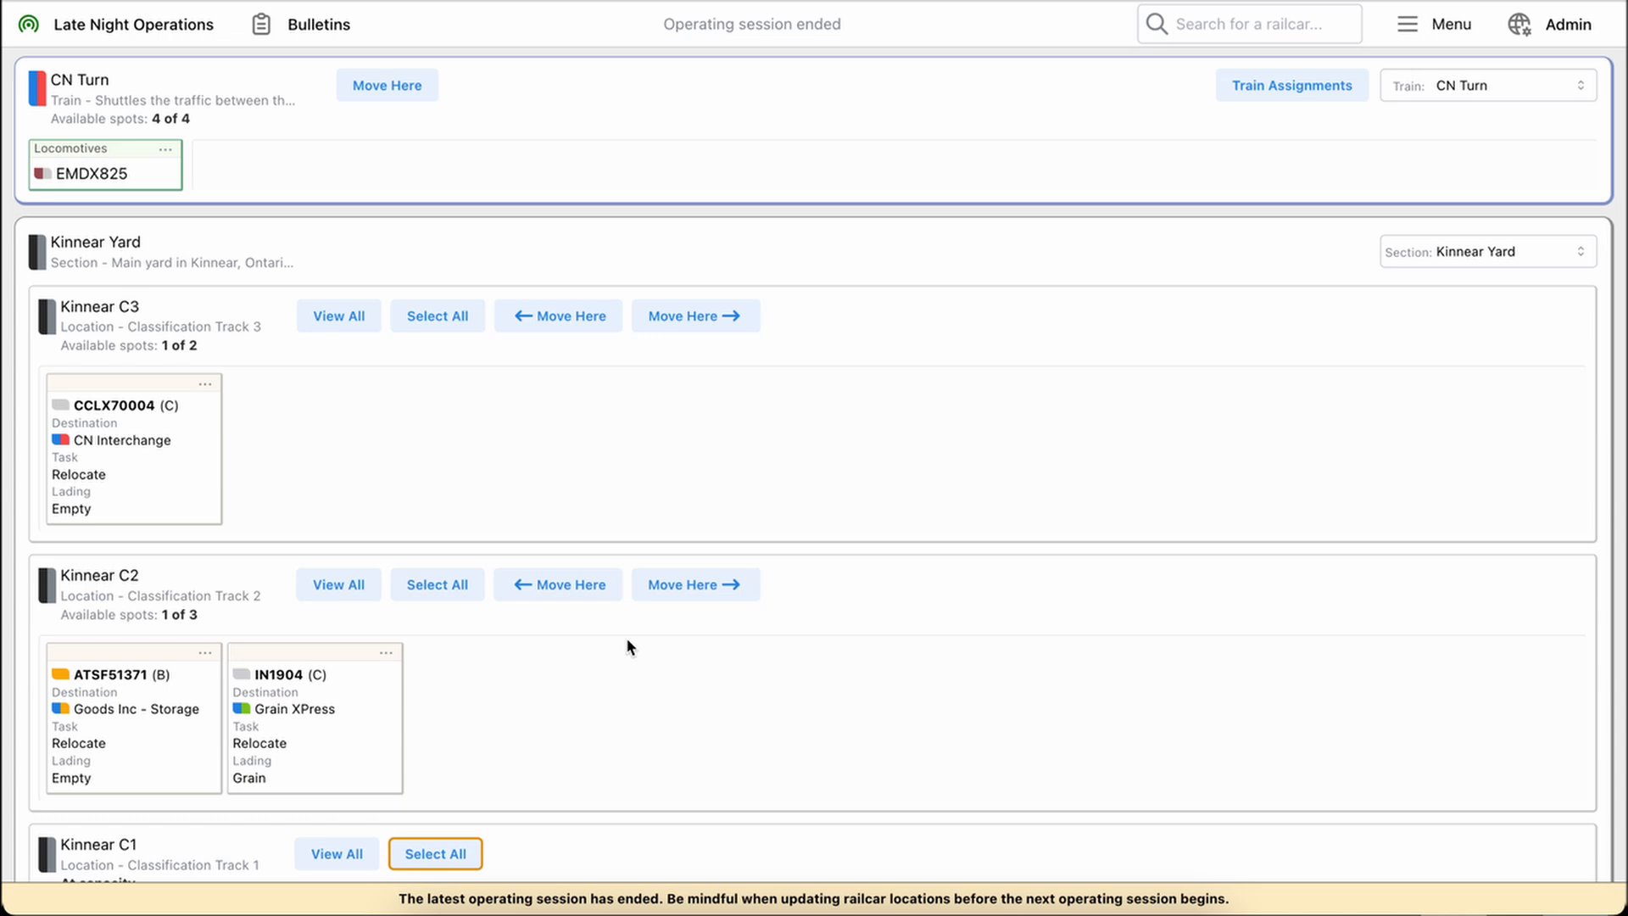
{"action": "scroll", "coordinate": [627, 642], "scroll_direction": "down", "scroll_amount": 3}
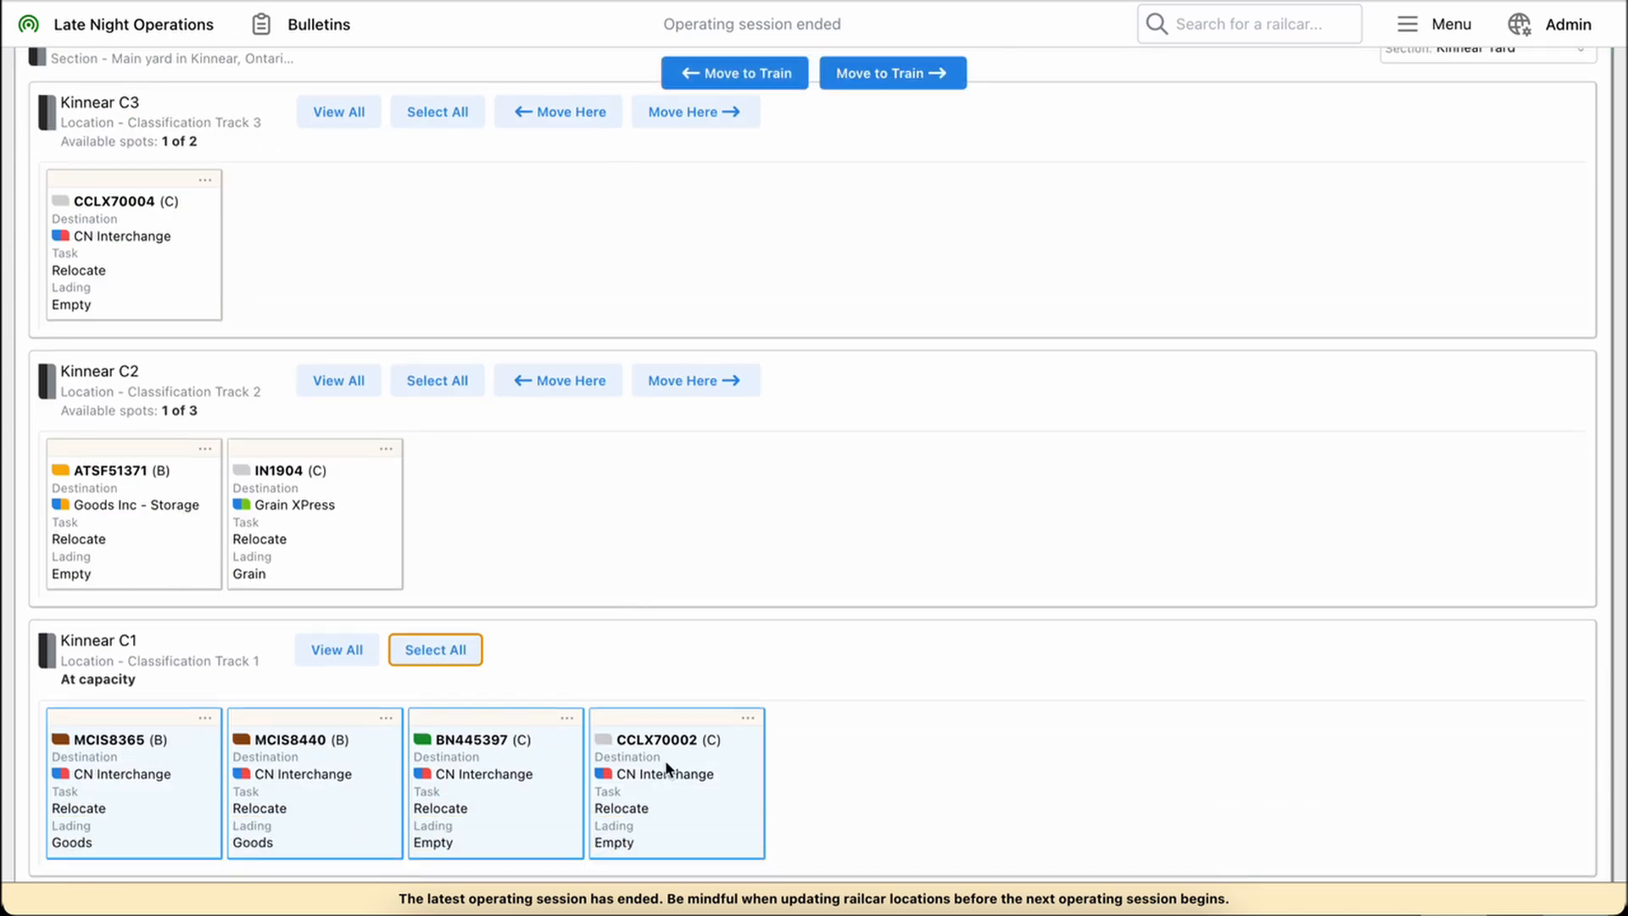
{"action": "scroll", "coordinate": [552, 533], "scroll_direction": "up", "scroll_amount": 3}
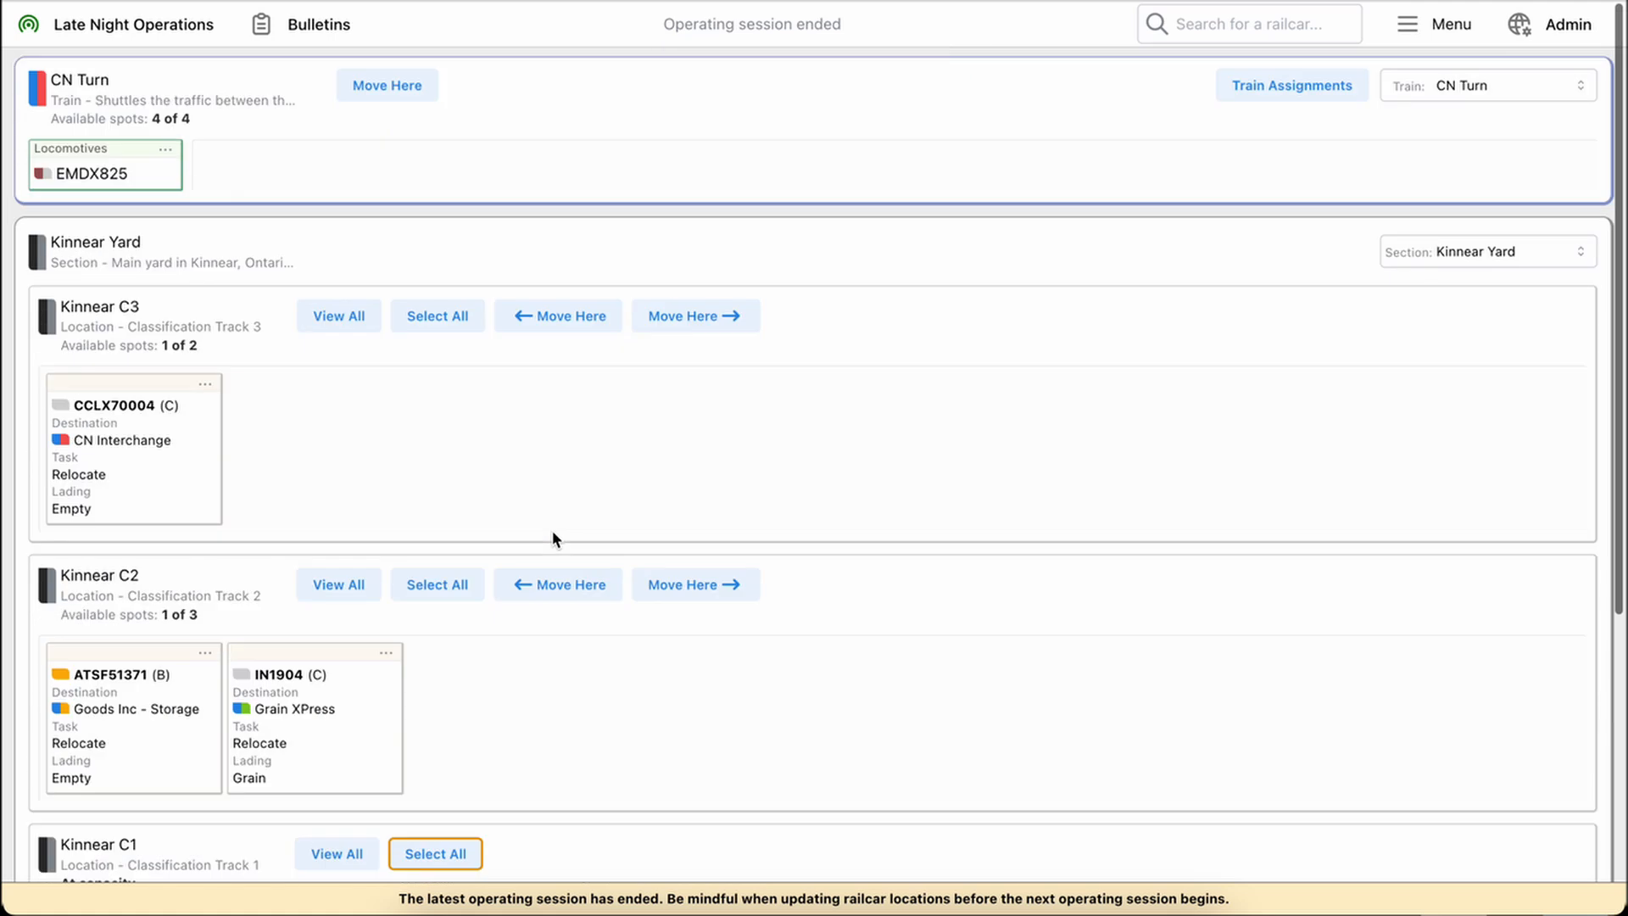
{"action": "left_click", "coordinate": [386, 83]}
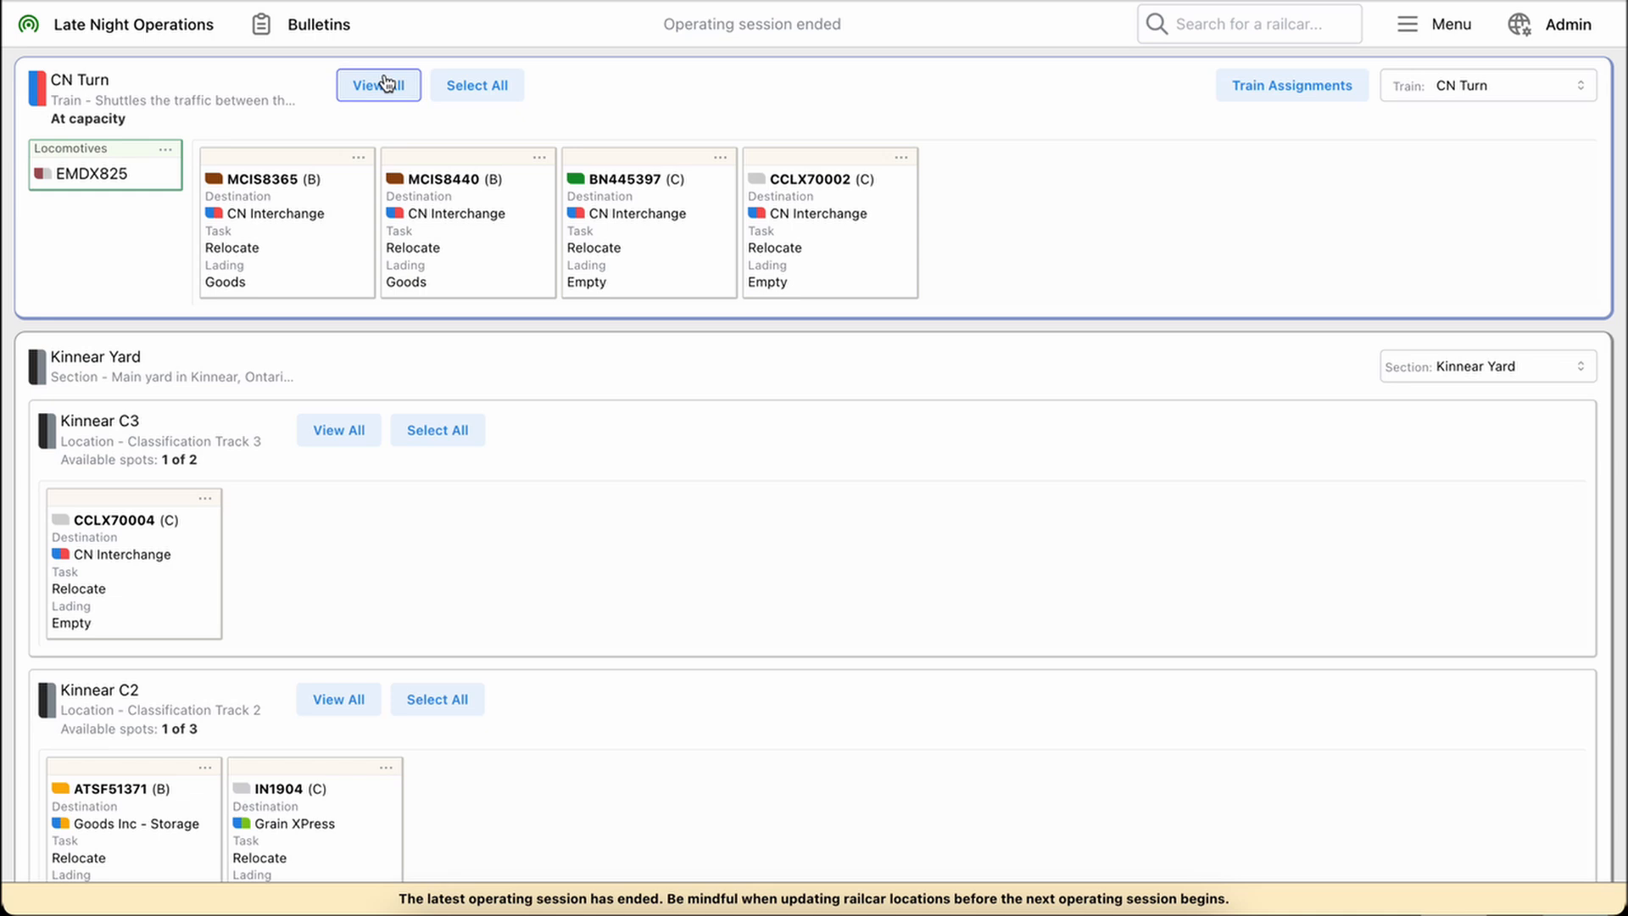
Select all railcars on the CN Turn train and move them back to Kinnear C1
{"action": "left_click", "coordinate": [478, 86]}
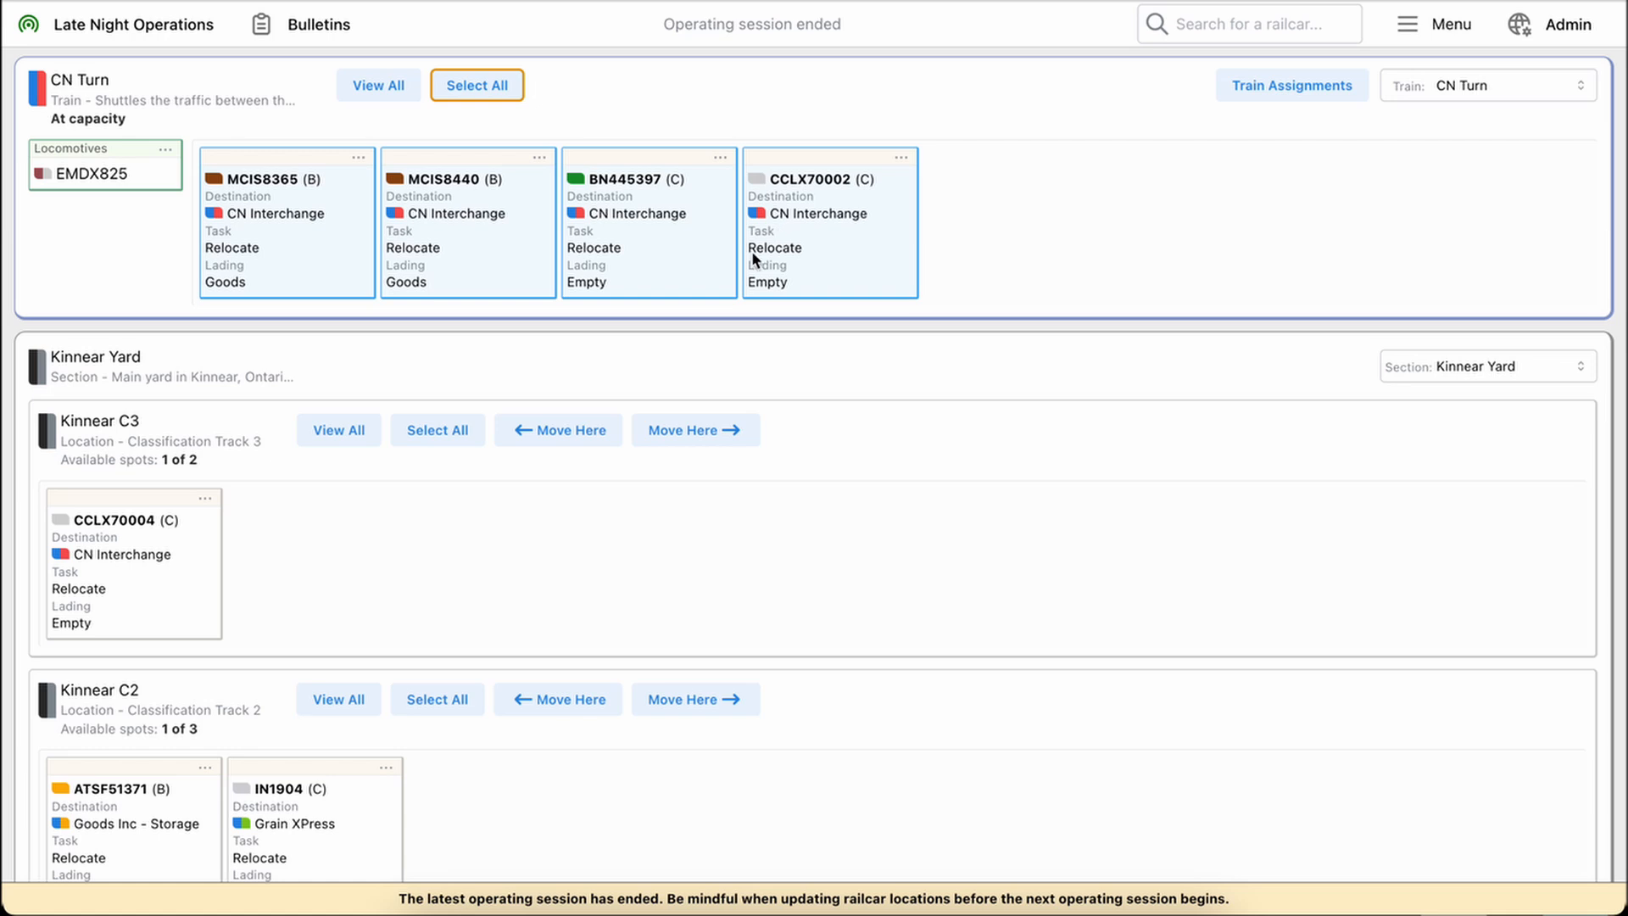
{"action": "scroll", "coordinate": [697, 352], "scroll_direction": "down", "scroll_amount": 5}
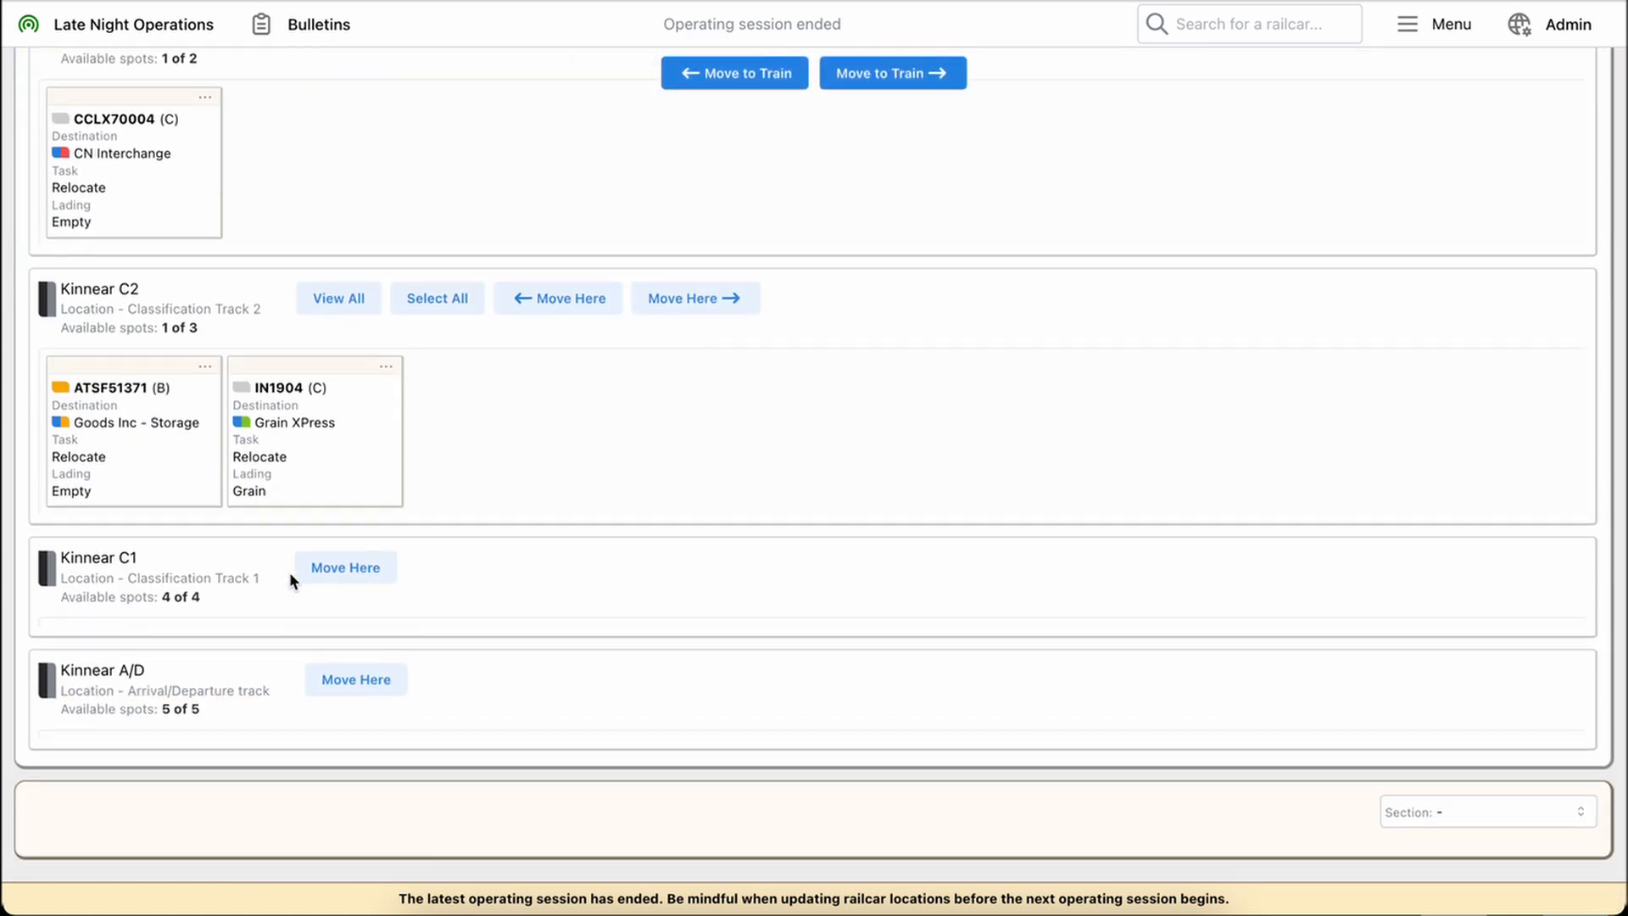
{"action": "left_click", "coordinate": [349, 571]}
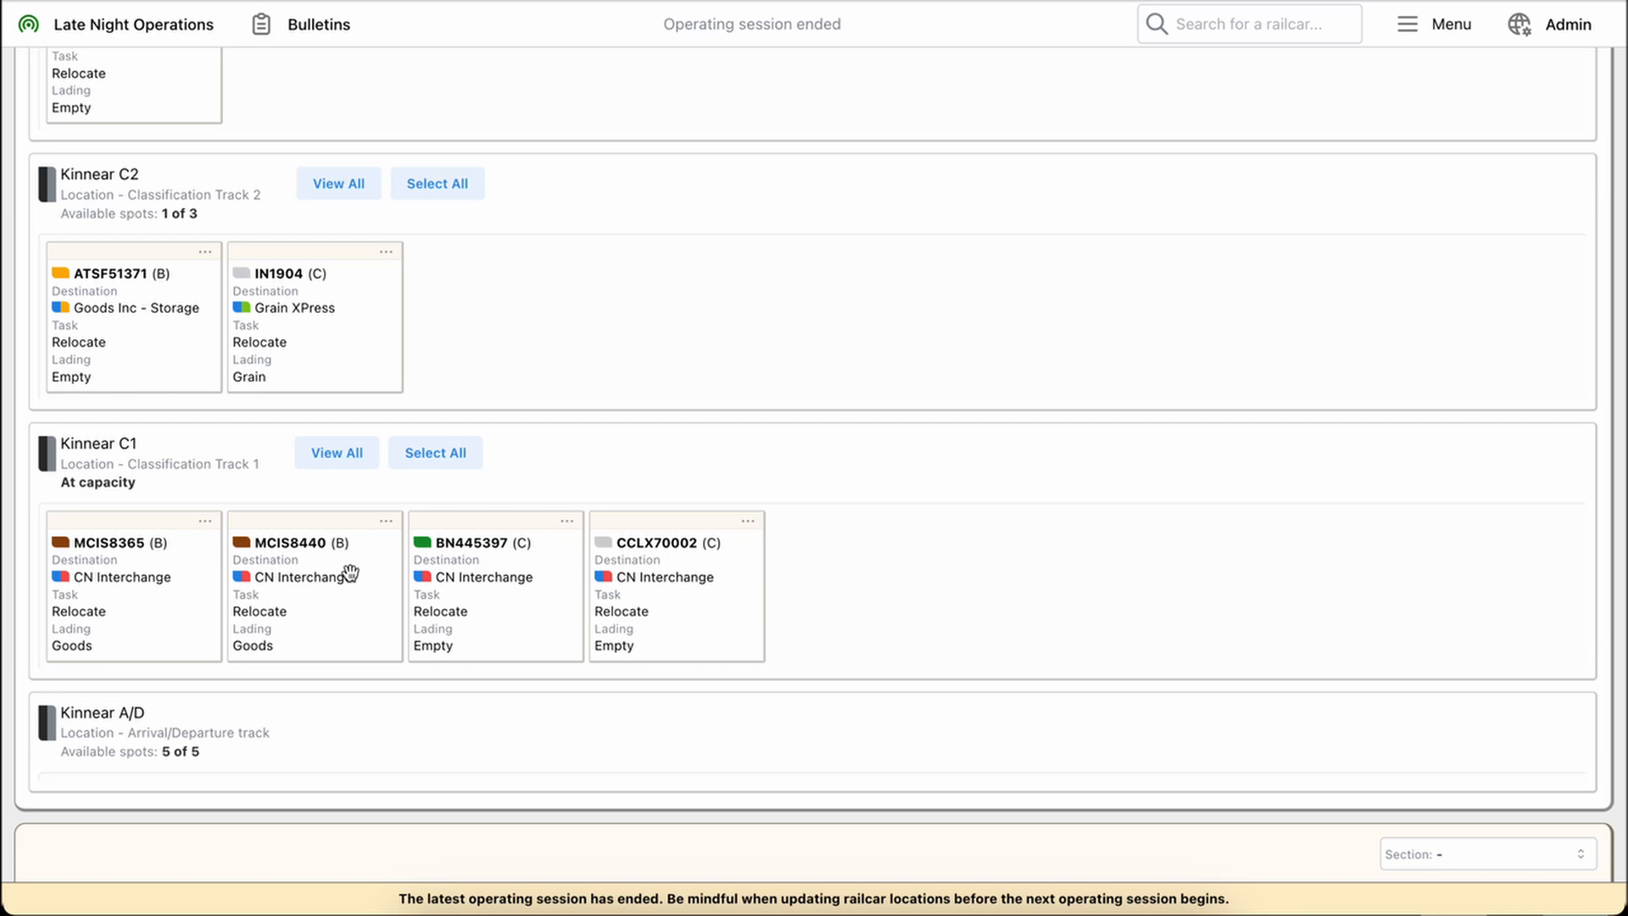
Reorder Kinnear C1 by moving railcar CCLX70002 to the front and back to the end of the track
{"action": "scroll", "coordinate": [350, 574], "scroll_direction": "up", "scroll_amount": 2}
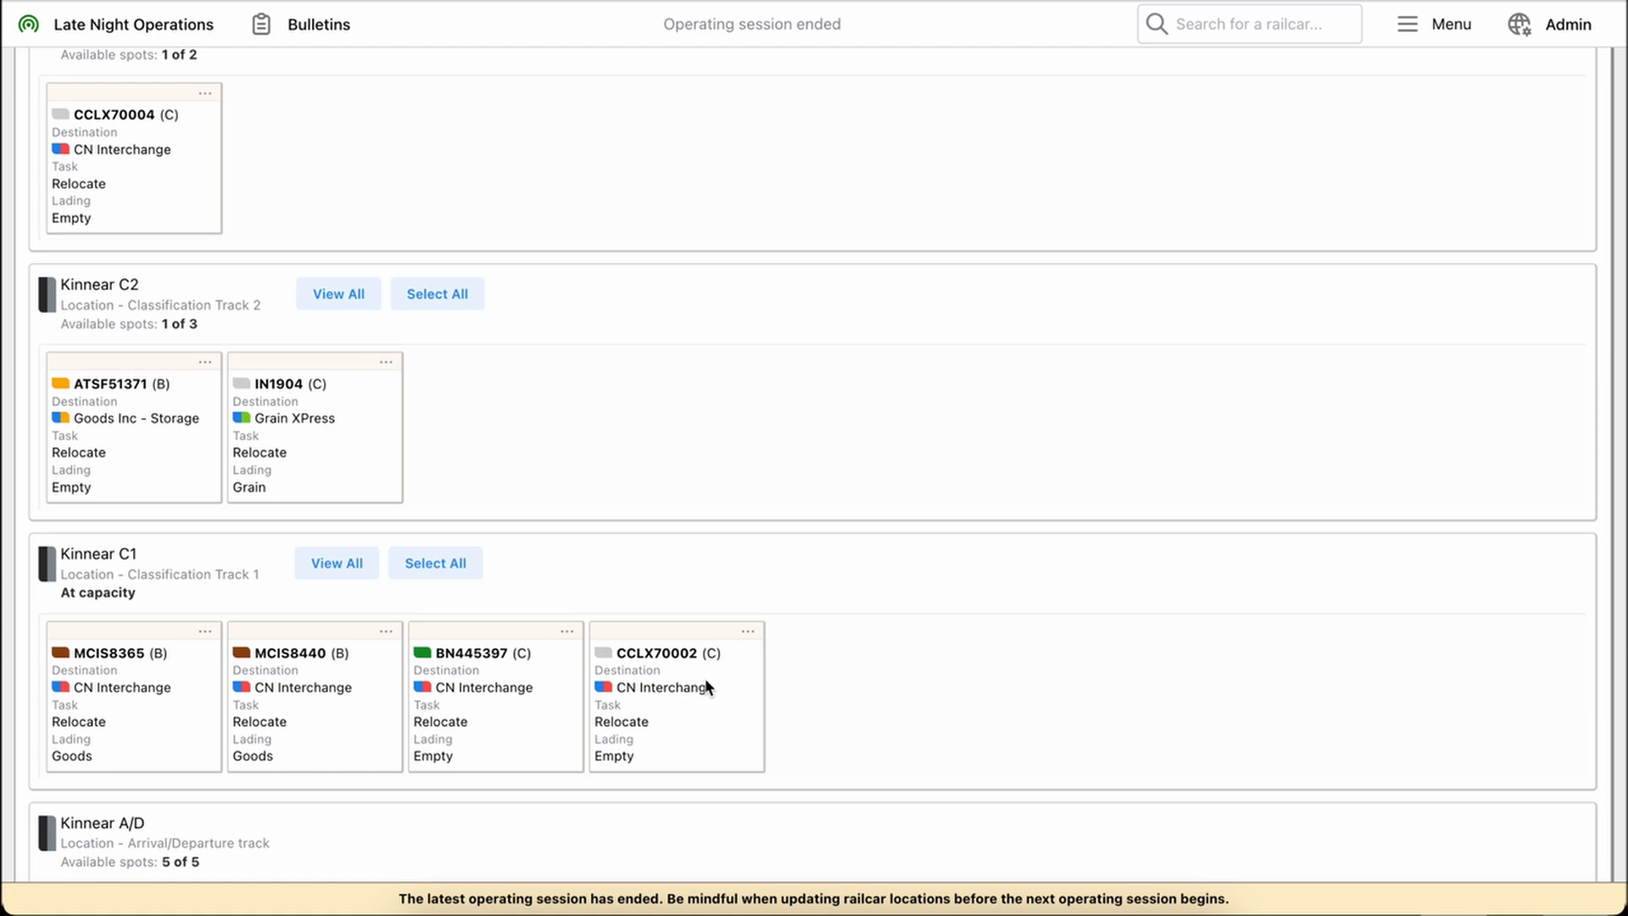
{"action": "left_click_drag", "start_coordinate": [706, 685], "coordinate": [166, 651]}
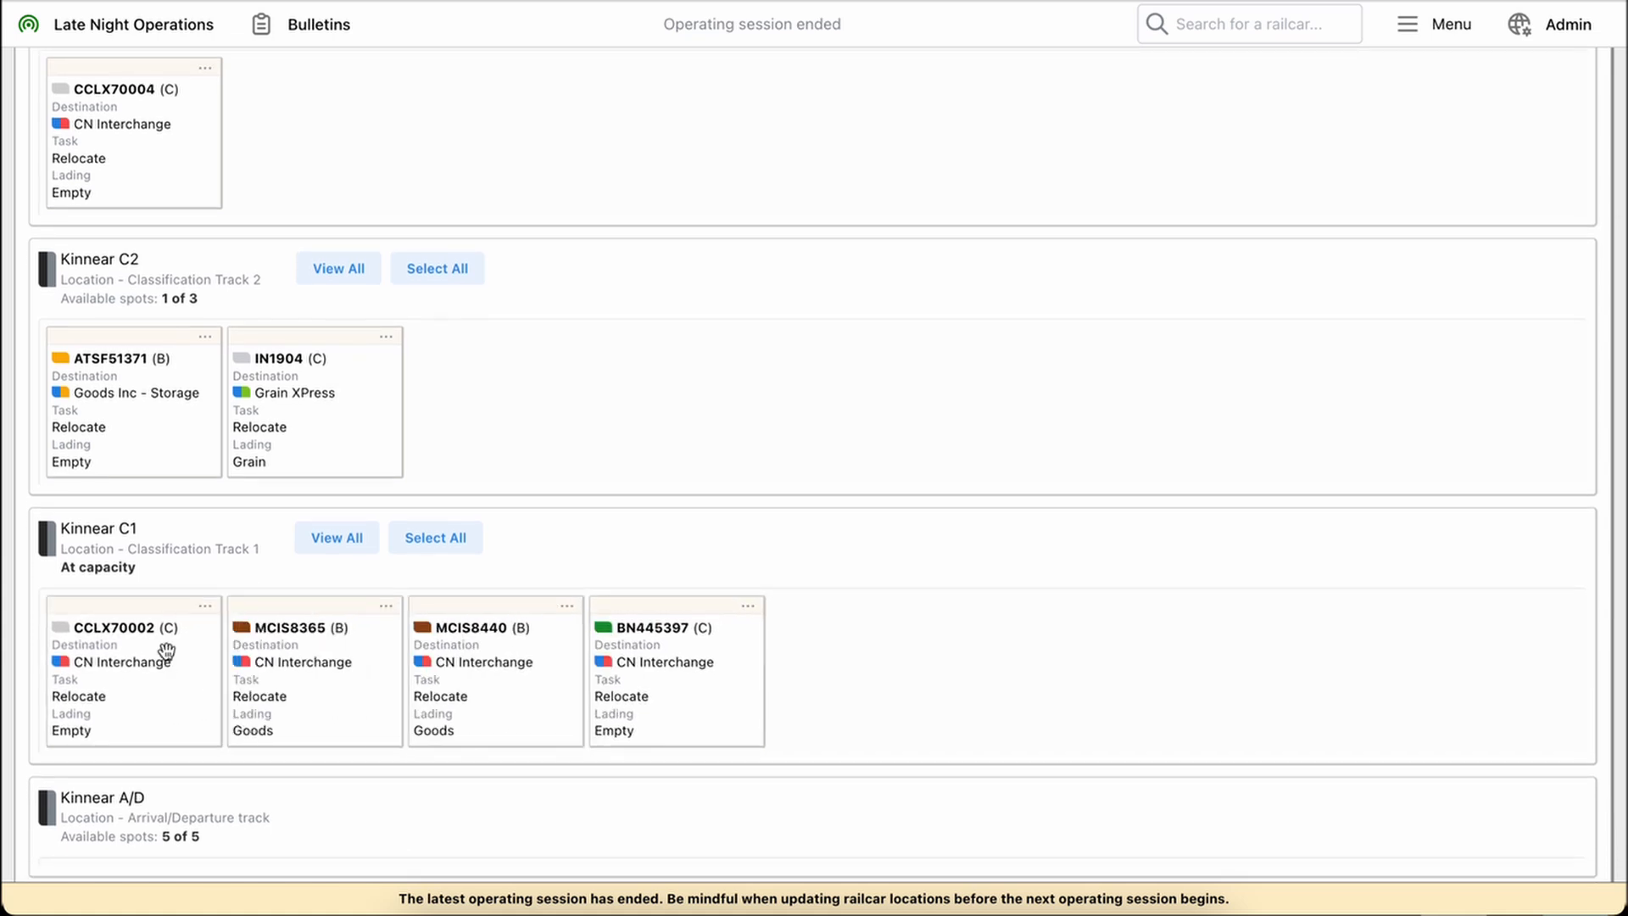
{"action": "left_click_drag", "start_coordinate": [101, 663], "coordinate": [634, 652]}
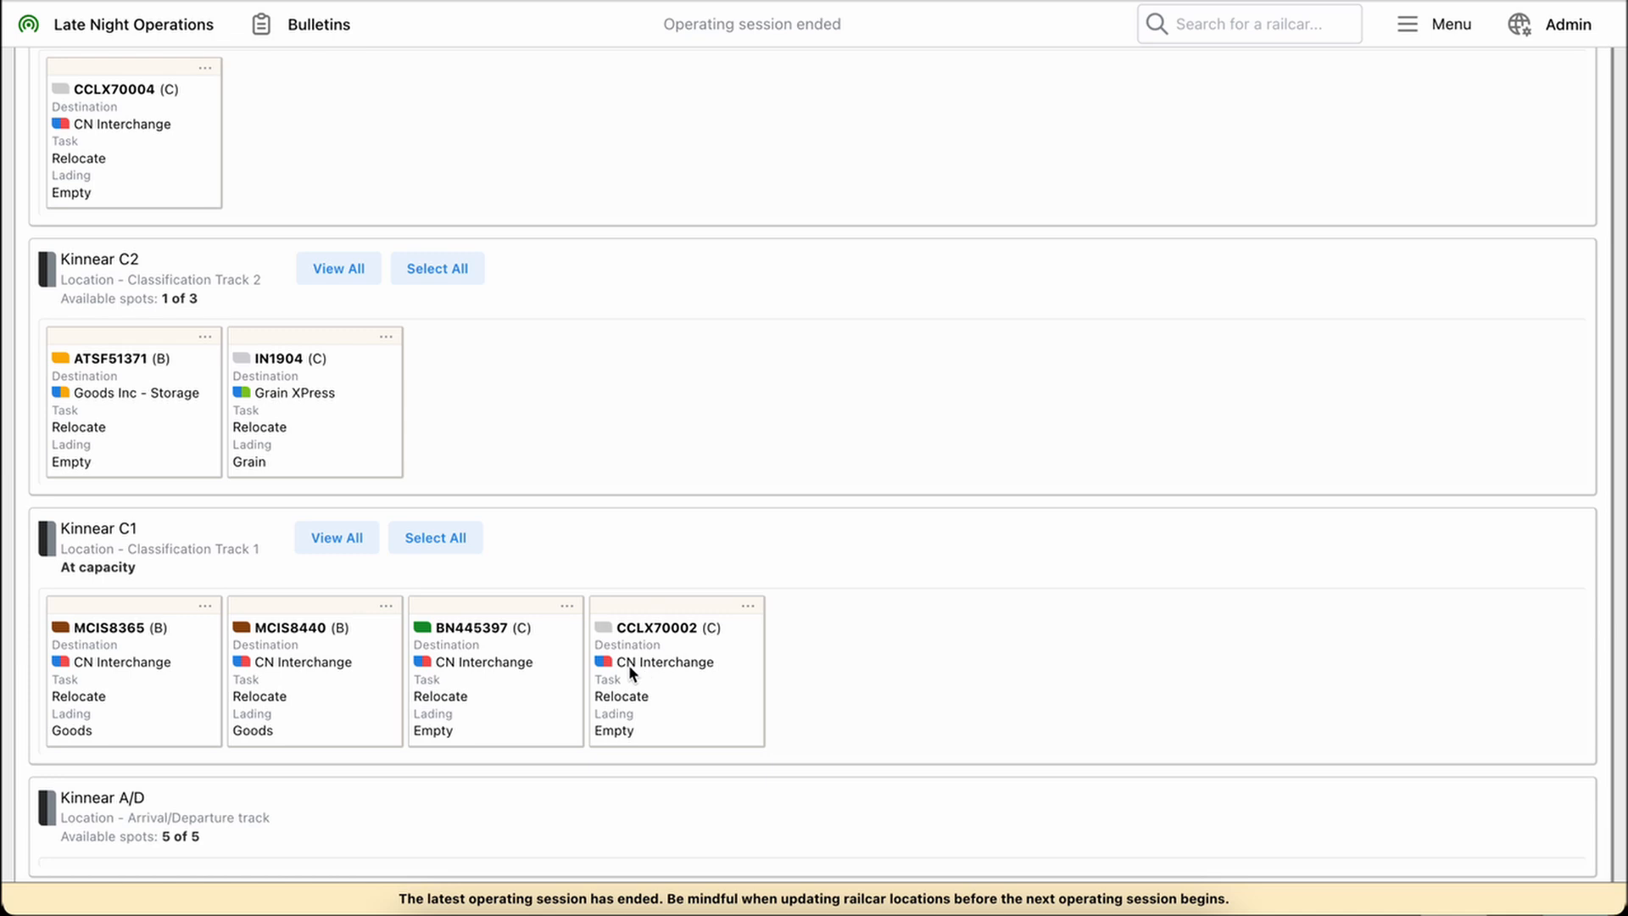
Move railcar MCIS8440 from Kinnear C1 to the front of Kinnear C2
{"action": "scroll", "coordinate": [628, 664], "scroll_direction": "up", "scroll_amount": 2}
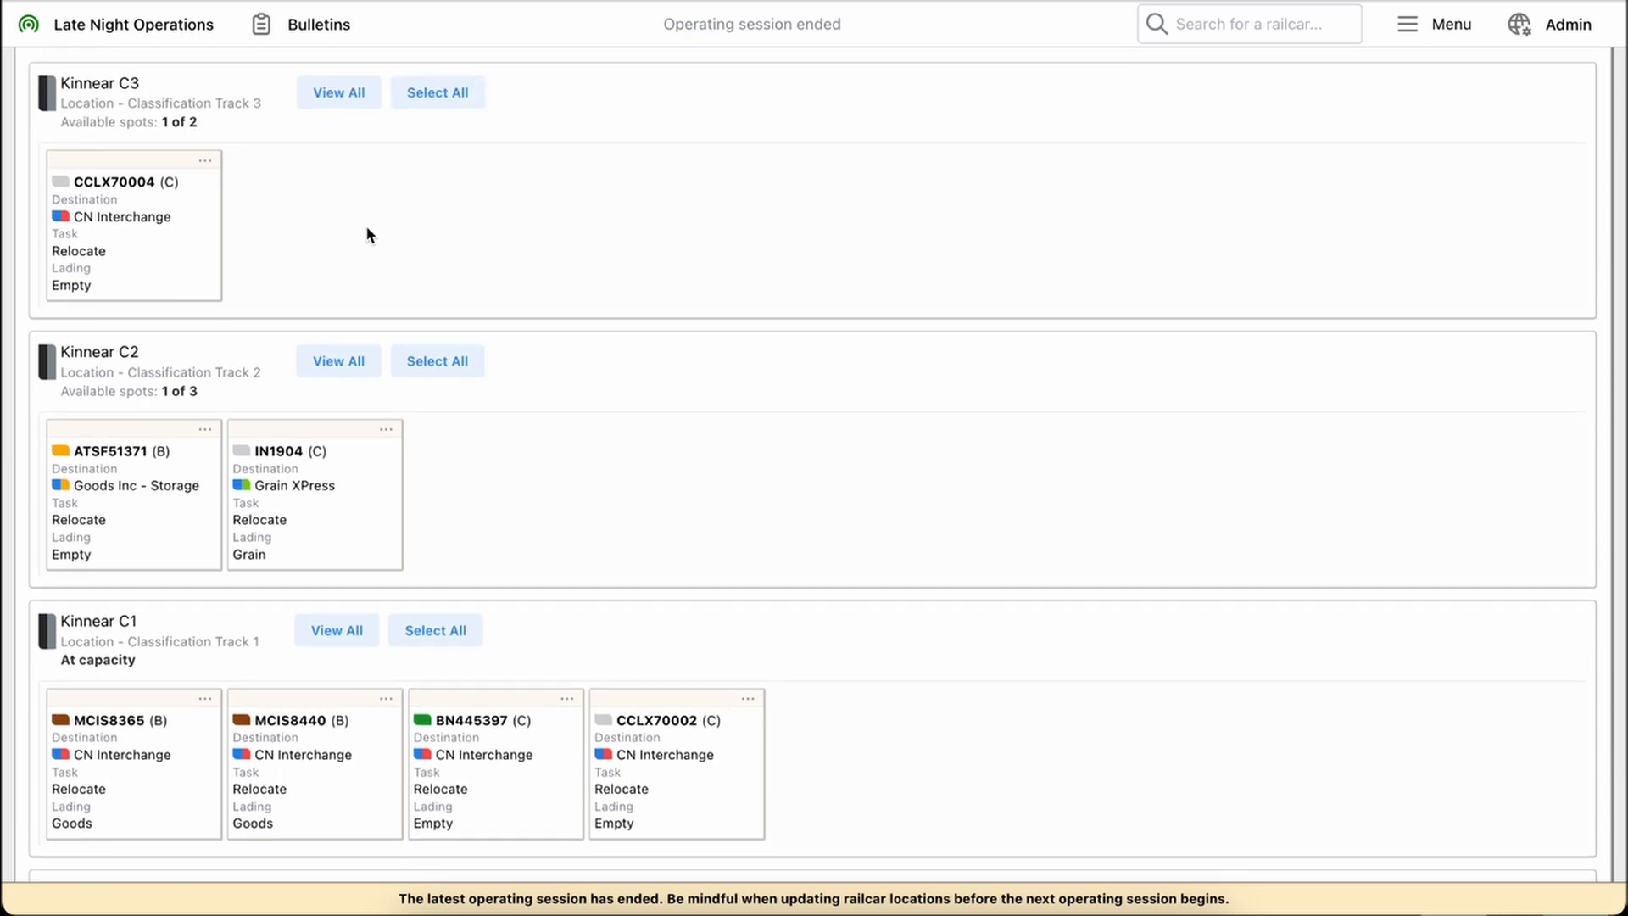
{"action": "left_click", "coordinate": [277, 766]}
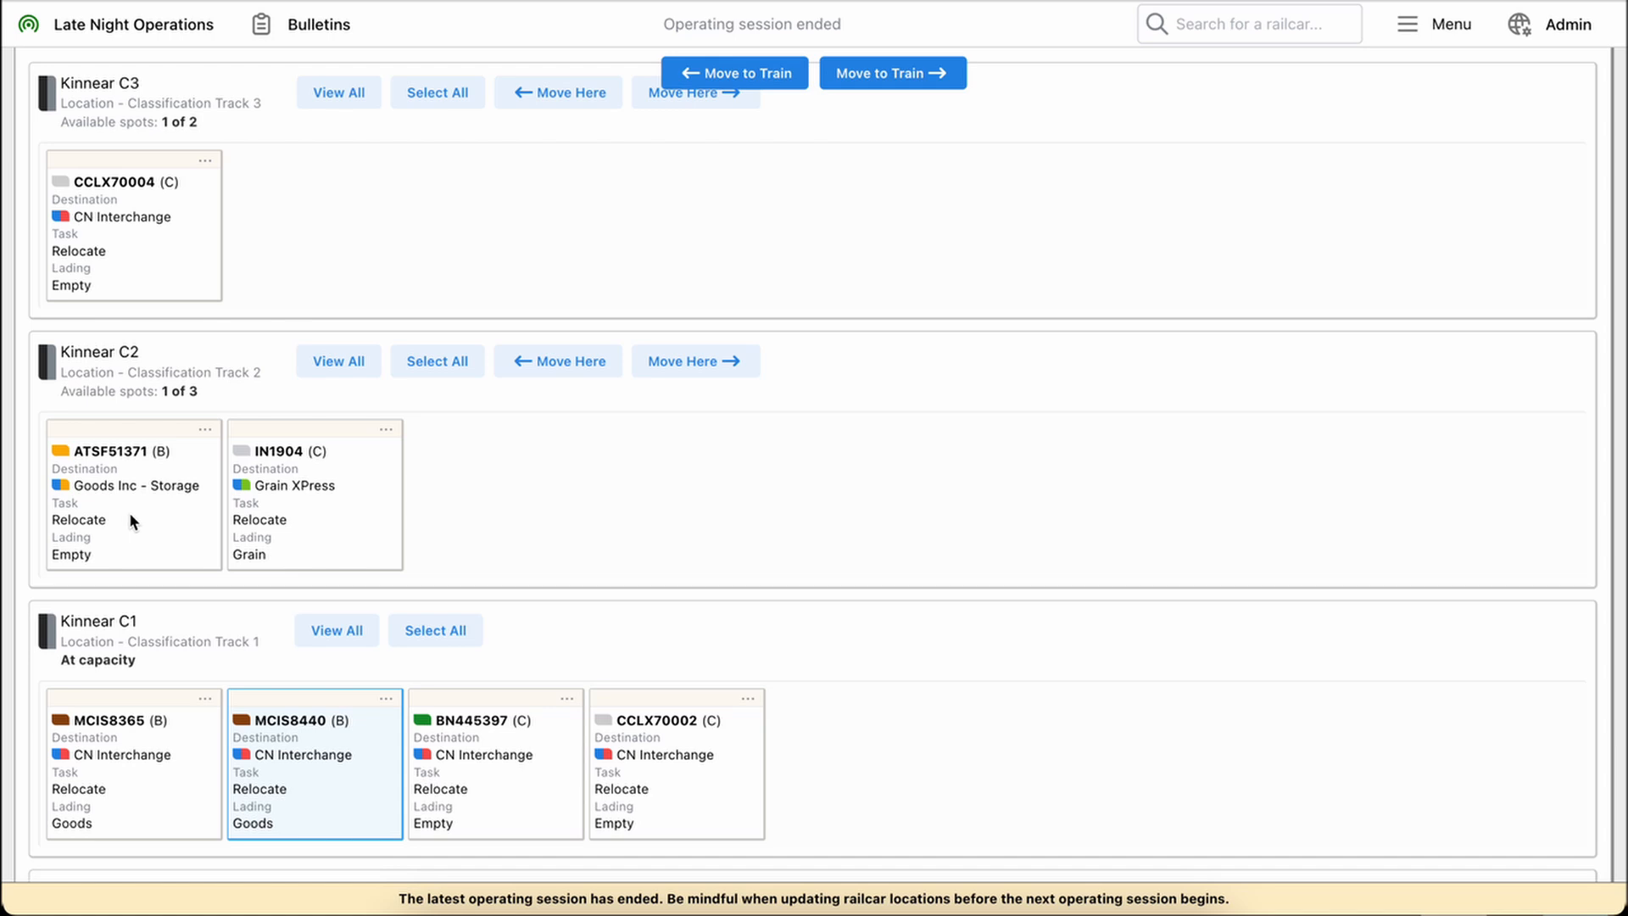
{"action": "left_click", "coordinate": [543, 365]}
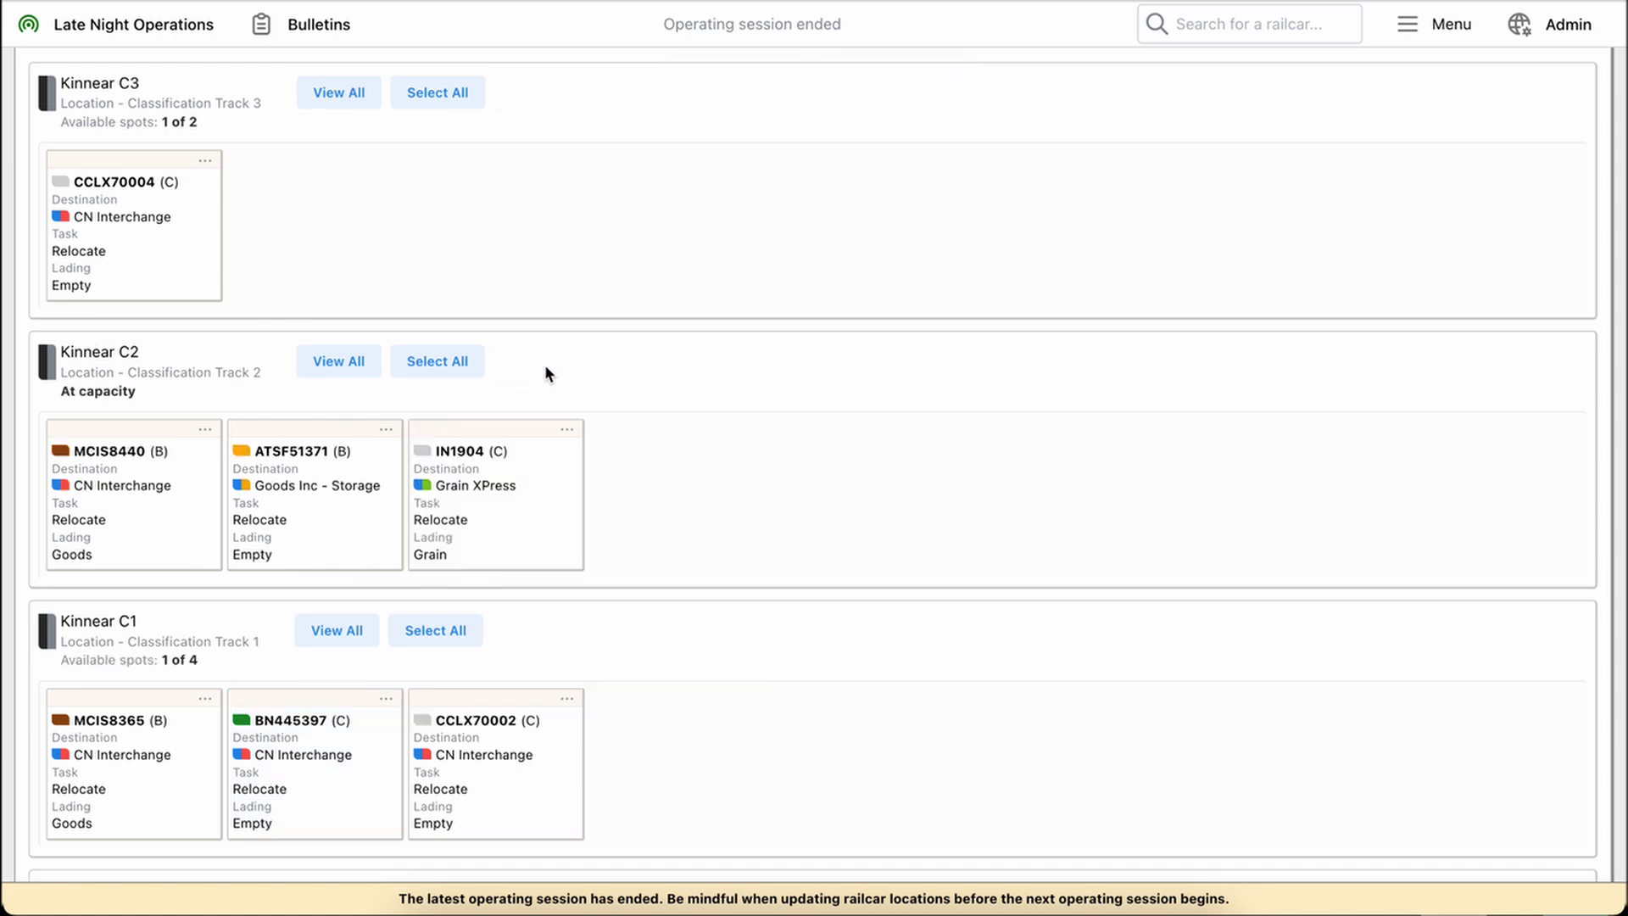
Return railcar MCIS8440 from Kinnear C2 to Kinnear C1 and place it second, between MCIS8365 and BN445397
{"action": "left_click", "coordinate": [129, 480]}
{"action": "left_click", "coordinate": [706, 643]}
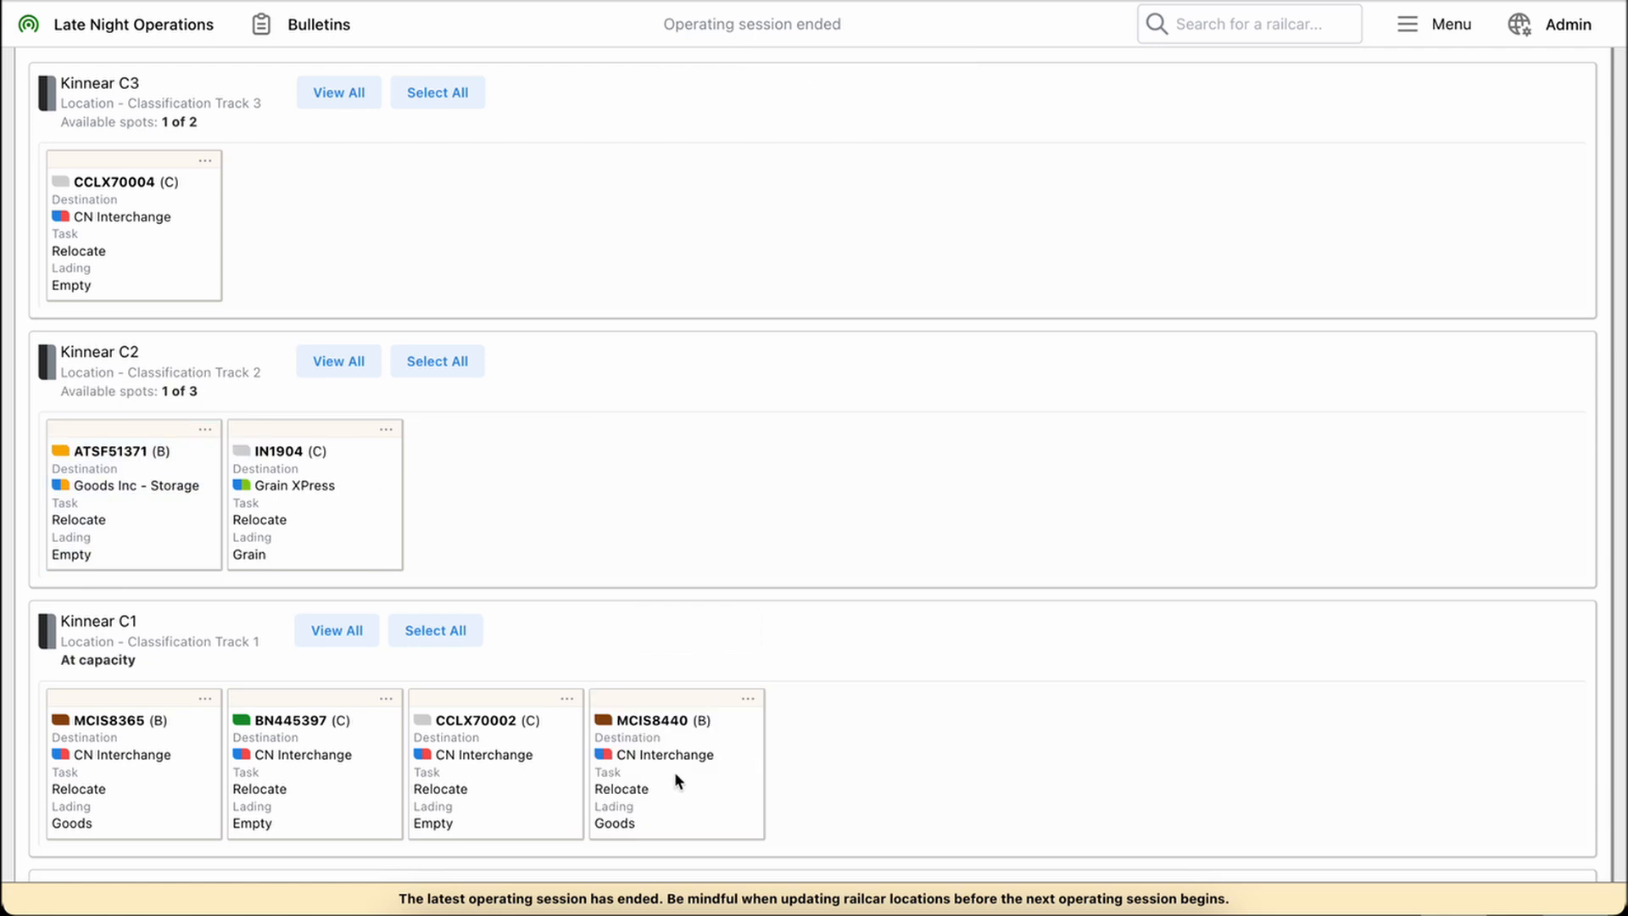
{"action": "left_click_drag", "start_coordinate": [674, 772], "coordinate": [280, 731]}
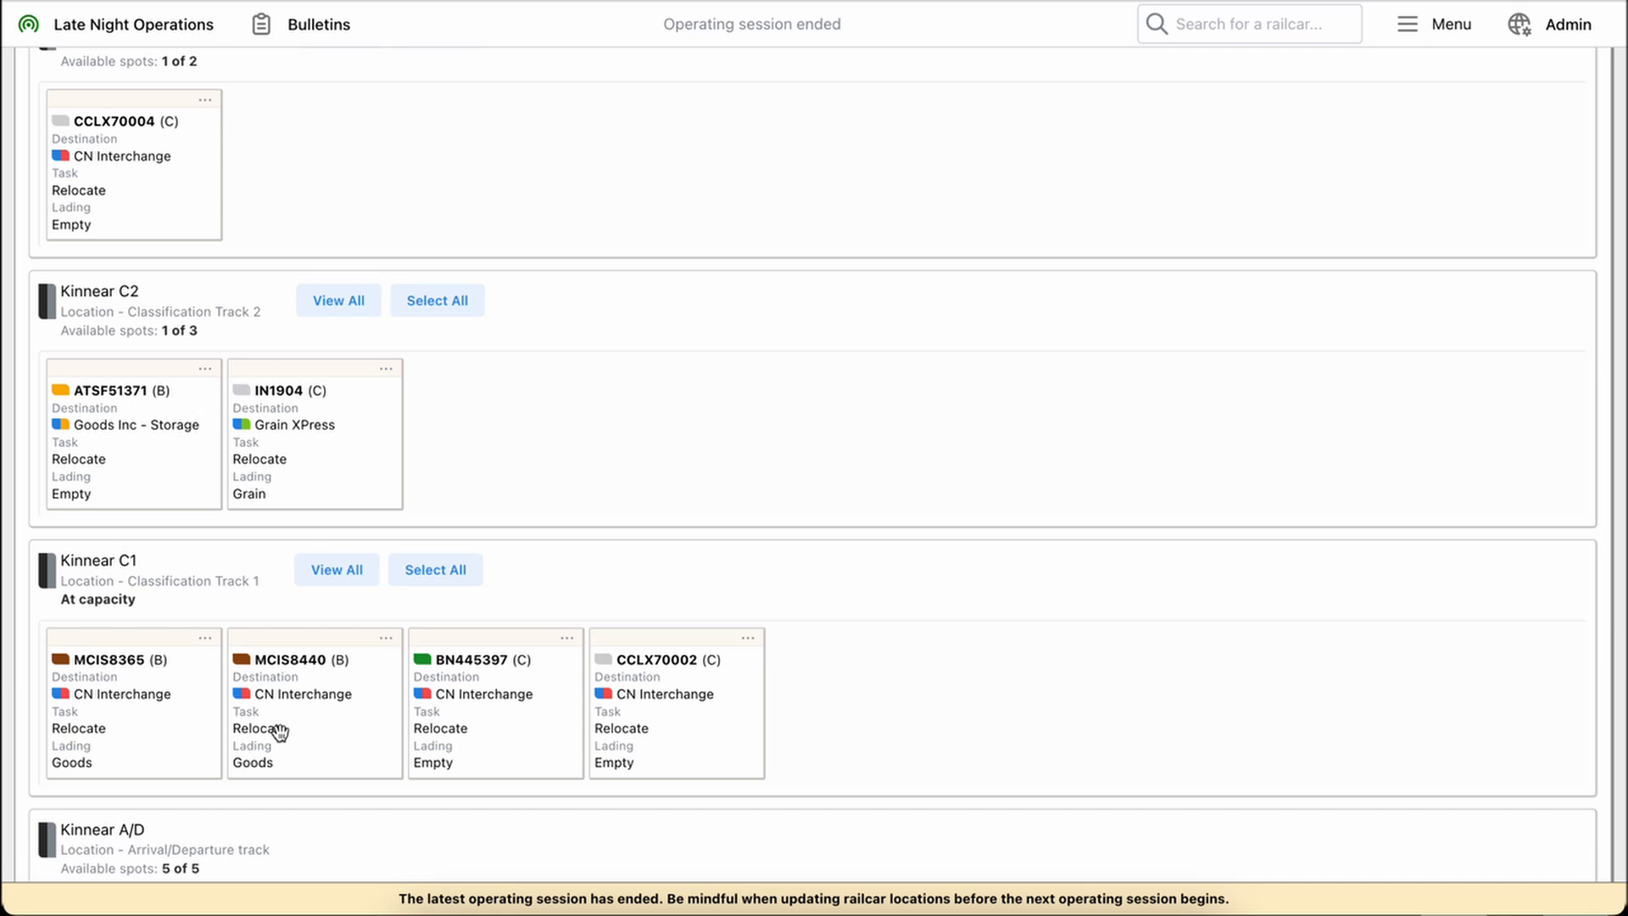
{"action": "scroll", "coordinate": [642, 412], "scroll_direction": "up", "scroll_amount": 4}
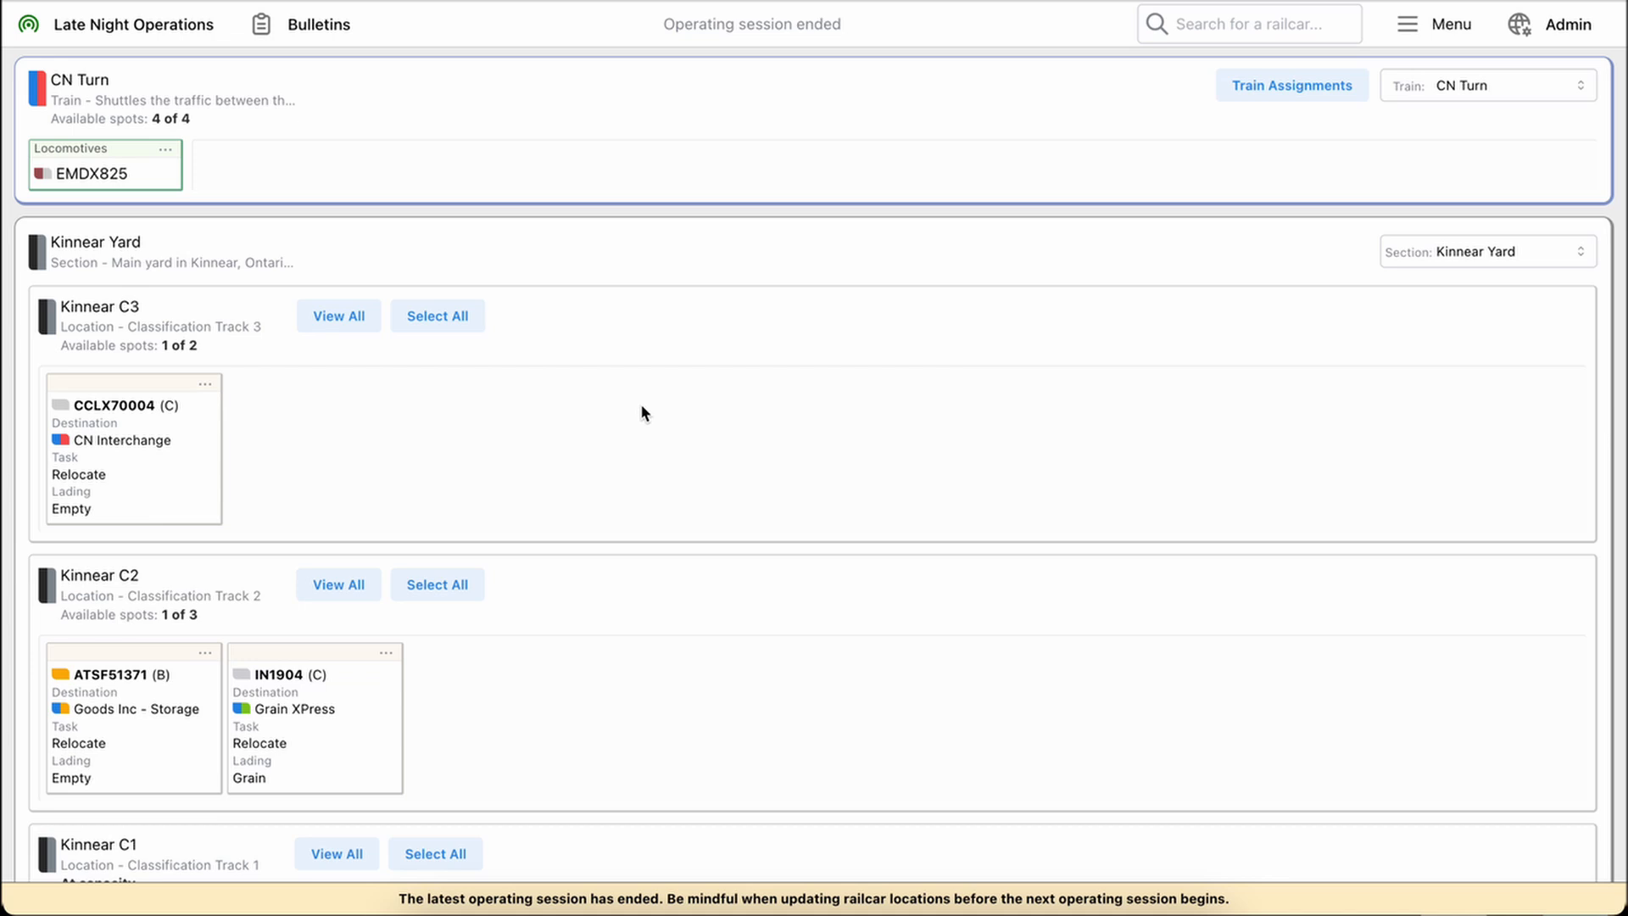
Select all railcars in Kinnear C1 and move them to the Kinnear A/D track
{"action": "scroll", "coordinate": [642, 413], "scroll_direction": "down", "scroll_amount": 3}
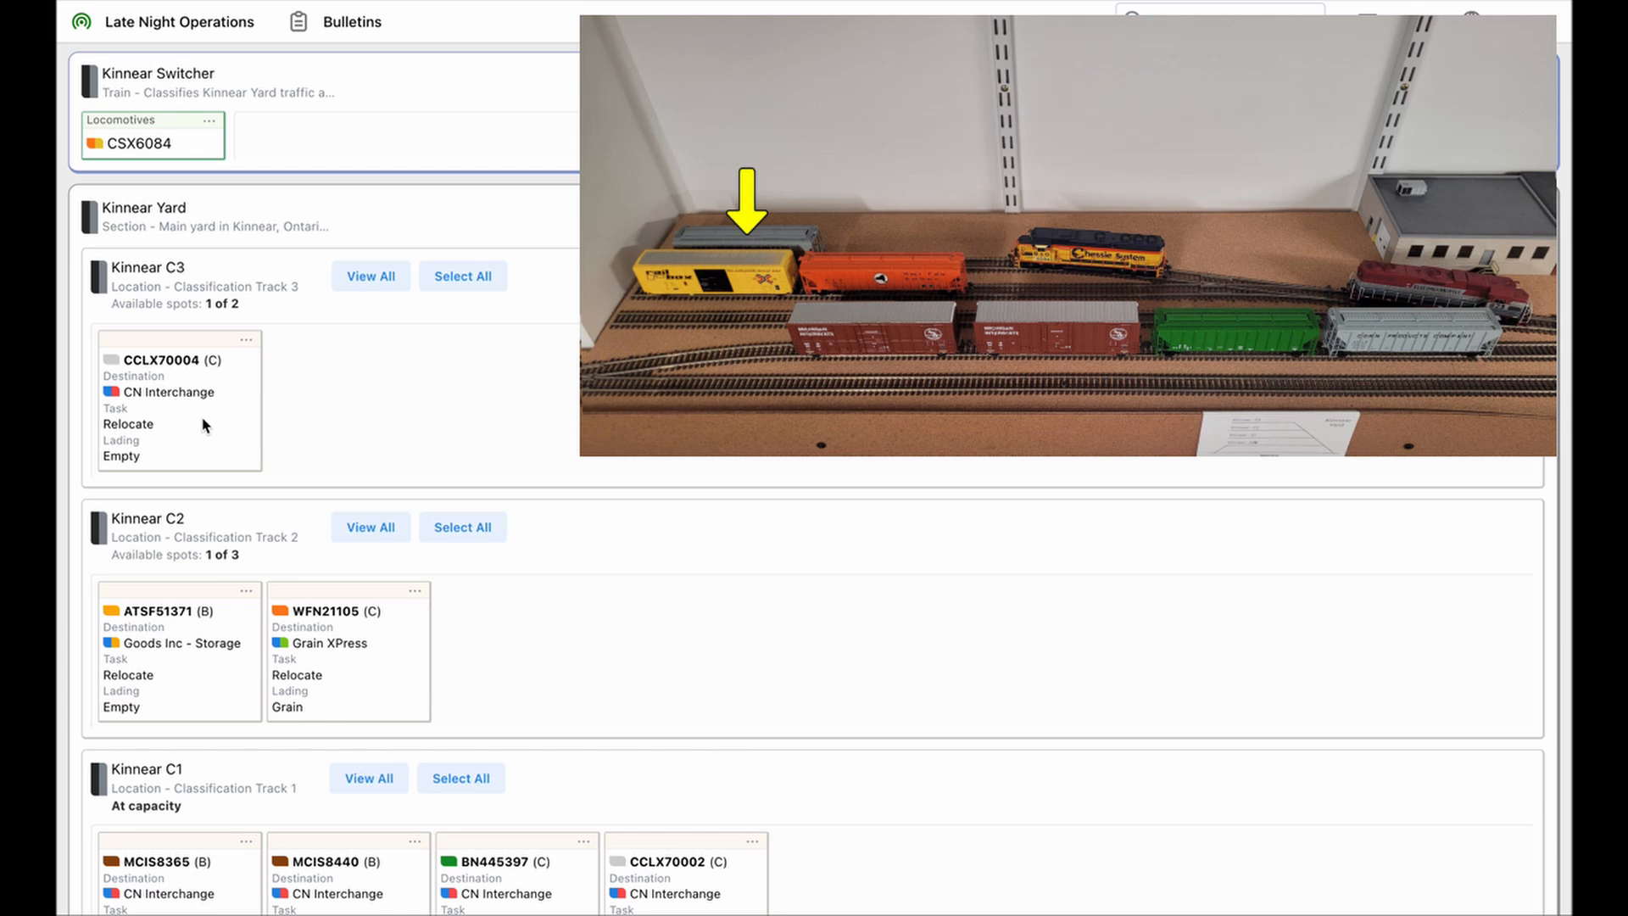
{"action": "scroll", "coordinate": [204, 424], "scroll_direction": "down", "scroll_amount": 3}
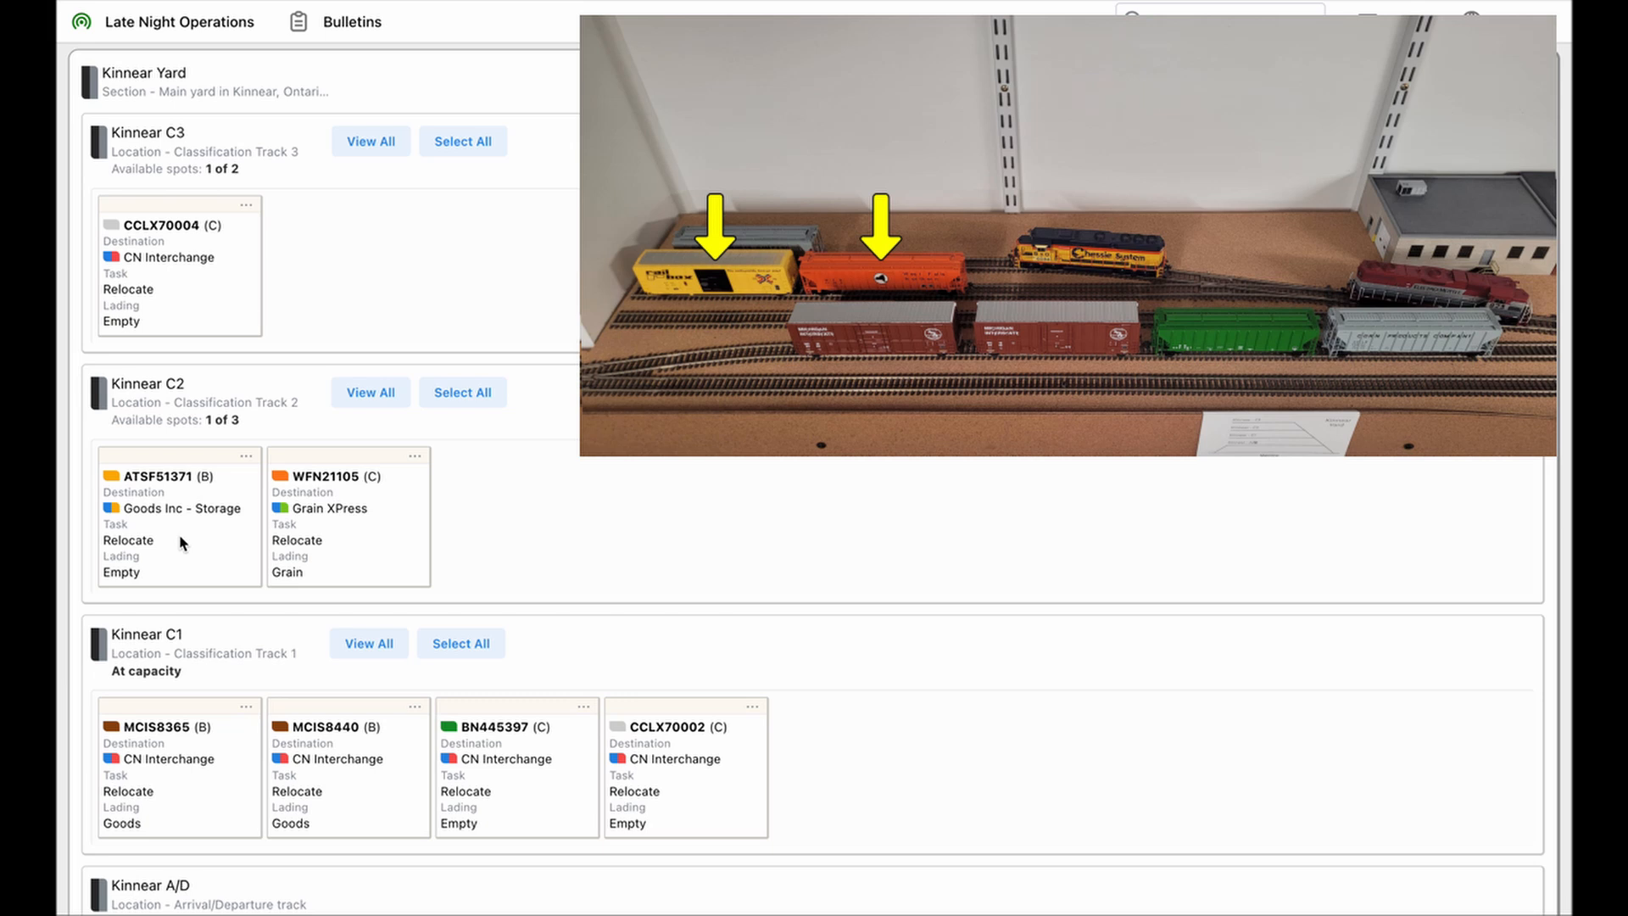
{"action": "scroll", "coordinate": [179, 542], "scroll_direction": "down", "scroll_amount": 3}
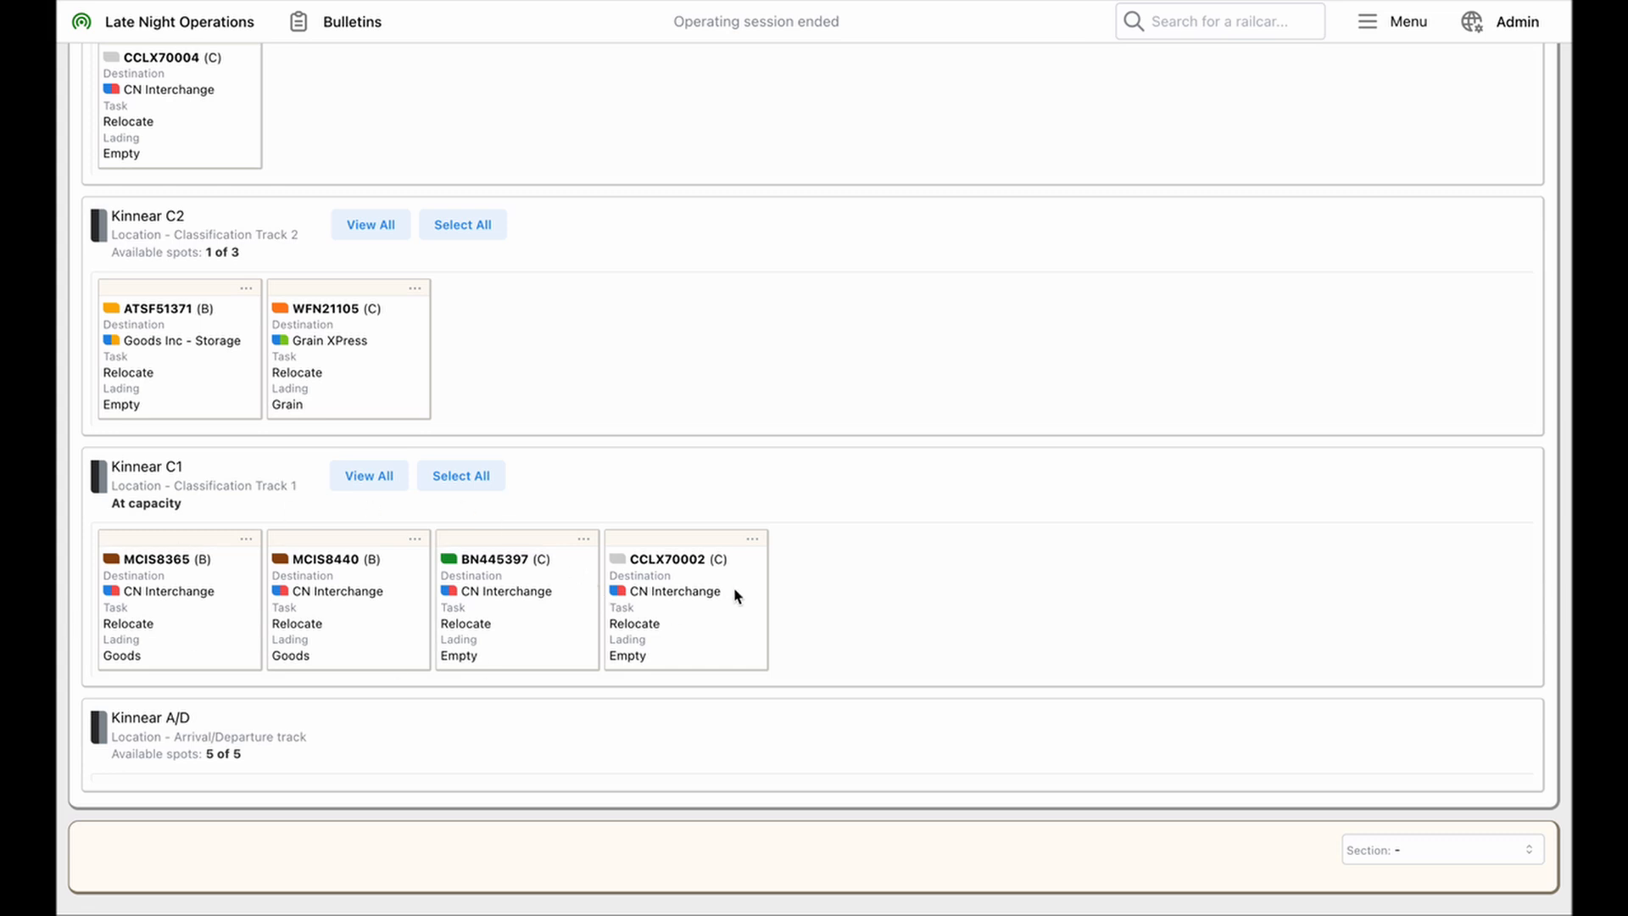
{"action": "left_click", "coordinate": [472, 490]}
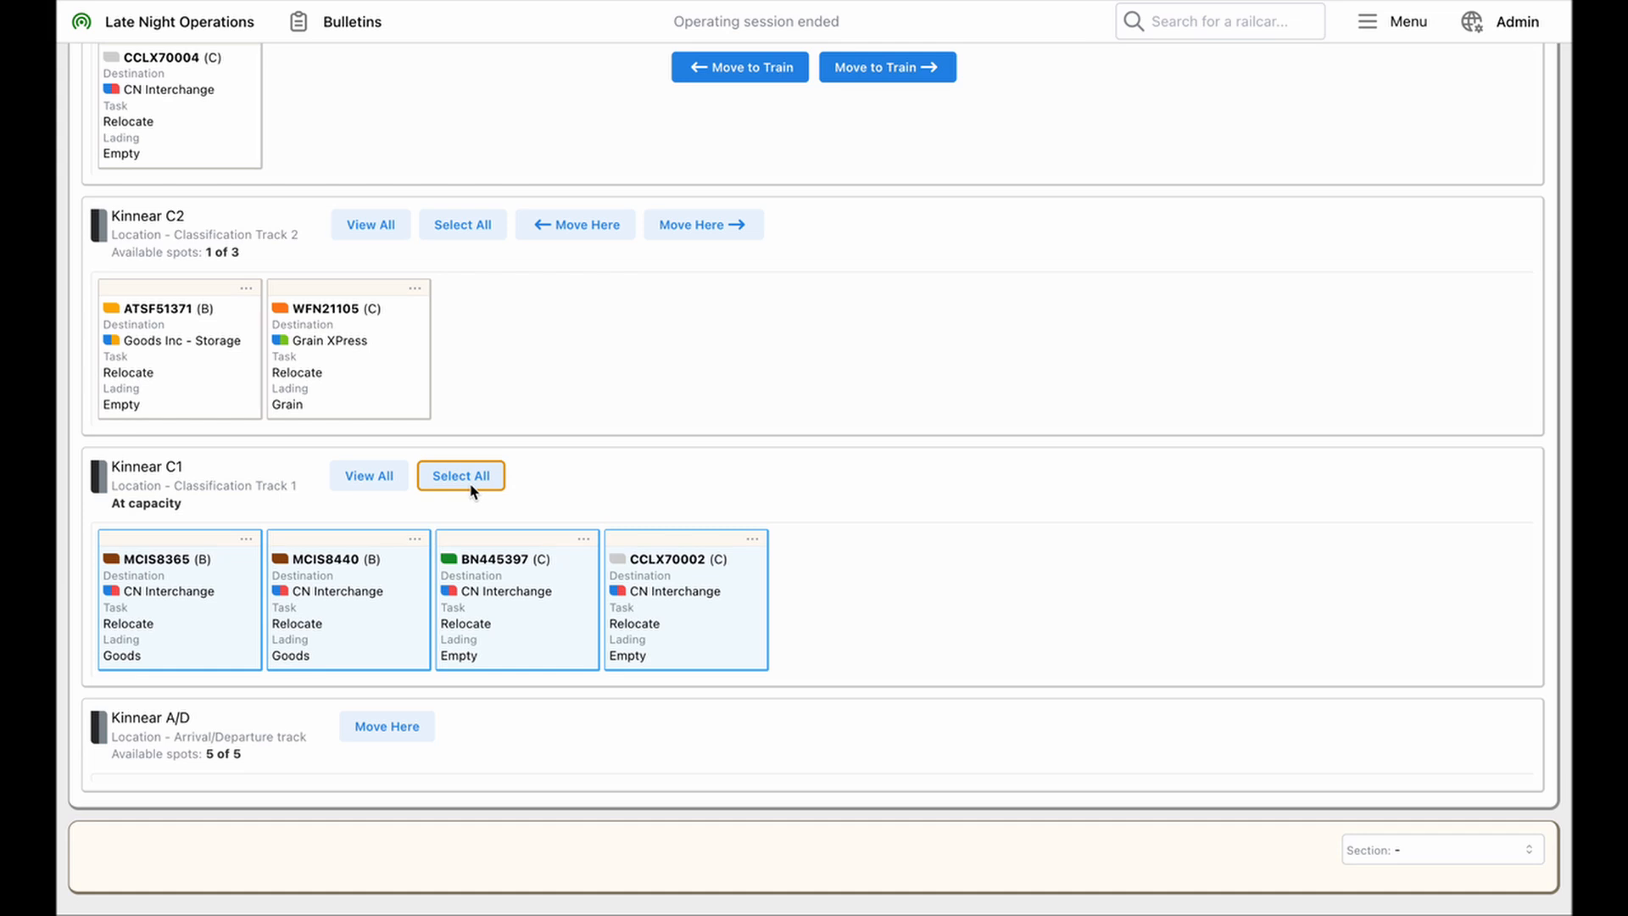
{"action": "left_click", "coordinate": [400, 727]}
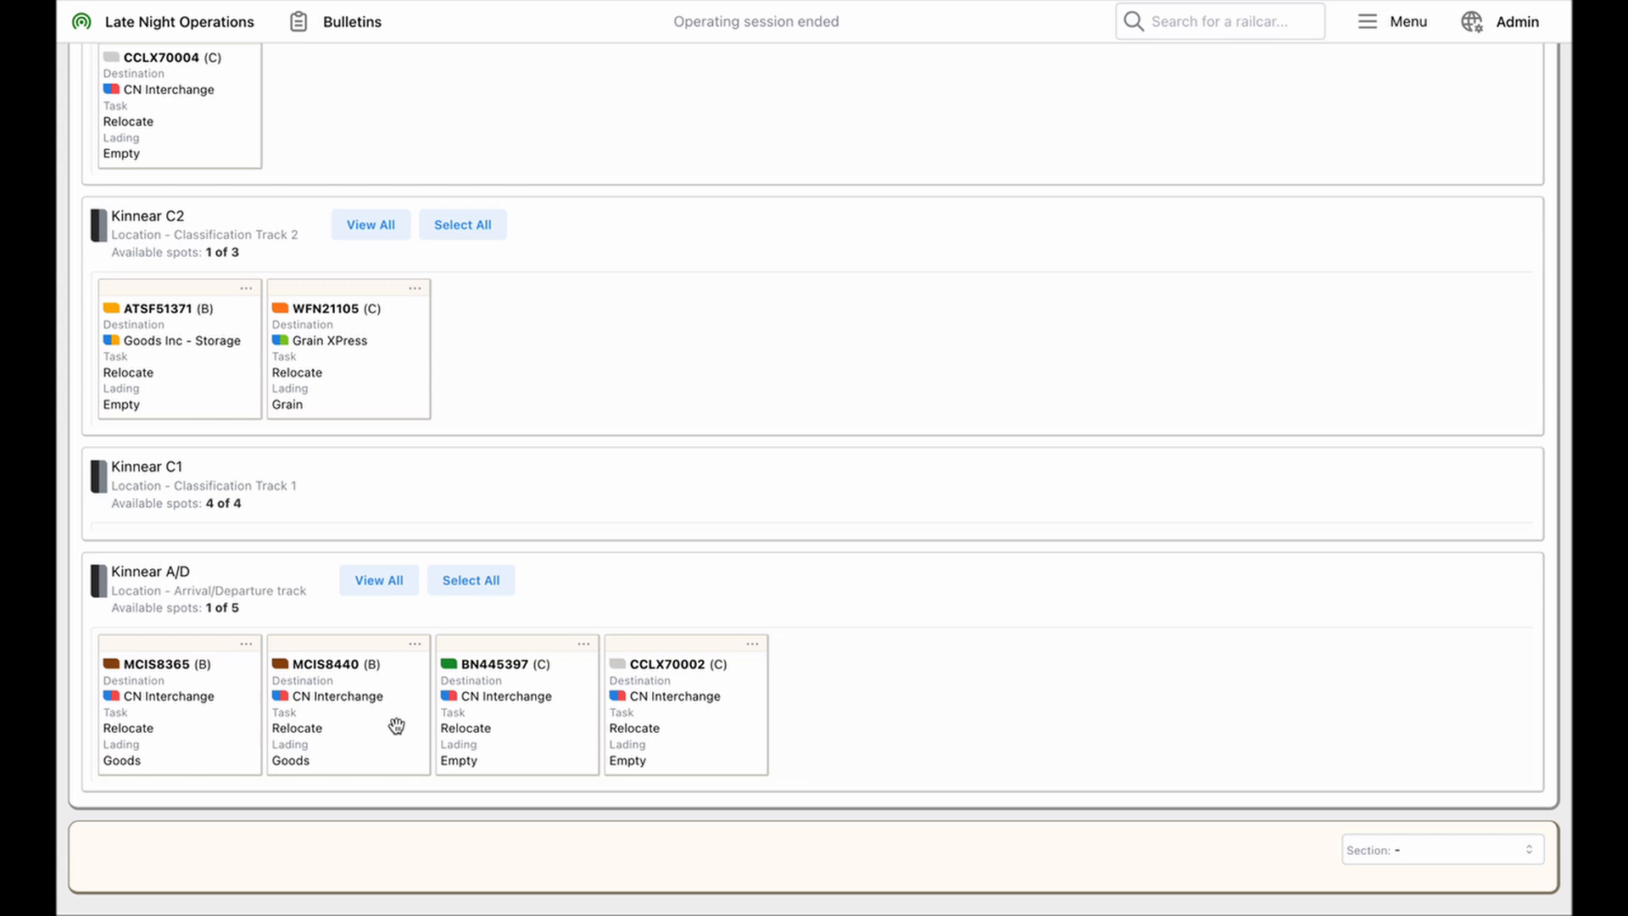
Switch the section below the train to Industrial Sector E and review its locations and railcars
{"action": "scroll", "coordinate": [1202, 471], "scroll_direction": "up", "scroll_amount": 4}
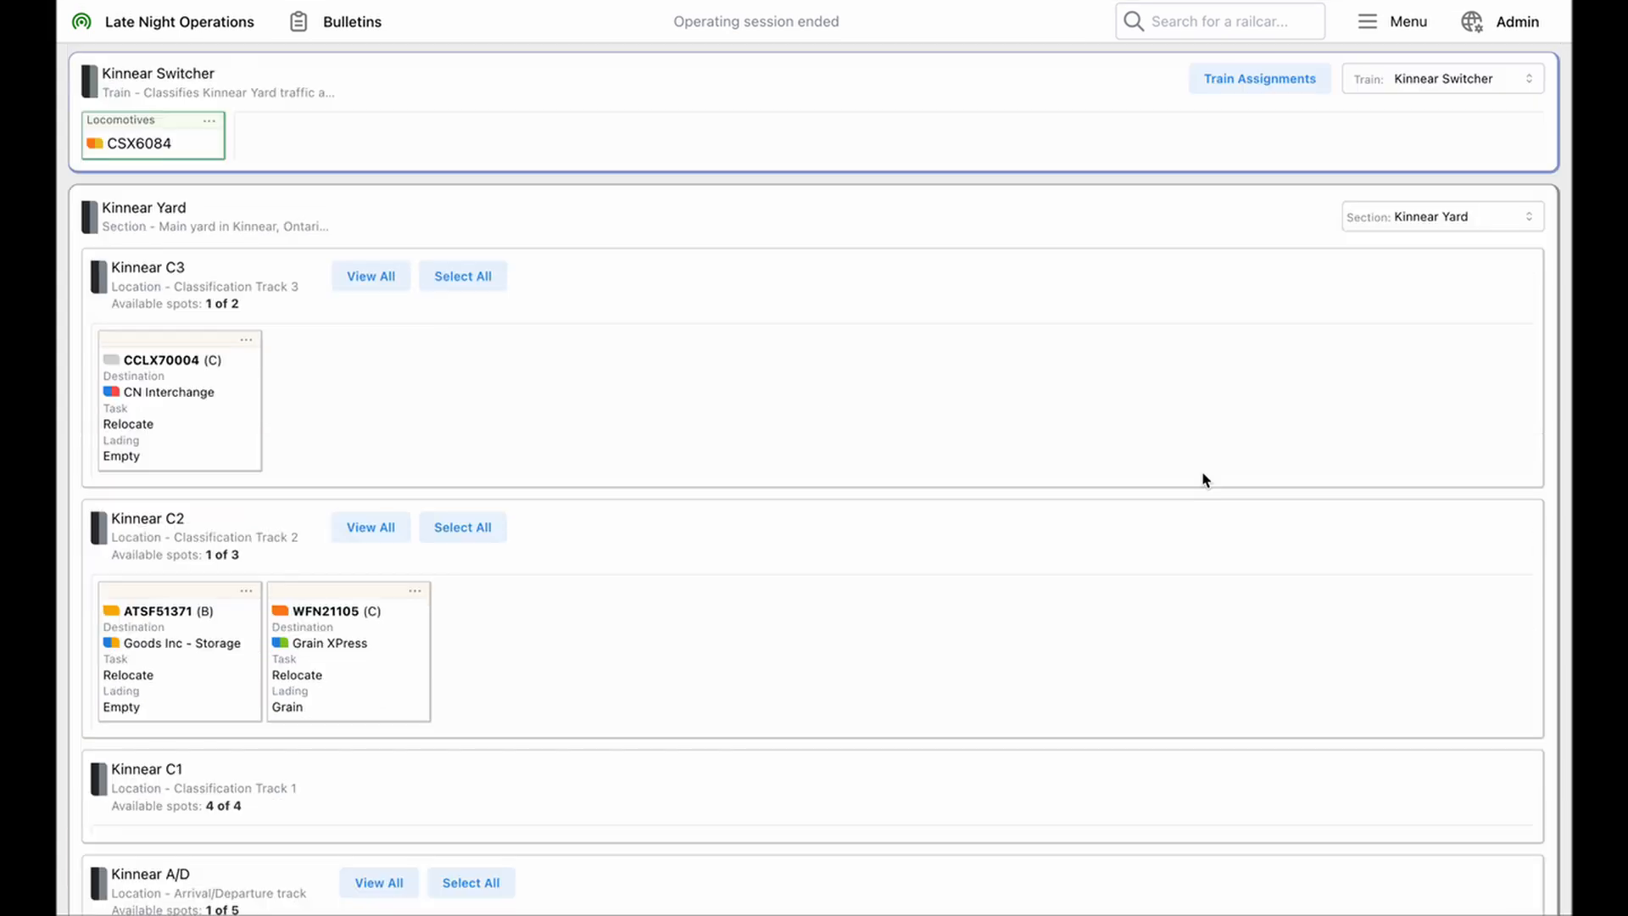
{"action": "left_click", "coordinate": [1435, 222]}
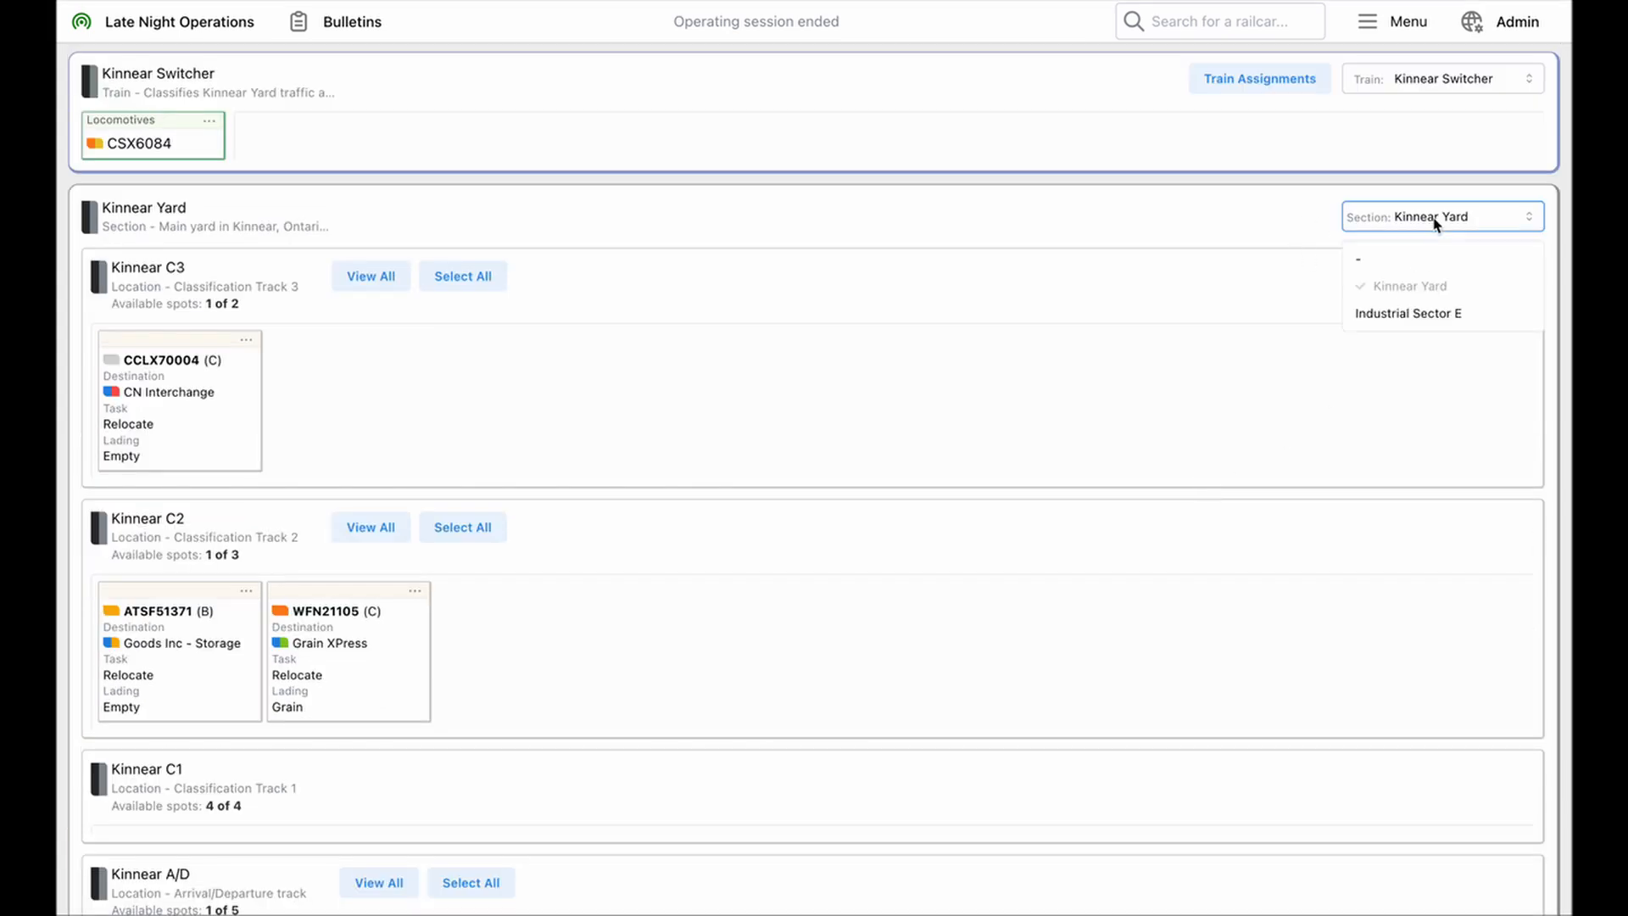
{"action": "left_click", "coordinate": [1411, 315]}
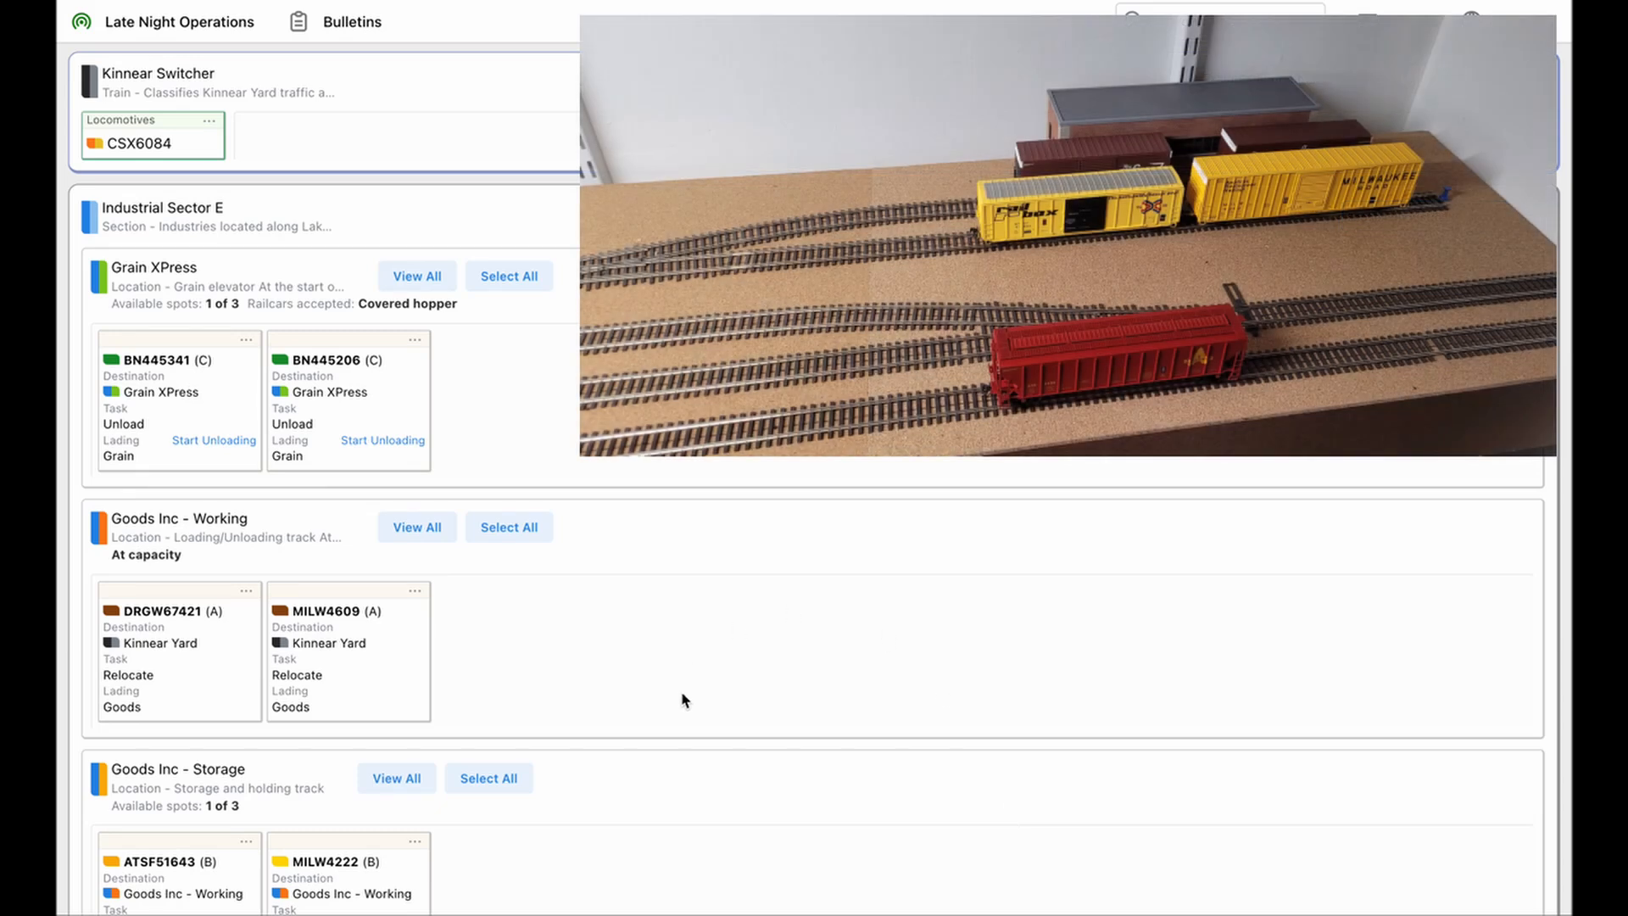
{"action": "scroll", "coordinate": [683, 700], "scroll_direction": "down", "scroll_amount": 4}
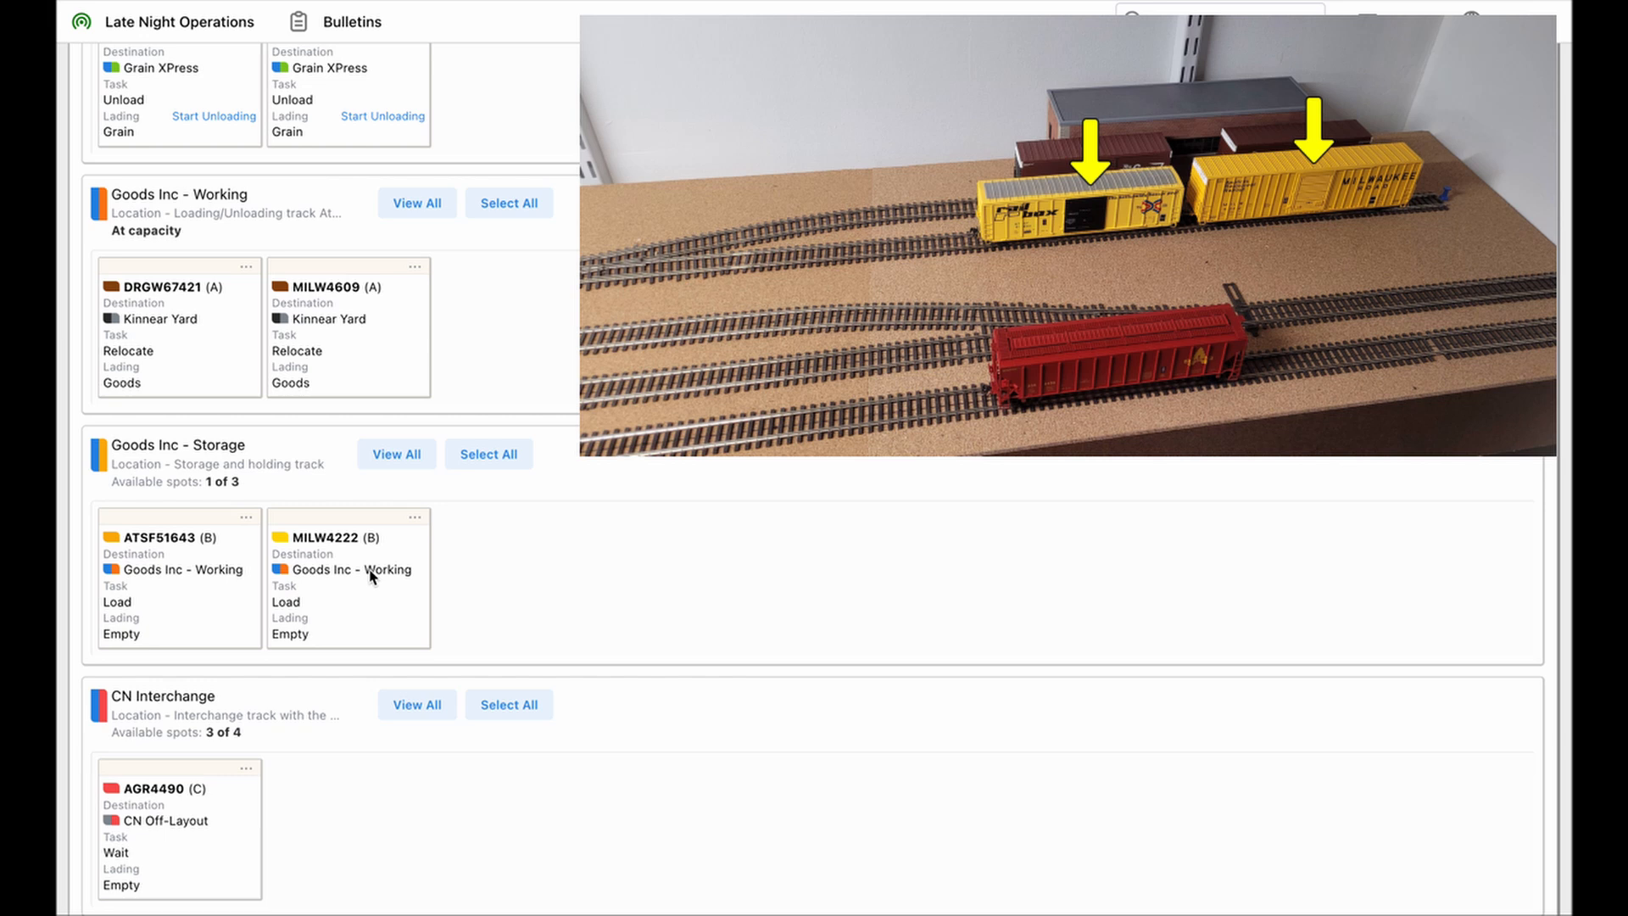
{"action": "scroll", "coordinate": [371, 576], "scroll_direction": "down", "scroll_amount": 3}
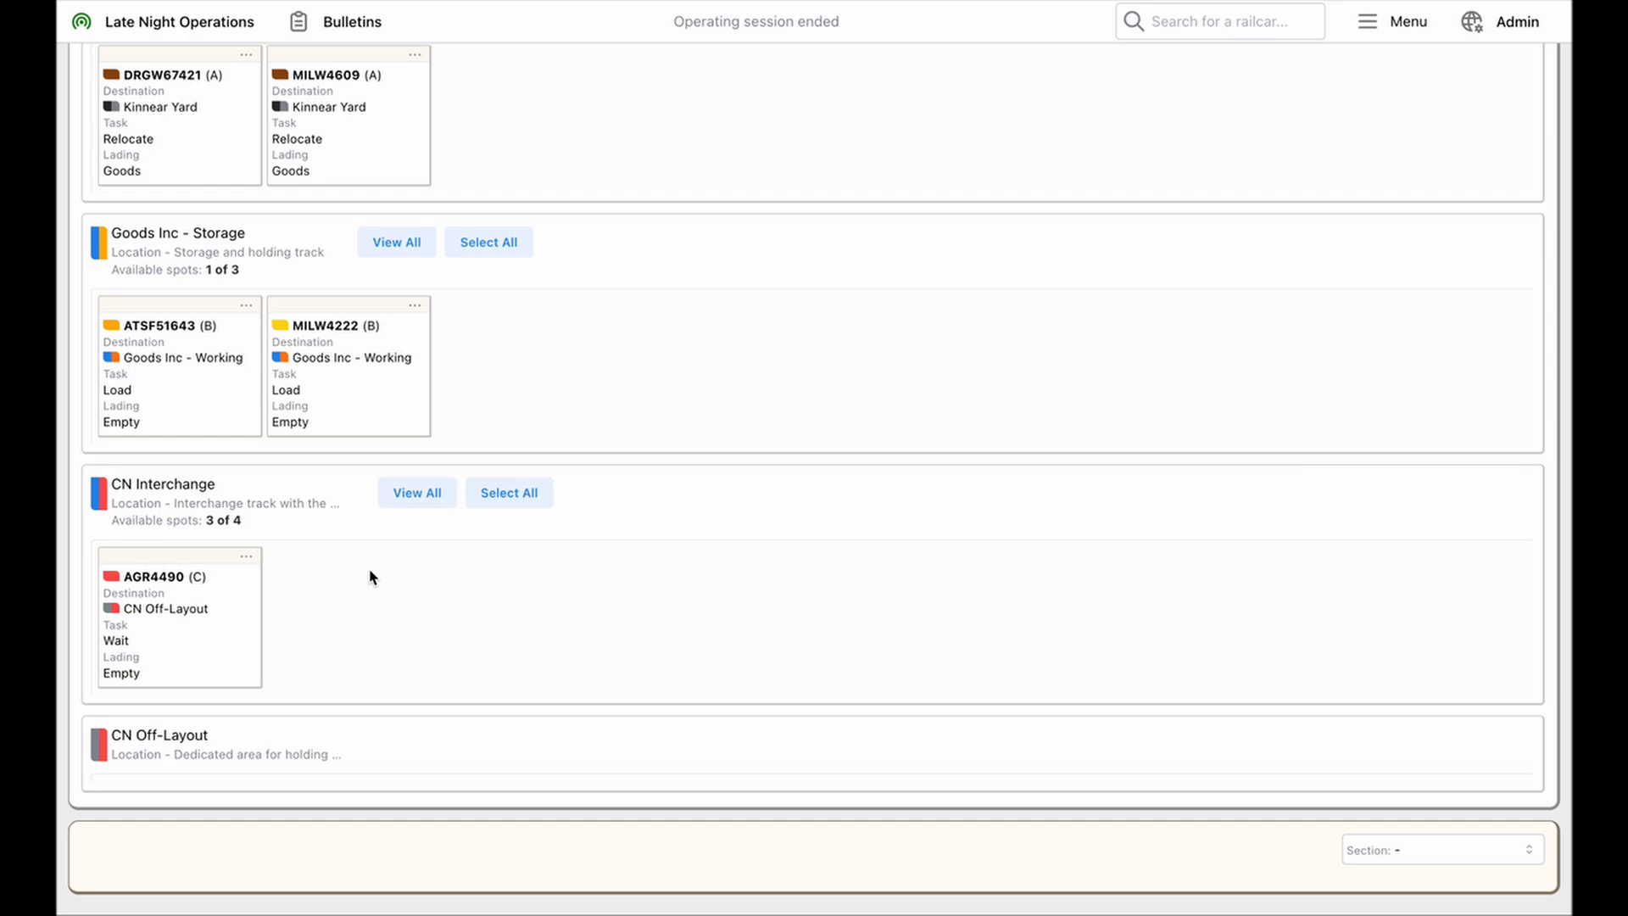
Read the full CN Interchange description and move railcar AGR4490 from CN Interchange to CN Off-Layout
{"action": "left_click", "coordinate": [172, 489]}
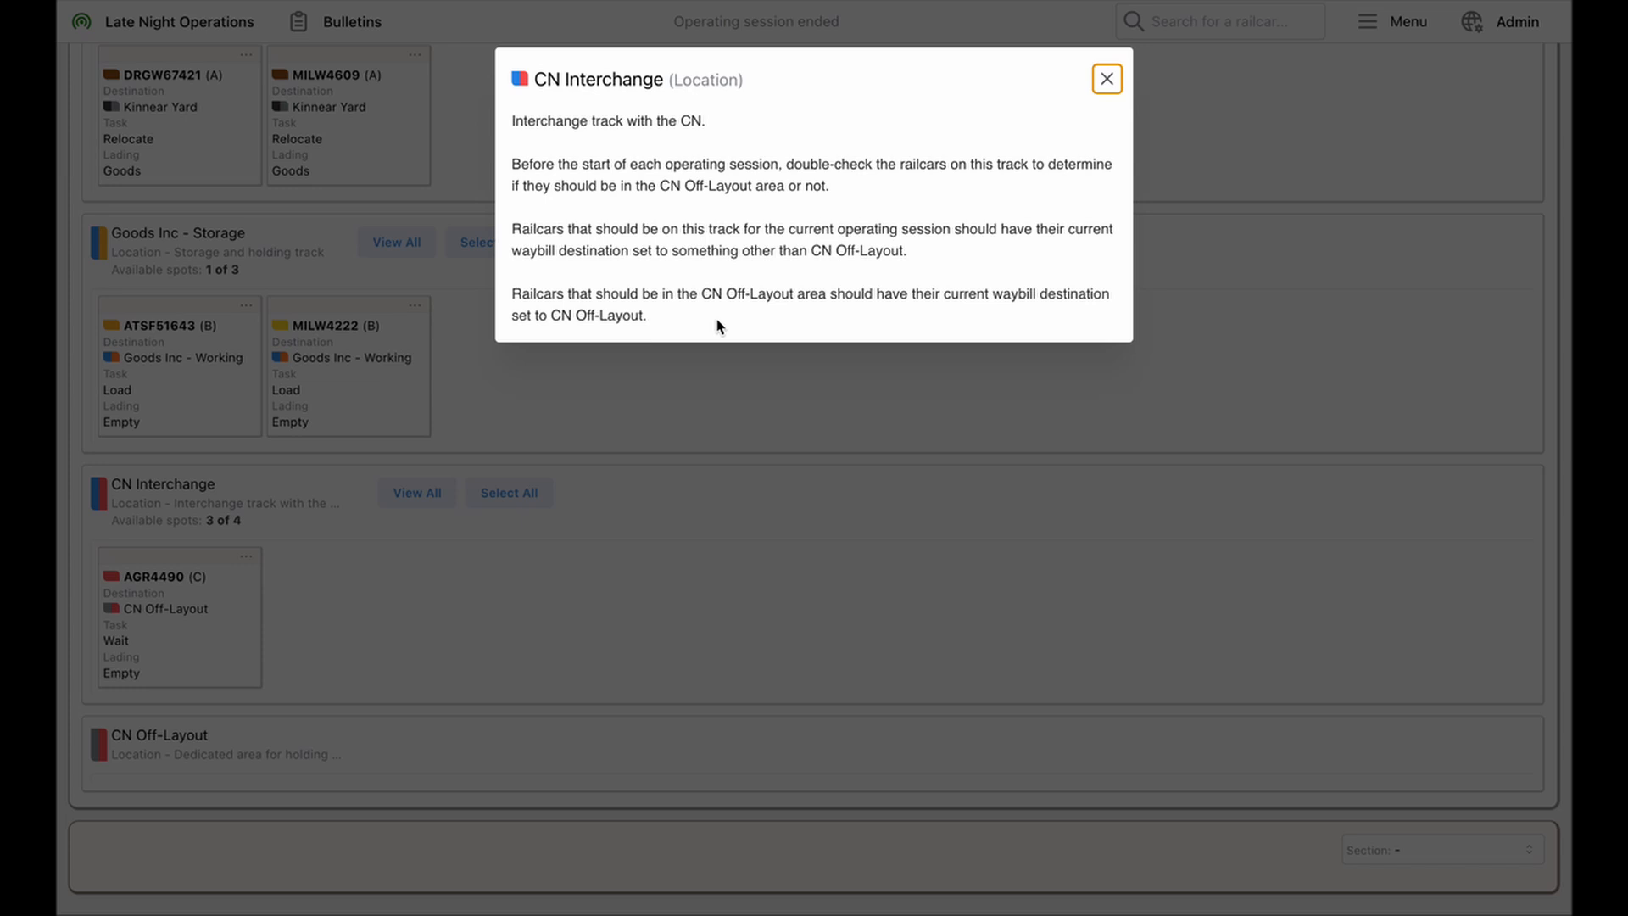
{"action": "left_click", "coordinate": [750, 398]}
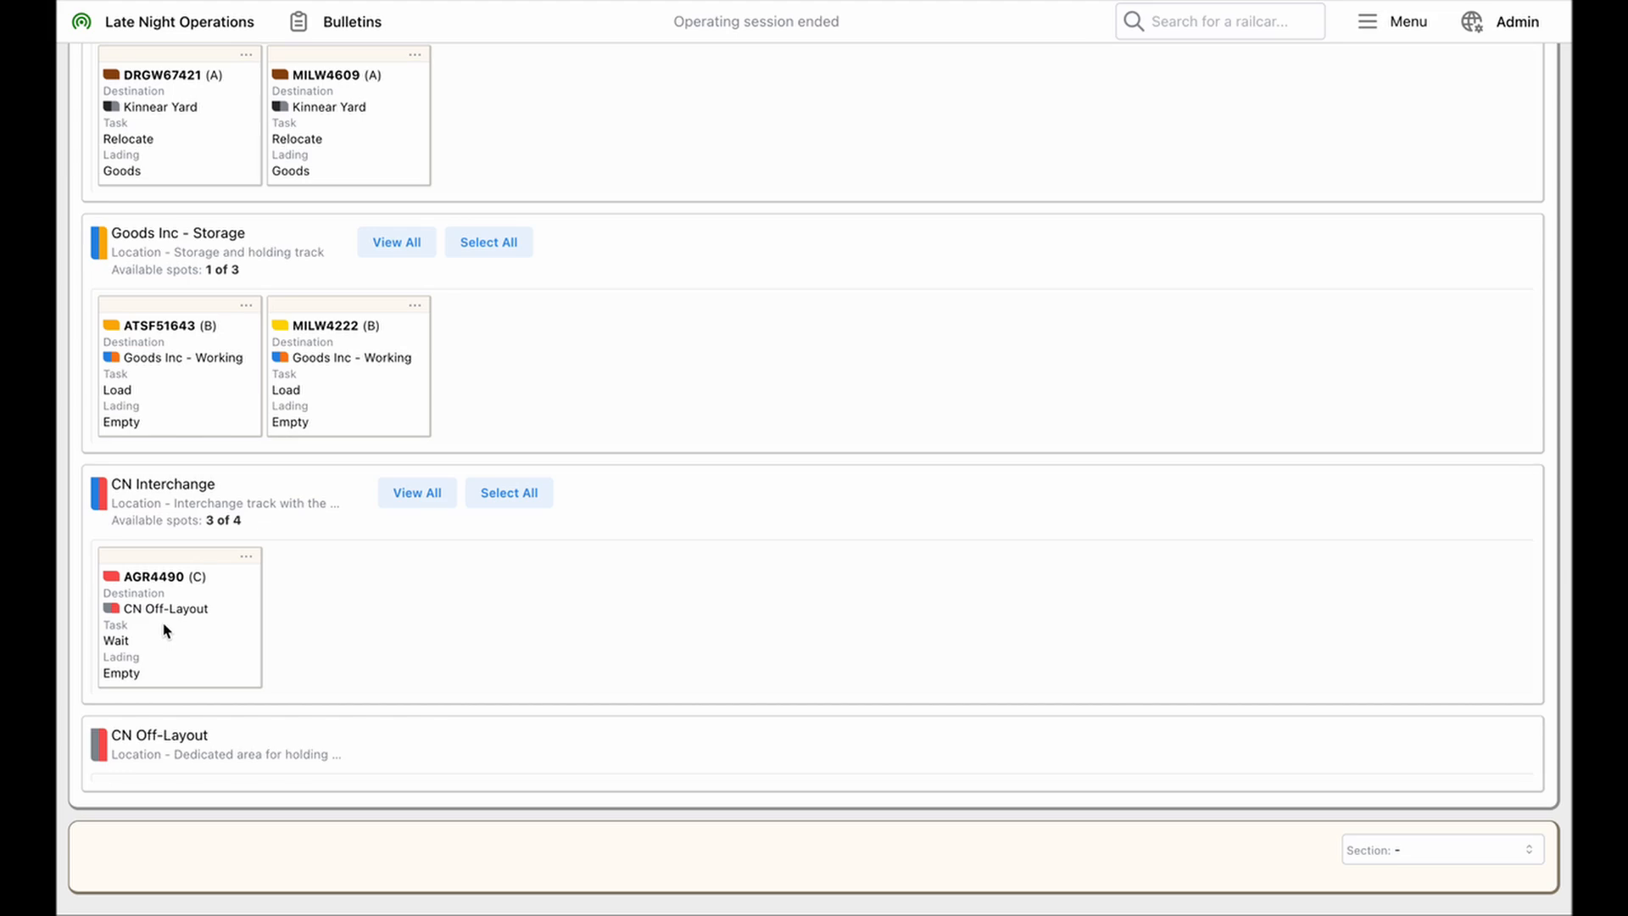
{"action": "left_click", "coordinate": [207, 503]}
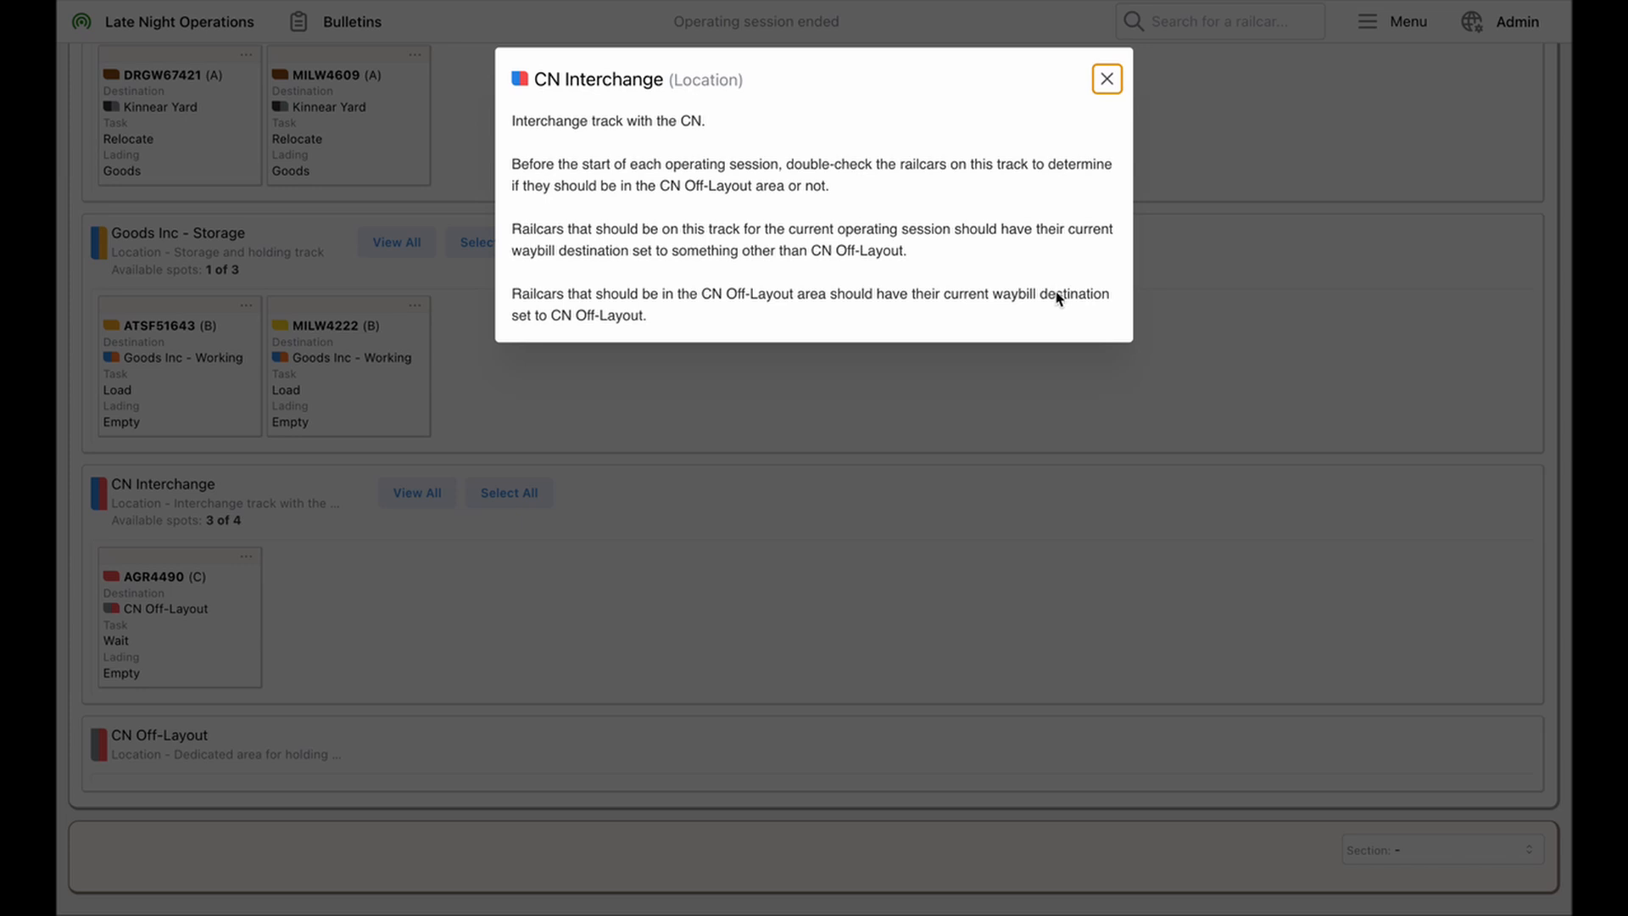
{"action": "left_click", "coordinate": [876, 360]}
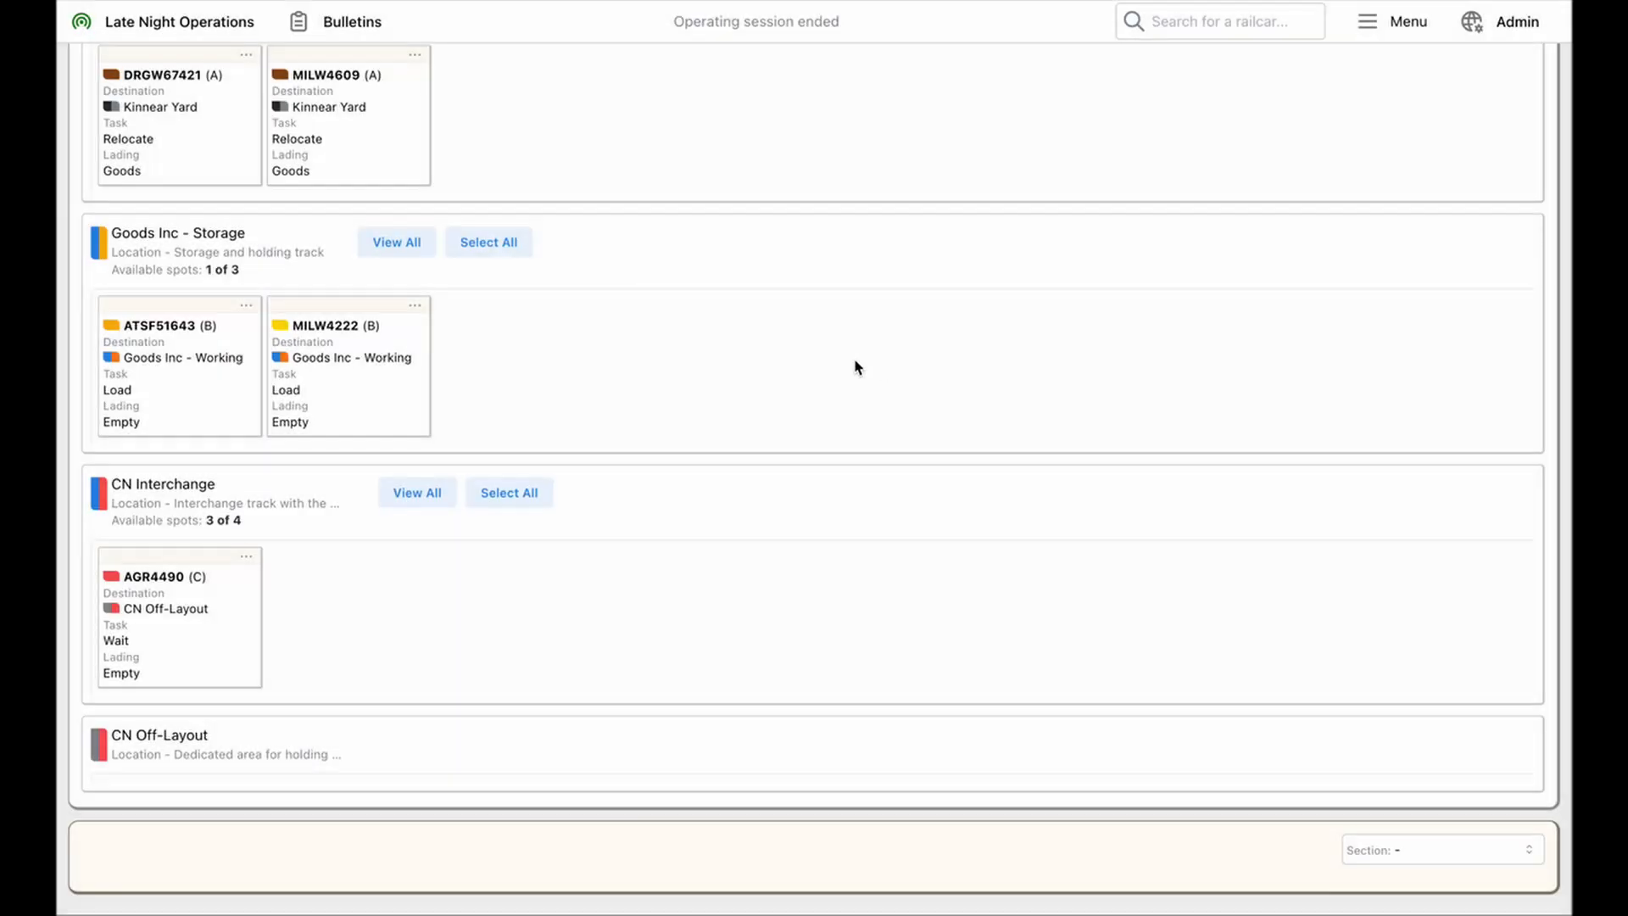
{"action": "left_click", "coordinate": [203, 587]}
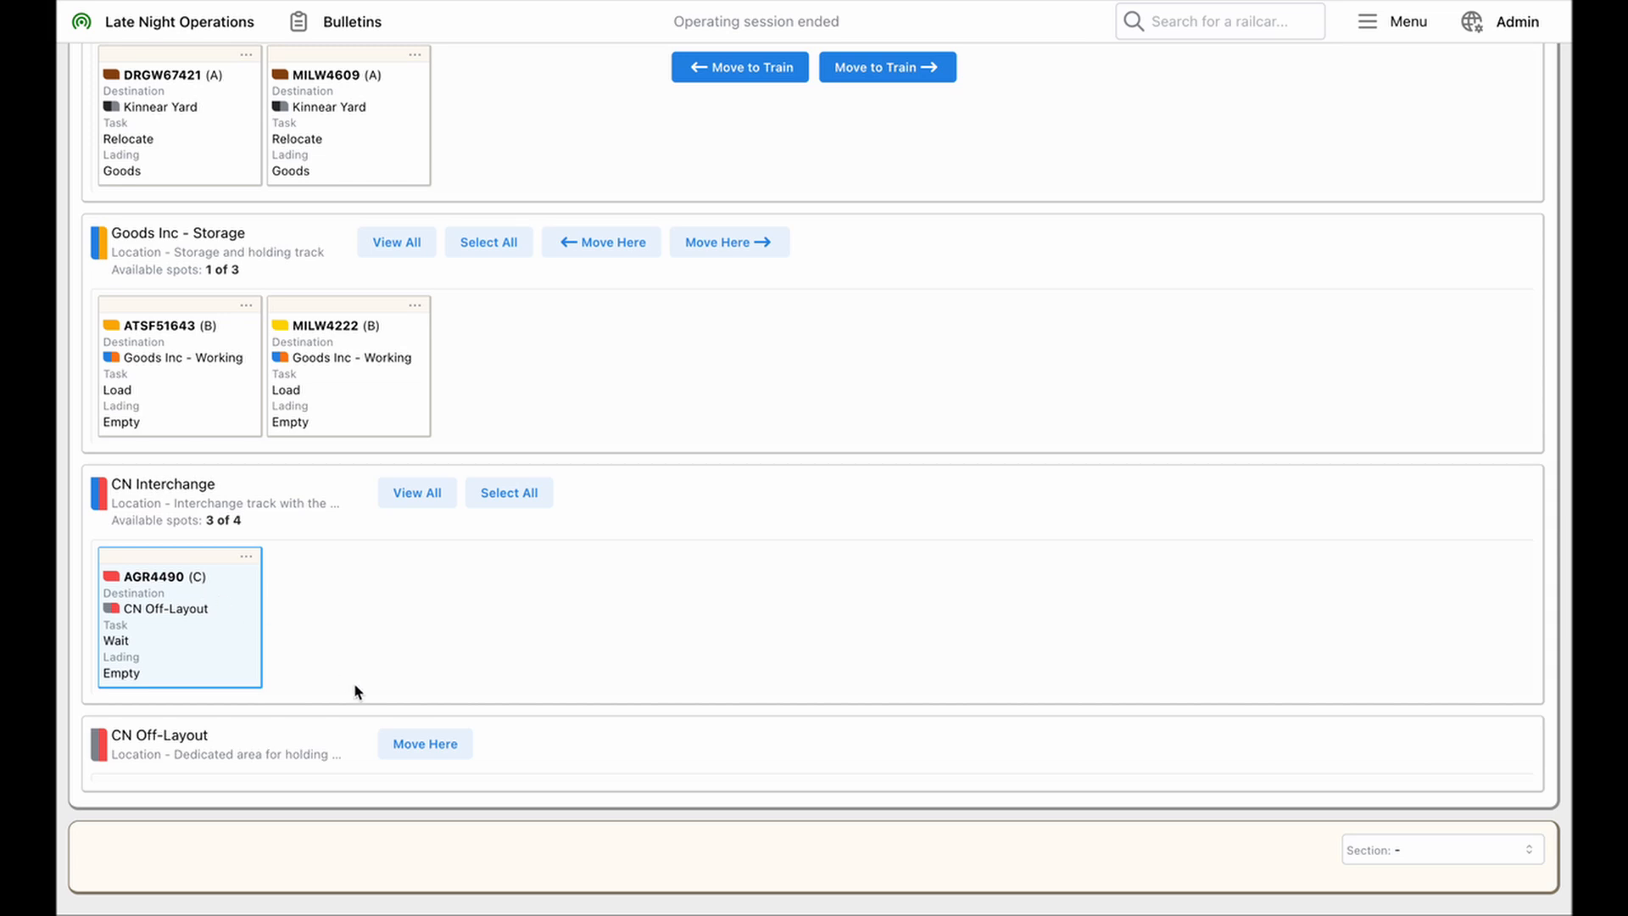
{"action": "left_click", "coordinate": [436, 744]}
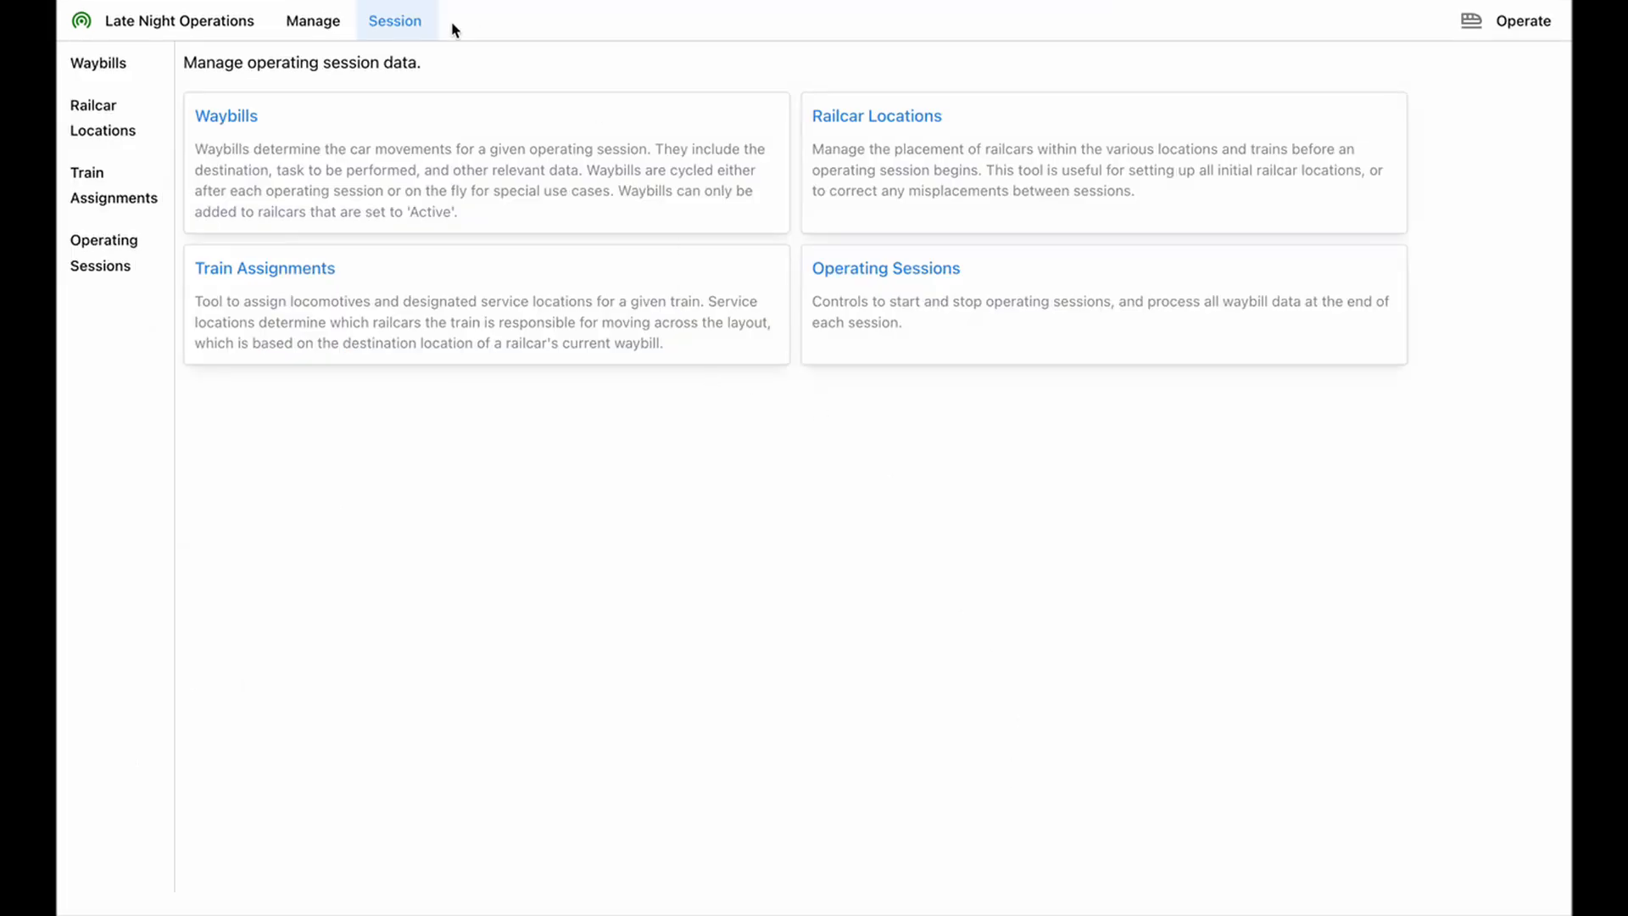
Start a new operating session from the admin area's operating session controls
{"action": "left_click", "coordinate": [896, 273]}
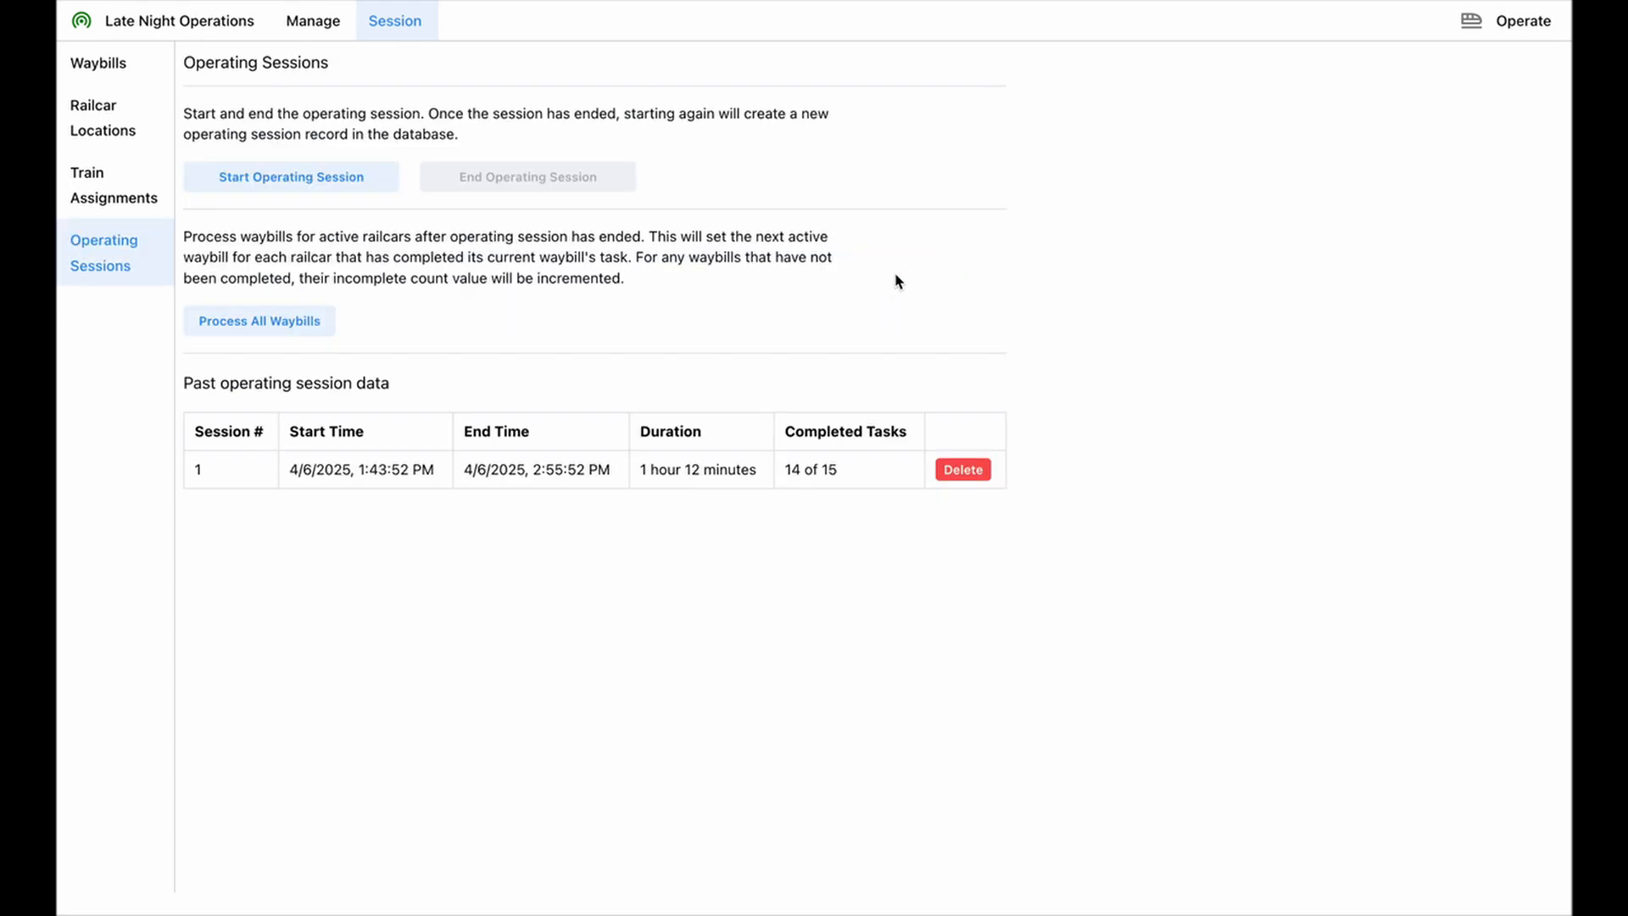
{"action": "left_click", "coordinate": [328, 179]}
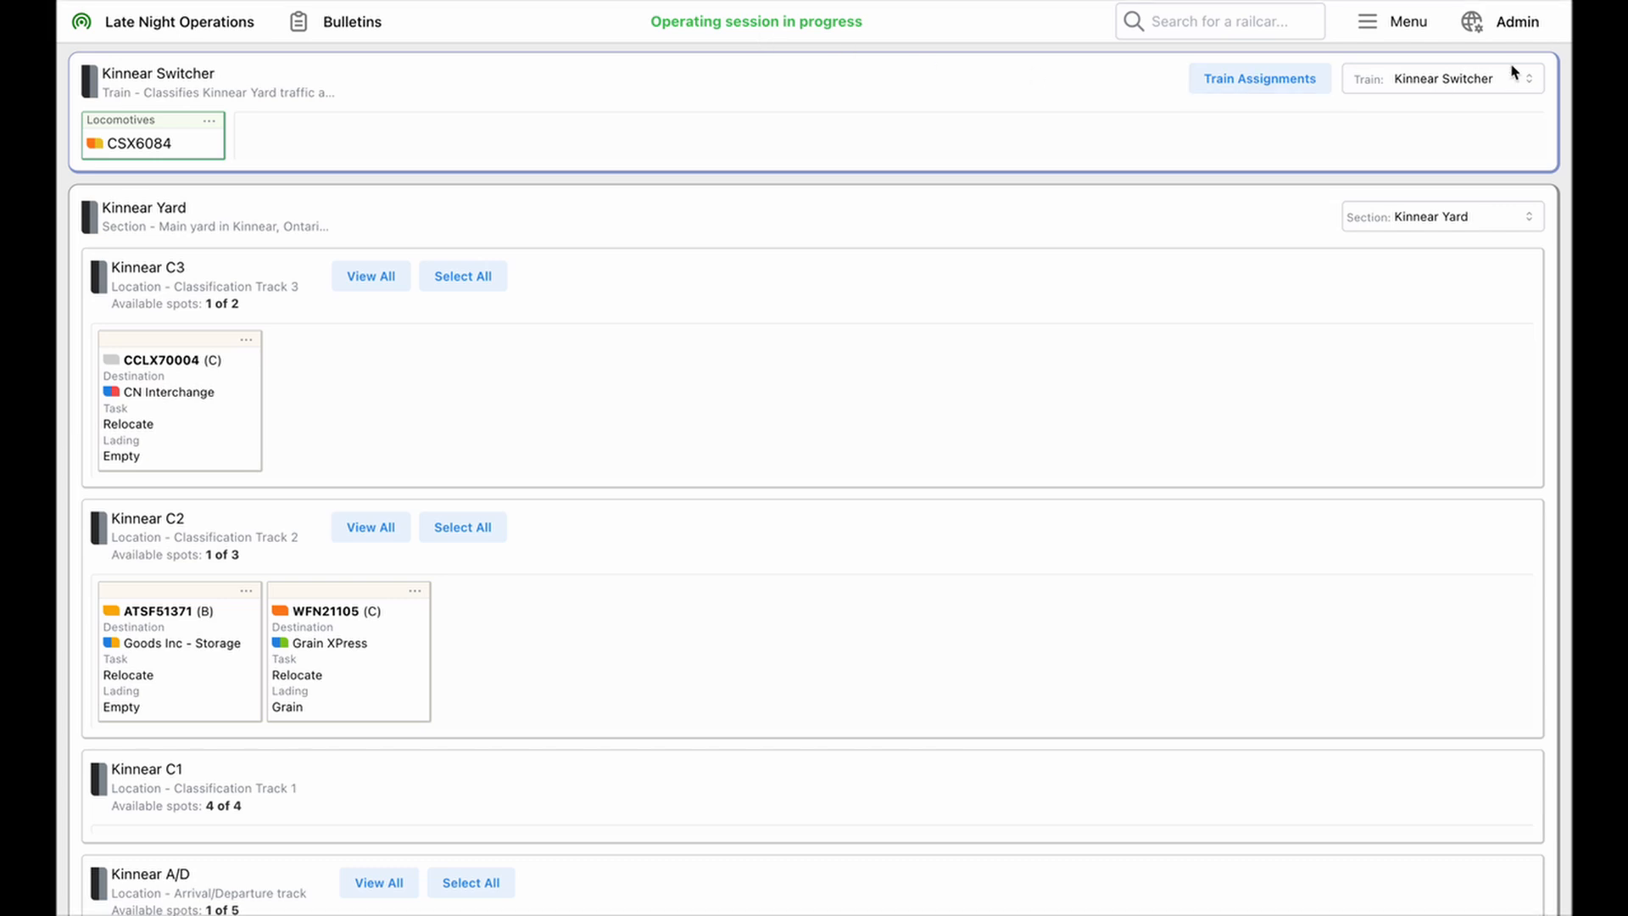
In the operator area, show the CN Turn train and view its description and the details of locomotive EMDX825
{"action": "left_click", "coordinate": [1489, 82]}
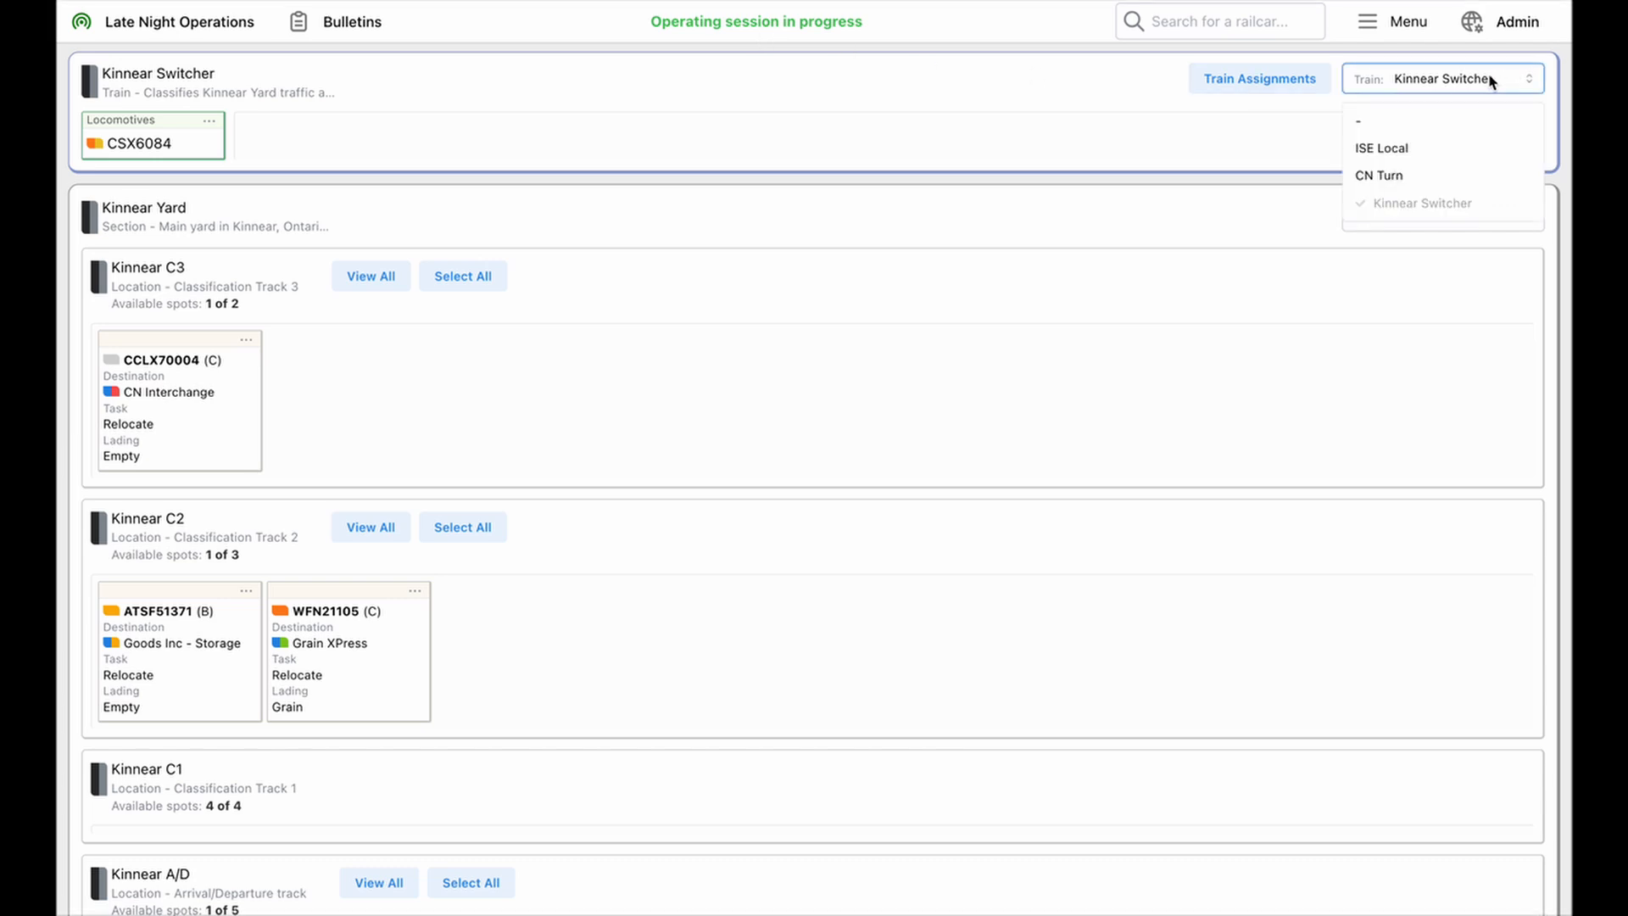
{"action": "left_click", "coordinate": [1379, 176]}
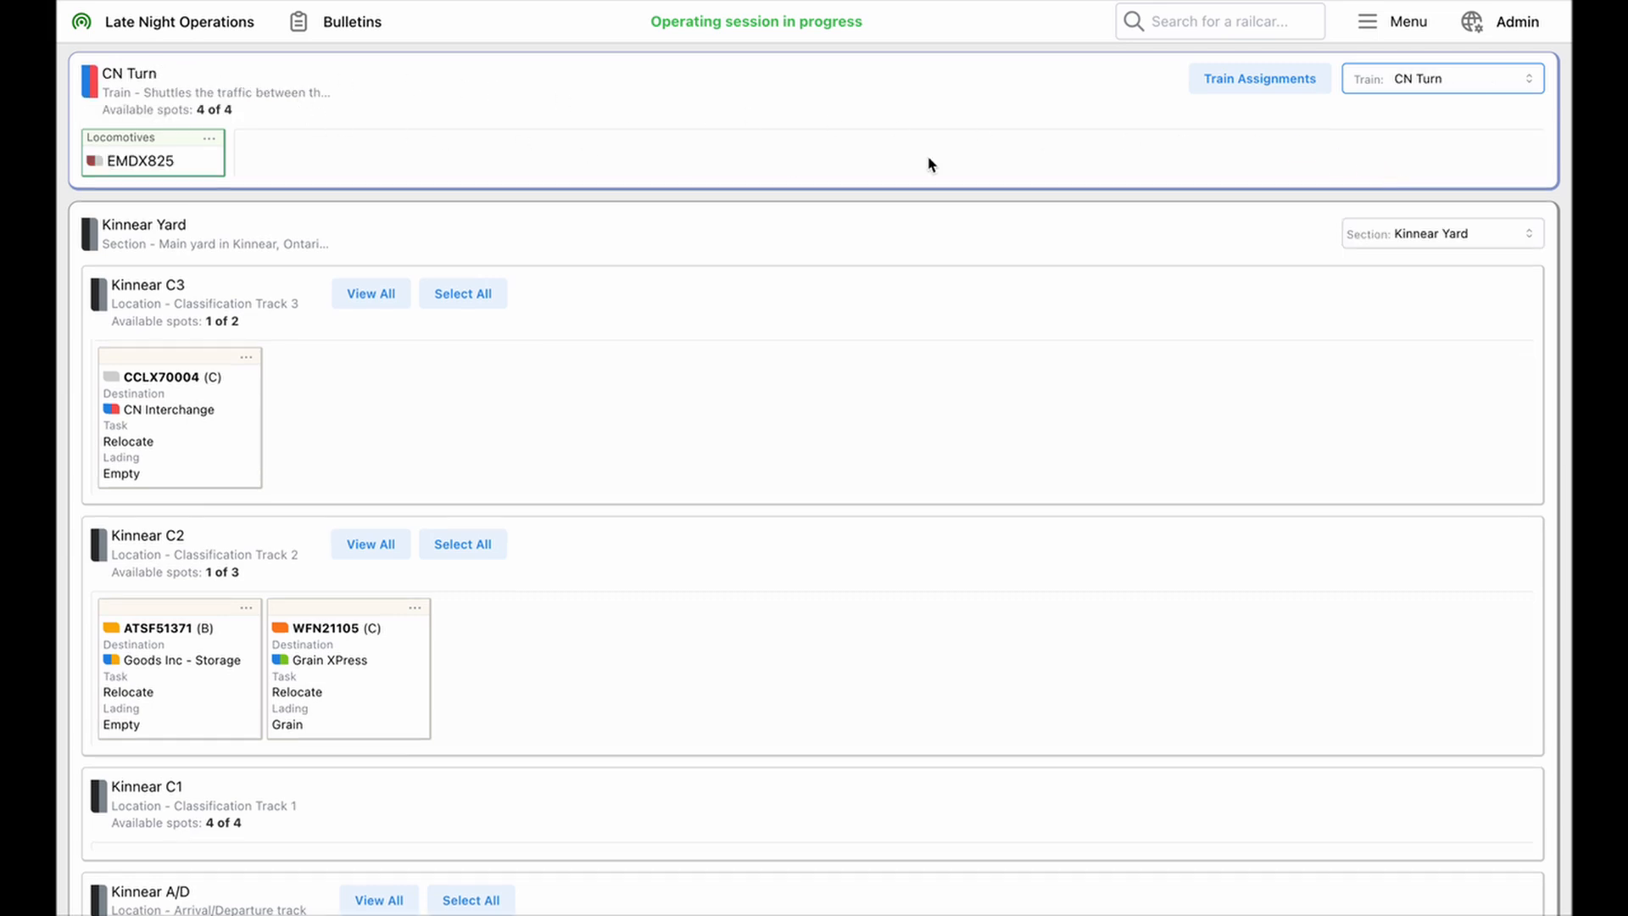
{"action": "left_click", "coordinate": [169, 95]}
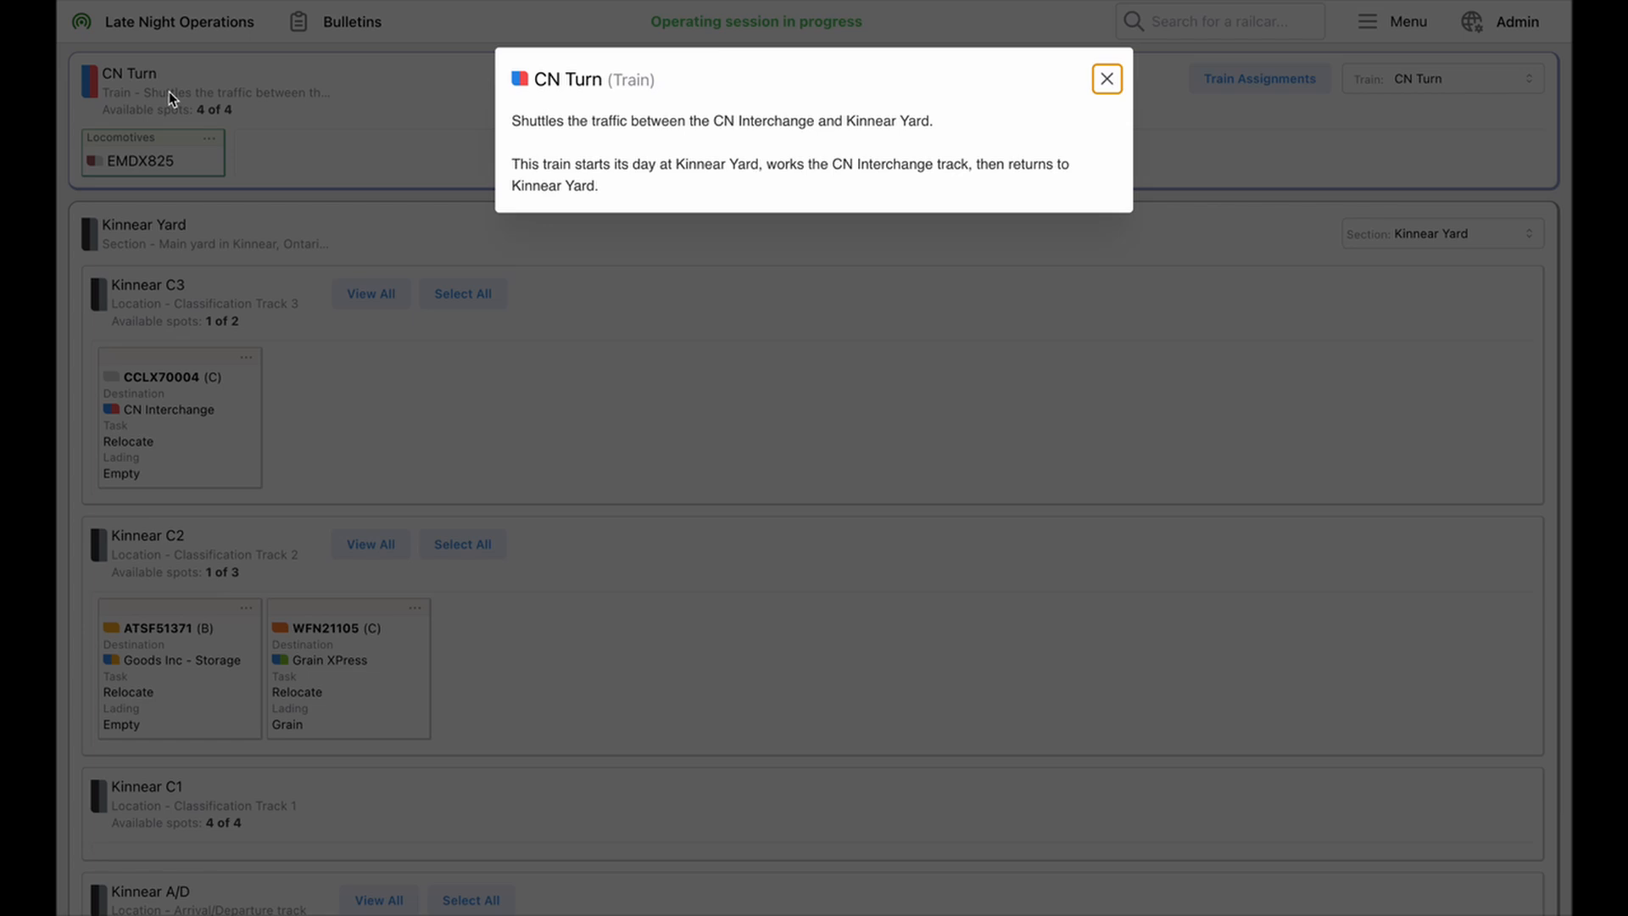
{"action": "left_click", "coordinate": [414, 107]}
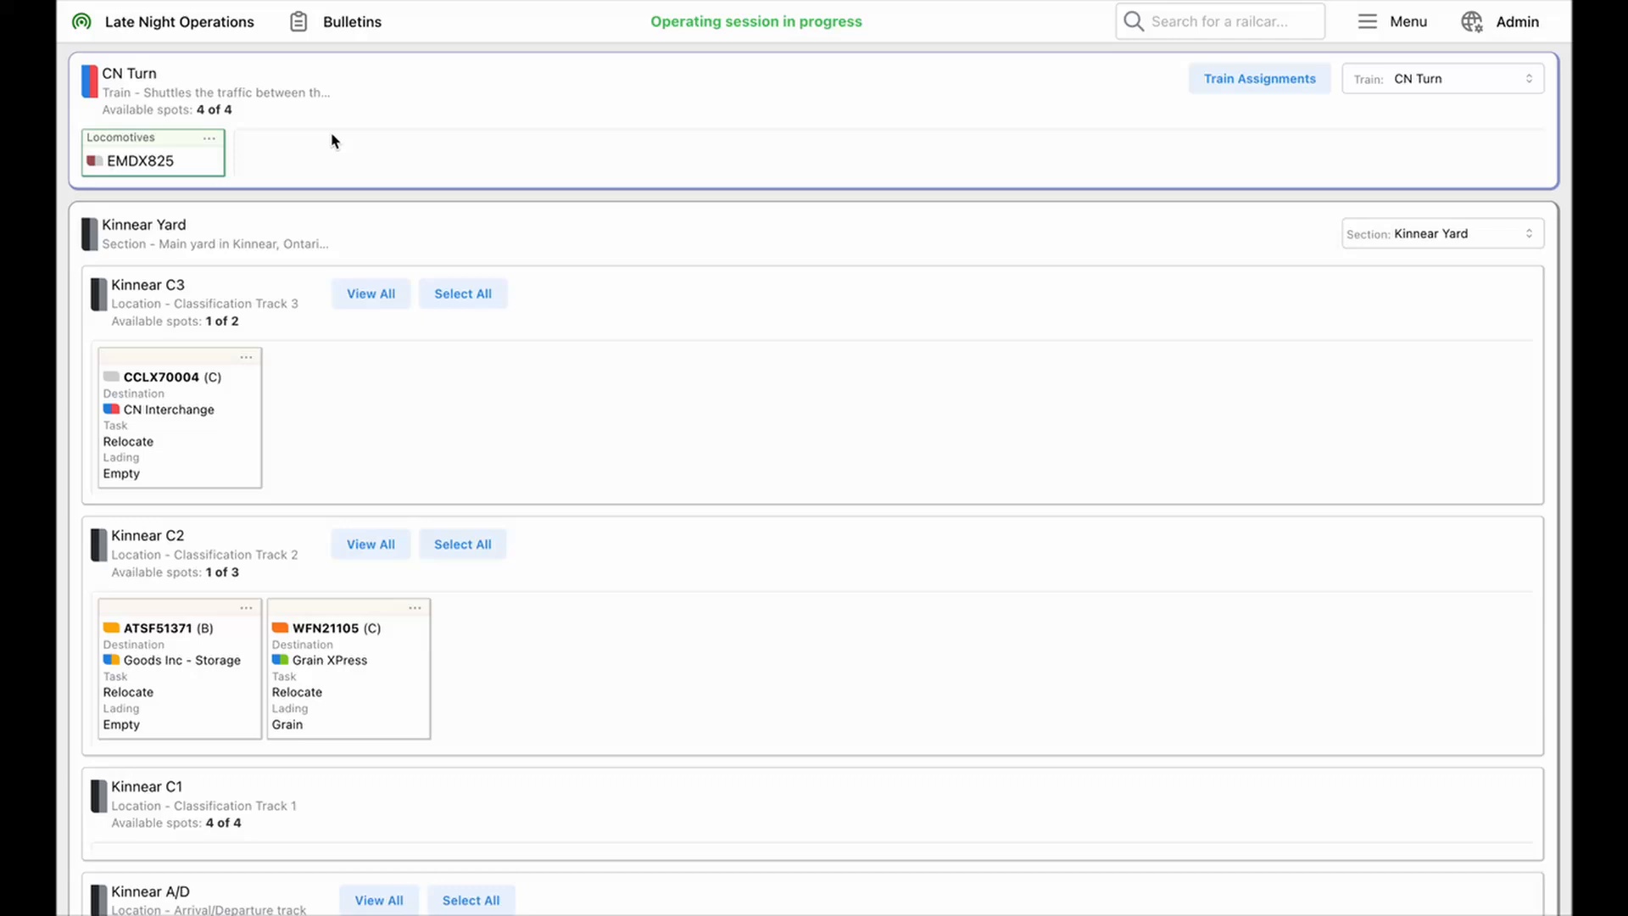
{"action": "left_click", "coordinate": [185, 167]}
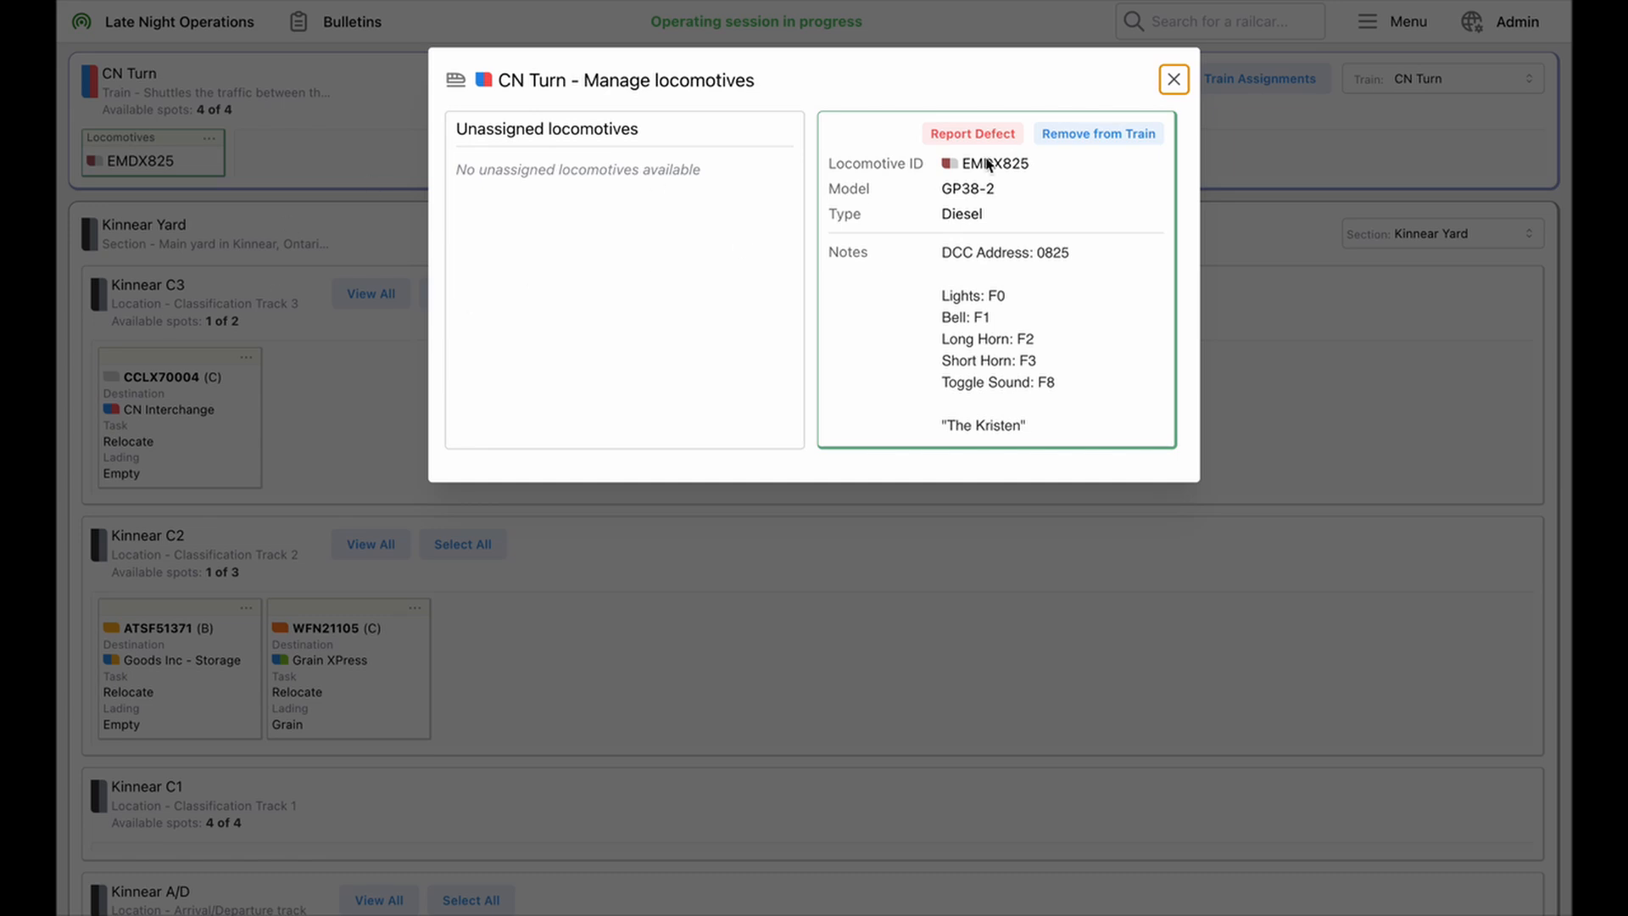
Close the locomotive details and review the locations and railcars in the Kinnear Yard section
{"action": "left_click", "coordinate": [1173, 78]}
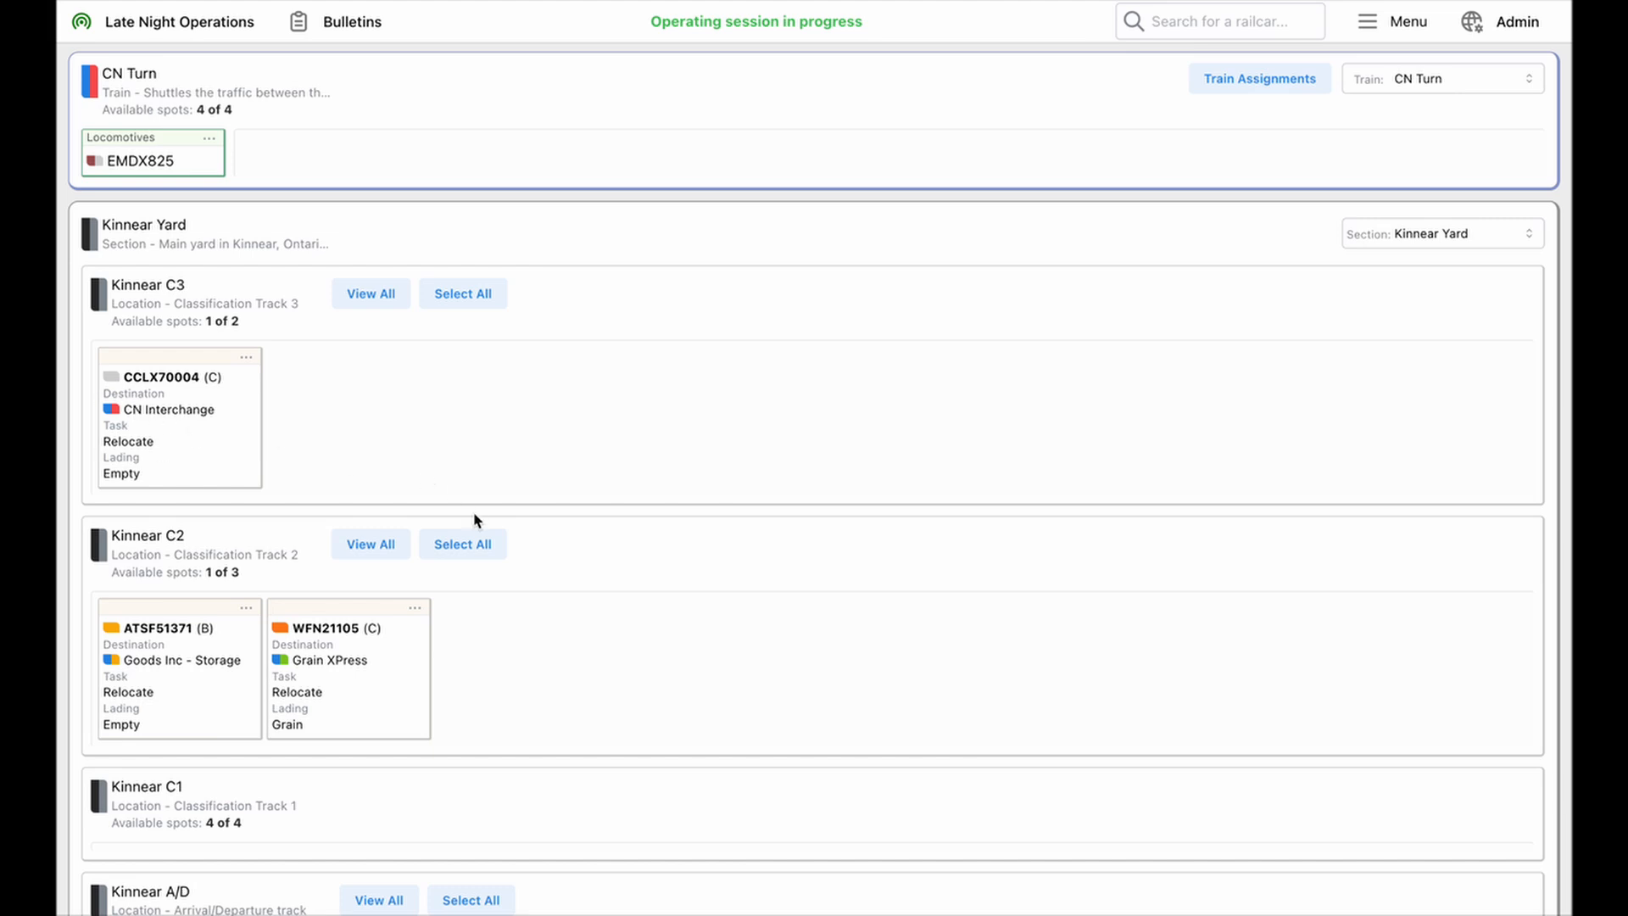
{"action": "scroll", "coordinate": [473, 519], "scroll_direction": "down", "scroll_amount": 3}
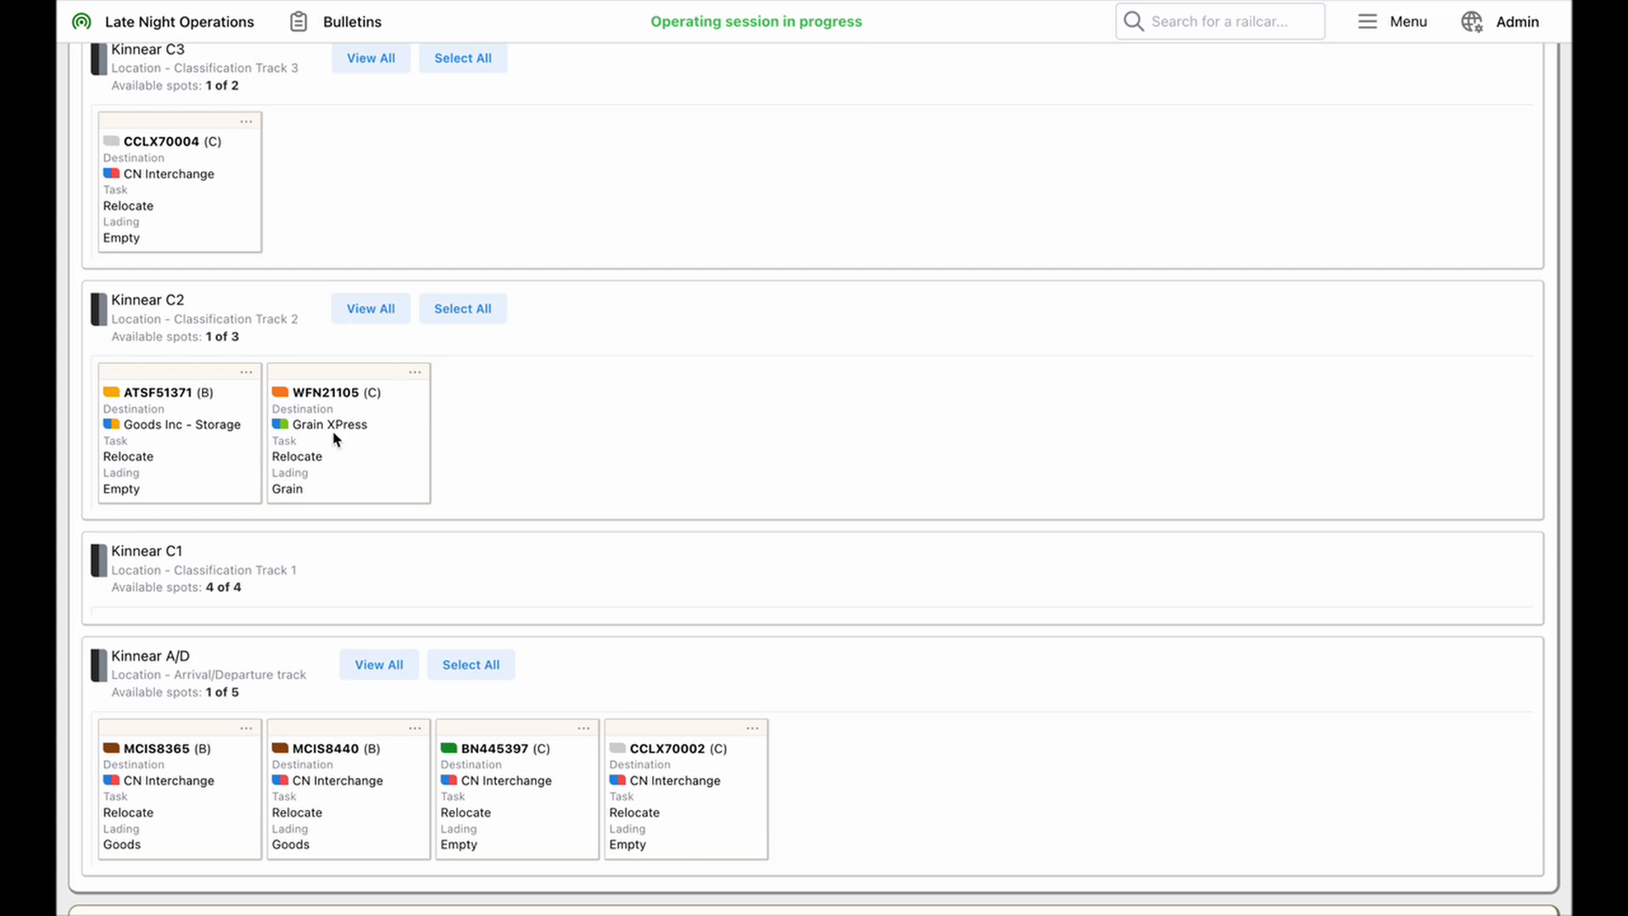
{"action": "scroll", "coordinate": [458, 592], "scroll_direction": "down", "scroll_amount": 1}
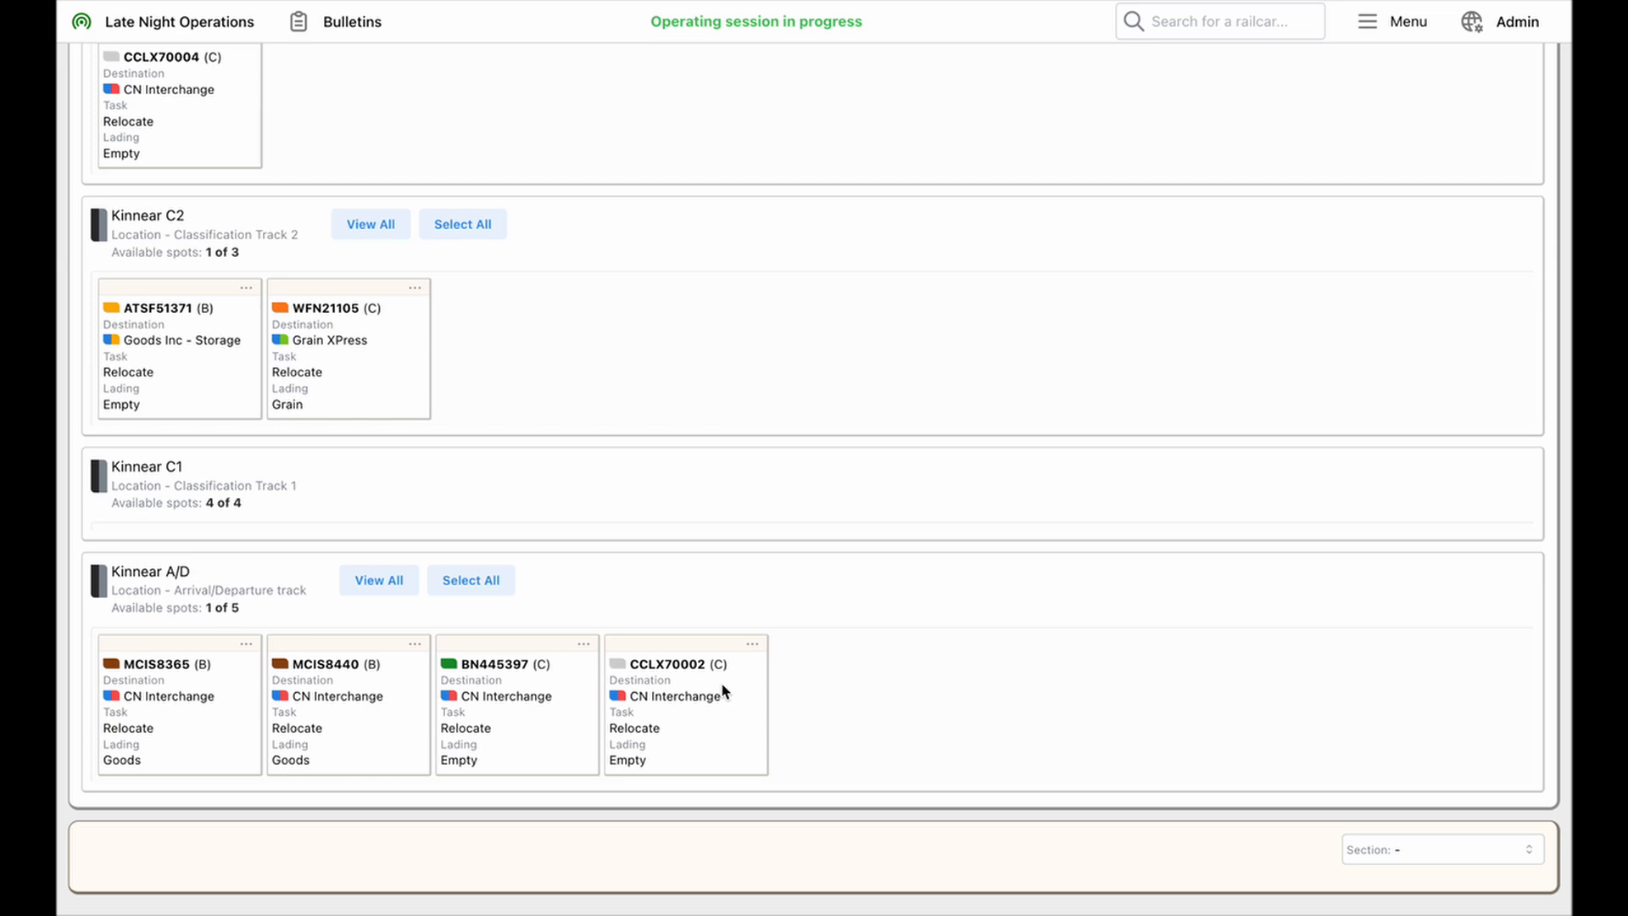
{"action": "scroll", "coordinate": [1187, 348], "scroll_direction": "up", "scroll_amount": 4}
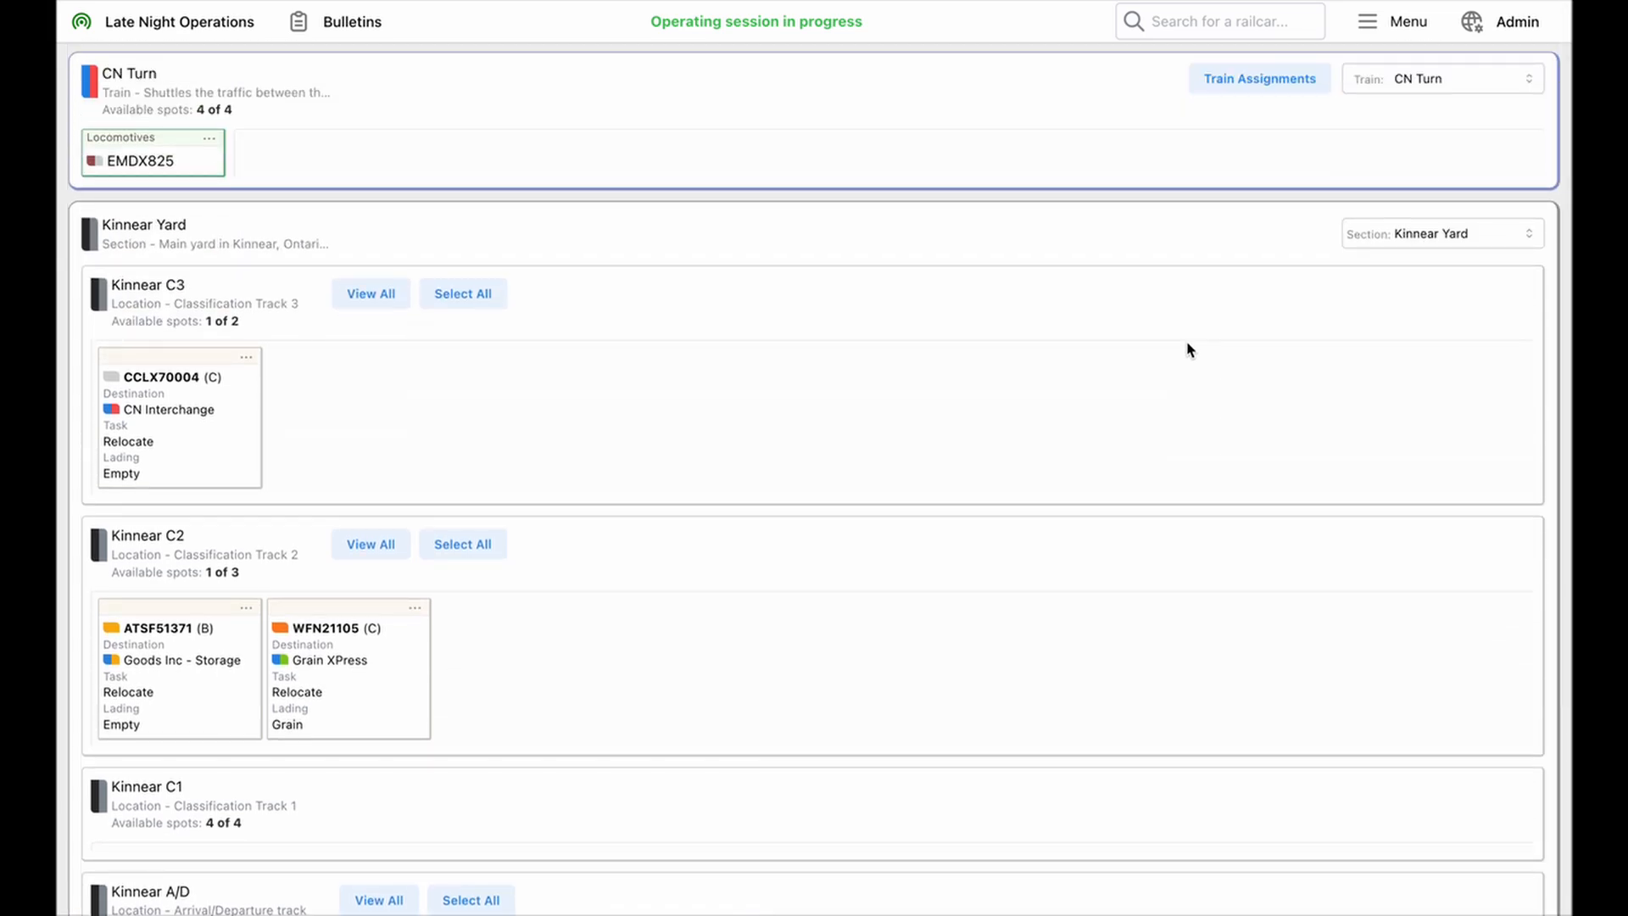
View the CN Turn's train assignments, including its description and the railcars it could service
{"action": "left_click", "coordinate": [1247, 89]}
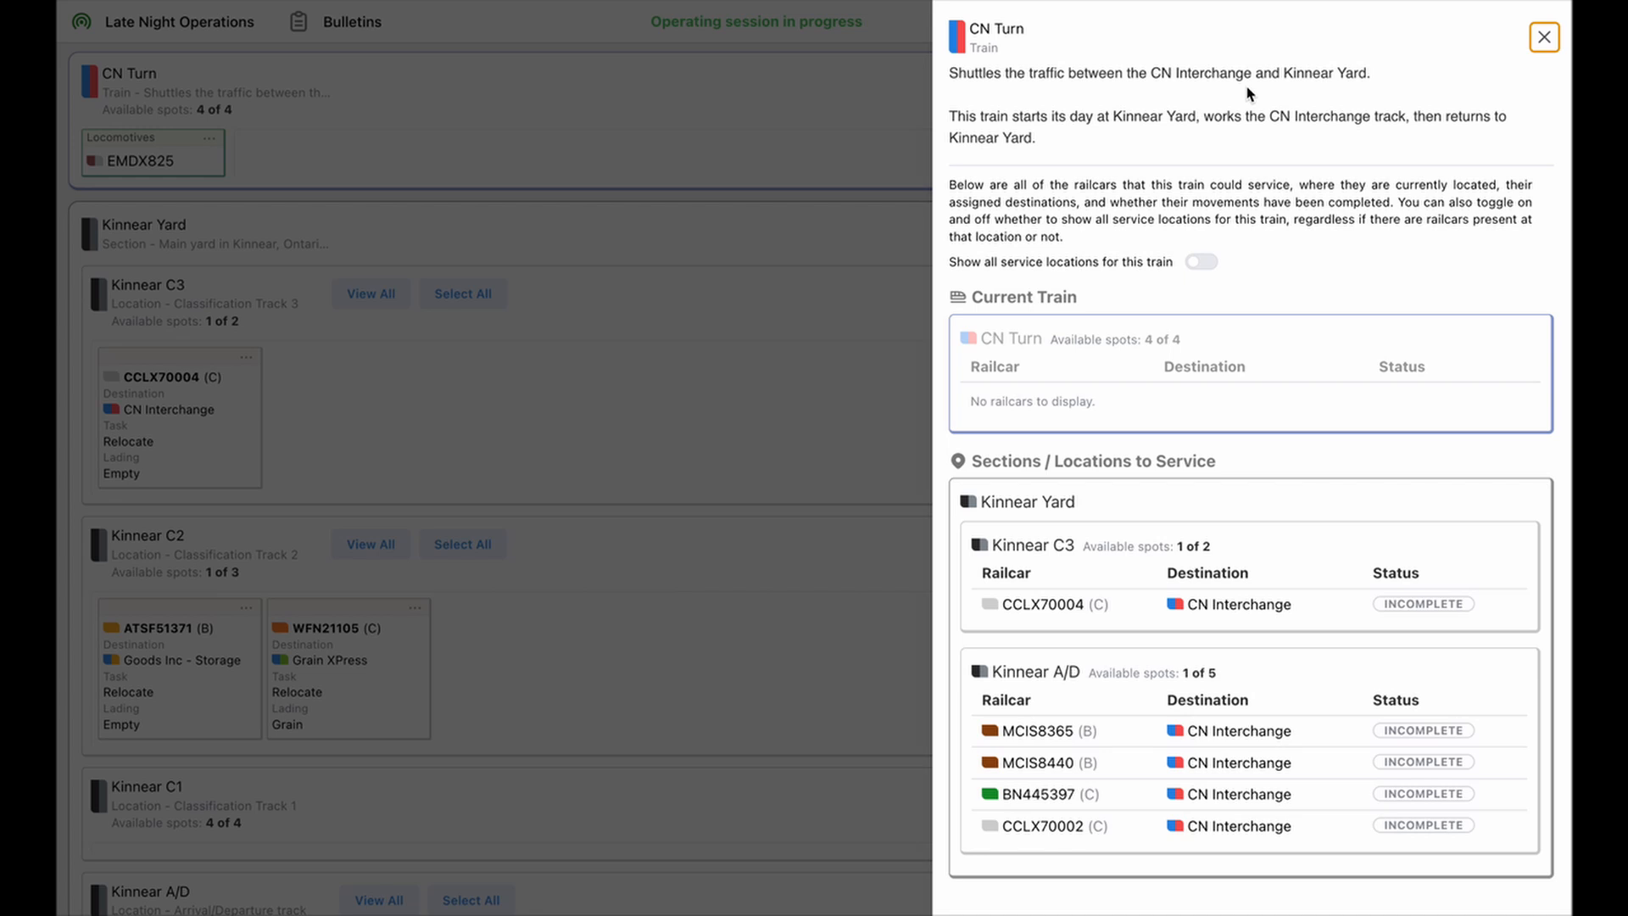
{"action": "left_click_drag", "start_coordinate": [949, 75], "coordinate": [1062, 152]}
{"action": "left_click", "coordinate": [1062, 153]}
{"action": "left_click", "coordinate": [732, 485]}
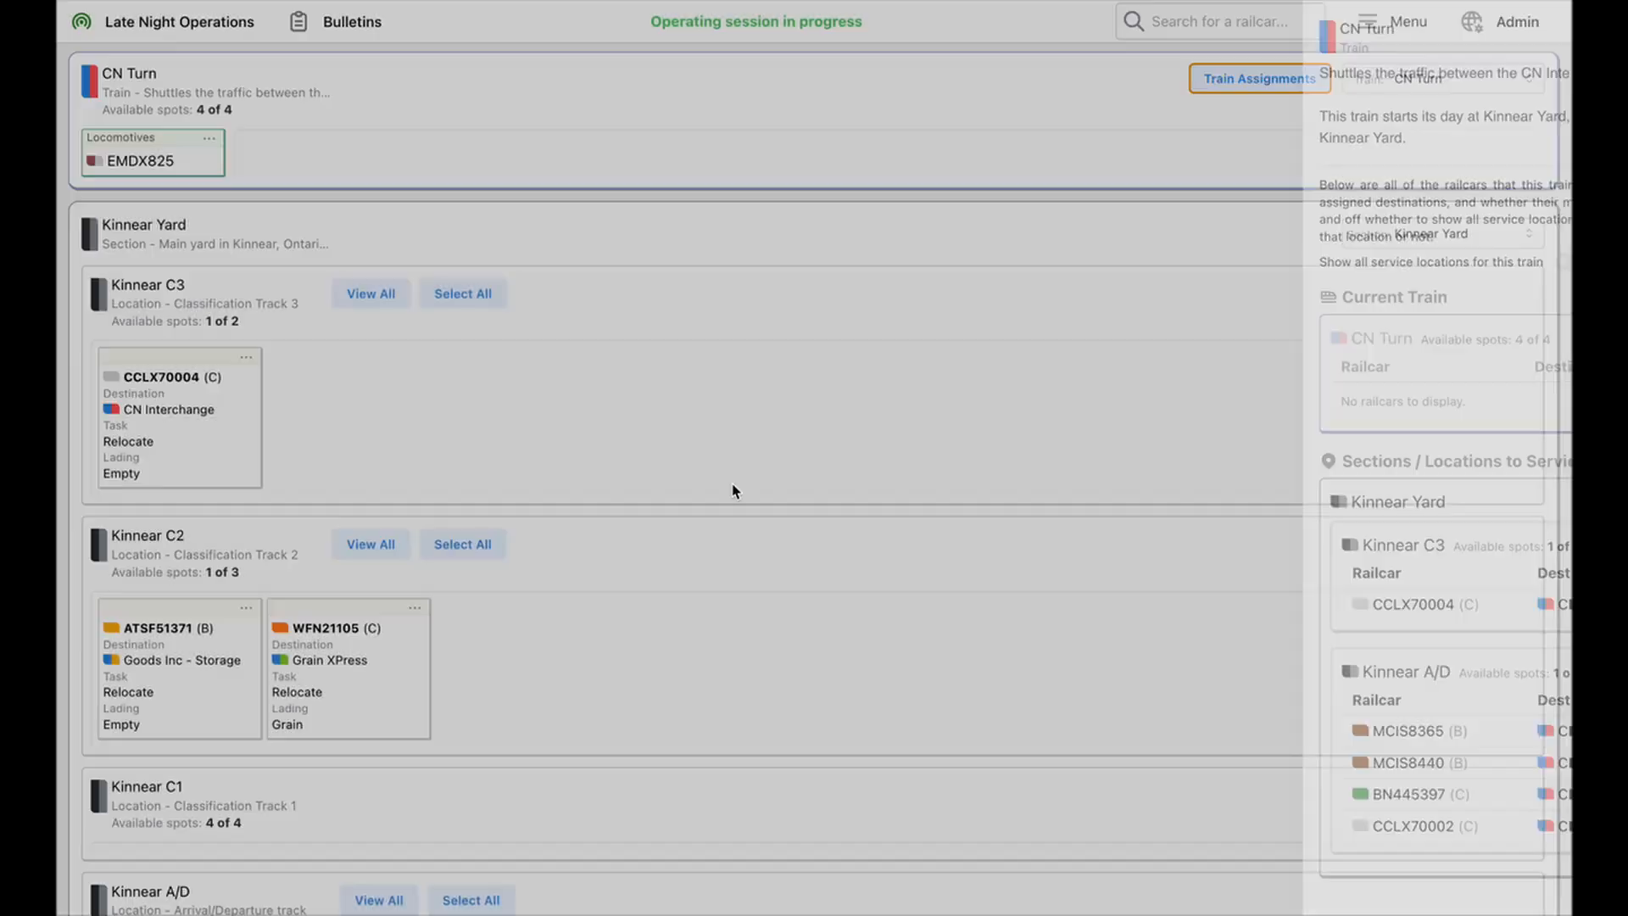
Switch the section below the CN Turn to Industrial Sector E and check its locations down to CN Interchange and CN Off-Layout
{"action": "left_click", "coordinate": [1472, 244]}
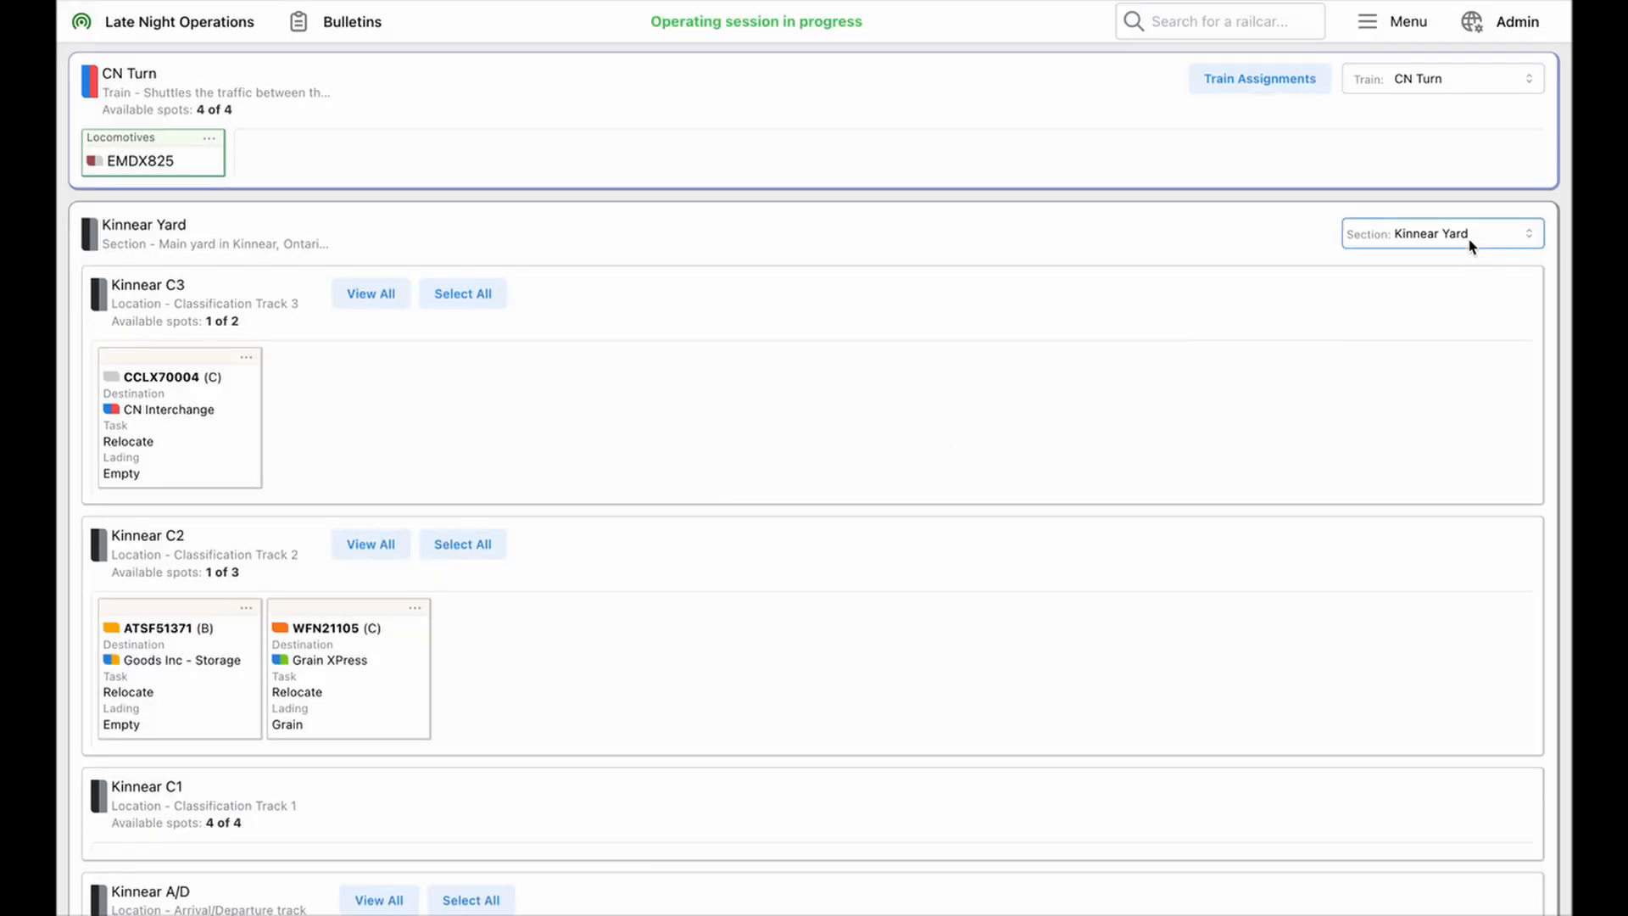
{"action": "left_click", "coordinate": [1412, 332]}
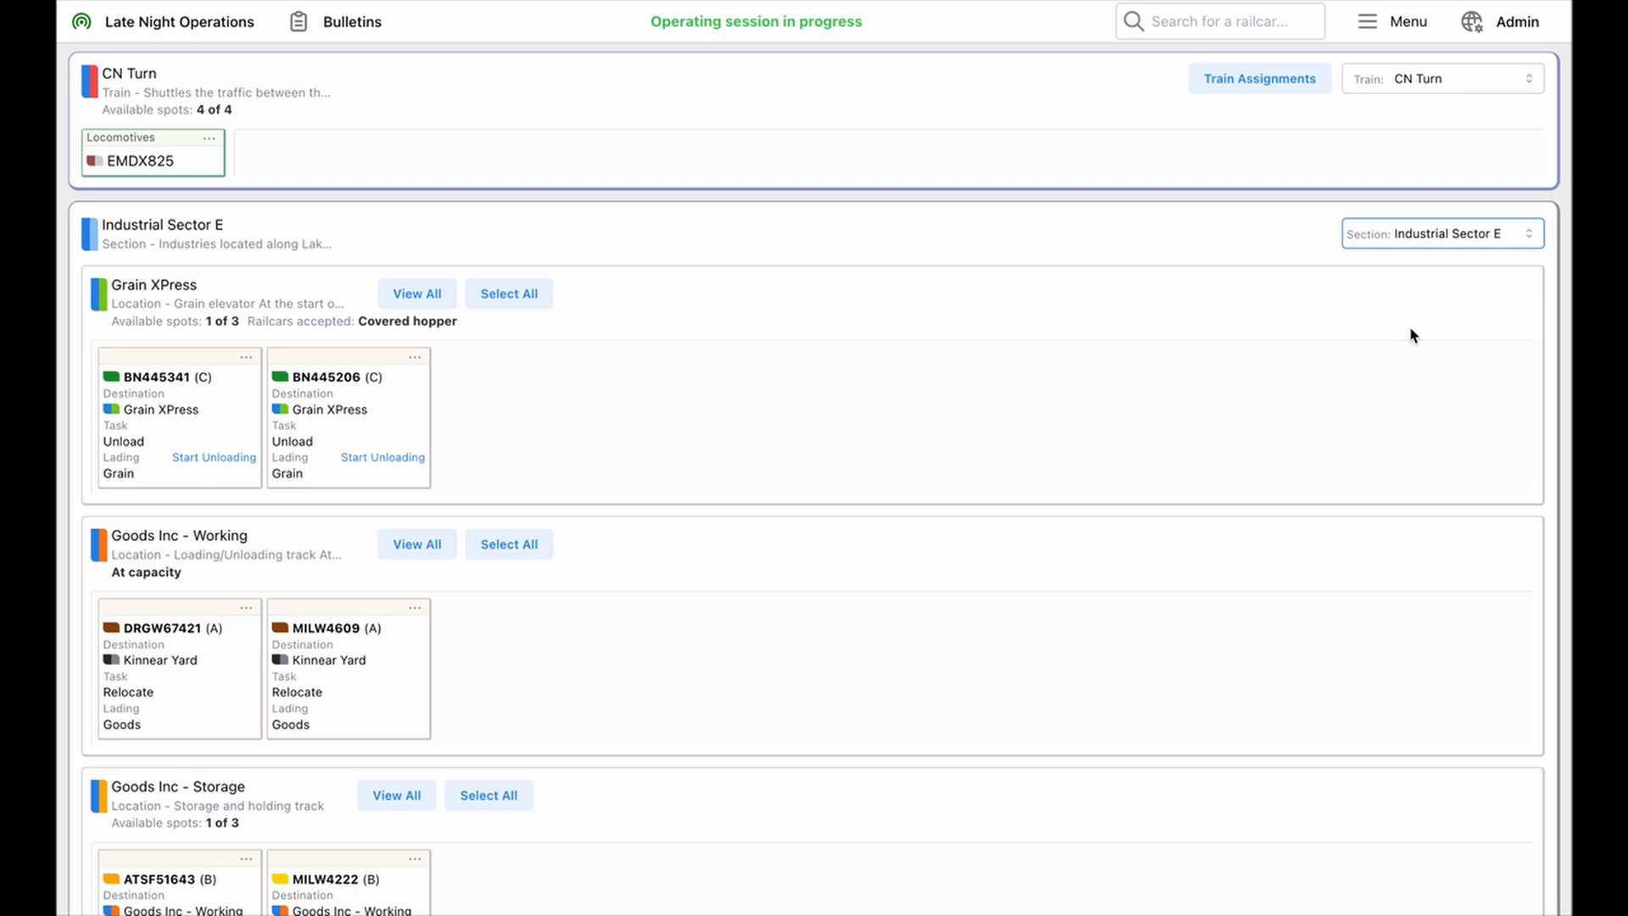
{"action": "scroll", "coordinate": [674, 737], "scroll_direction": "down", "scroll_amount": 4}
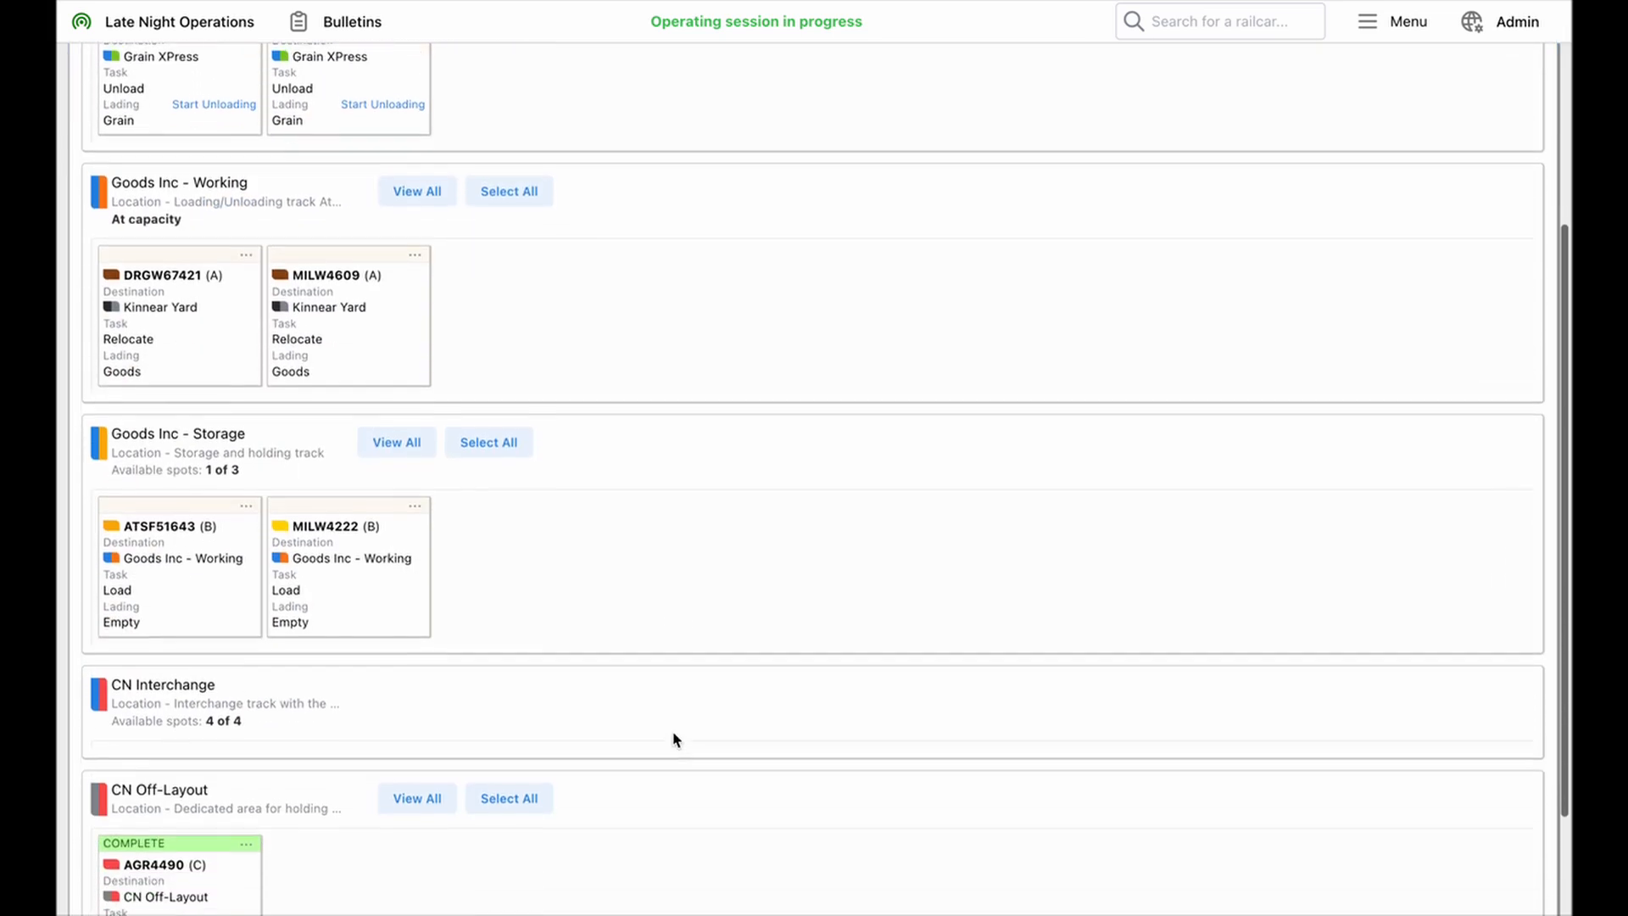
{"action": "scroll", "coordinate": [674, 737], "scroll_direction": "down", "scroll_amount": 2}
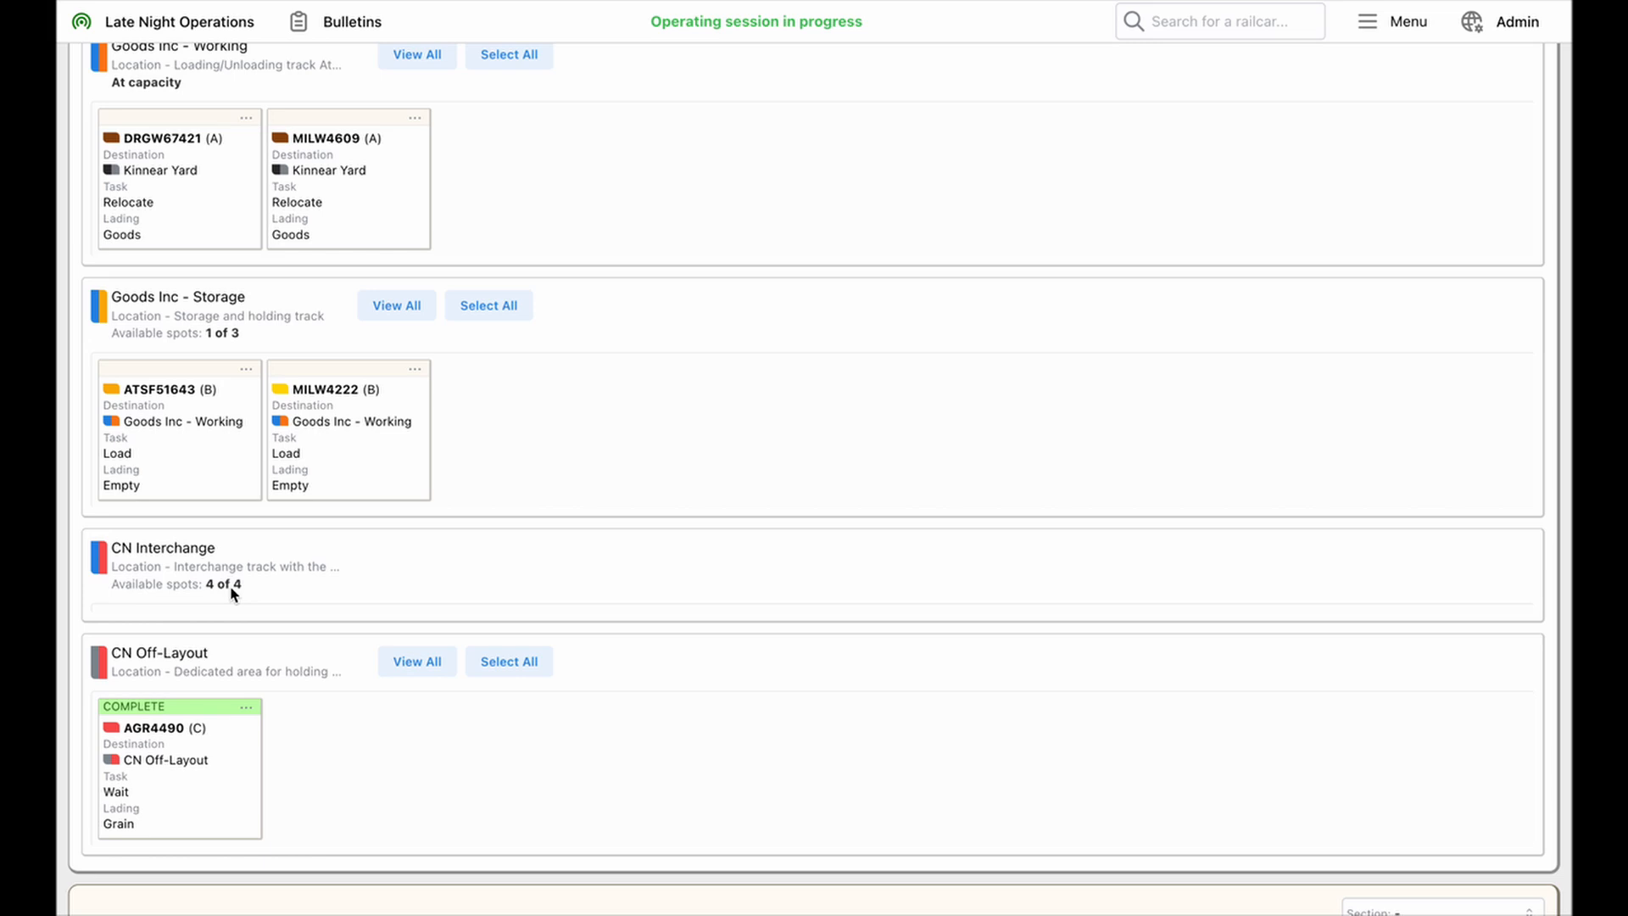
{"action": "scroll", "coordinate": [1229, 254], "scroll_direction": "up", "scroll_amount": 5}
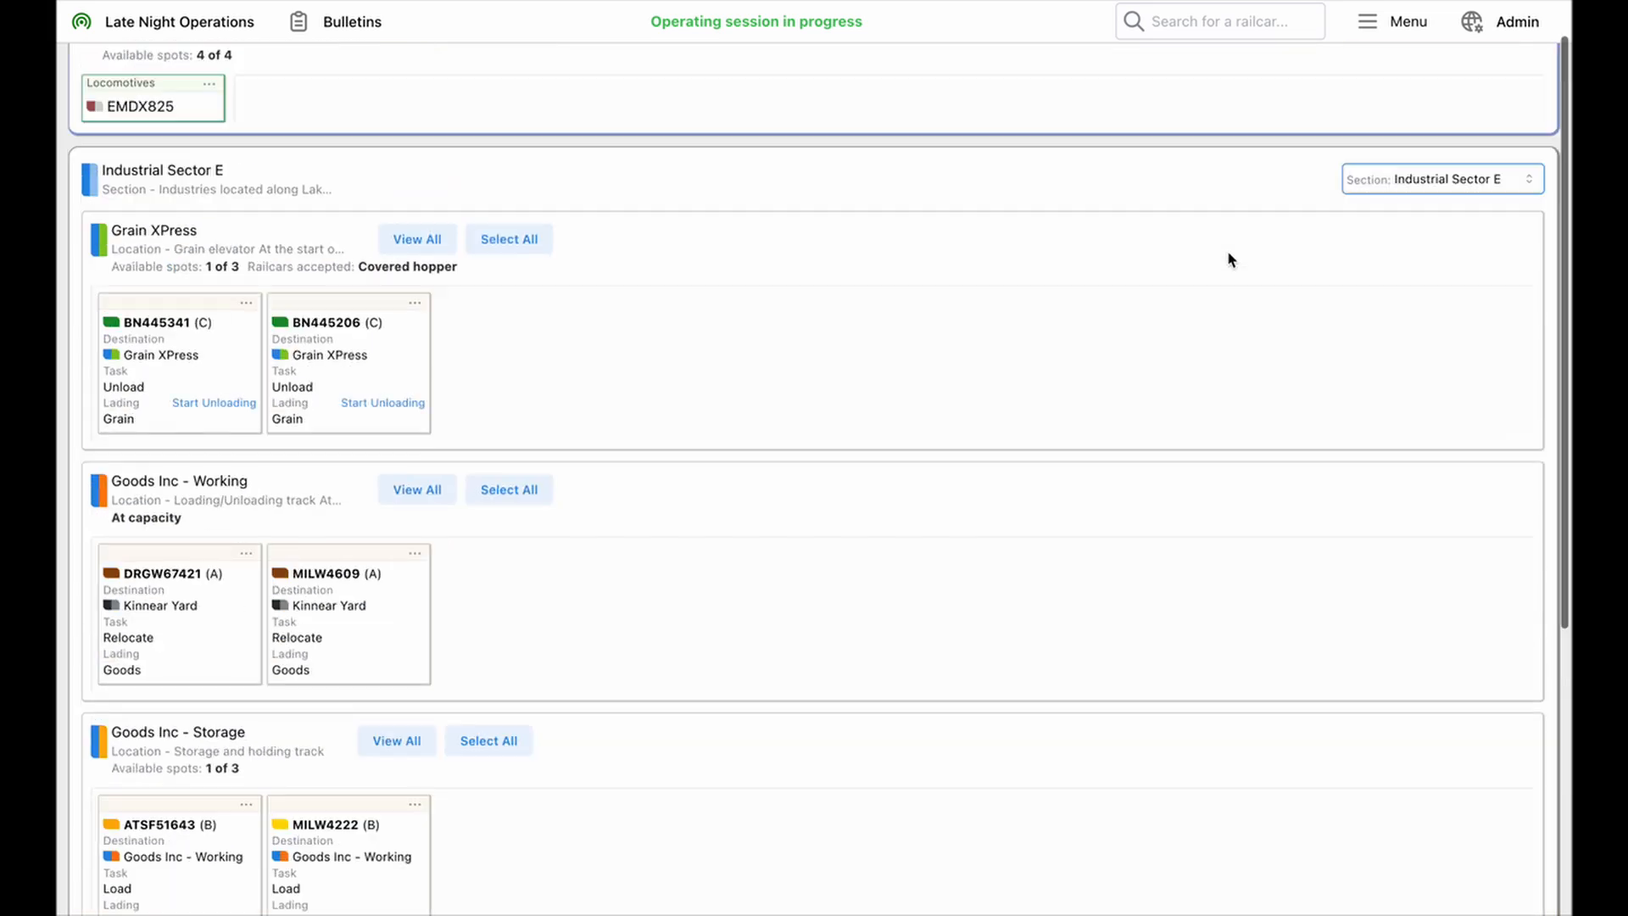
Show all service locations in the CN Turn's train assignments, review them, and turn that option off again
{"action": "left_click", "coordinate": [1282, 77]}
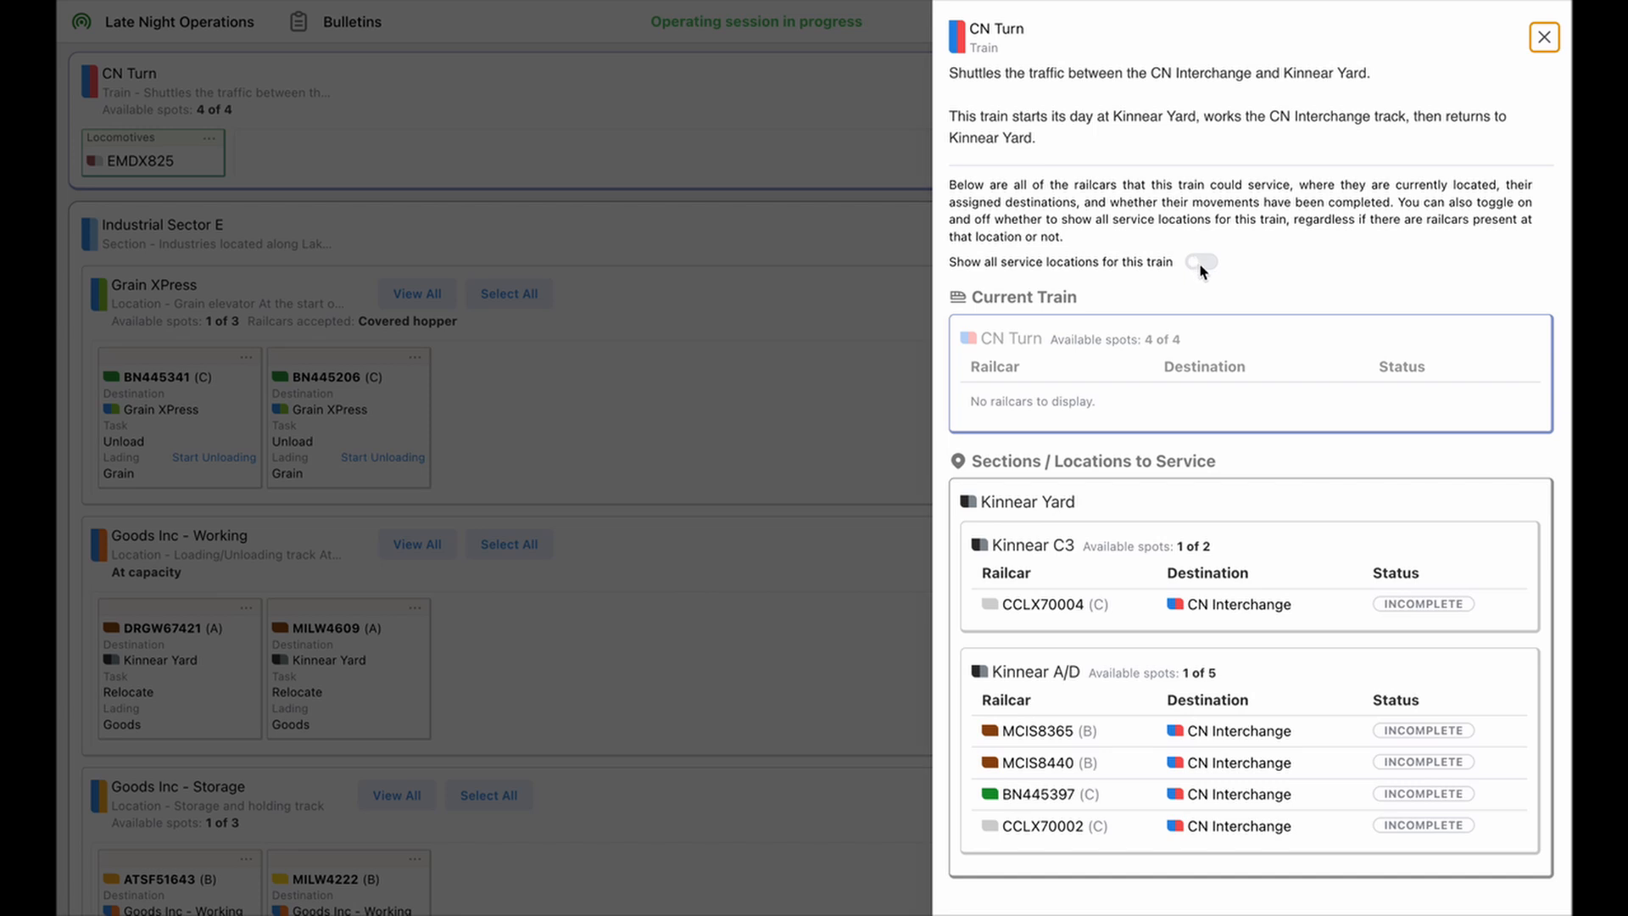
{"action": "left_click", "coordinate": [1201, 263]}
{"action": "scroll", "coordinate": [1202, 534], "scroll_direction": "down", "scroll_amount": 2}
{"action": "scroll", "coordinate": [1202, 534], "scroll_direction": "down", "scroll_amount": 4}
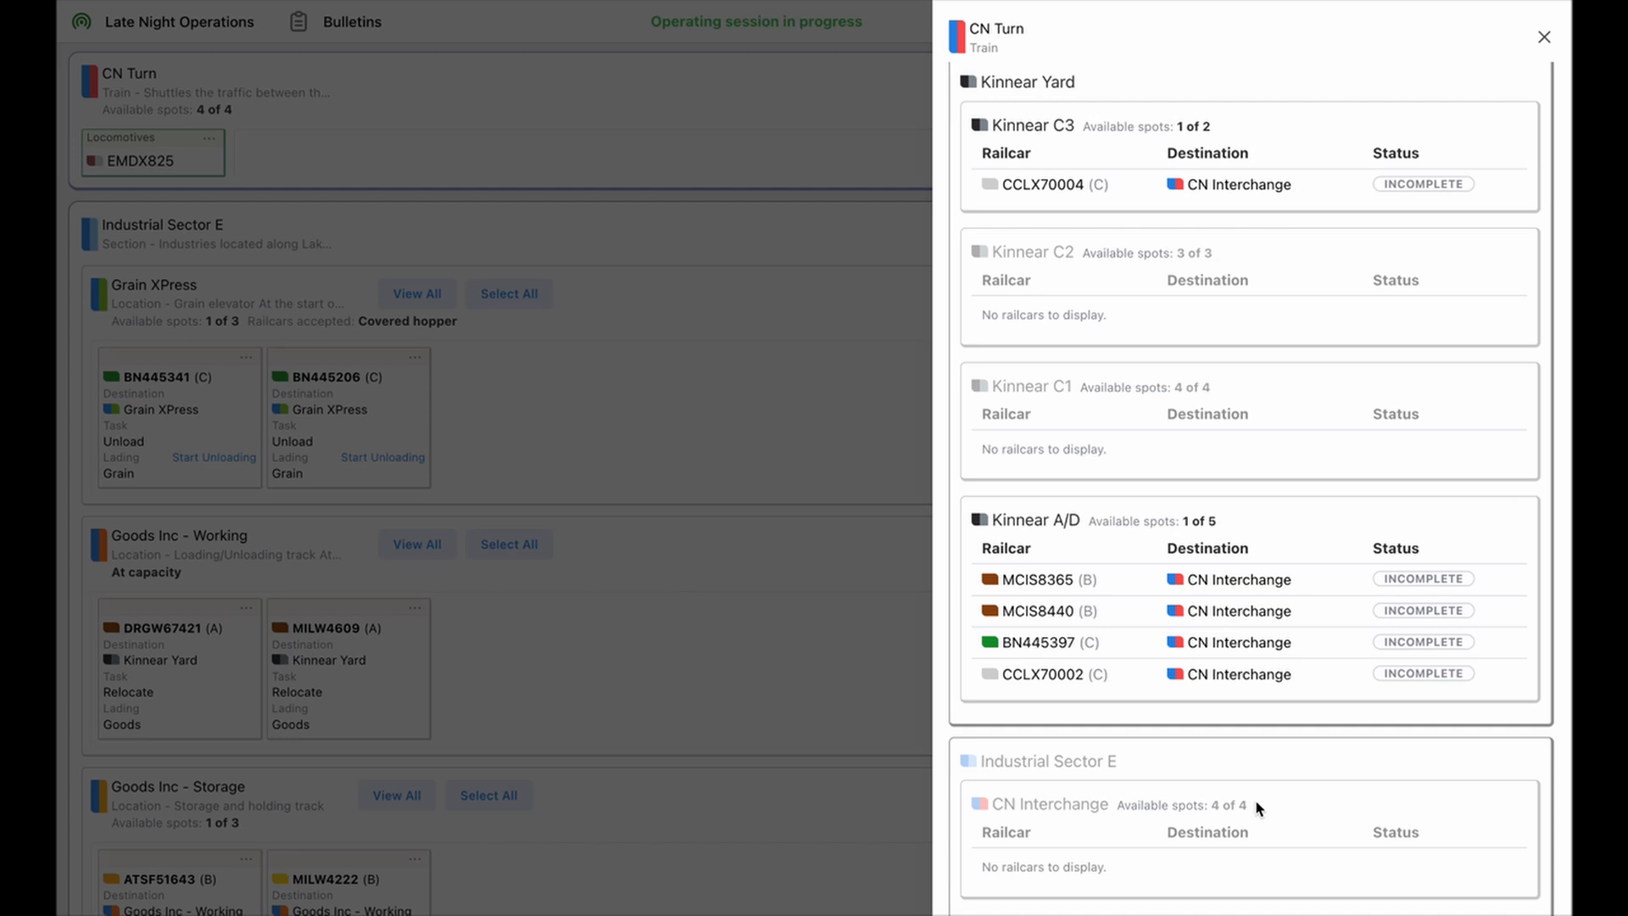
{"action": "scroll", "coordinate": [1258, 807], "scroll_direction": "up", "scroll_amount": 5}
{"action": "left_click", "coordinate": [1200, 263]}
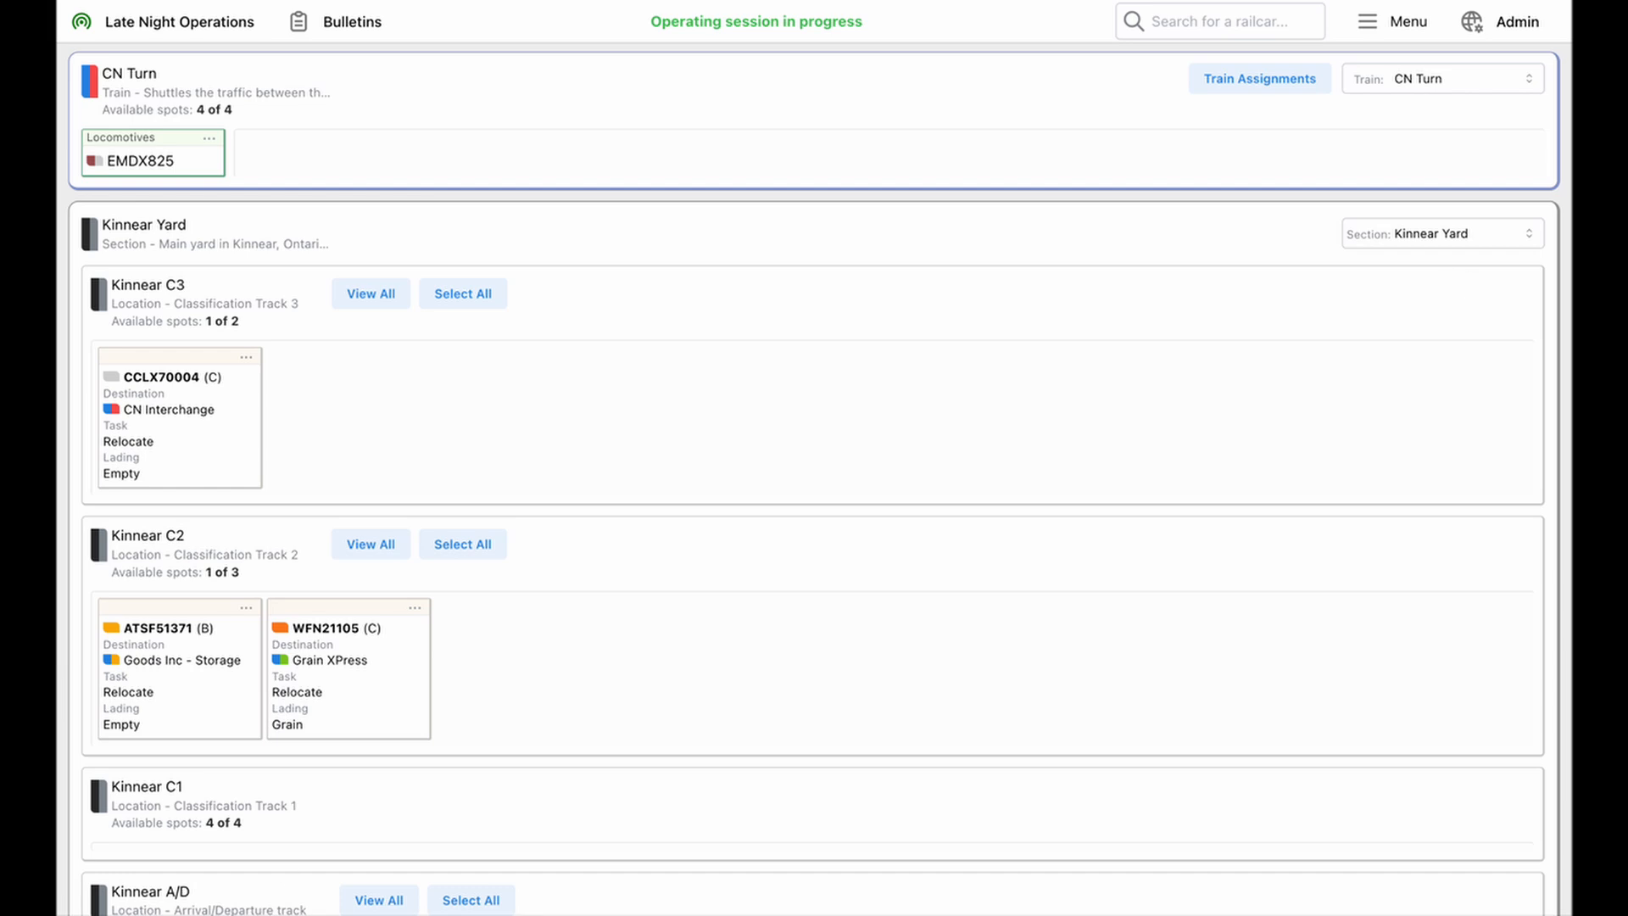
Move all railcars from Kinnear A/D to the right-hand end of the CN Turn train
{"action": "scroll", "coordinate": [509, 805], "scroll_direction": "down", "scroll_amount": 4}
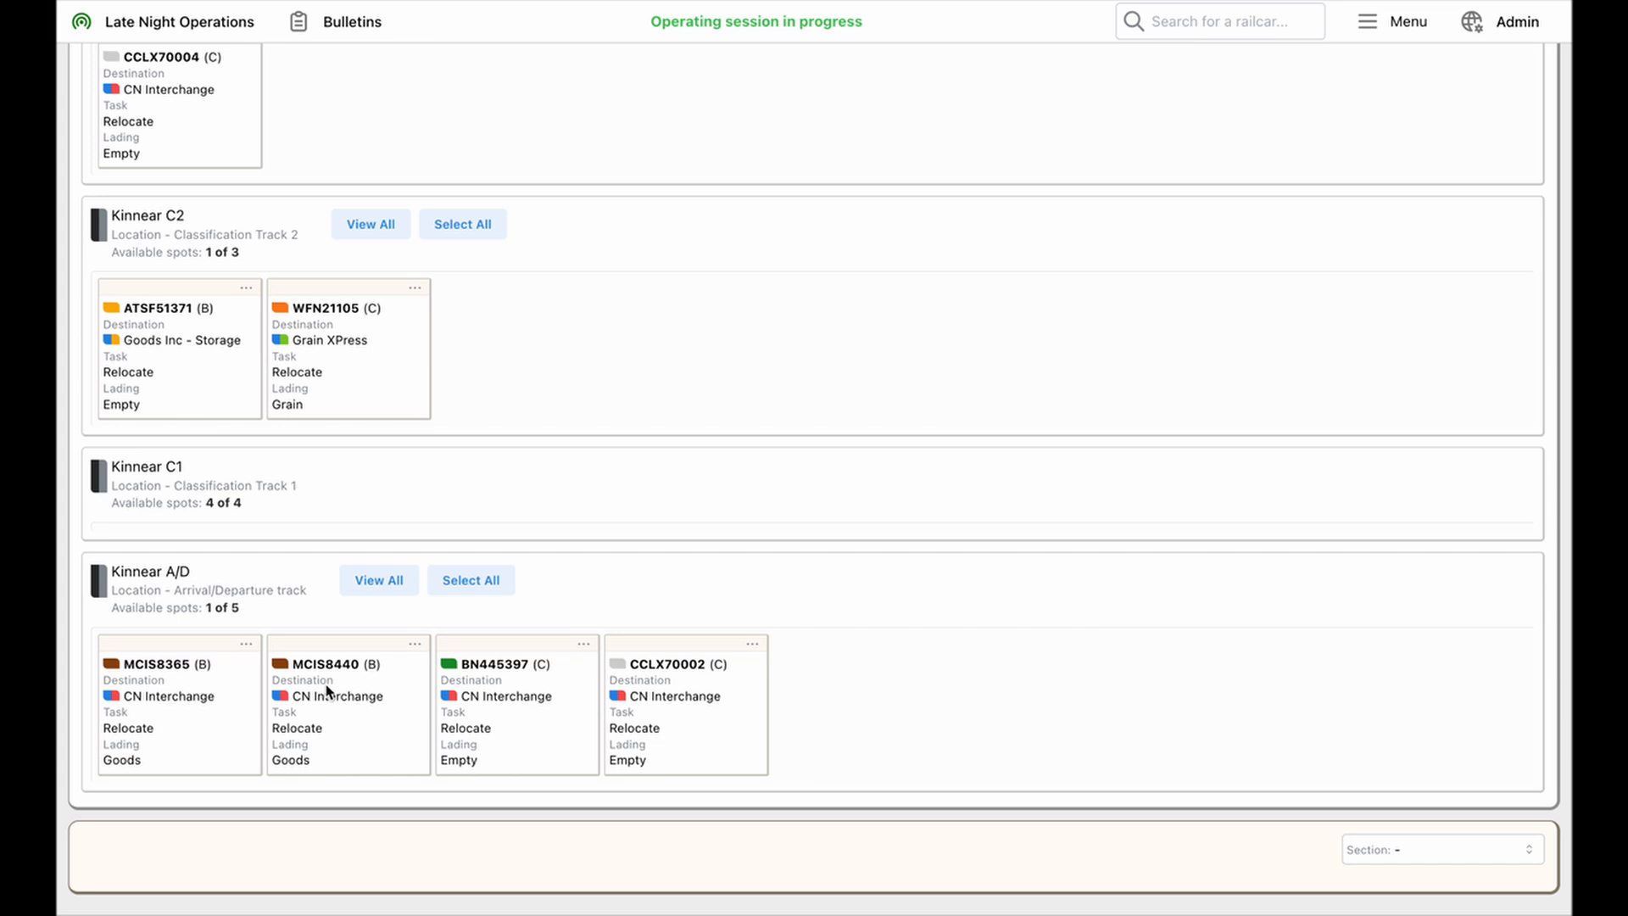
{"action": "left_click", "coordinate": [486, 584]}
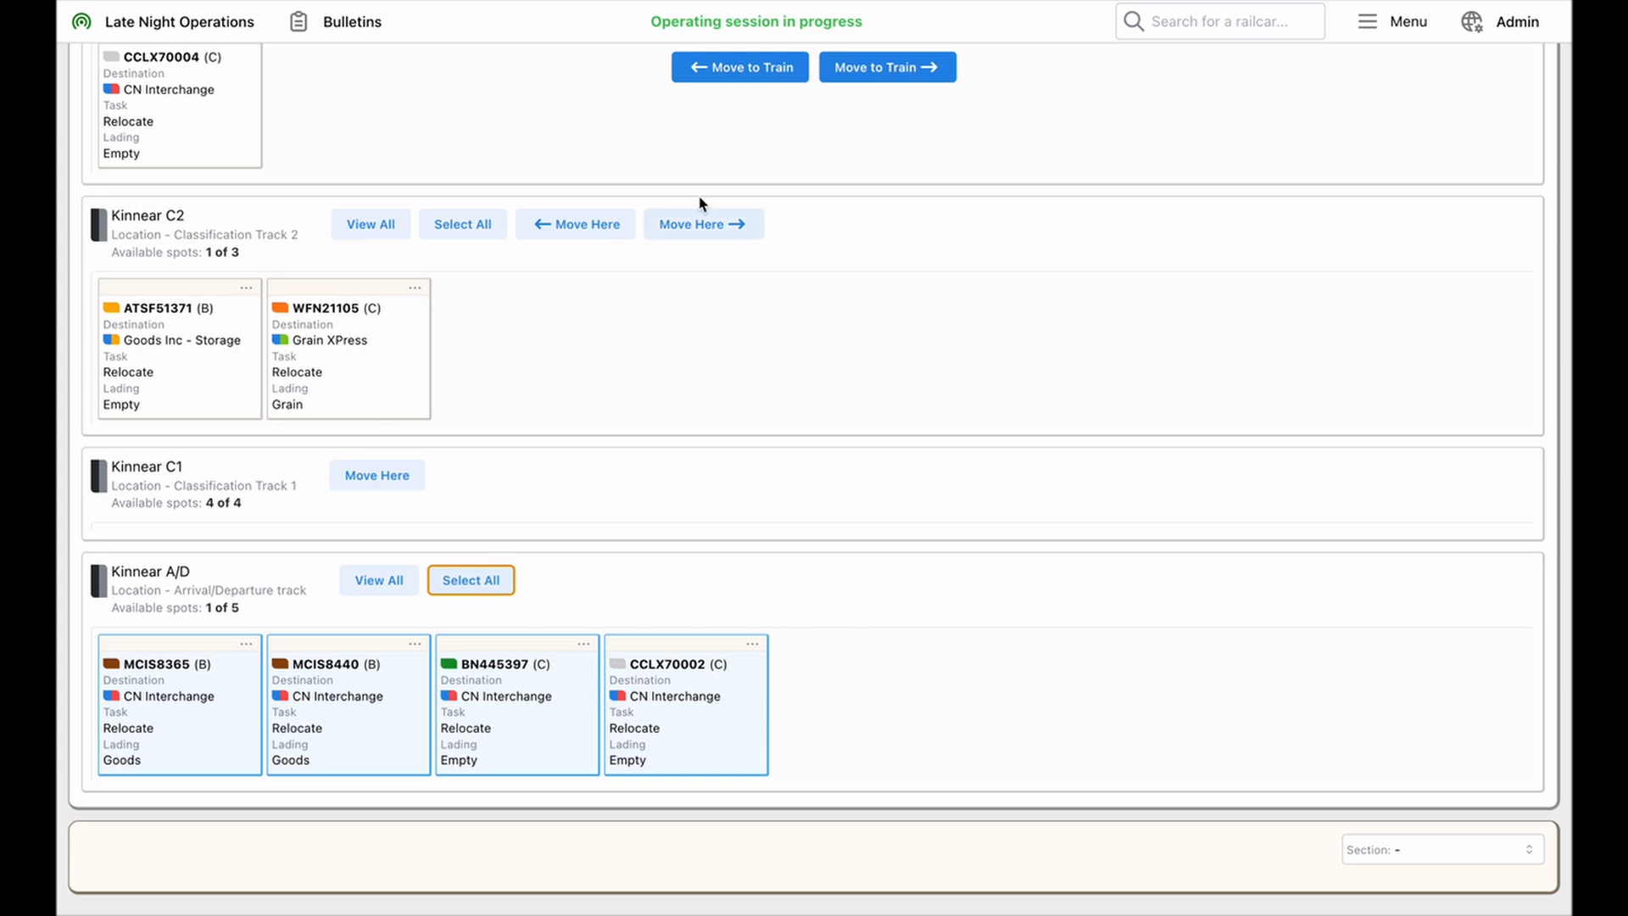
{"action": "left_click", "coordinate": [875, 68]}
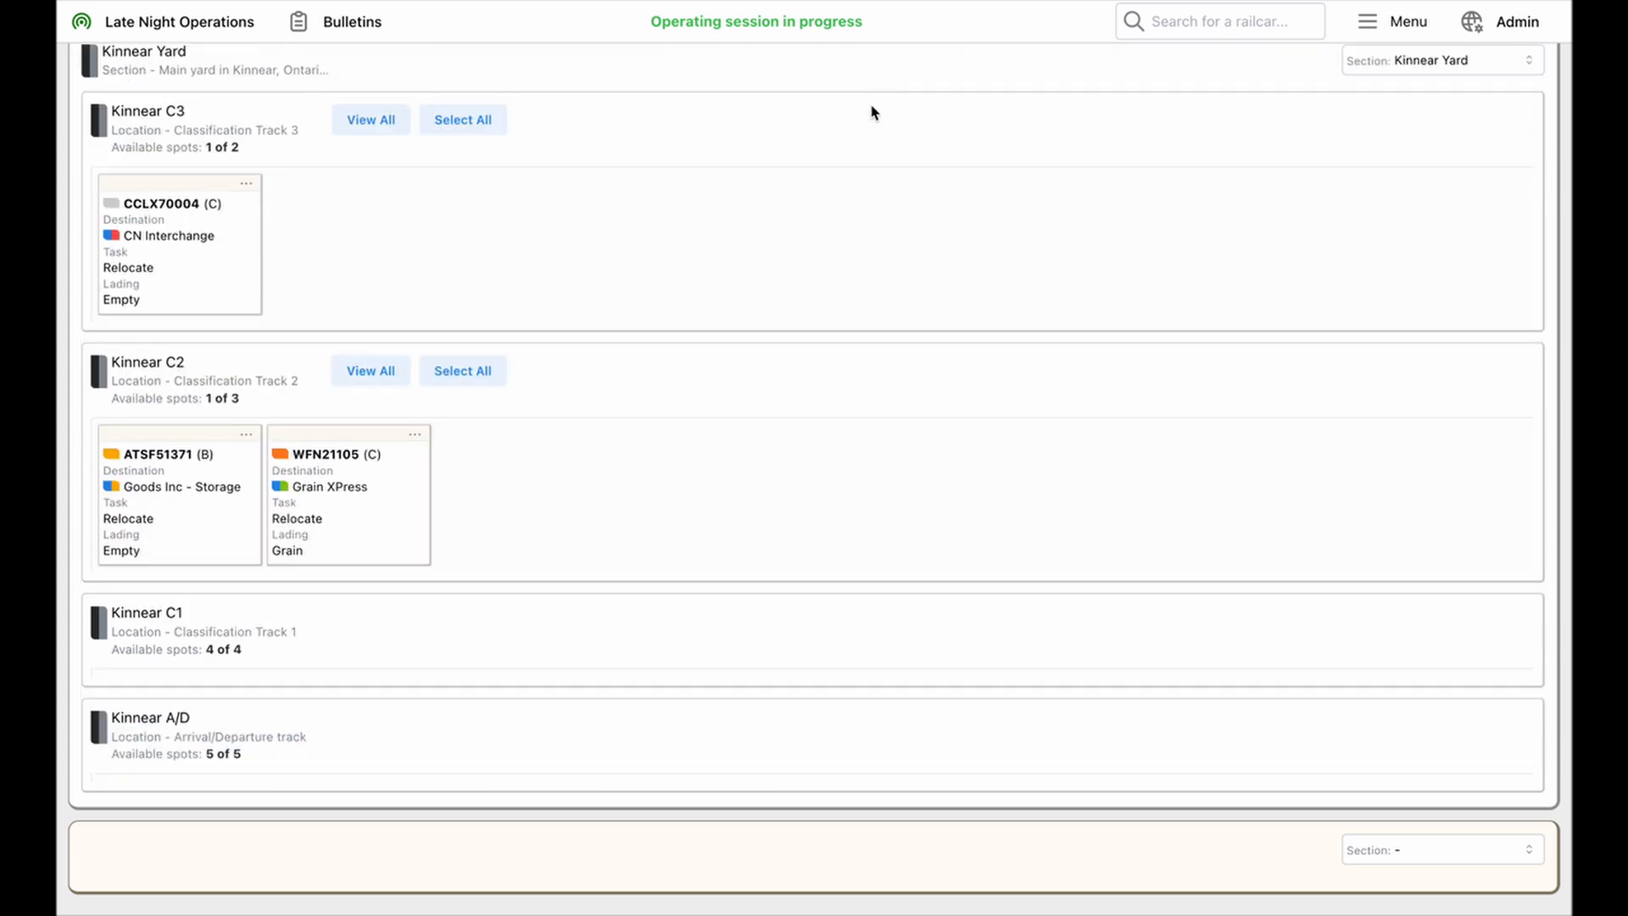
{"action": "scroll", "coordinate": [860, 167], "scroll_direction": "up", "scroll_amount": 5}
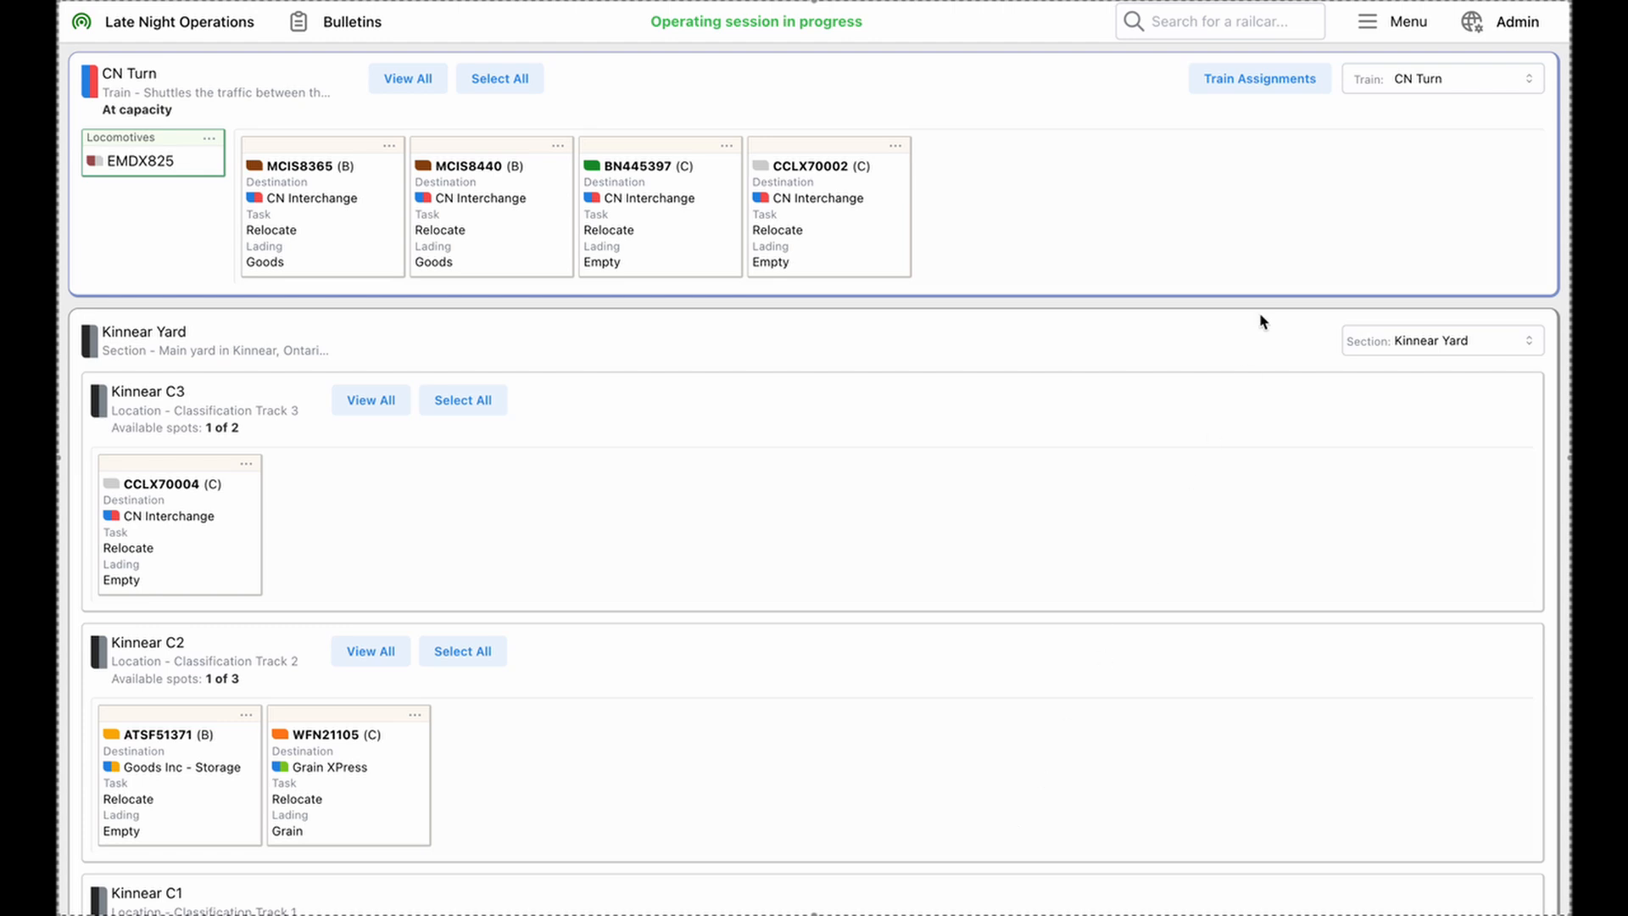
Check the CN Turn's assignments and review all railcar movements of the current session across trains, sections and locations
{"action": "left_click", "coordinate": [1263, 88]}
{"action": "left_click", "coordinate": [1390, 34]}
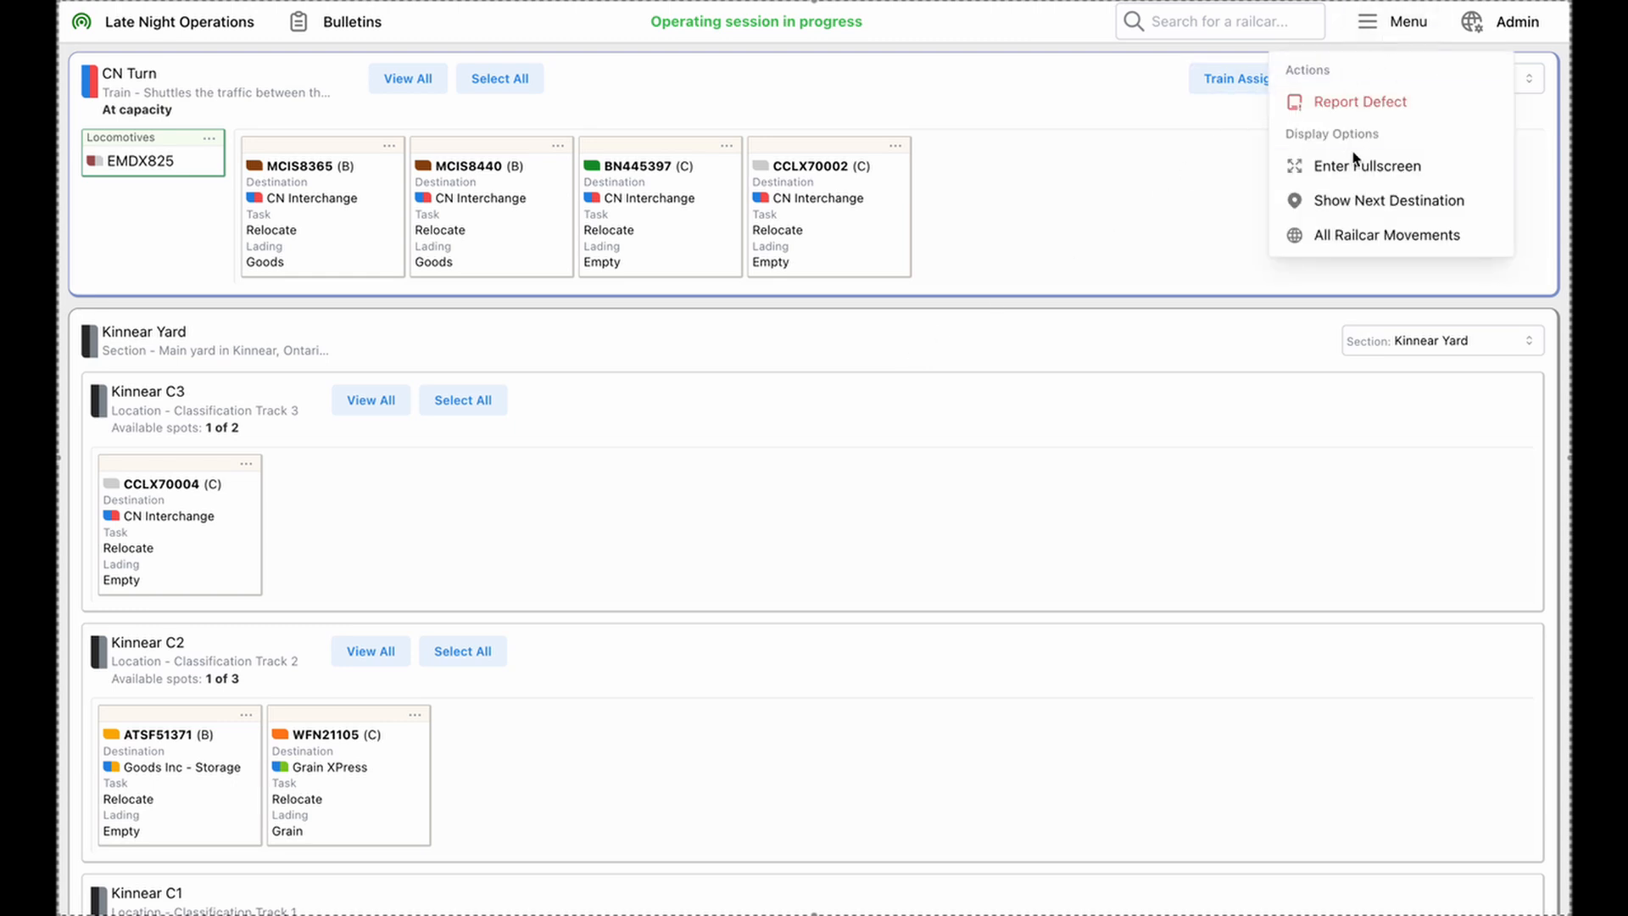
{"action": "left_click", "coordinate": [1350, 236]}
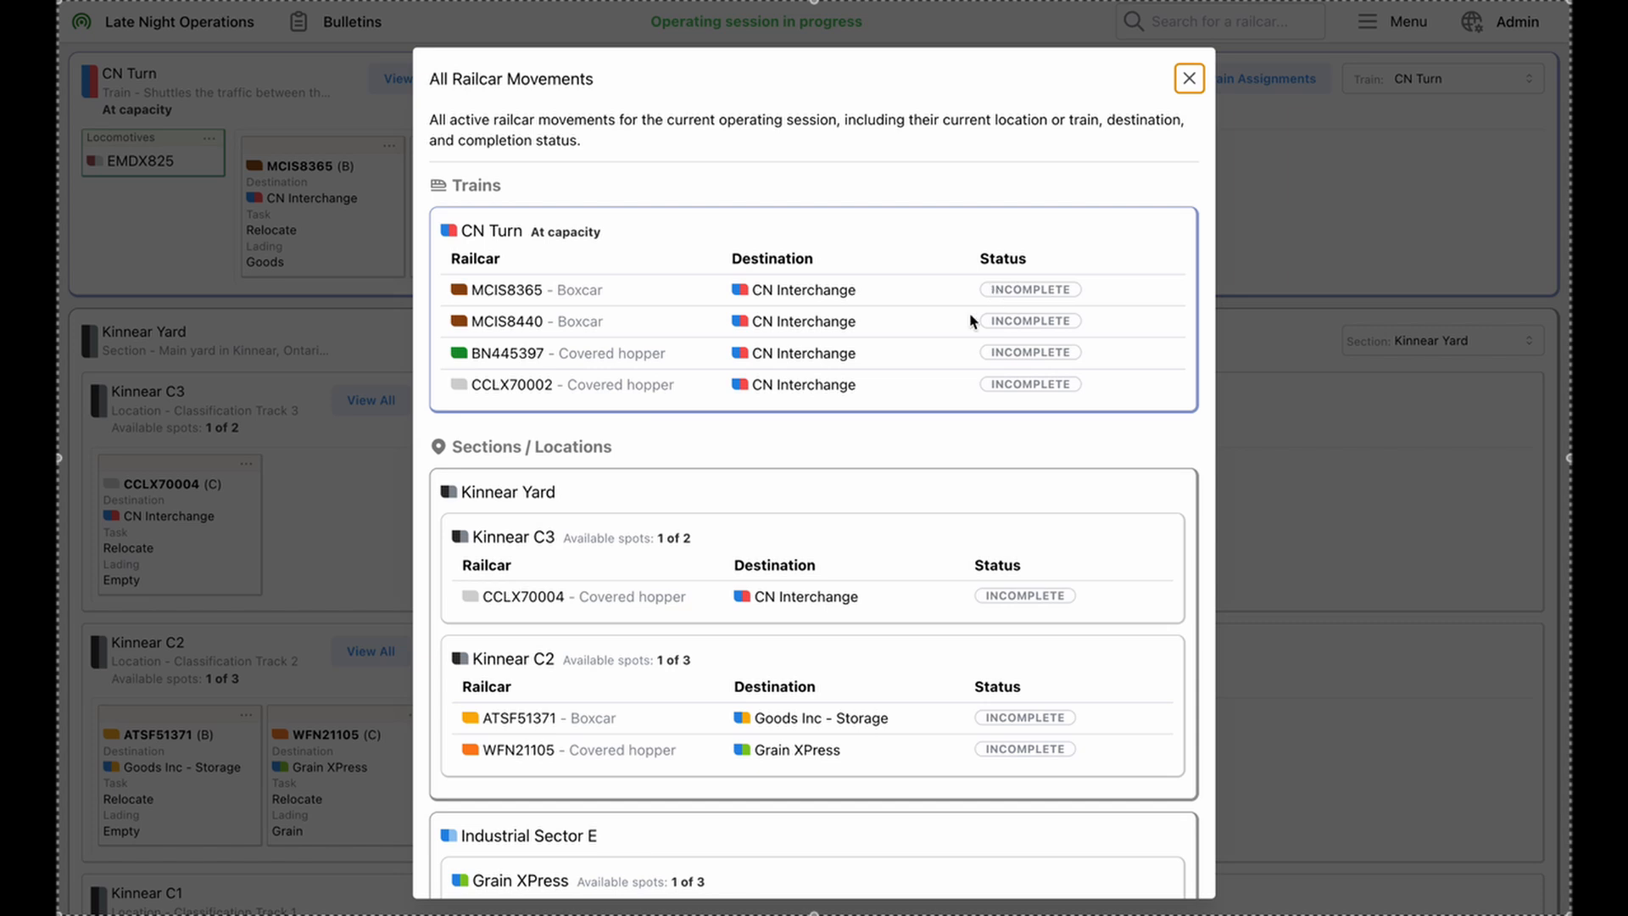
{"action": "scroll", "coordinate": [835, 589], "scroll_direction": "down", "scroll_amount": 5}
{"action": "scroll", "coordinate": [835, 589], "scroll_direction": "down", "scroll_amount": 4}
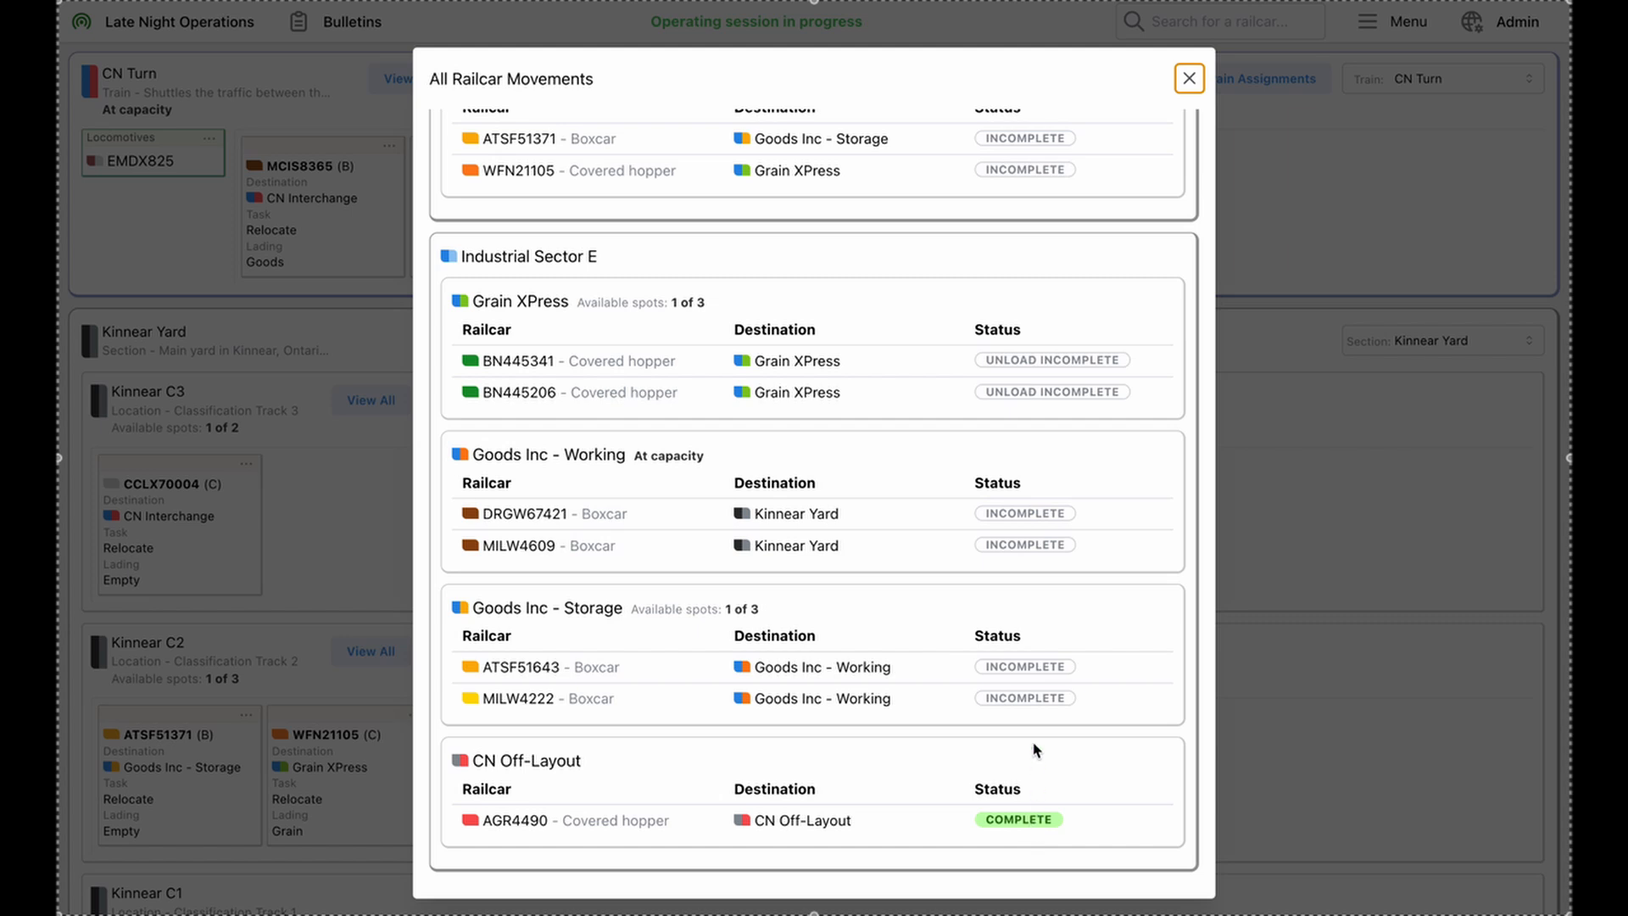
{"action": "scroll", "coordinate": [1031, 679], "scroll_direction": "up", "scroll_amount": 4}
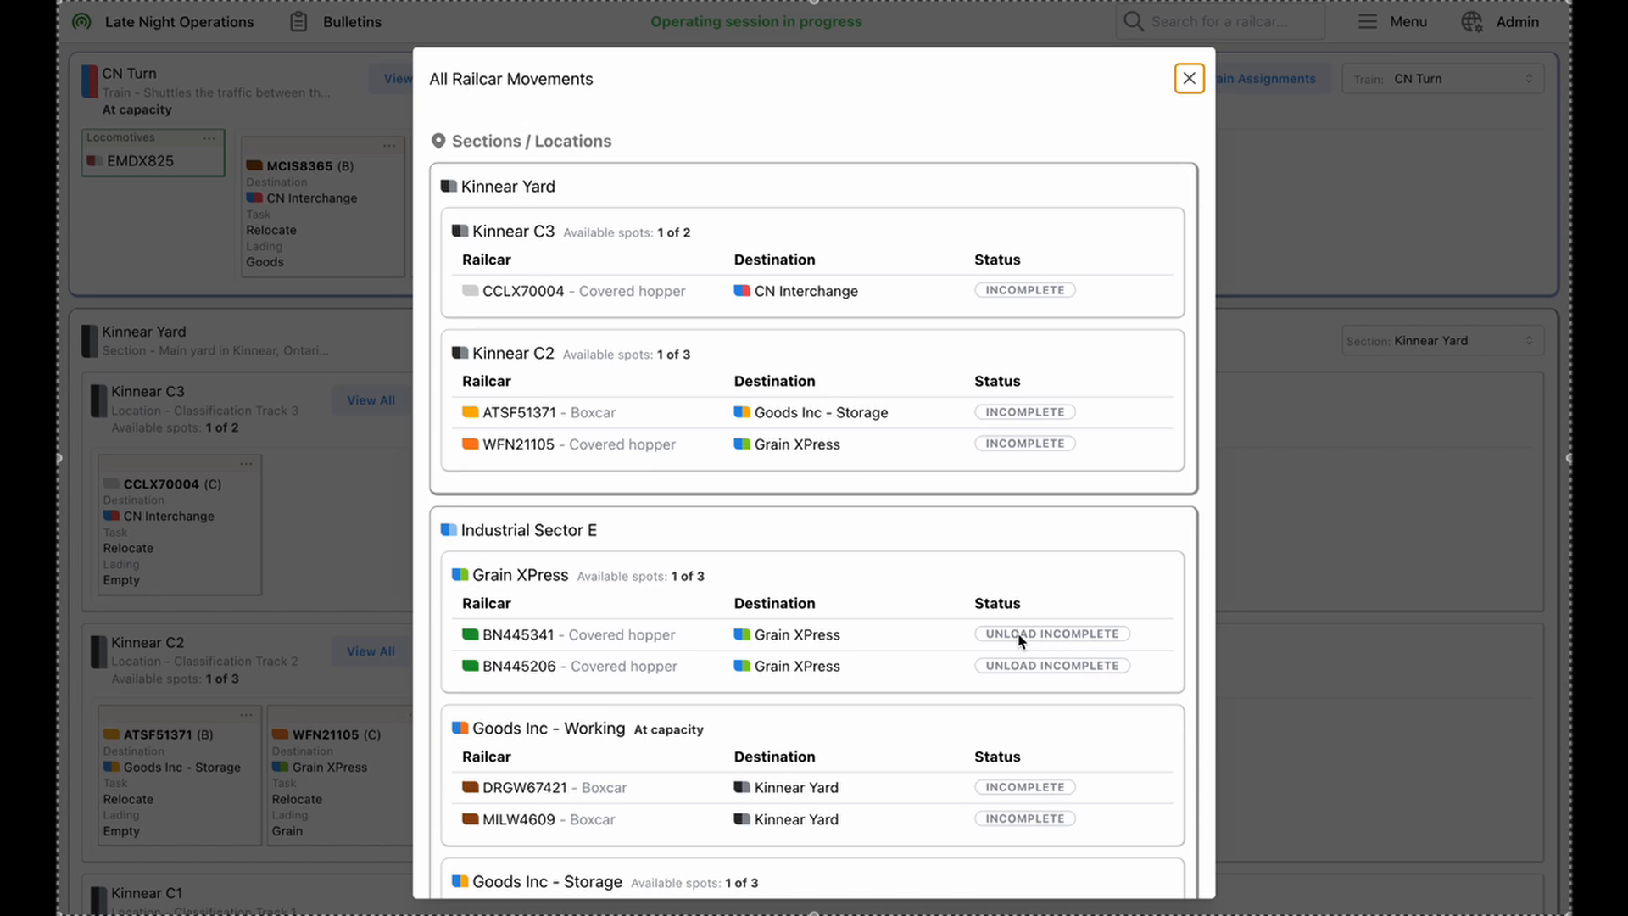
{"action": "scroll", "coordinate": [1020, 640], "scroll_direction": "up", "scroll_amount": 5}
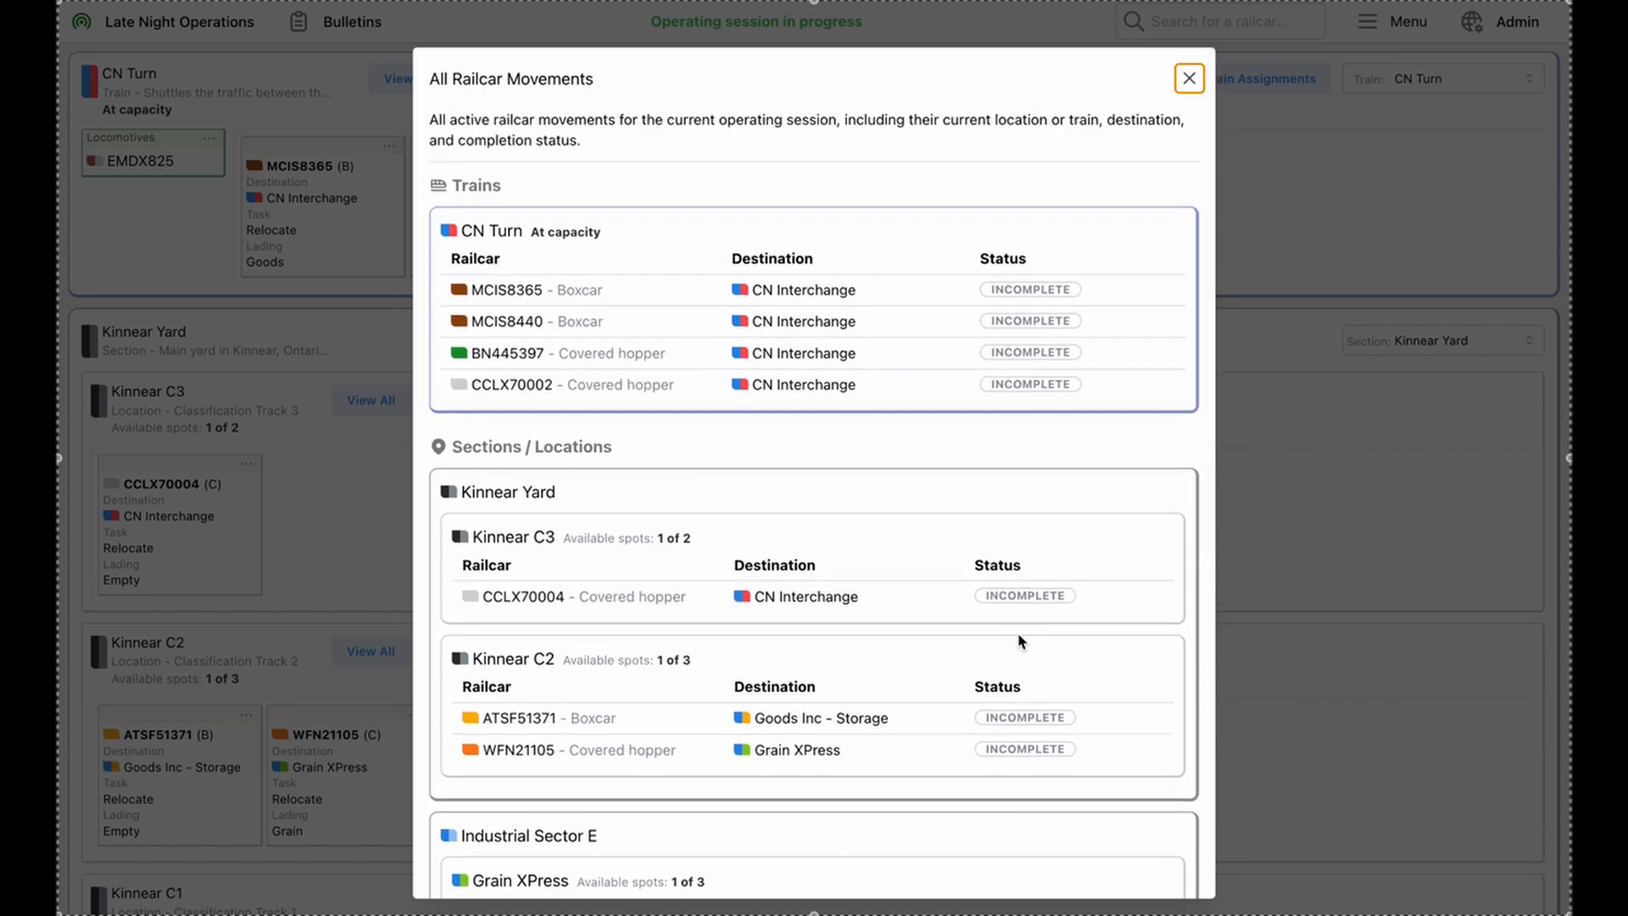
{"action": "scroll", "coordinate": [1020, 640], "scroll_direction": "down", "scroll_amount": 7}
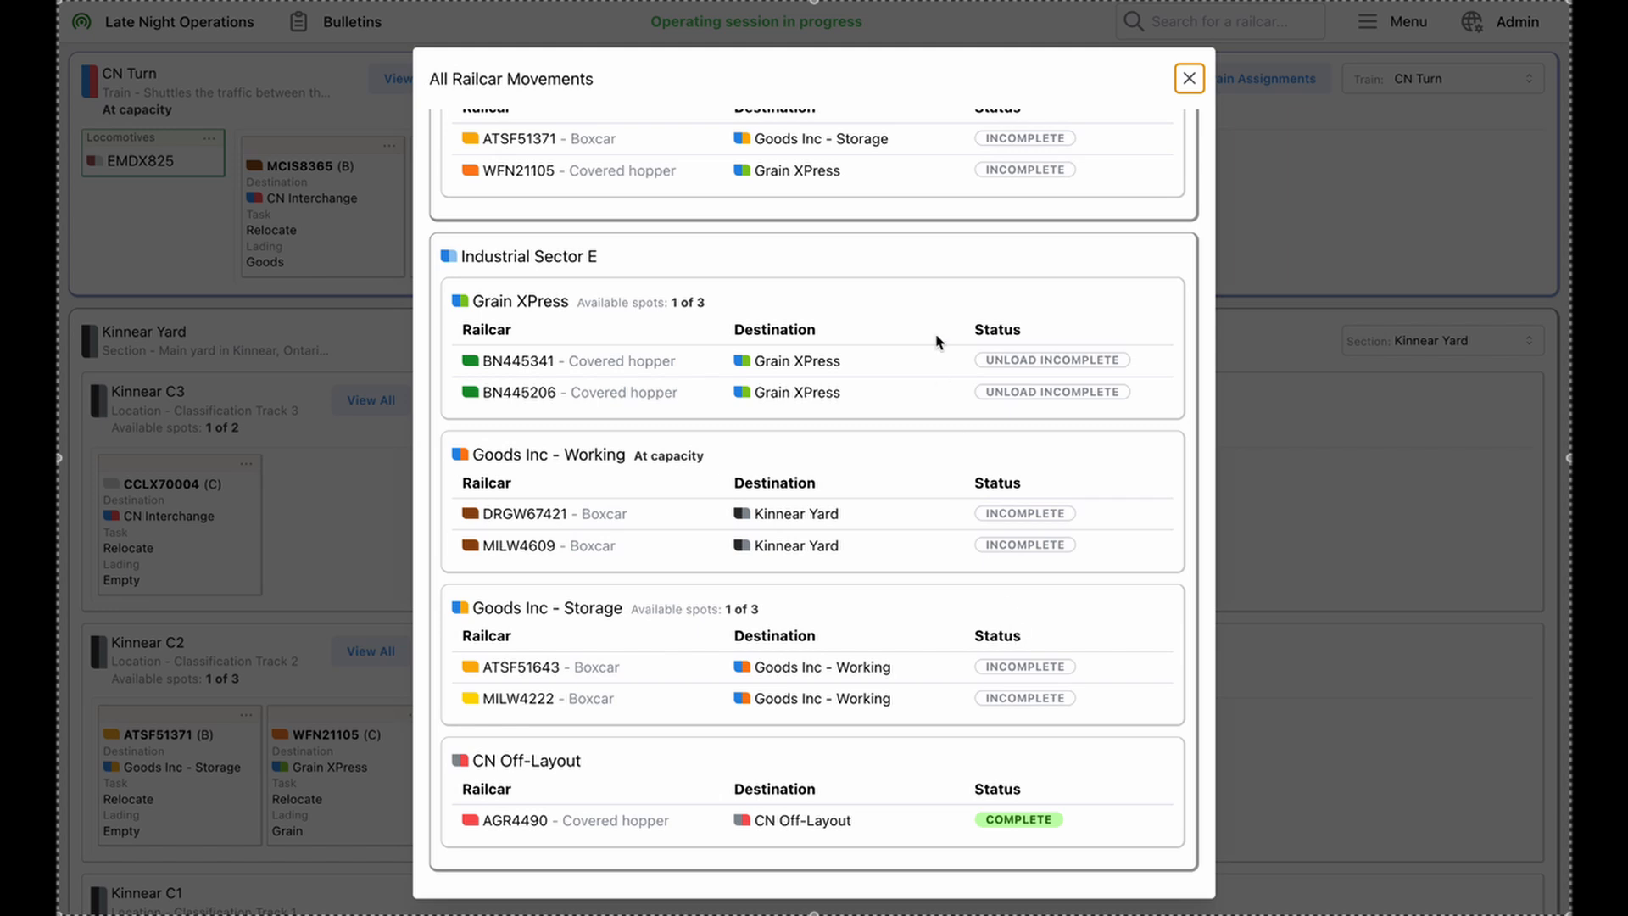
{"action": "scroll", "coordinate": [936, 342], "scroll_direction": "up", "scroll_amount": 7}
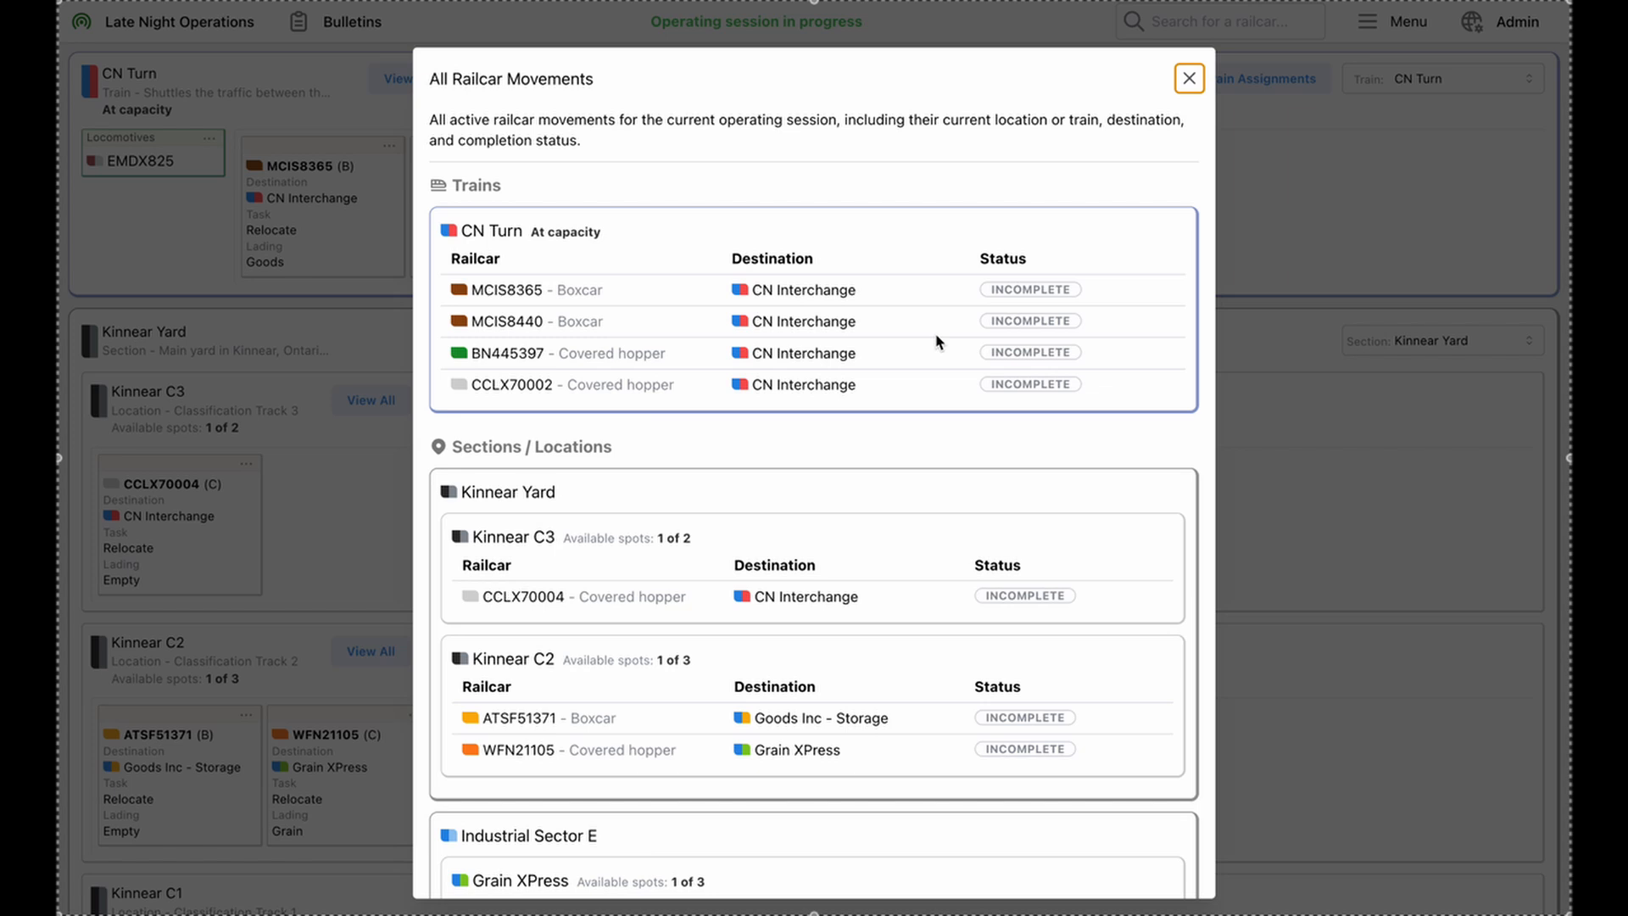
{"action": "key", "text": "Escape"}
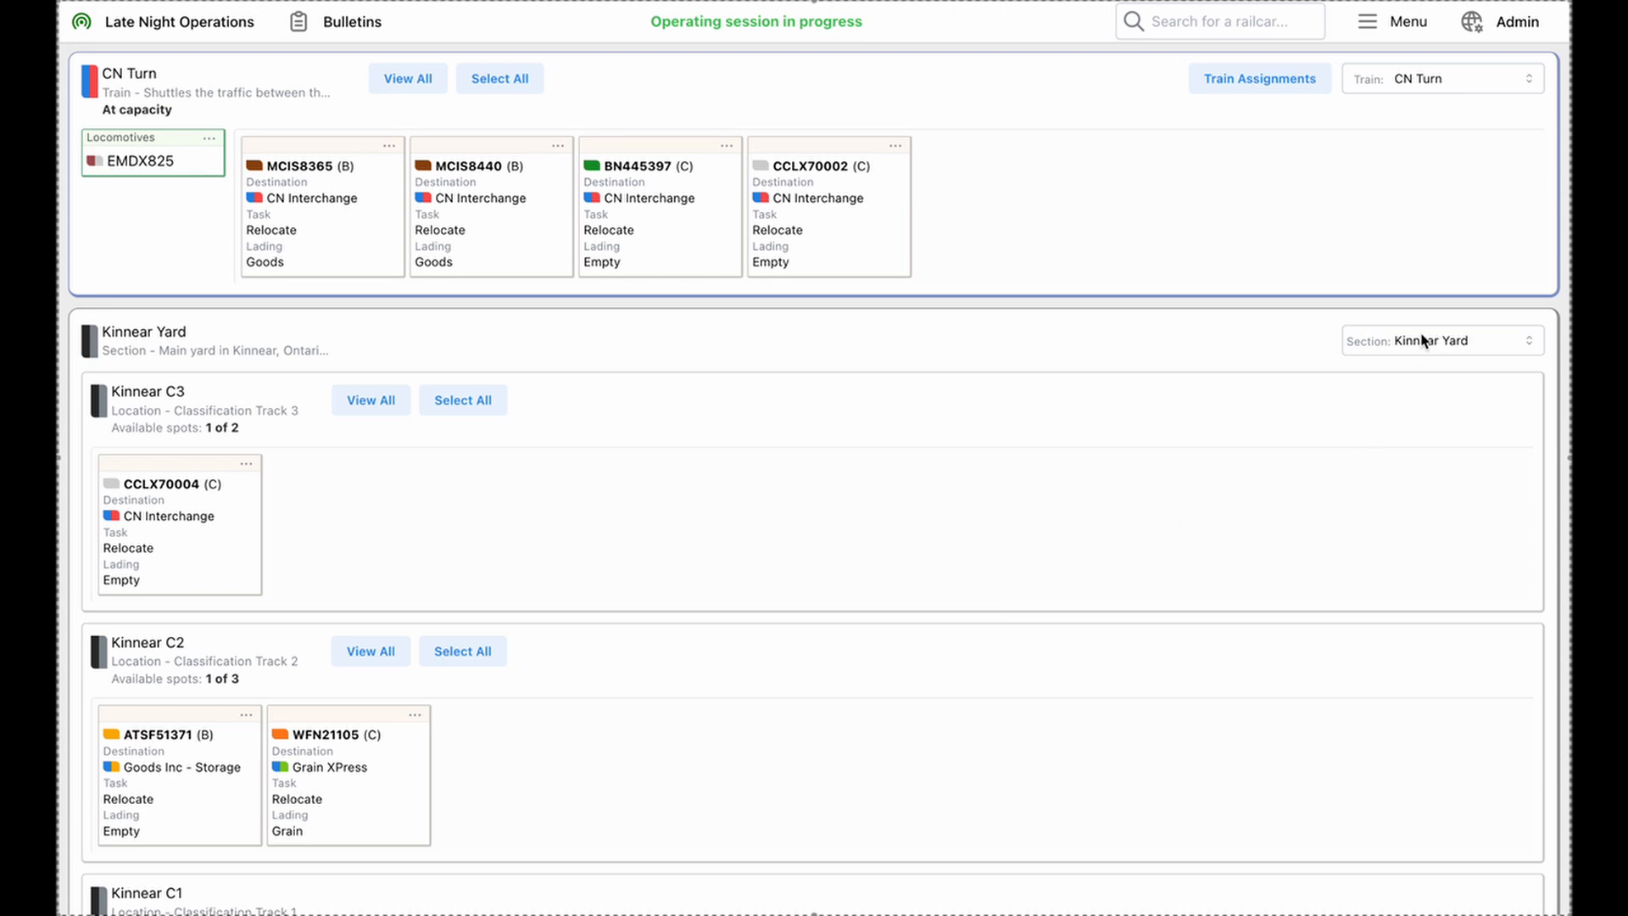
Switch the displayed train from CN Turn to Kinnear Switcher
{"action": "scroll", "coordinate": [703, 636], "scroll_direction": "down", "scroll_amount": 3}
{"action": "scroll", "coordinate": [703, 636], "scroll_direction": "up", "scroll_amount": 3}
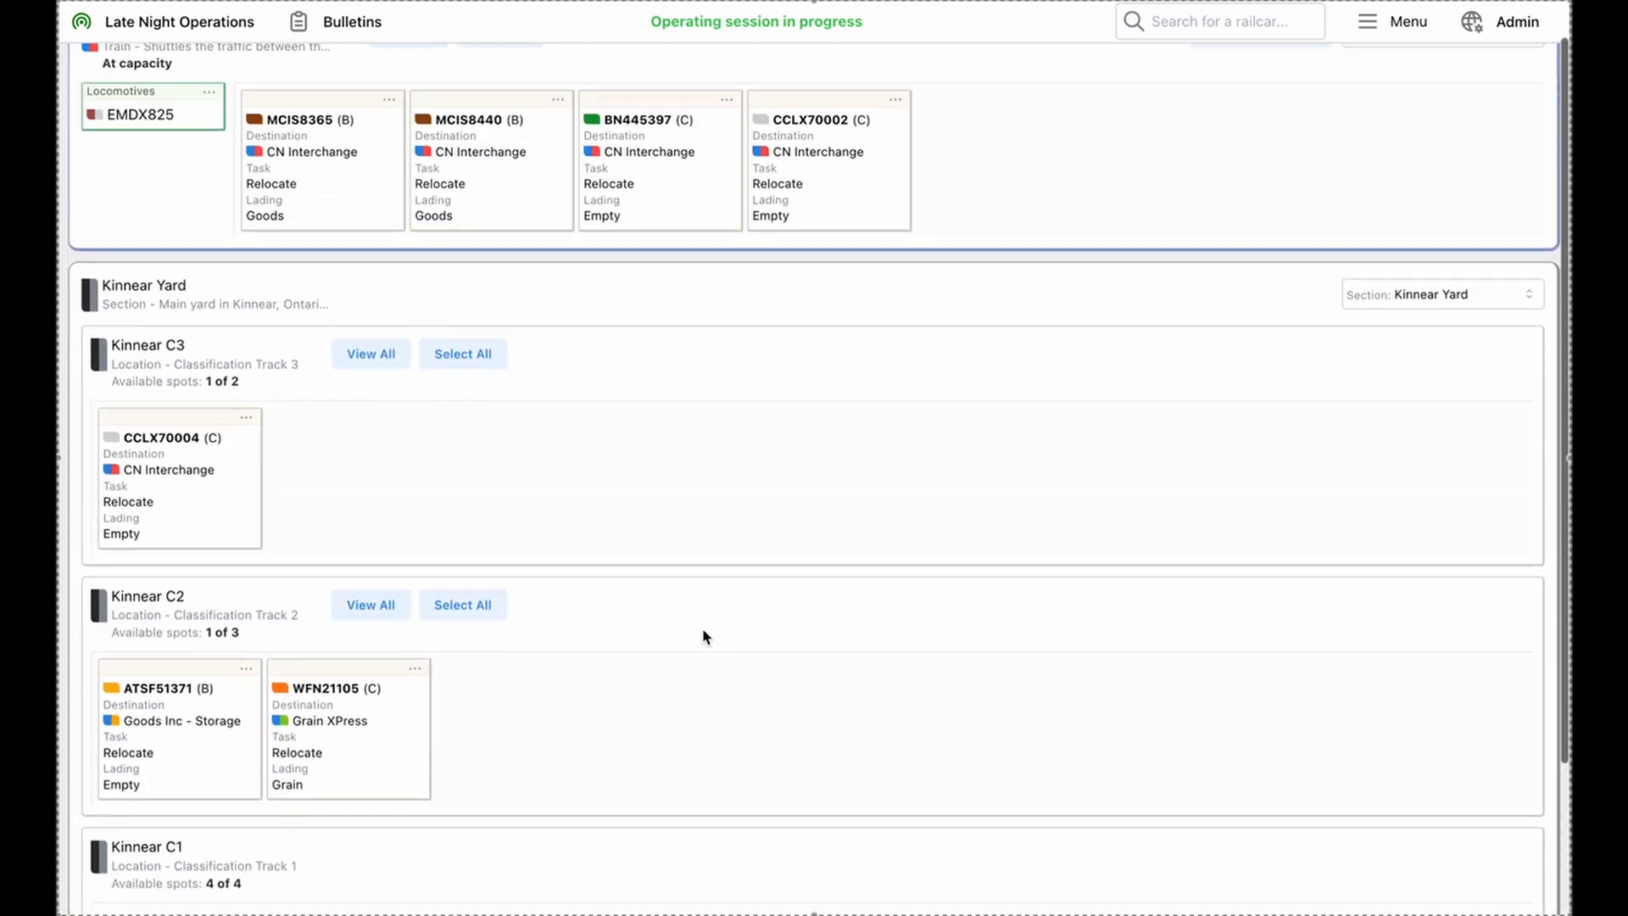
{"action": "left_click", "coordinate": [1441, 78]}
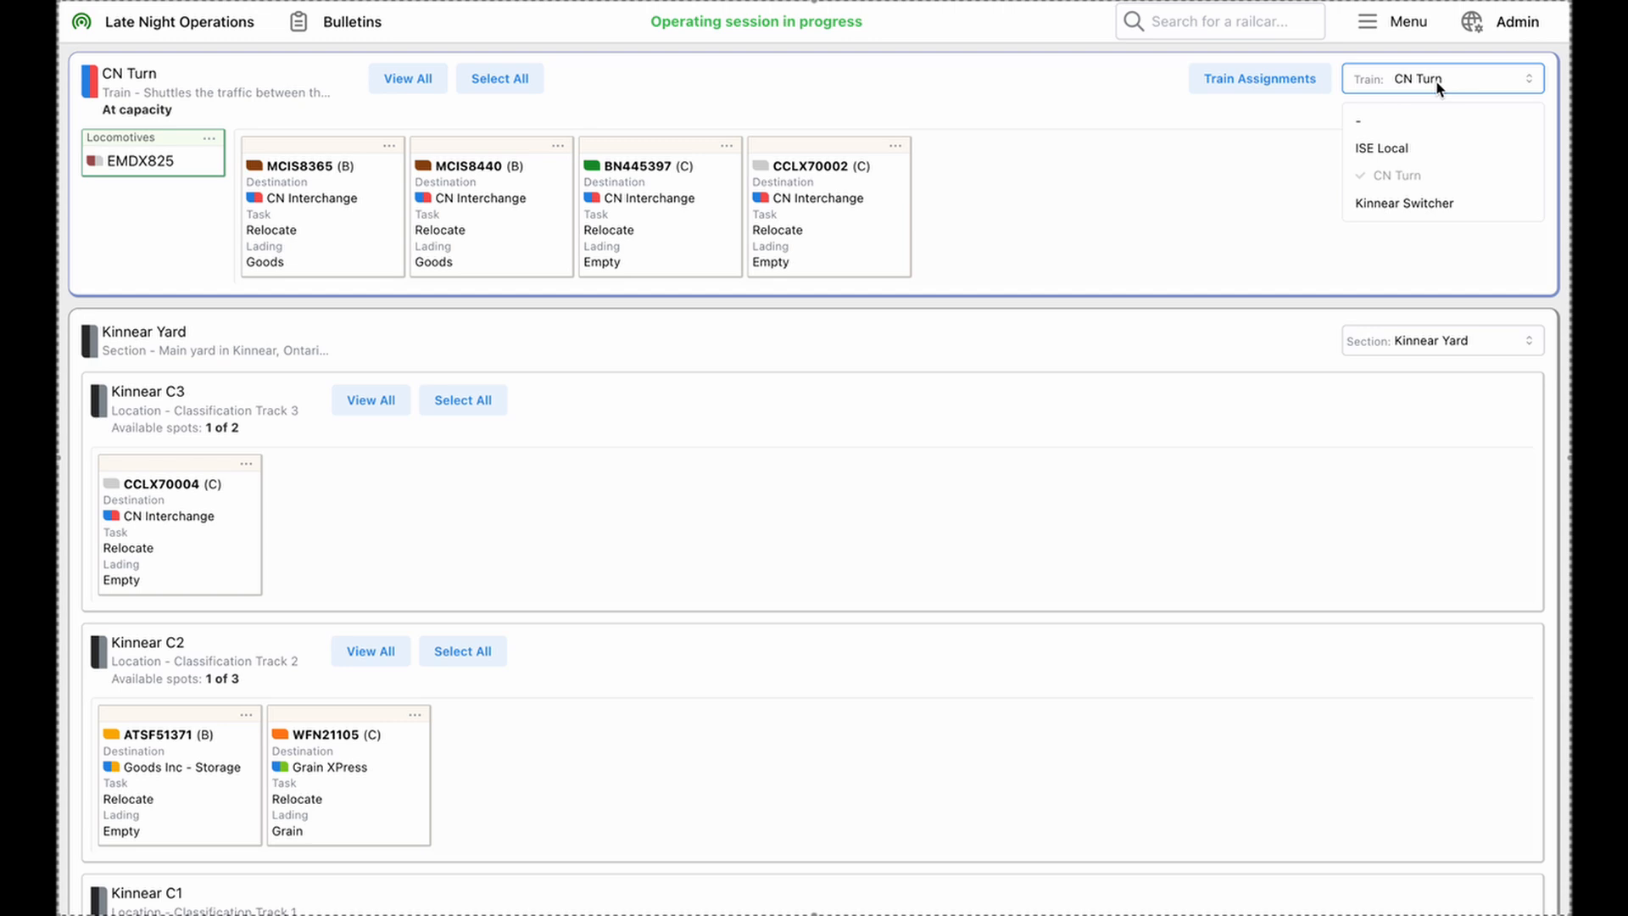
{"action": "left_click", "coordinate": [1405, 203]}
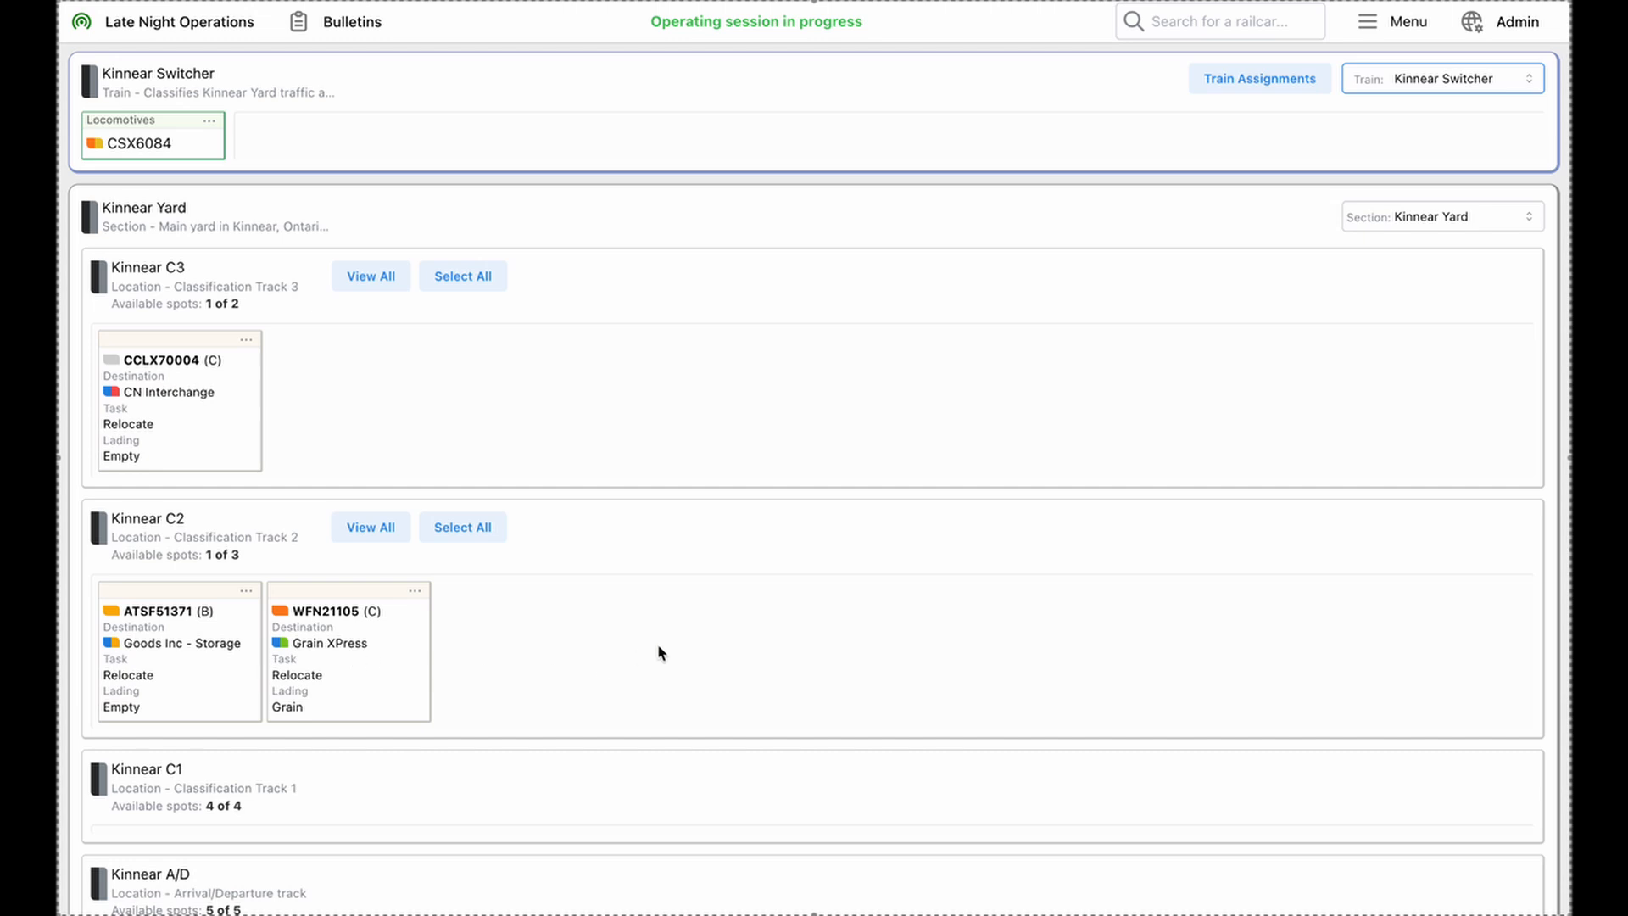
Show the next destination on the railcar cards in Kinnear Yard, and hide it again
{"action": "left_click", "coordinate": [1385, 31]}
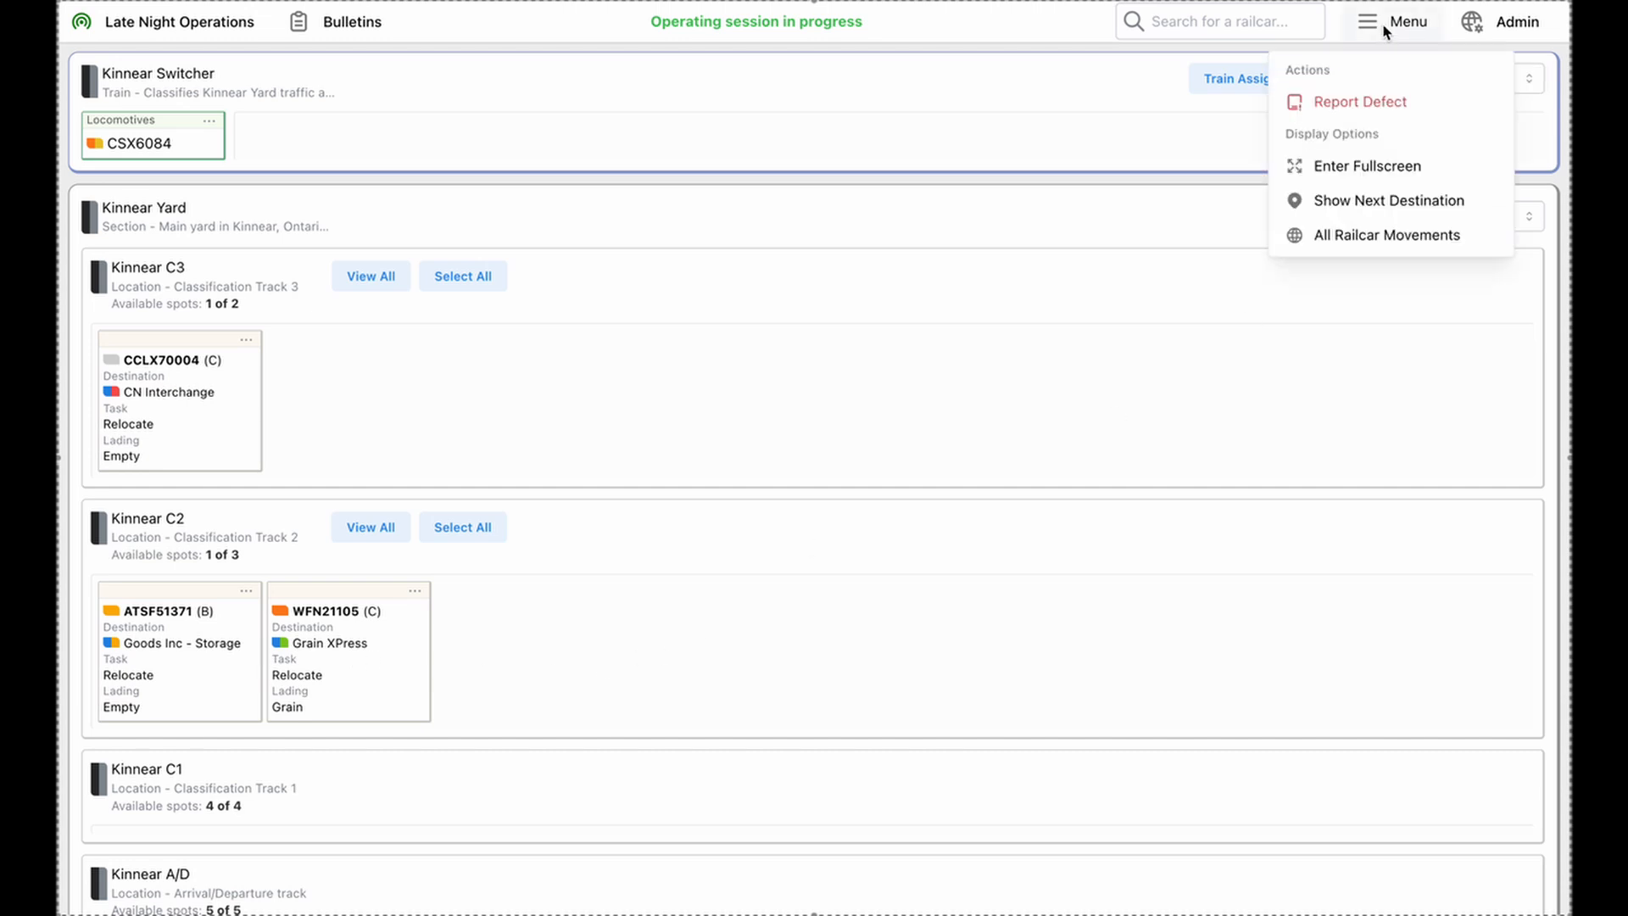
{"action": "left_click", "coordinate": [1339, 204]}
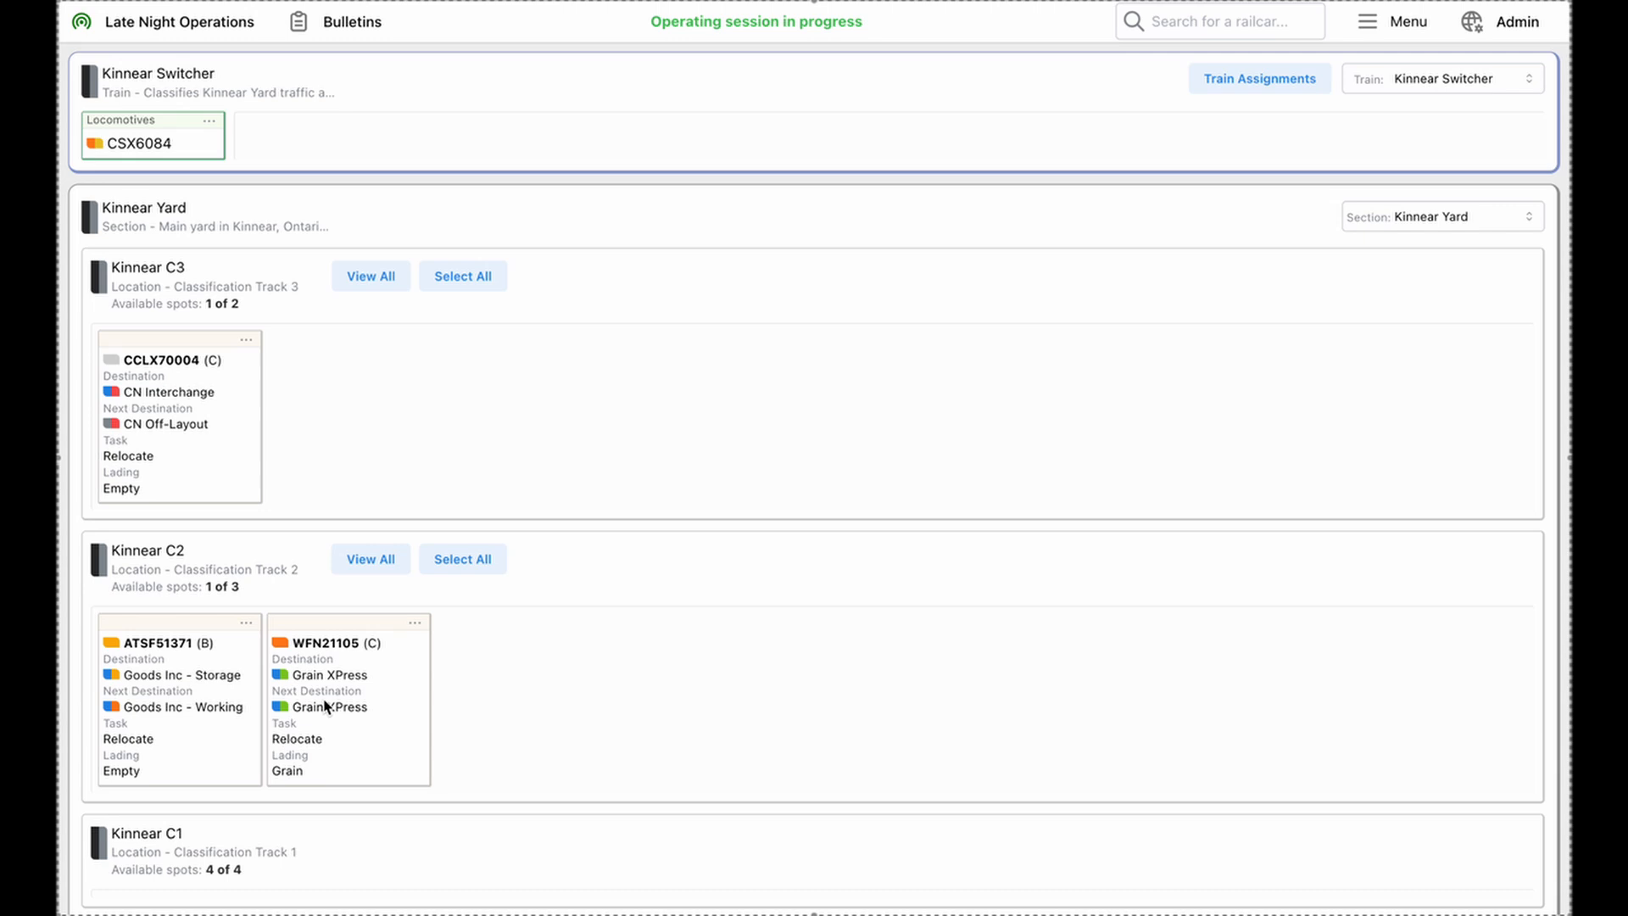
{"action": "left_click", "coordinate": [1395, 34]}
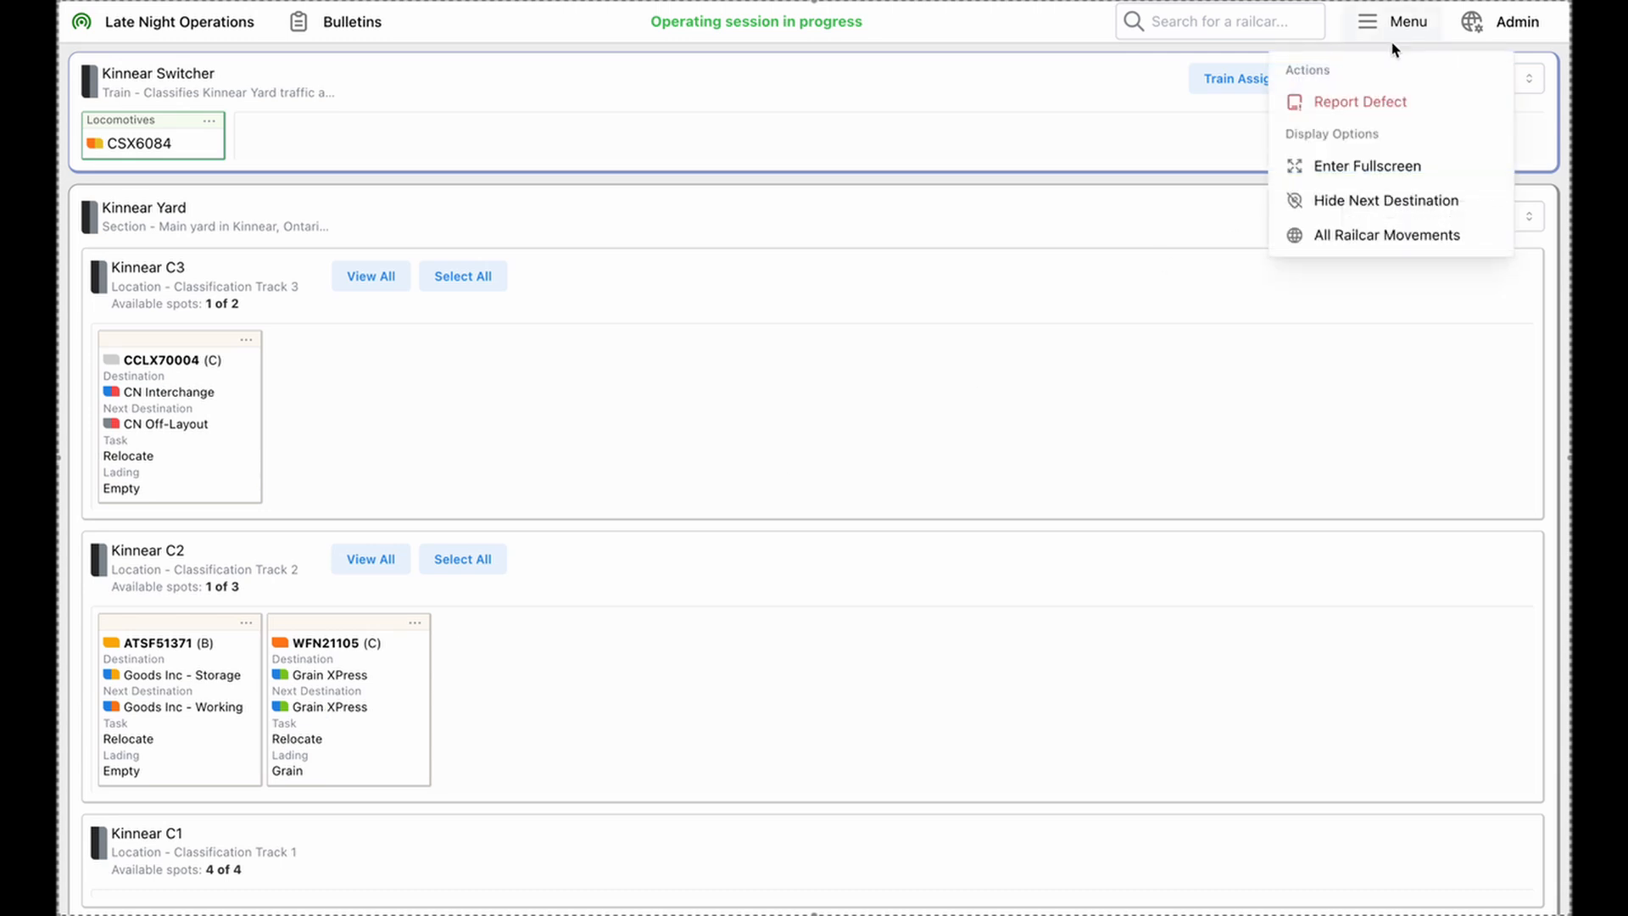
{"action": "left_click", "coordinate": [1347, 208]}
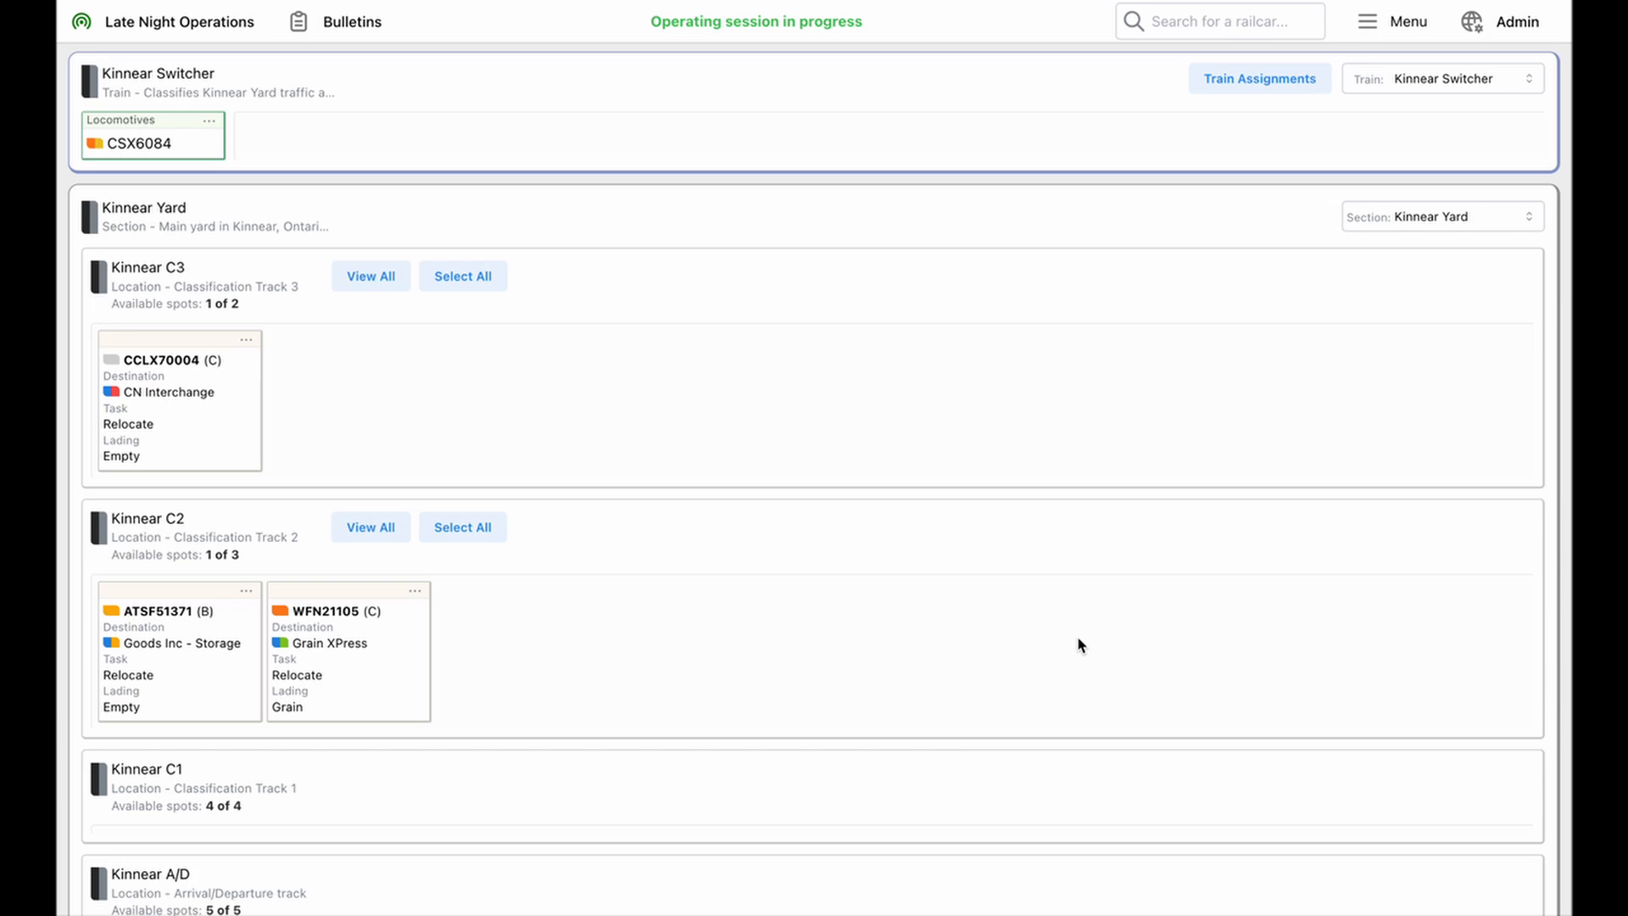
Switch the section below the Kinnear Switcher to Industrial Sector E, and return to the admin area's operating sessions
{"action": "left_click", "coordinate": [1430, 225]}
{"action": "left_click", "coordinate": [1391, 314]}
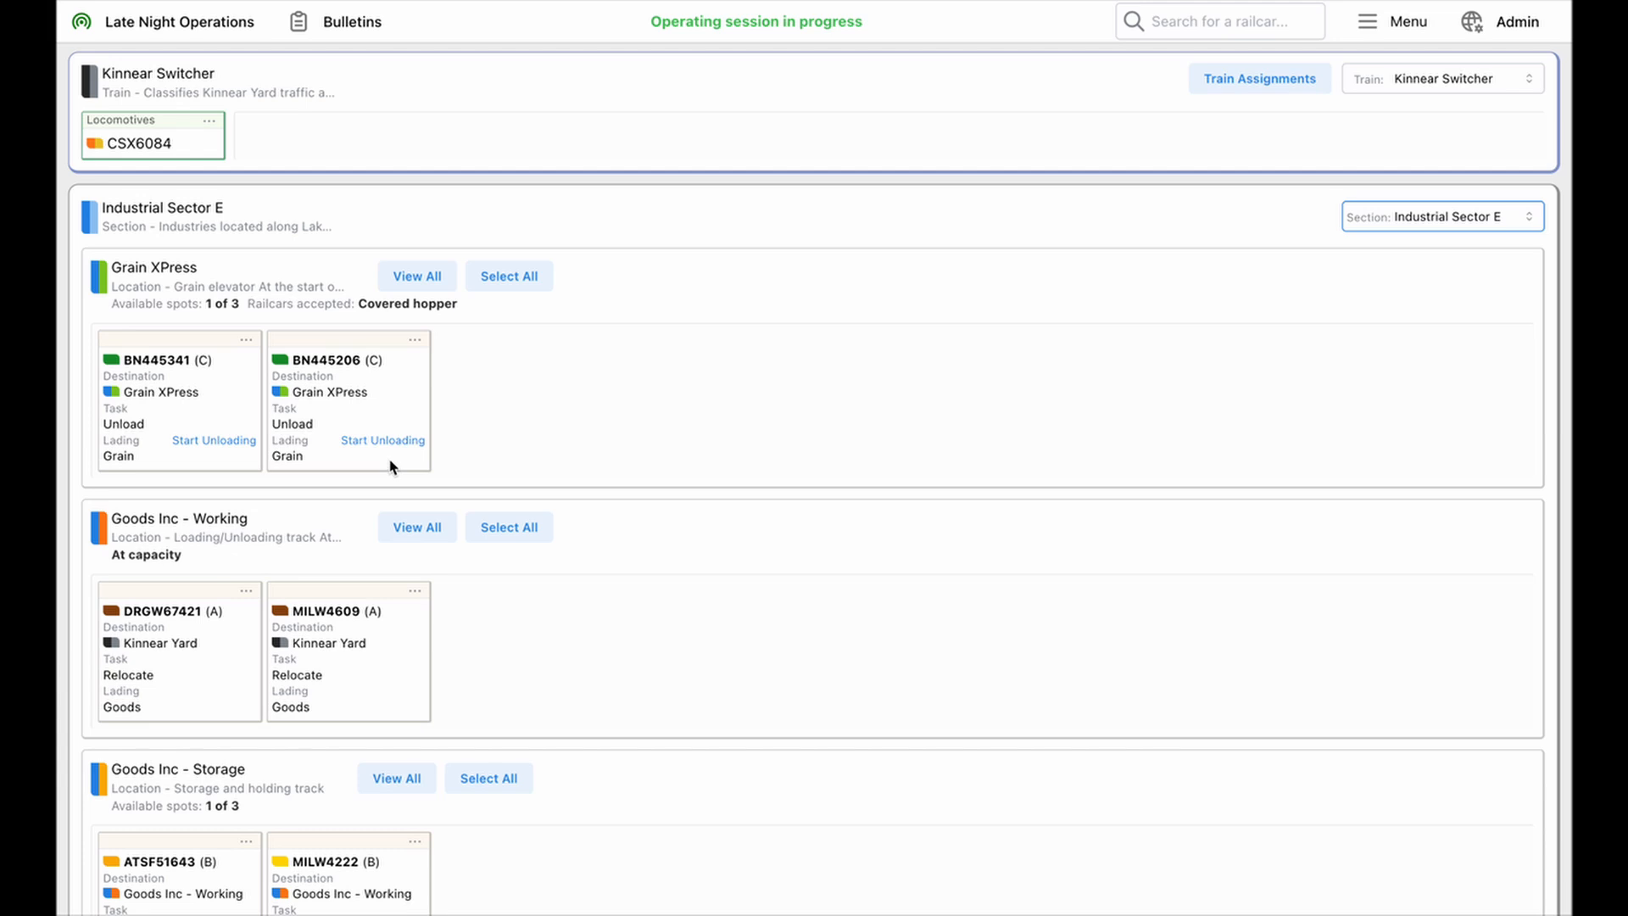
{"action": "left_click", "coordinate": [1475, 22]}
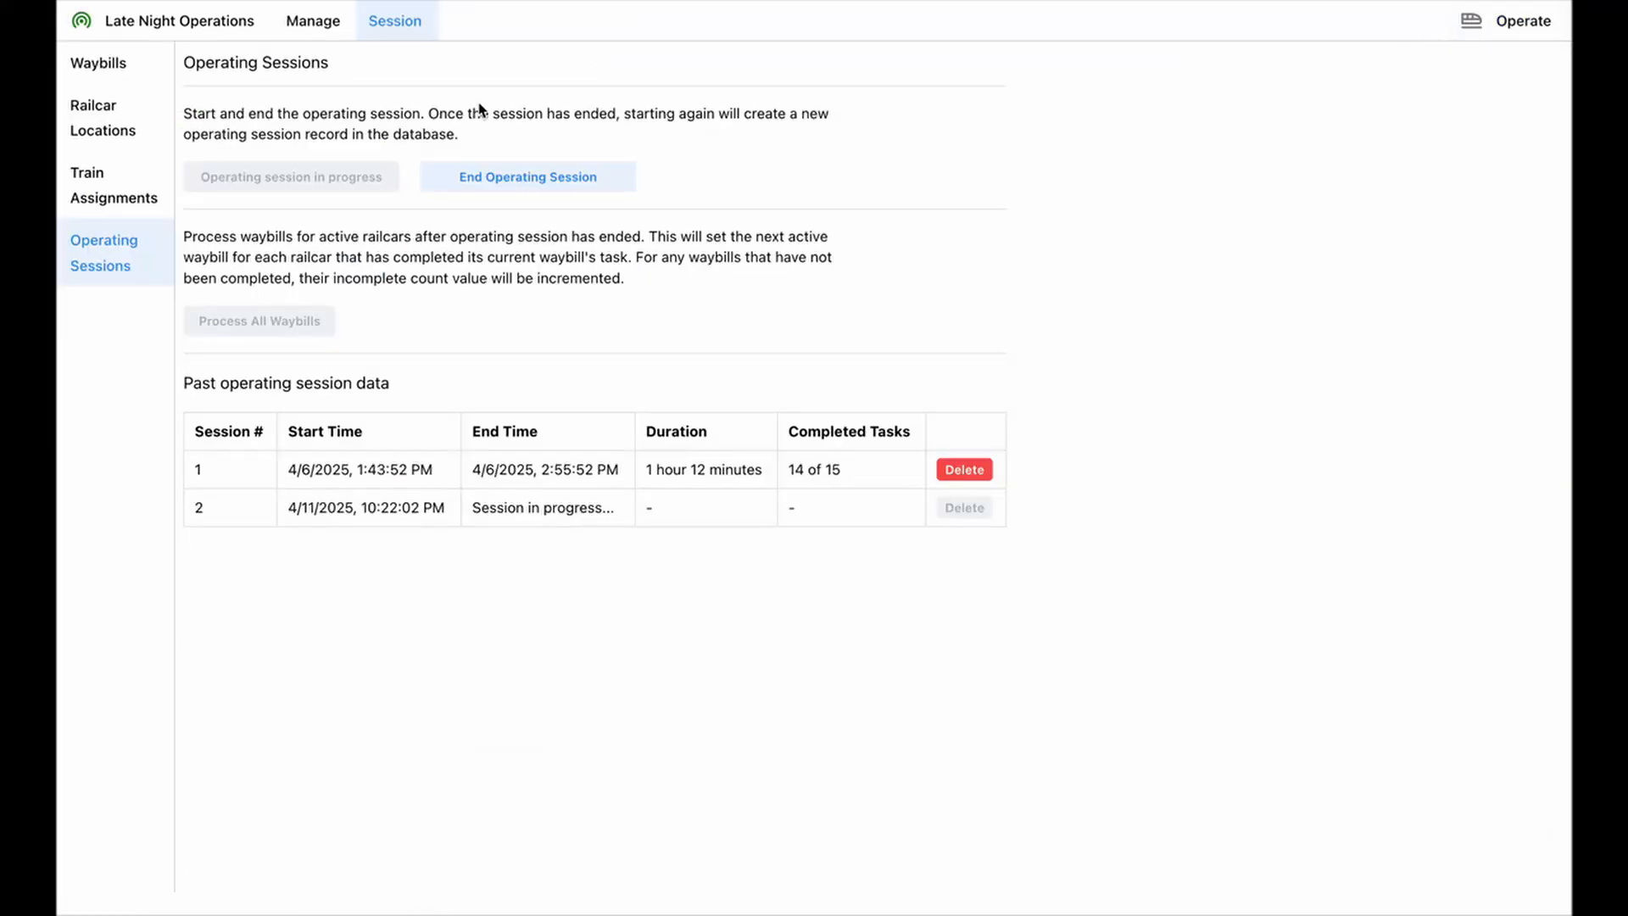
Review the waybills of railcar BN445341 in the admin area, and return to the operations view
{"action": "left_click", "coordinate": [130, 73]}
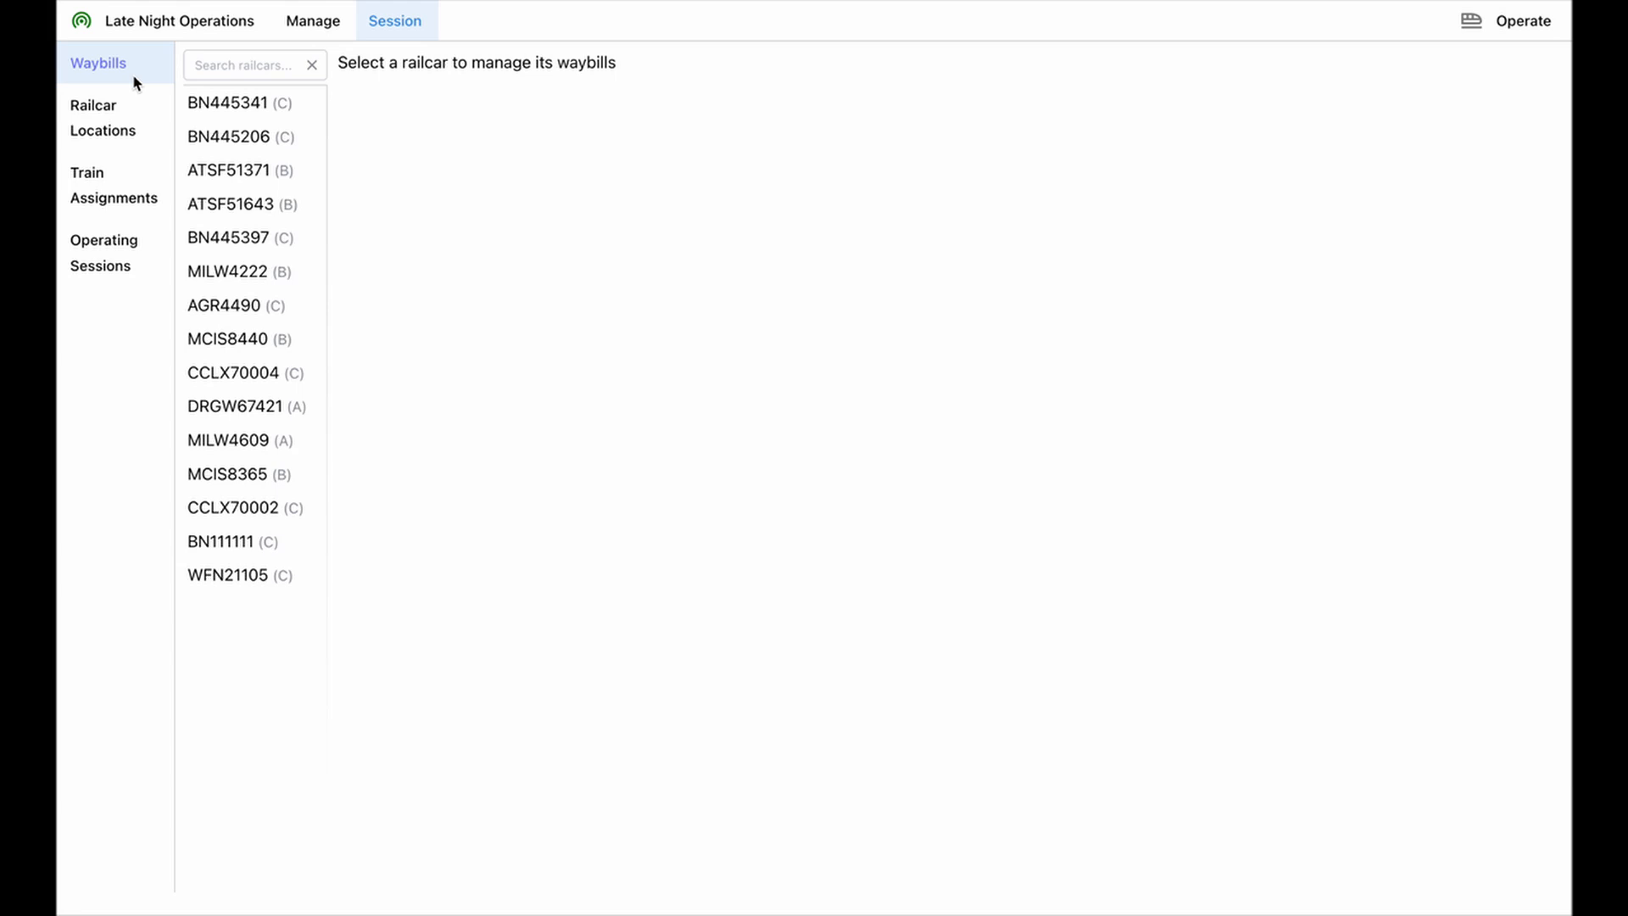
{"action": "left_click", "coordinate": [226, 104]}
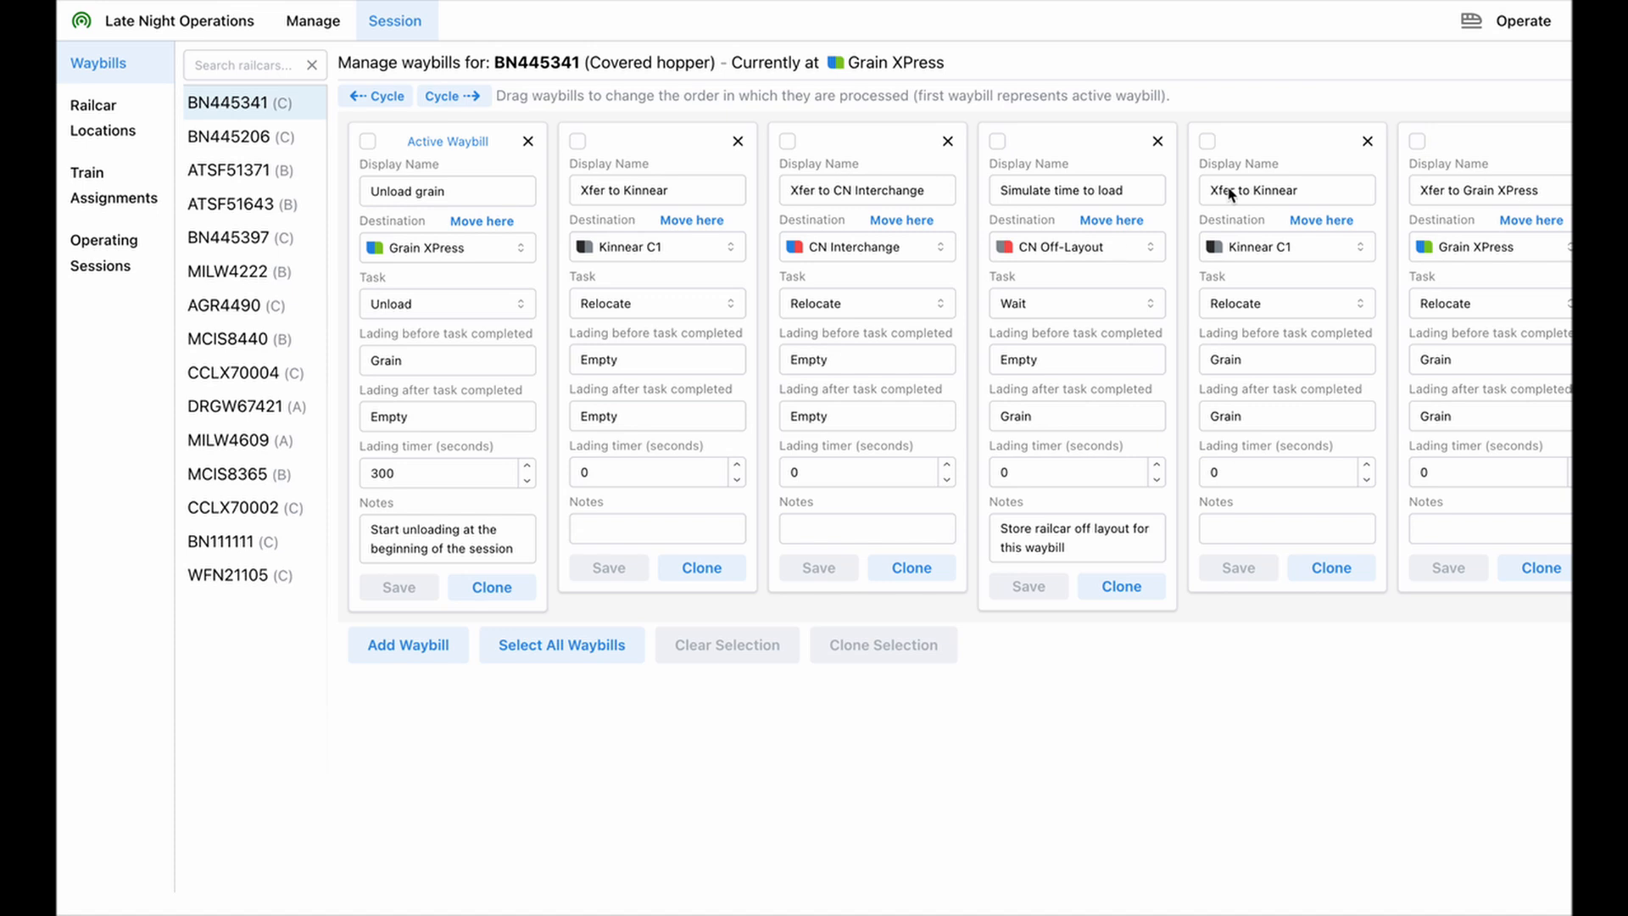
{"action": "left_click", "coordinate": [1520, 26]}
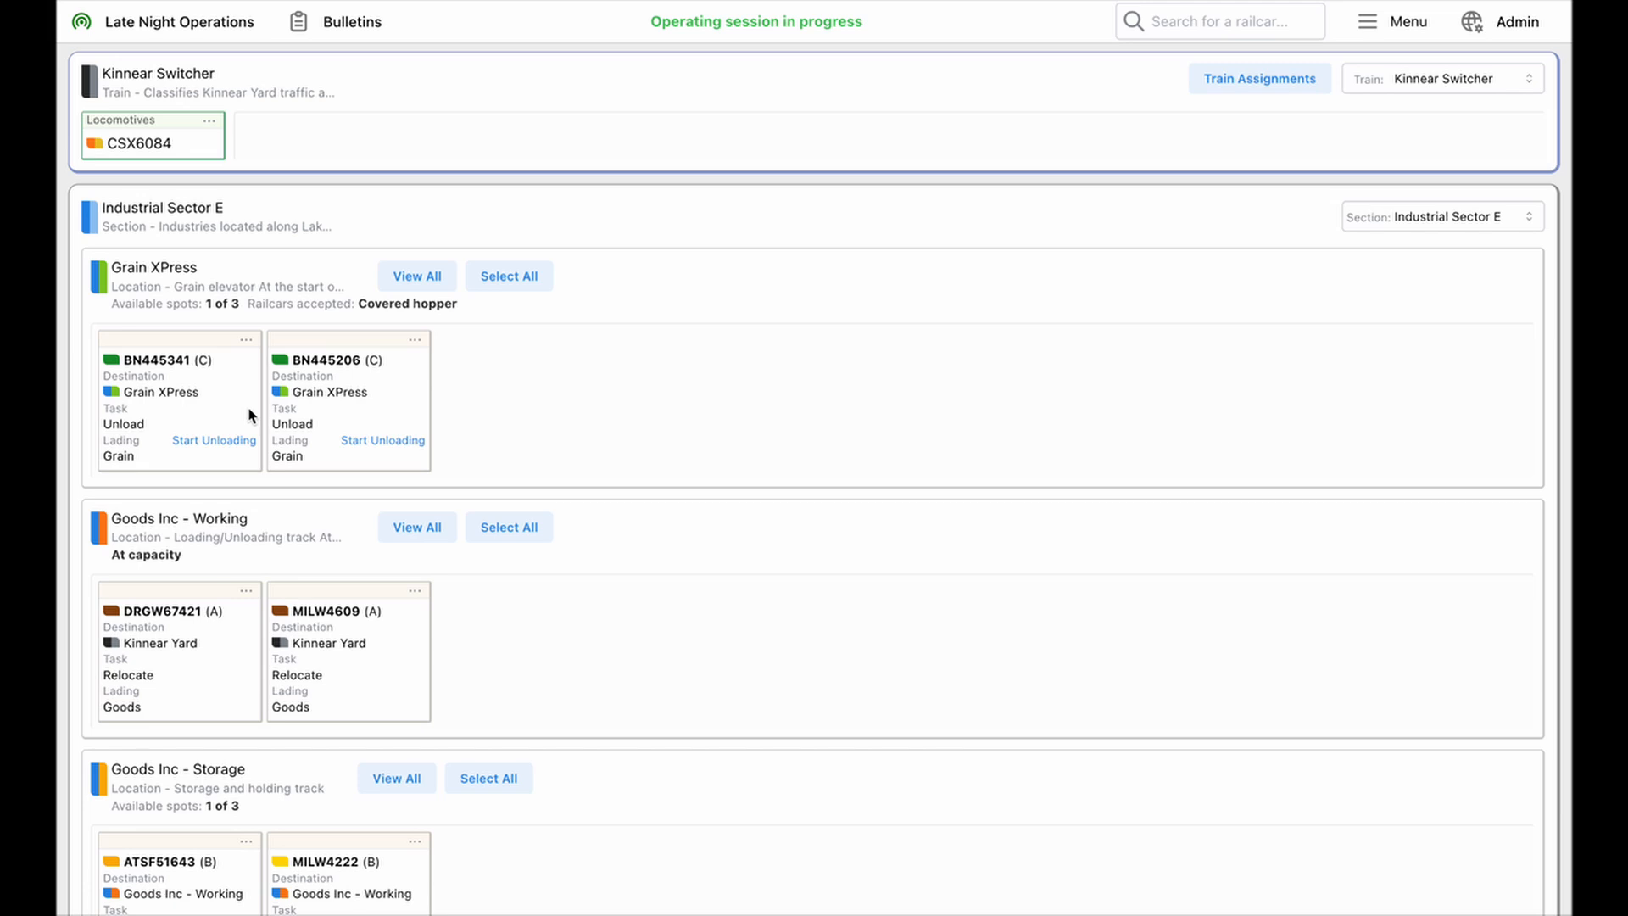
Start unloading railcars BN445341 and BN445206 at Grain XPress, and check the other locations in Industrial Sector E
{"action": "left_click", "coordinate": [202, 443]}
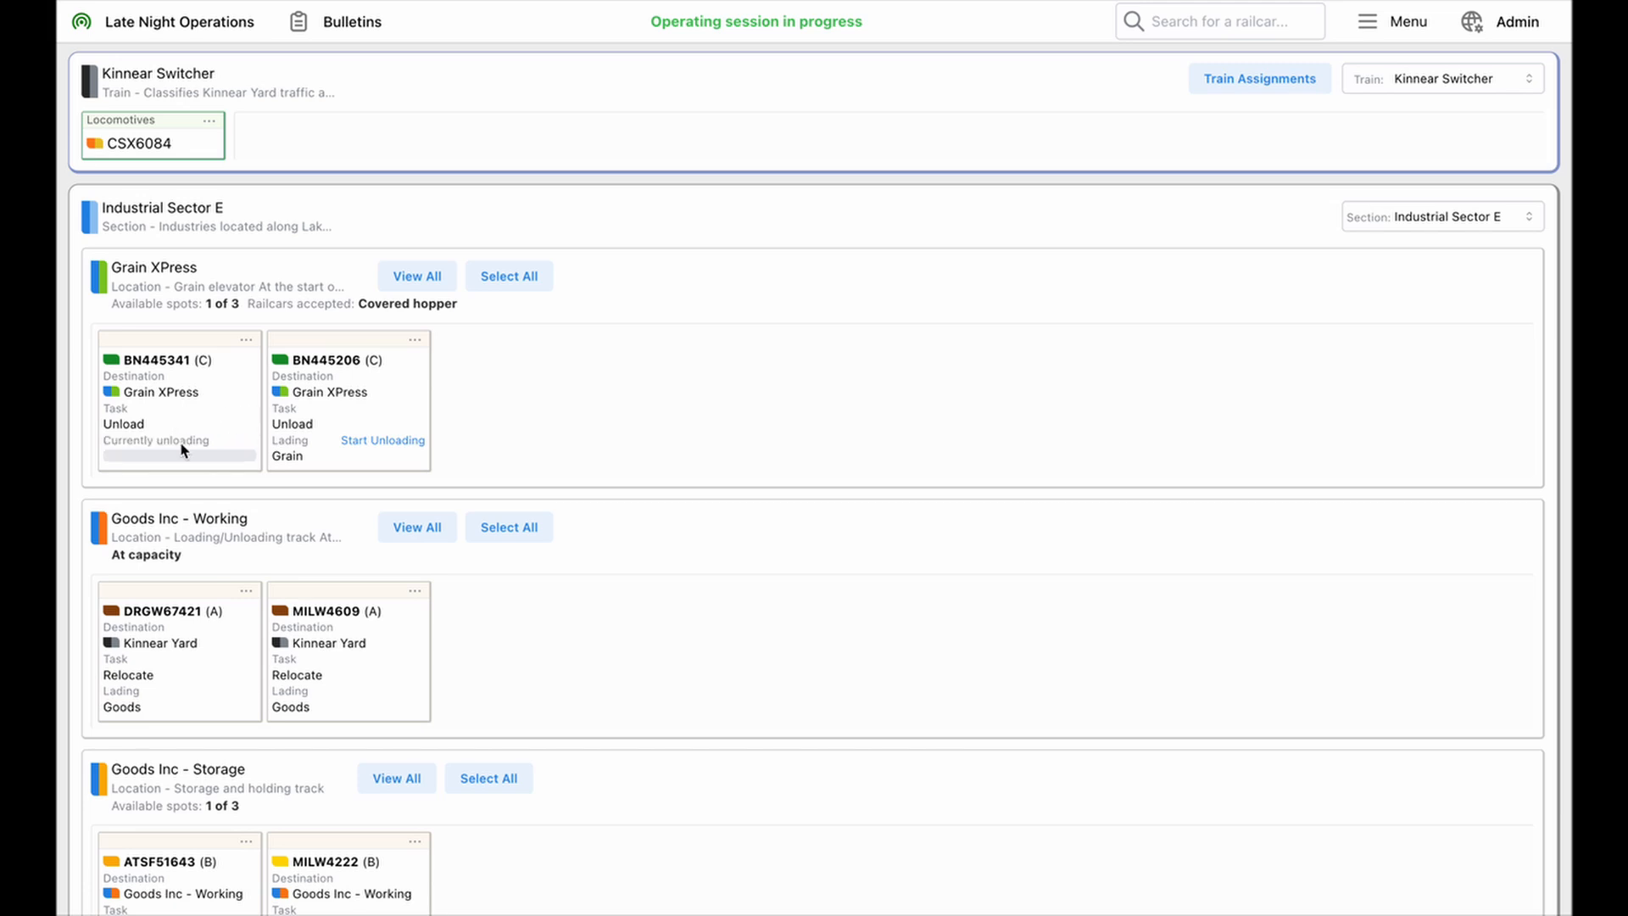
{"action": "left_click", "coordinate": [383, 441]}
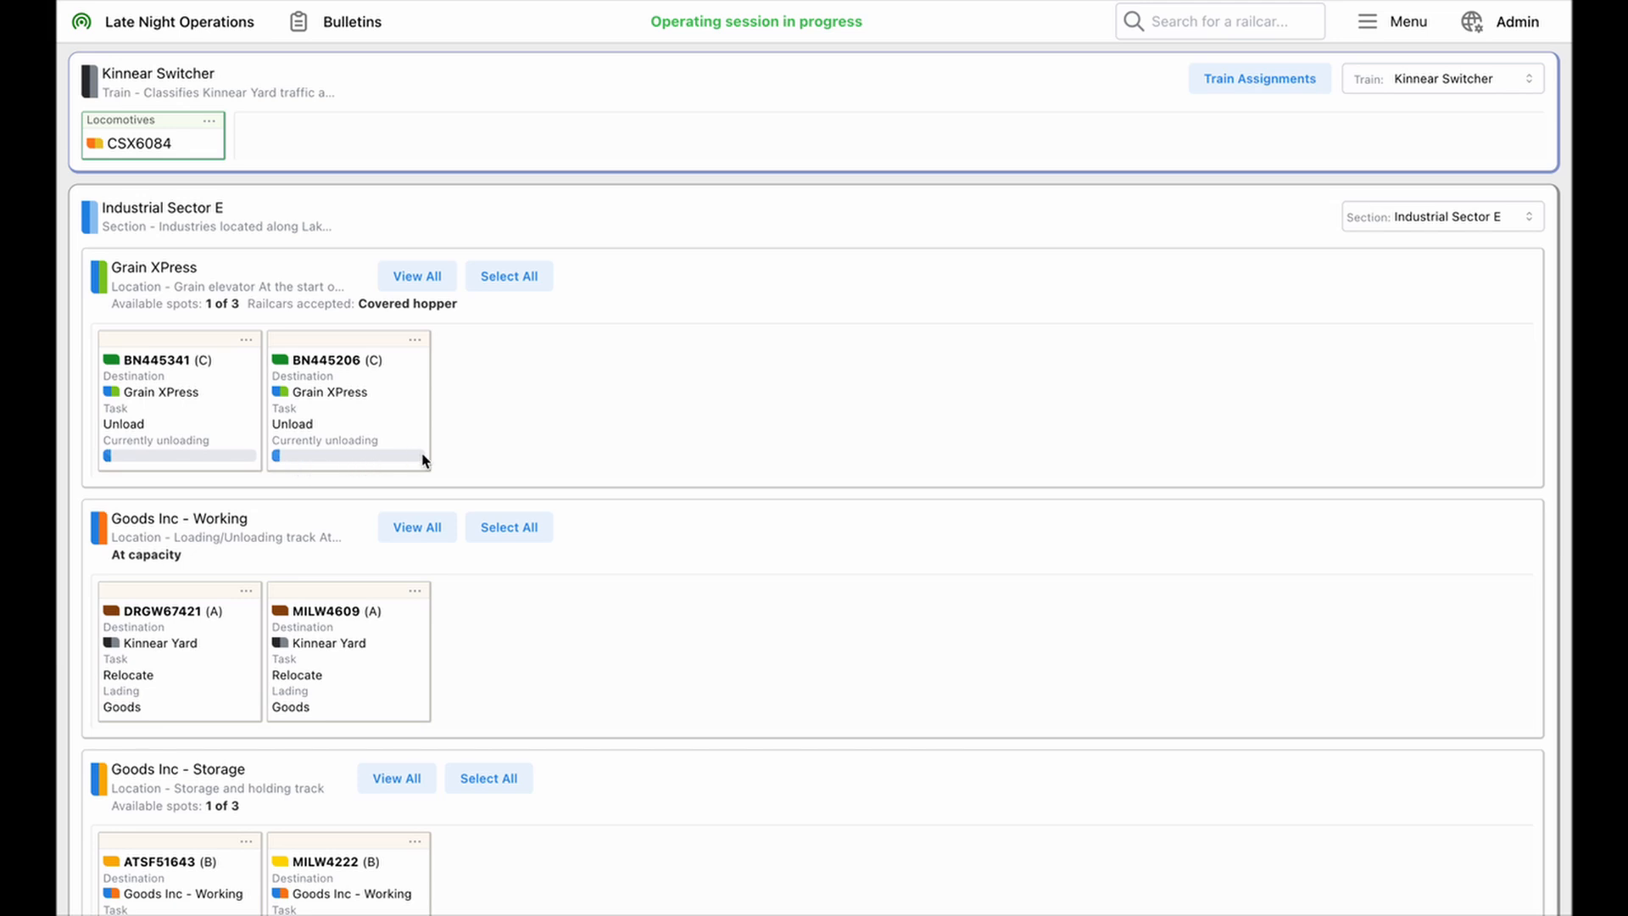
{"action": "scroll", "coordinate": [423, 460], "scroll_direction": "down", "scroll_amount": 5}
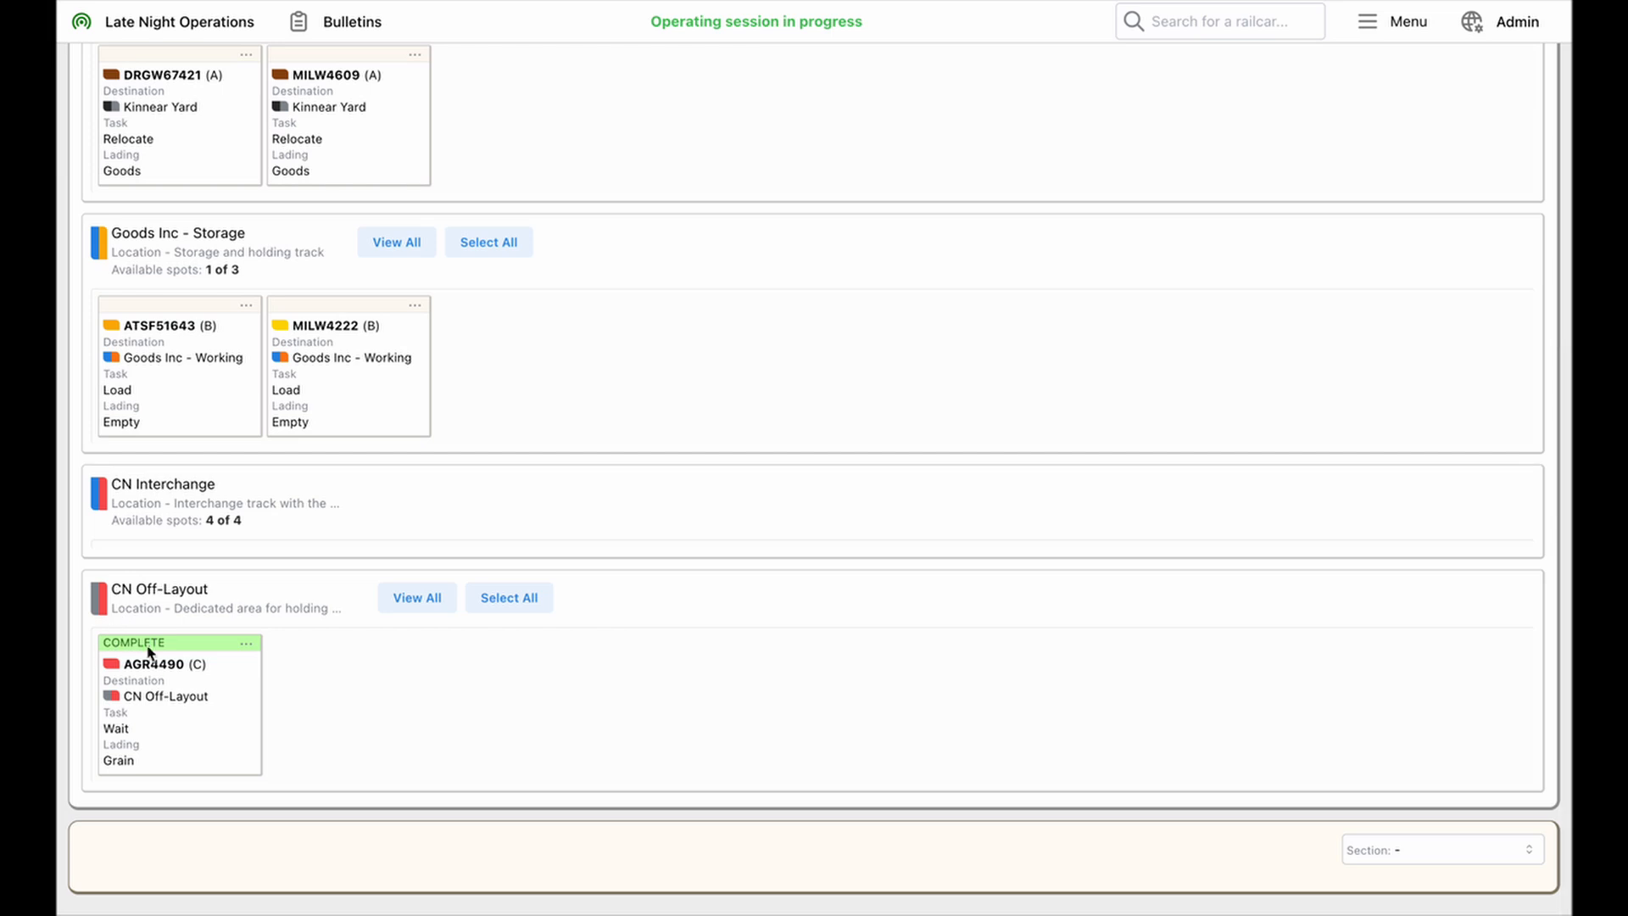
{"action": "left_click", "coordinate": [479, 242]}
{"action": "scroll", "coordinate": [476, 243], "scroll_direction": "up", "scroll_amount": 5}
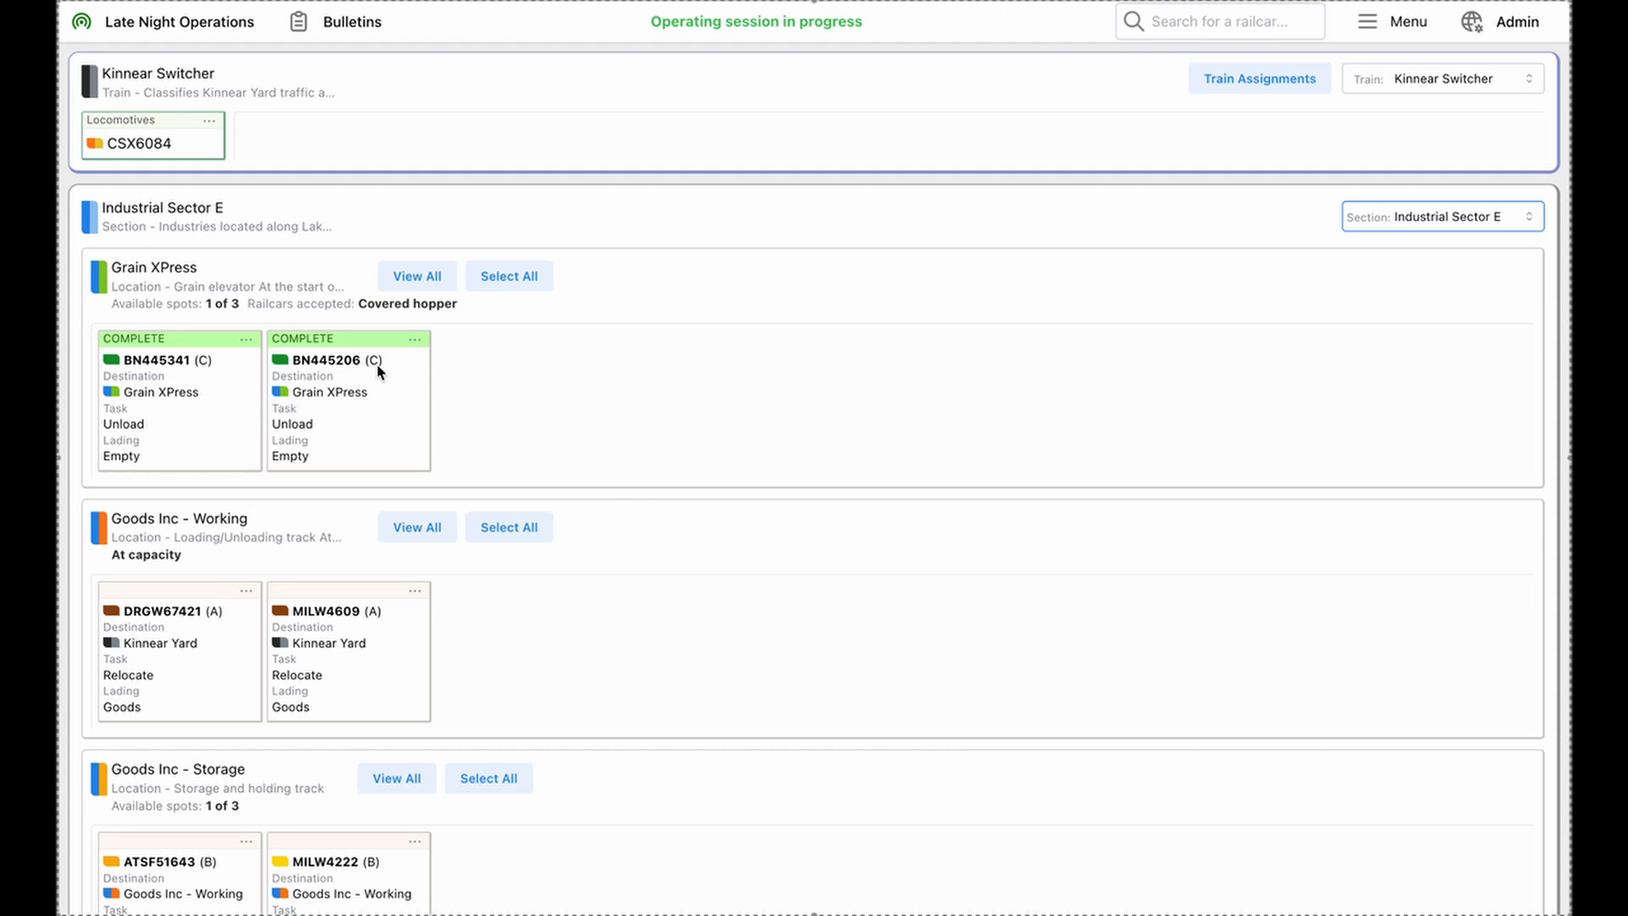
Advance railcar BN445206 at Grain XPress to its next waybill, and return it to the previous waybill
{"action": "left_click", "coordinate": [415, 340]}
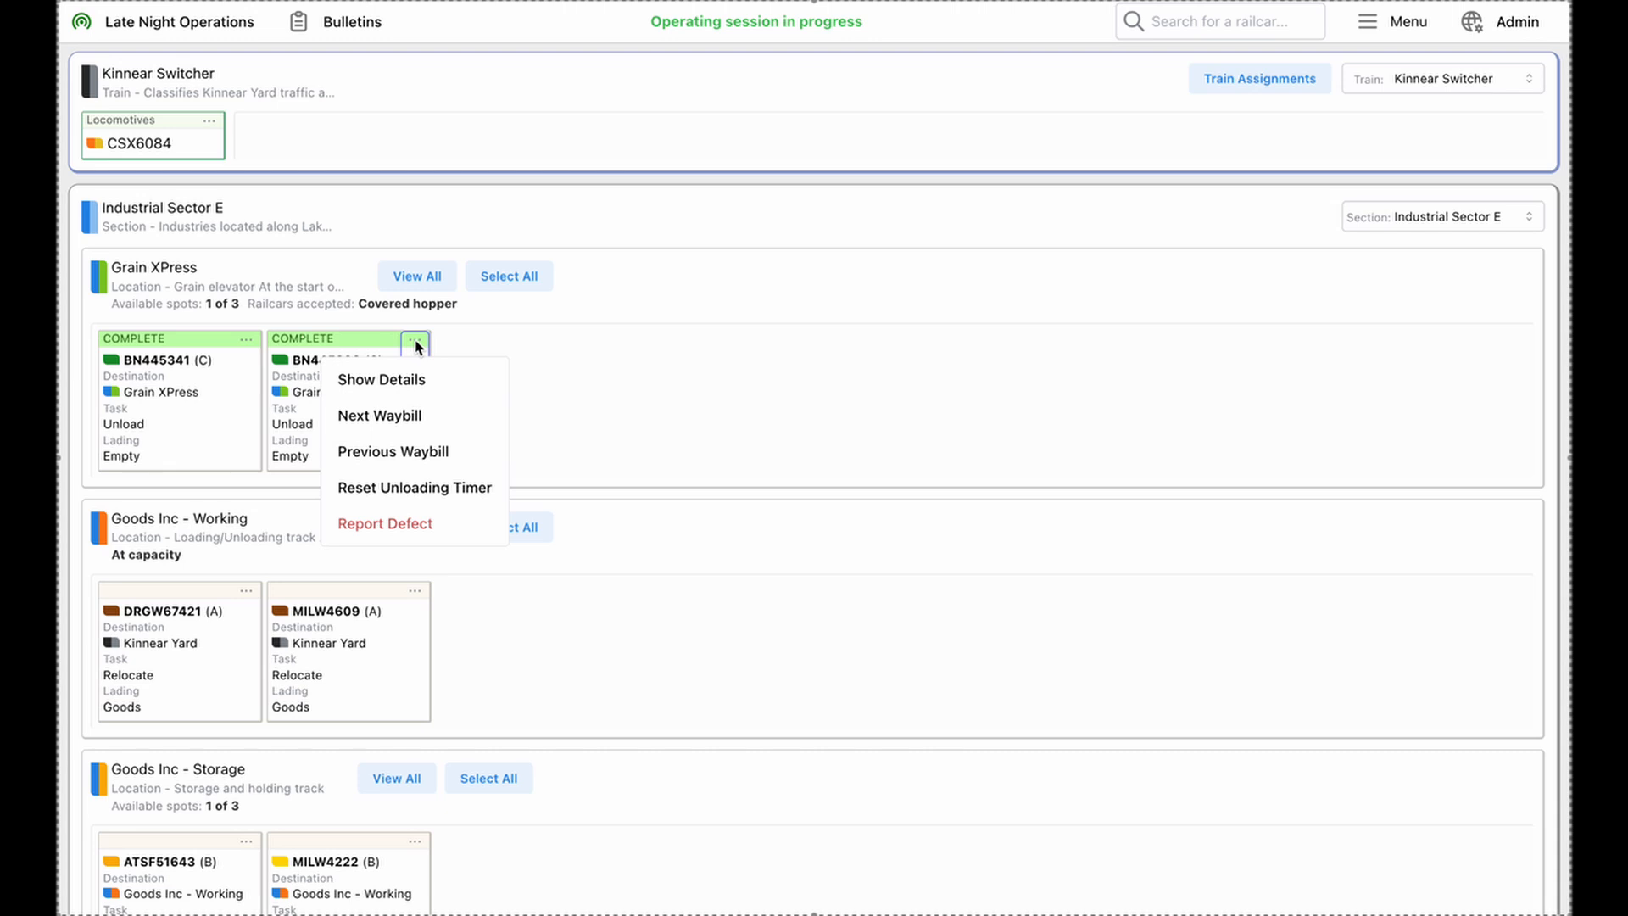
{"action": "left_click", "coordinate": [423, 419]}
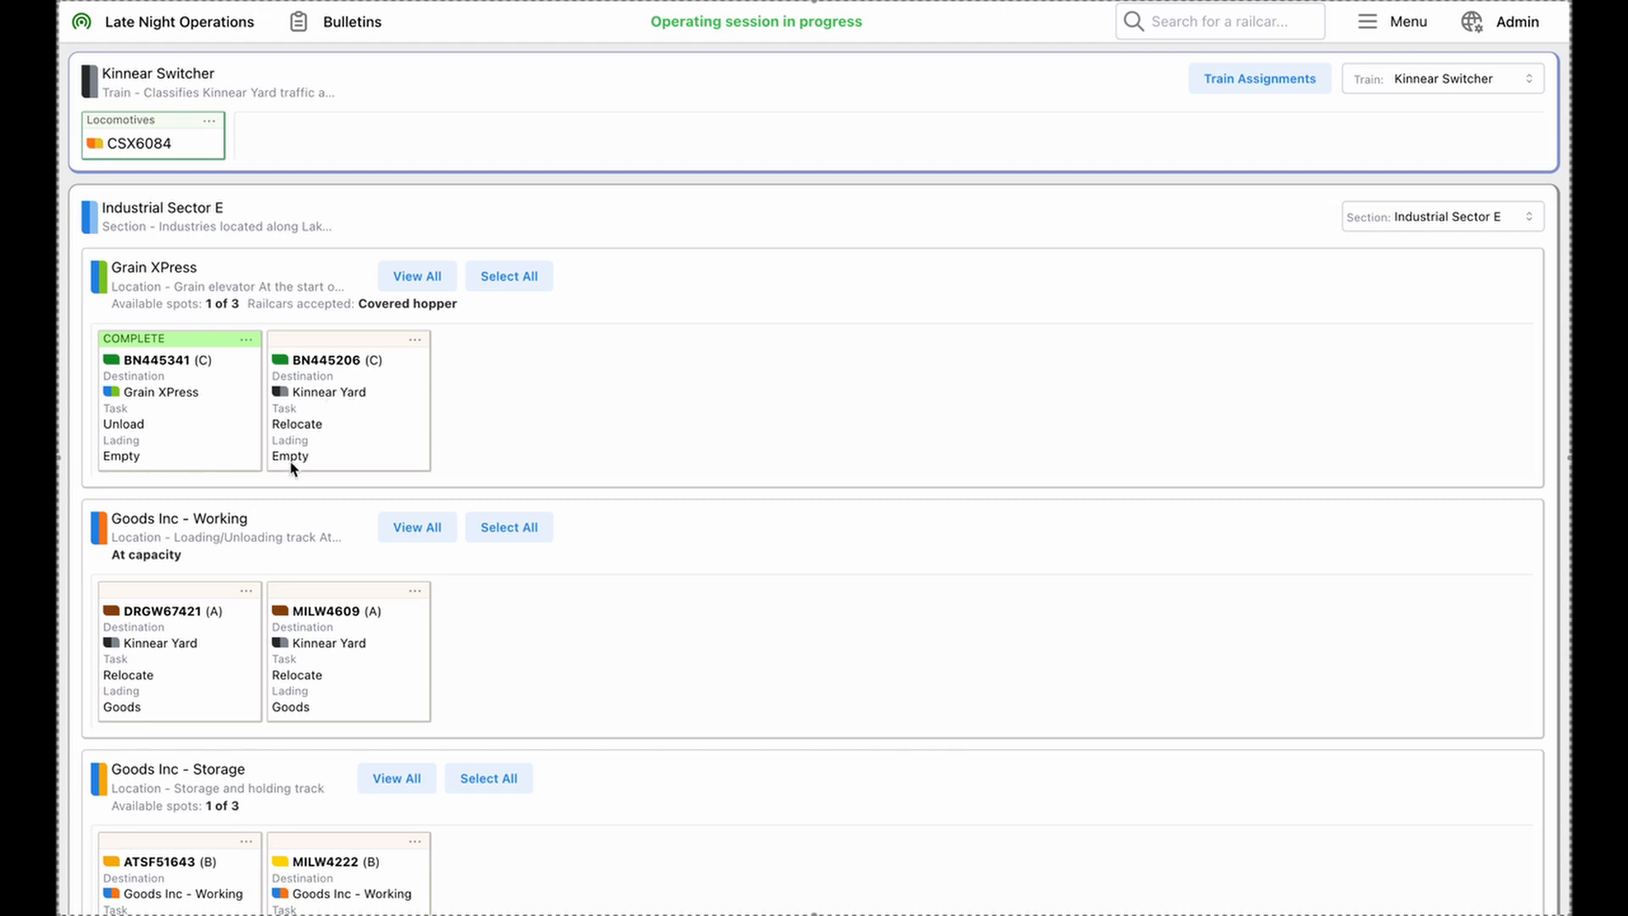
{"action": "left_click", "coordinate": [414, 340]}
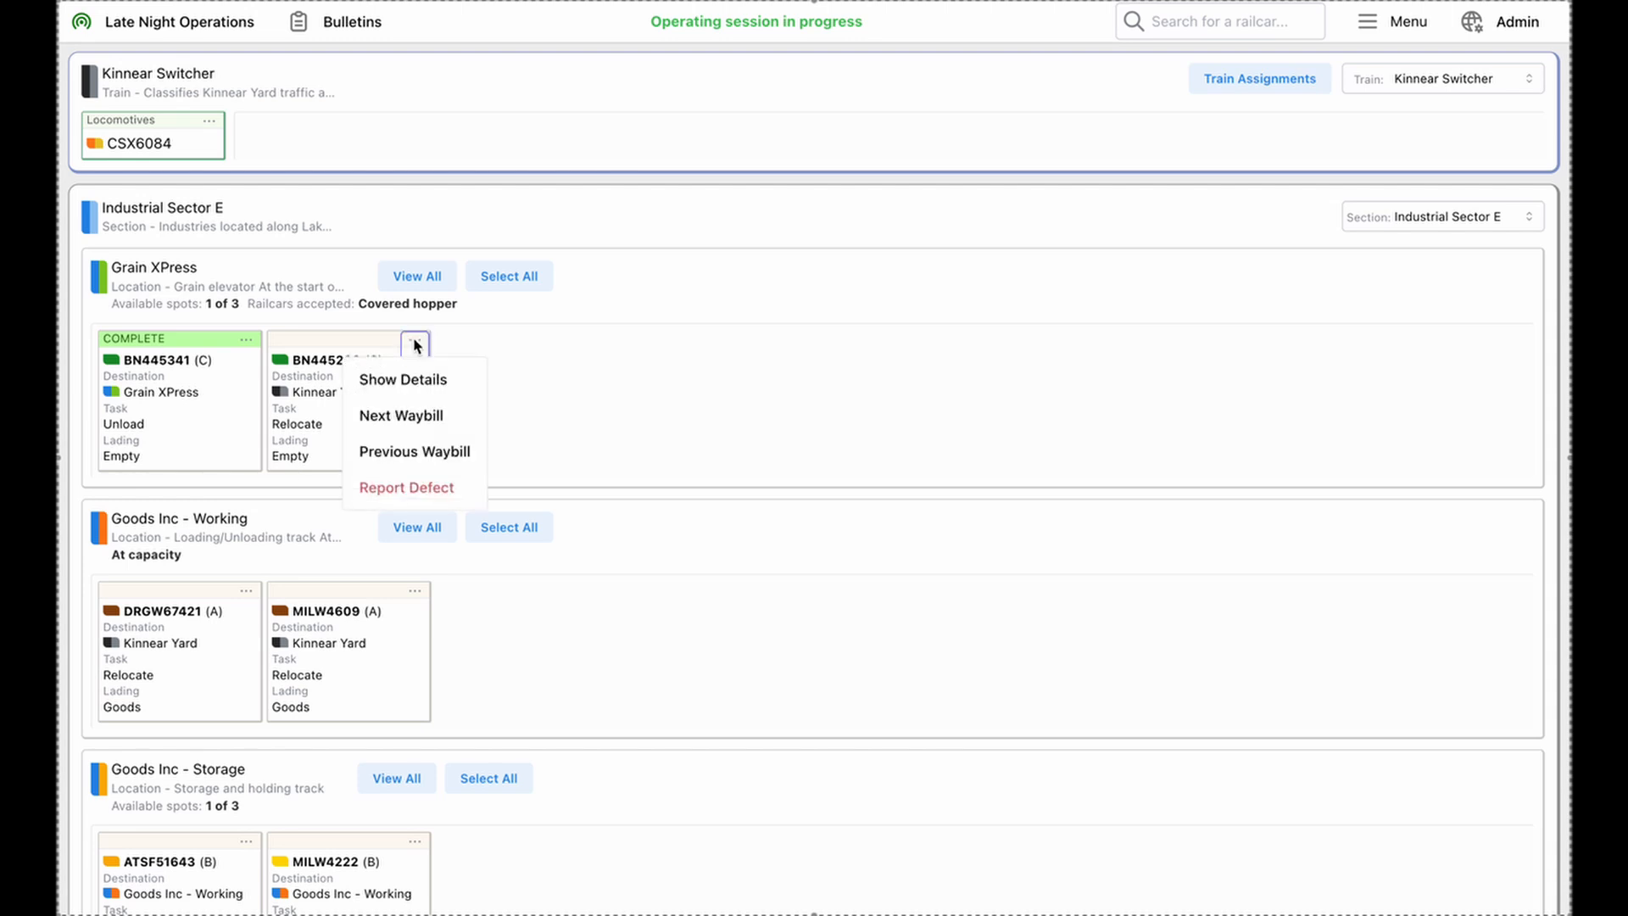
{"action": "left_click", "coordinate": [396, 458]}
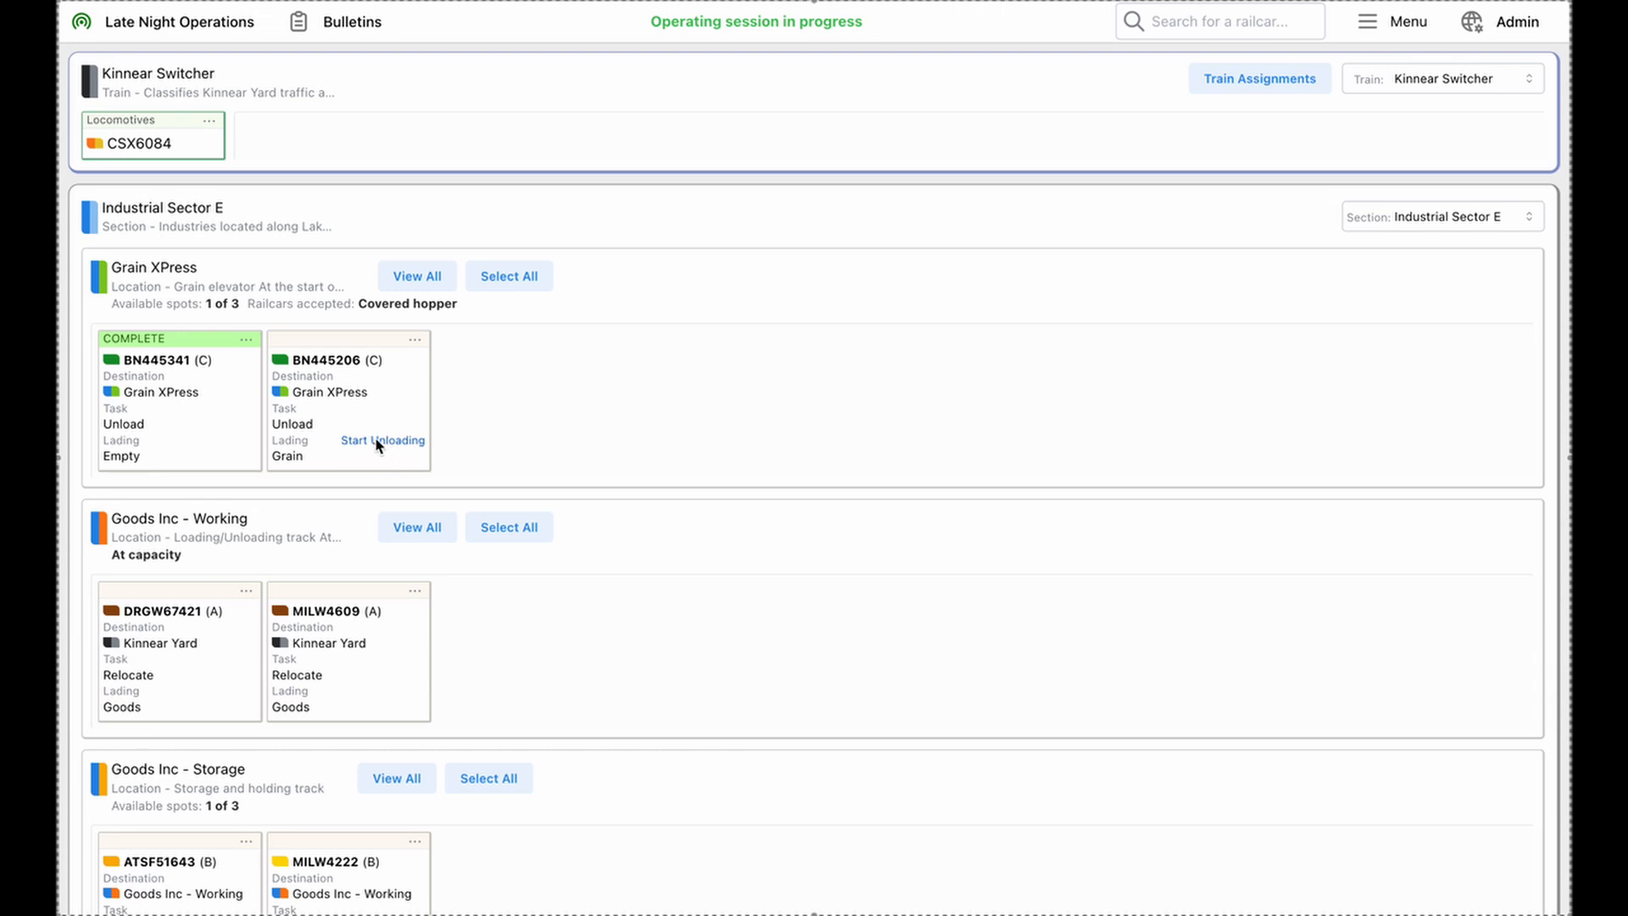
Start unloading railcar BN445206 again and reset its unloading timer
{"action": "left_click", "coordinate": [378, 441]}
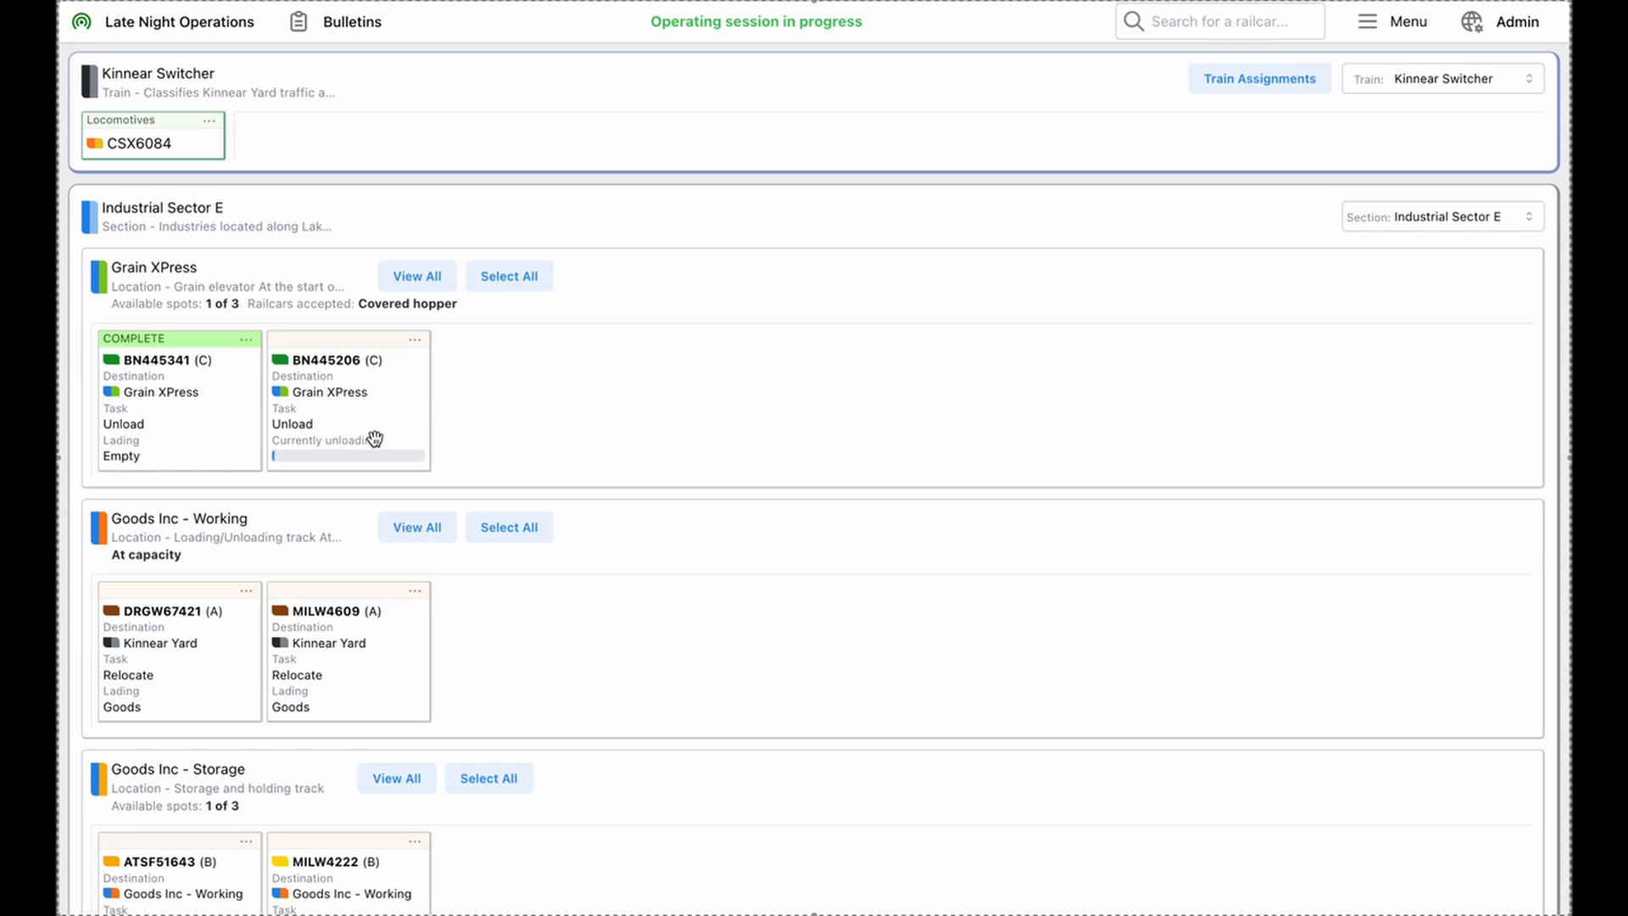
{"action": "left_click", "coordinate": [415, 342]}
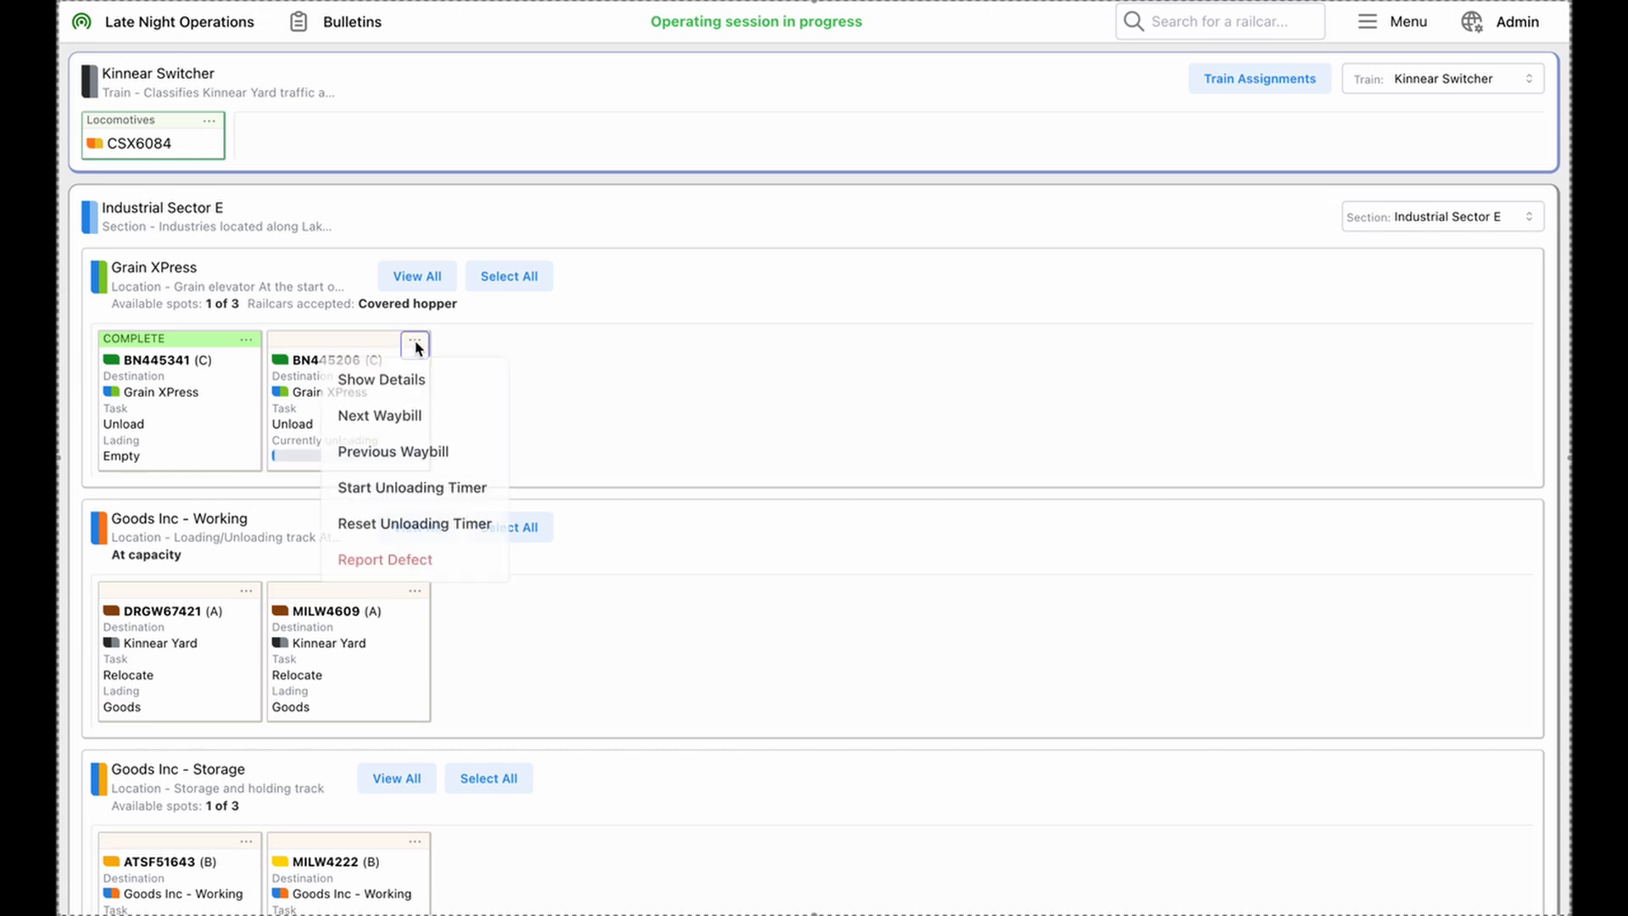
{"action": "left_click", "coordinate": [389, 524]}
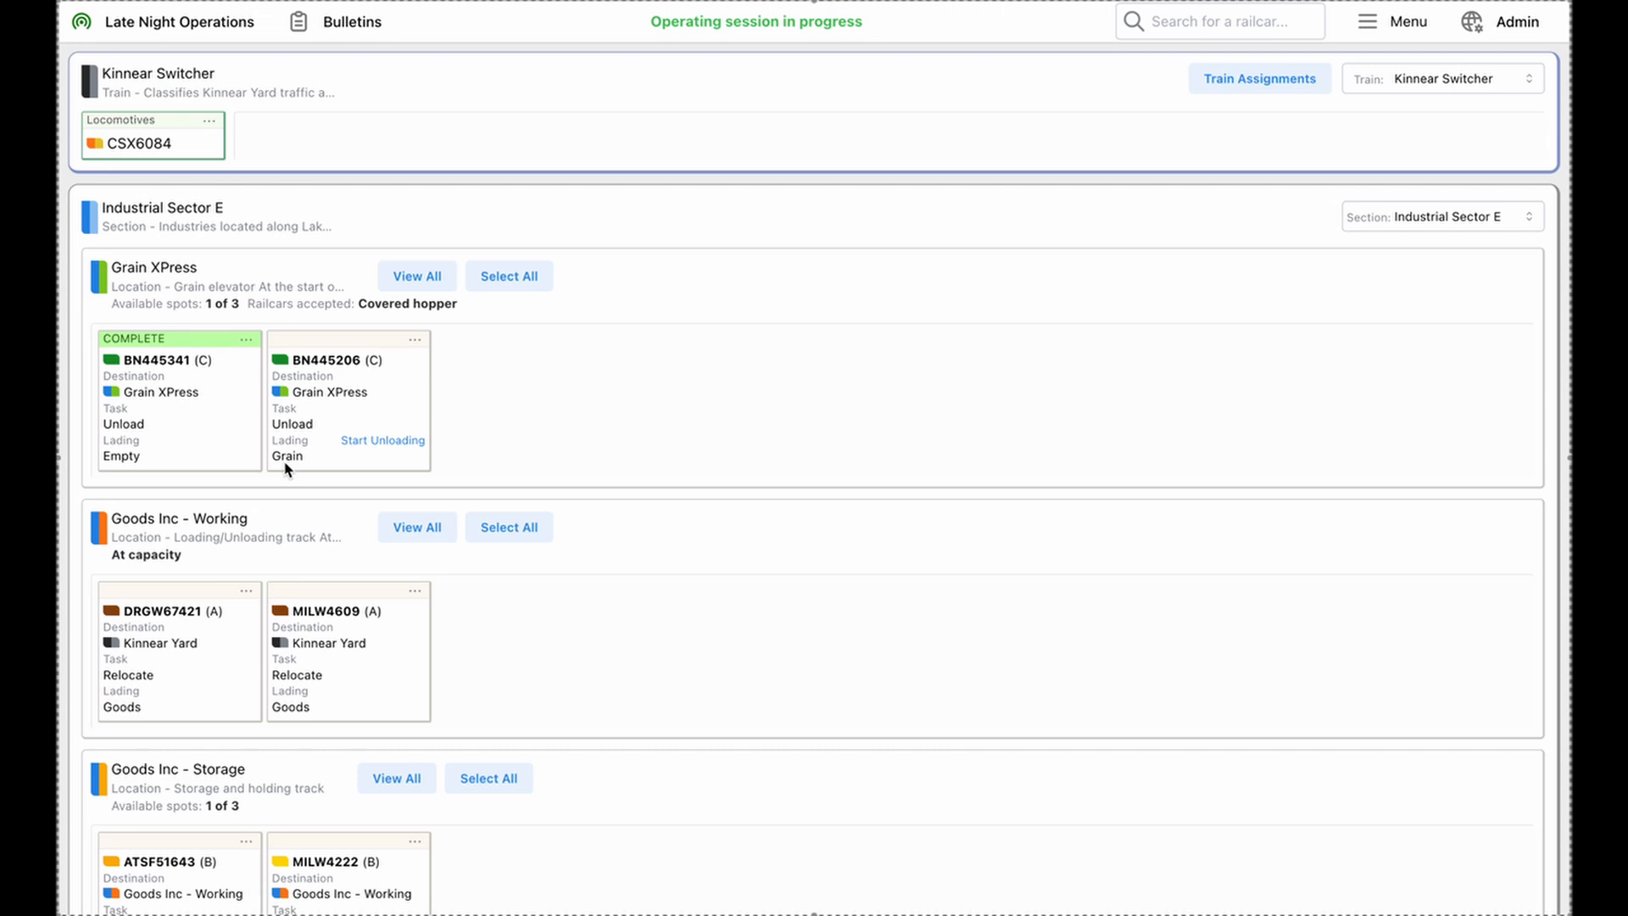
Submit a defect report for railcar BN445206 with the reason Coupler - B and the description "Replace coupler"
{"action": "left_click", "coordinate": [415, 342]}
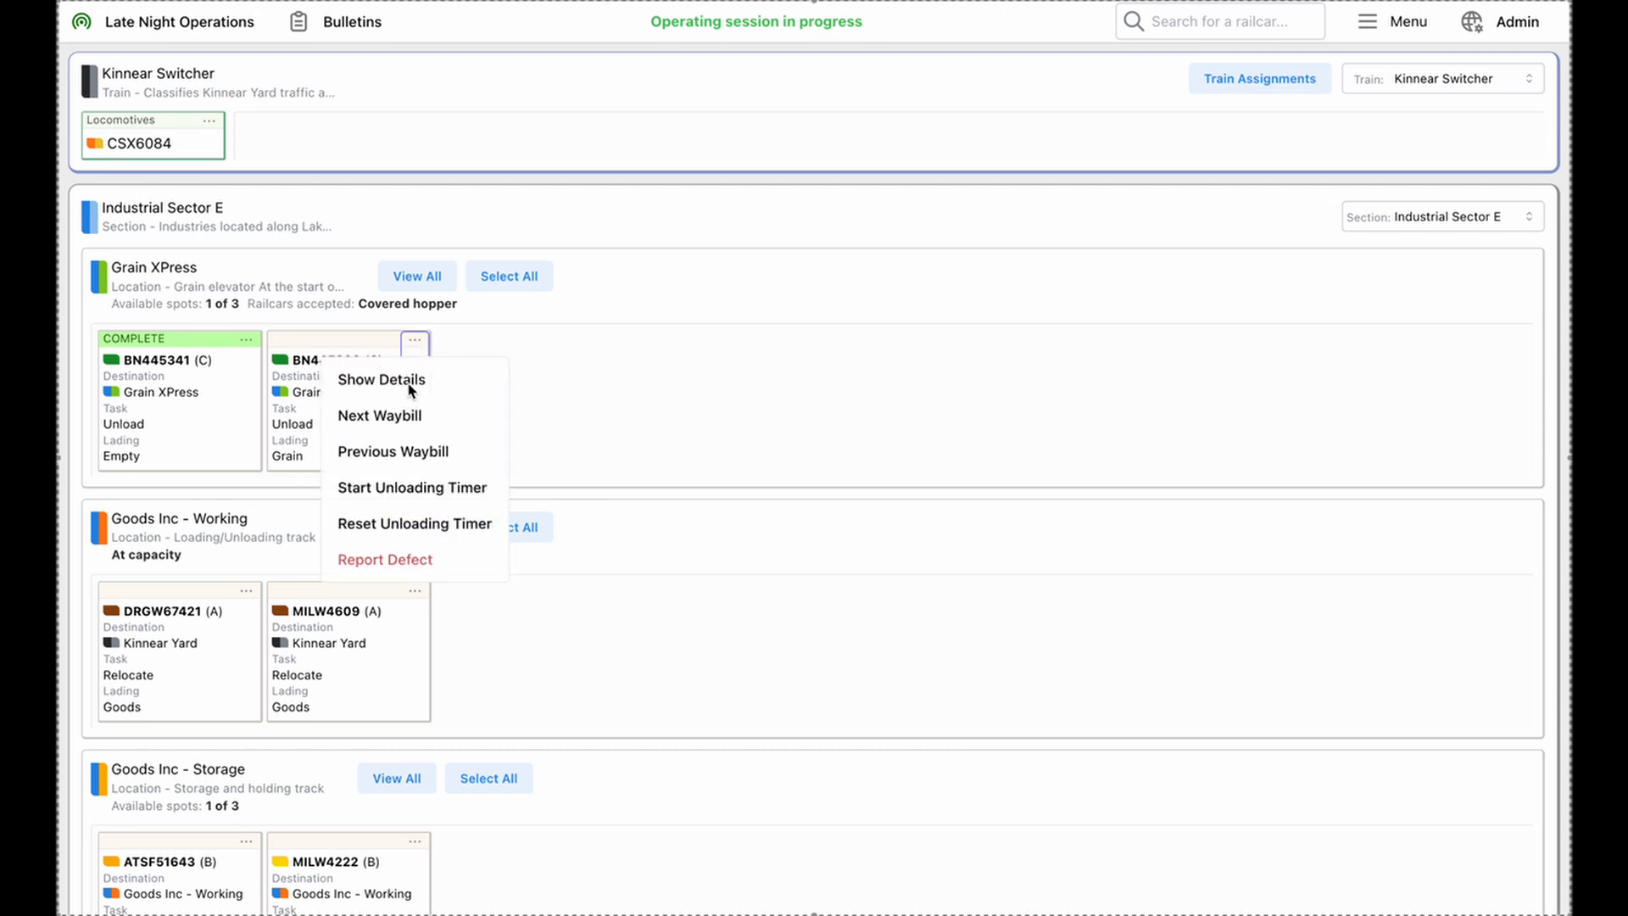
{"action": "left_click", "coordinate": [393, 561]}
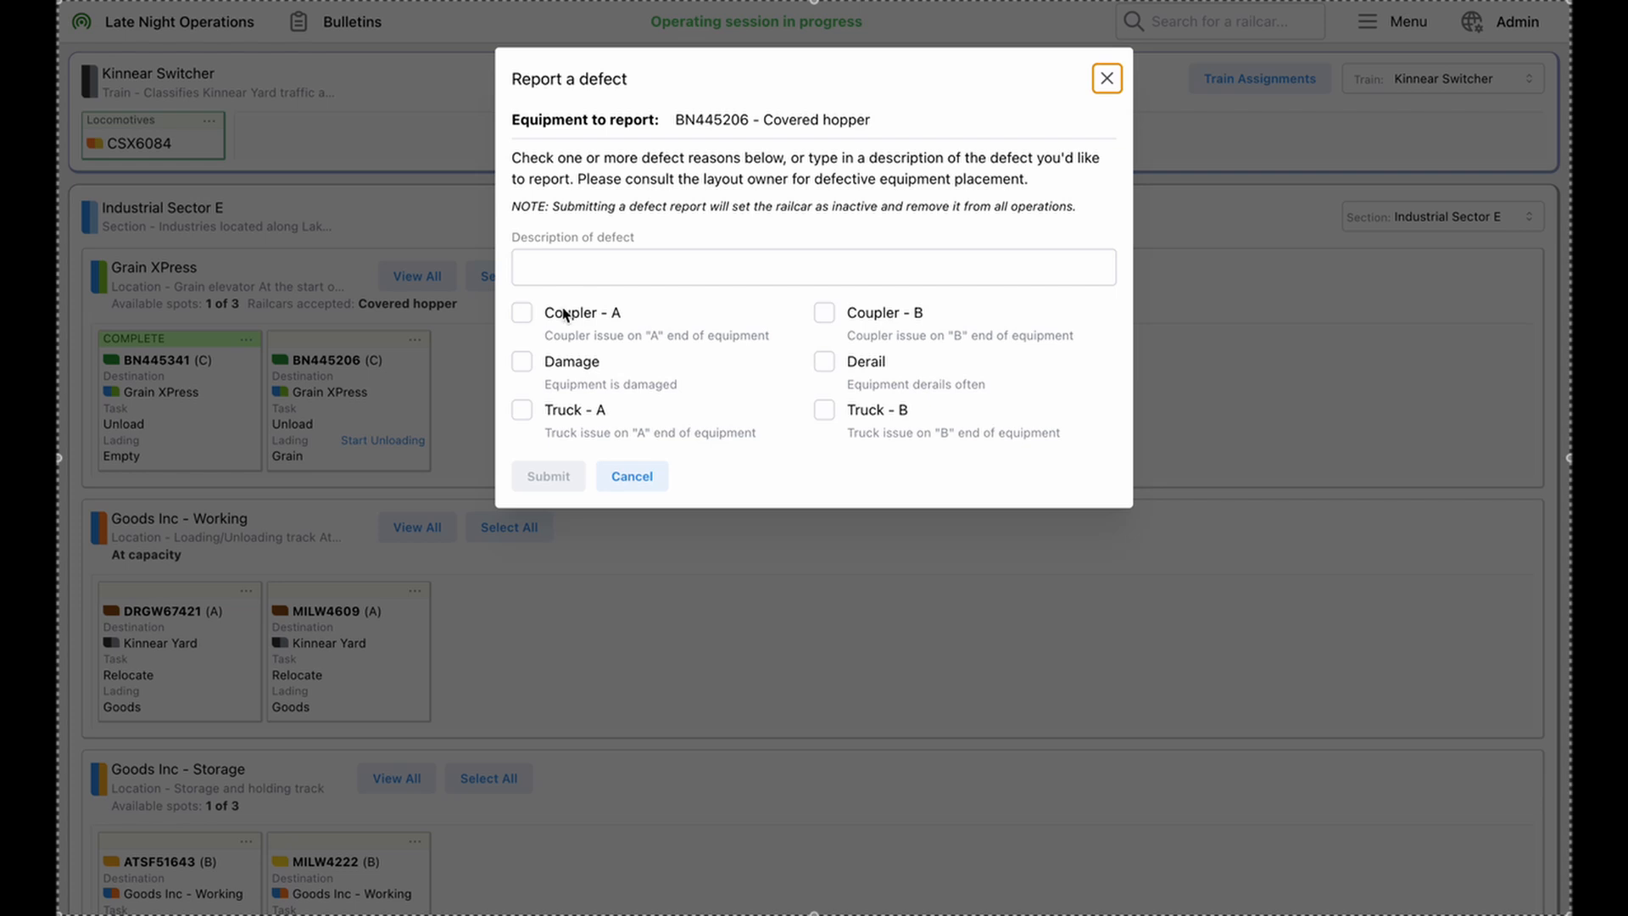
{"action": "left_click", "coordinate": [824, 313]}
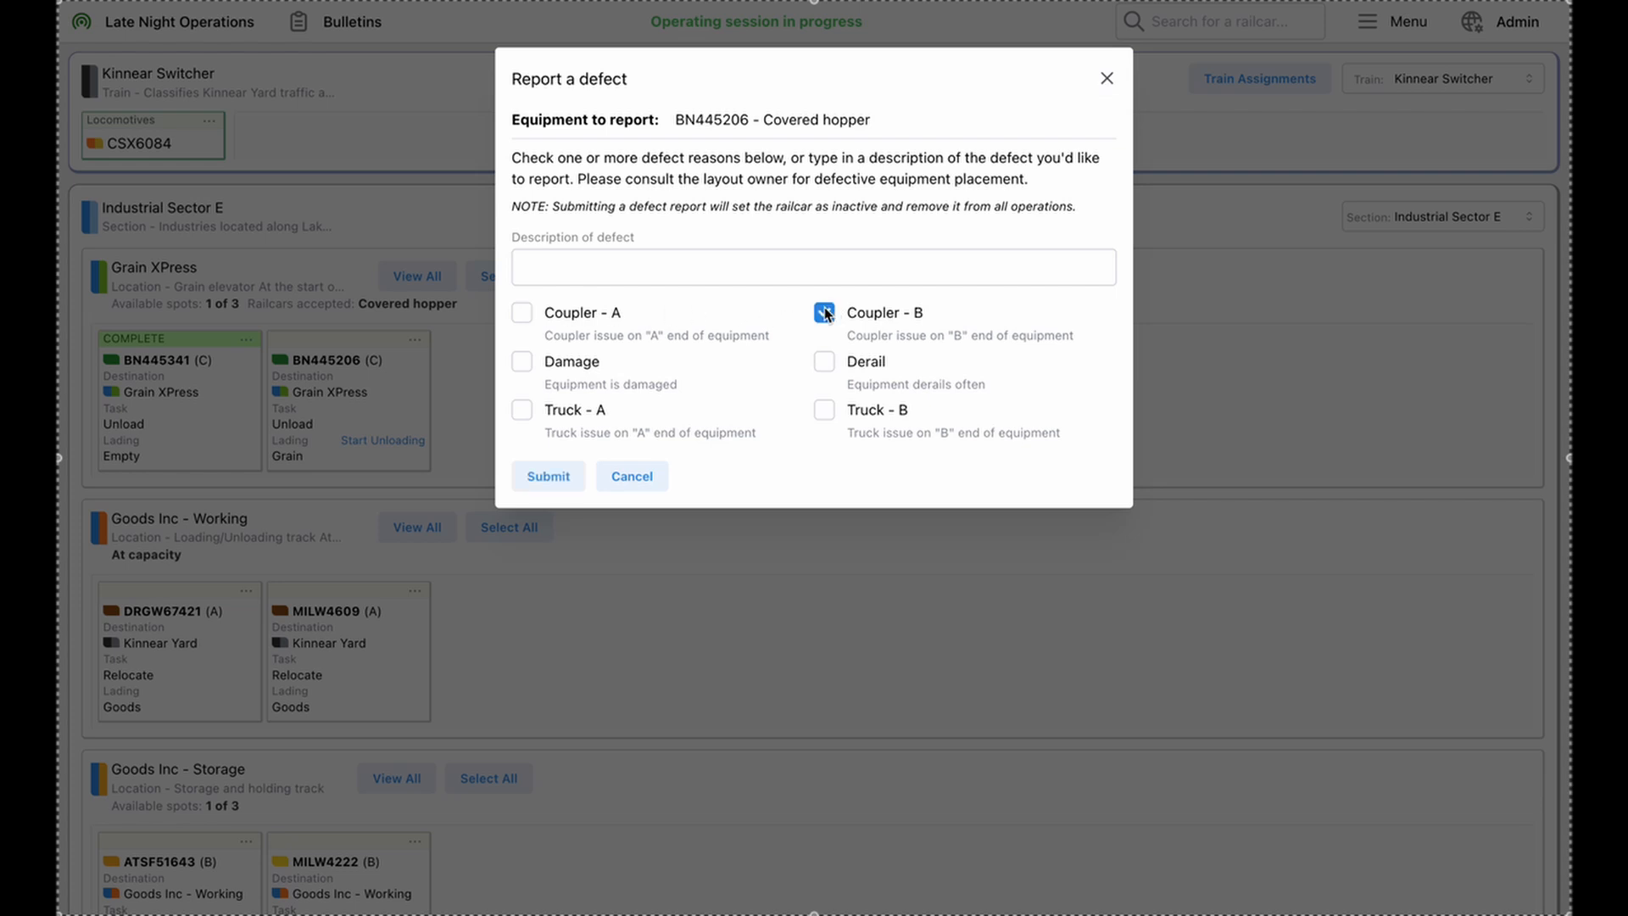
{"action": "left_click", "coordinate": [674, 276]}
{"action": "type", "text": "Rep"}
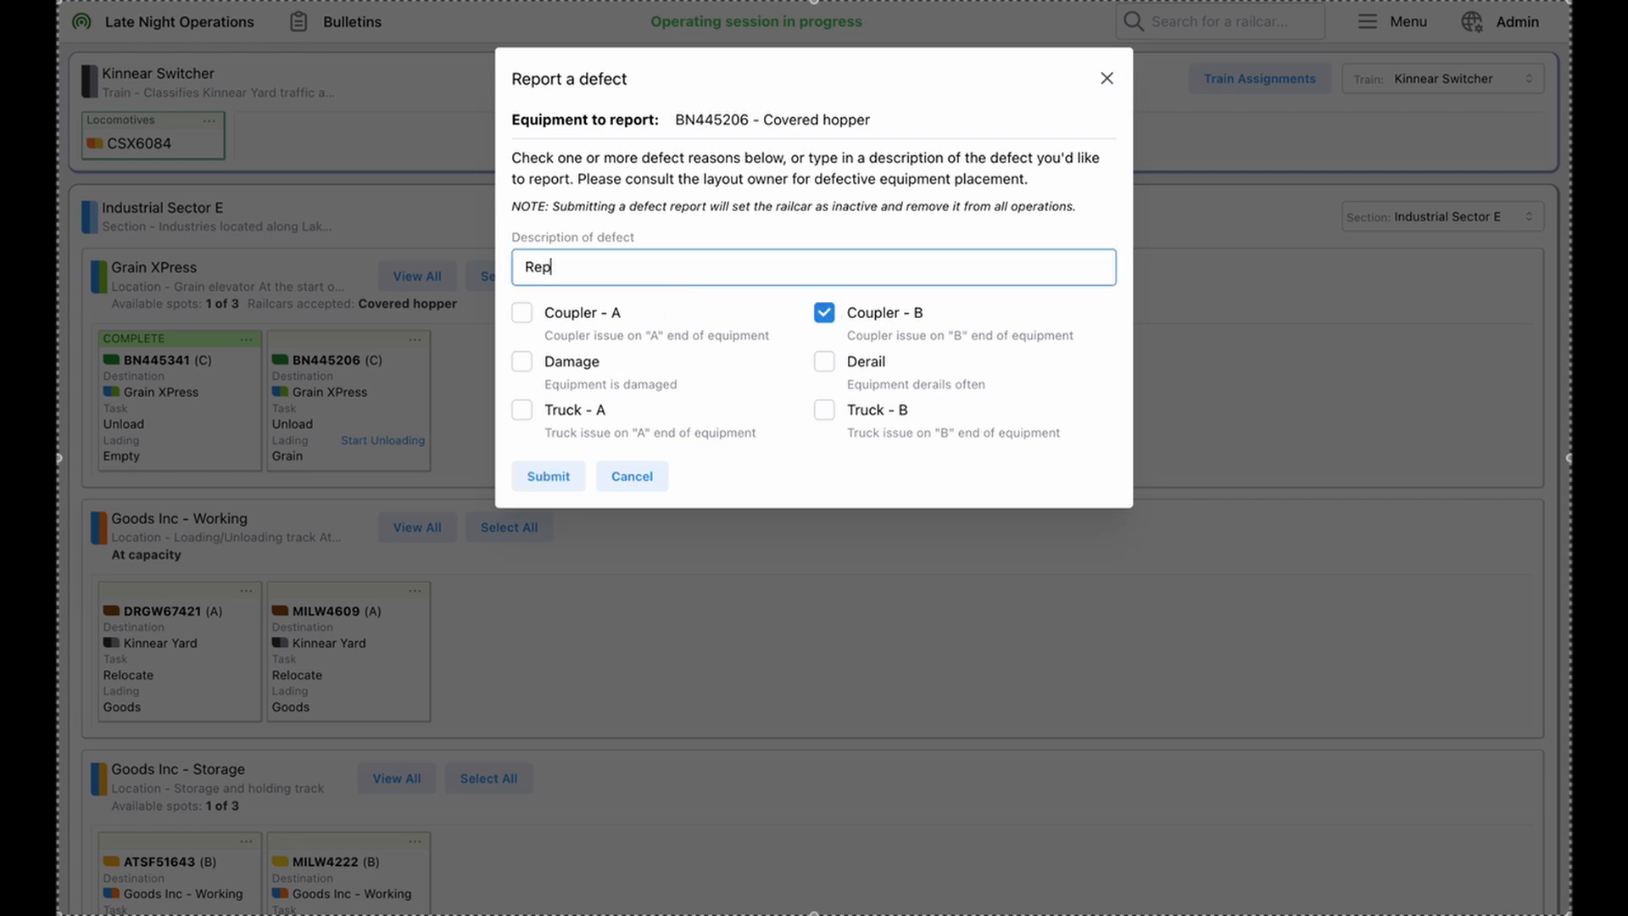
{"action": "type", "text": "lace coupler"}
{"action": "left_click", "coordinate": [557, 476]}
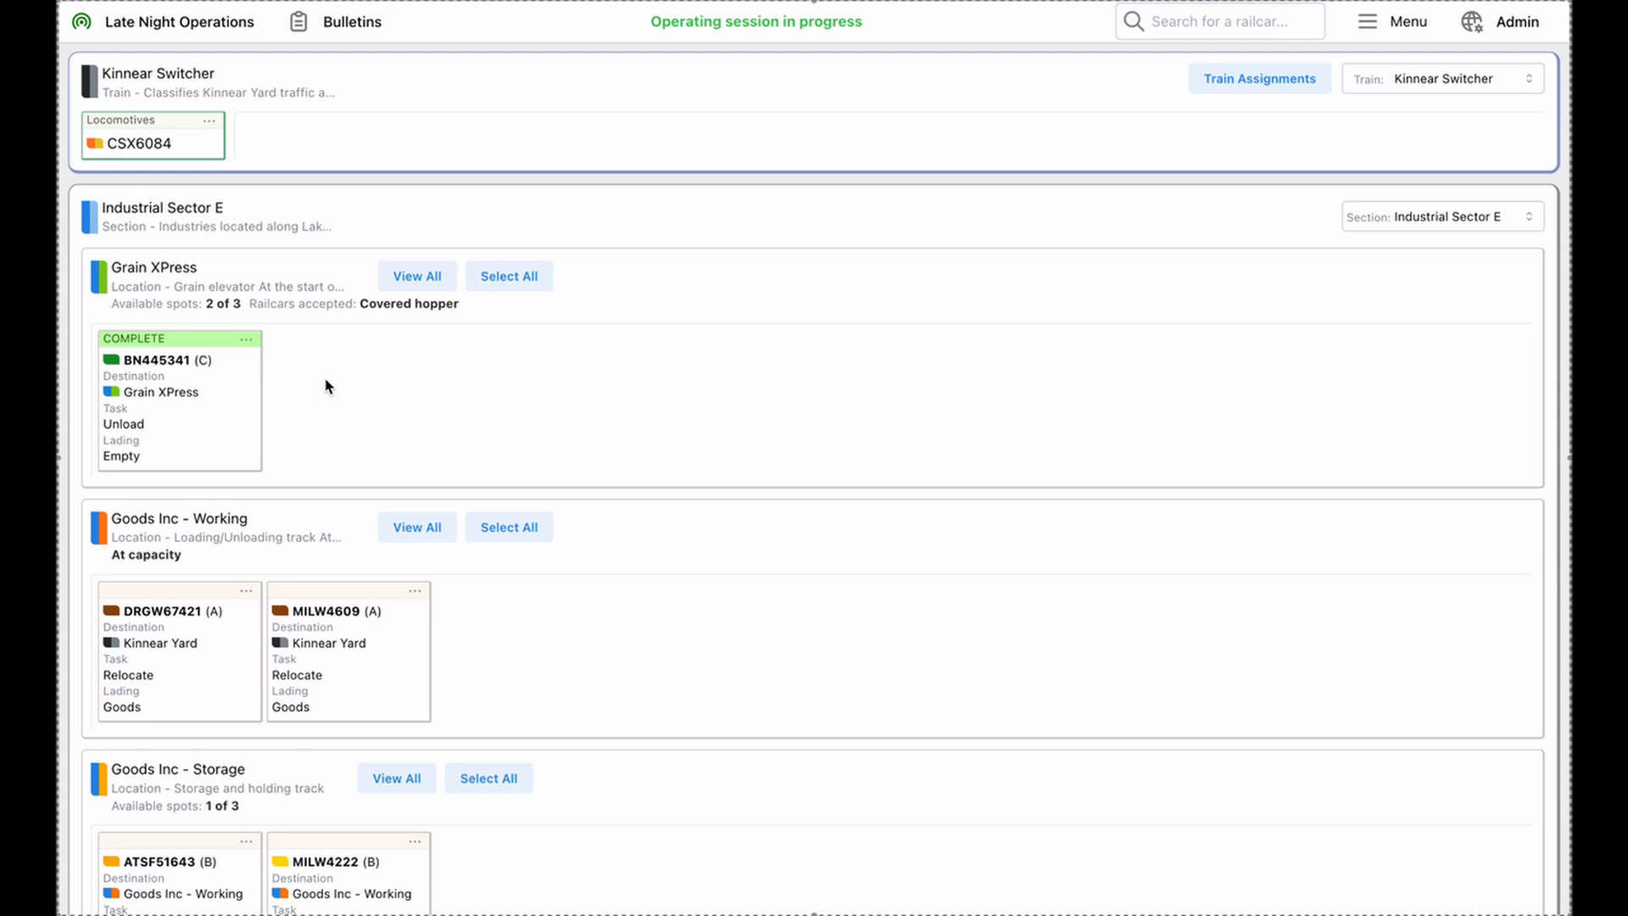
Show the reported defects in the admin area's layout management
{"action": "left_click", "coordinate": [1515, 22]}
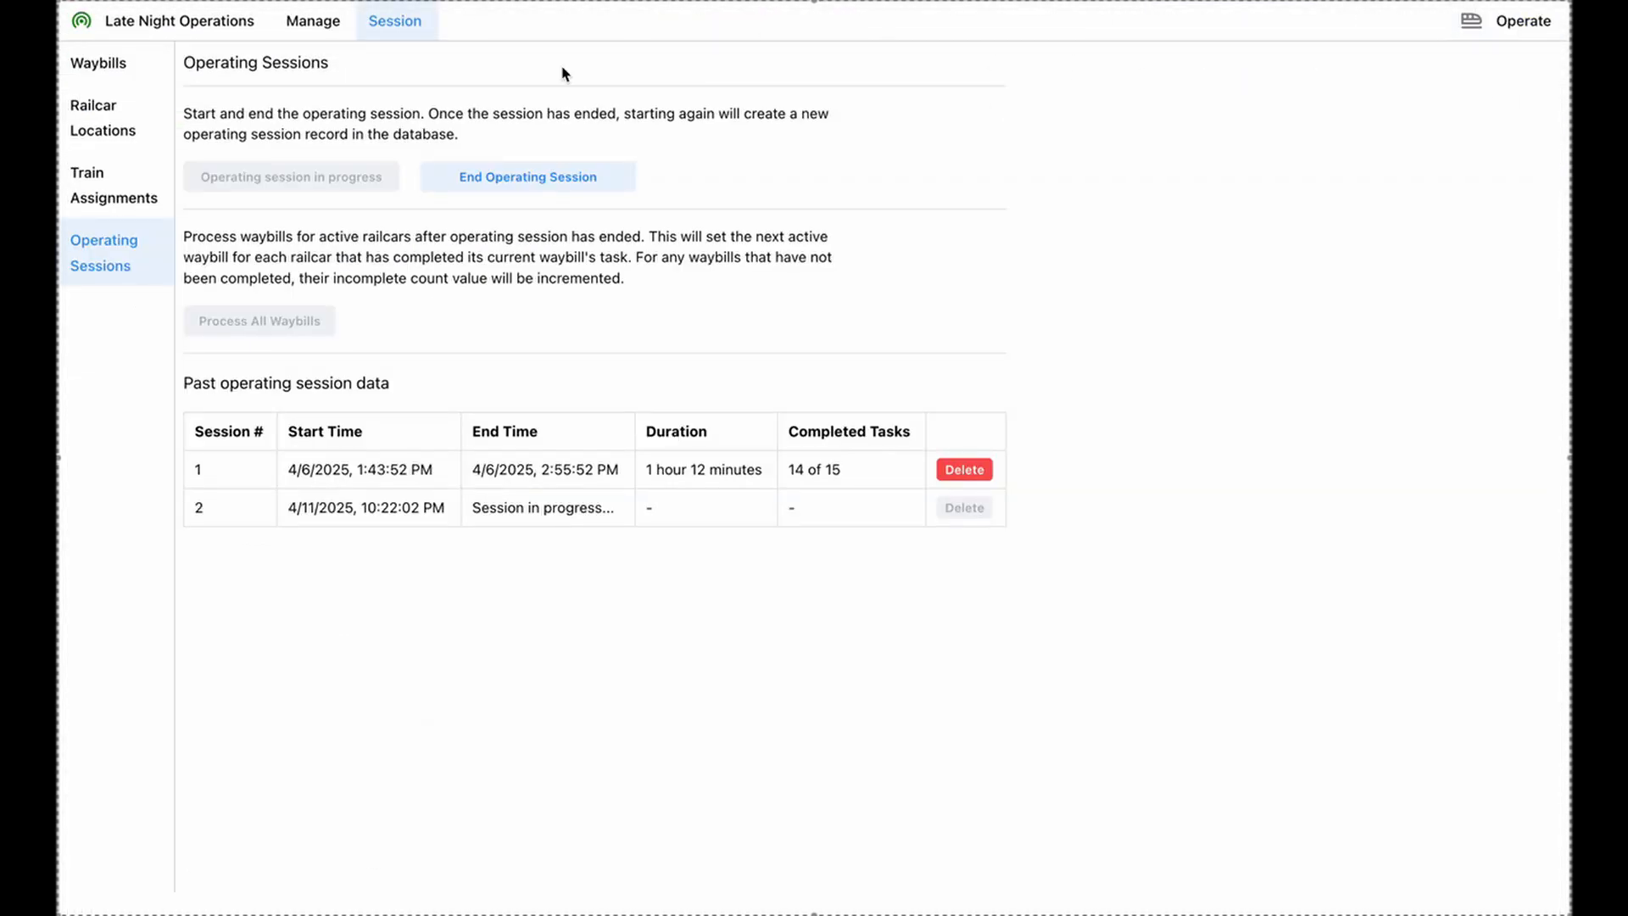
{"action": "left_click", "coordinate": [305, 25]}
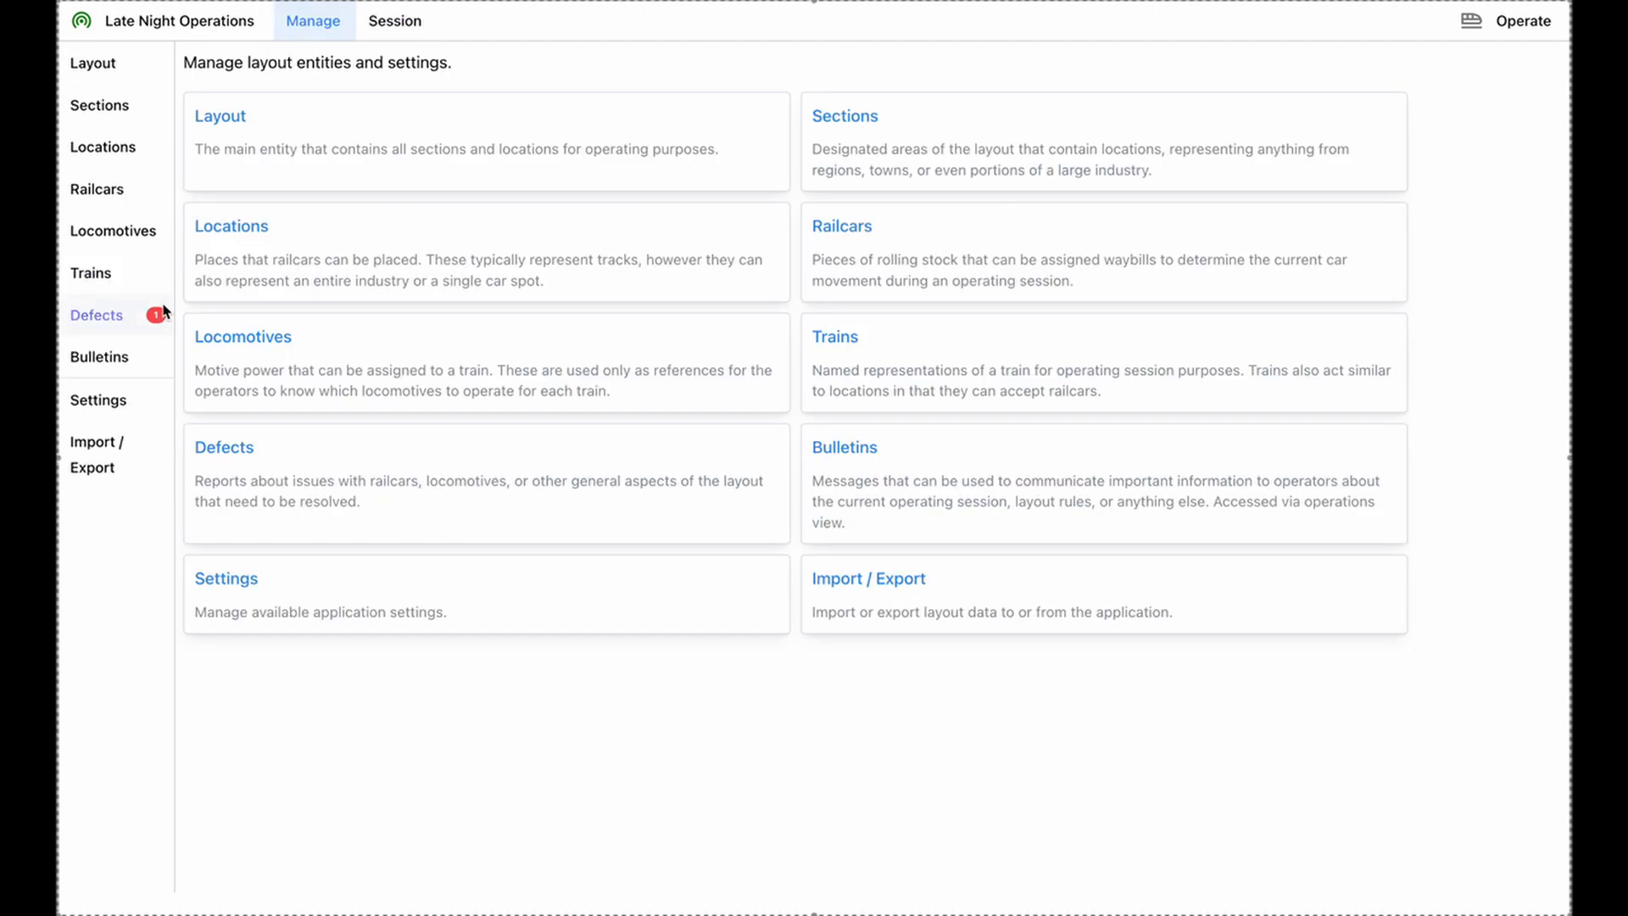
{"action": "left_click", "coordinate": [113, 323]}
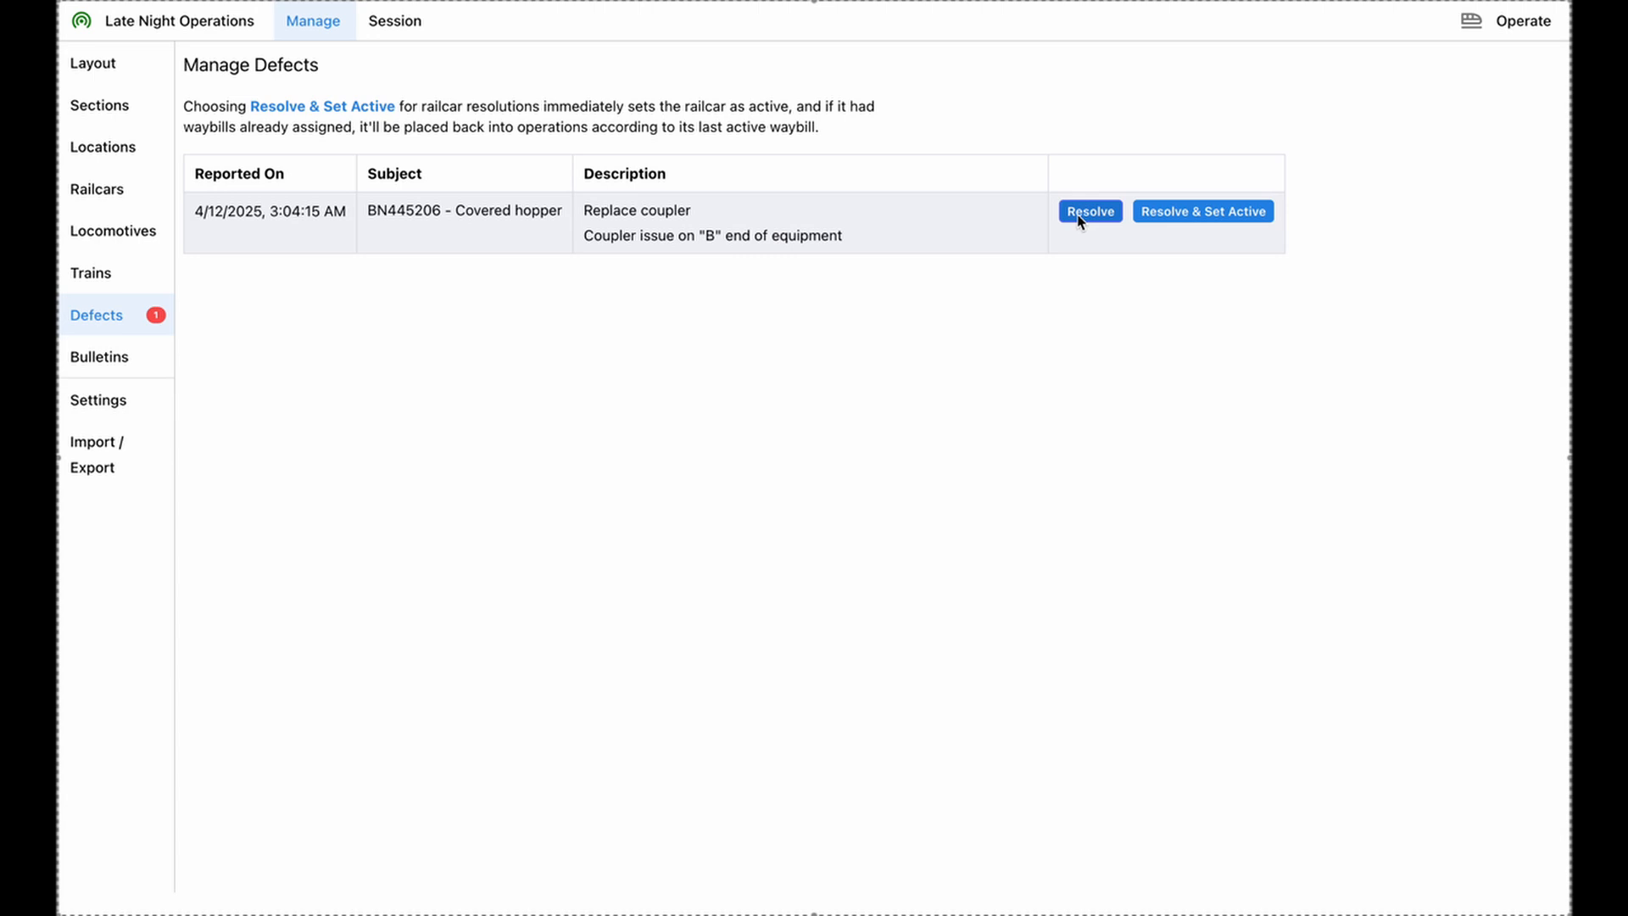
Resolve the reported defect on railcar BN445206, set the railcar active, and return to the operating view
{"action": "left_click", "coordinate": [1205, 212]}
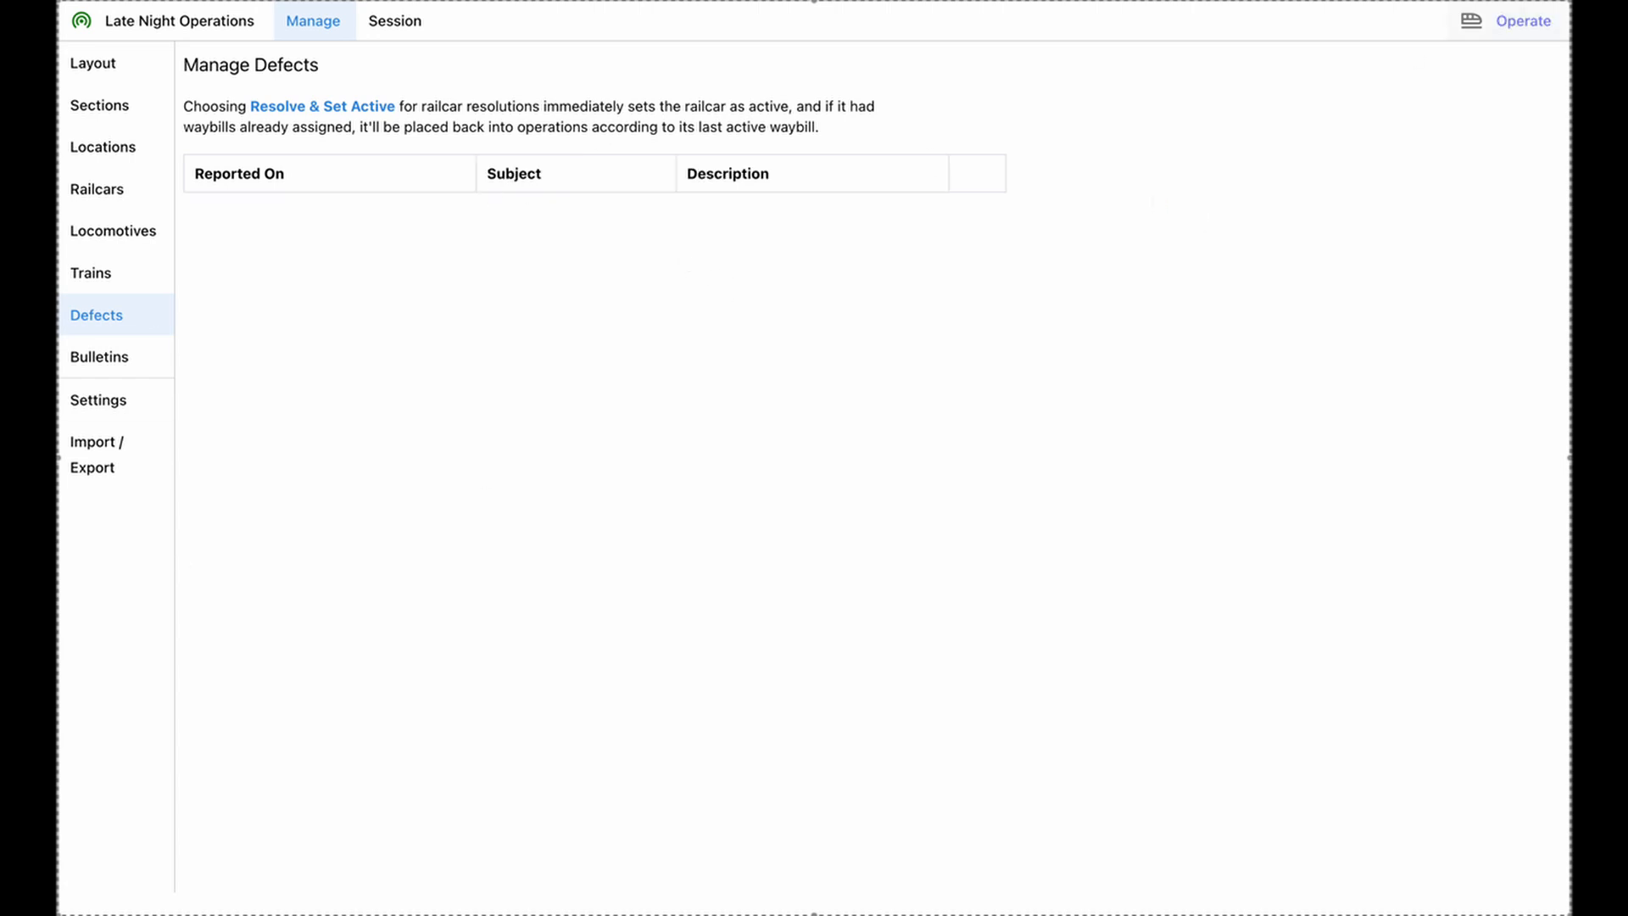
{"action": "left_click", "coordinate": [1518, 24]}
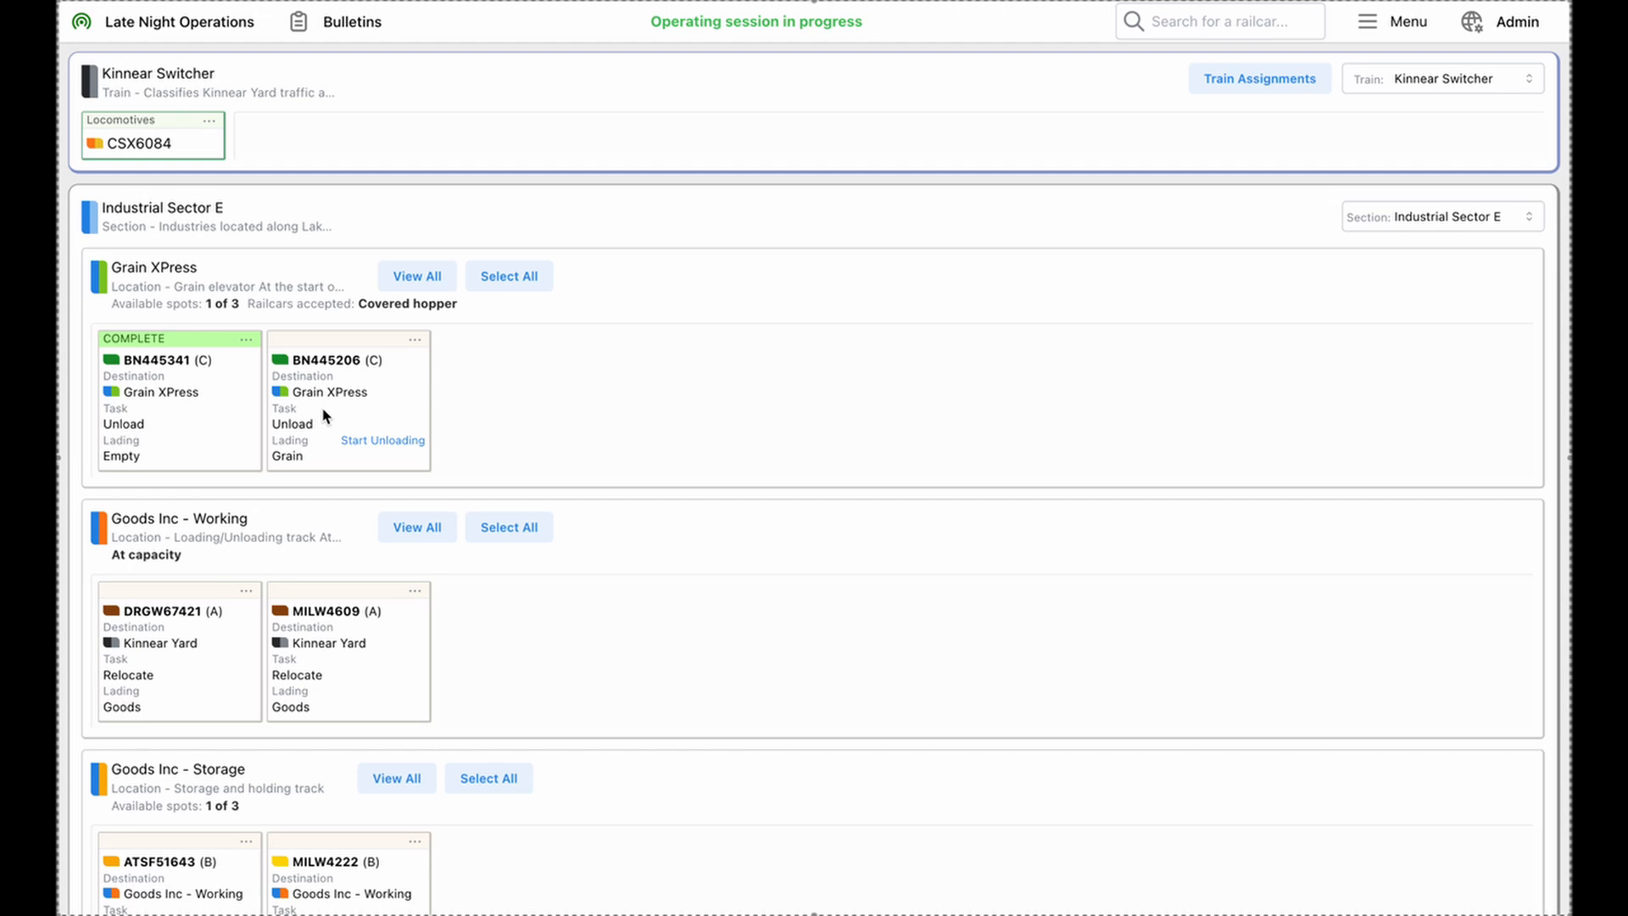
Start unloading railcar BN445206 at Grain XPress and advance it to its next waybill before the current one is complete
{"action": "left_click", "coordinate": [384, 443]}
{"action": "left_click", "coordinate": [414, 343]}
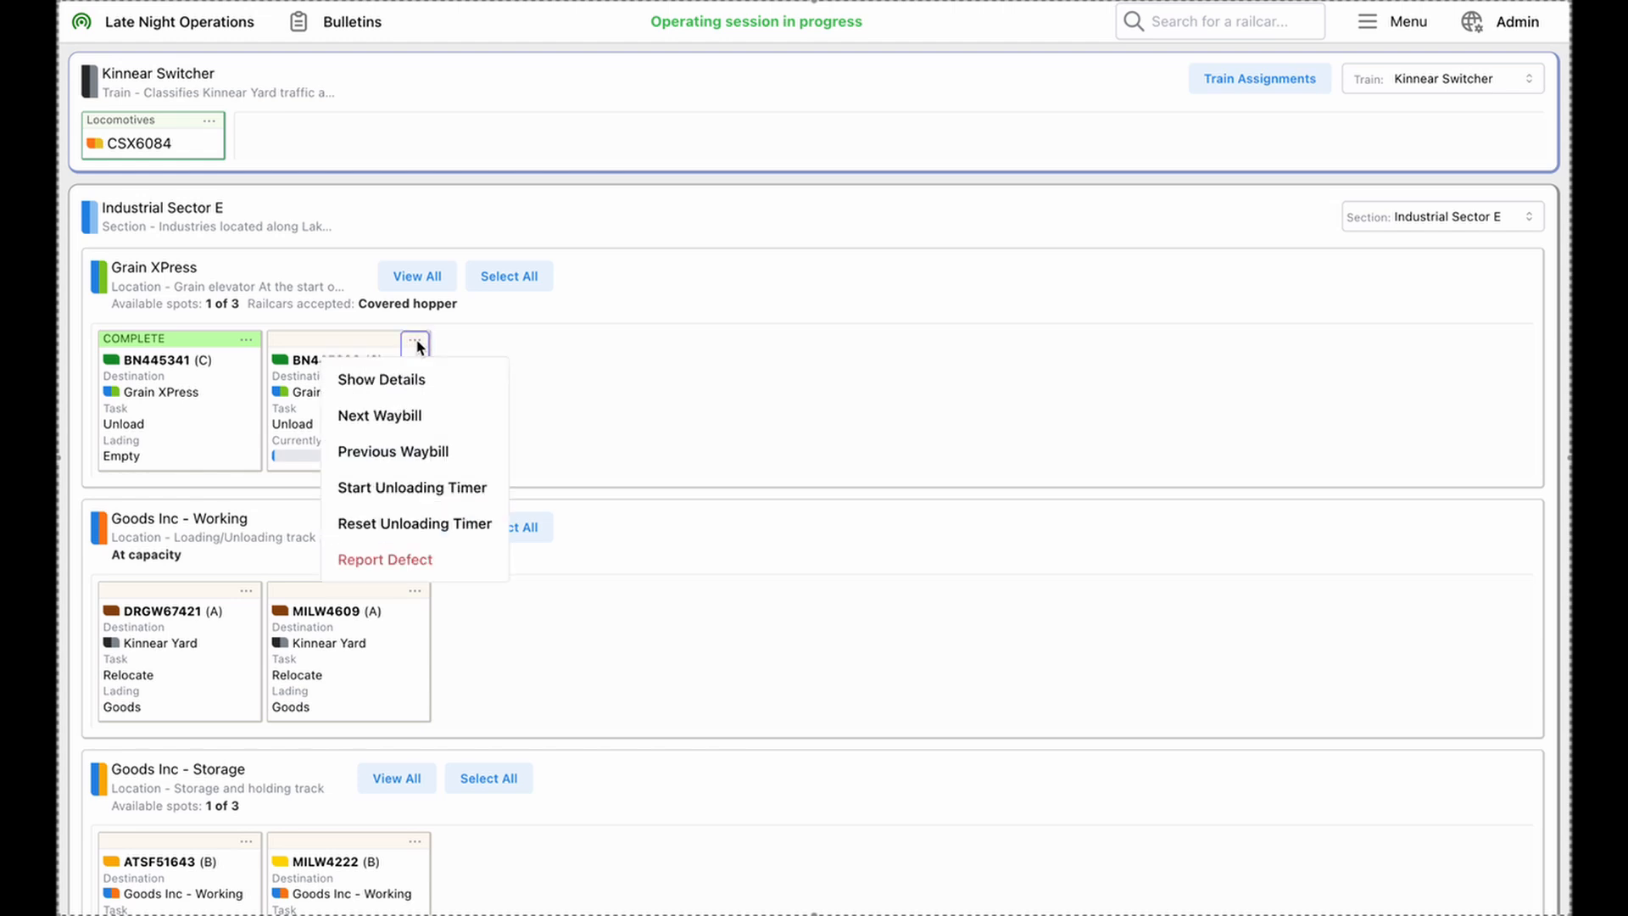
{"action": "left_click", "coordinate": [417, 424]}
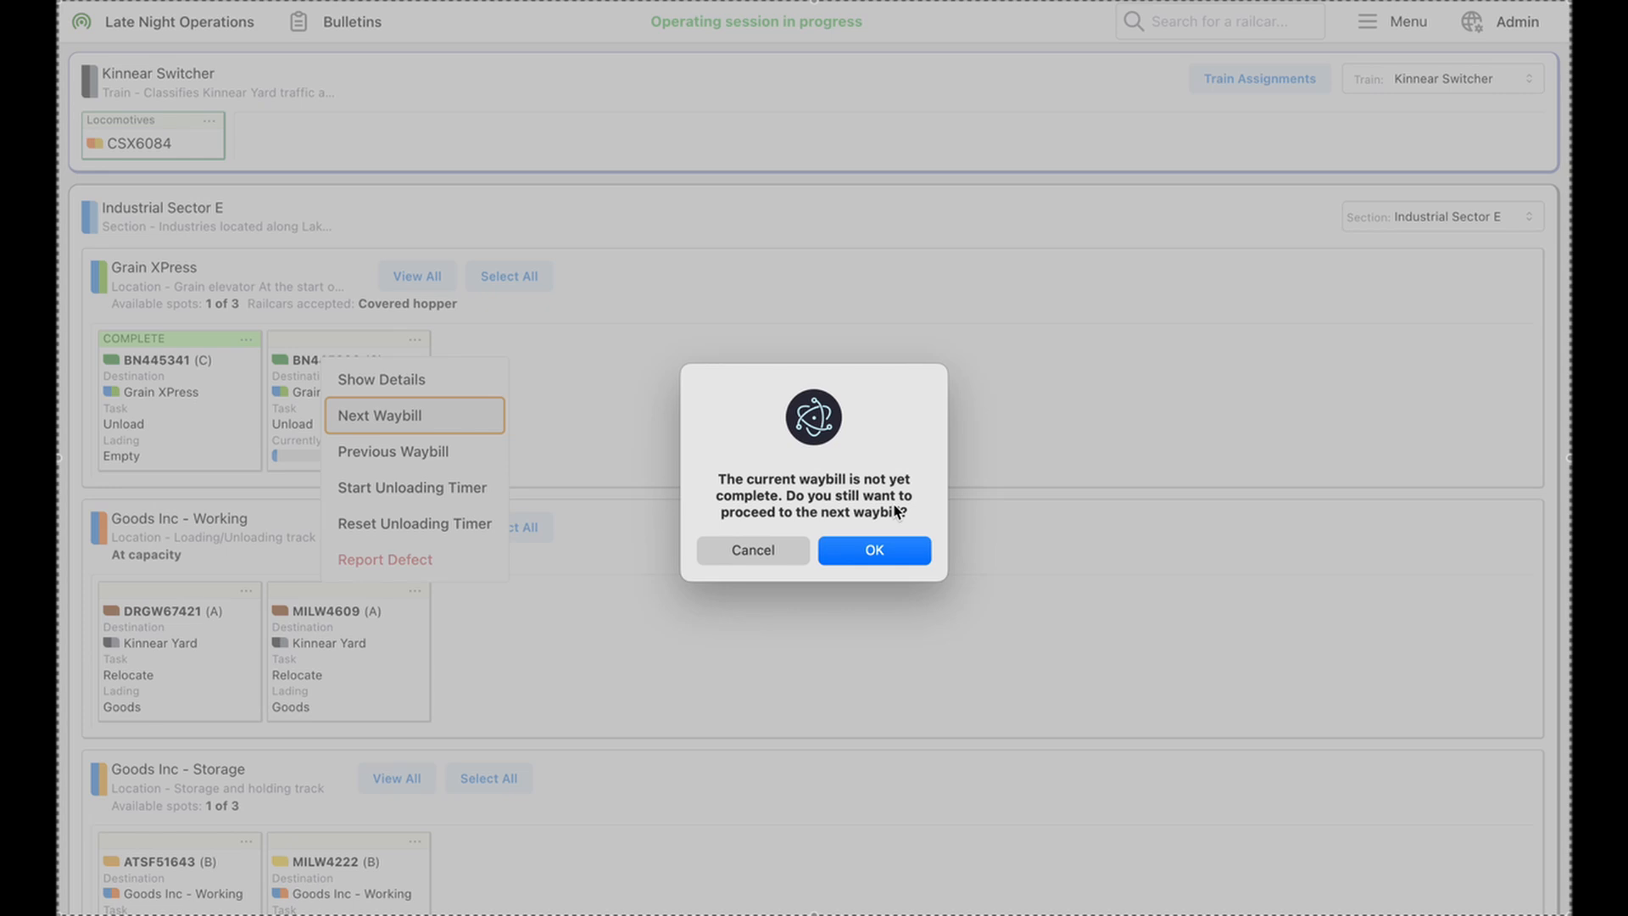
{"action": "left_click", "coordinate": [883, 551]}
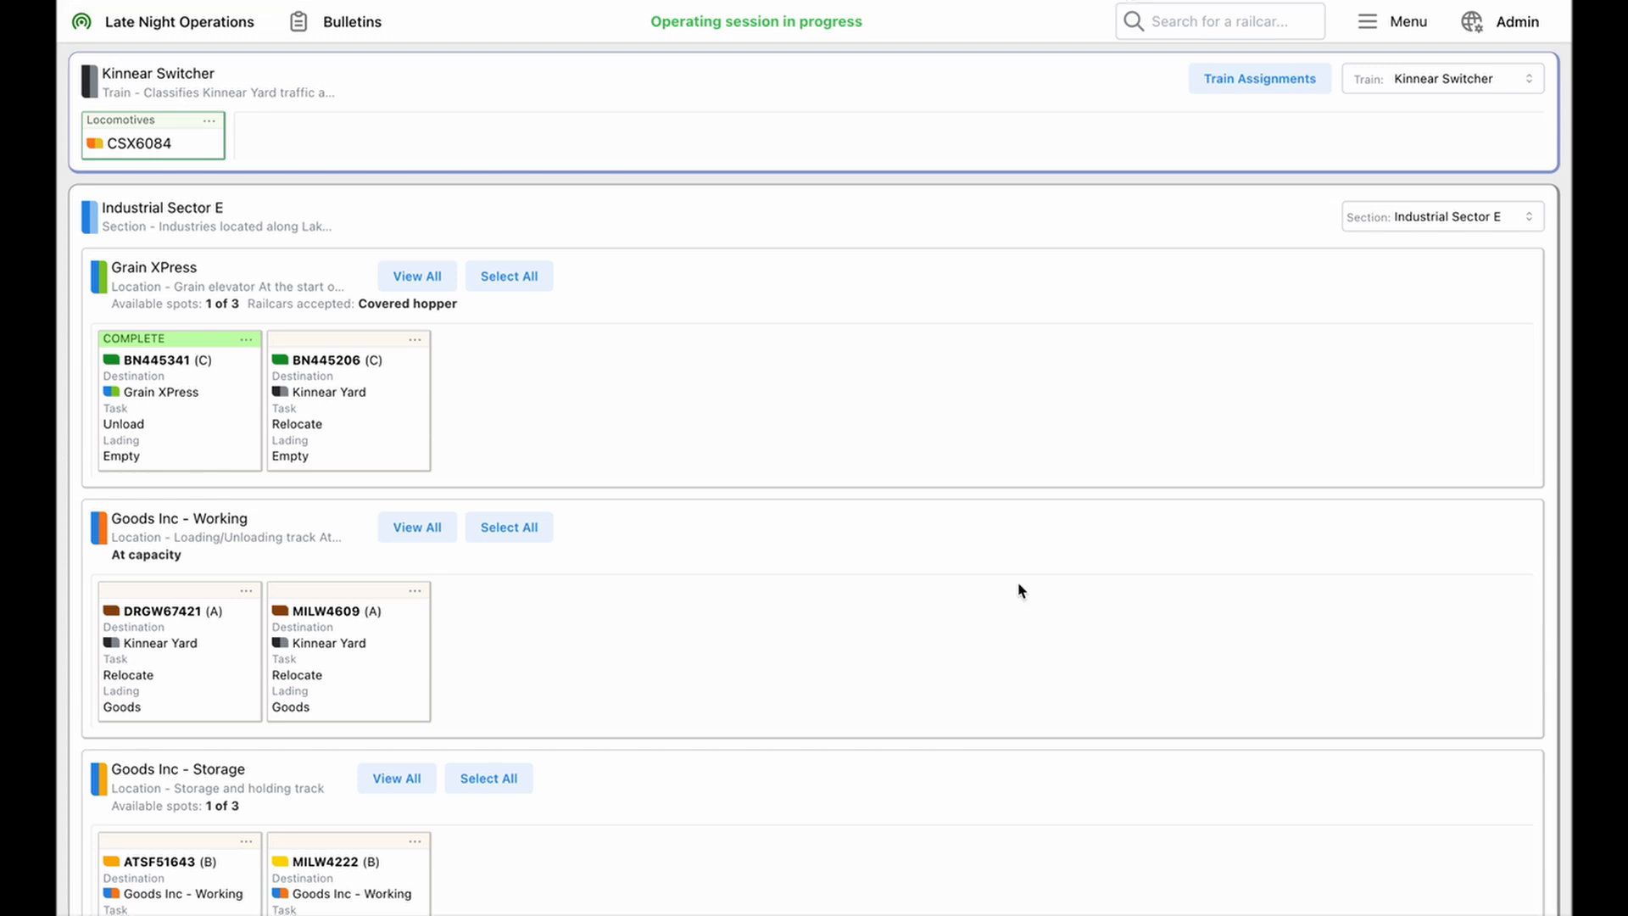
Show the railcar and waybill details of BN445206 together with its available actions, and close them
{"action": "left_click", "coordinate": [414, 345]}
{"action": "left_click", "coordinate": [414, 375]}
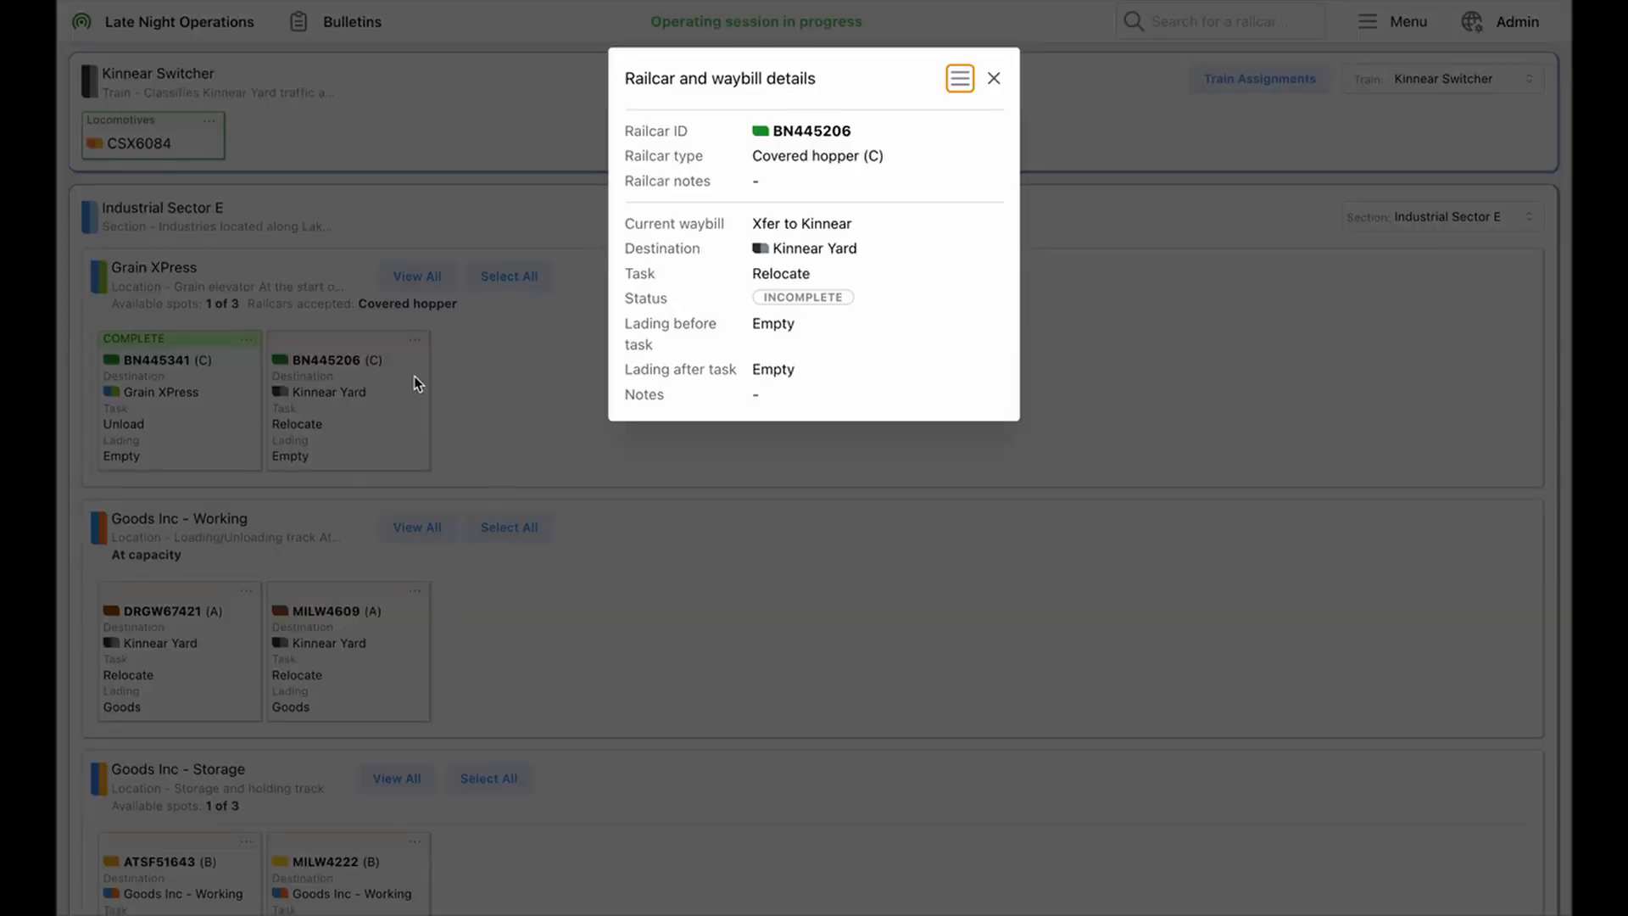
{"action": "left_click", "coordinate": [960, 78]}
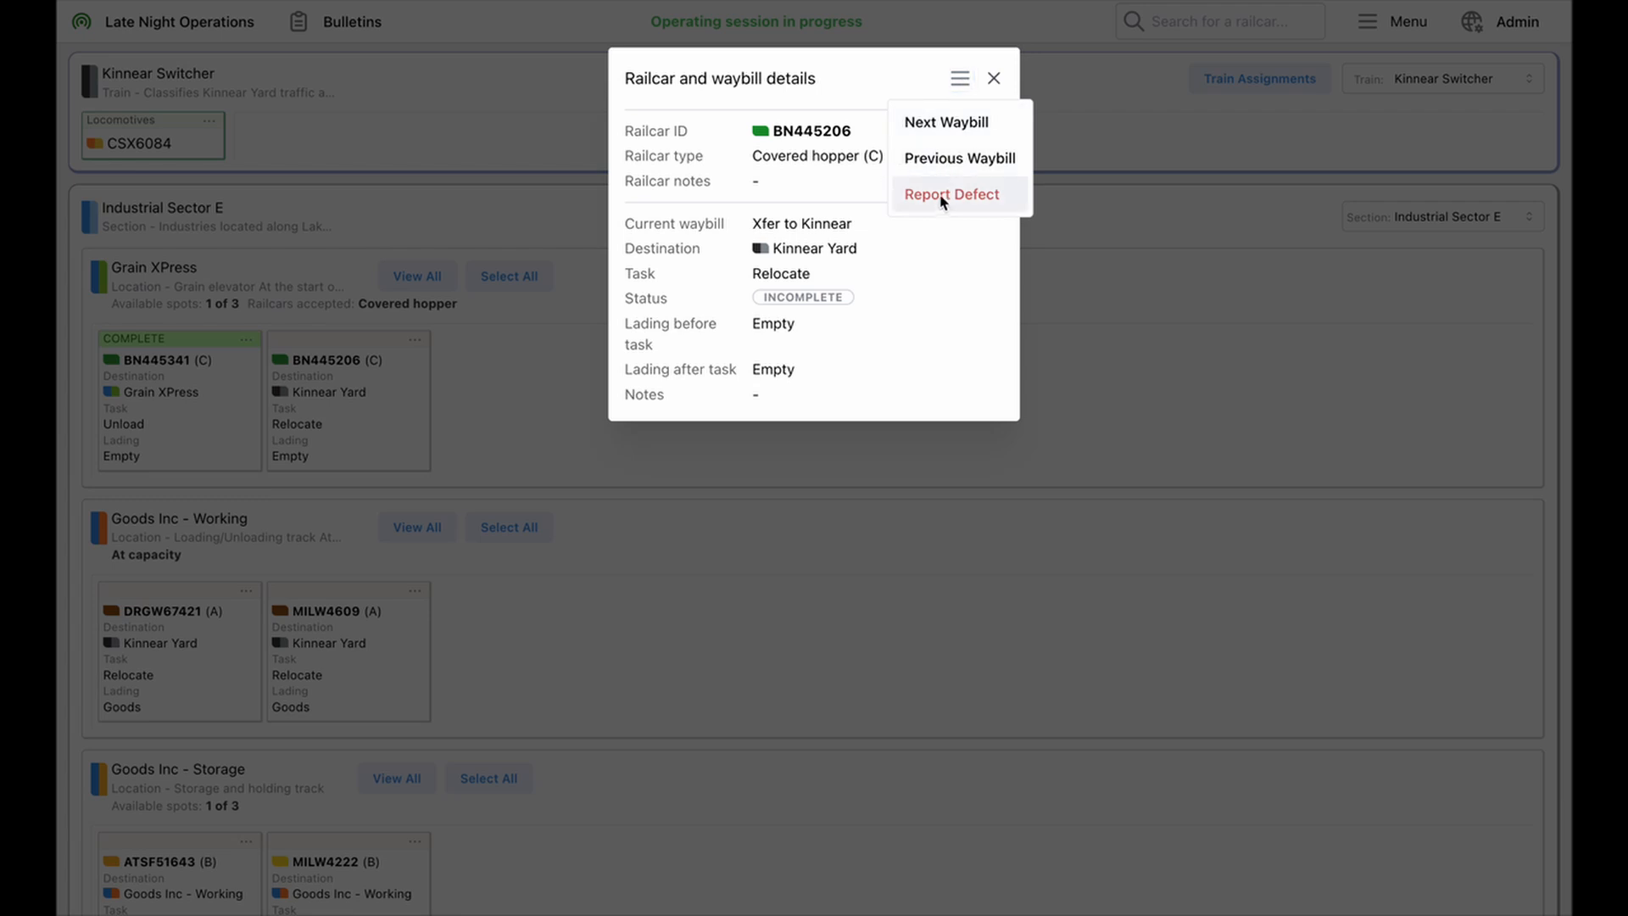
{"action": "left_click", "coordinate": [931, 247]}
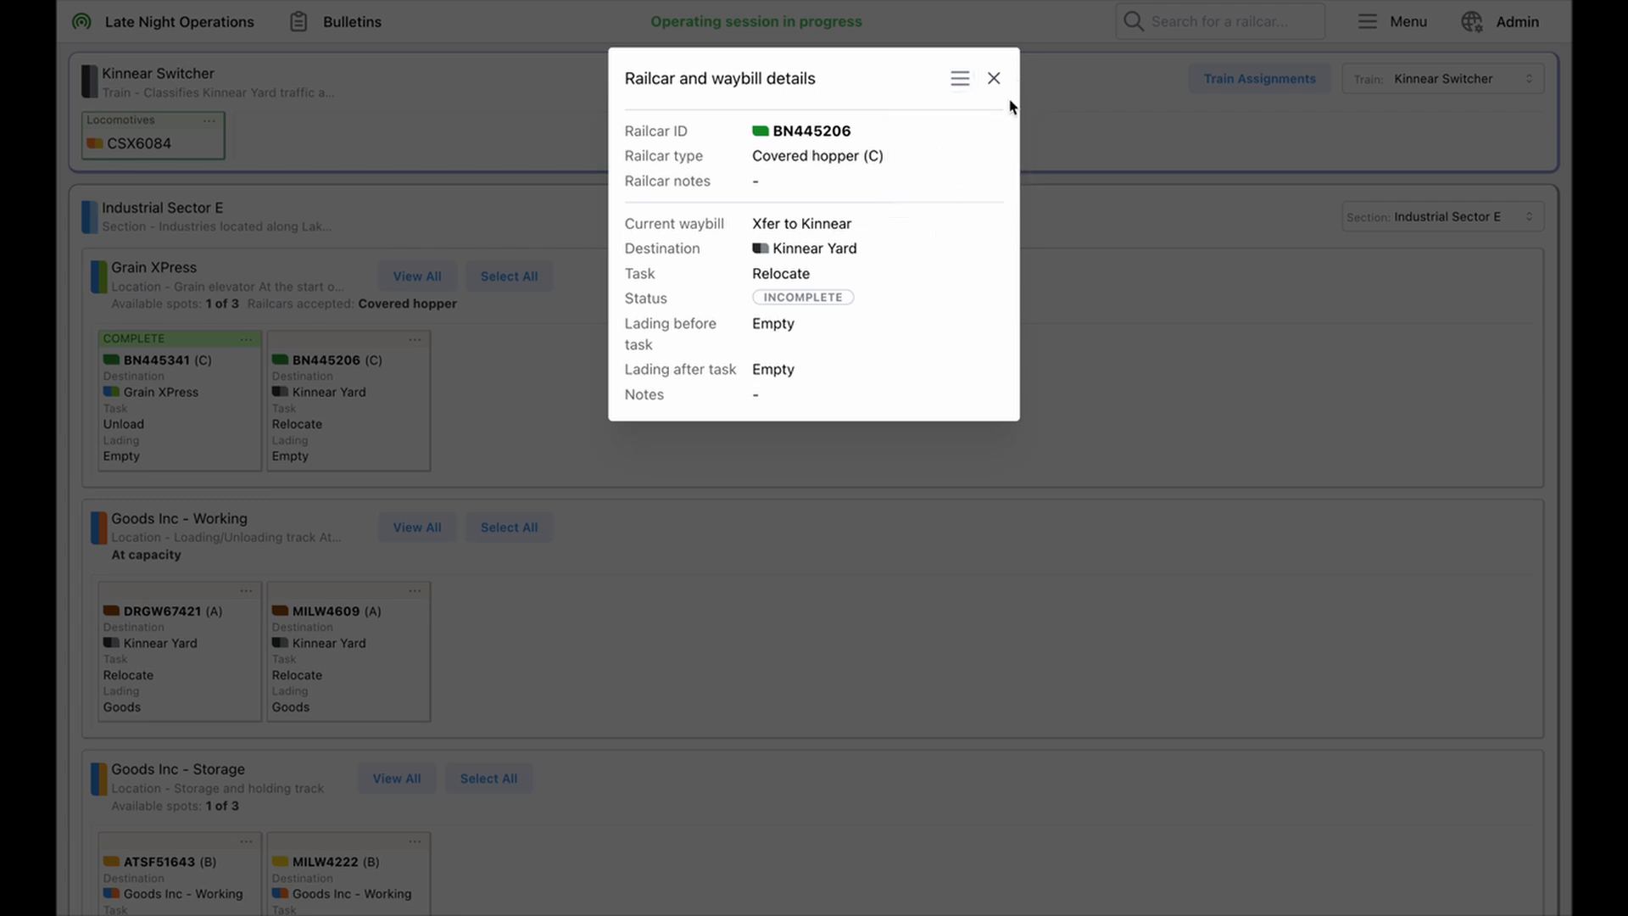
{"action": "left_click", "coordinate": [994, 78]}
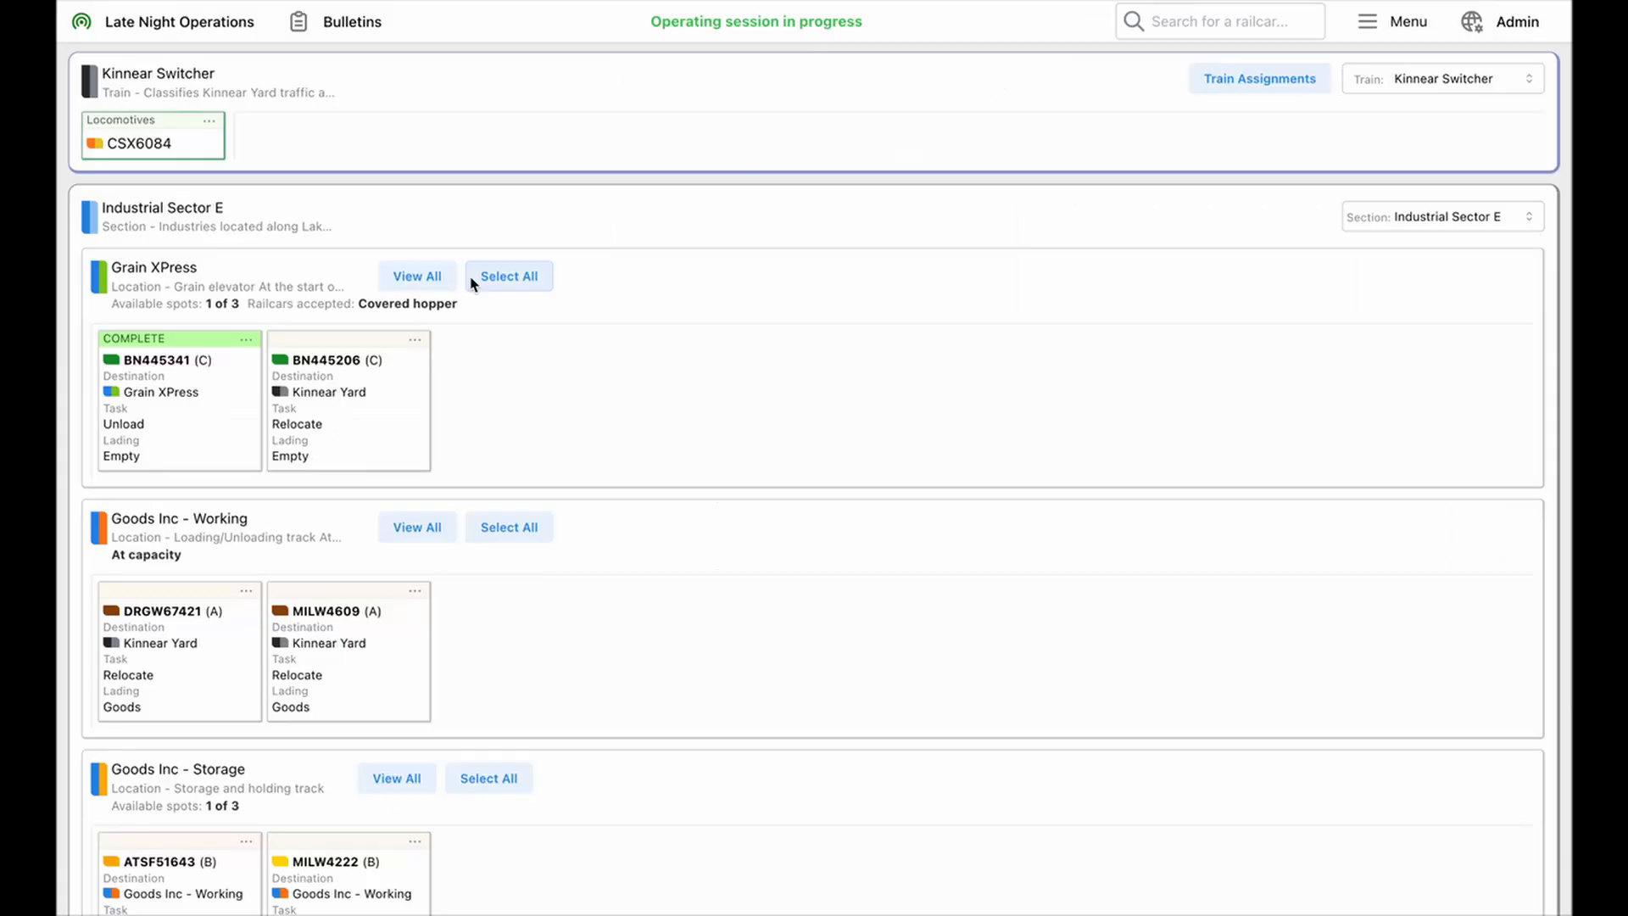
Show the details of all railcars and waybills at Grain XPress, including the actions available for BN445341
{"action": "left_click", "coordinate": [398, 279]}
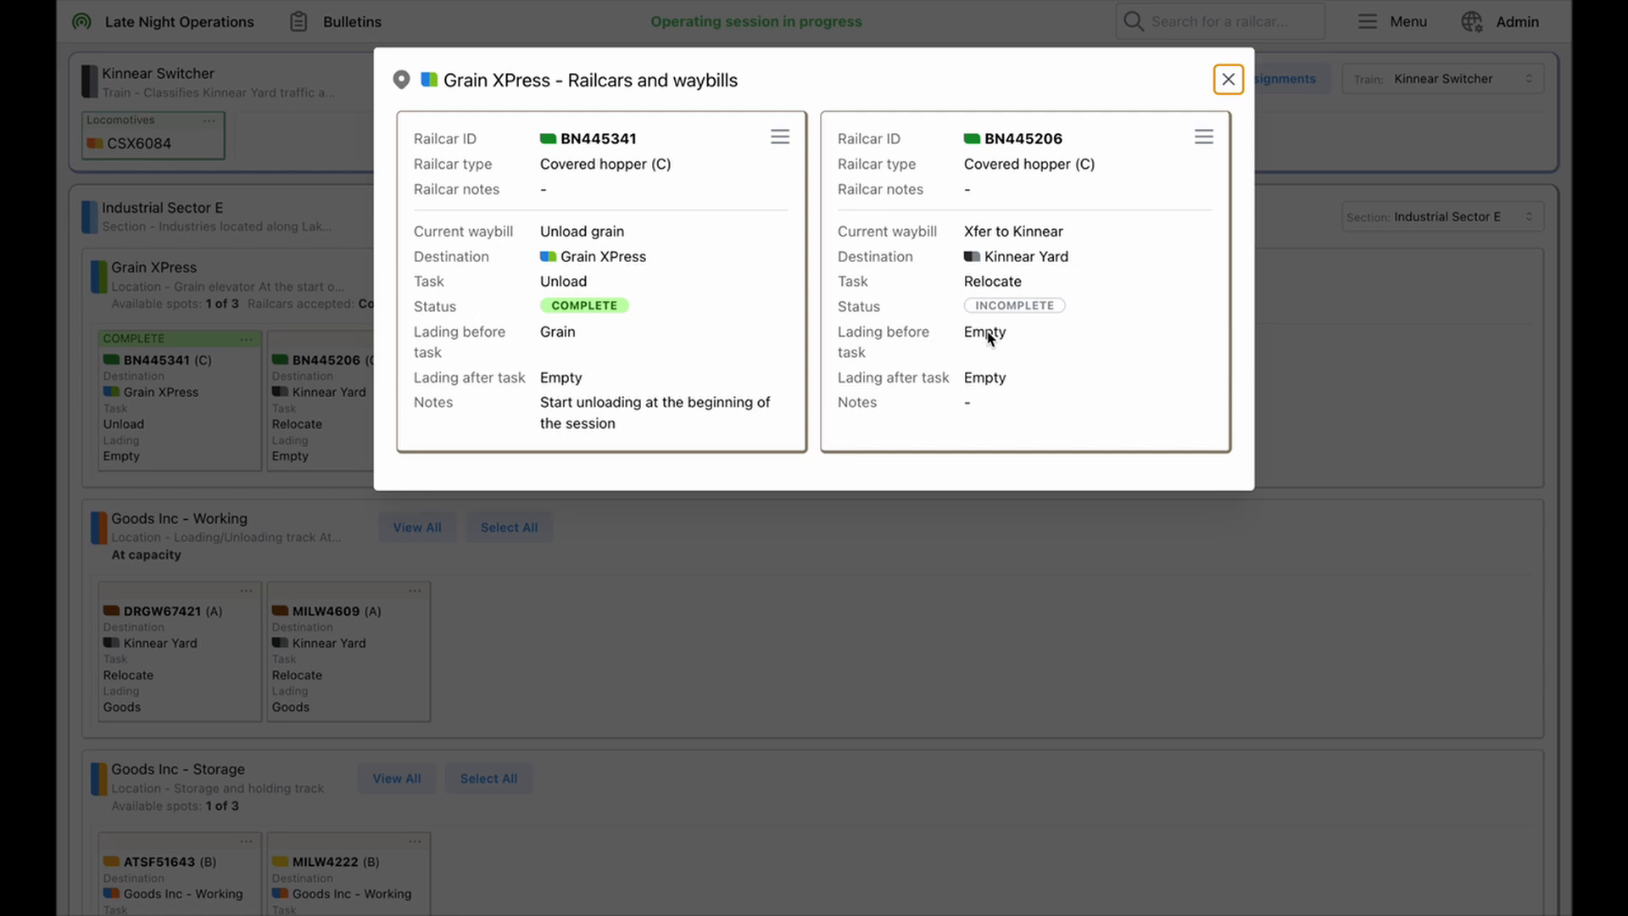
{"action": "left_click", "coordinate": [780, 136]}
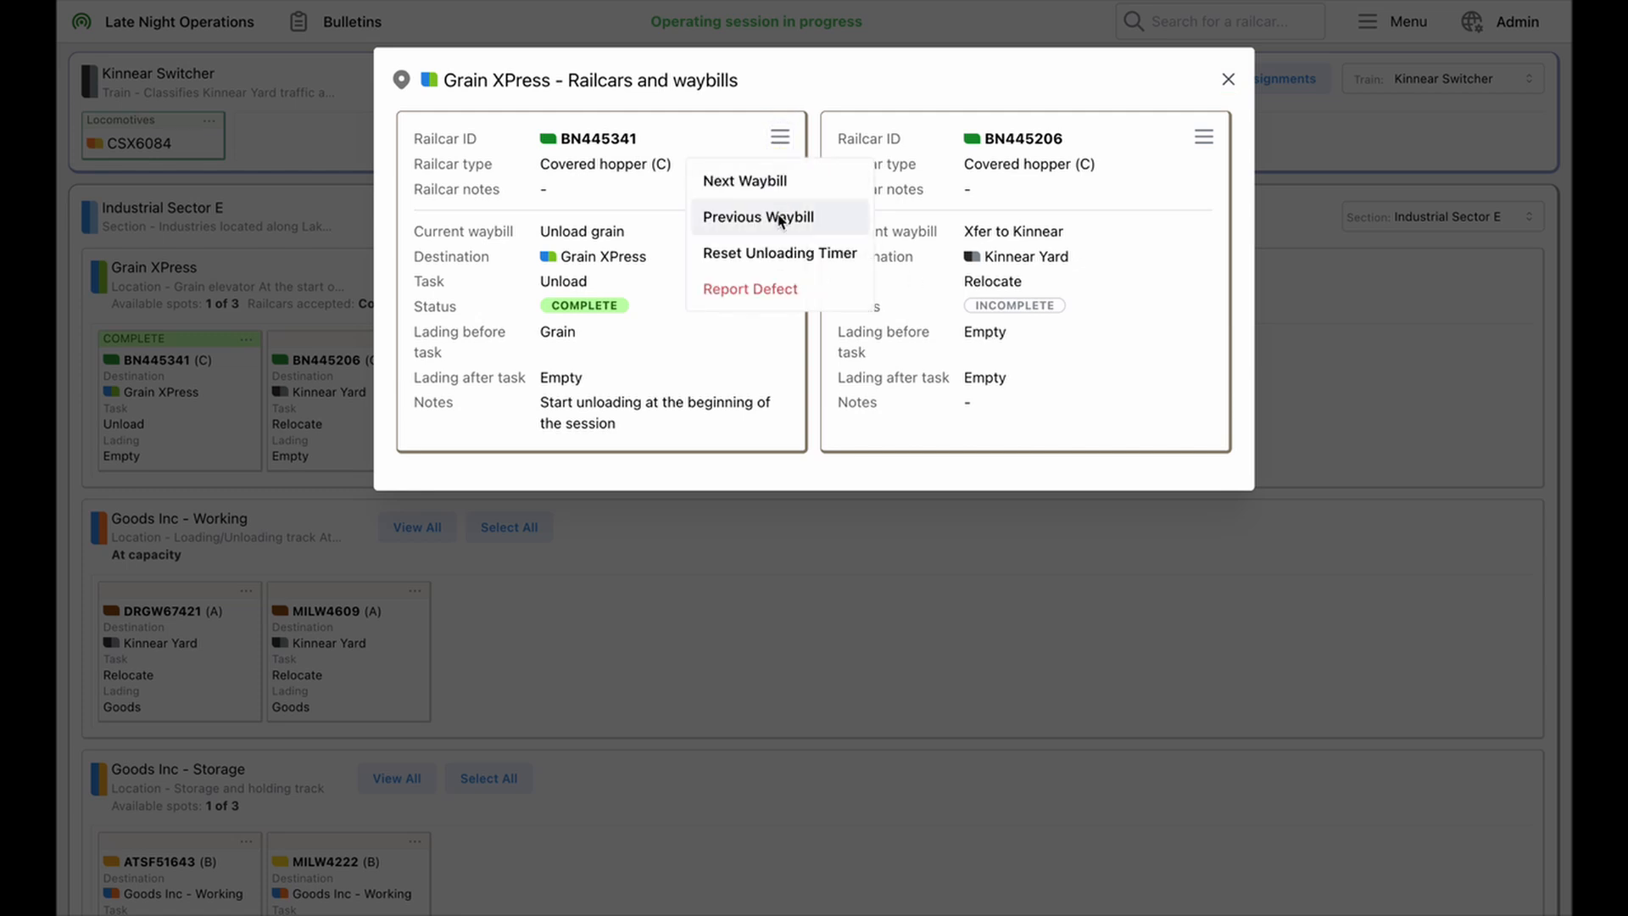
{"action": "left_click", "coordinate": [819, 85]}
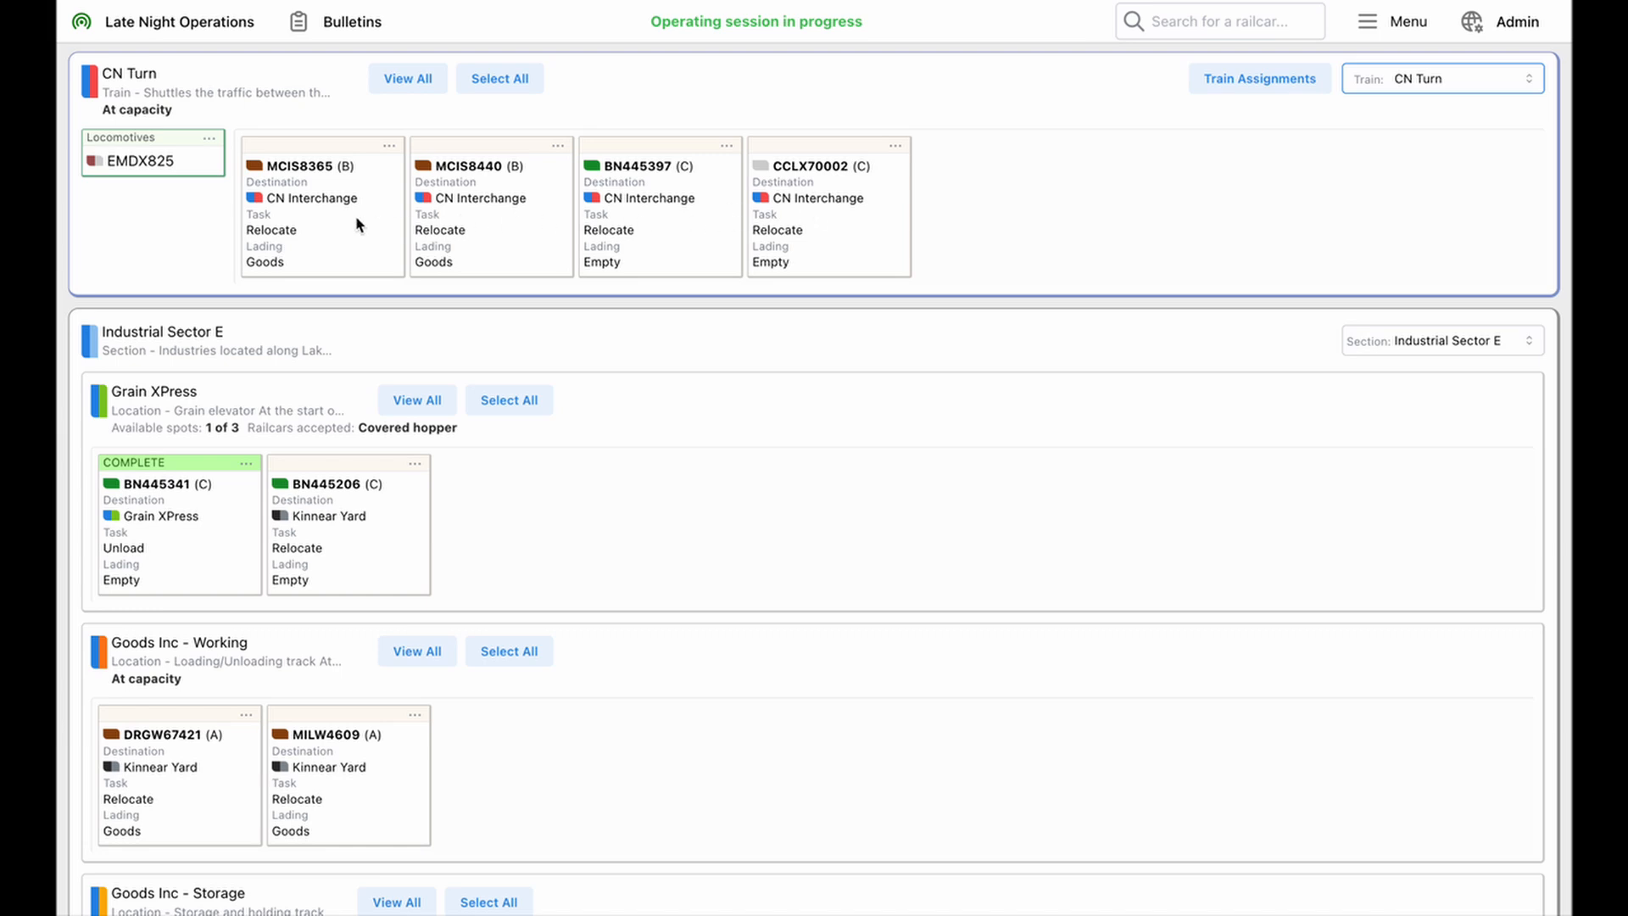
Move all railcars on the CN Turn train to the CN Interchange location
{"action": "left_click", "coordinate": [511, 80]}
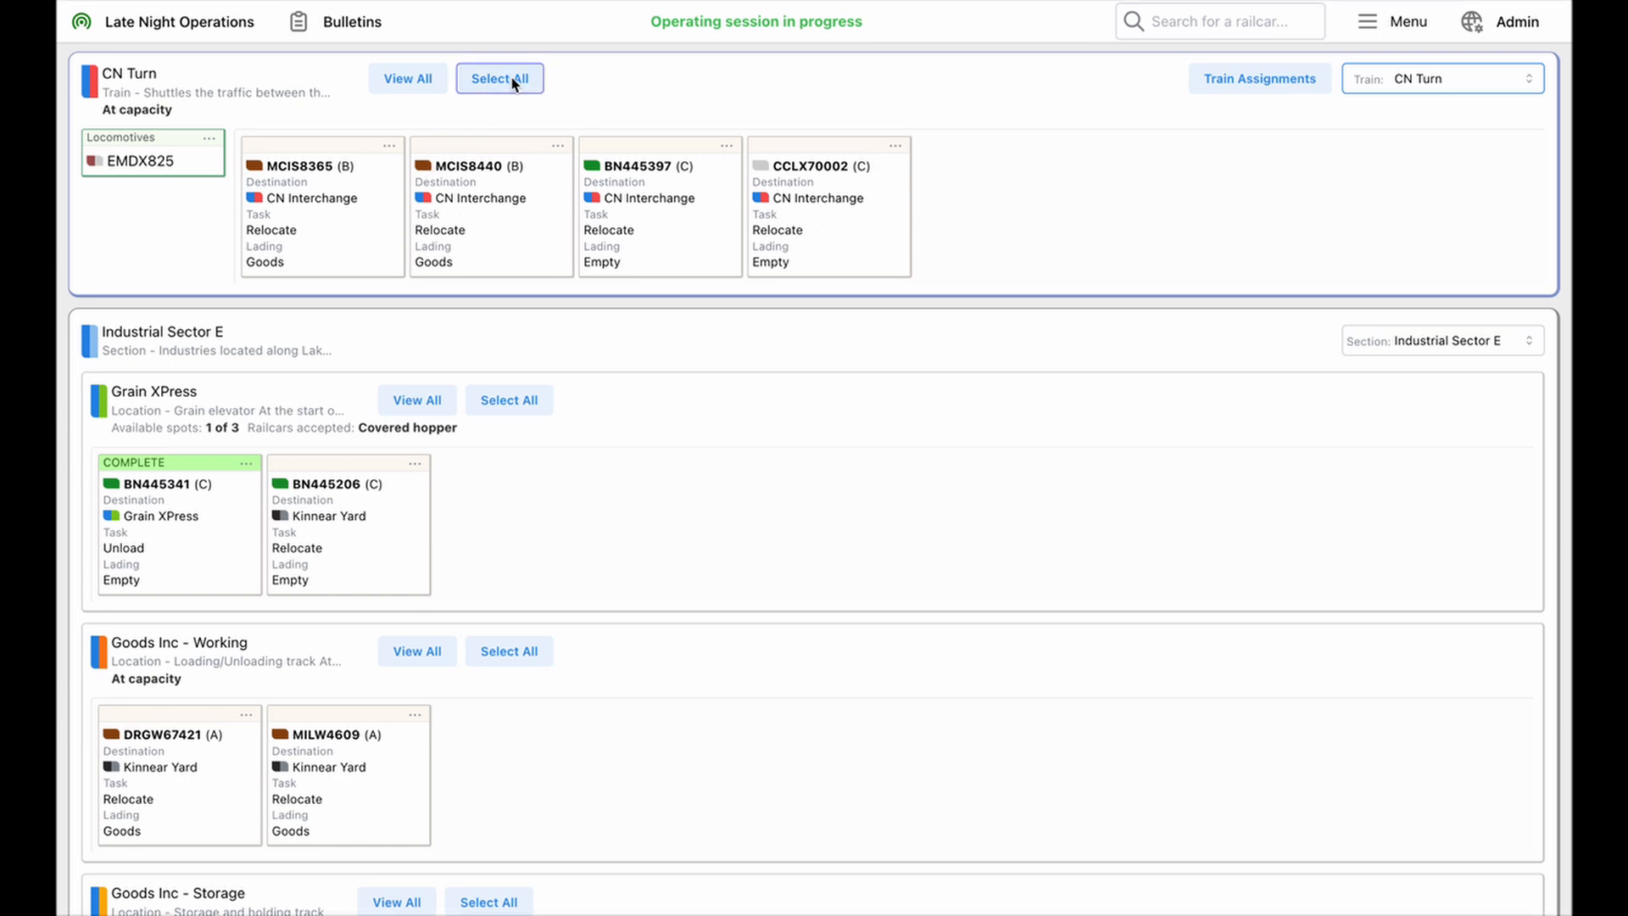
{"action": "left_click", "coordinate": [512, 79]}
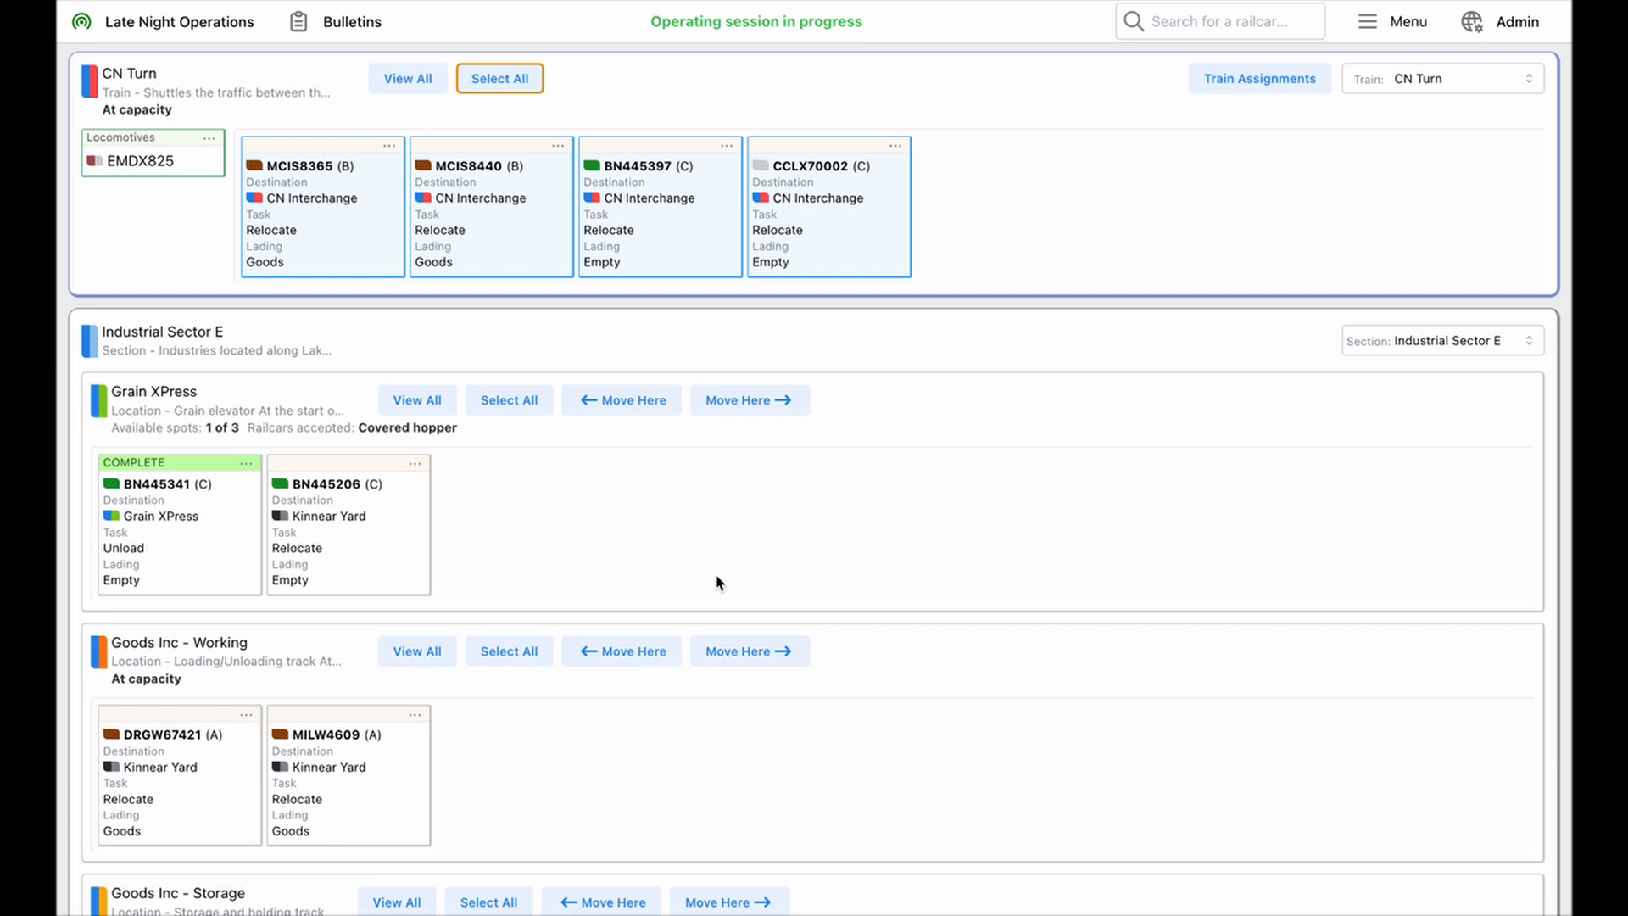
{"action": "scroll", "coordinate": [716, 576], "scroll_direction": "down", "scroll_amount": 3}
{"action": "scroll", "coordinate": [717, 582], "scroll_direction": "down", "scroll_amount": 5}
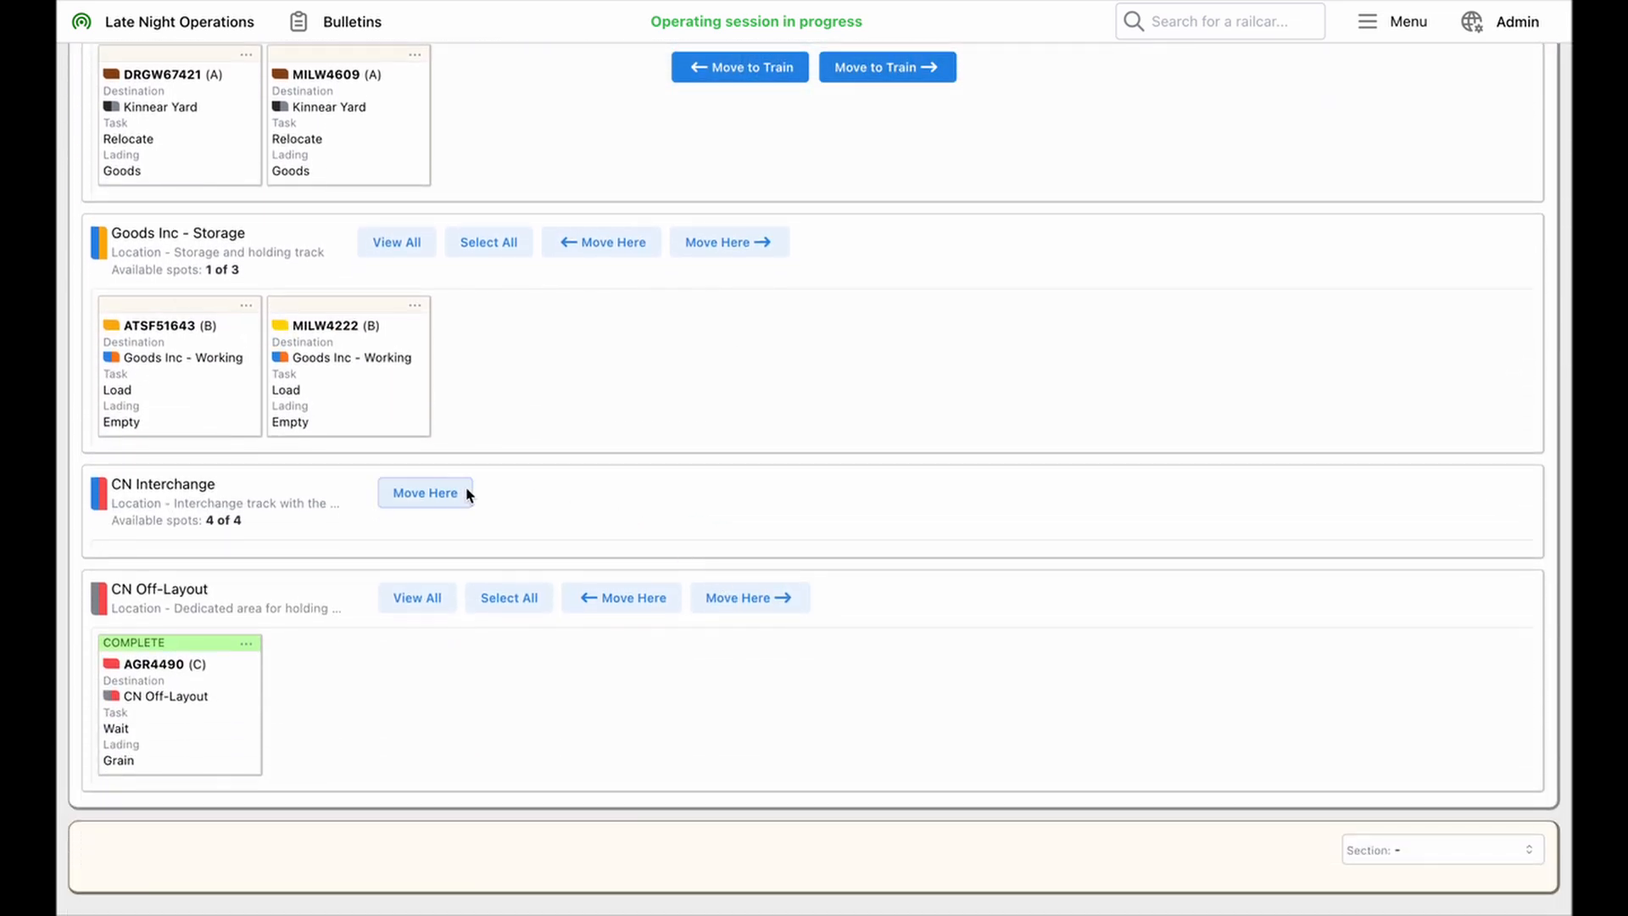
{"action": "left_click", "coordinate": [450, 505]}
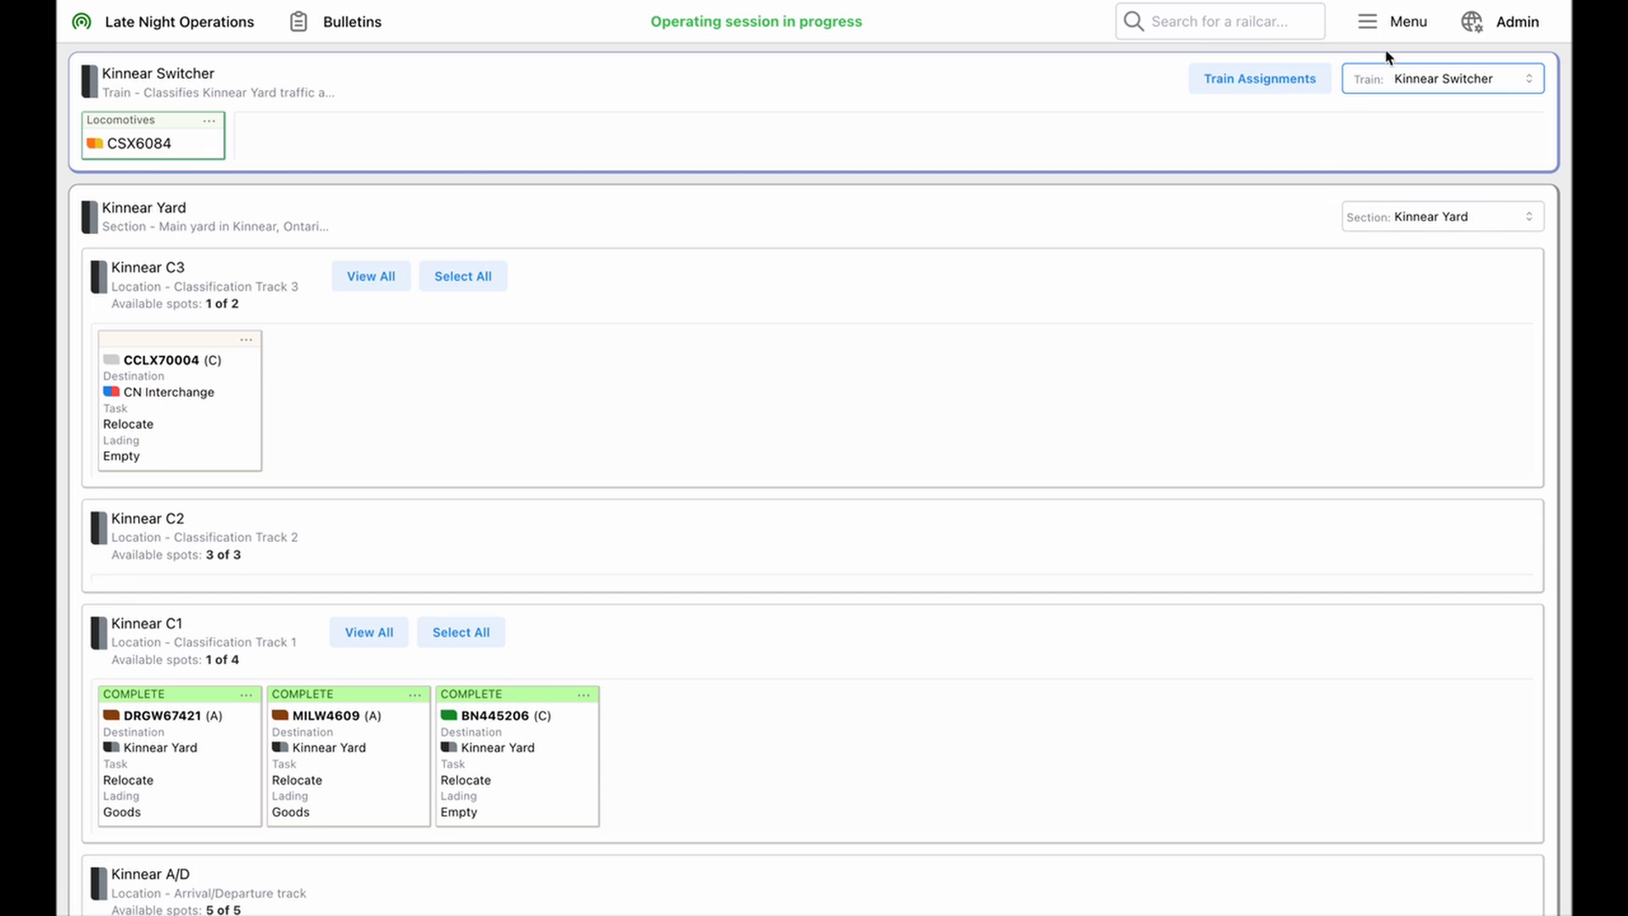
Review the location, destination and completion status of every railcar in the All Railcar Movements overview
{"action": "left_click", "coordinate": [1391, 24]}
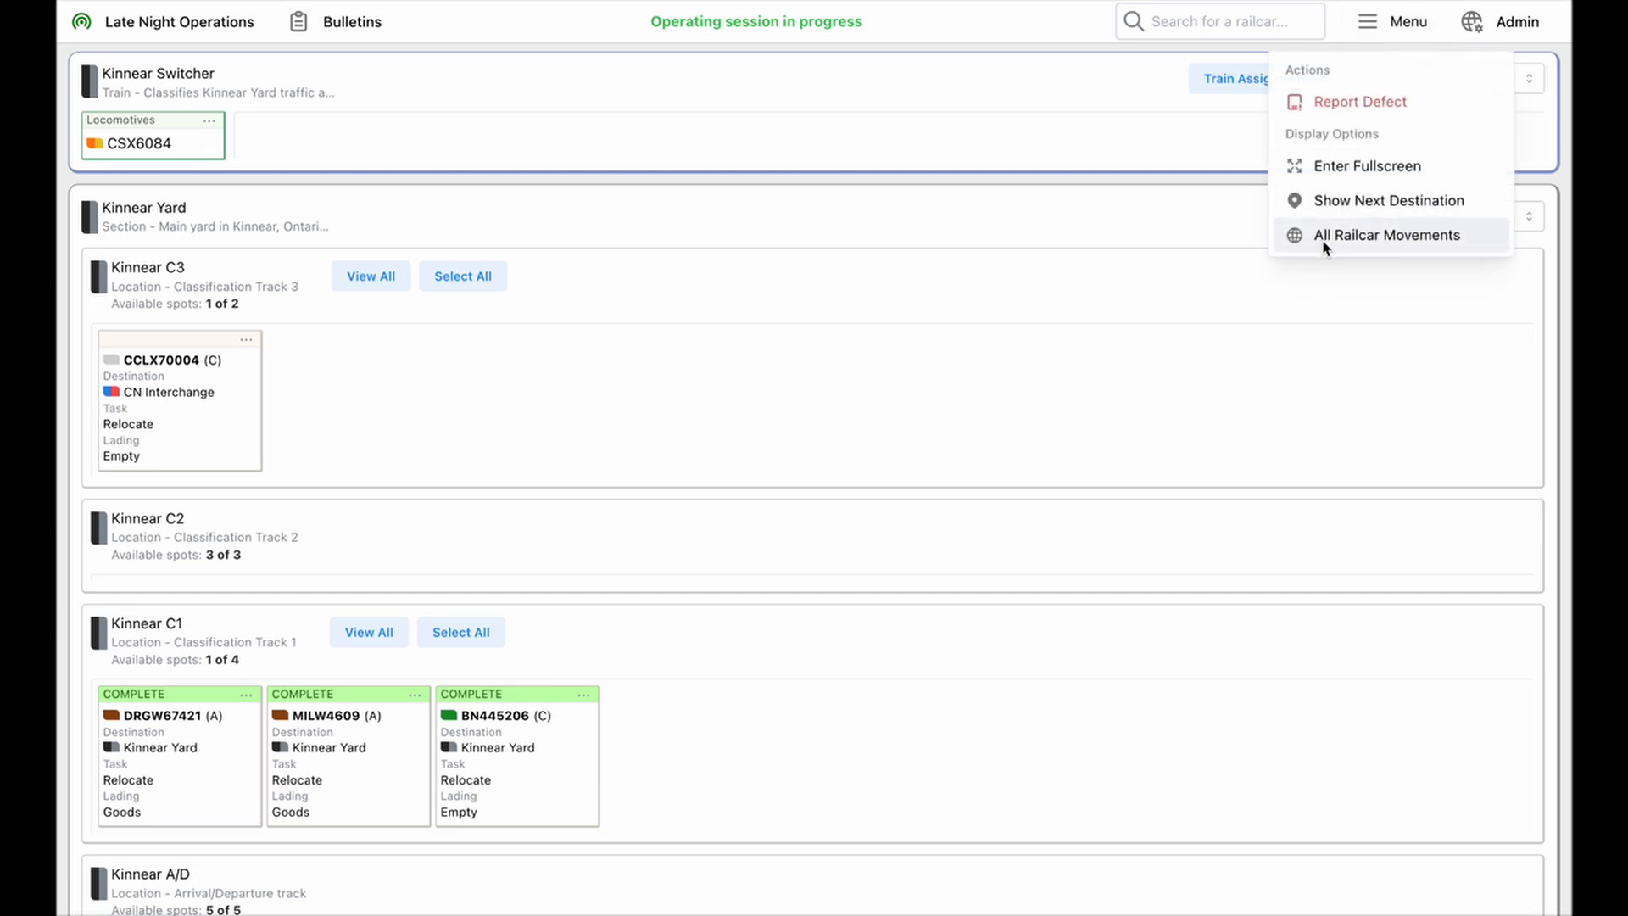
{"action": "left_click", "coordinate": [1325, 244]}
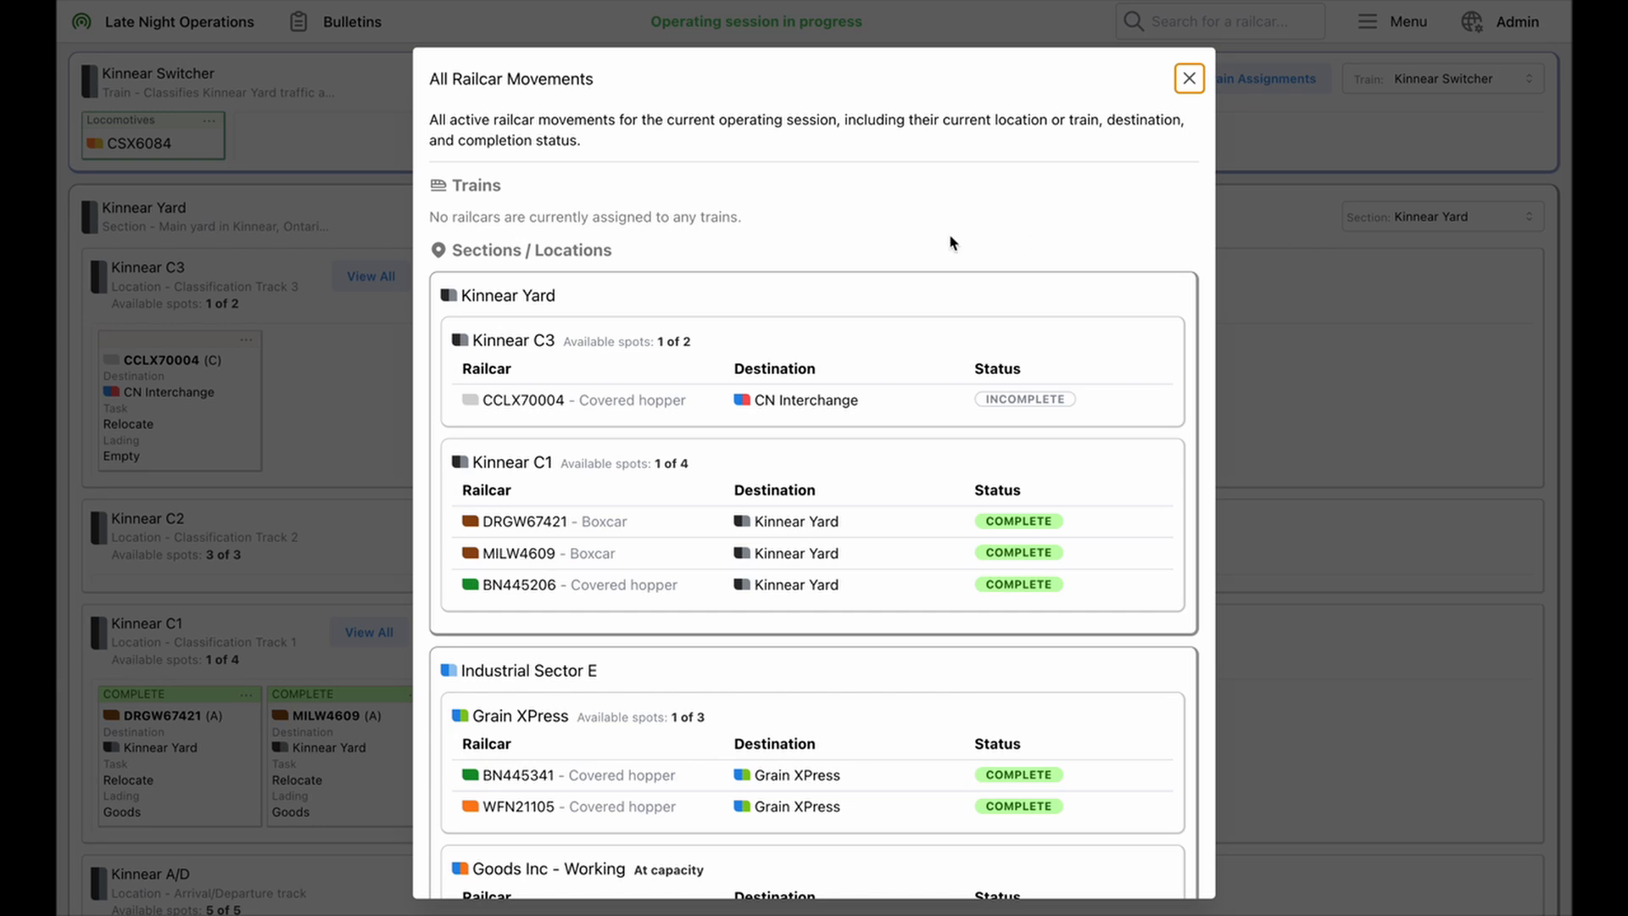
{"action": "scroll", "coordinate": [963, 400], "scroll_direction": "down", "scroll_amount": 1}
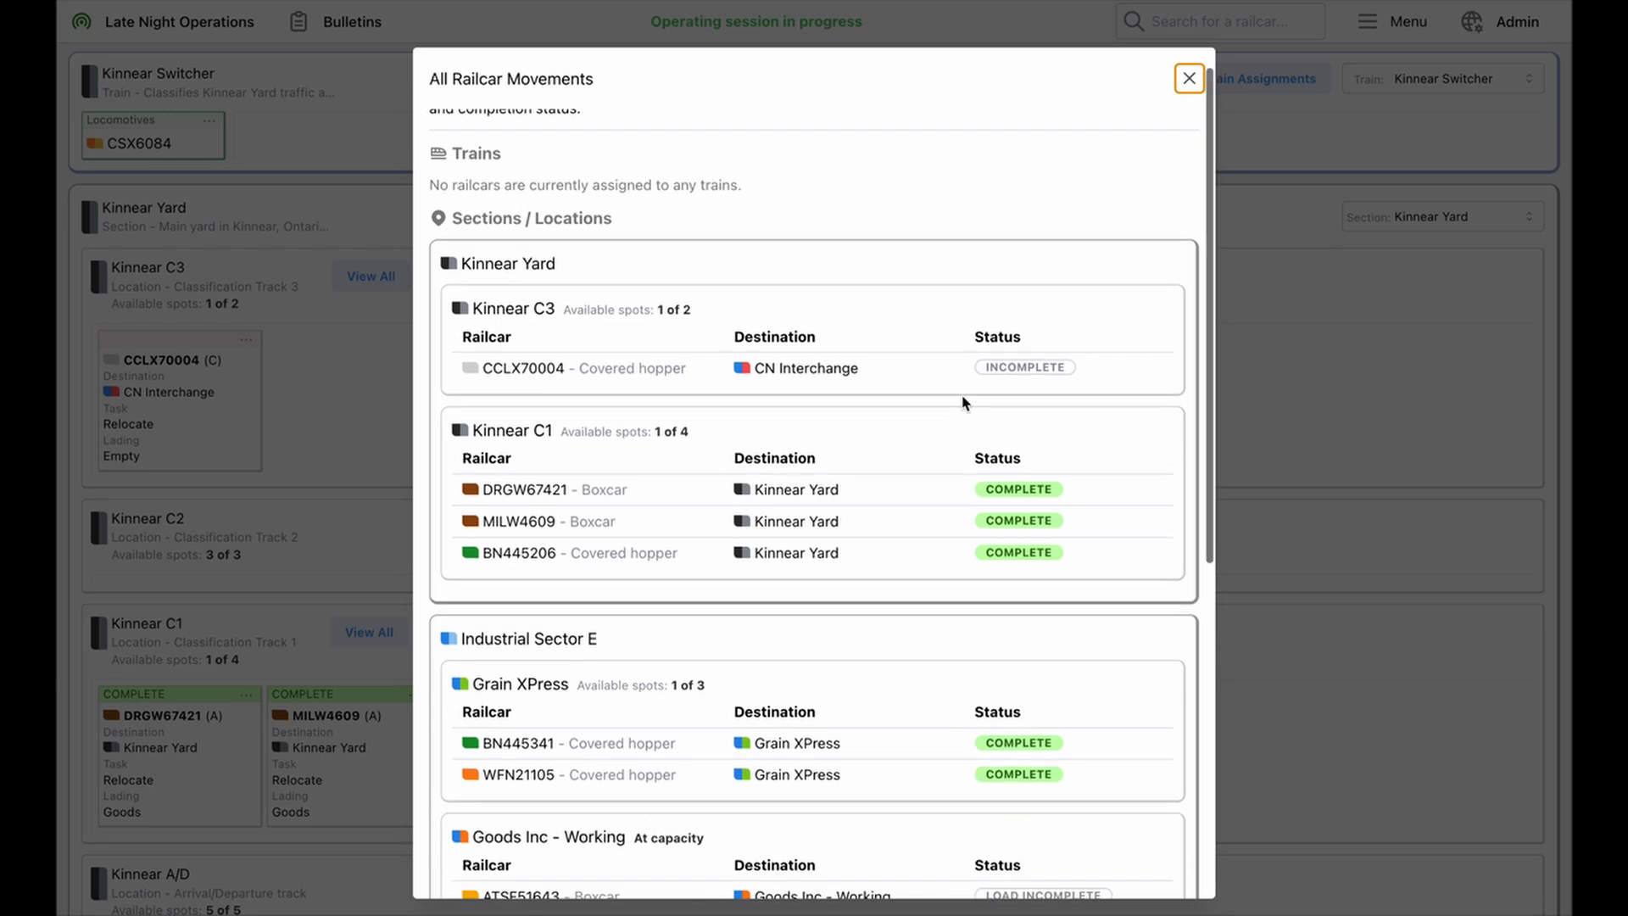
{"action": "scroll", "coordinate": [963, 400], "scroll_direction": "down", "scroll_amount": 2}
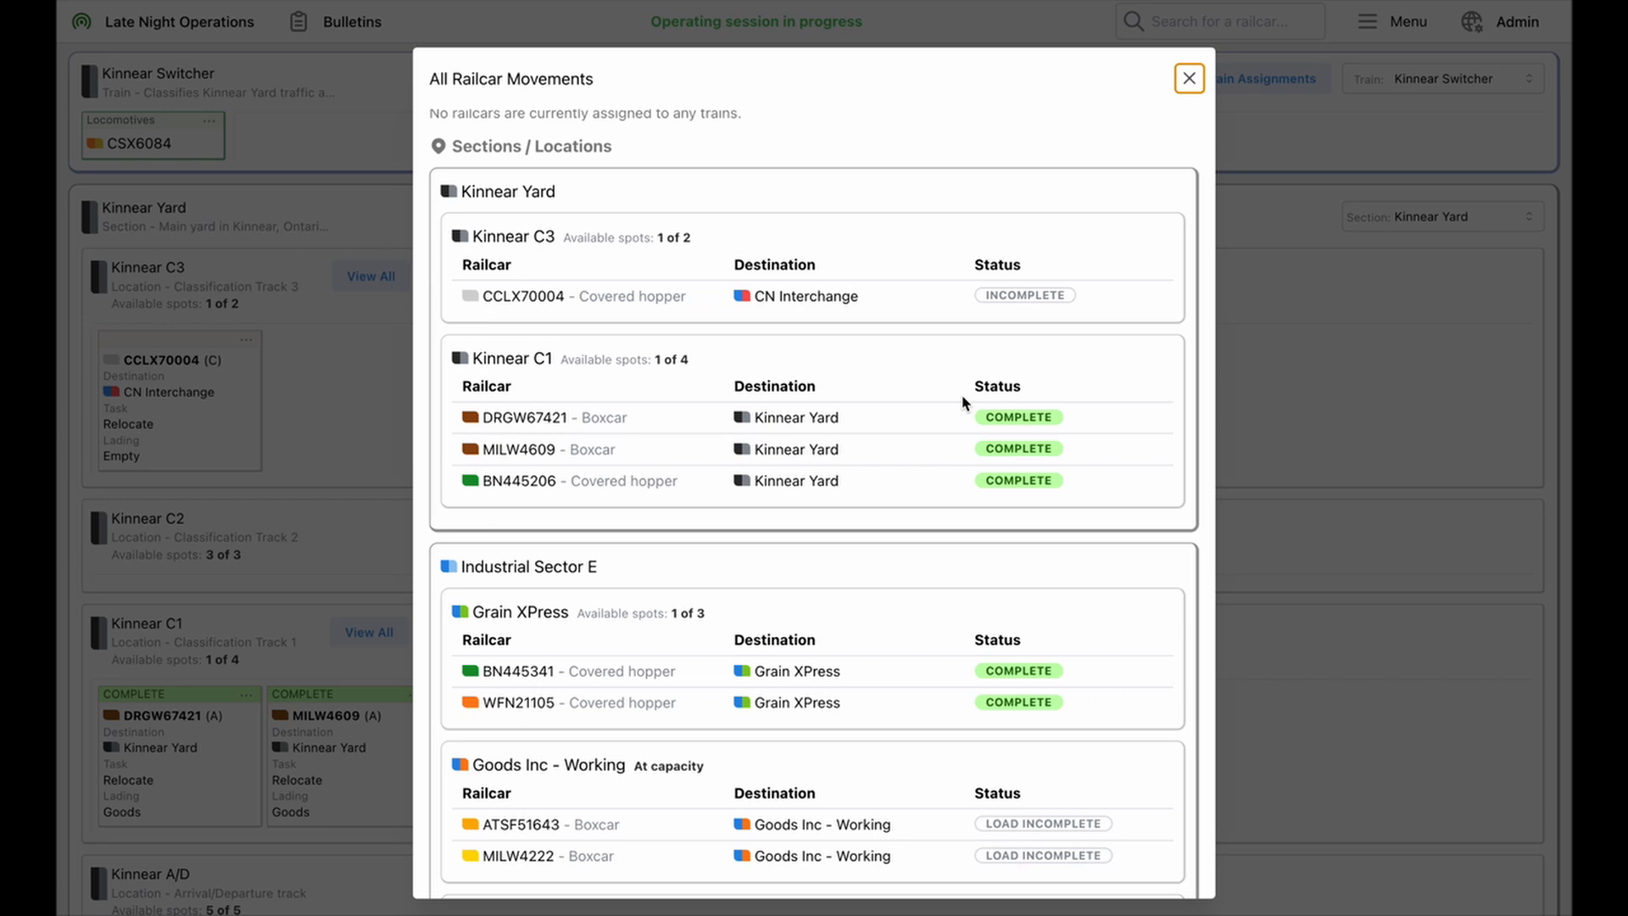
{"action": "scroll", "coordinate": [963, 400], "scroll_direction": "down", "scroll_amount": 3}
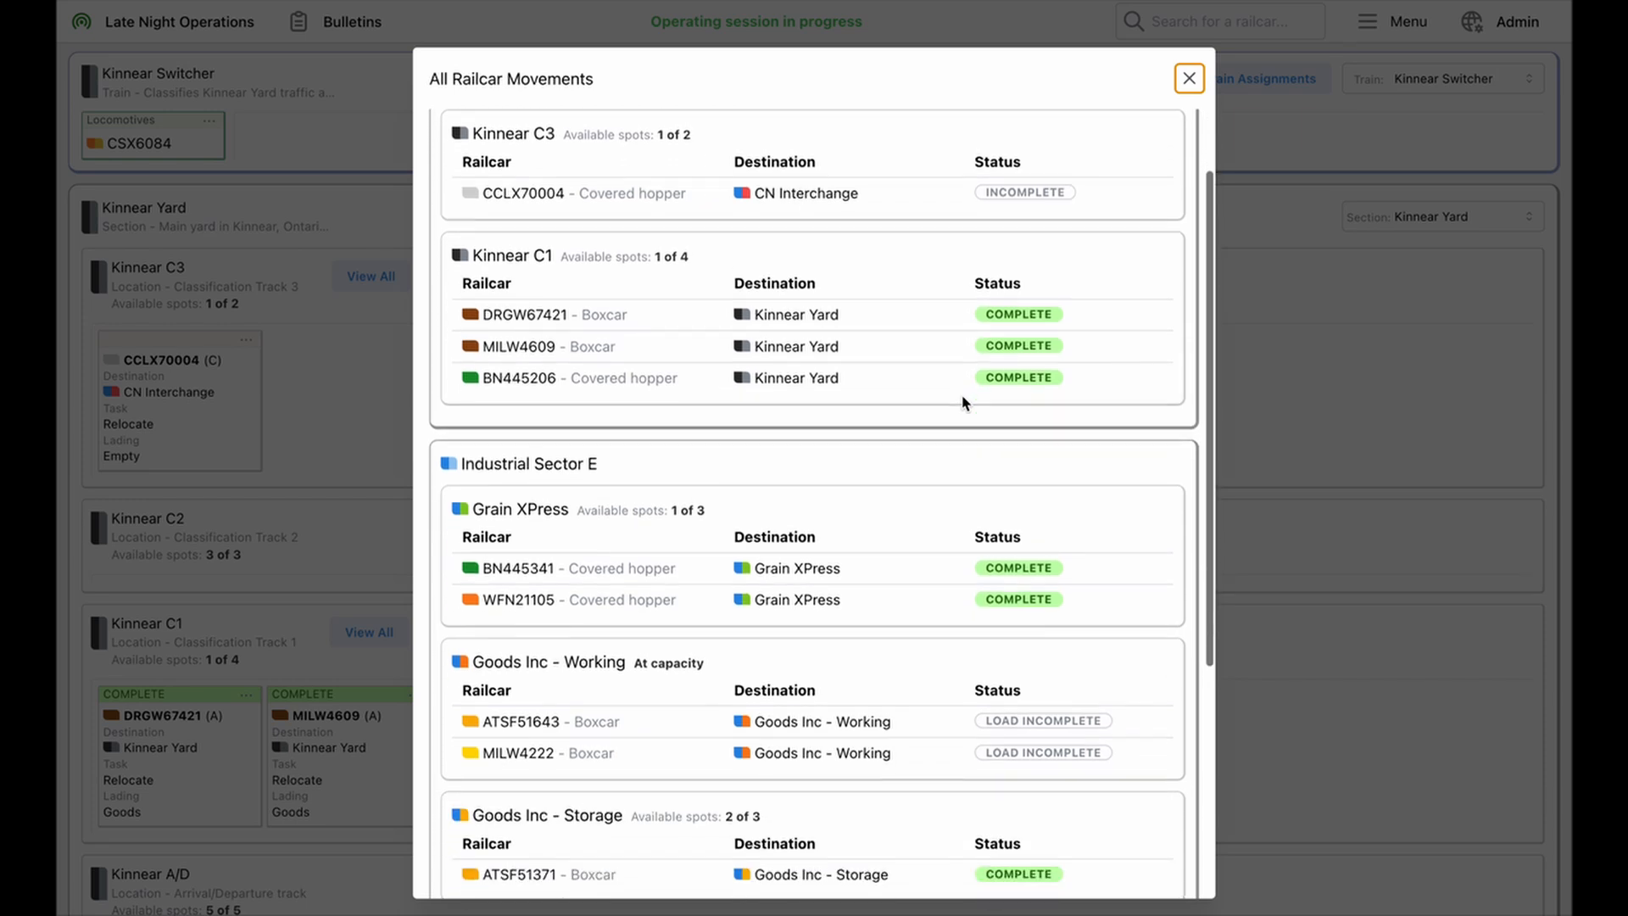
{"action": "scroll", "coordinate": [1021, 388], "scroll_direction": "down", "scroll_amount": 2}
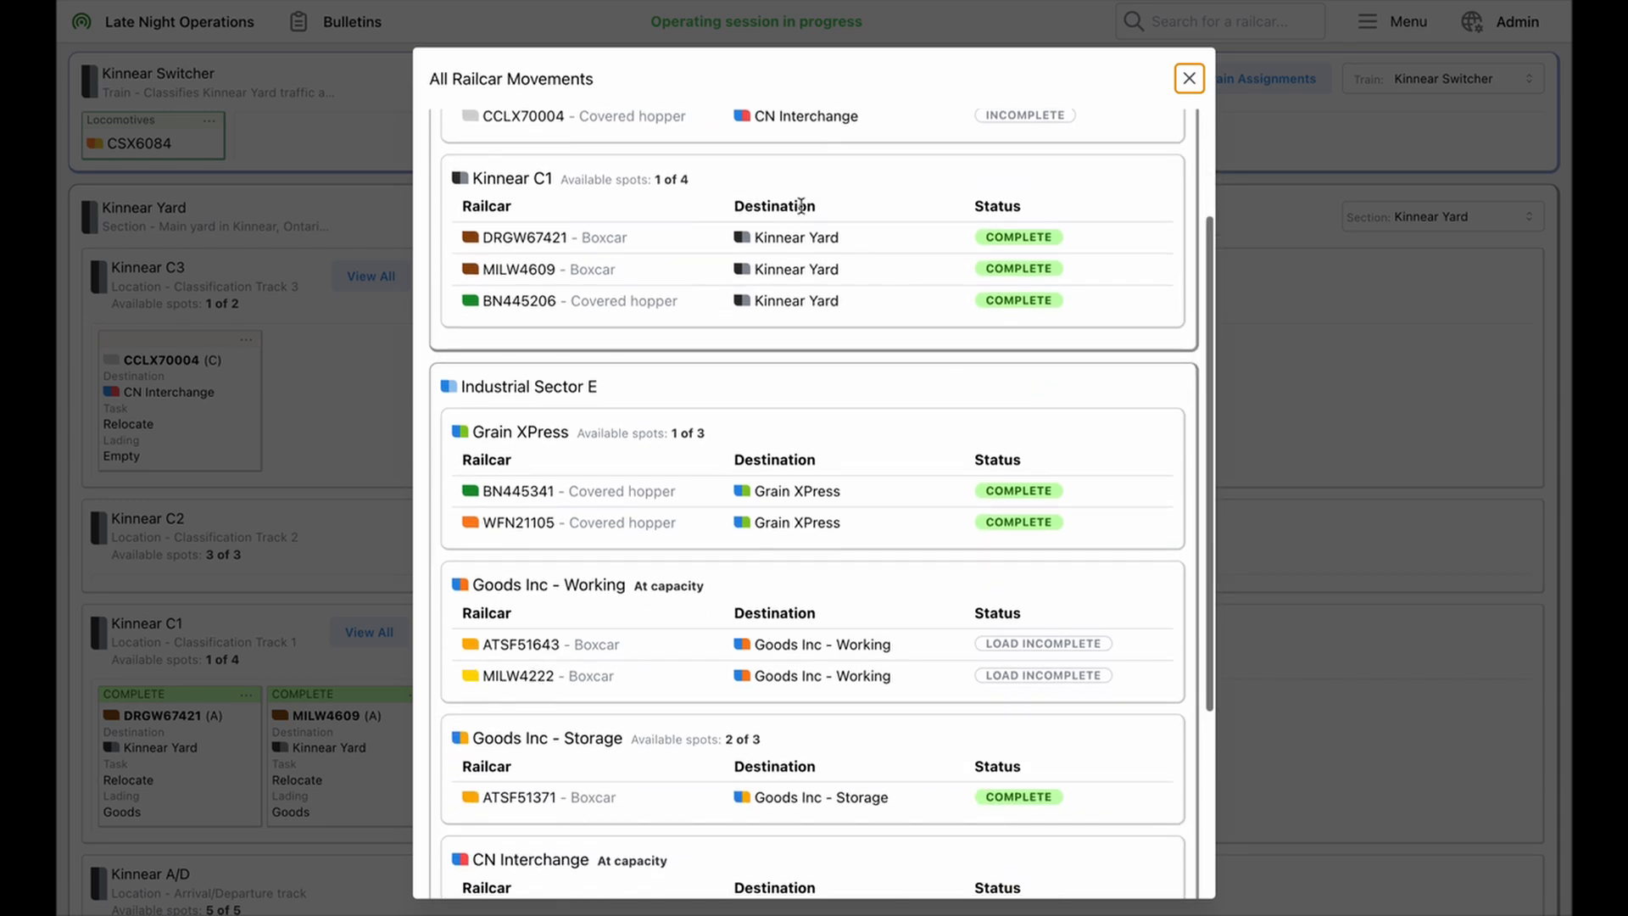
{"action": "scroll", "coordinate": [876, 476], "scroll_direction": "down", "scroll_amount": 3}
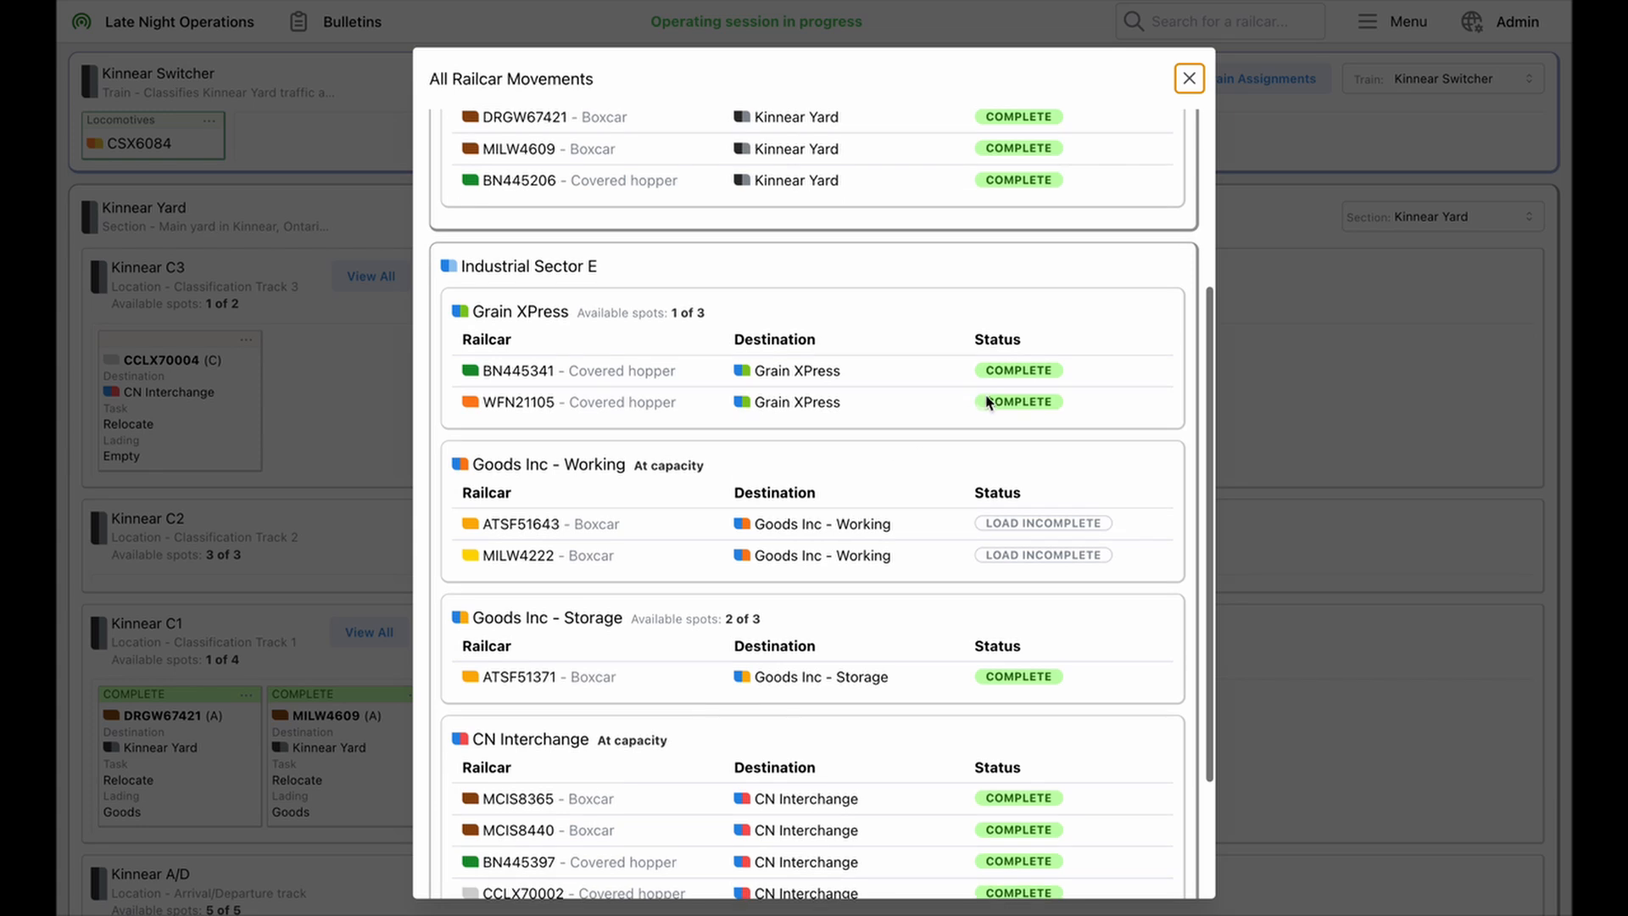
{"action": "scroll", "coordinate": [947, 518], "scroll_direction": "down", "scroll_amount": 2}
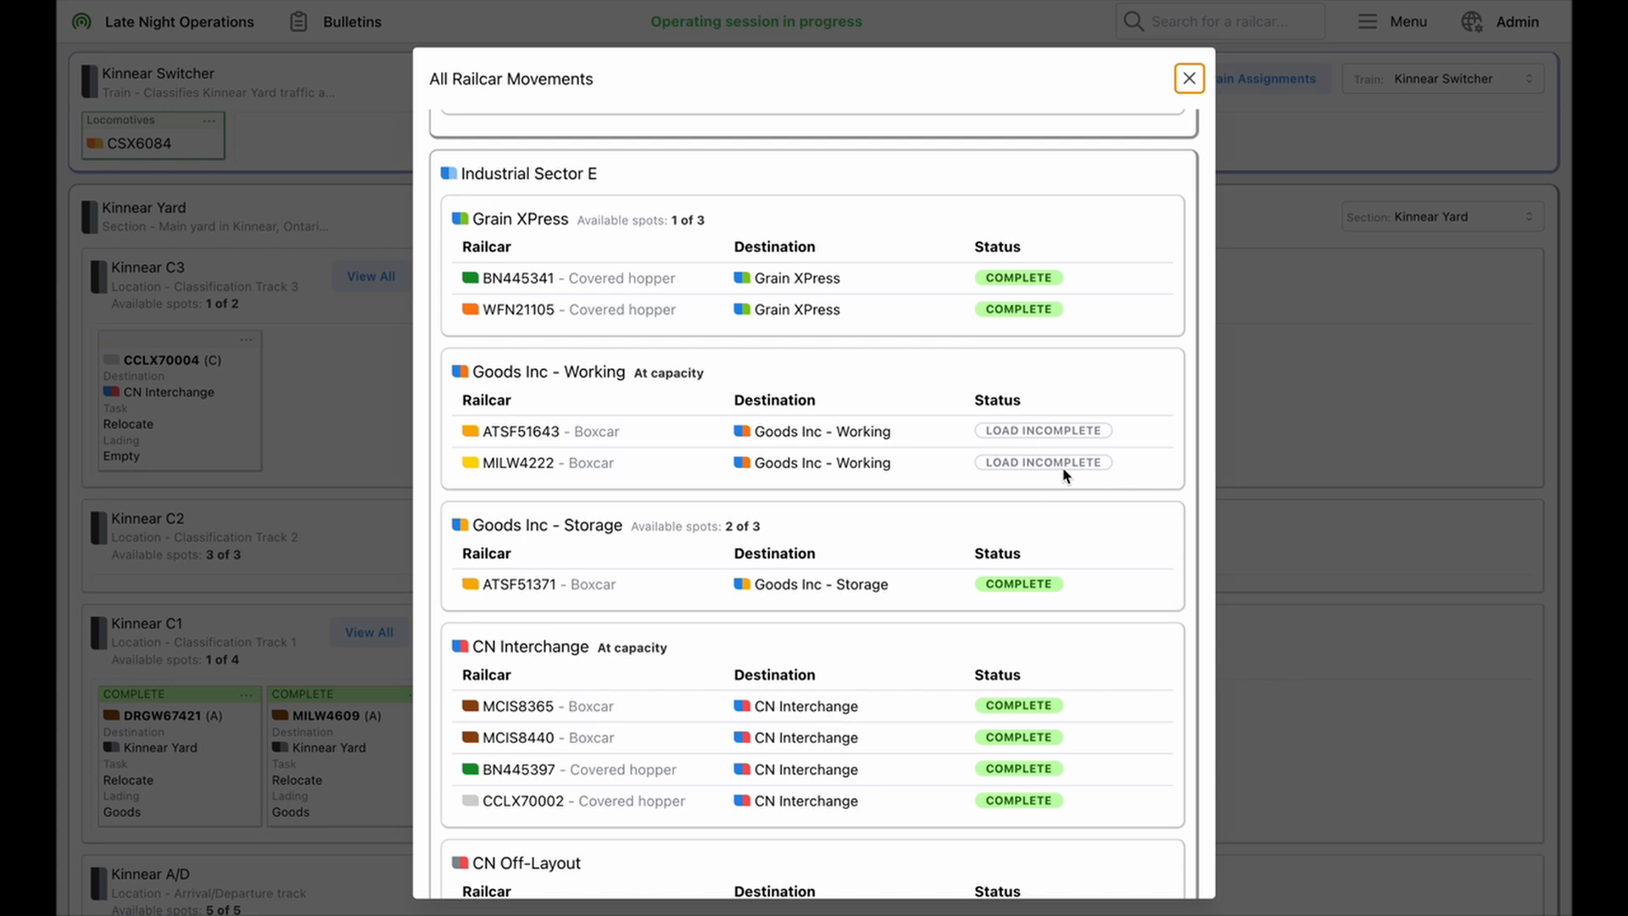
{"action": "scroll", "coordinate": [1066, 475], "scroll_direction": "down", "scroll_amount": 2}
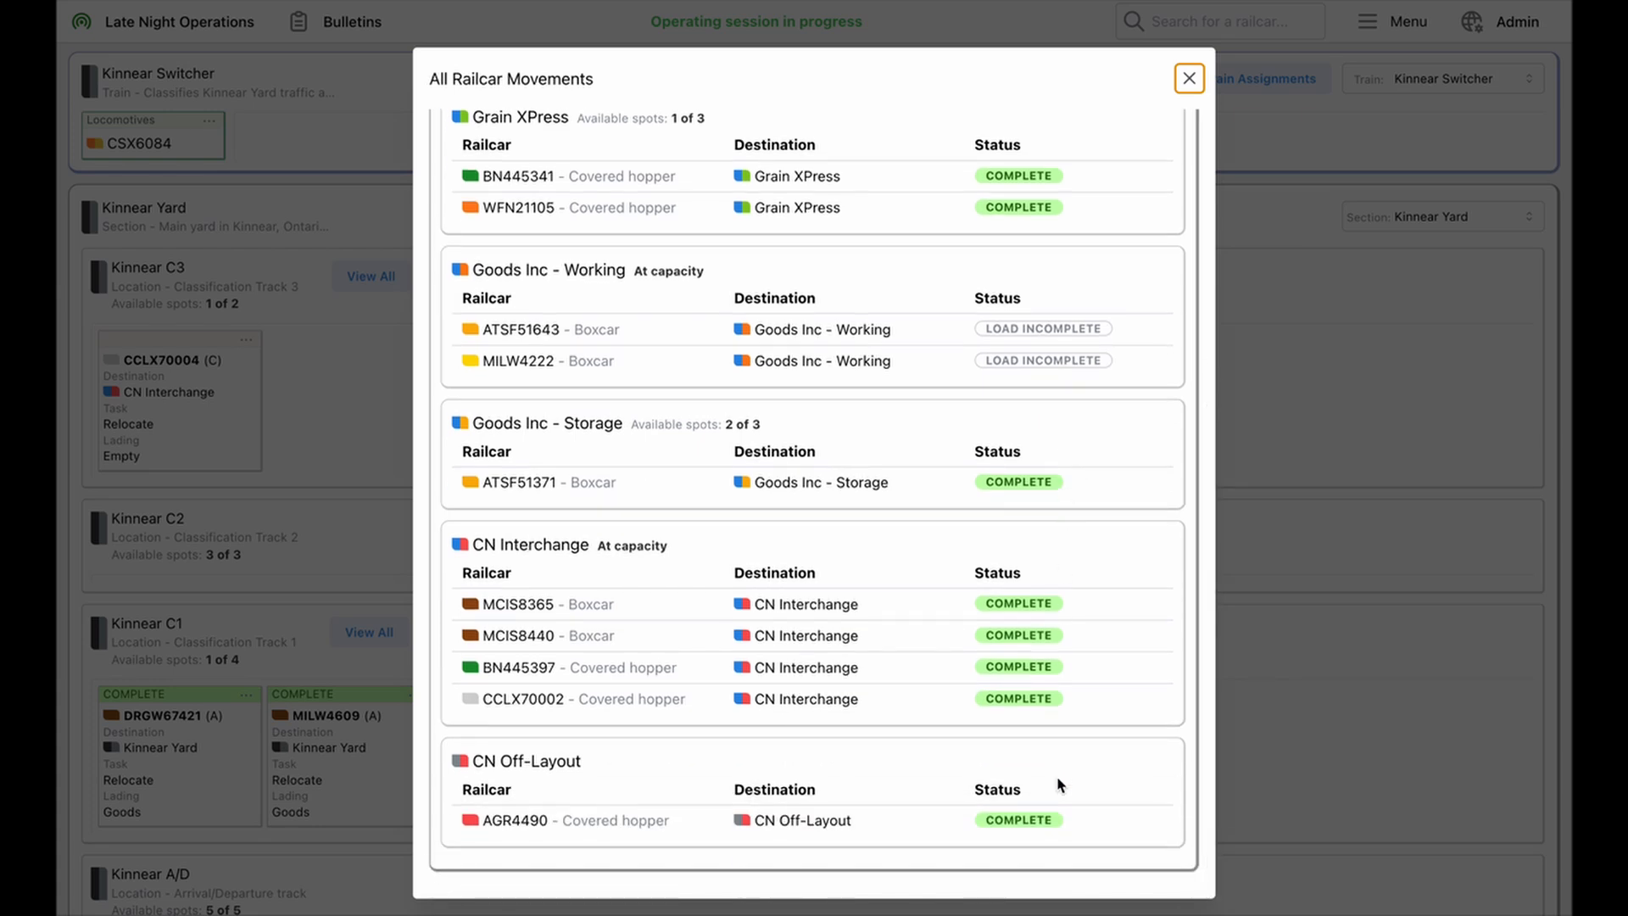
{"action": "left_click", "coordinate": [1195, 78]}
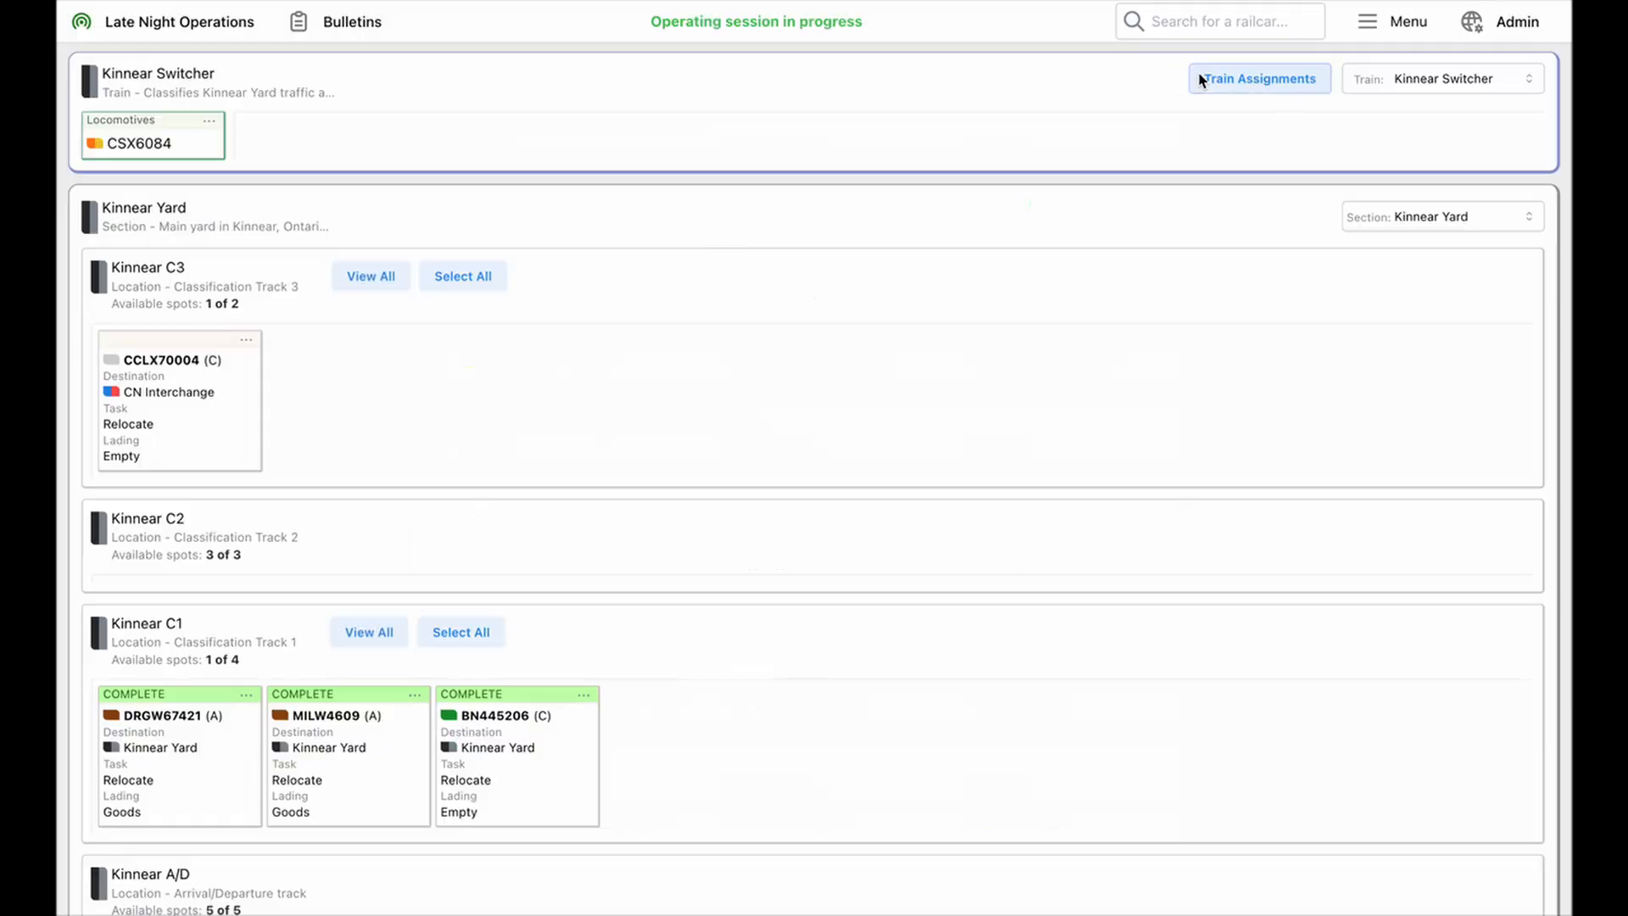
End the operating session in the admin area and process all completed waybills
{"action": "left_click", "coordinate": [1514, 20]}
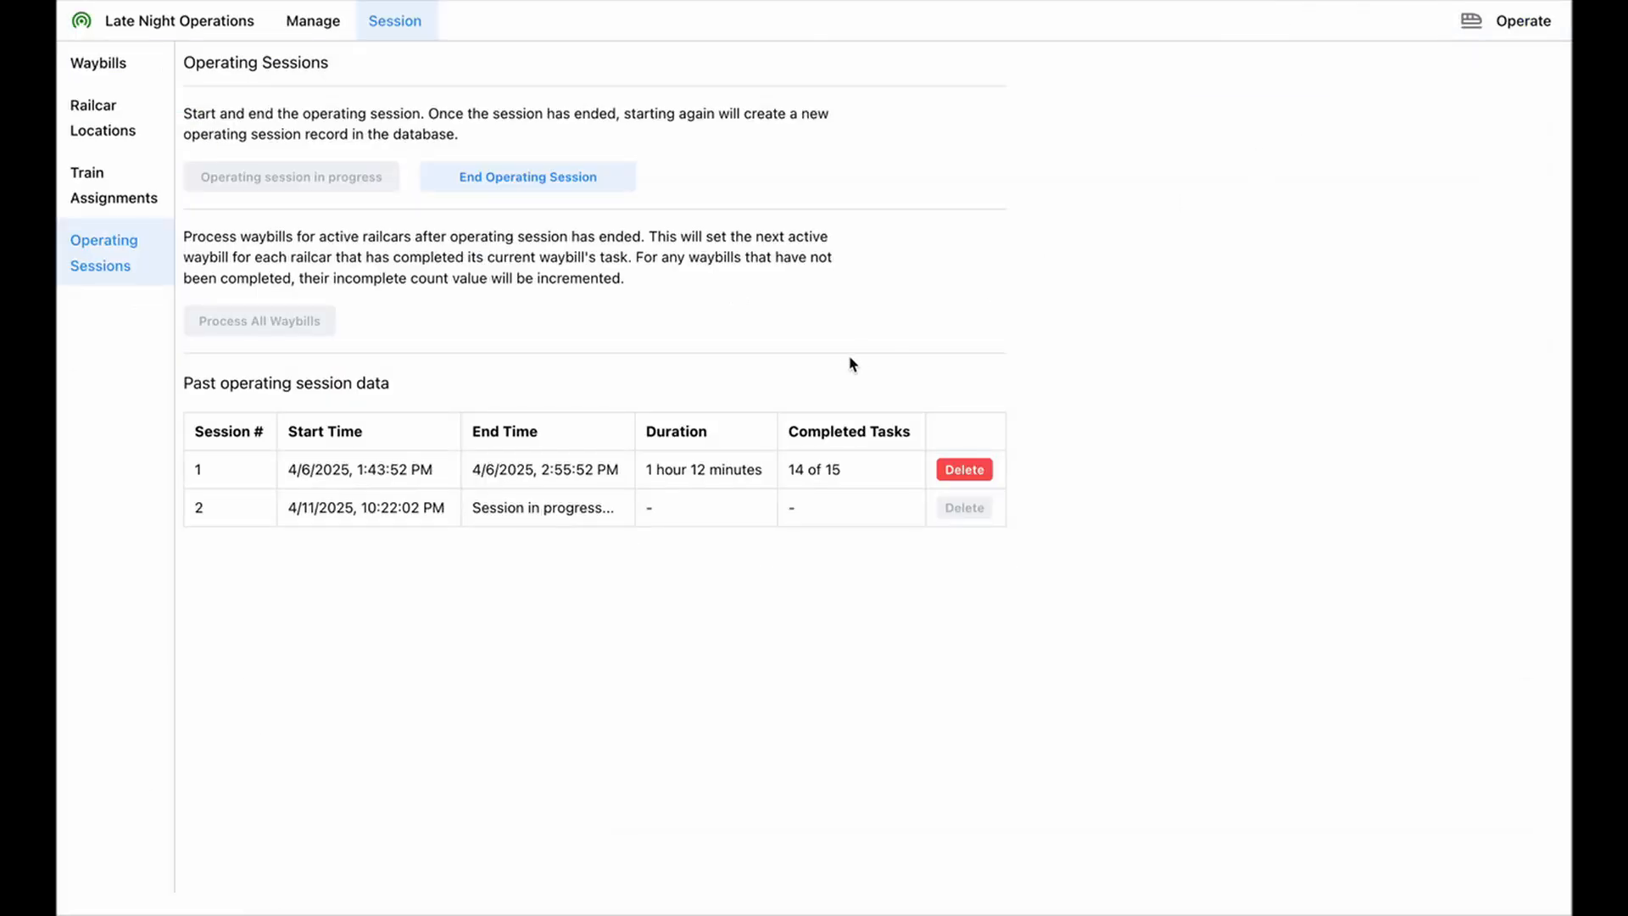
{"action": "left_click", "coordinate": [511, 184]}
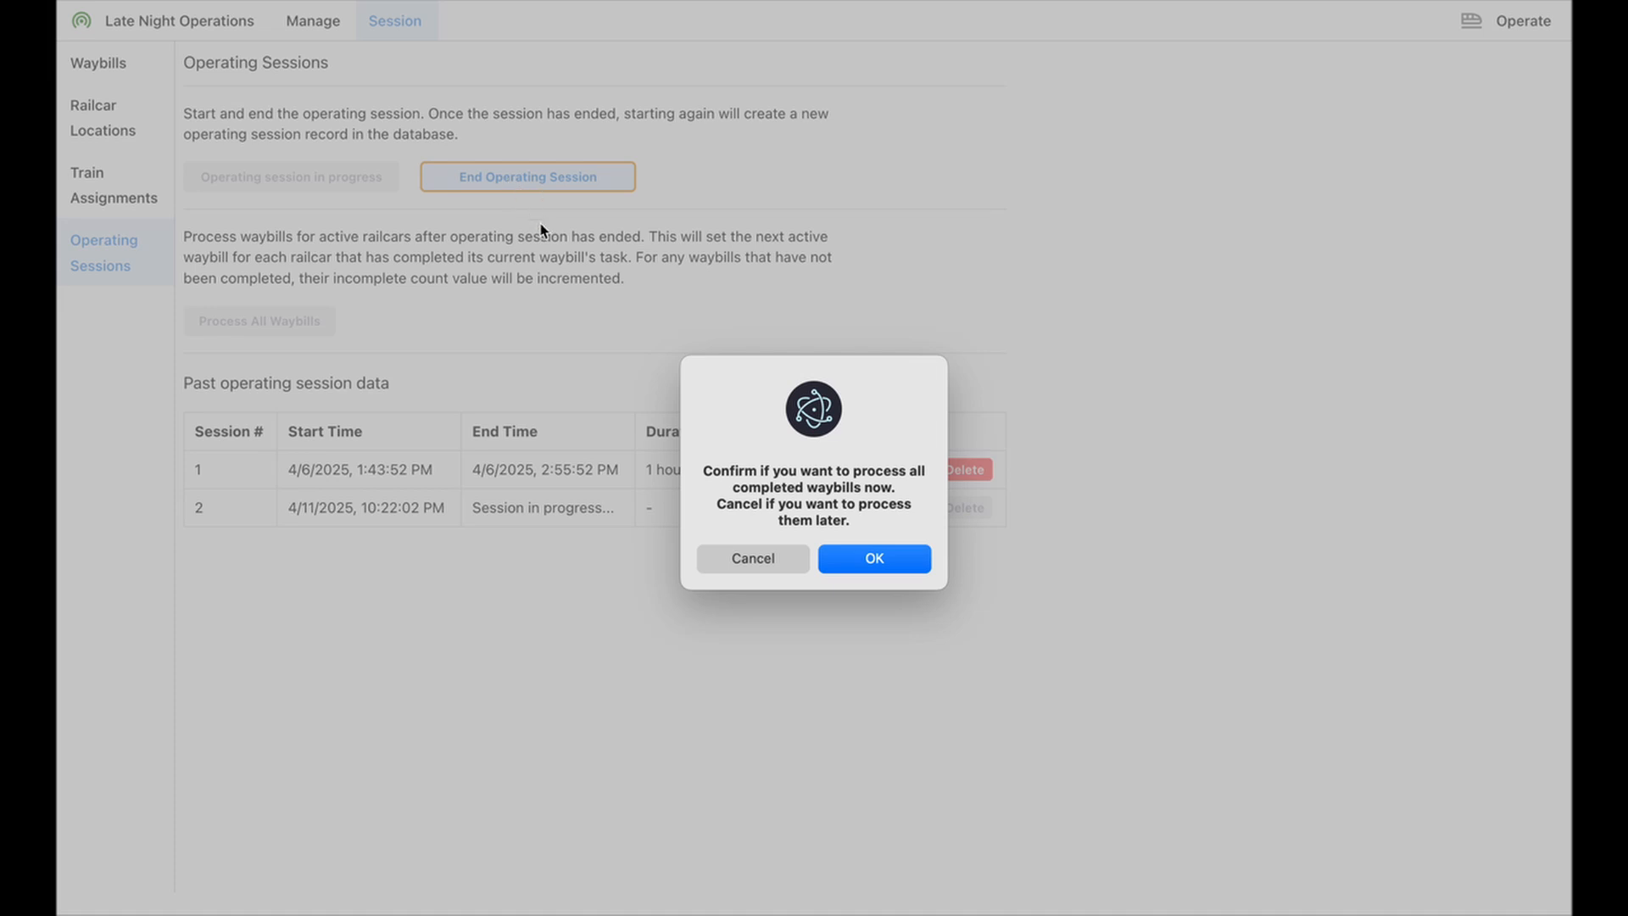
{"action": "left_click", "coordinate": [879, 560]}
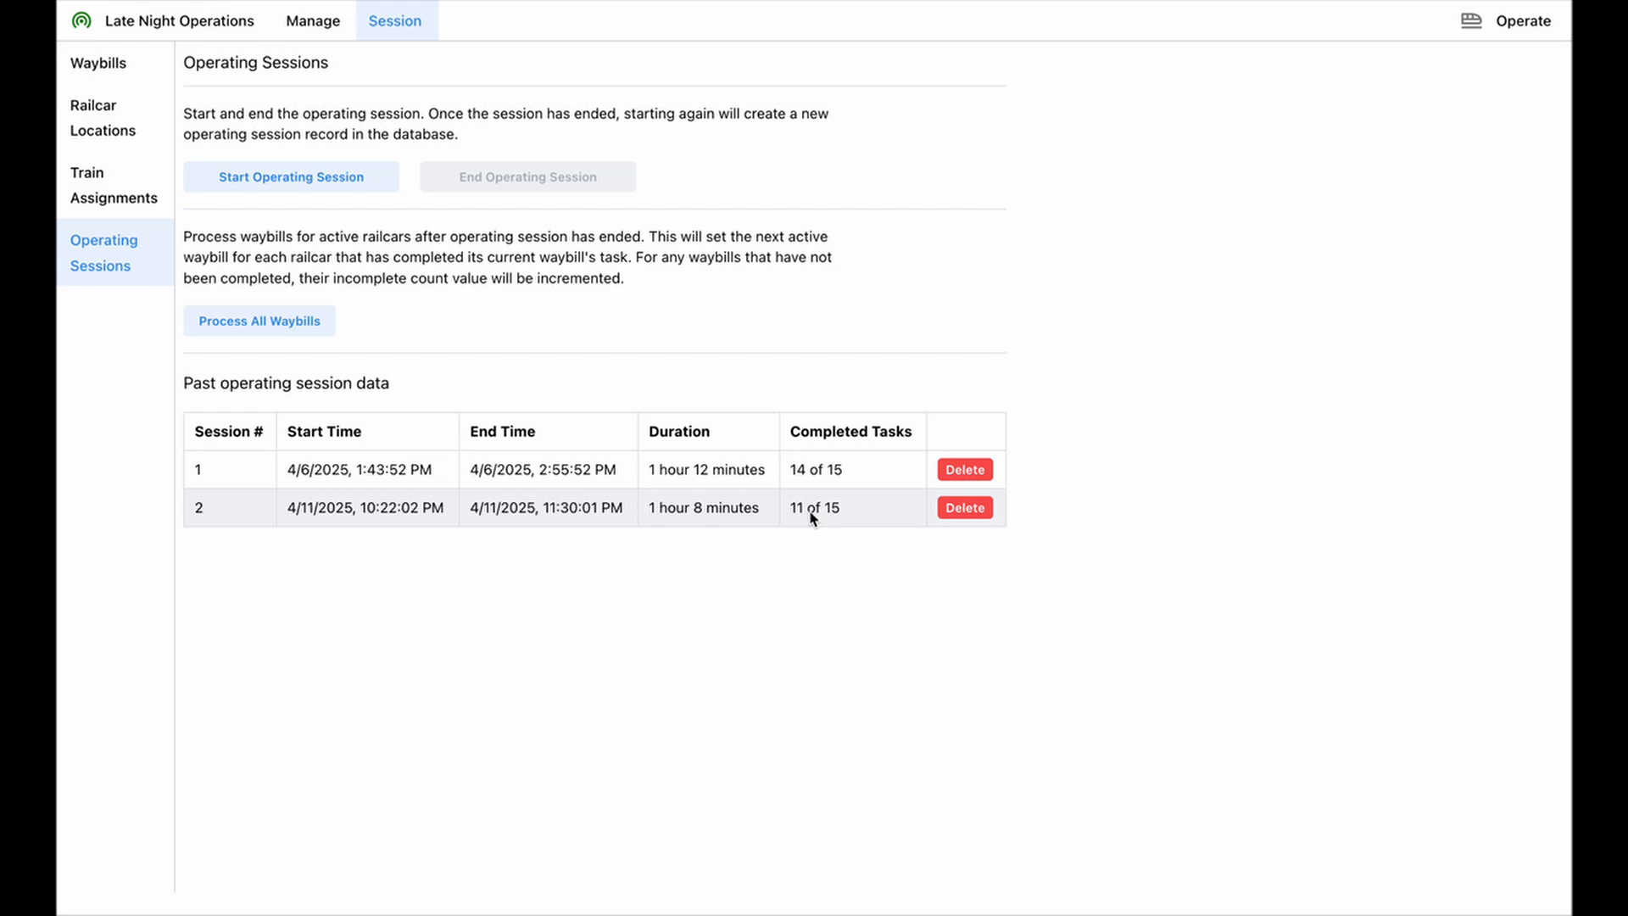
Return to the operating view and check the destinations and waybill status of the Kinnear Yard railcars
{"action": "left_click", "coordinate": [1498, 39]}
{"action": "scroll", "coordinate": [419, 558], "scroll_direction": "down", "scroll_amount": 3}
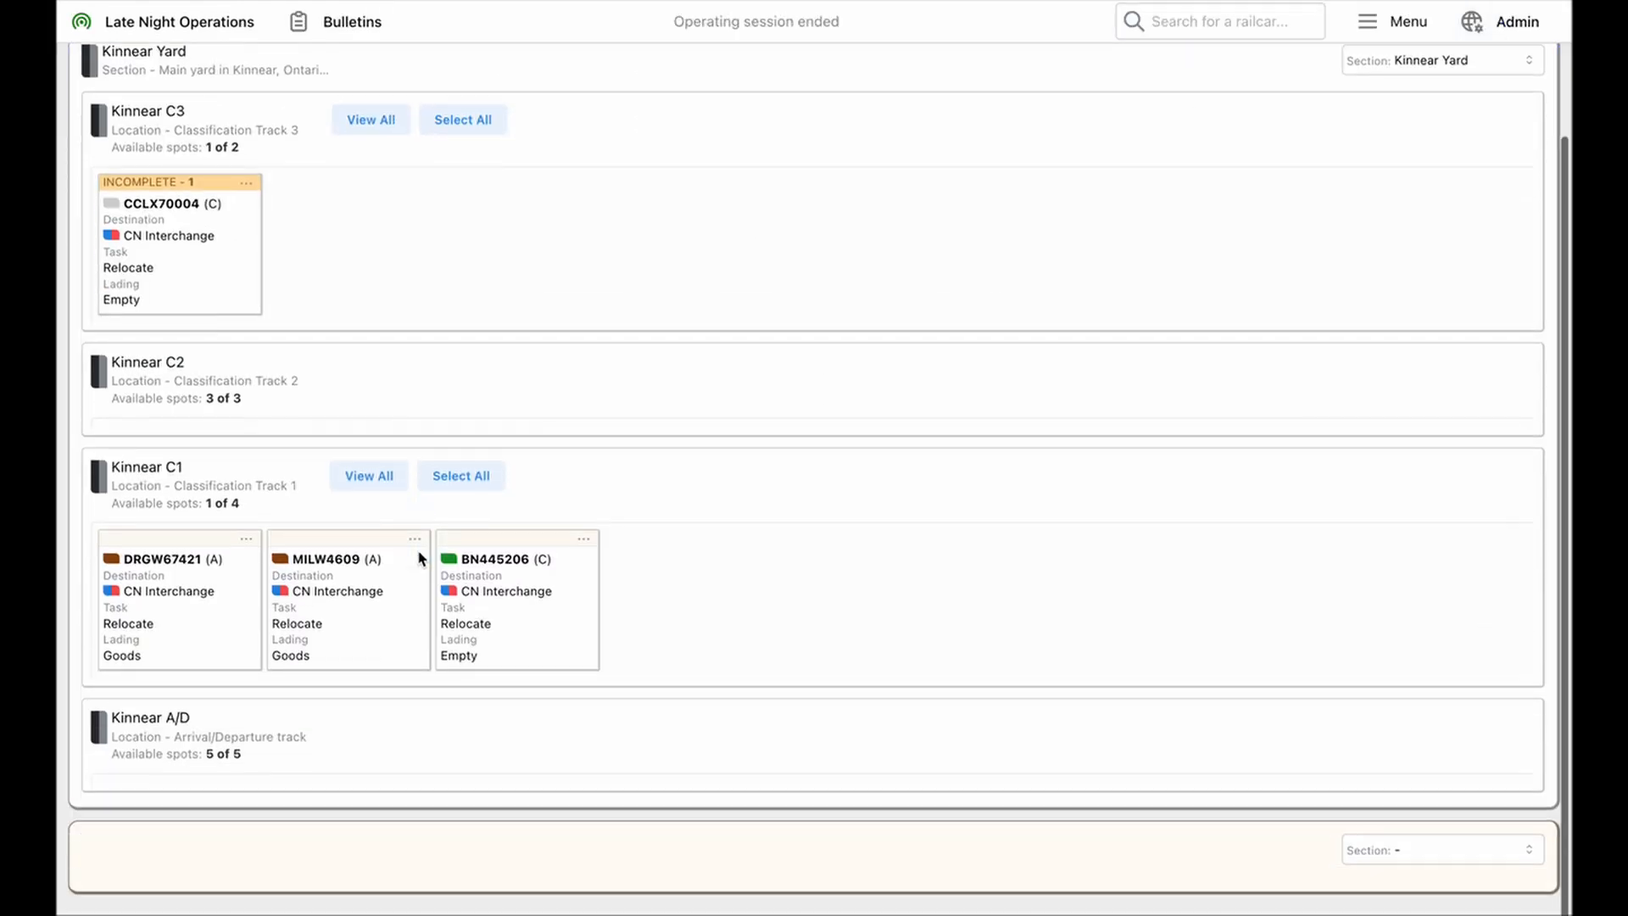
{"action": "scroll", "coordinate": [419, 557], "scroll_direction": "up", "scroll_amount": 2}
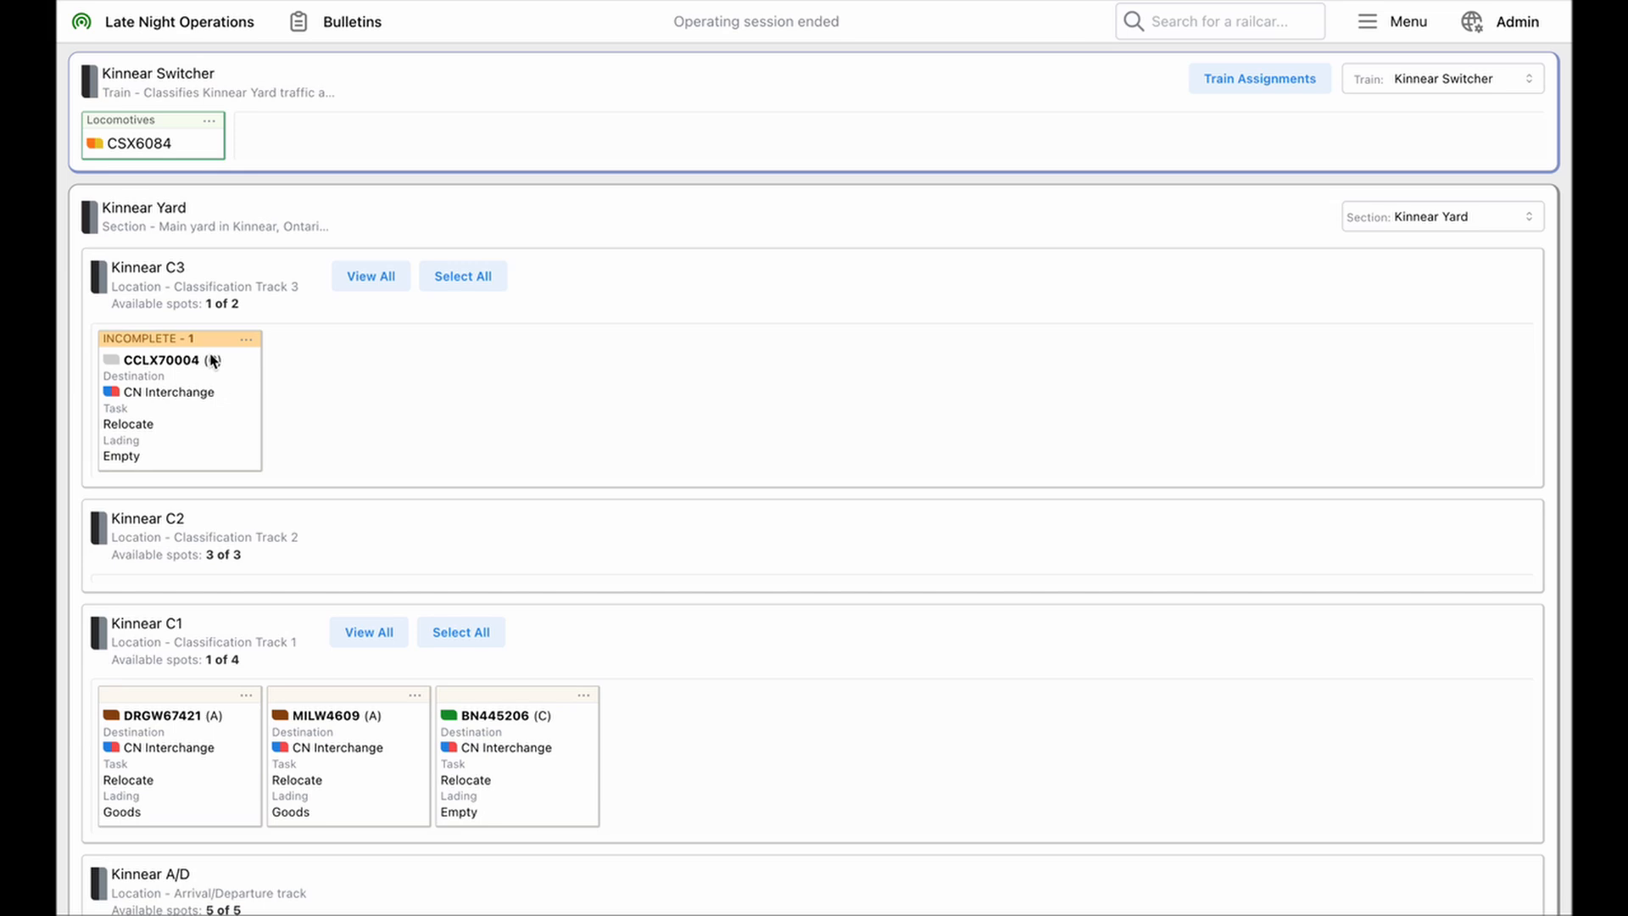
Examine the updated destinations and statuses in All Railcar Movements after the session's end, and close the overview
{"action": "left_click", "coordinate": [1409, 26]}
{"action": "left_click", "coordinate": [1334, 235]}
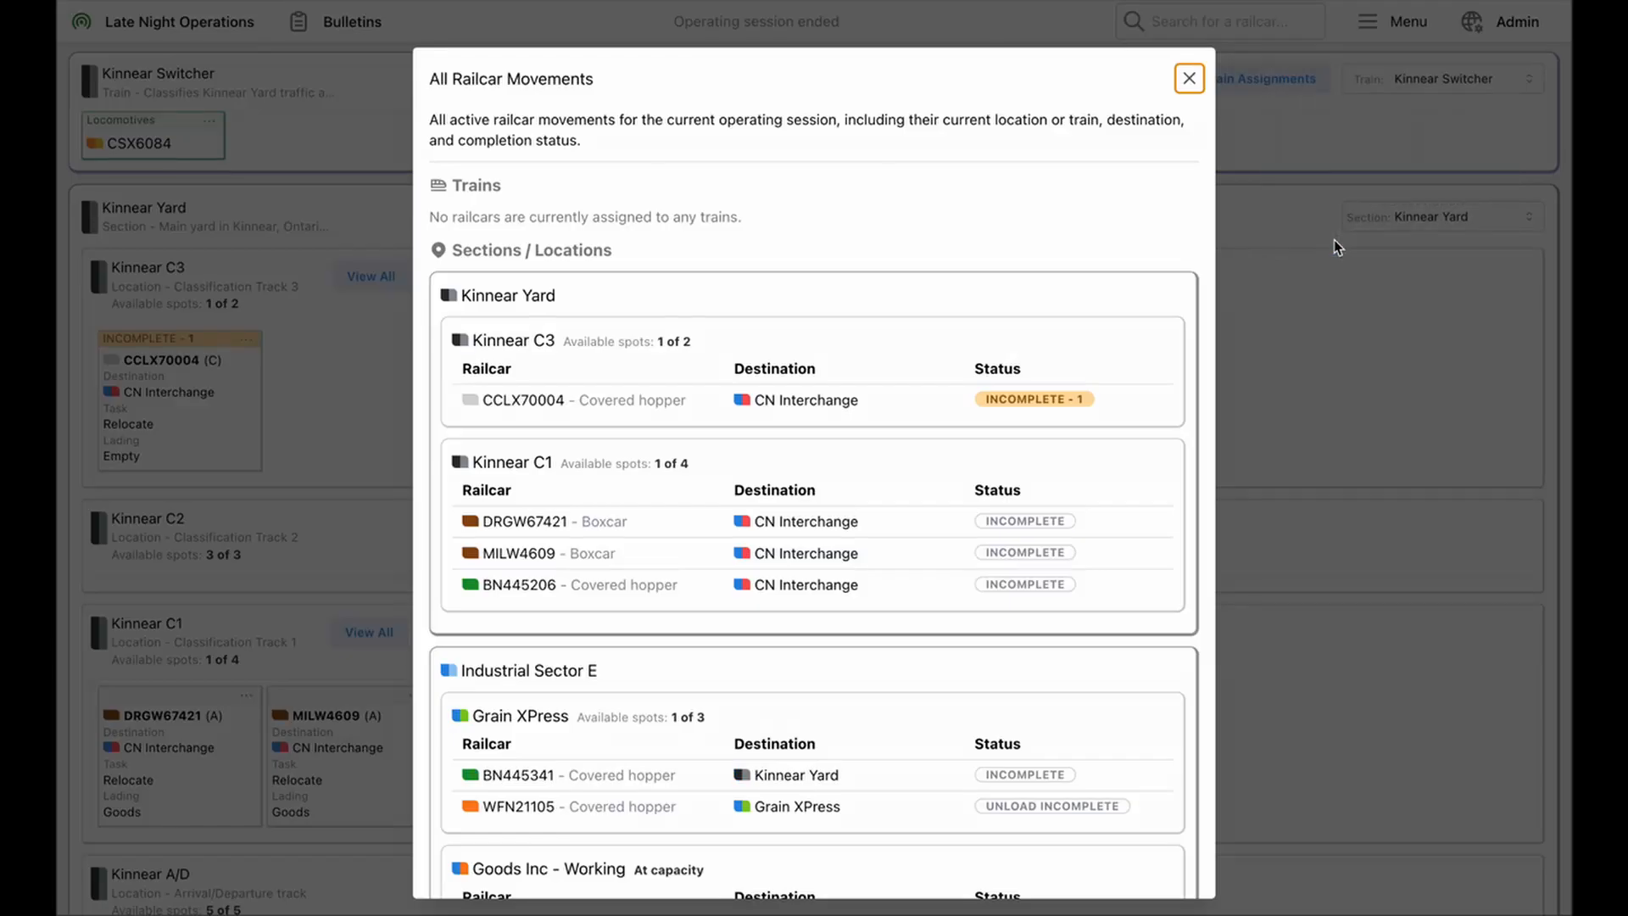
{"action": "scroll", "coordinate": [888, 612], "scroll_direction": "down", "scroll_amount": 10}
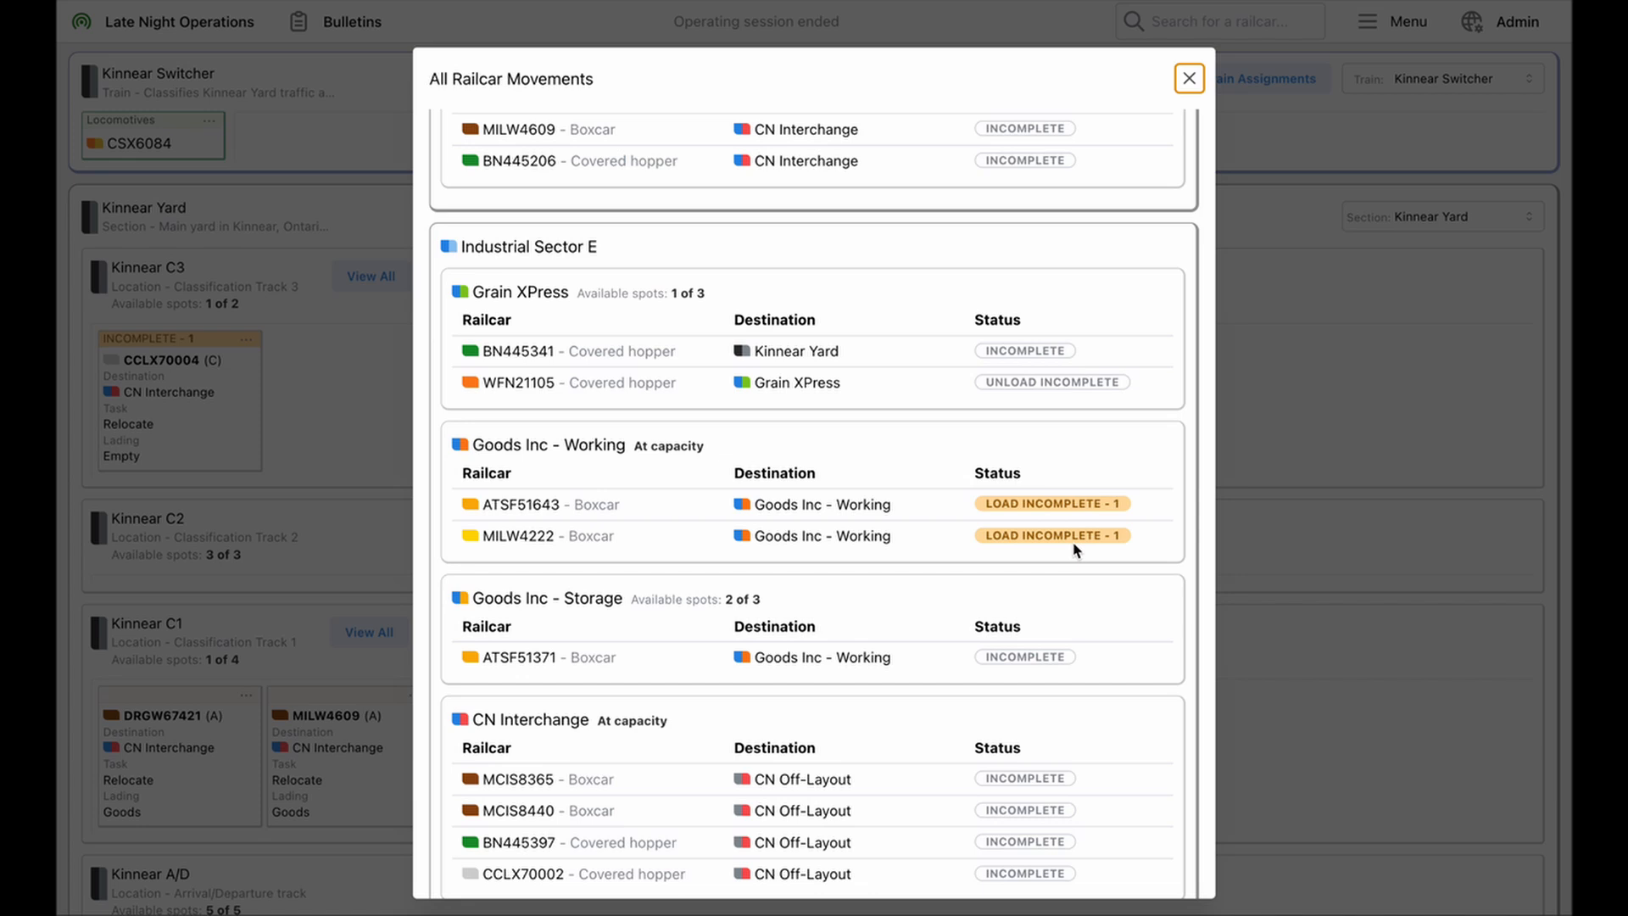
{"action": "scroll", "coordinate": [1075, 549], "scroll_direction": "up", "scroll_amount": 8}
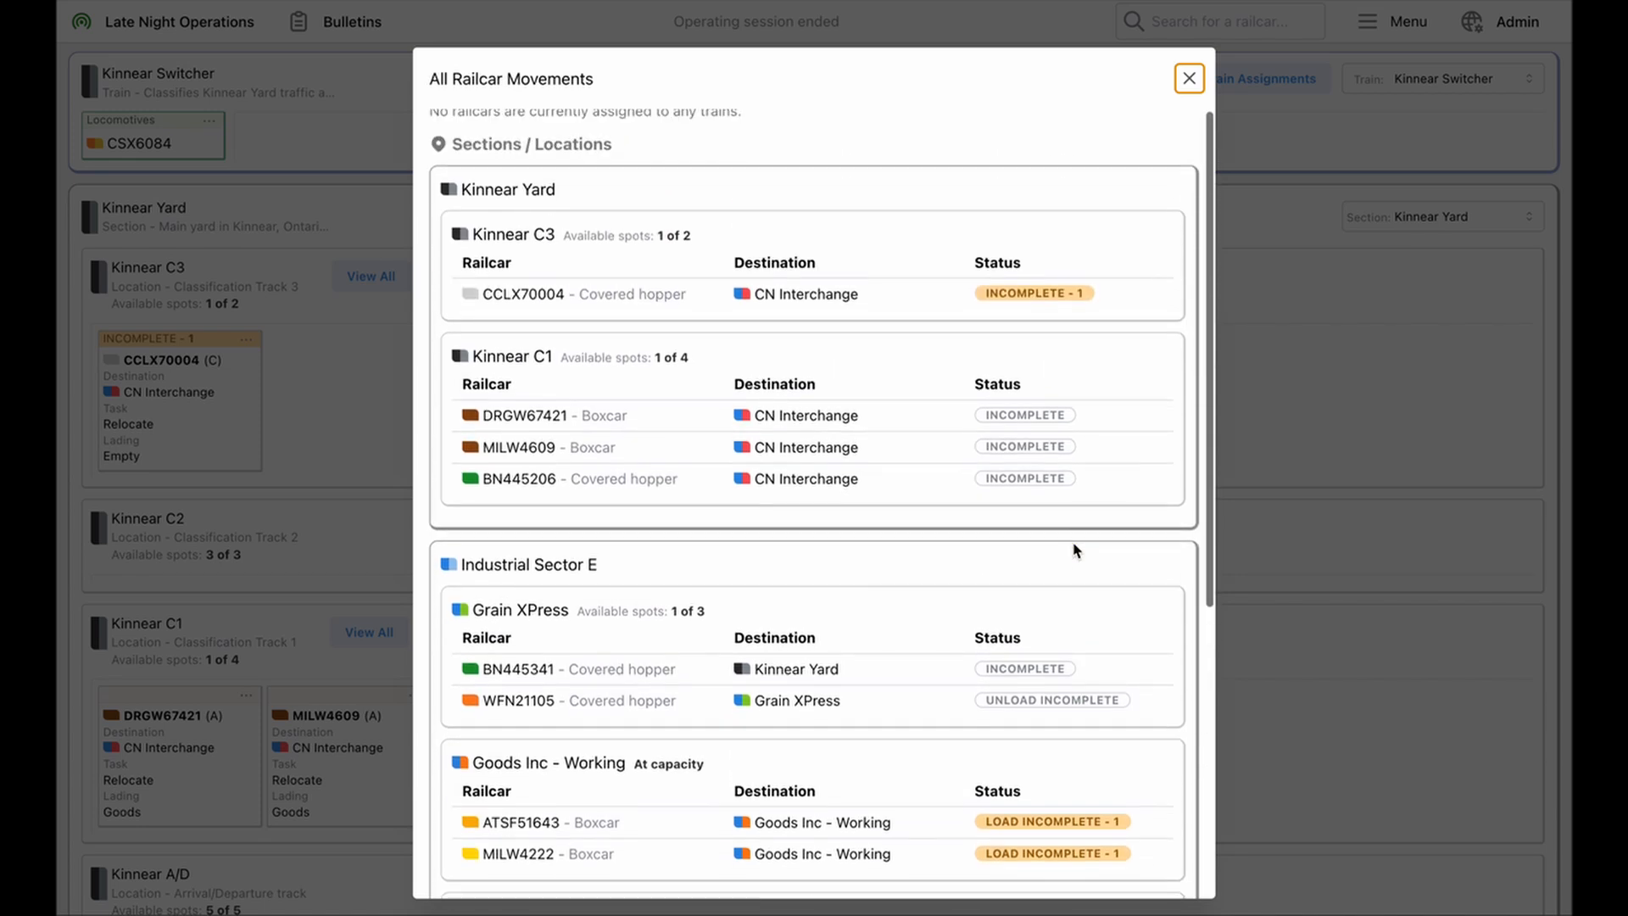
{"action": "left_click", "coordinate": [1215, 298]}
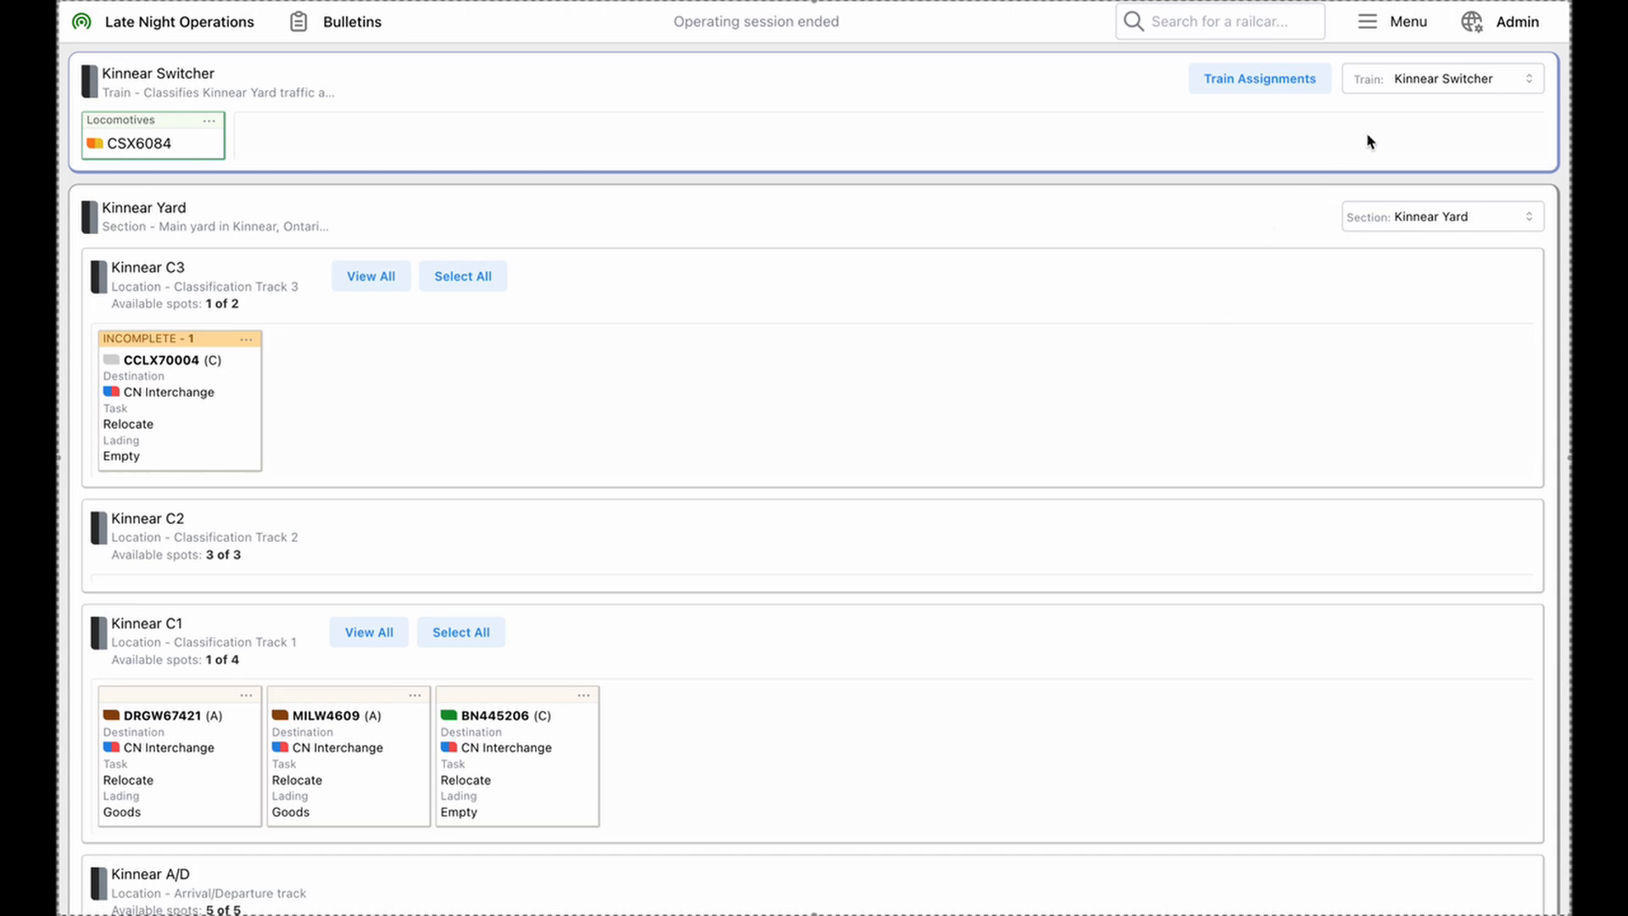
Show the admin area's operating sessions page with the waybill processing option and the past session data
{"action": "left_click", "coordinate": [1500, 29]}
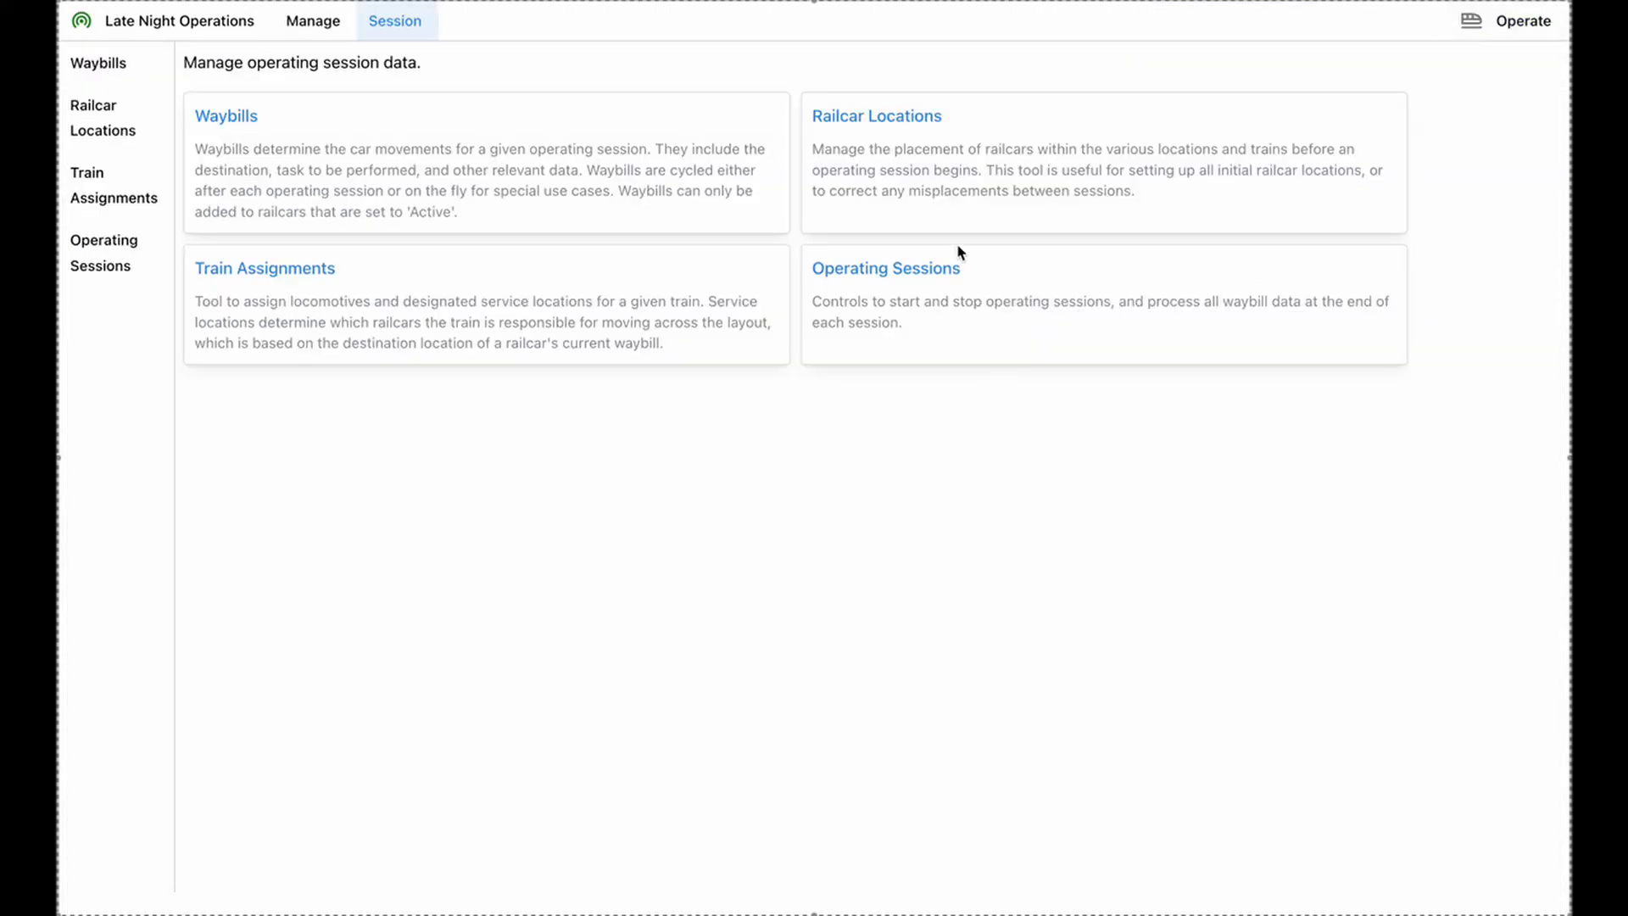
{"action": "left_click", "coordinate": [939, 273]}
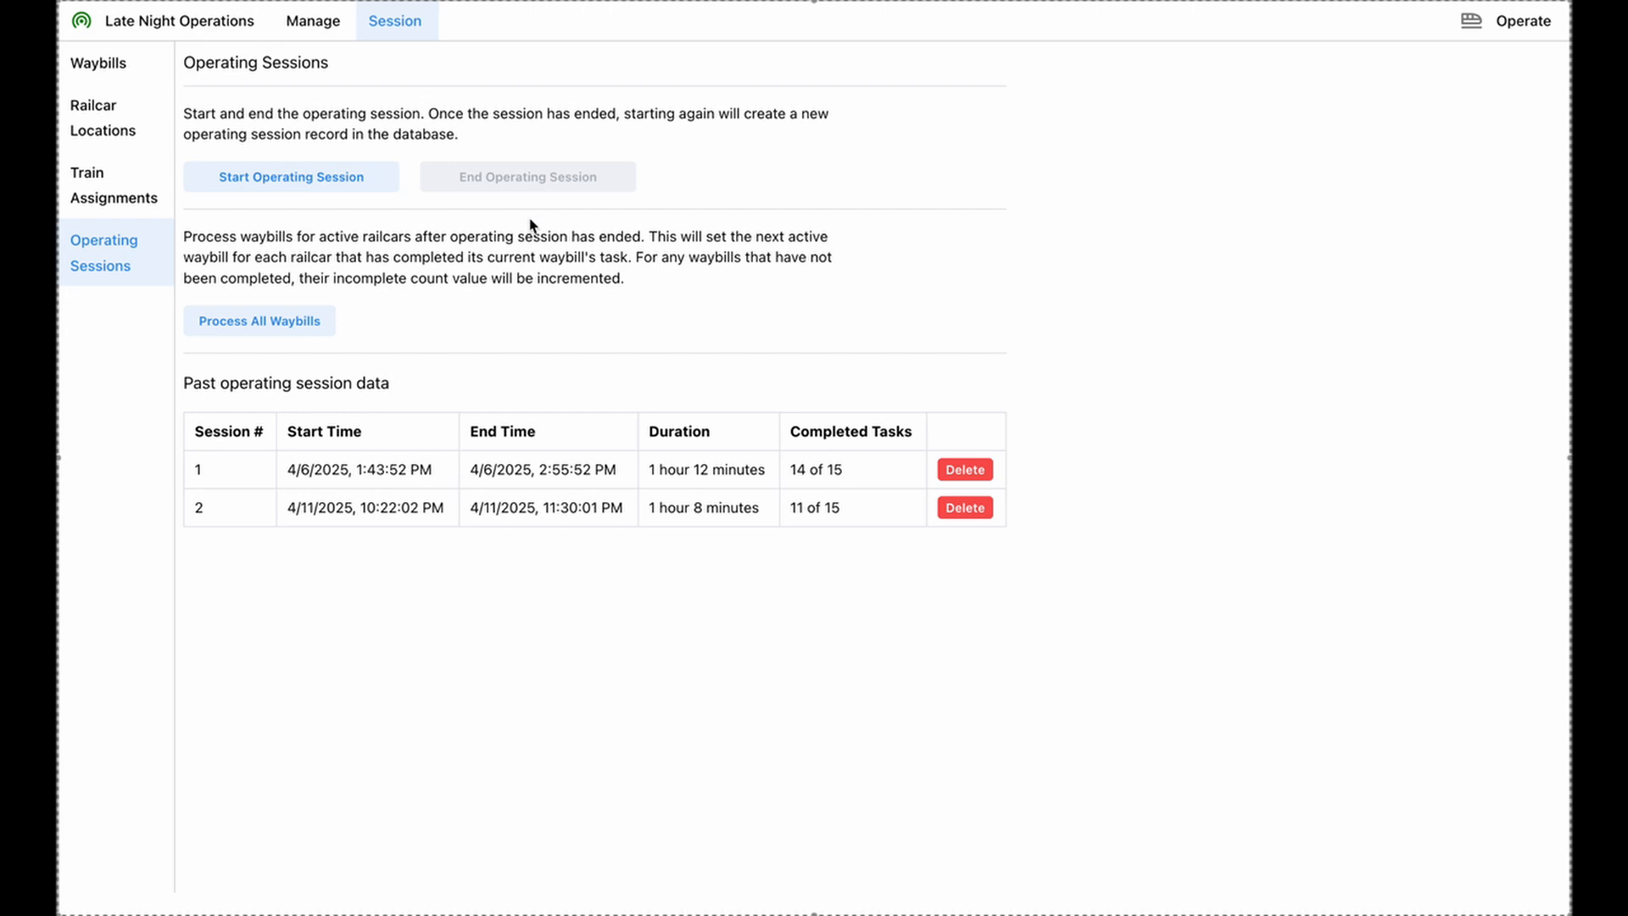
{"action": "left_click", "coordinate": [297, 329]}
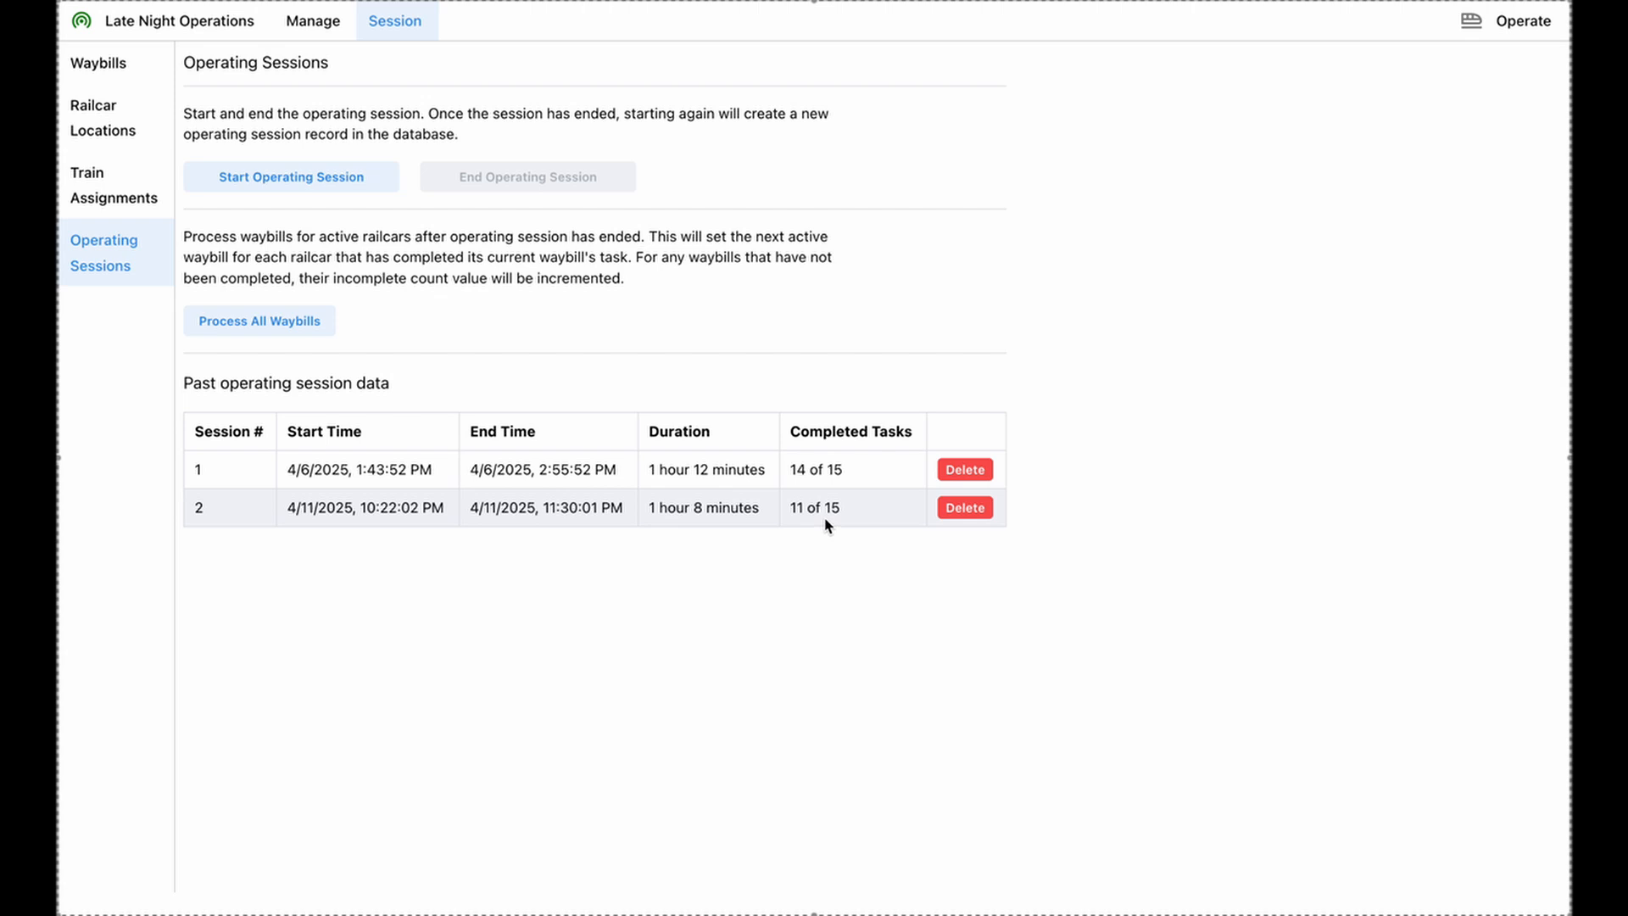
{"action": "left_click", "coordinate": [299, 322]}
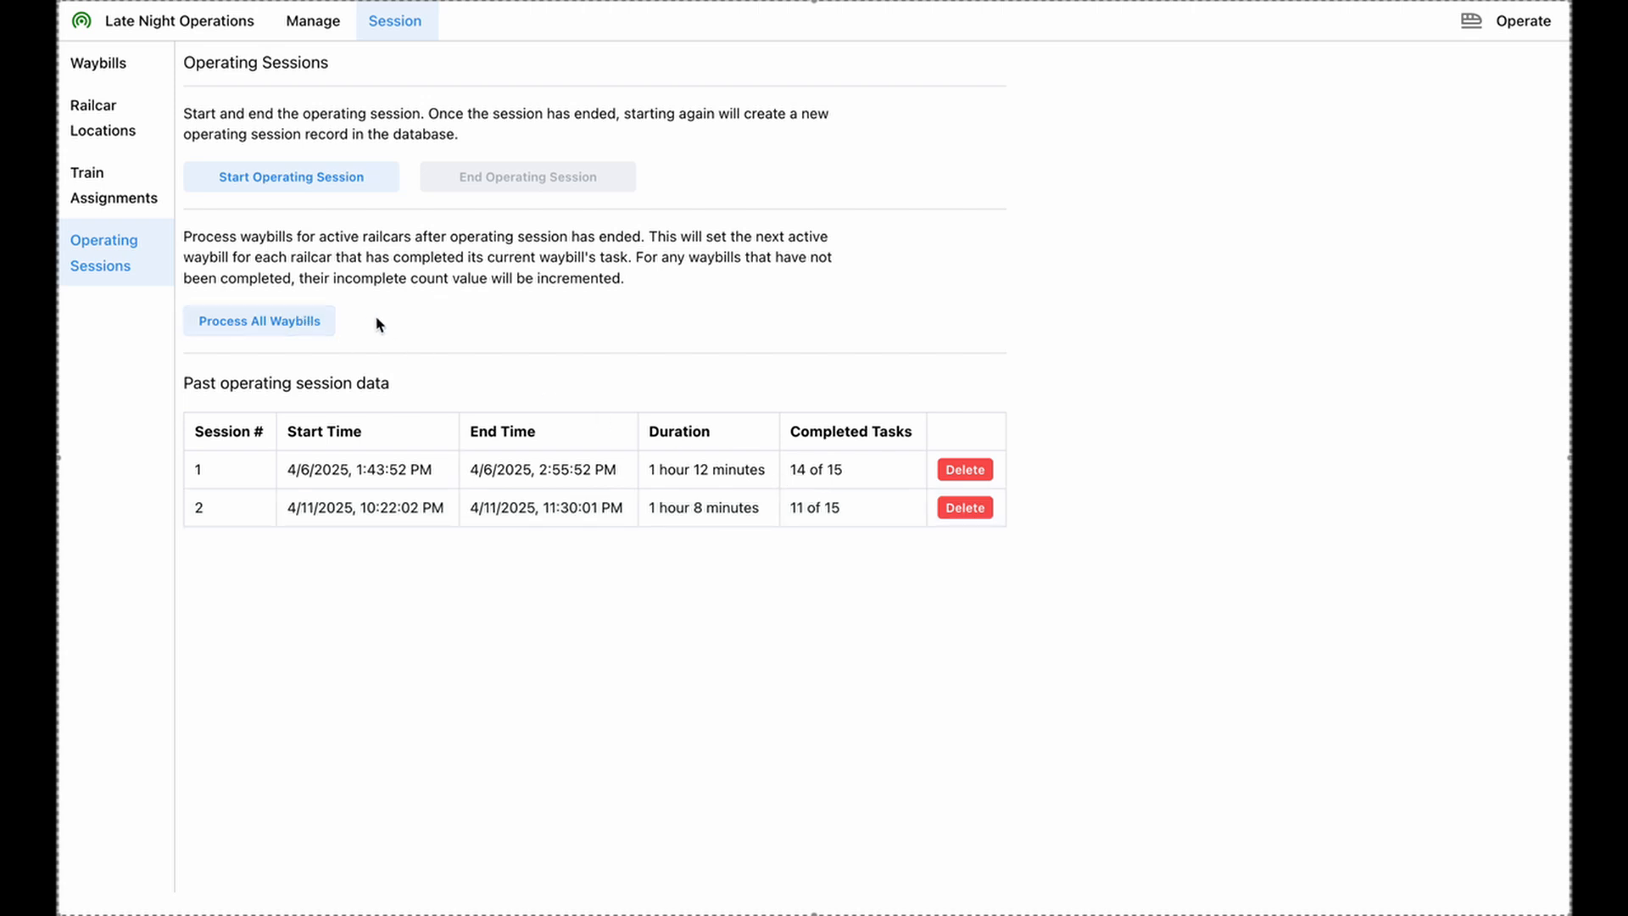